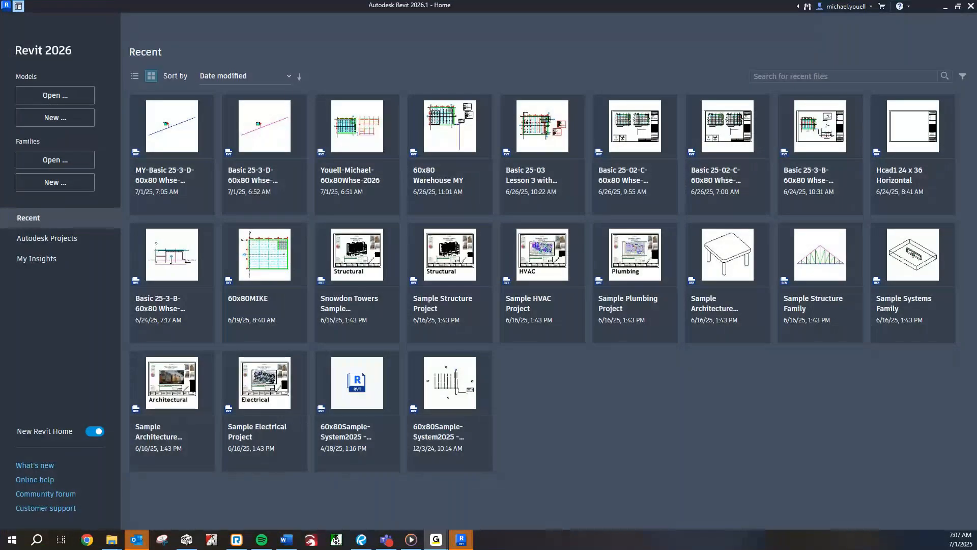
Answer the missing-updater warning by choosing to save the file under a different name, accepting the suggested non-backup file name.
mouse_move(112, 539)
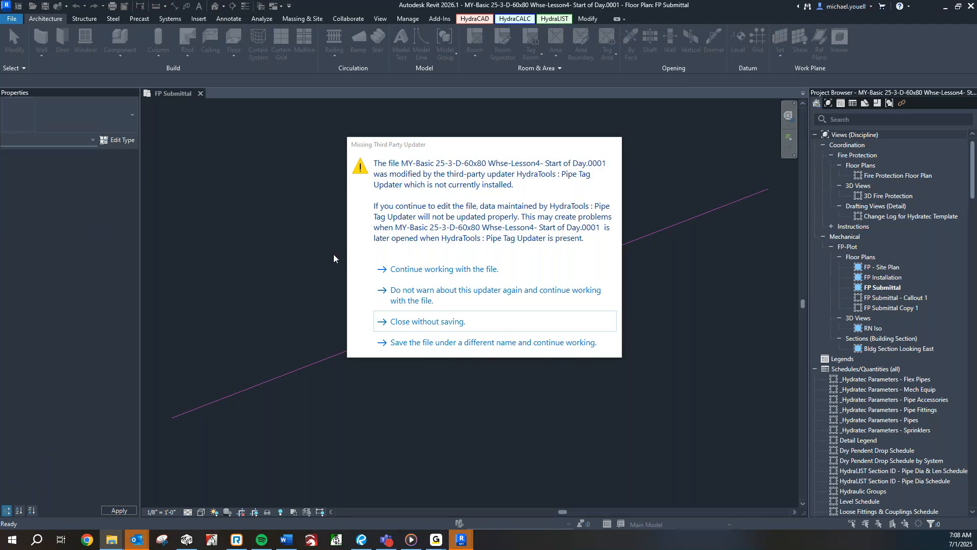
left_click(407, 344)
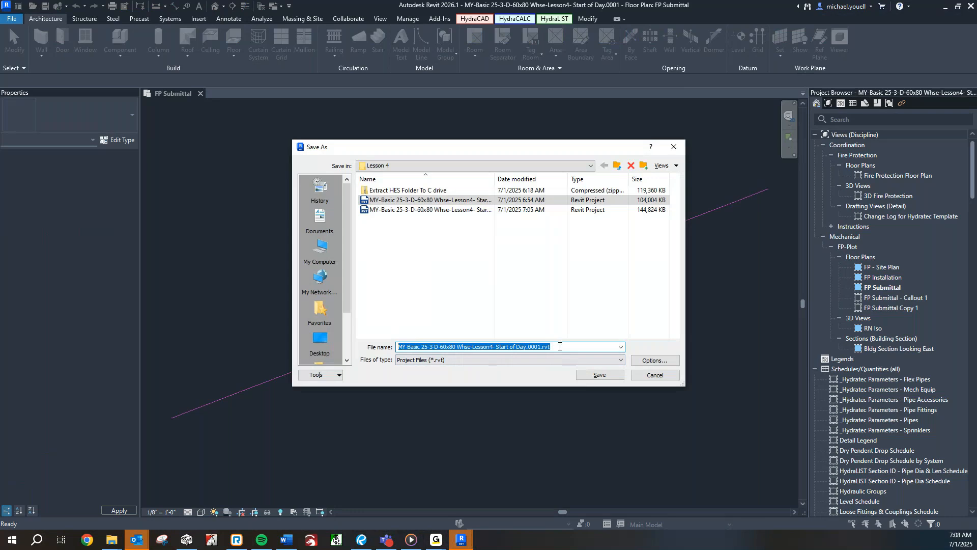
left_click(600, 374)
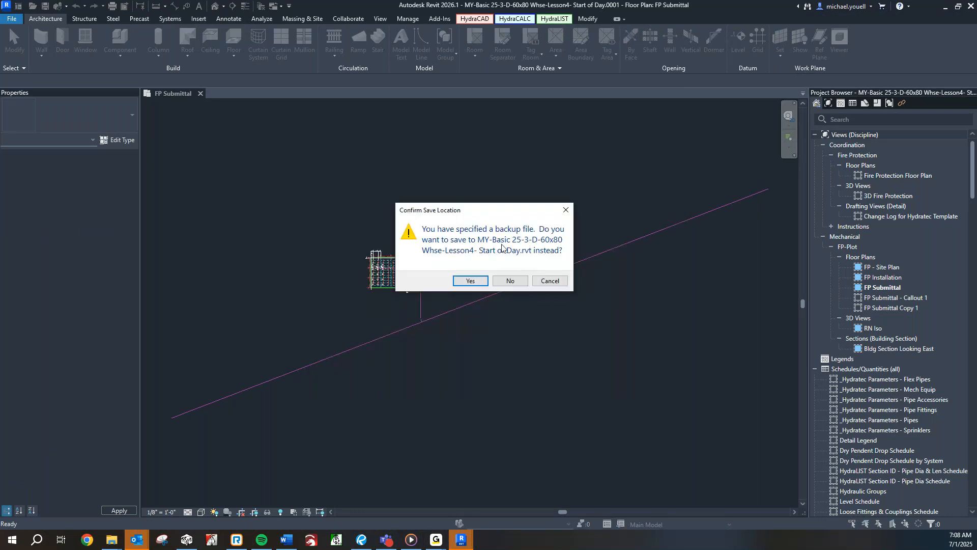
left_click(463, 279)
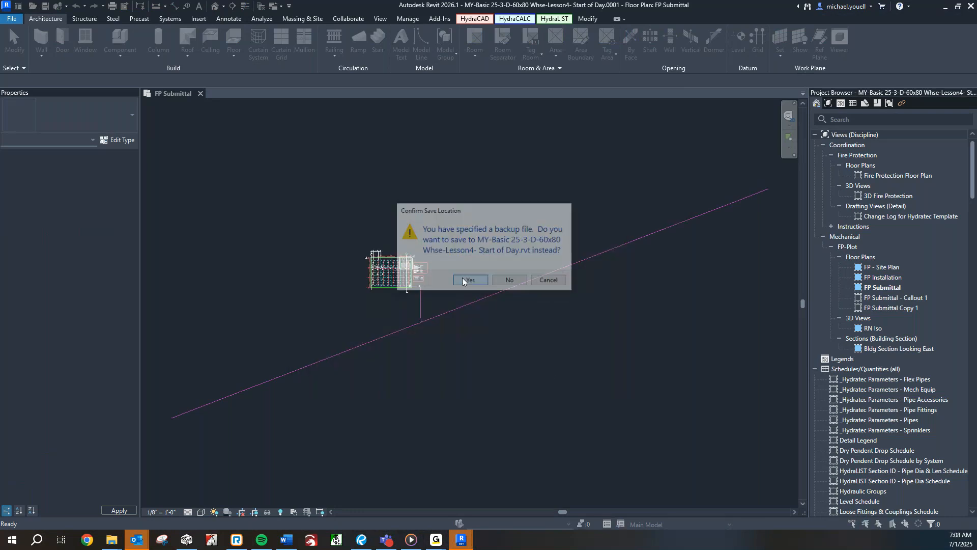
left_click(553, 271)
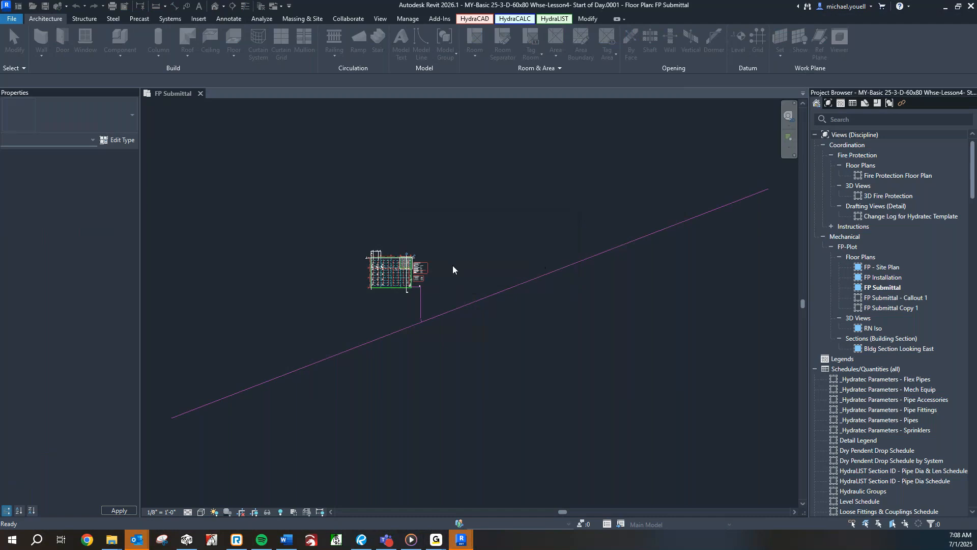
left_click(562, 271)
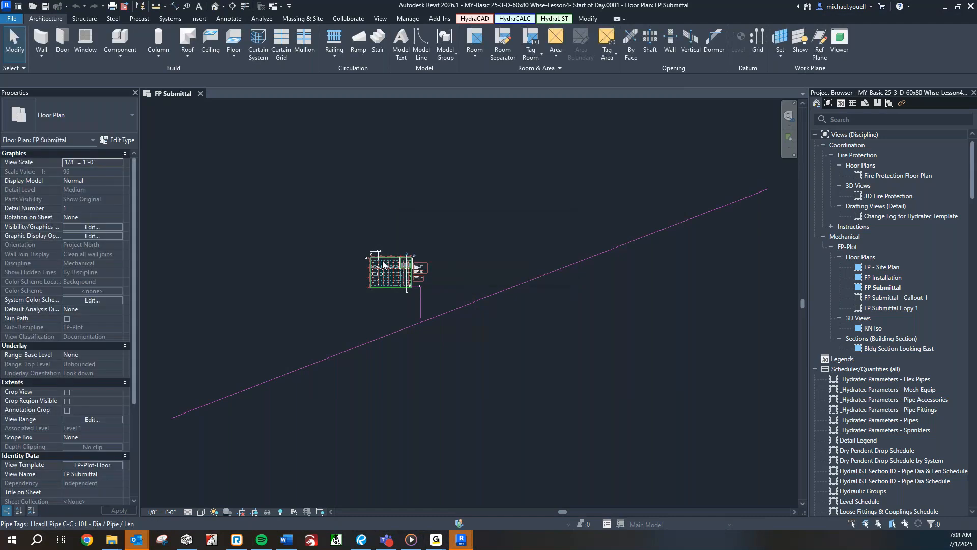
Save the project as MY-Basic 25-3-D-60x80 Whse-Lesson4- Start of Day in the Lesson 4 folder.
left_click(14, 21)
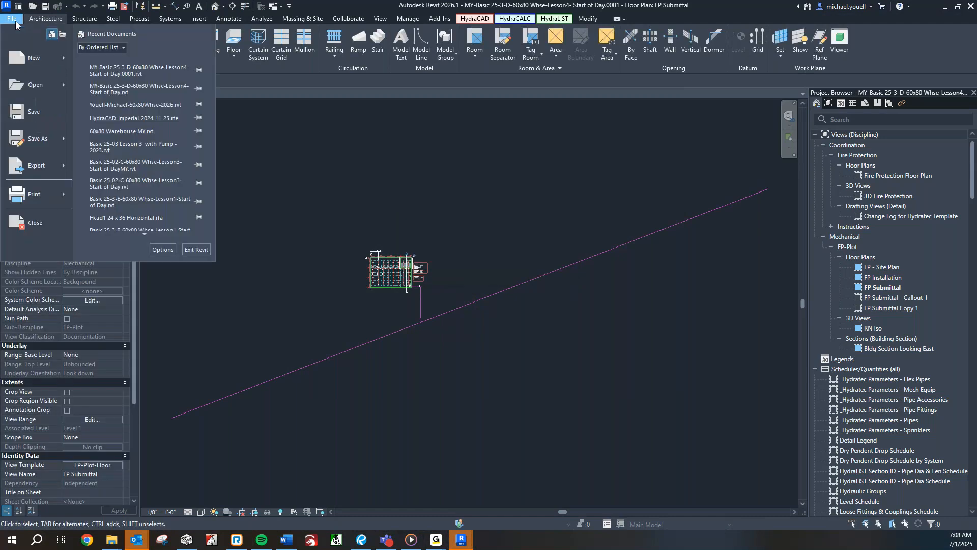
mouse_move(38, 137)
scroll(356, 246, "up", 4)
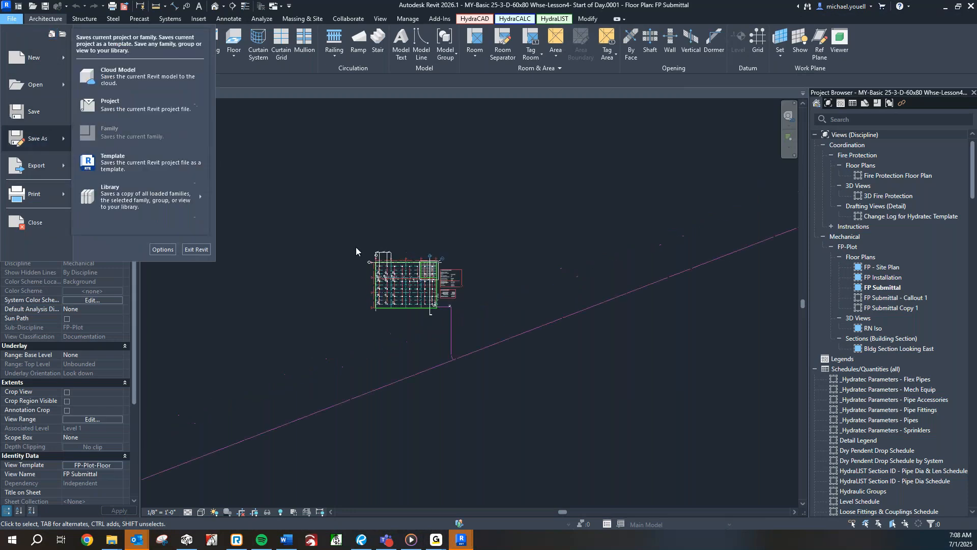
left_click(122, 103)
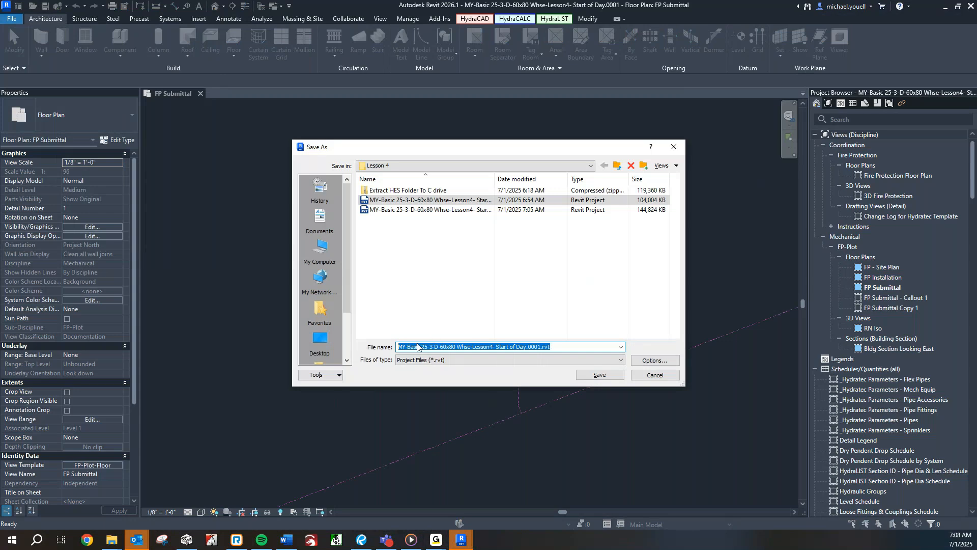
left_click(549, 346)
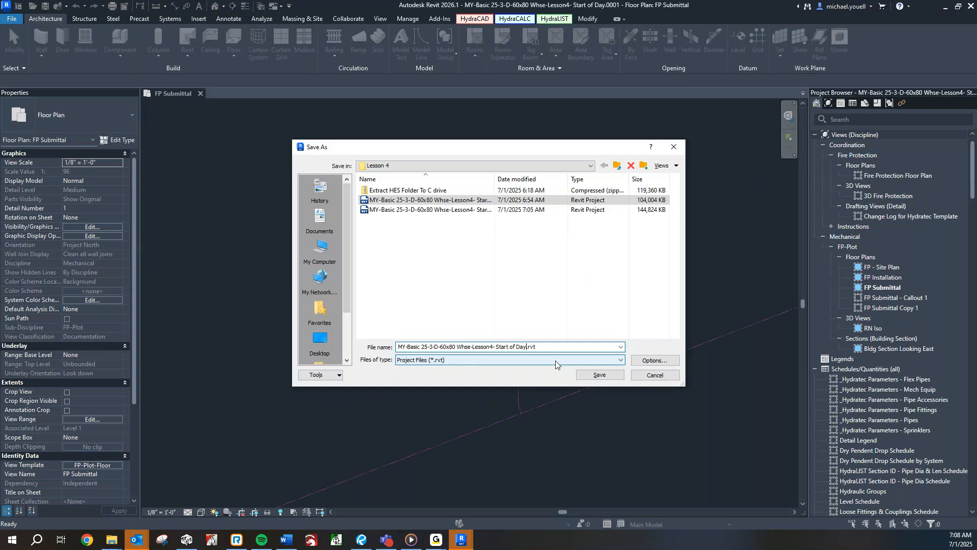
key("Return")
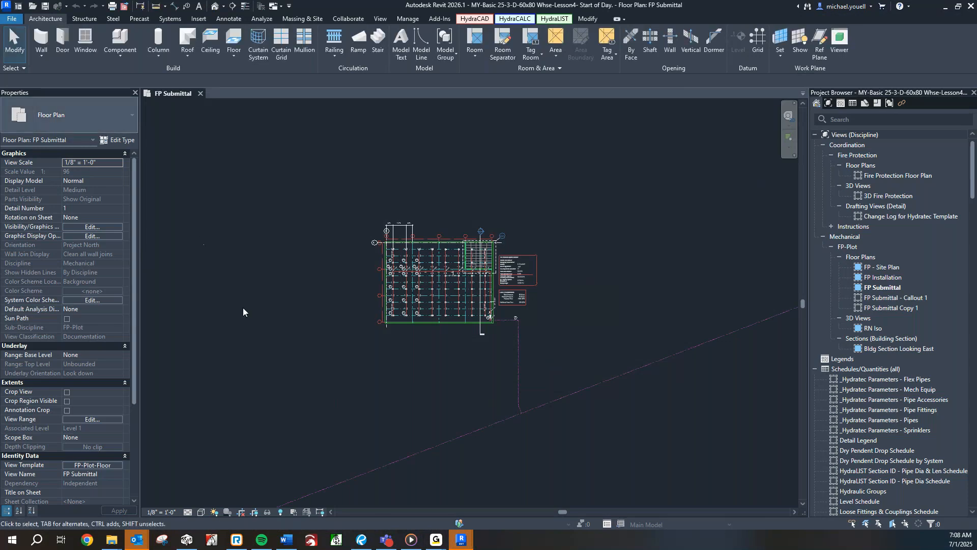
Examine the FP Submittal floor plan, including the sprinkler piping layout, system demand data and flow test information.
scroll(452, 355, "up", 5)
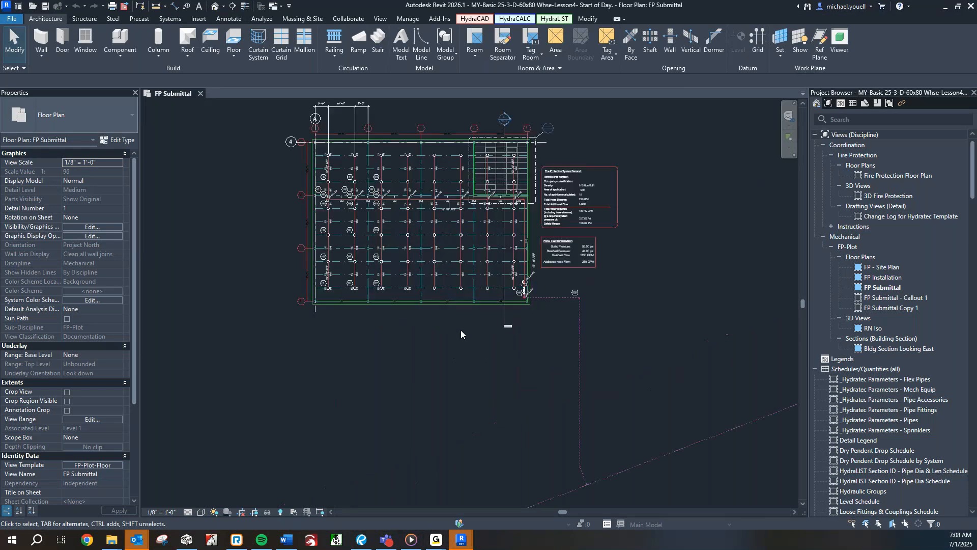
middle_click_drag(459, 308, 451, 398)
scroll(392, 242, "up", 3)
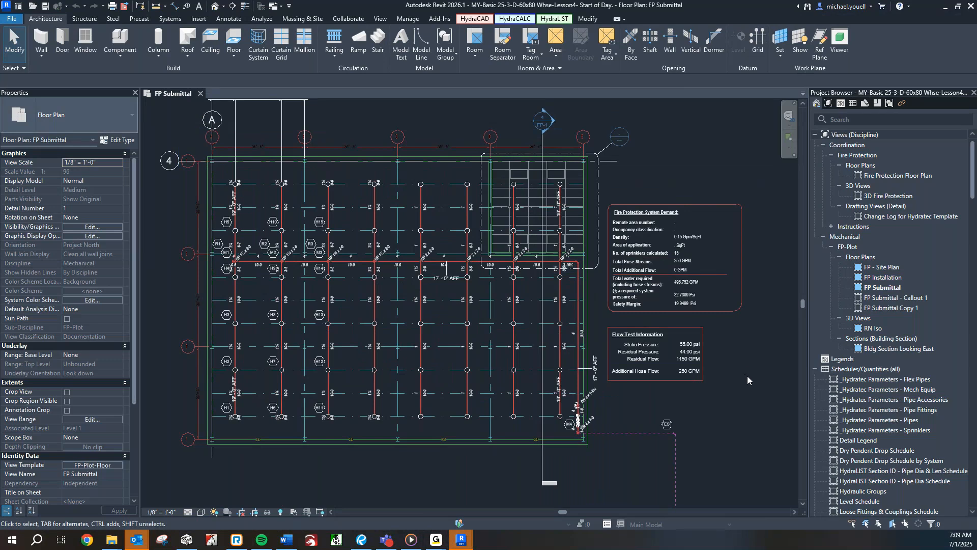
scroll(746, 376, "down", 3)
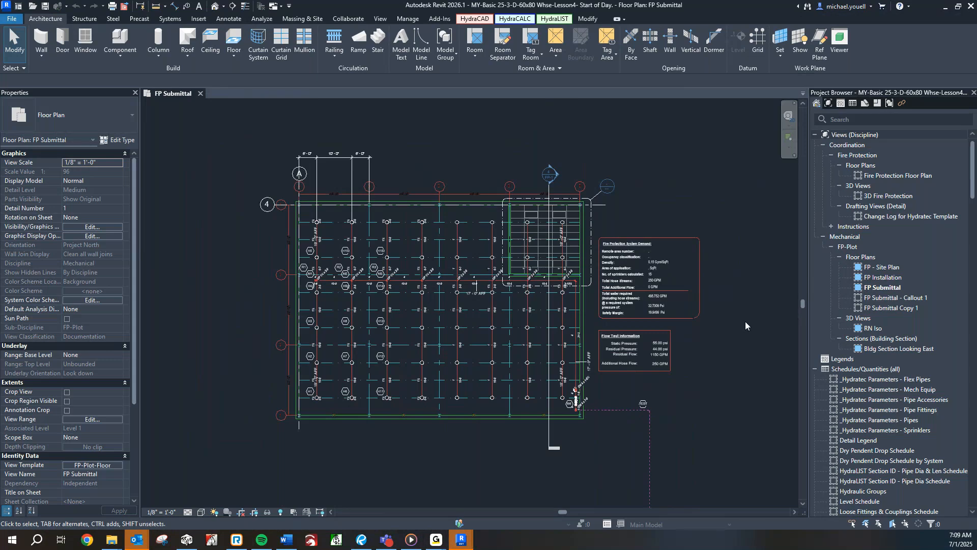
middle_click_drag(745, 321, 694, 301)
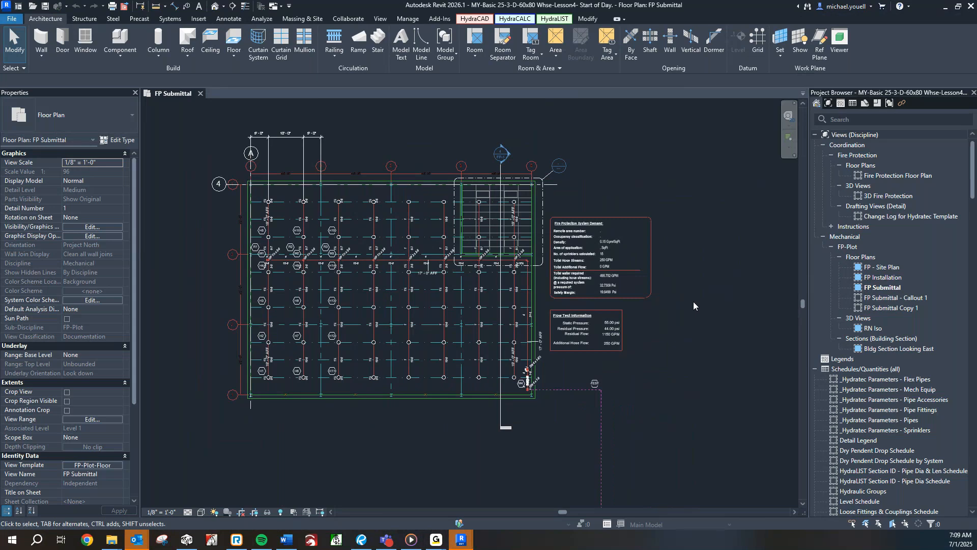
scroll(692, 301, "up", 2)
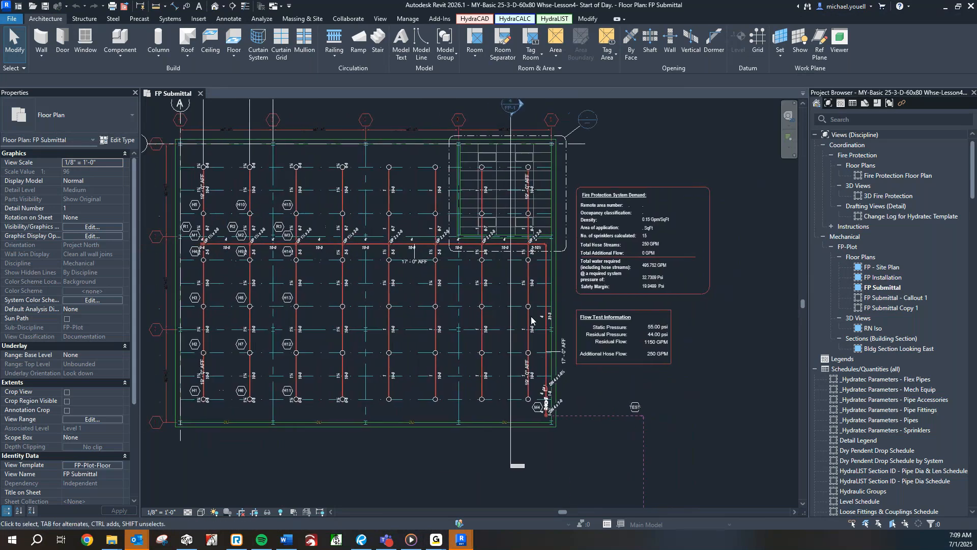
middle_click_drag(407, 324, 436, 320)
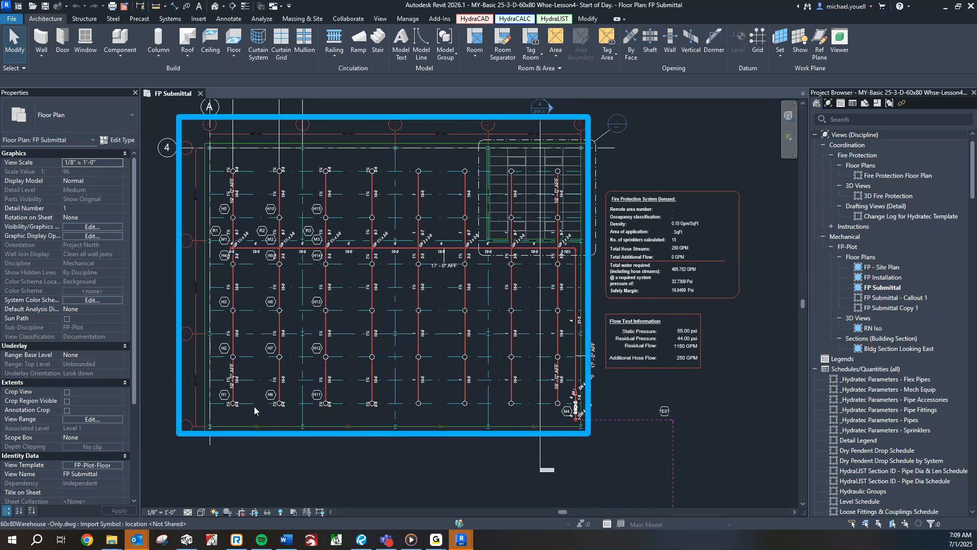
scroll(249, 385, "up", 2)
scroll(252, 381, "down", 1)
middle_click_drag(553, 390, 527, 420)
scroll(429, 350, "down", 1)
middle_click_drag(429, 352, 433, 377)
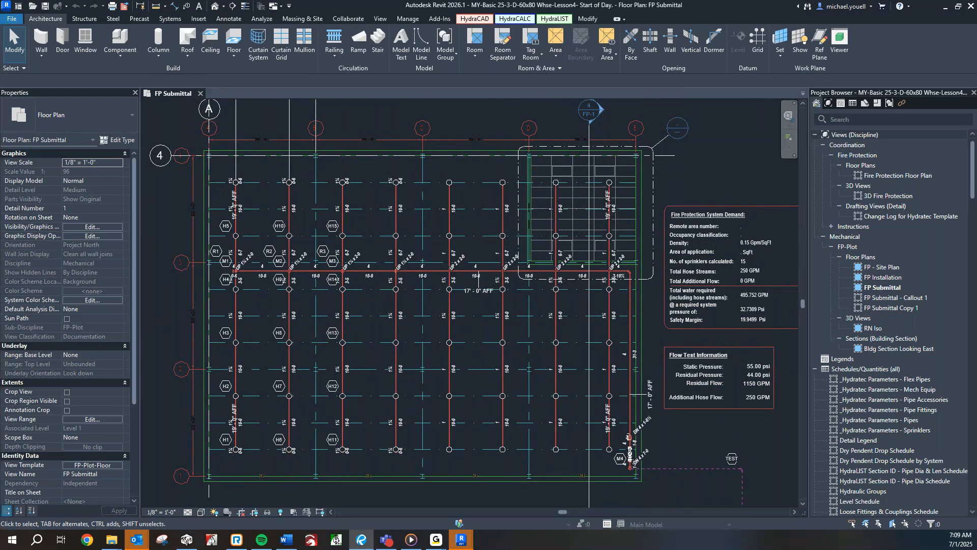
Switch to the Lesson 4 training PDF in Revu, show page 6 and narrow the page thumbnails area.
left_click(336, 538)
left_click(81, 120)
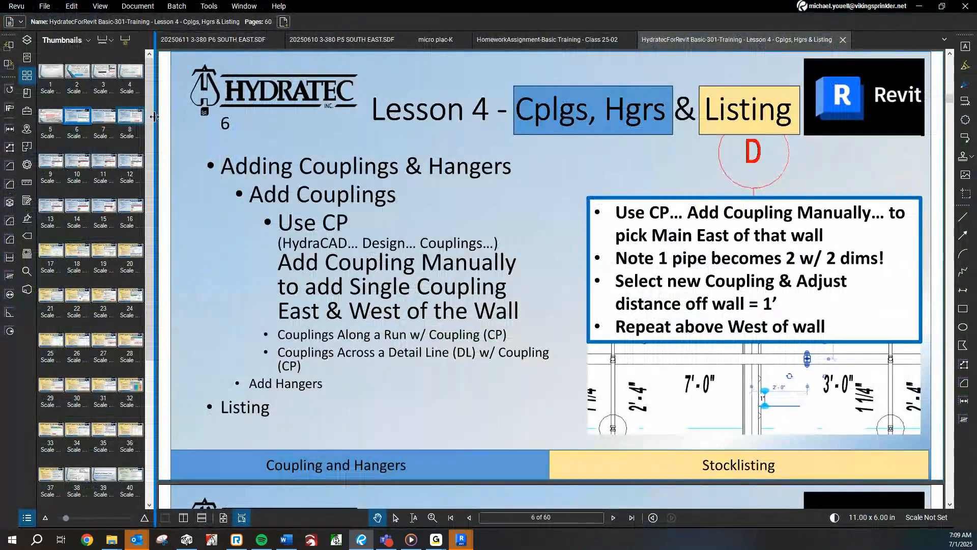
left_click_drag(151, 118, 103, 125)
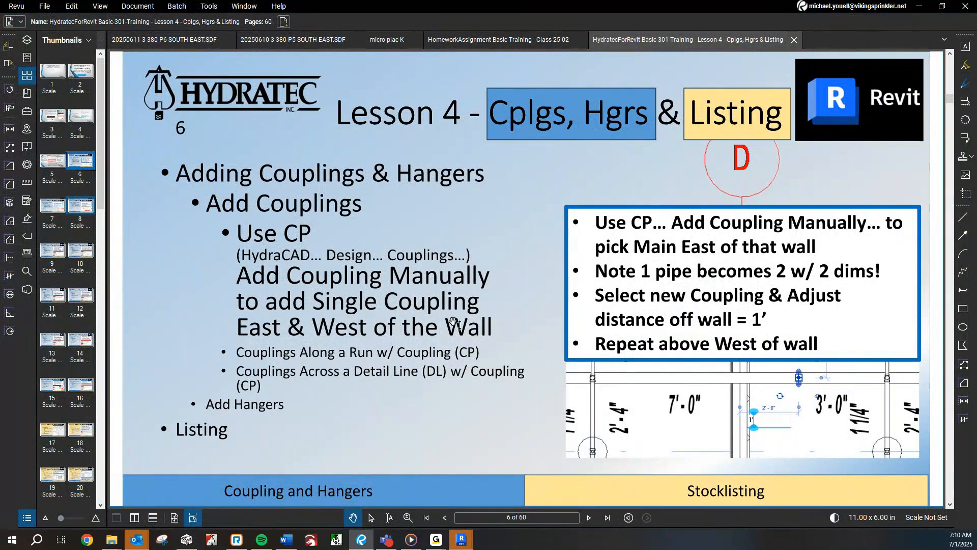
Close the two SOUTH EAST.SDF PDFs and the micro plac-K PDF.
left_click(228, 40)
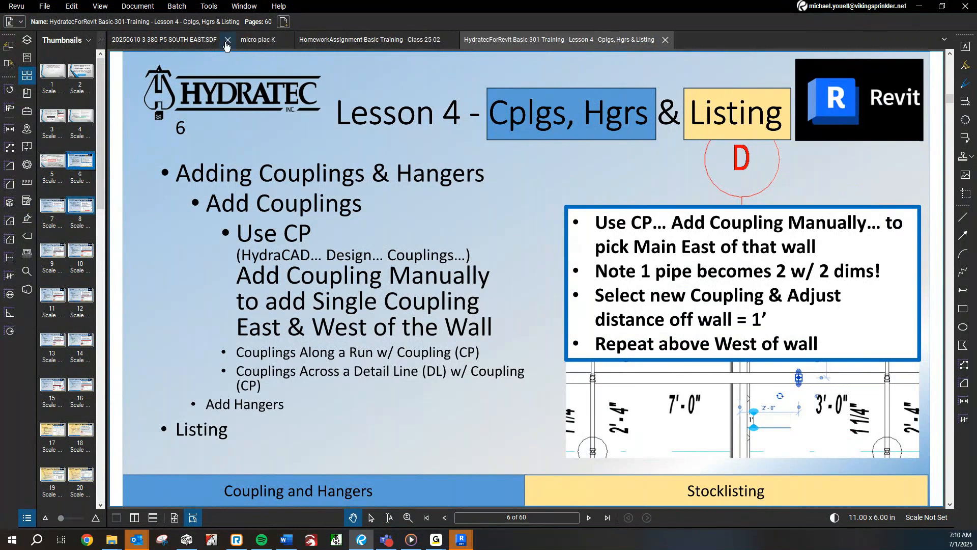
left_click(226, 40)
left_click(156, 40)
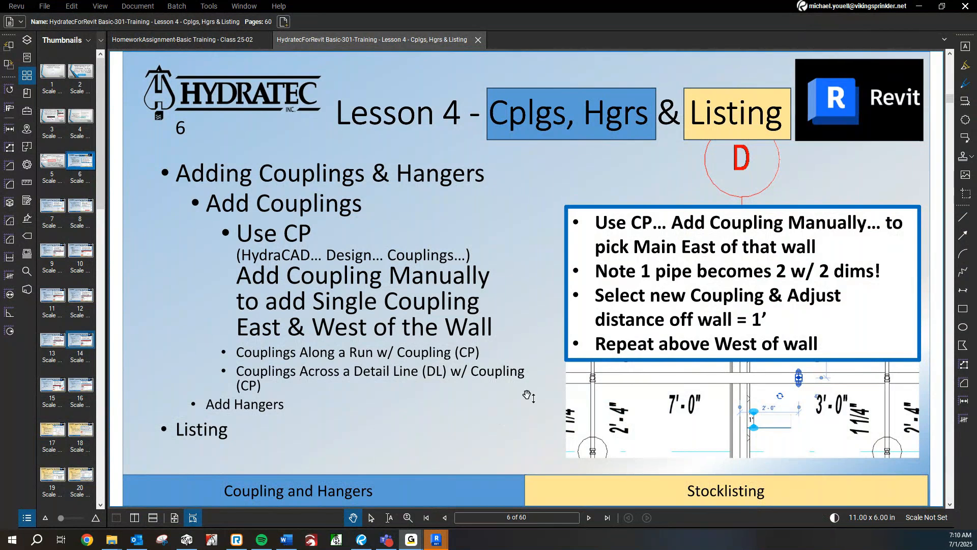
Move the PDF window aside to return to Revit and examine the 4-inch main beside the office wall at grid D.
left_click_drag(605, 8, 0, 61)
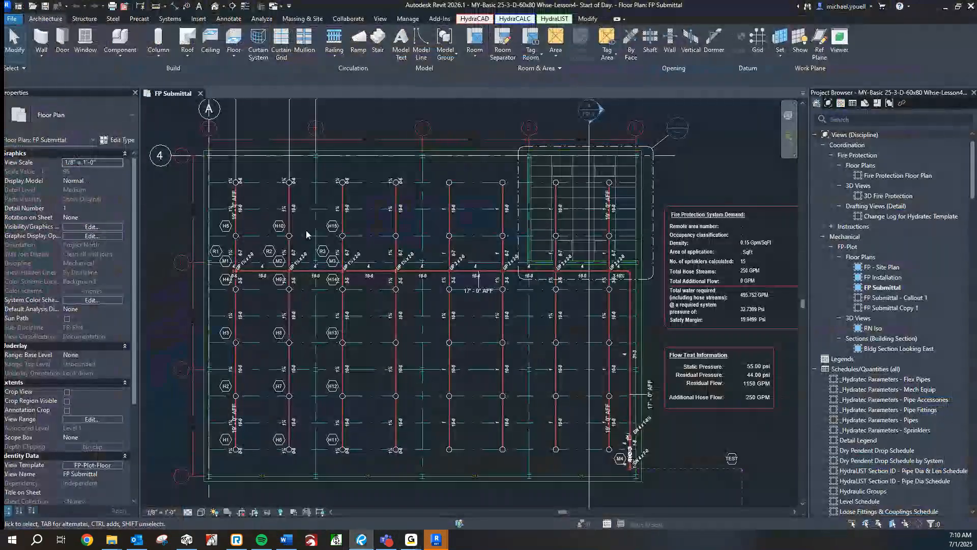
scroll(573, 243, "up", 2)
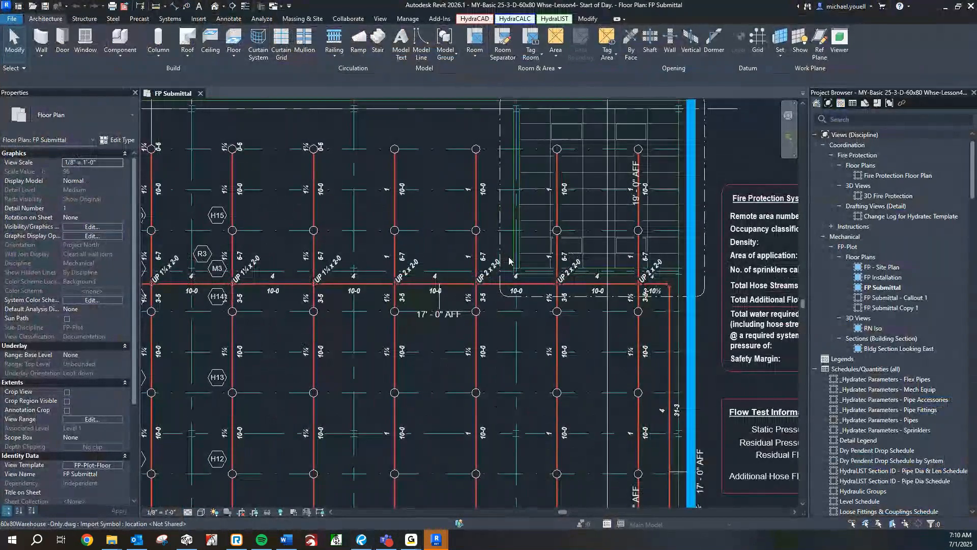
scroll(712, 239, "up", 2)
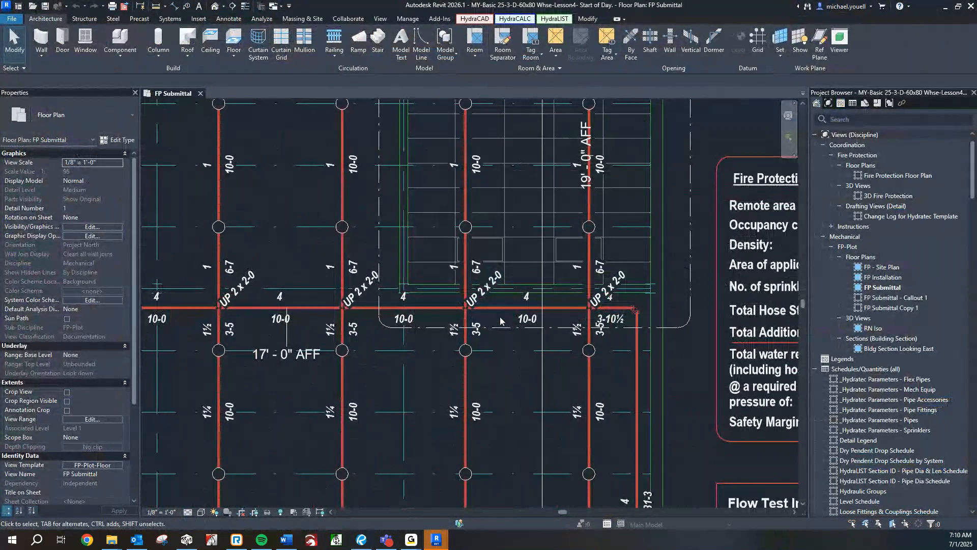
scroll(486, 316, "down", 2)
scroll(483, 340, "down", 2)
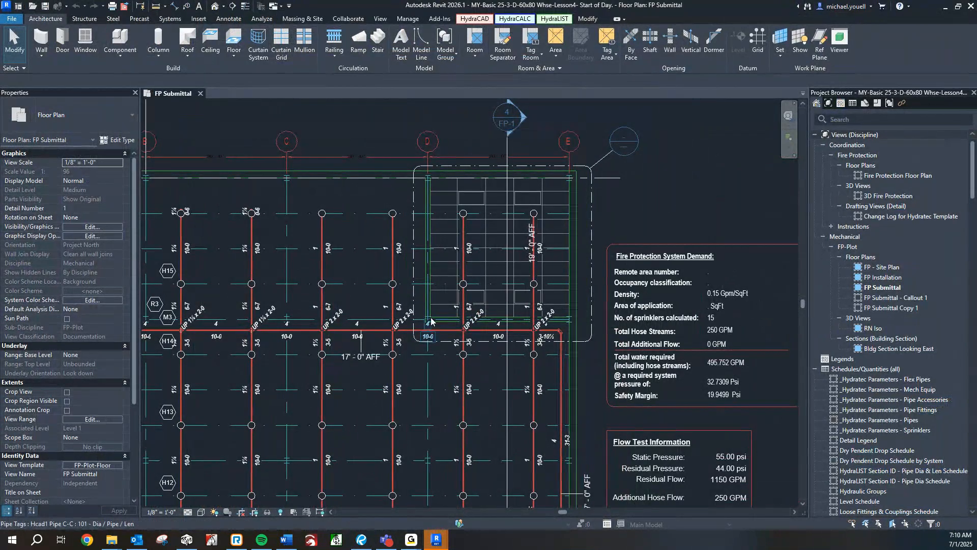
scroll(450, 355, "down", 3)
middle_click_drag(451, 355, 528, 353)
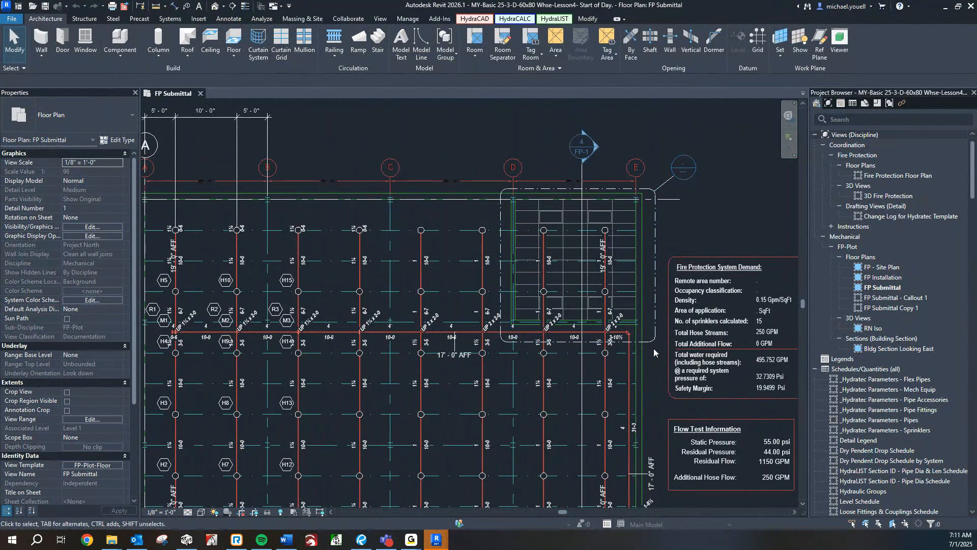
scroll(654, 348, "up", 2)
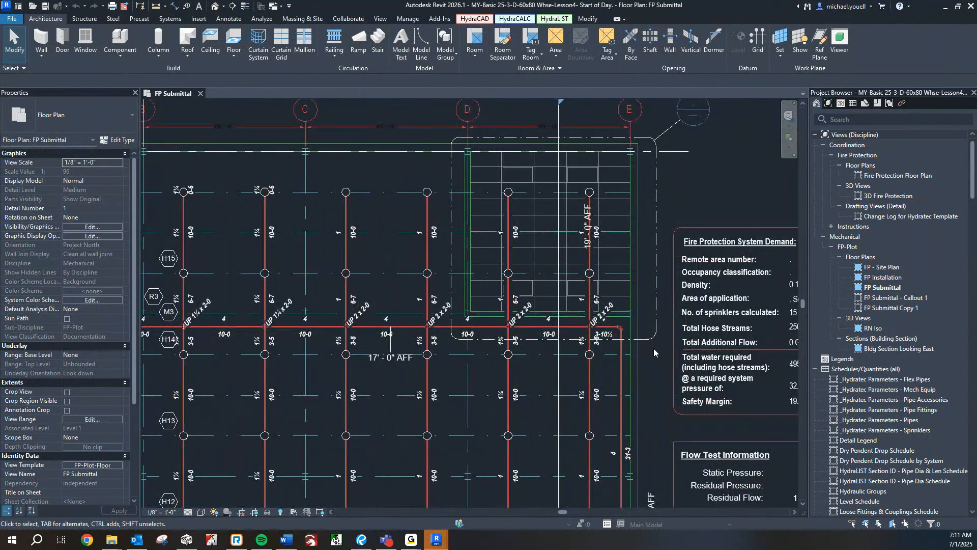
scroll(455, 327, "up", 3)
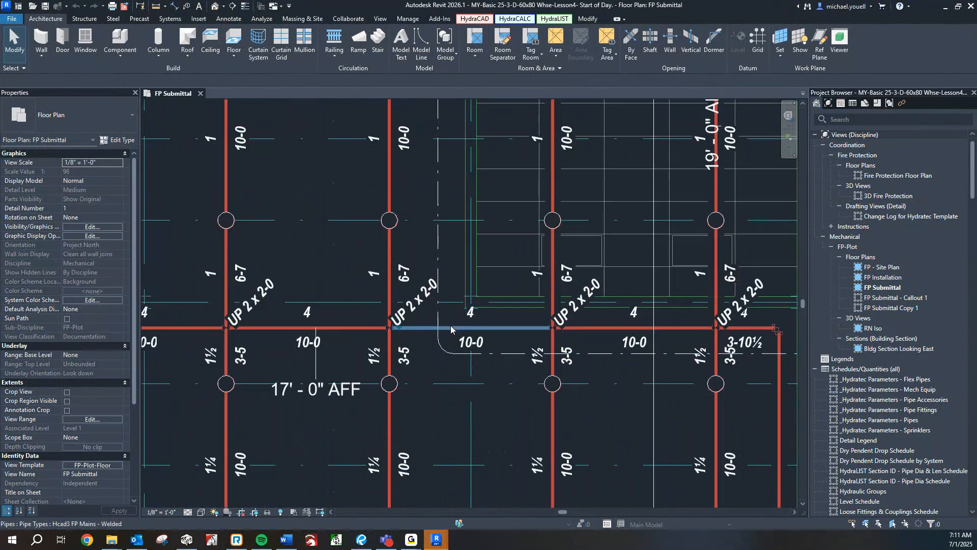
scroll(477, 328, "up", 3)
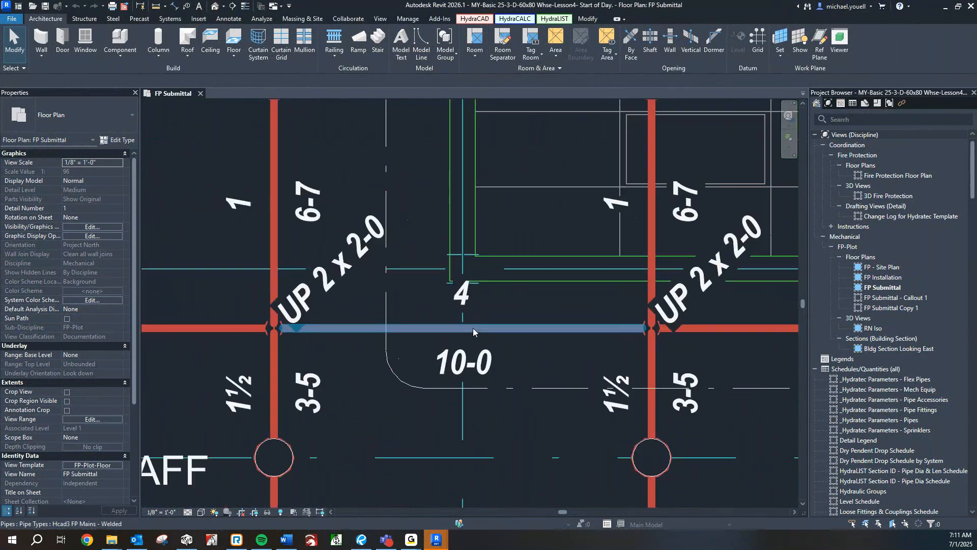
scroll(475, 327, "up", 2)
key("c")
key("p")
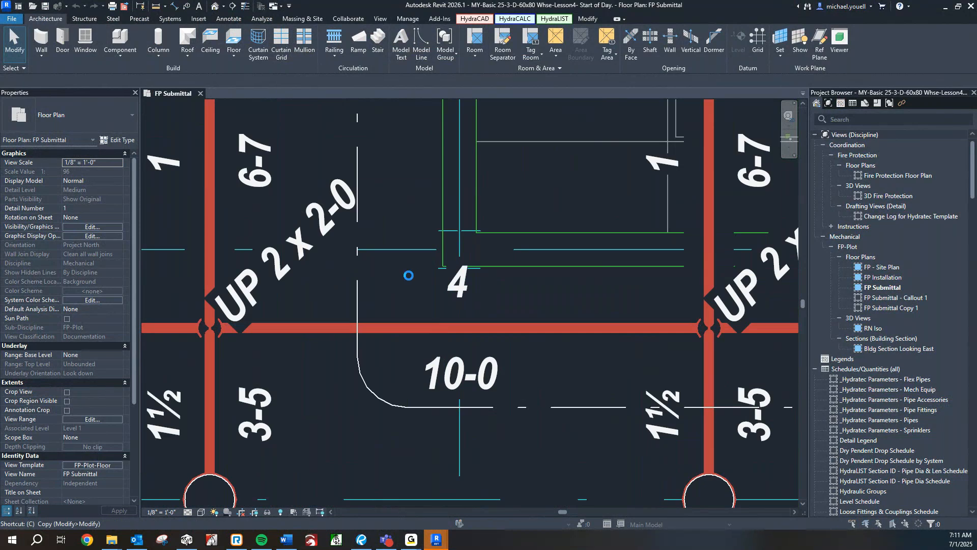
left_click(613, 191)
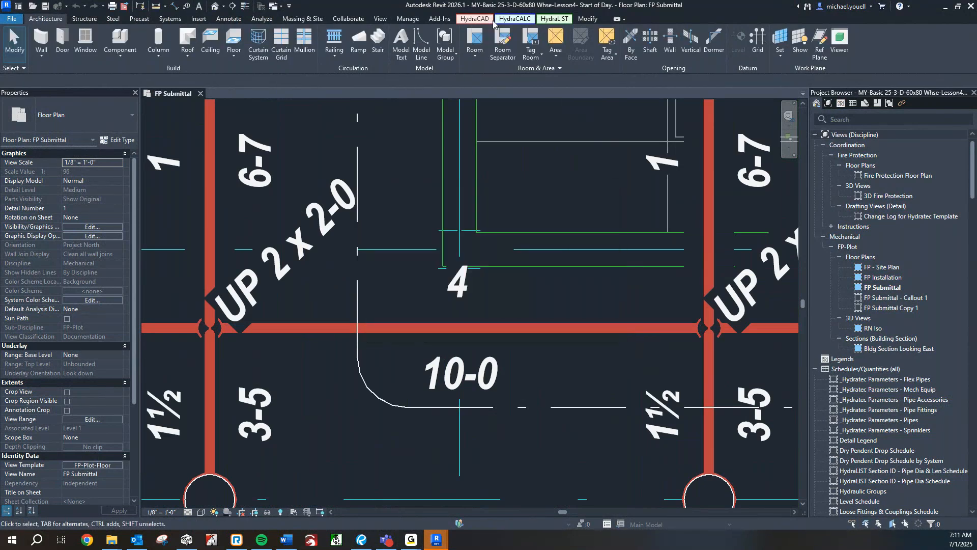
Manually add two couplings to the 4-inch main with HydraCAD, one on either side of the office wall.
left_click(477, 20)
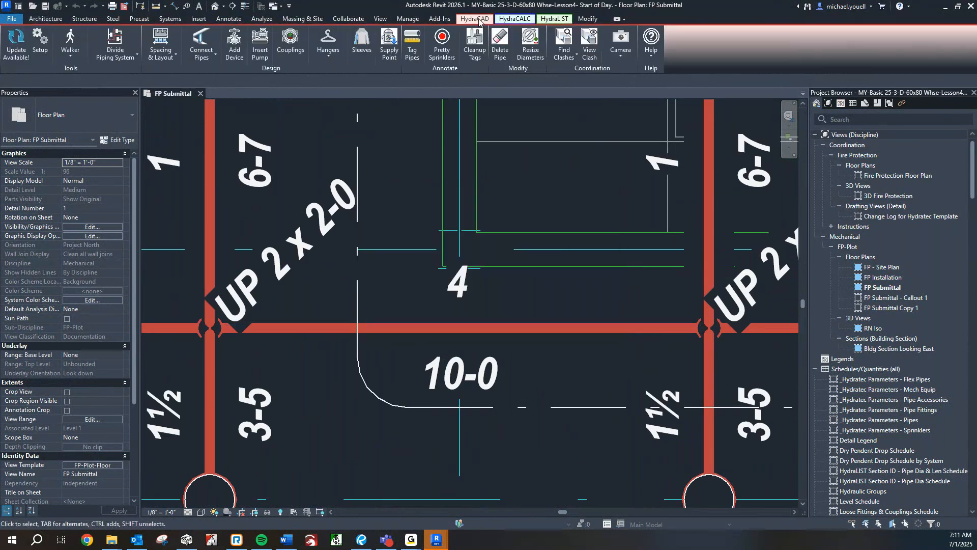
left_click(285, 53)
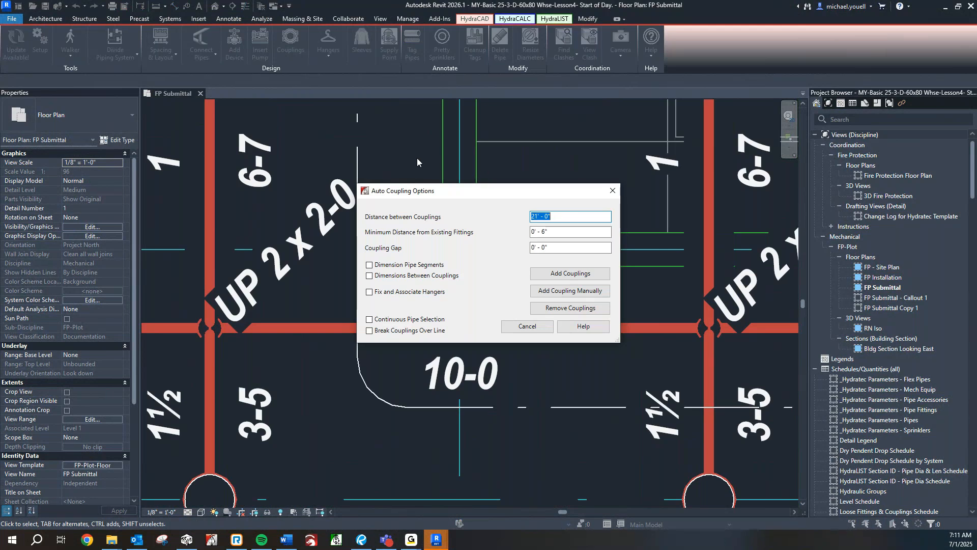
left_click(565, 294)
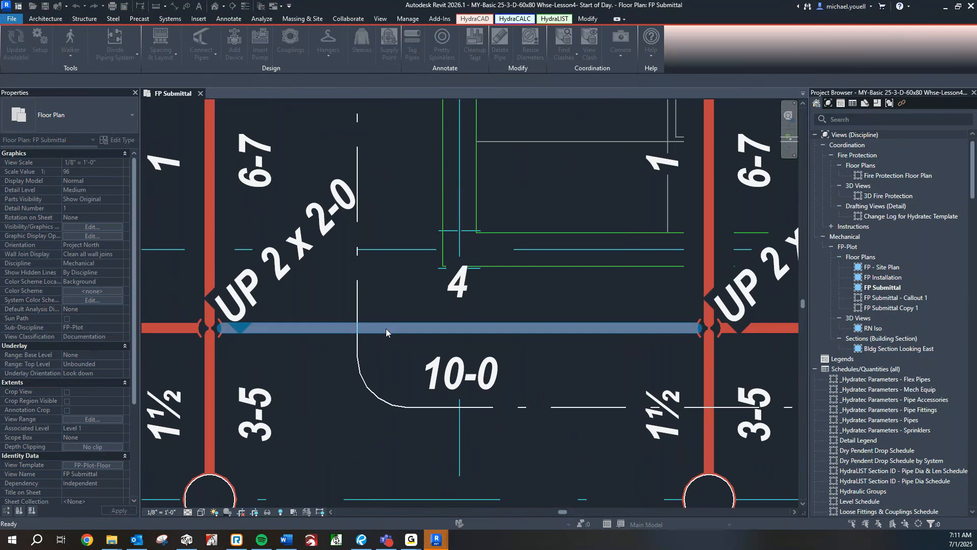
left_click(386, 328)
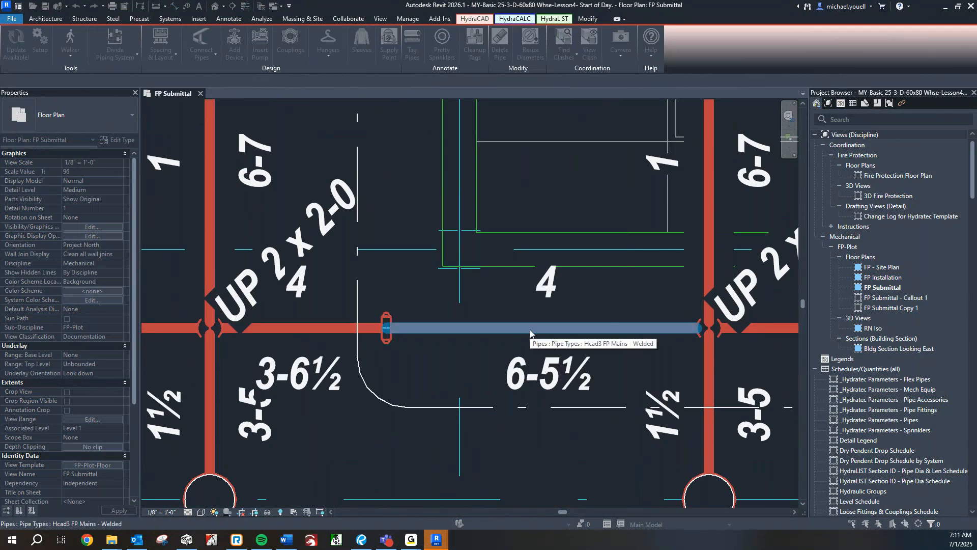
left_click(530, 329)
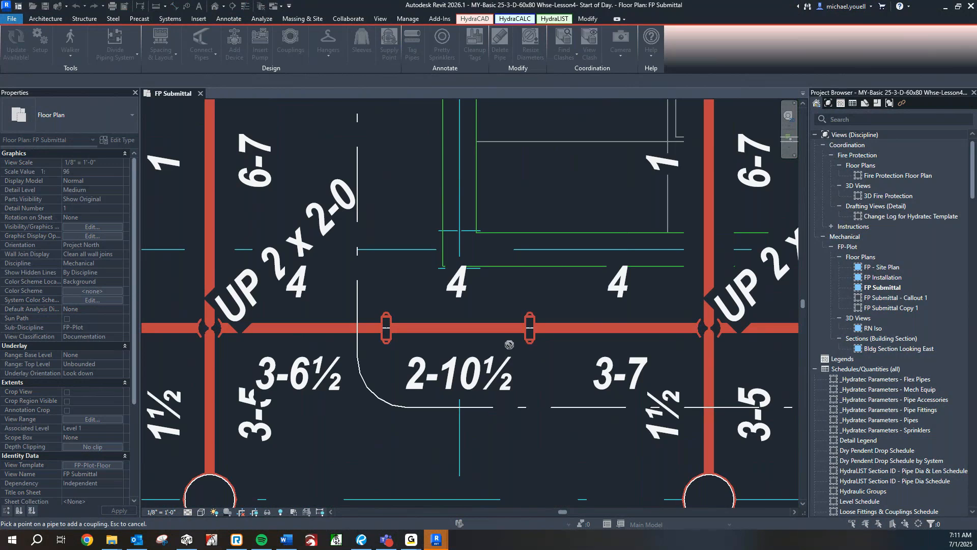
key("Escape")
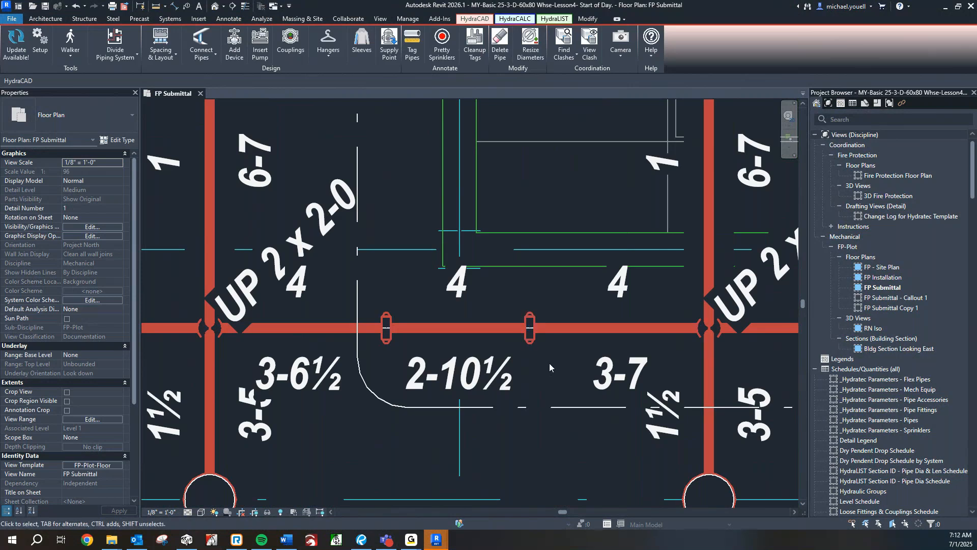
scroll(549, 362, "down", 2)
middle_click_drag(558, 364, 553, 373)
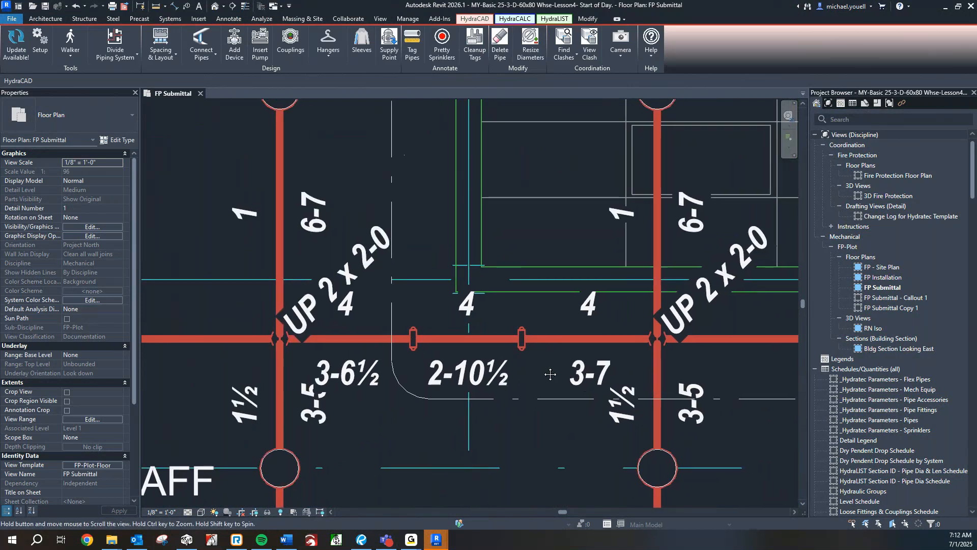
scroll(536, 371, "up", 2)
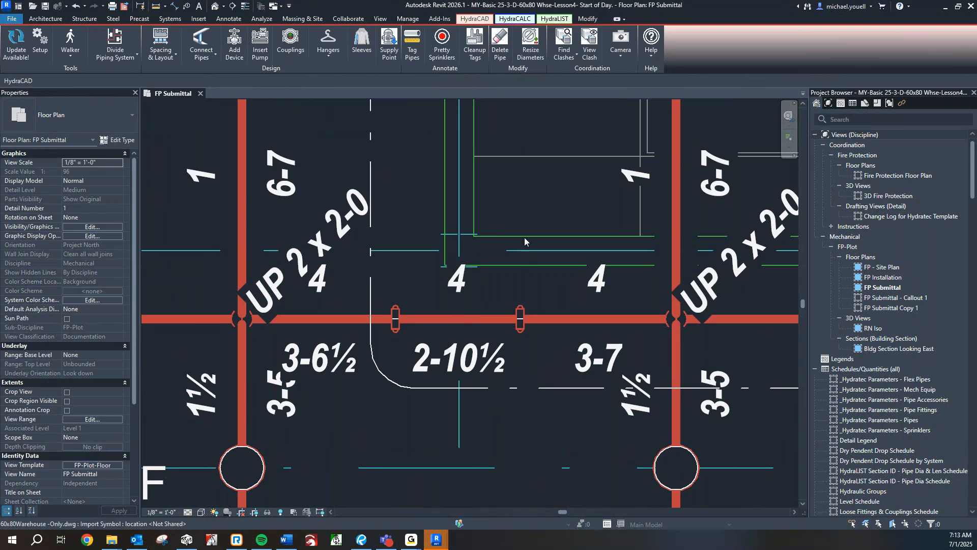
key("d")
key("i")
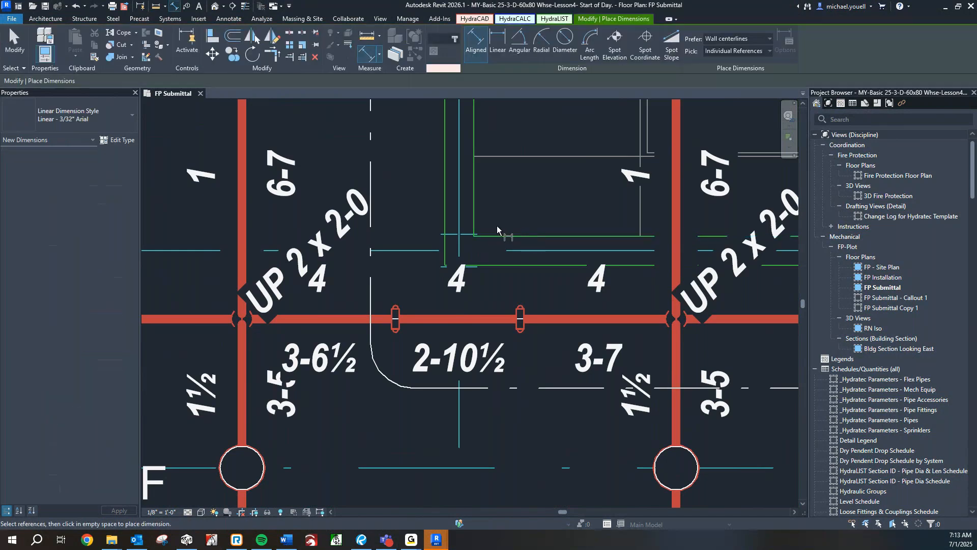
key("Escape")
key("Escape")
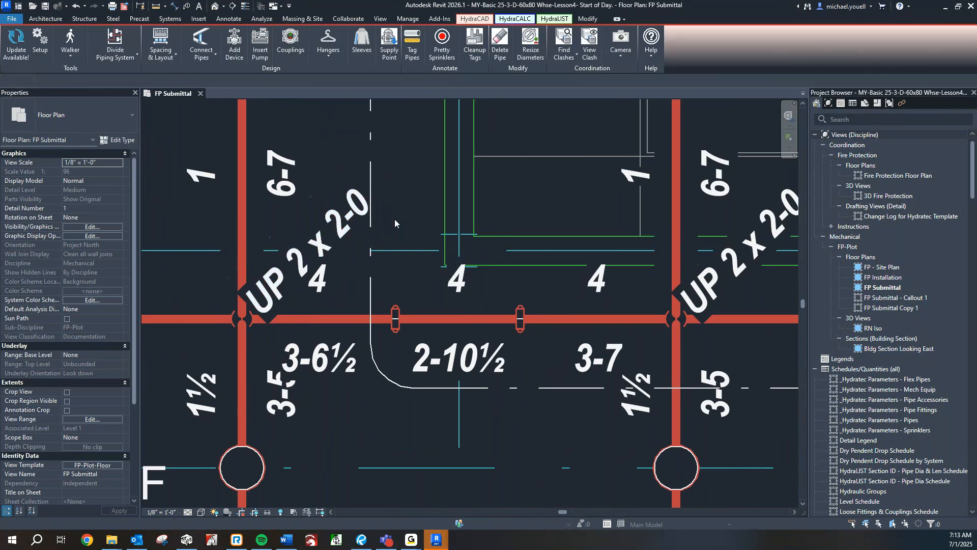
Place an aligned dimension from the office wall's outer face to the near edge of the coupling on the wall's left side.
key("d")
key("i")
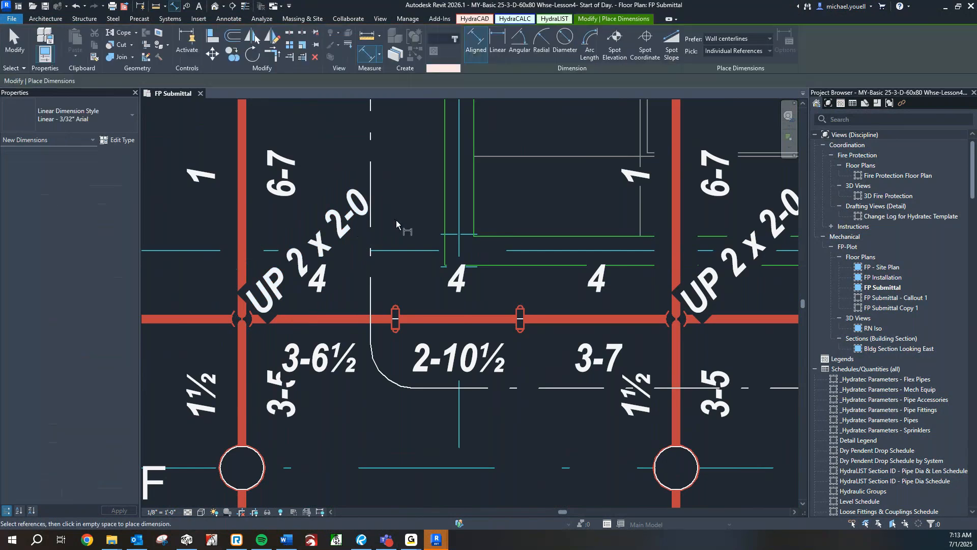
left_click(446, 225)
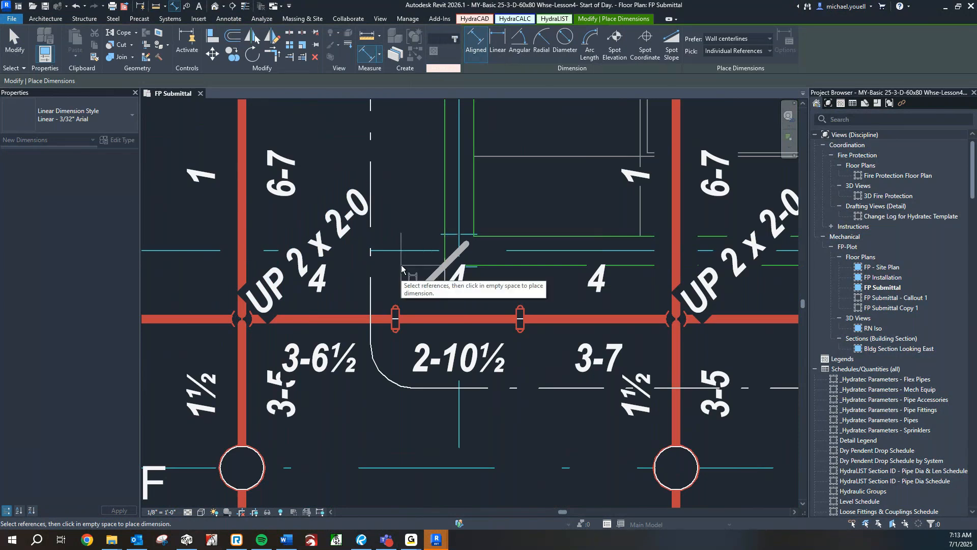
scroll(395, 290, "up", 3)
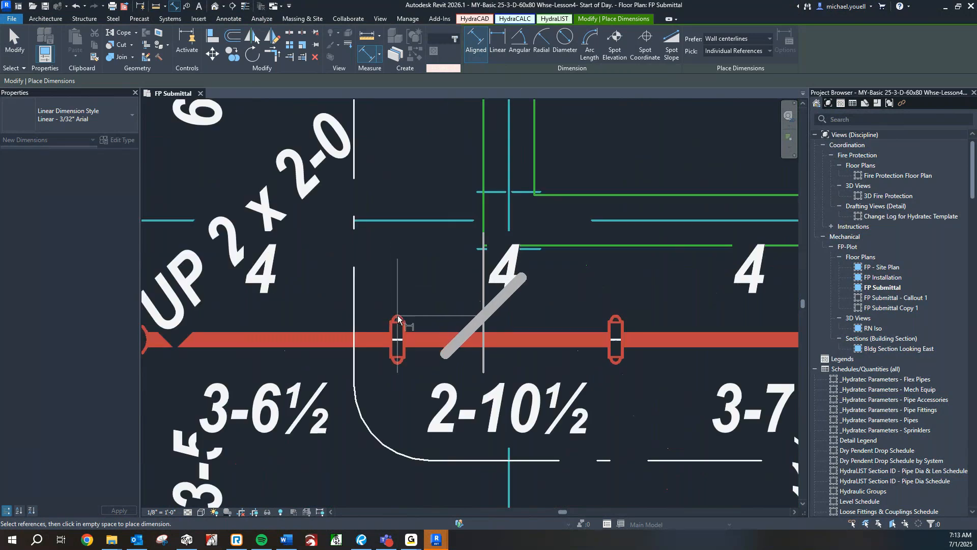
scroll(397, 341, "up", 2)
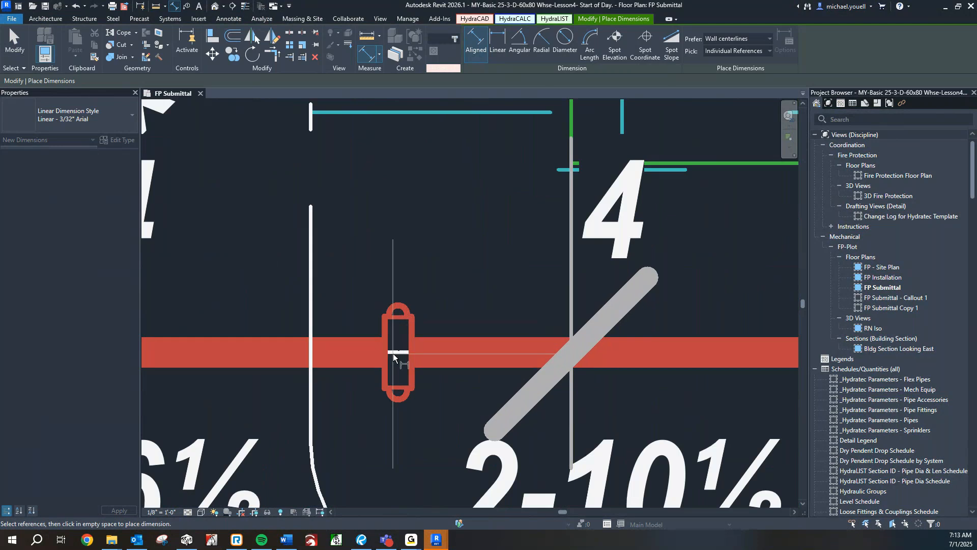
scroll(398, 342, "up", 2)
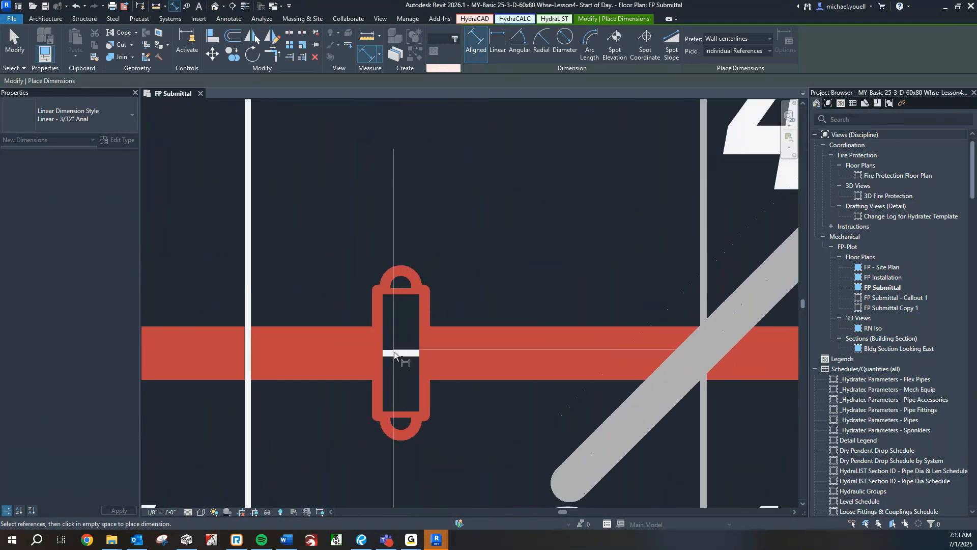
scroll(410, 287, "down", 2)
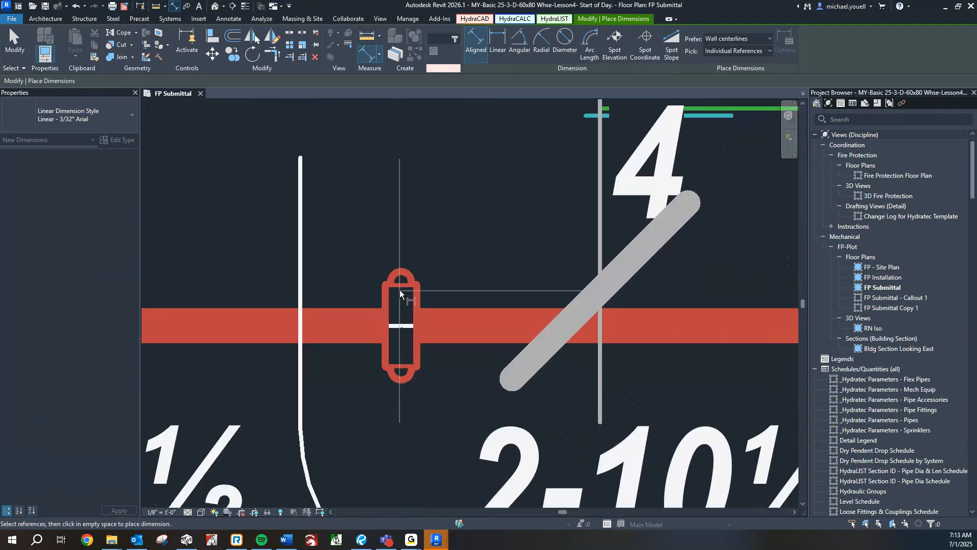
scroll(417, 285, "down", 3)
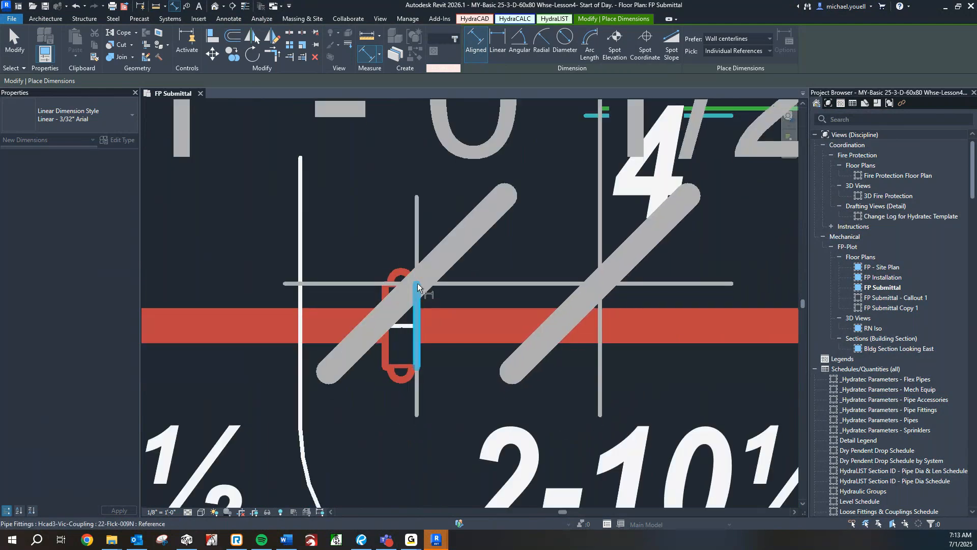
scroll(422, 211, "down", 1)
middle_click_drag(423, 206, 404, 320)
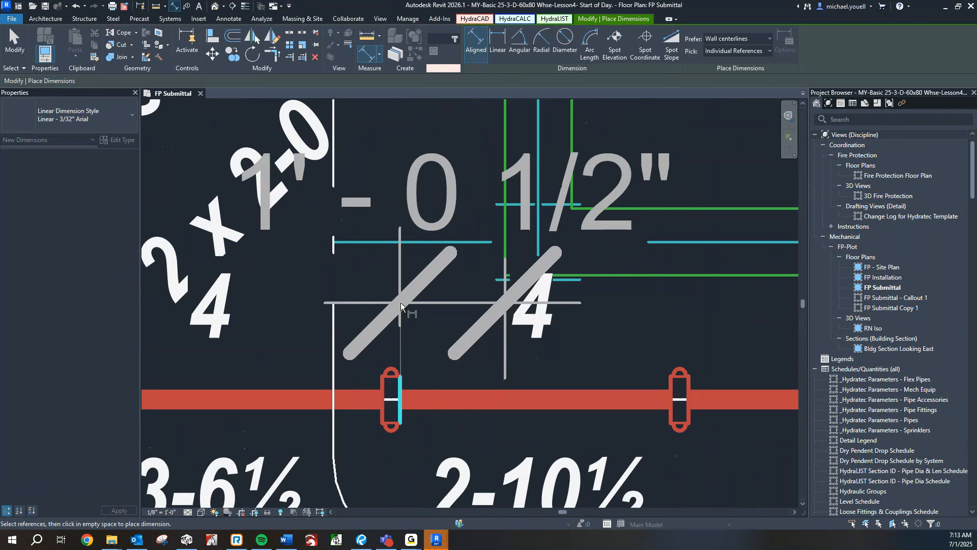
scroll(401, 303, "down", 4)
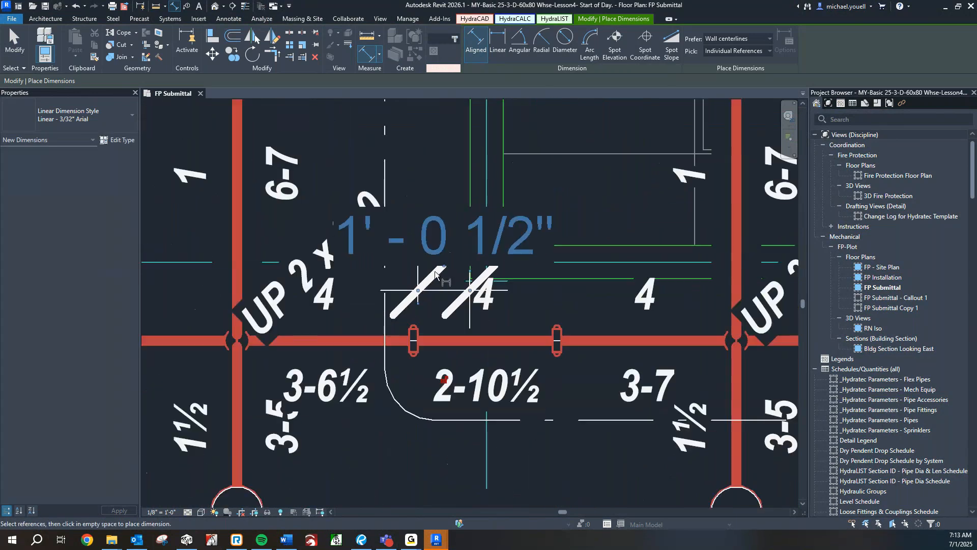
middle_click_drag(521, 297, 446, 306)
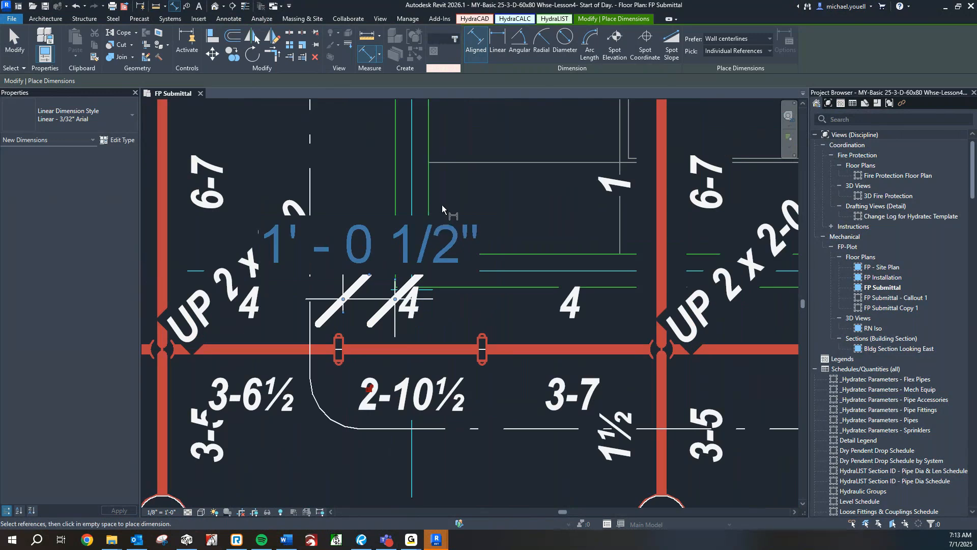
scroll(344, 348, "up", 2)
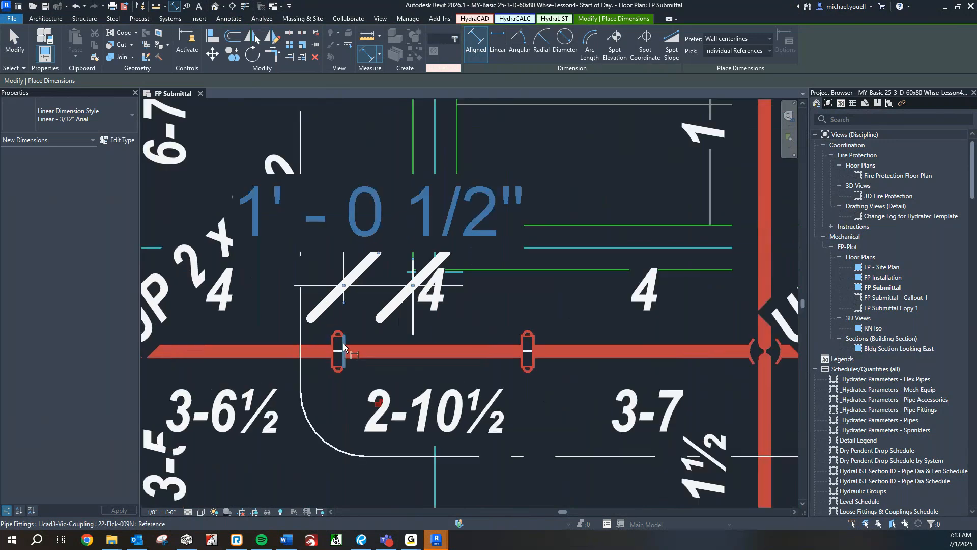
key("Escape")
key("Escape")
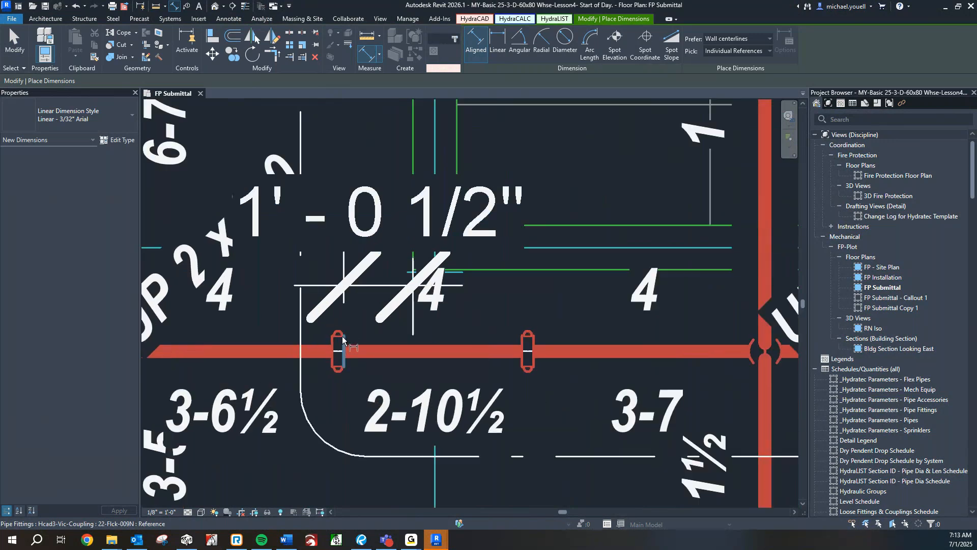
key("Escape")
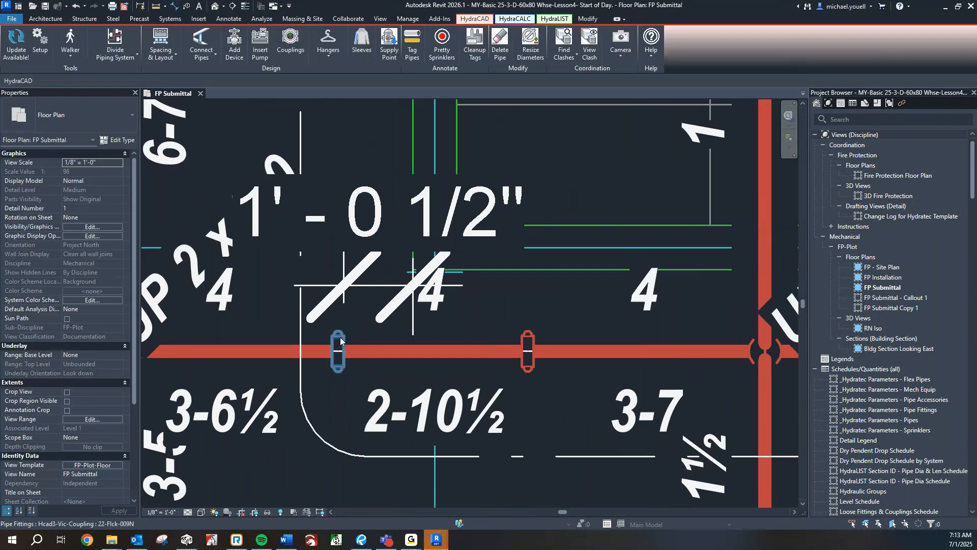
Try to adjust the coupling's distance from the wall through the dimension's witness line and Dimension Text settings.
left_click(340, 335)
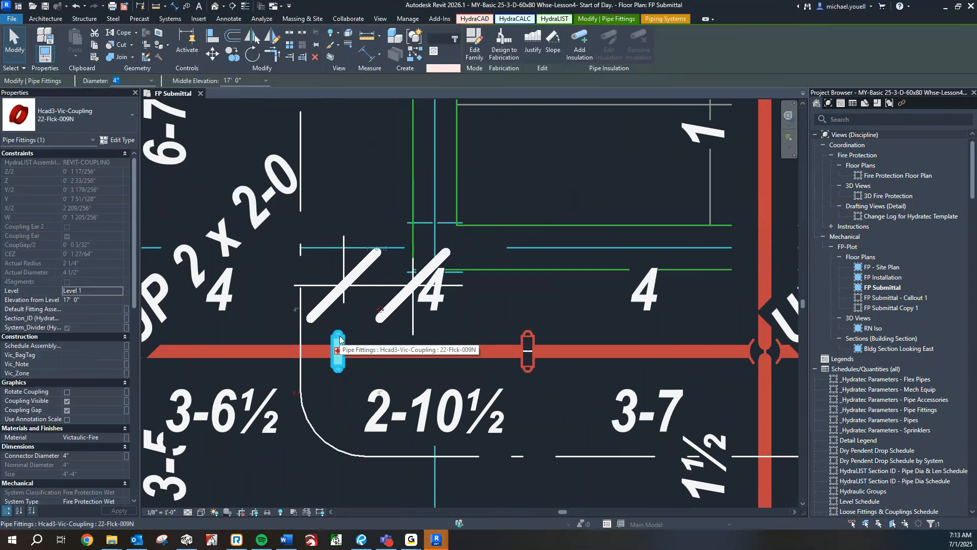
left_click(327, 302)
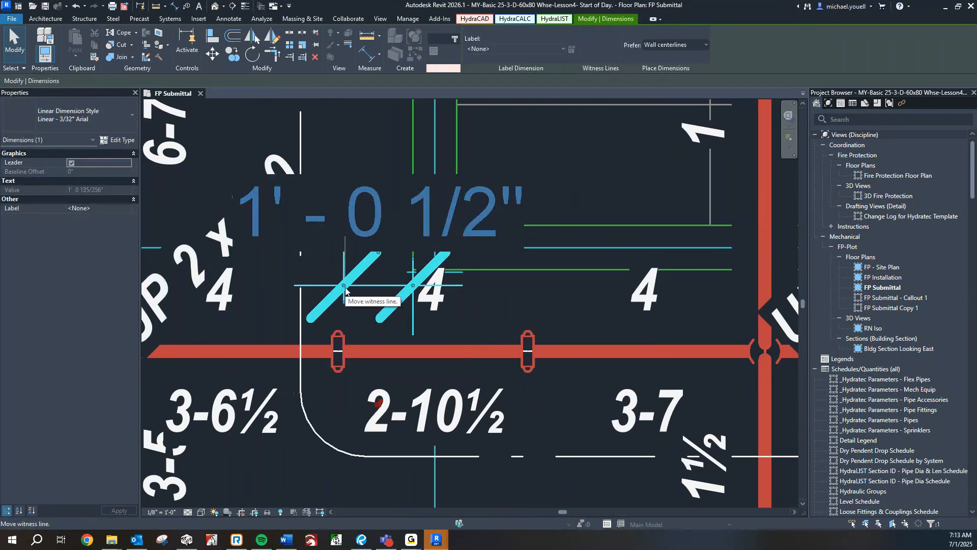
key("Escape")
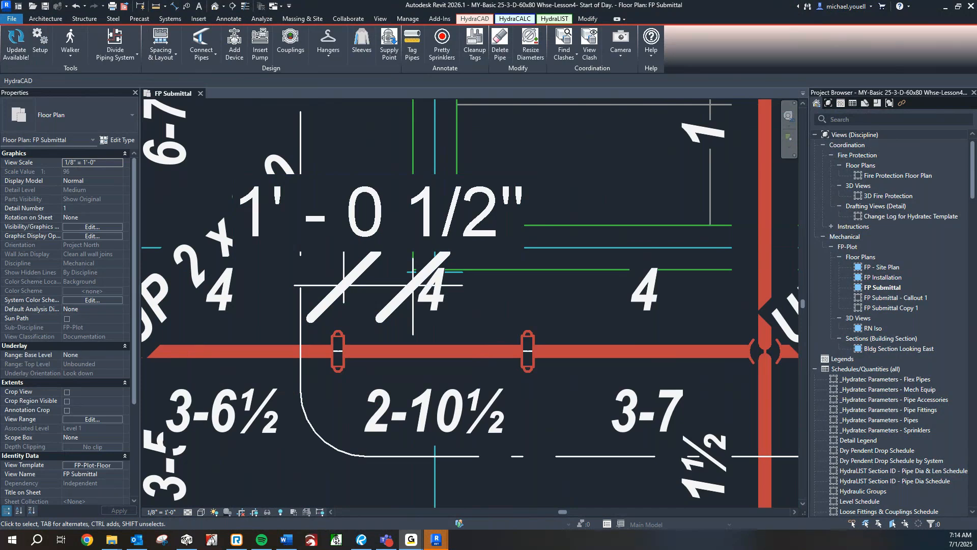
left_click(367, 286)
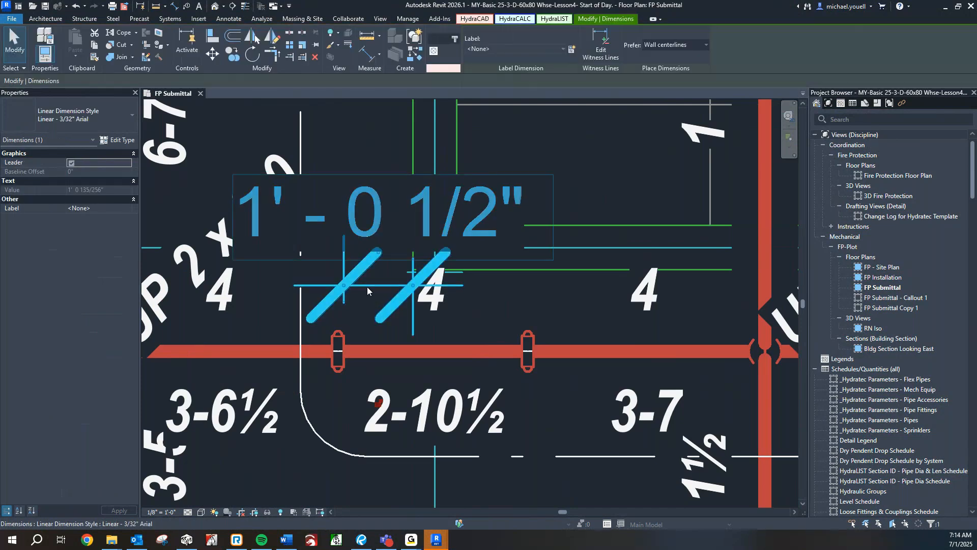
left_click_drag(343, 292, 356, 285)
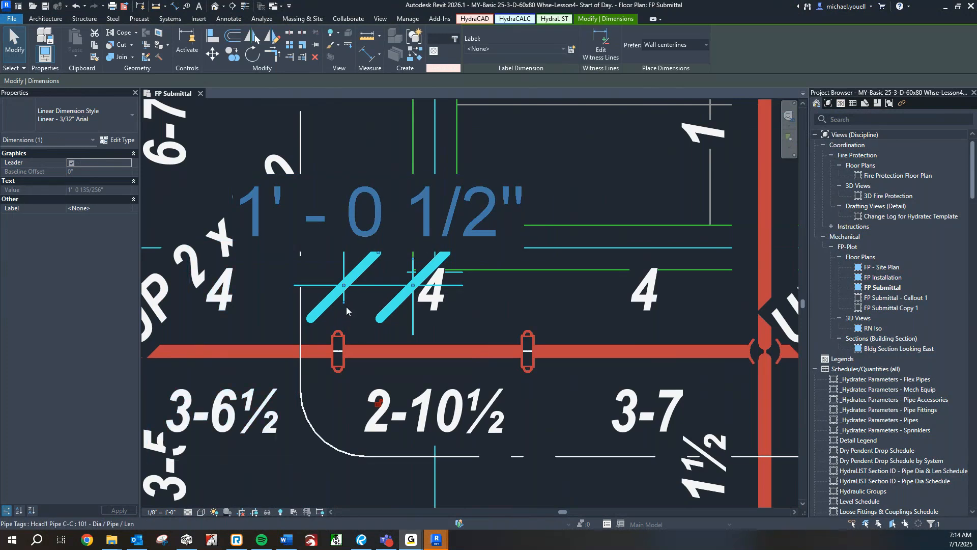
left_click_drag(346, 303, 362, 295)
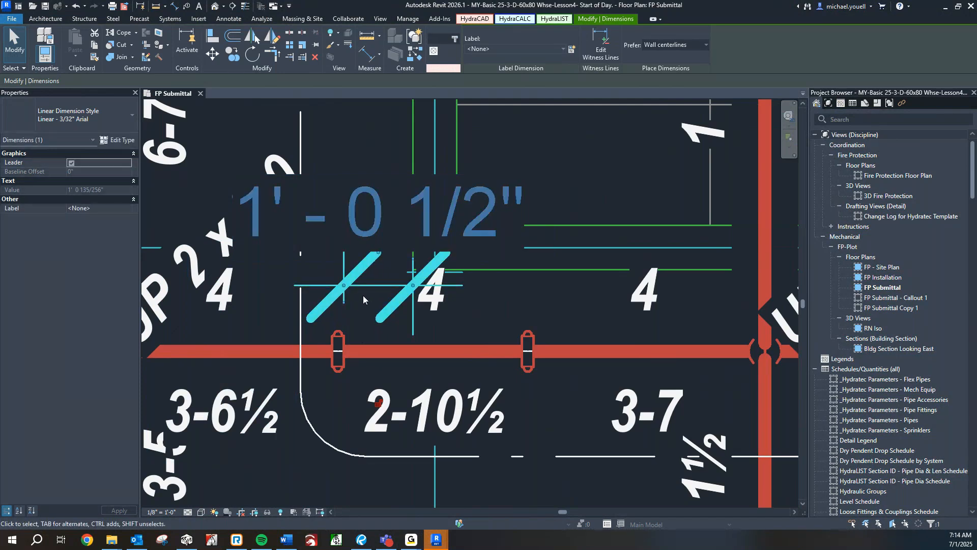
left_click(362, 237)
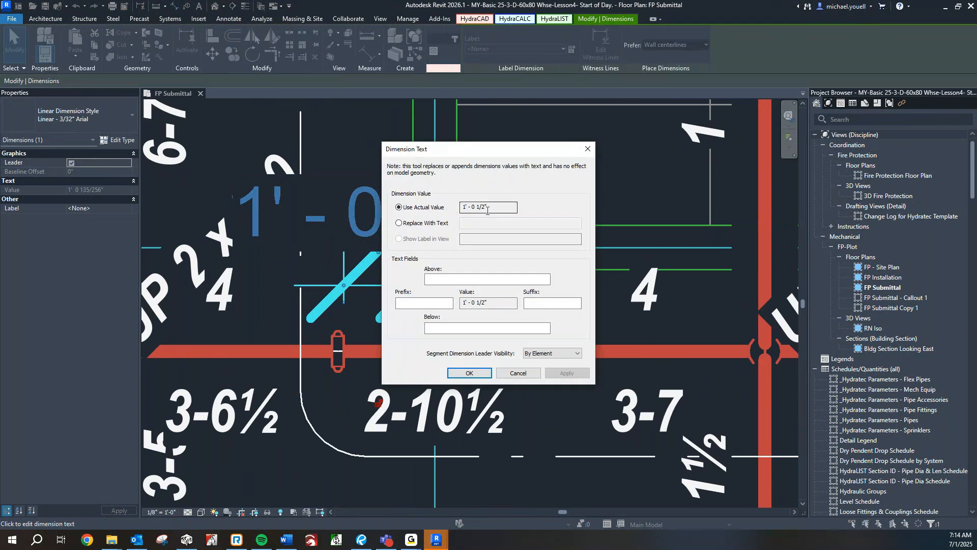
left_click(518, 373)
key("Escape")
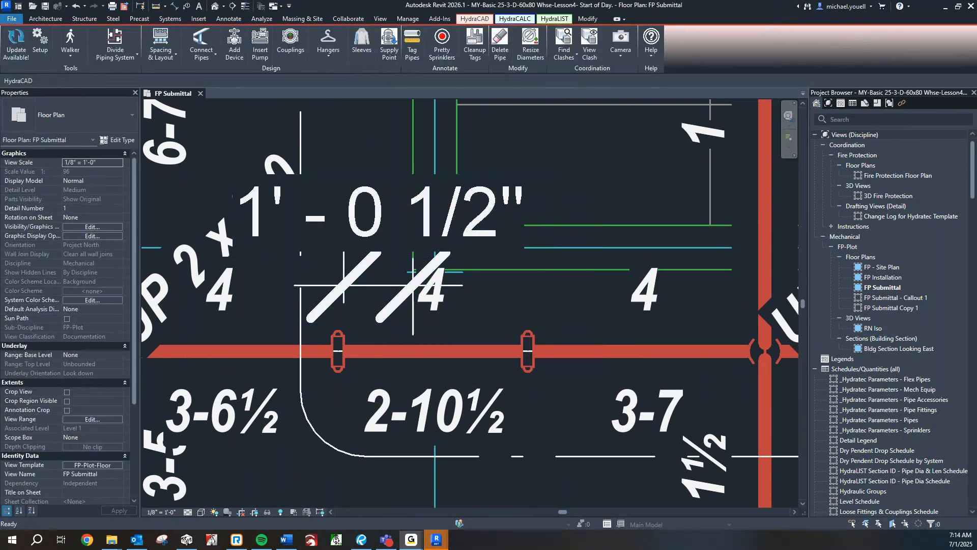
Try to move the coupling on the office wall's left side about 2 inches closer to the wall, and undo the move.
left_click(344, 338)
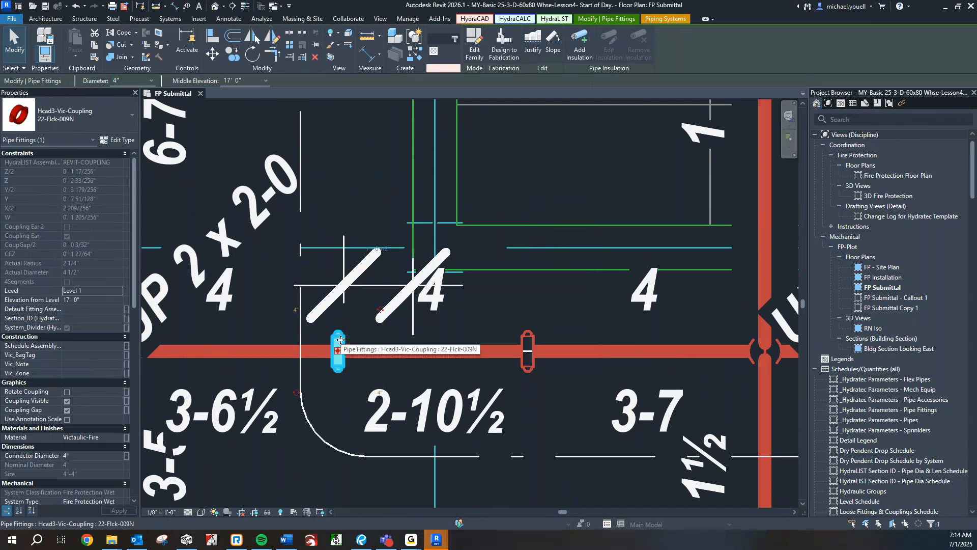
left_click_drag(338, 358, 349, 352)
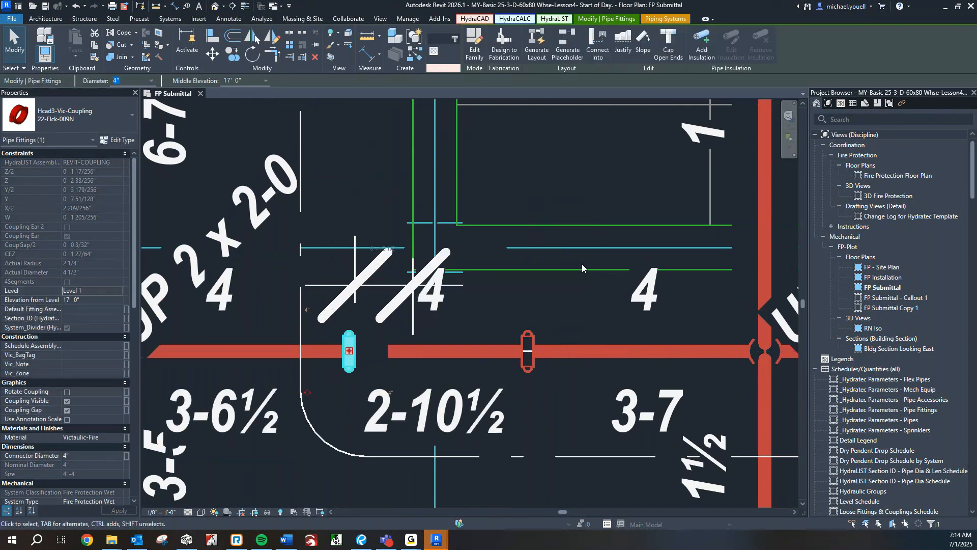
scroll(582, 264, "down", 1)
left_click(501, 279)
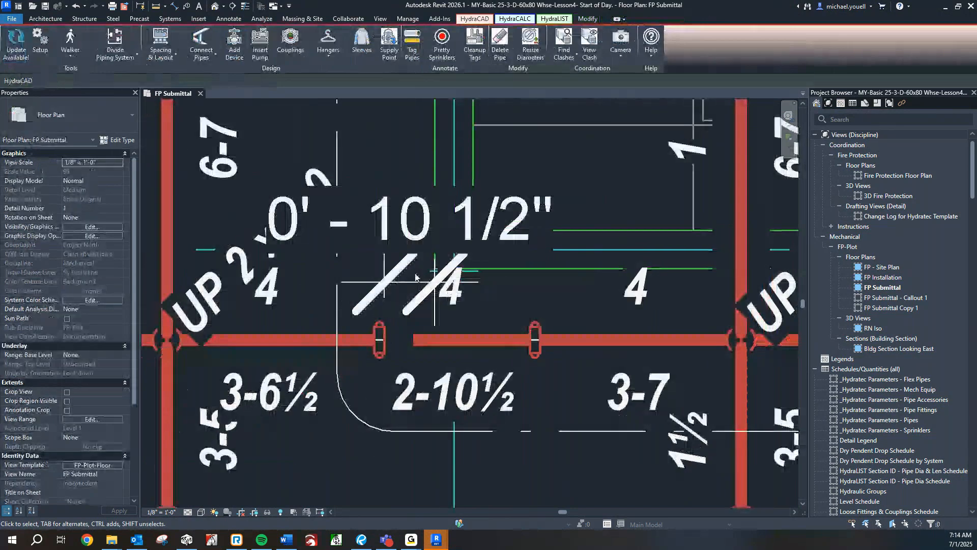
left_click(380, 335)
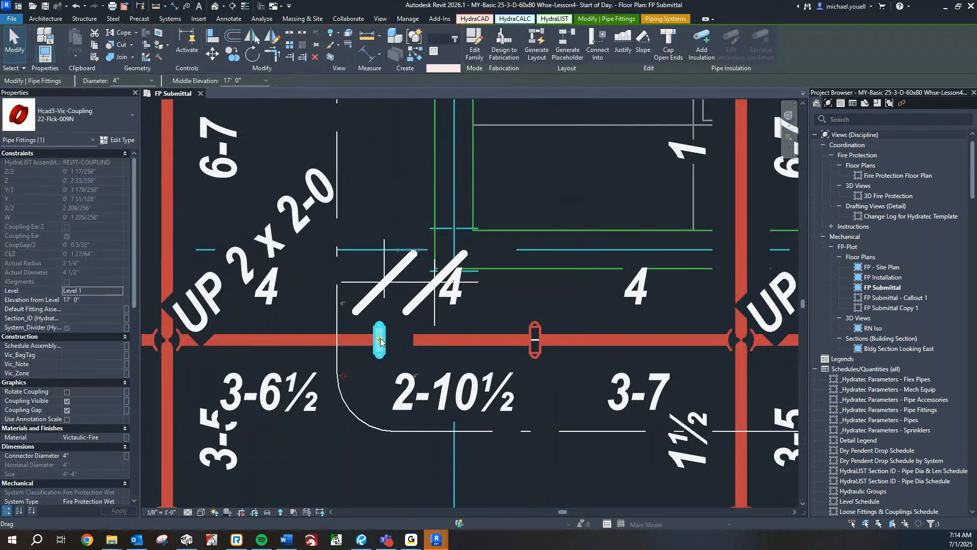
left_click(397, 321)
scroll(398, 318, "up", 1)
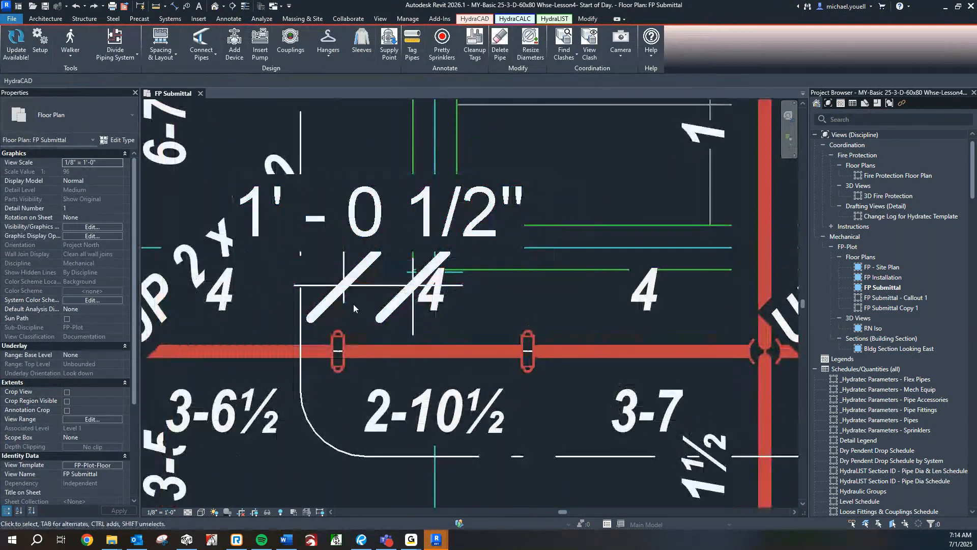
Set the distance from the office wall's left face to the coupling on that side to 11 inches.
left_click(338, 350)
scroll(377, 264, "up", 1)
scroll(377, 264, "up", 1)
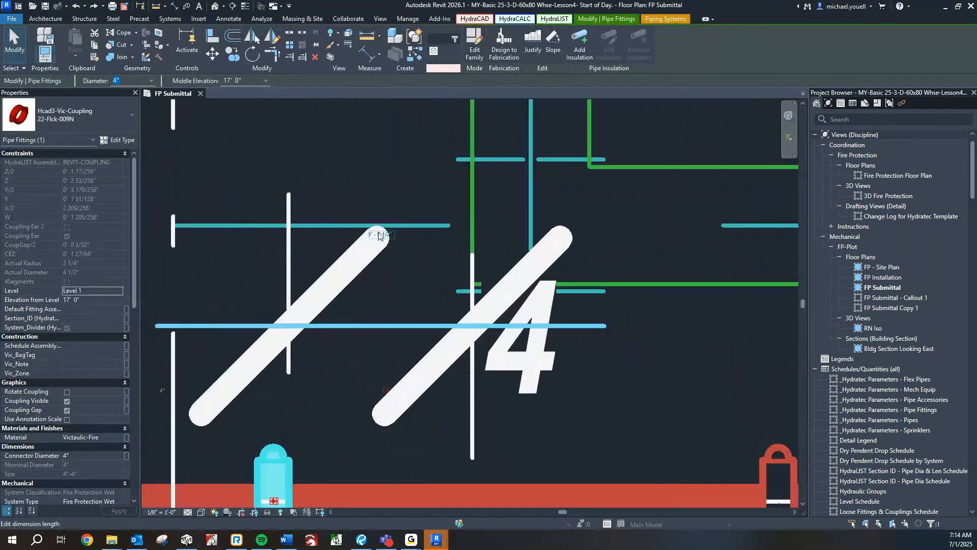
left_click(379, 230)
type("11")
key("Return")
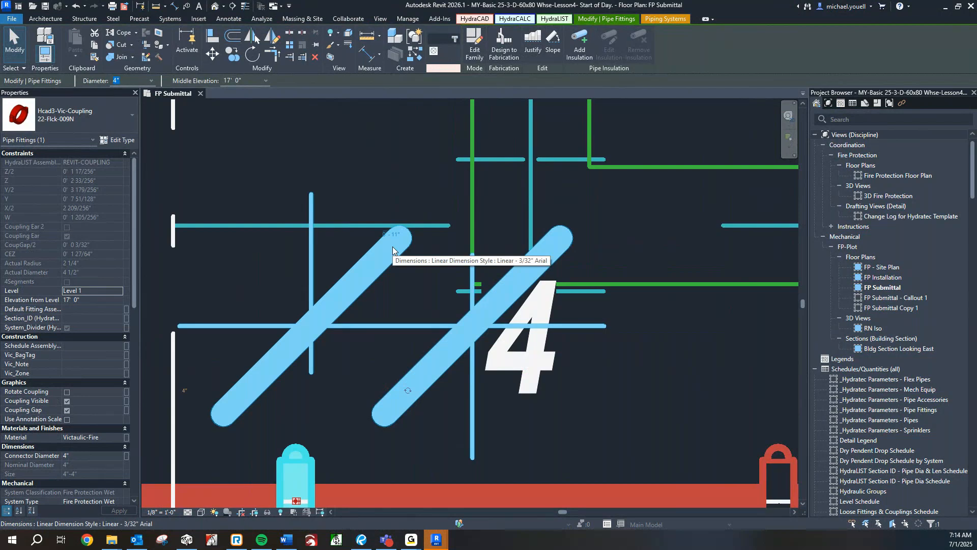
scroll(386, 316, "down", 3)
scroll(386, 318, "down", 1)
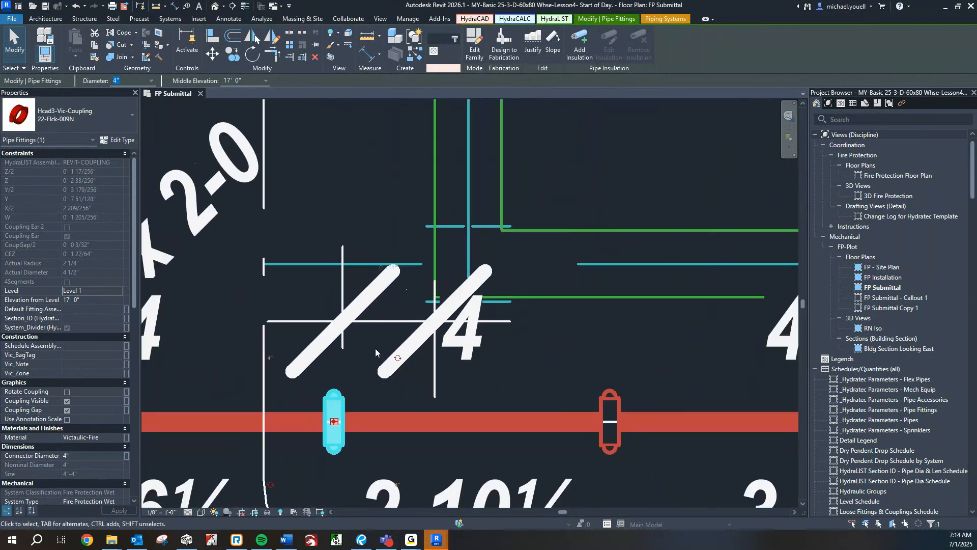
left_click(375, 349)
scroll(375, 348, "down", 2)
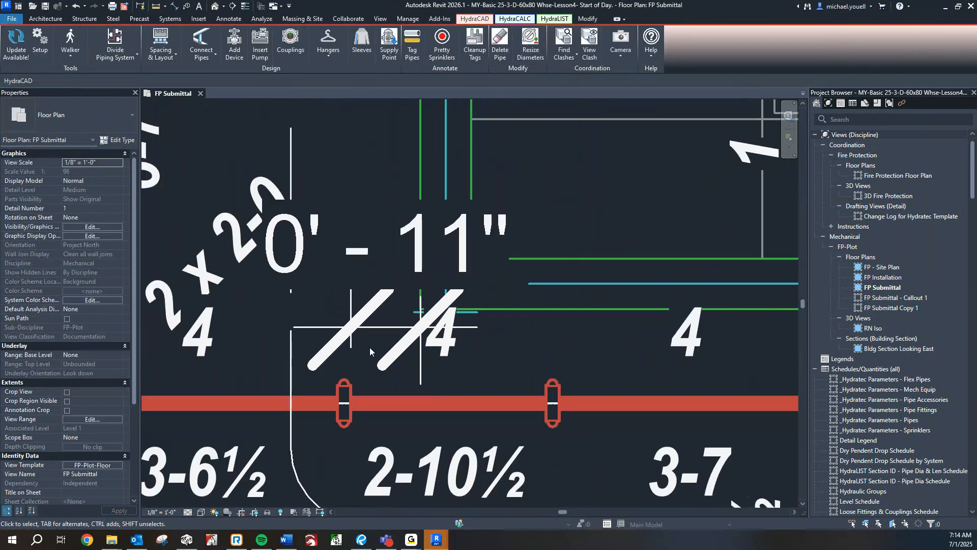
Delete the aligned dimension between the office wall and the coupling on its left side.
scroll(483, 360, "down", 1)
middle_click_drag(466, 357, 479, 319)
scroll(411, 312, "up", 1)
left_click(405, 295)
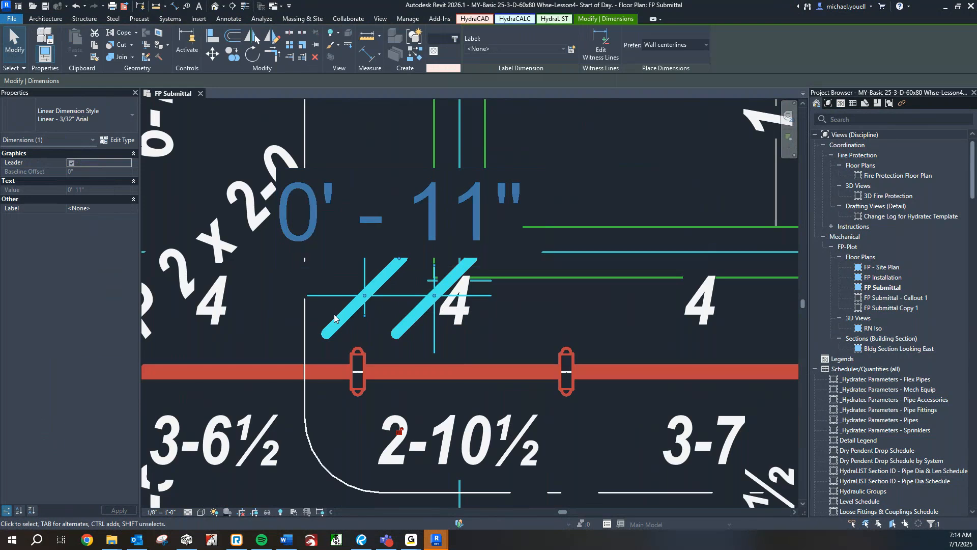
left_click(427, 339)
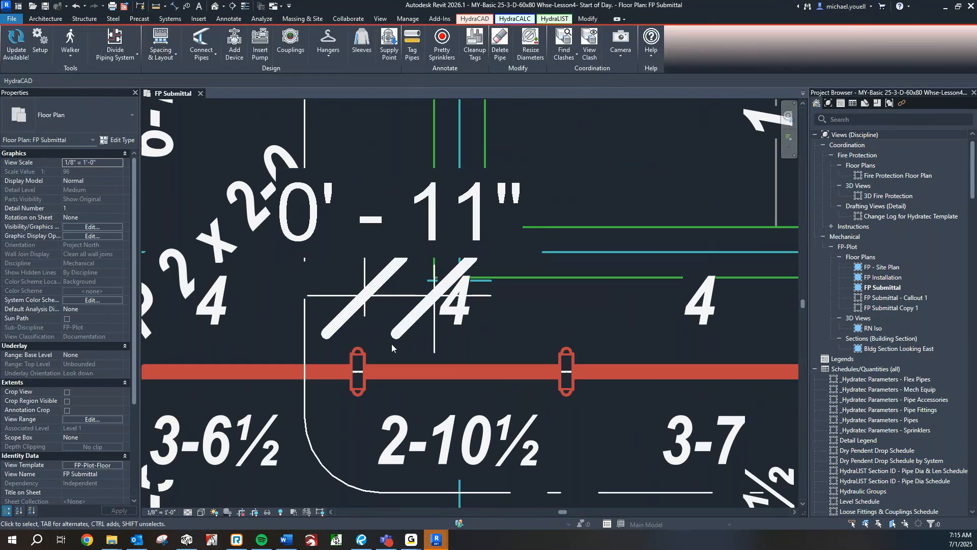
middle_click_drag(572, 305, 500, 305)
left_click(278, 208)
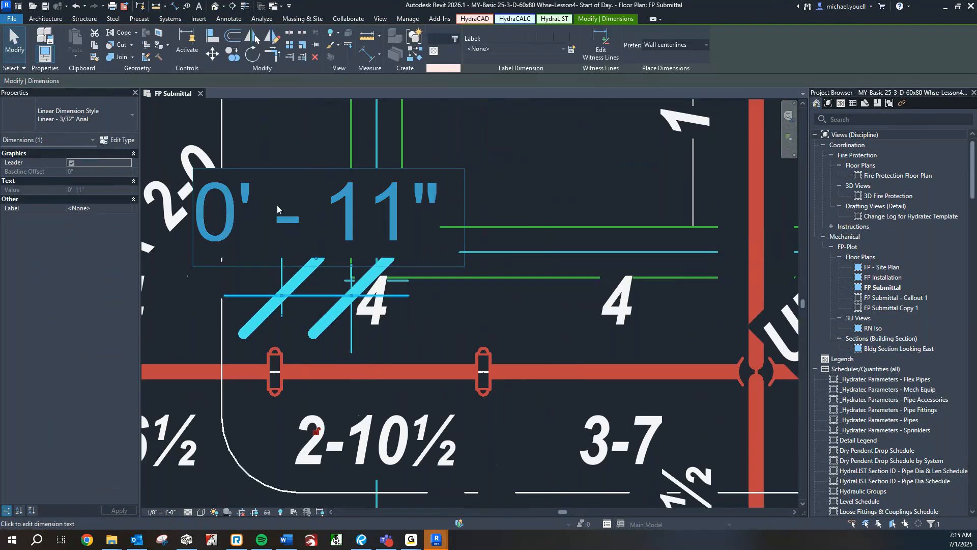
key("Delete")
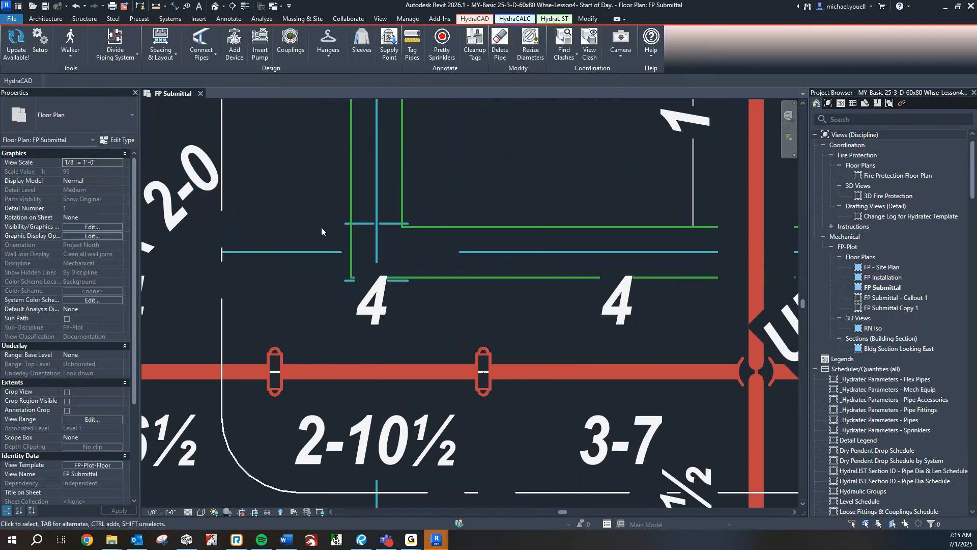
Place an aligned dimension from the office wall's right face to the near edge of the coupling on that side.
key("d")
key("i")
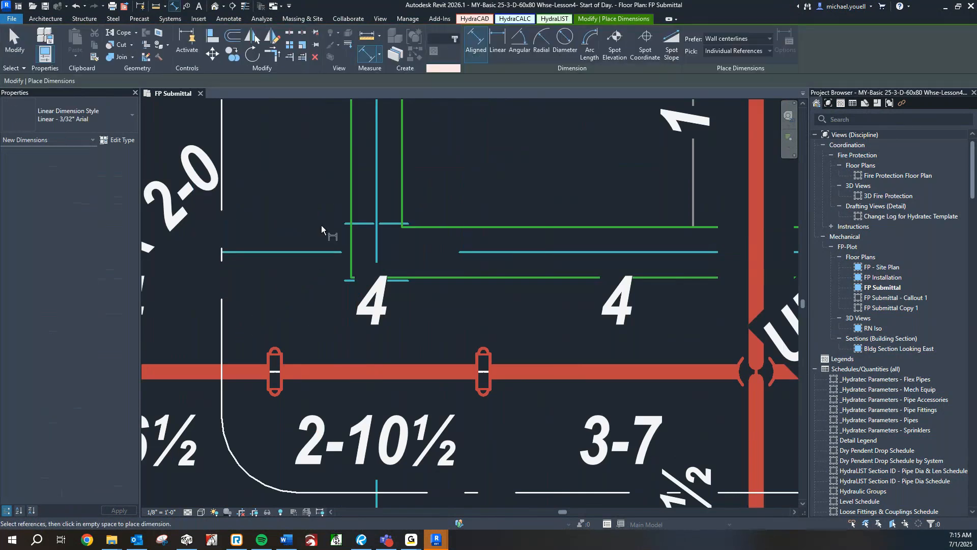
left_click(403, 205)
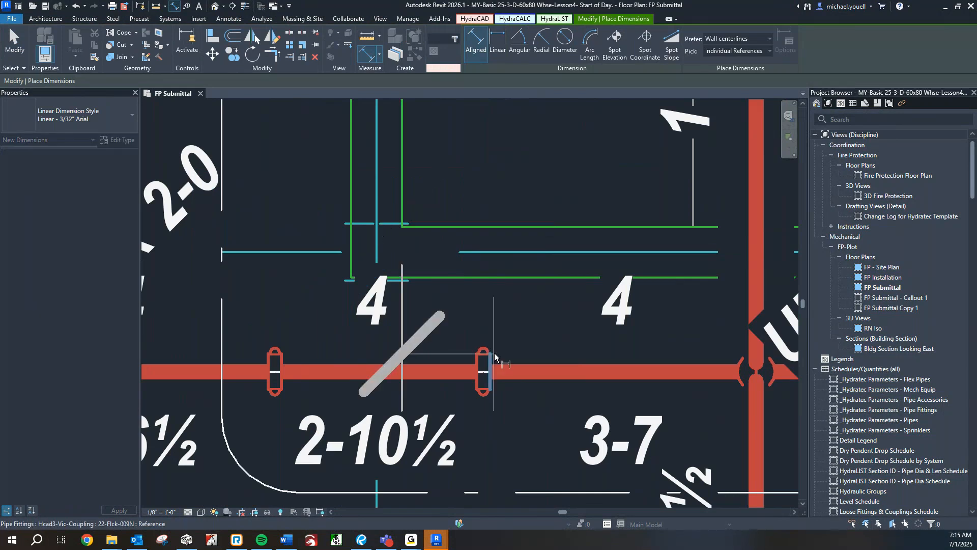
left_click(478, 362)
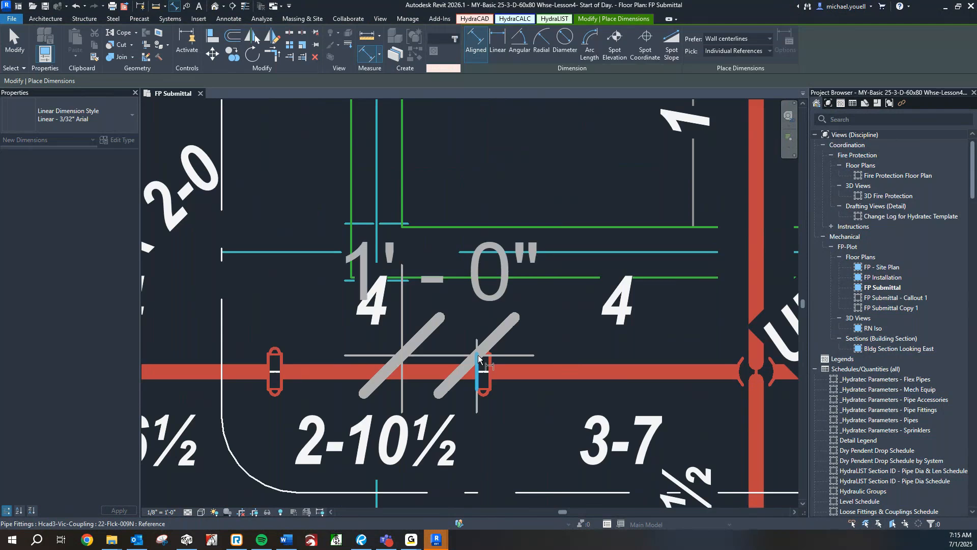
left_click(477, 305)
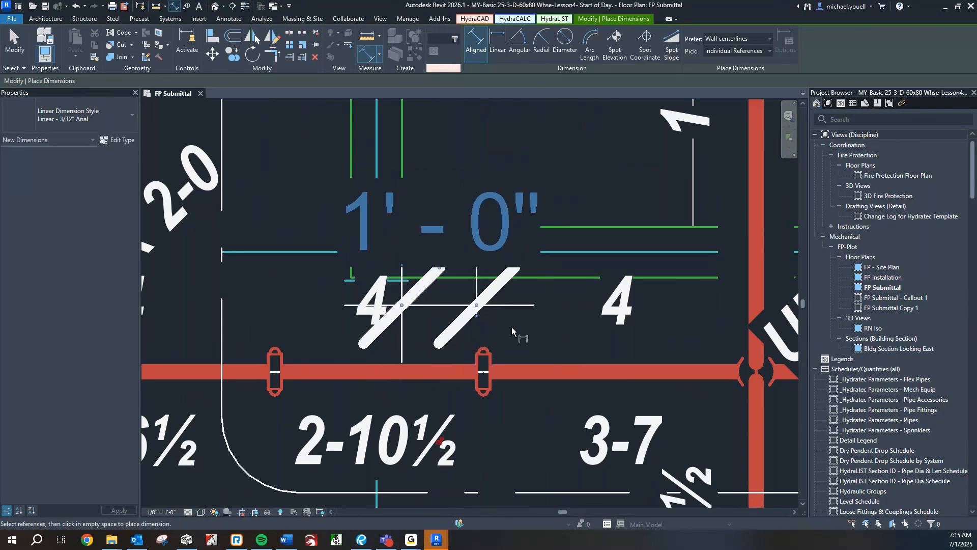
key("Escape")
key("Escape")
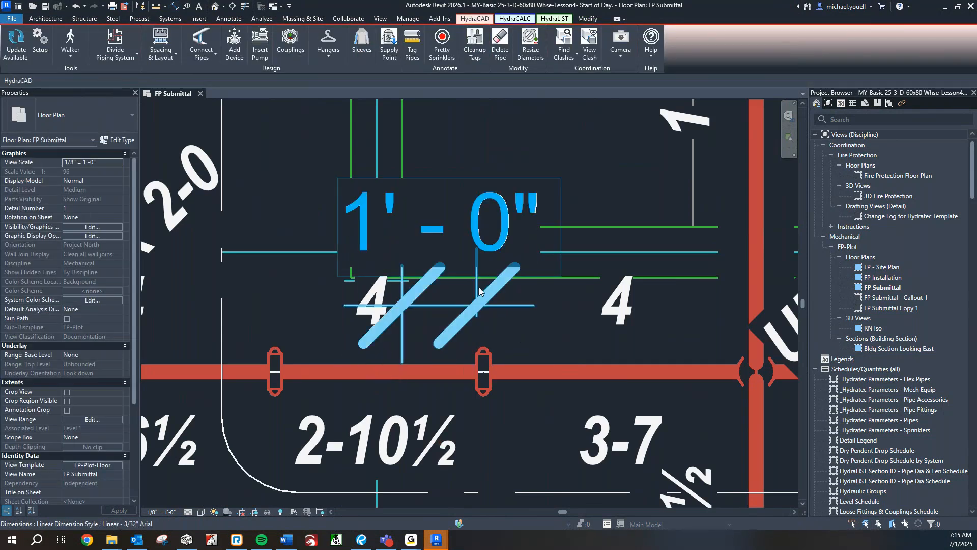
left_click(499, 313)
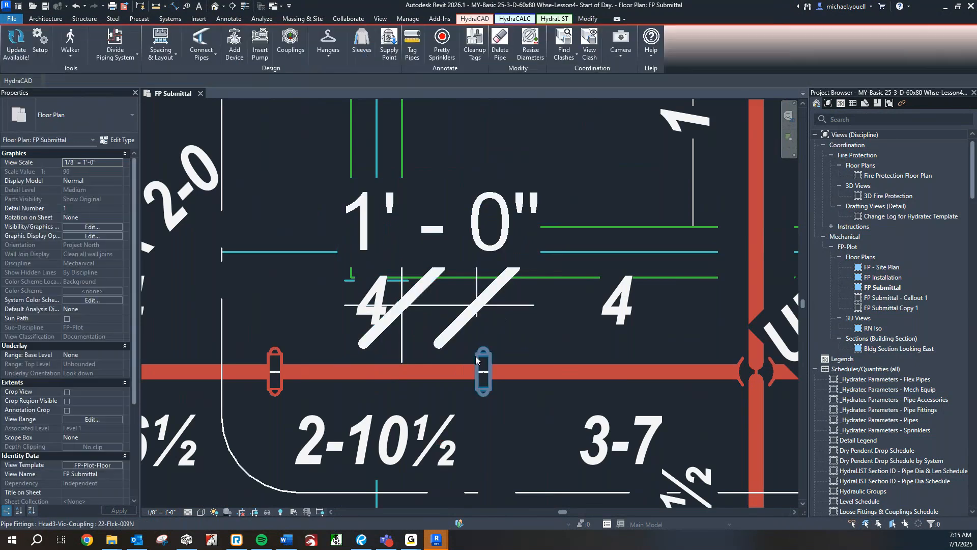
Set the temporary dimension text size to 18 and its background to Opaque in the program's graphics options.
left_click(475, 357)
scroll(442, 273, "up", 5)
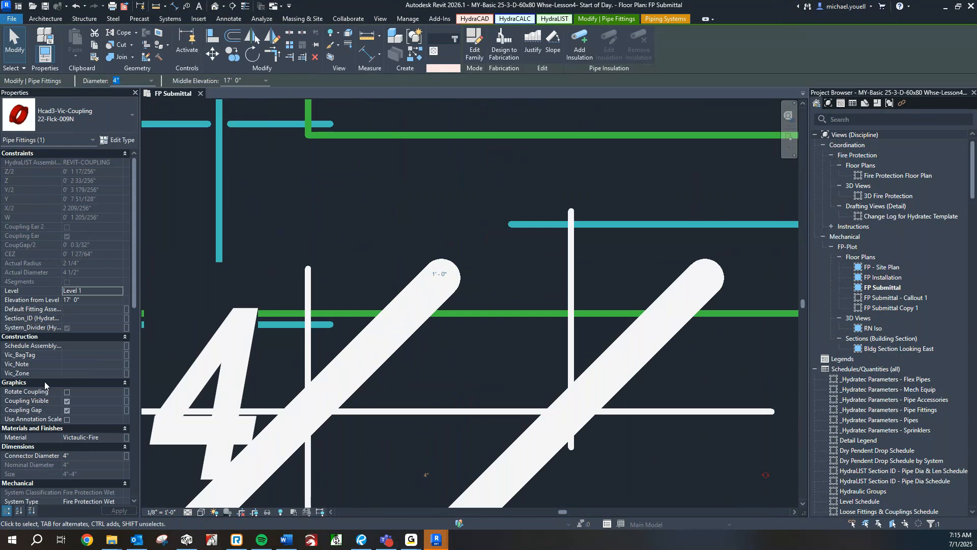
scroll(45, 381, "down", 5)
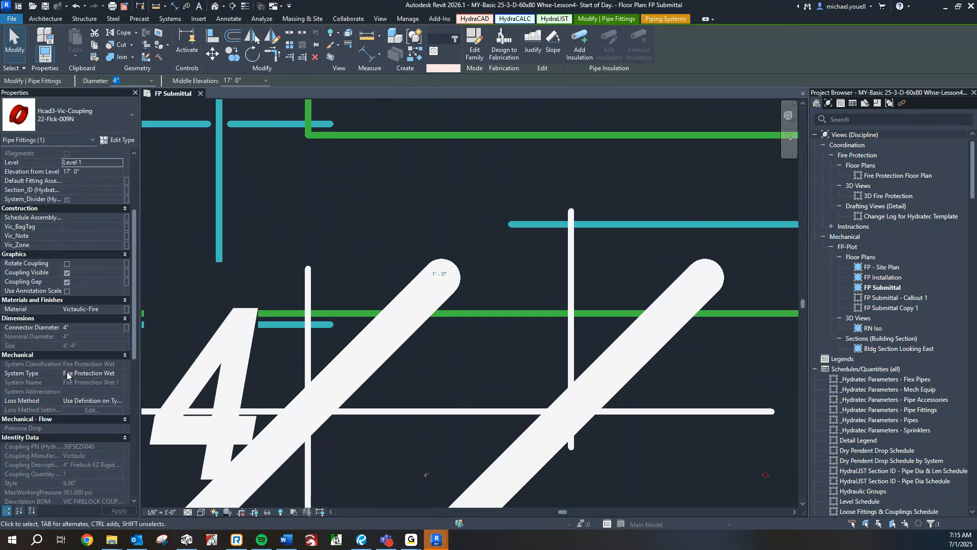
scroll(57, 368, "up", 4)
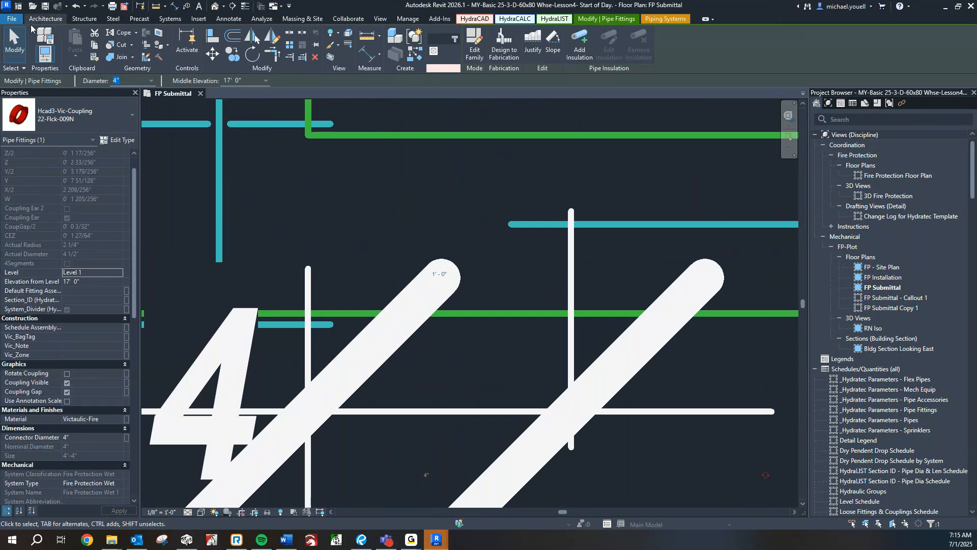
left_click(12, 19)
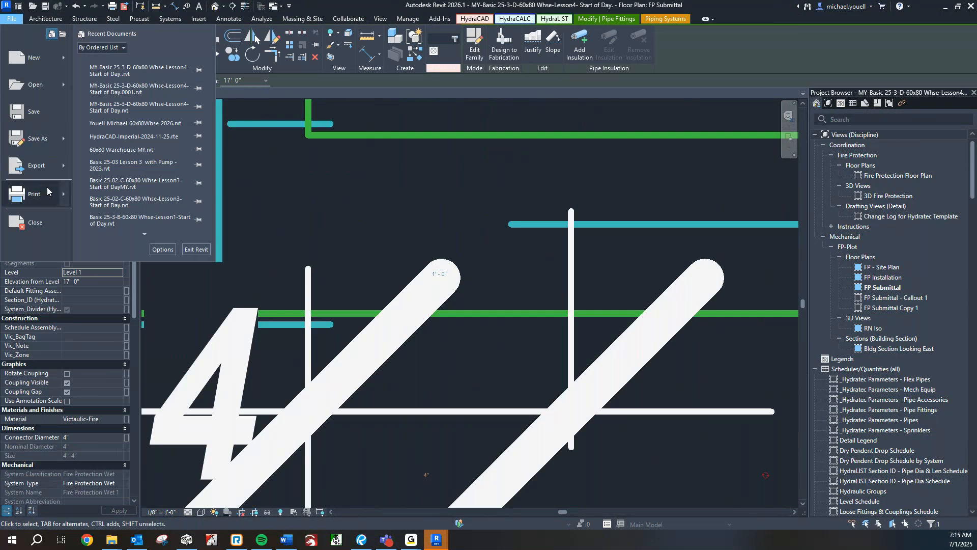
scroll(118, 126, "down", 1)
left_click(163, 249)
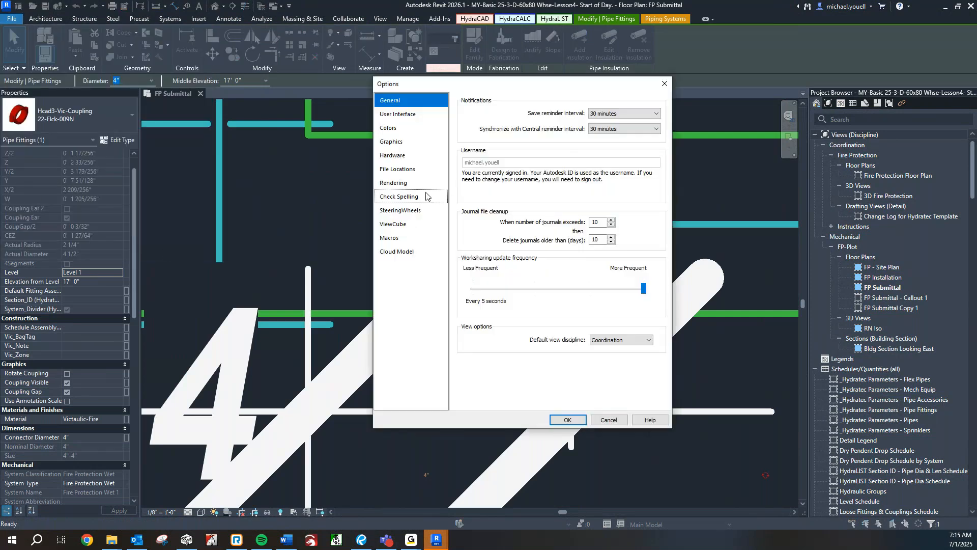
left_click(408, 143)
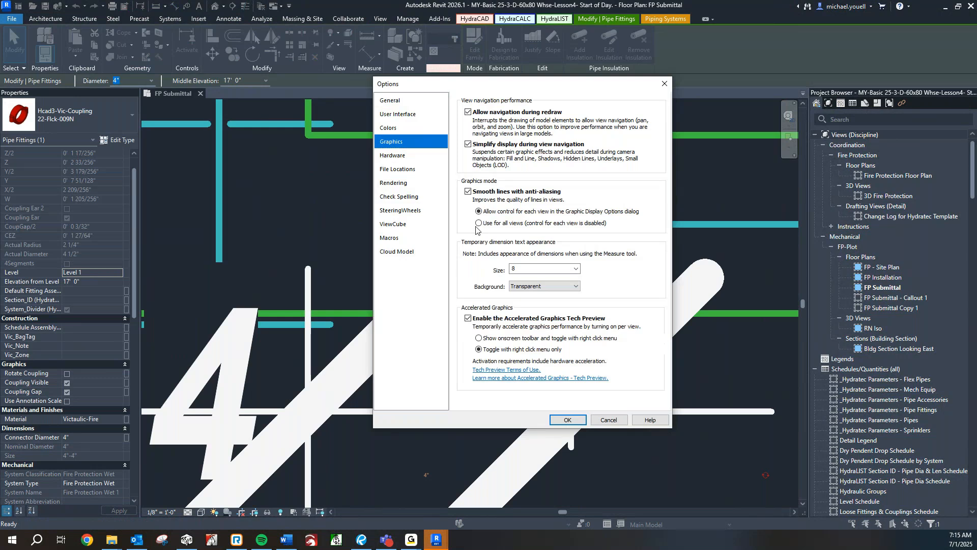
left_click(577, 270)
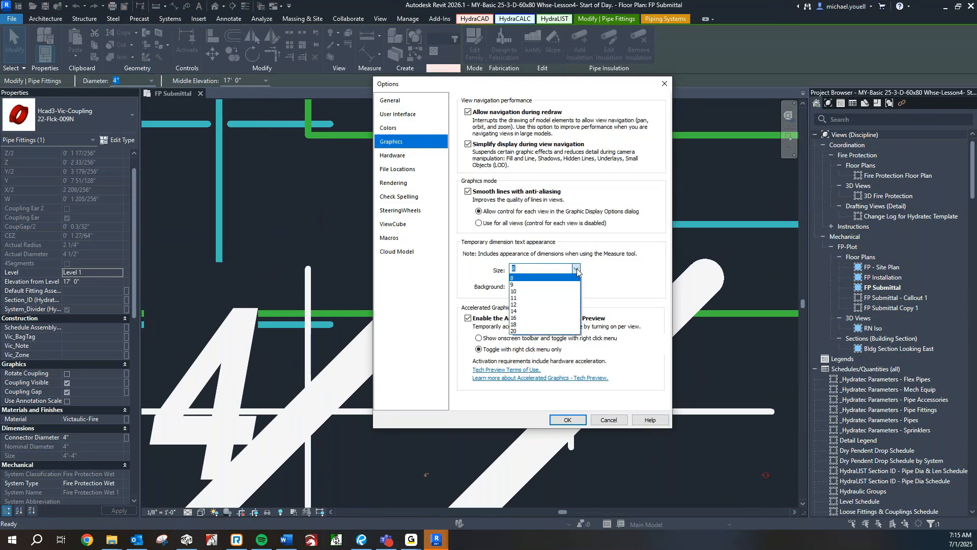
left_click(533, 330)
left_click(563, 286)
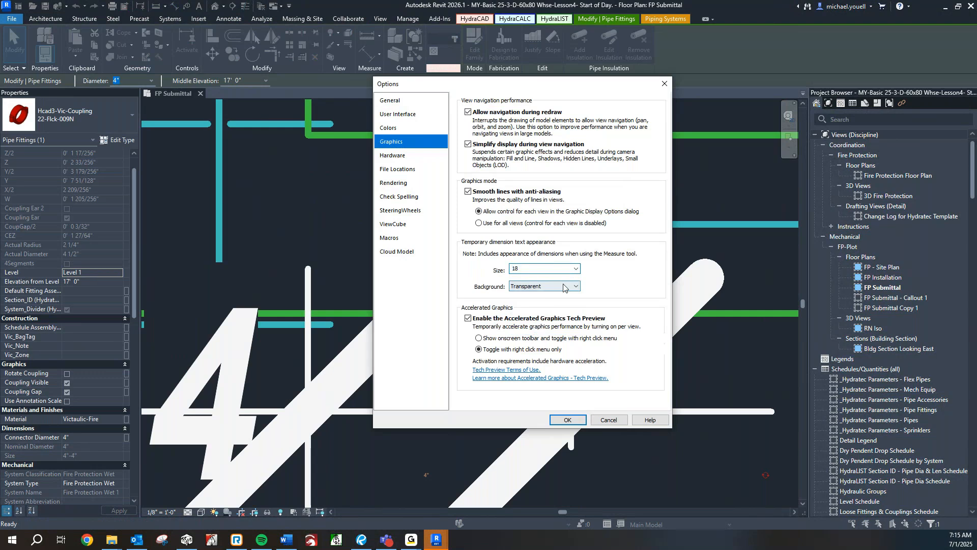
left_click(554, 294)
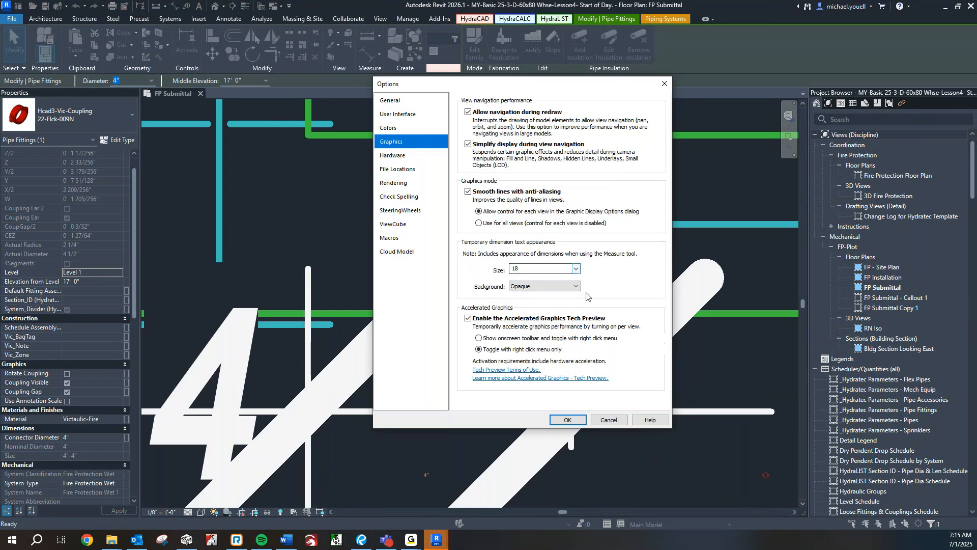
left_click(559, 420)
Reselect the coupling on the wall's right side and examine how legible its temporary dimension text is.
scroll(542, 365, "up", 3)
scroll(513, 359, "down", 2)
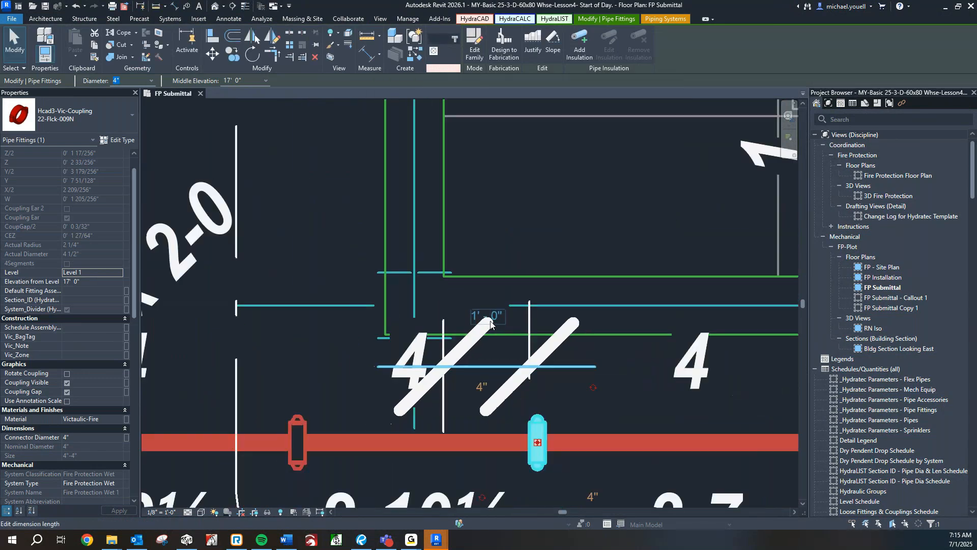
scroll(519, 386, "down", 1)
key("Escape")
left_click(525, 408)
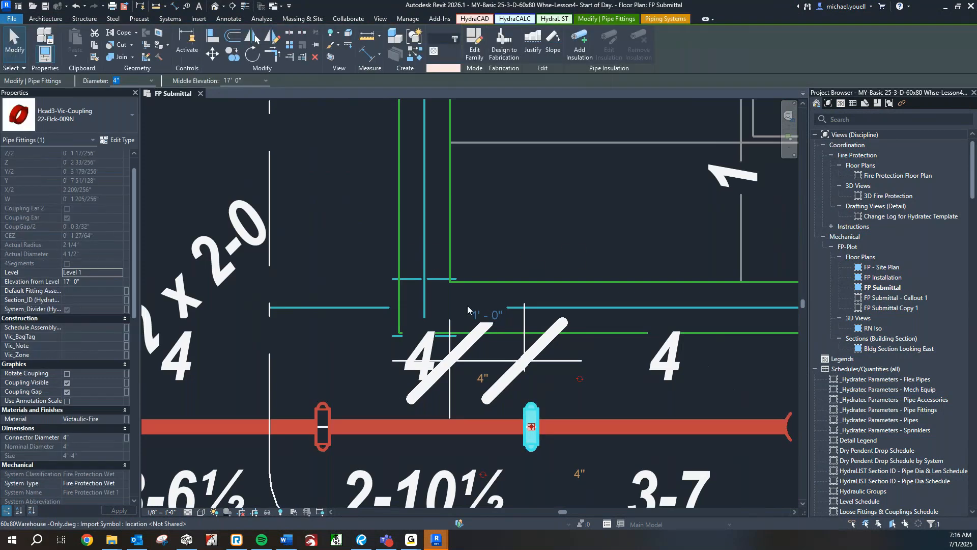
scroll(467, 305, "up", 2)
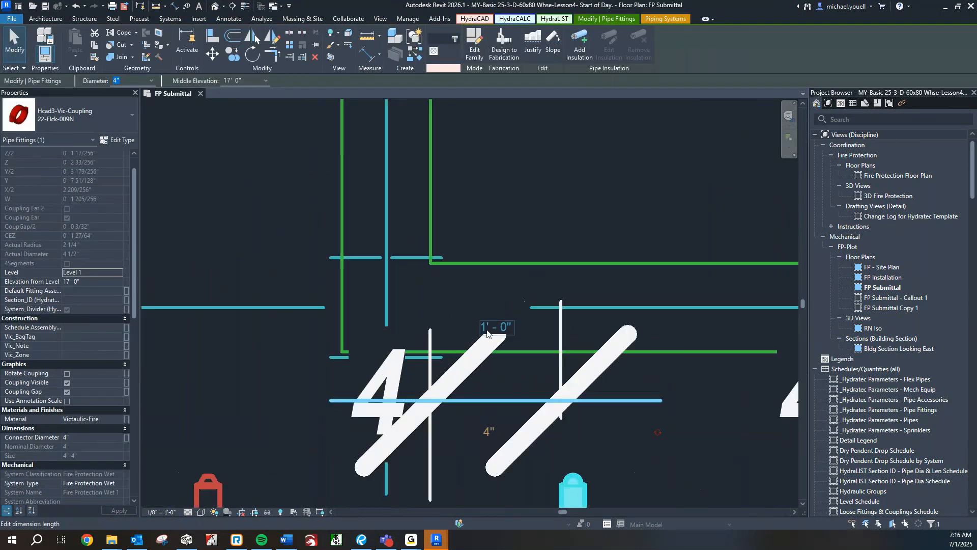
Reopen the program options for another look, cancel out of them and deselect the coupling.
left_click(12, 23)
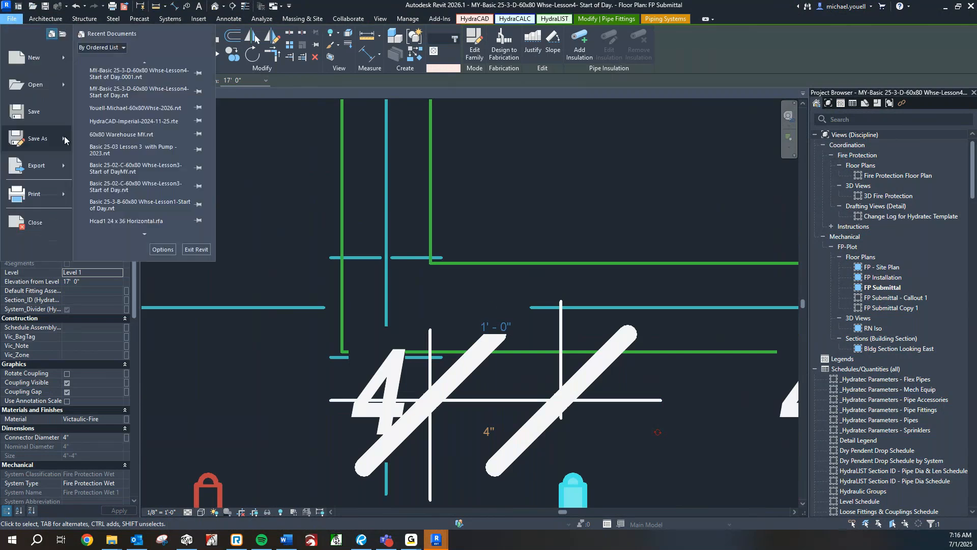
left_click(163, 250)
left_click(613, 419)
left_click(590, 425)
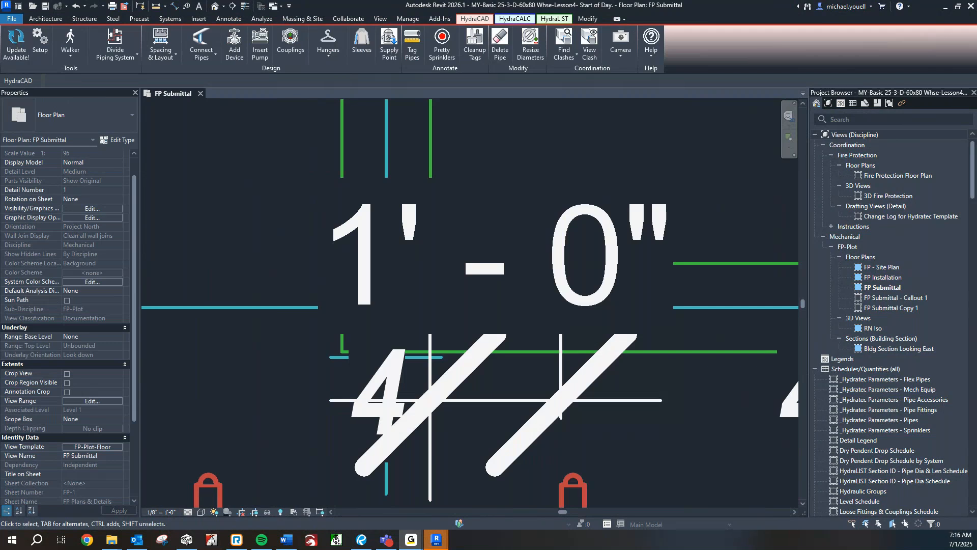
Set the distance from the office wall's right face to the coupling on that side to 11 inches.
middle_click_drag(617, 399, 550, 310)
scroll(588, 246, "down", 2)
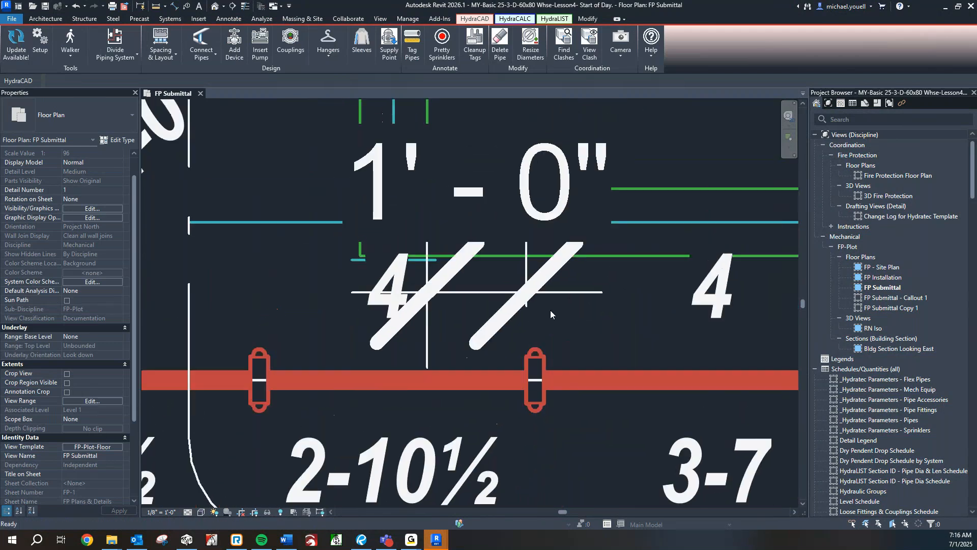
left_click(528, 355)
left_click(488, 236)
type("0 11")
key("Return")
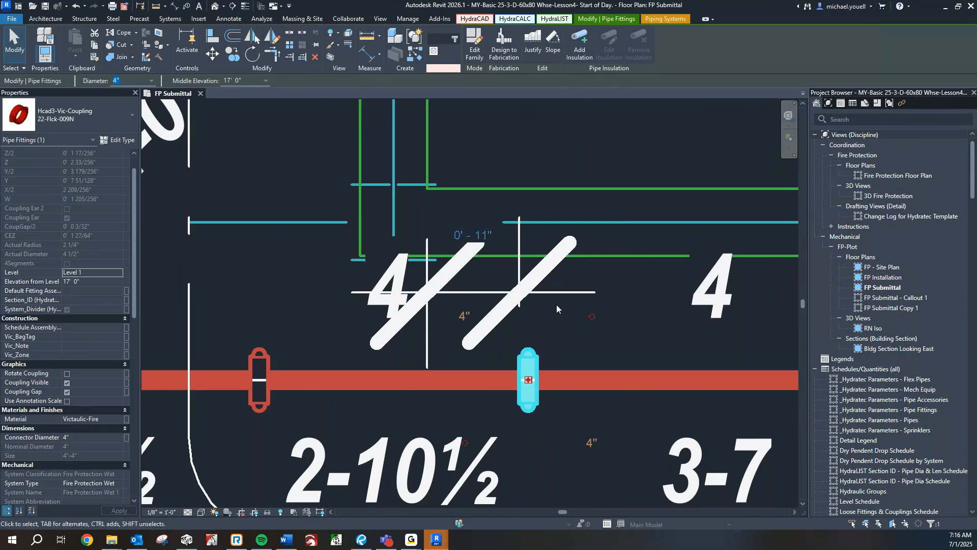
Delete the permanent 0'-11" dimension between the office wall's right face and the coupling on that side.
left_click(587, 337)
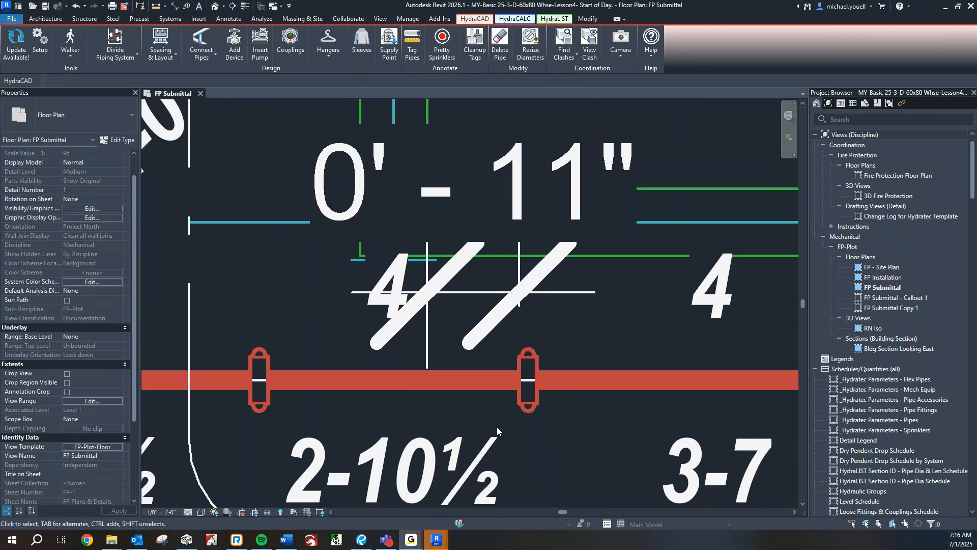
scroll(617, 376, "down", 2)
middle_click_drag(614, 346, 611, 359)
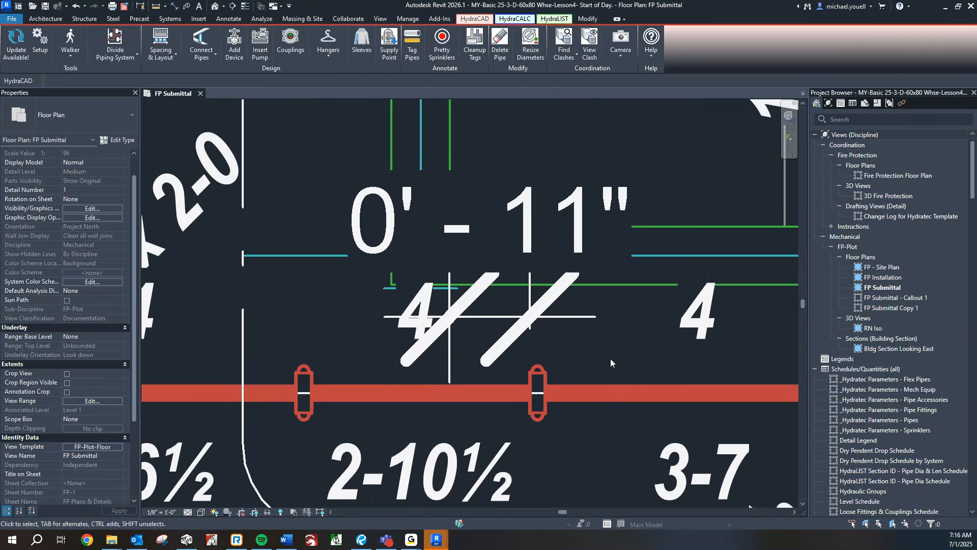
key("d")
key("i")
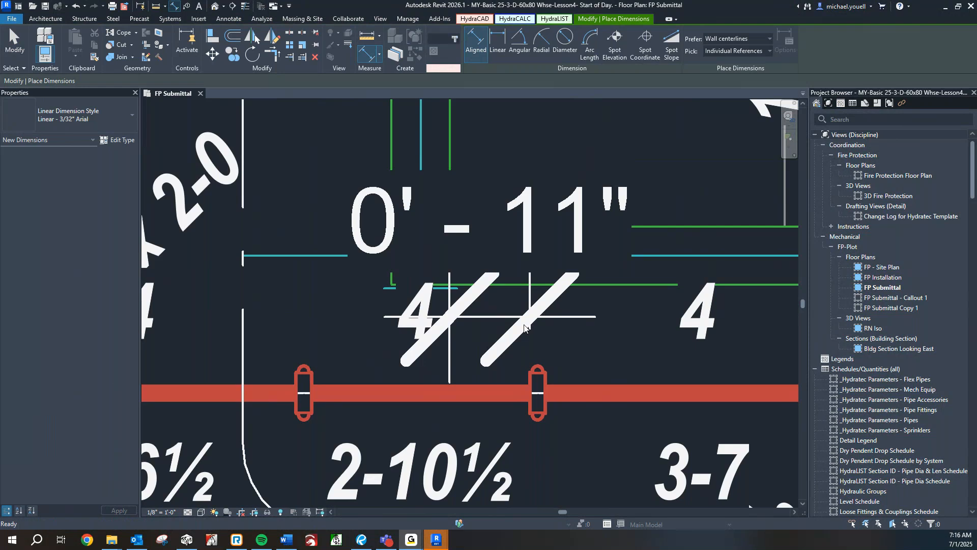
key("Escape")
key("Escape")
left_click(512, 315)
key("Escape")
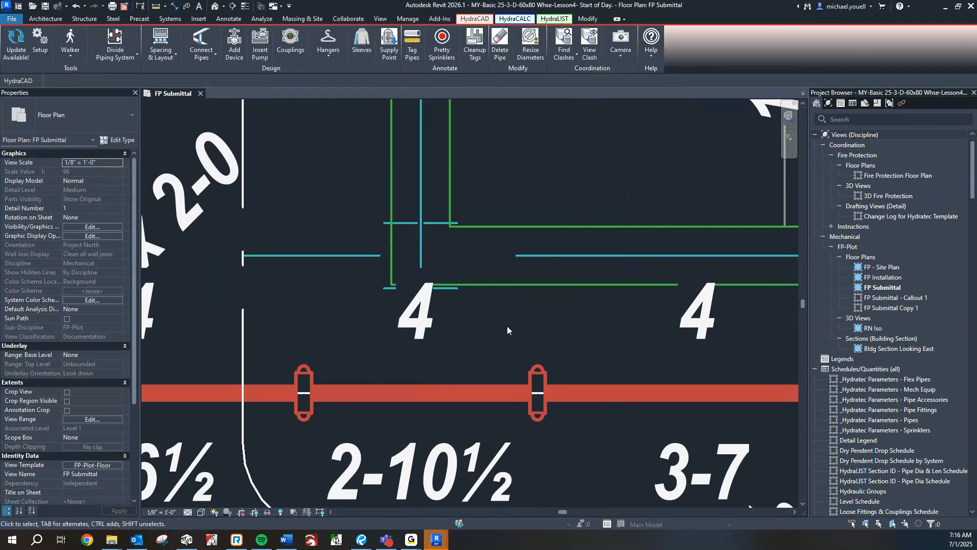
Select the entire connected piping system from the 4-inch main between the couplings and retag its pipes with center/center length tags.
scroll(506, 326, "down", 3)
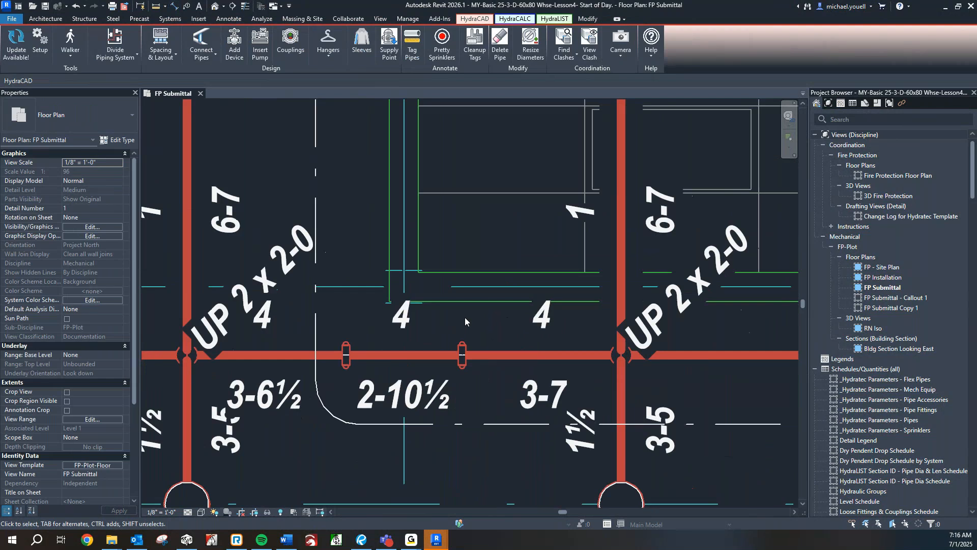
scroll(407, 355, "up", 1)
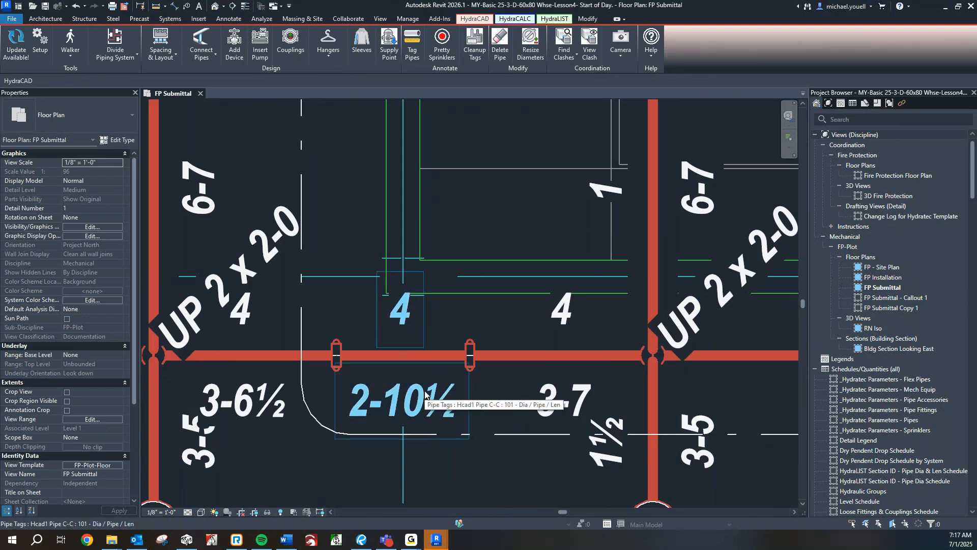
key("Return")
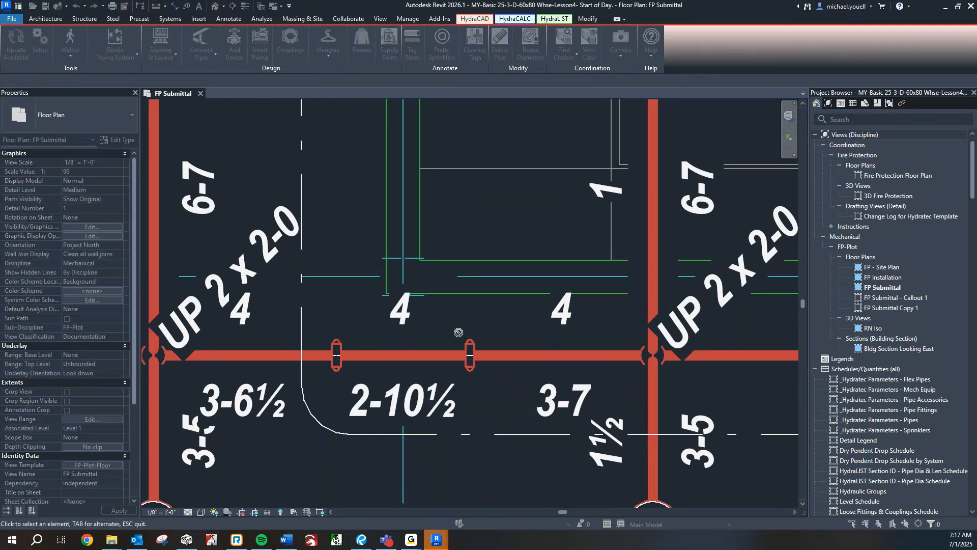
left_click(448, 355)
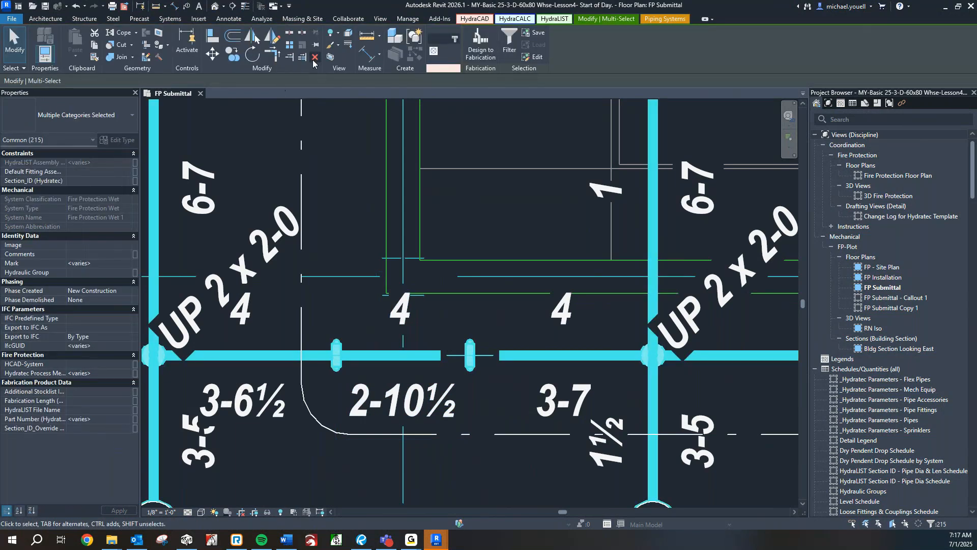
left_click(475, 19)
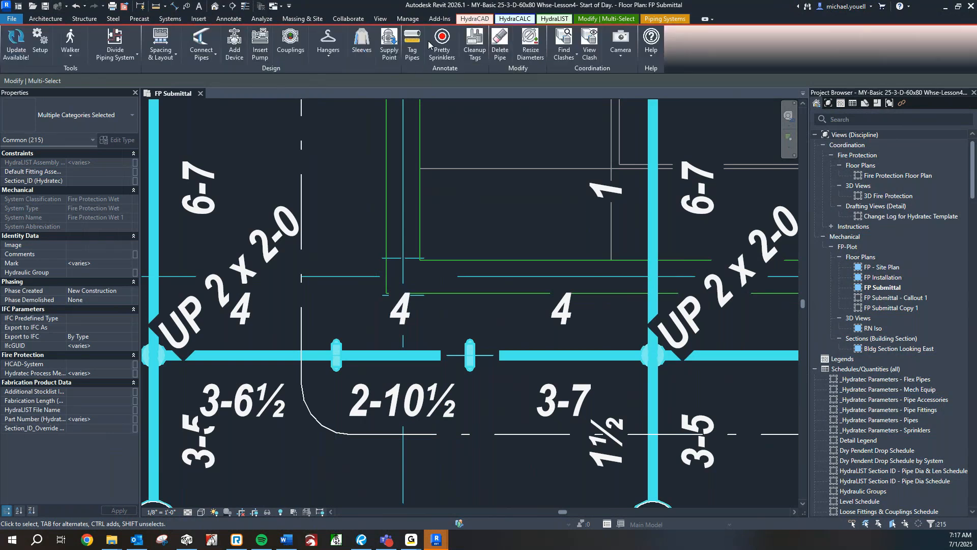
left_click(413, 45)
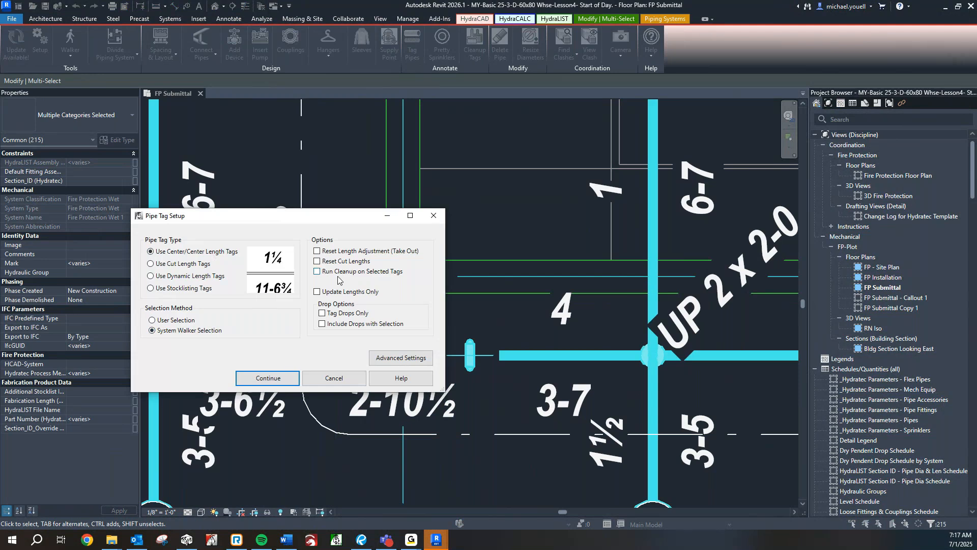
left_click(275, 385)
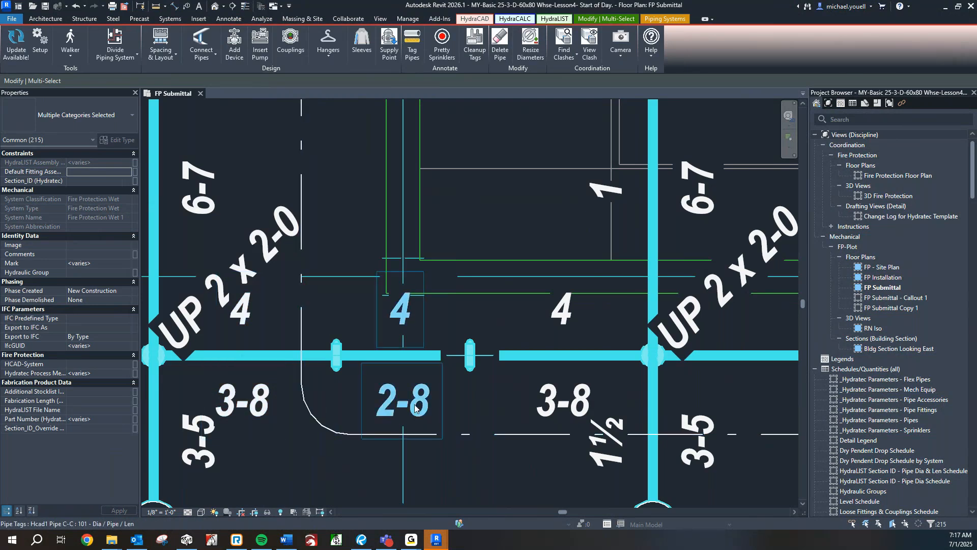
left_click(469, 413)
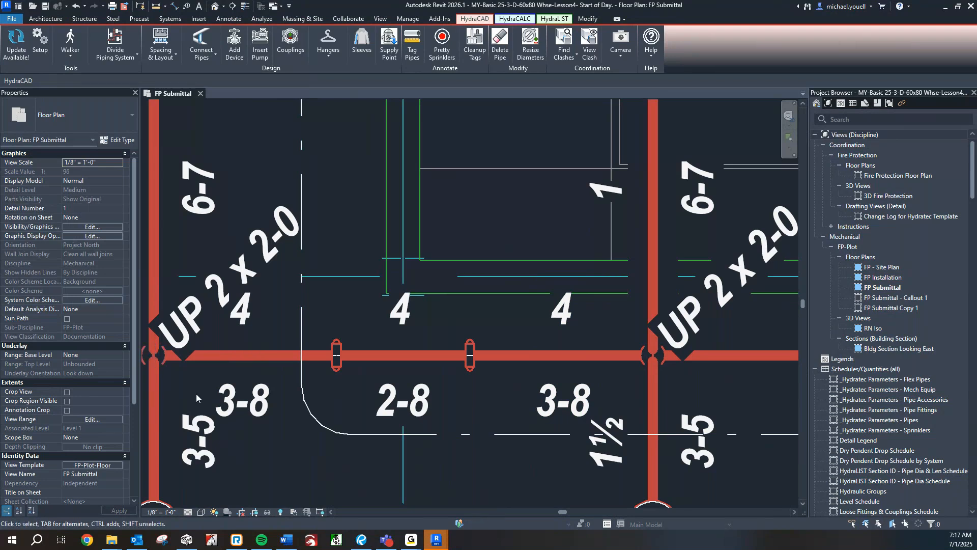
Examine the retagged 4-inch main from the office-wall couplings to its east elbow, and switch to the lesson PDF's Add Couplings slide.
middle_click_drag(369, 400, 357, 388)
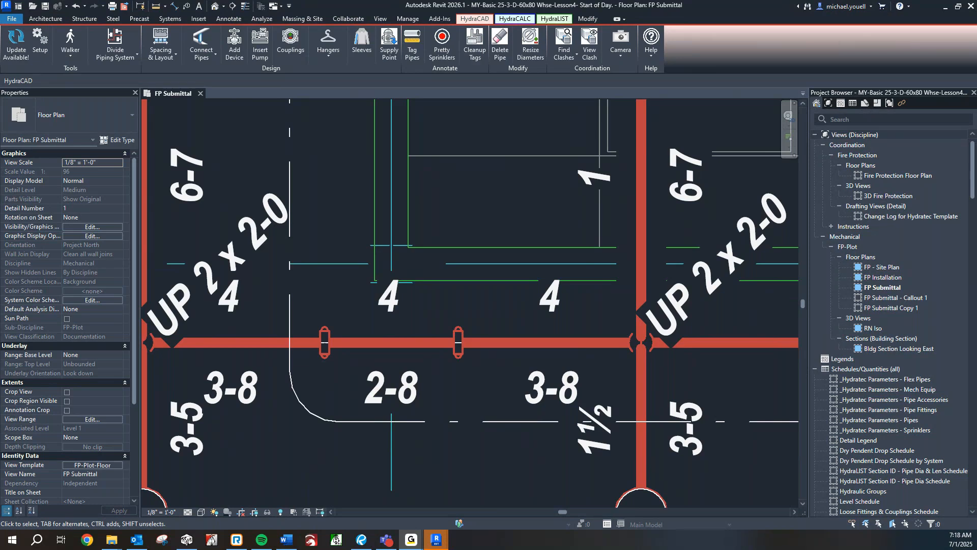
scroll(467, 289, "down", 4)
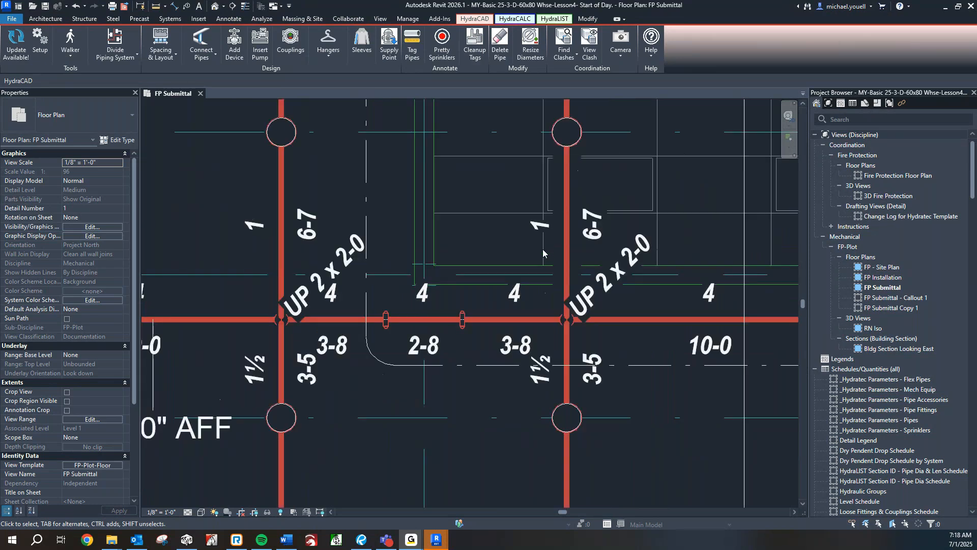
middle_click_drag(557, 201, 410, 277)
scroll(410, 277, "down", 2)
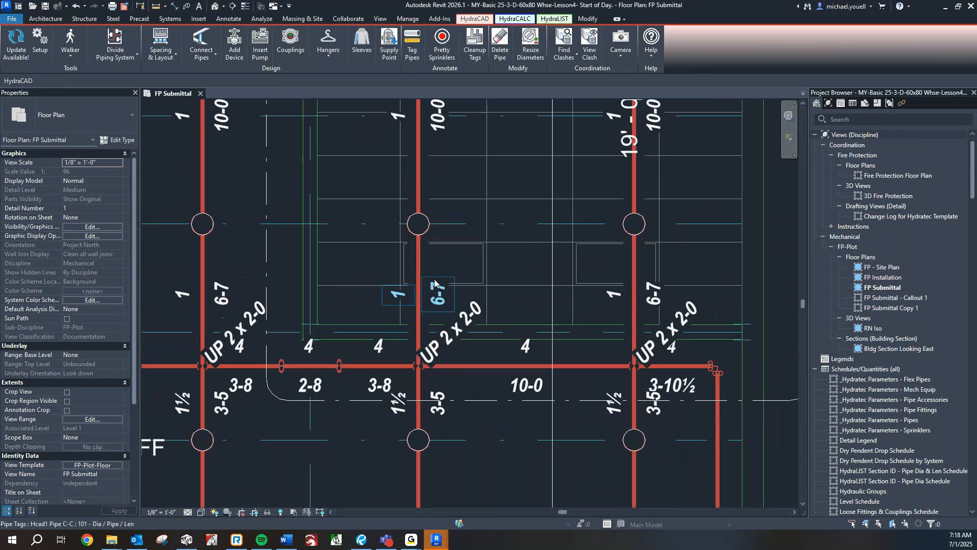
scroll(463, 279, "down", 2)
middle_click_drag(463, 279, 465, 294)
middle_click_drag(465, 260, 466, 288)
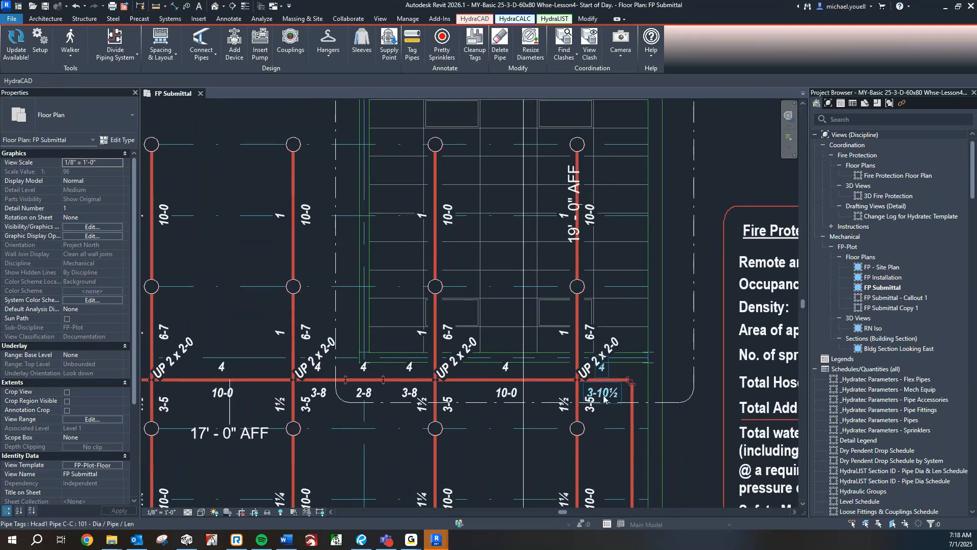
scroll(600, 396, "up", 2)
scroll(591, 395, "up", 2)
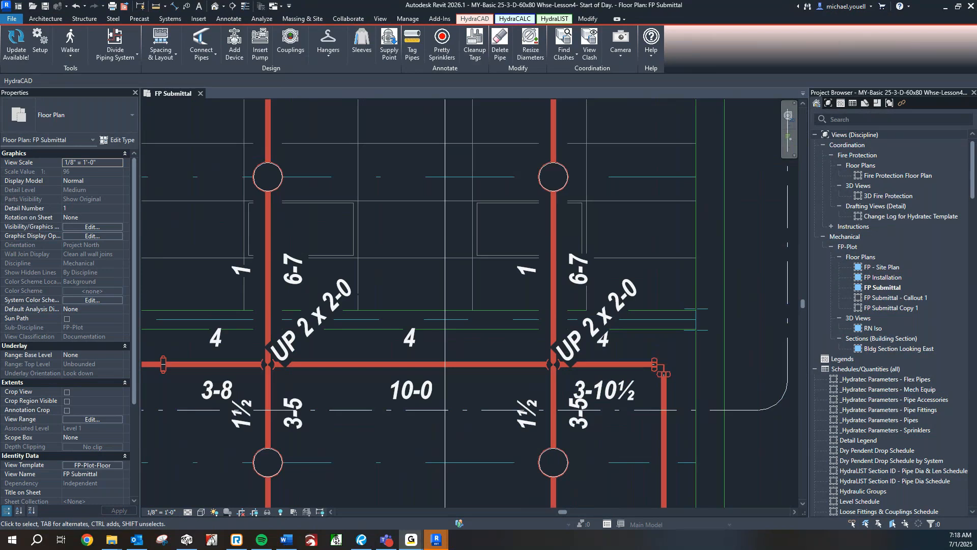
scroll(468, 370, "down", 3)
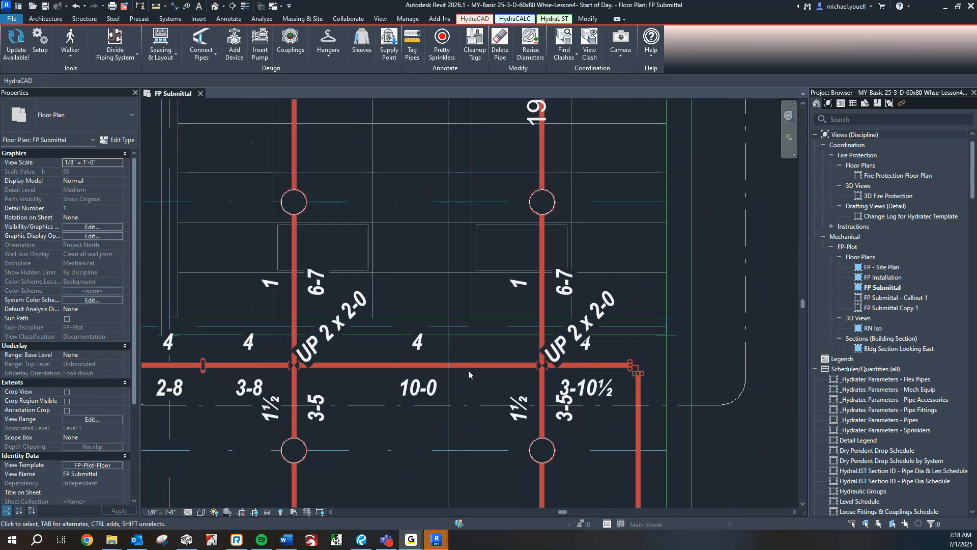
middle_click_drag(411, 354, 457, 345)
middle_click_drag(349, 403, 380, 402)
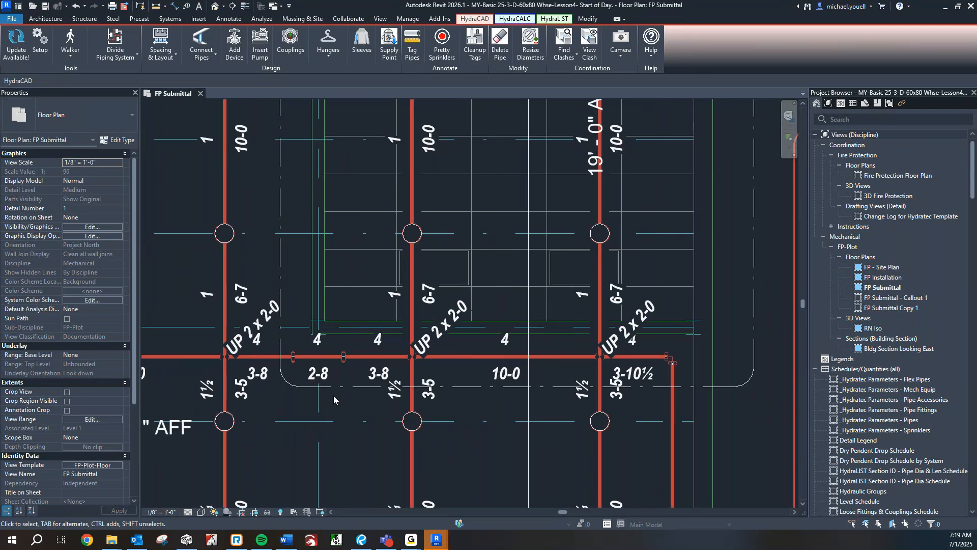
middle_click_drag(352, 403, 364, 401)
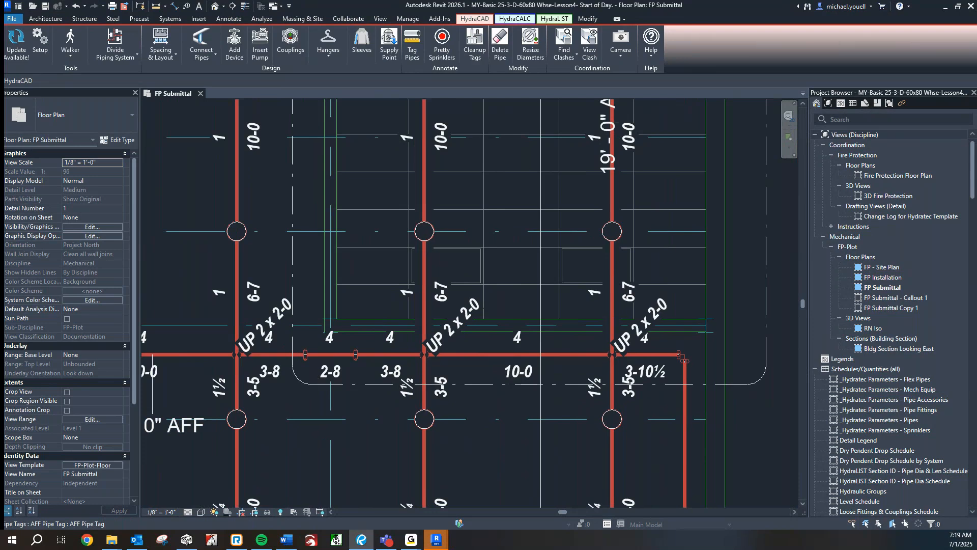
left_click(335, 539)
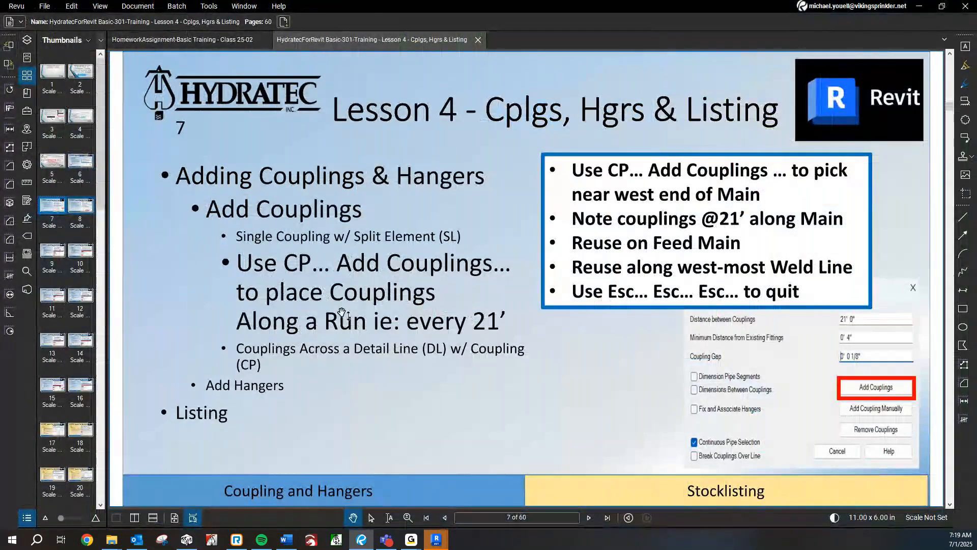
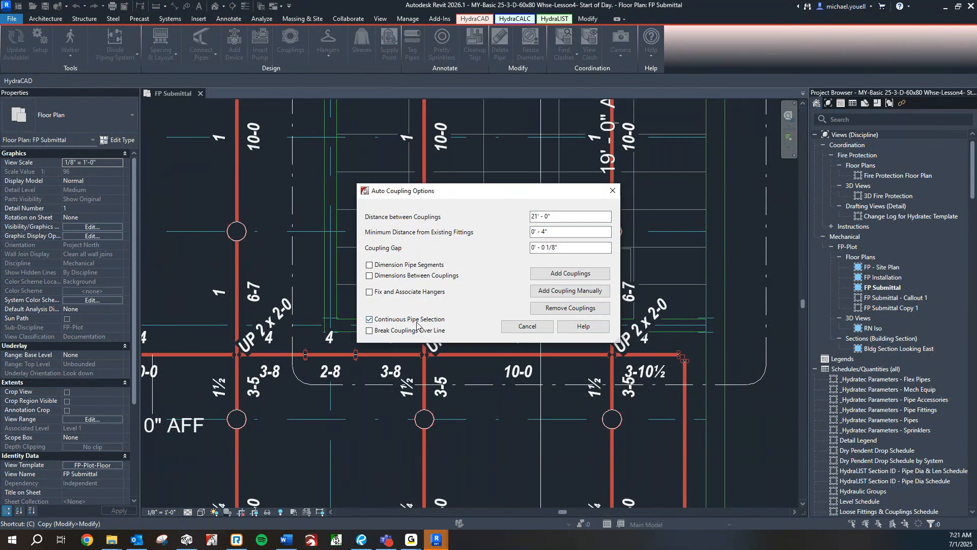
Try to add couplings at 21'-0" spacing with continuous pipe selection, looking over the 4-inch main's west end for the starting pipe.
left_click(552, 275)
scroll(550, 275, "down", 1)
scroll(550, 275, "down", 4)
scroll(518, 261, "up", 2)
scroll(518, 261, "down", 5)
scroll(401, 266, "up", 3)
scroll(402, 266, "up", 2)
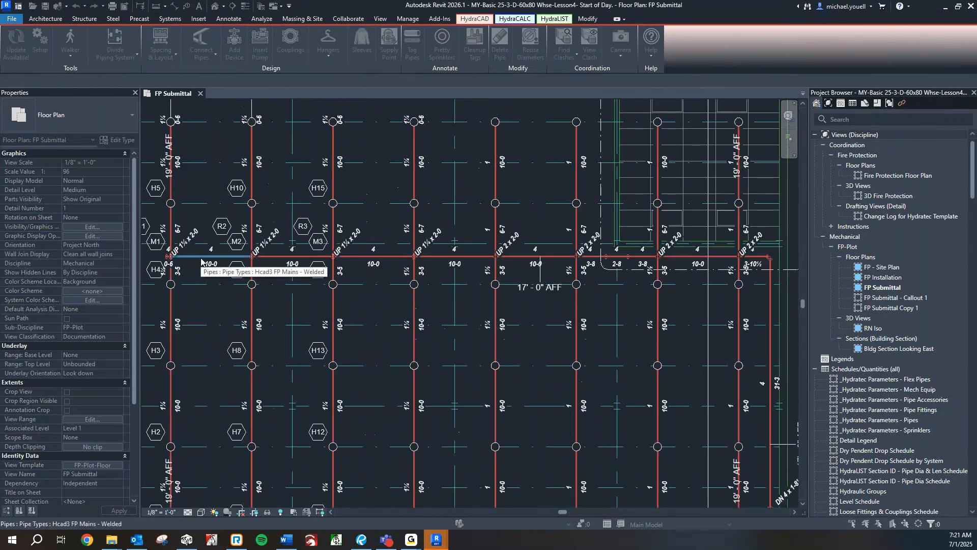
key("s")
key("l")
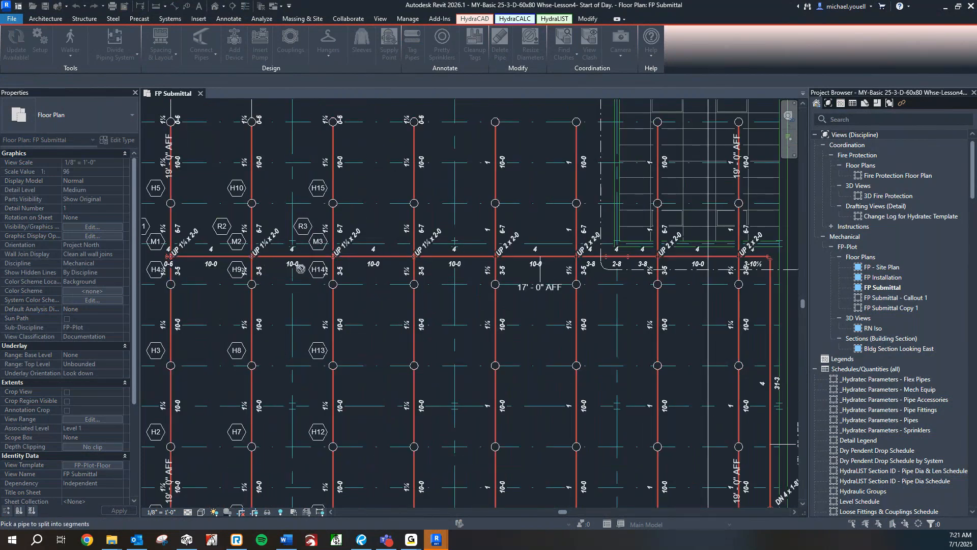
scroll(290, 295, "down", 1)
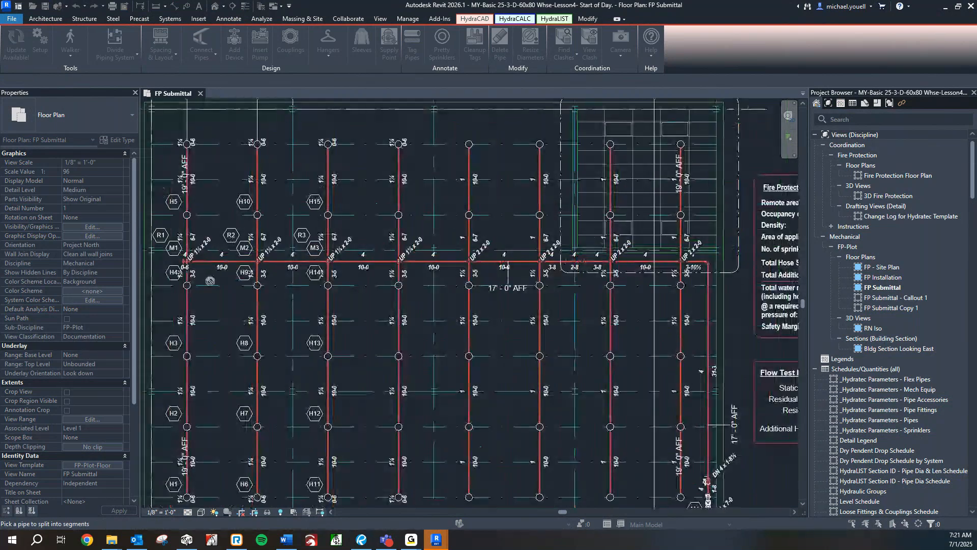
scroll(186, 270, "up", 2)
scroll(187, 270, "down", 4)
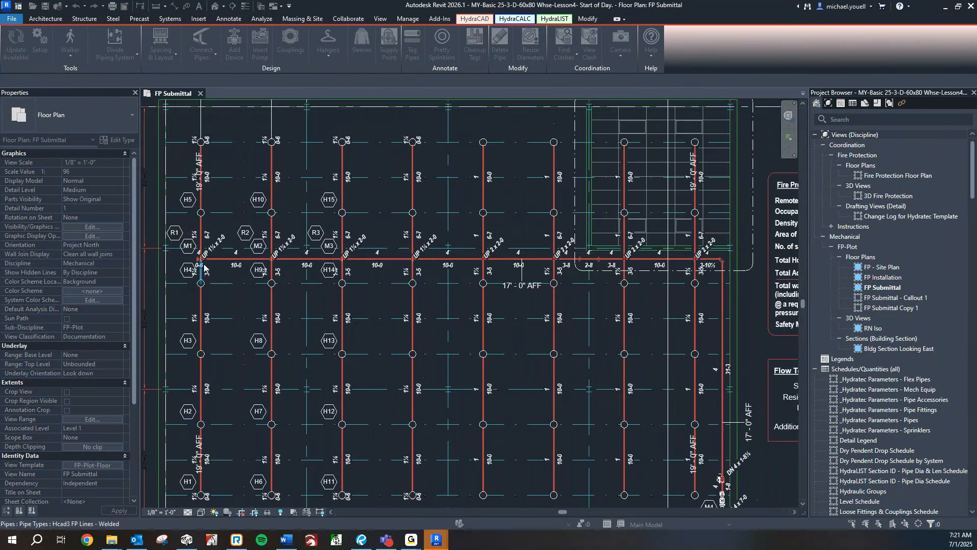
scroll(198, 262, "up", 3)
scroll(194, 262, "down", 2)
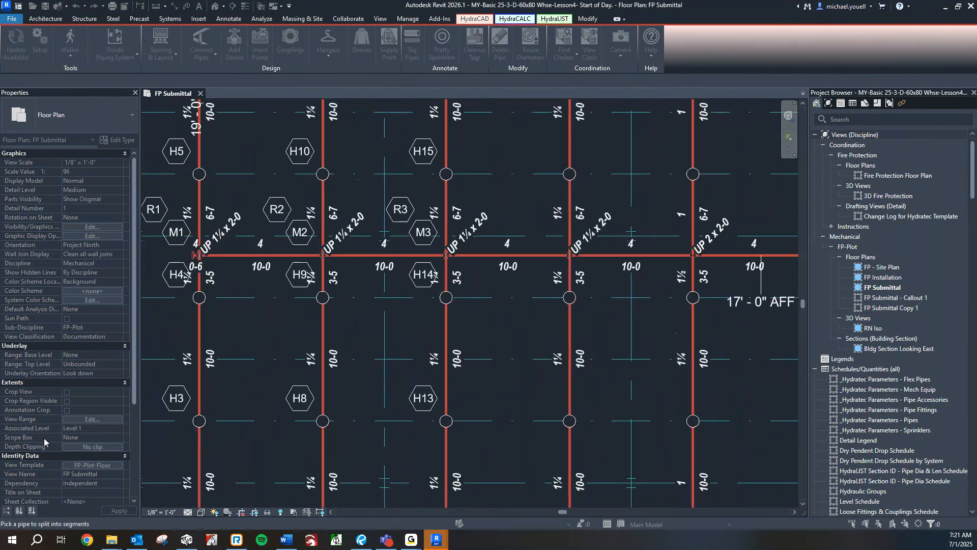
scroll(341, 336, "down", 2)
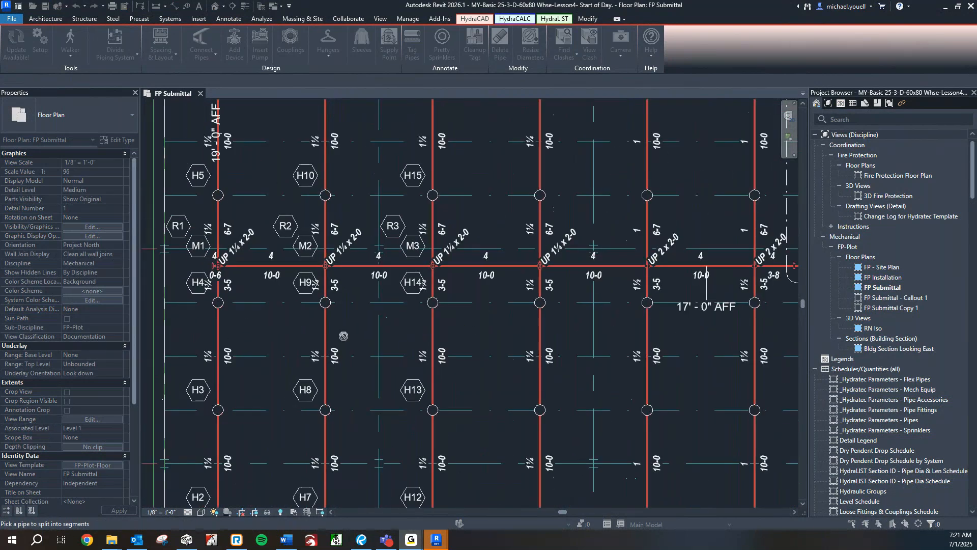
scroll(777, 294, "up", 2)
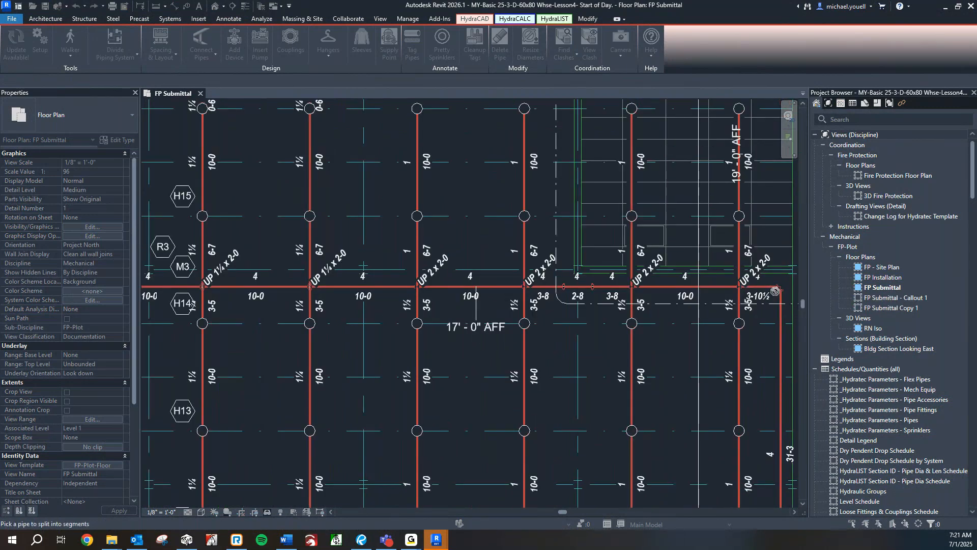
Examine the 4-inch main's last pipe before the east elbow and the run back toward the office-wall couplings.
scroll(771, 305, "down", 2)
scroll(675, 309, "up", 5)
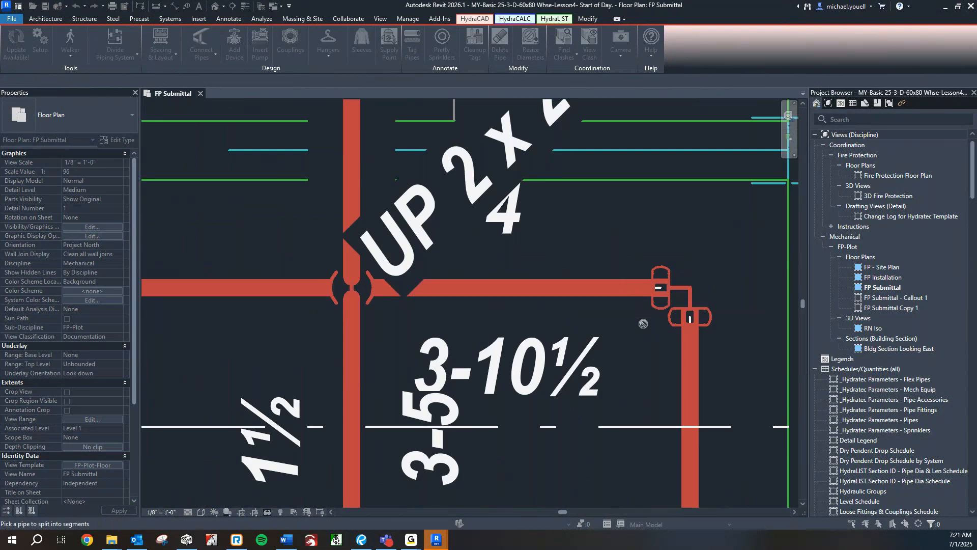
scroll(643, 323, "down", 1)
middle_click_drag(659, 322, 563, 313)
key("s")
key("l")
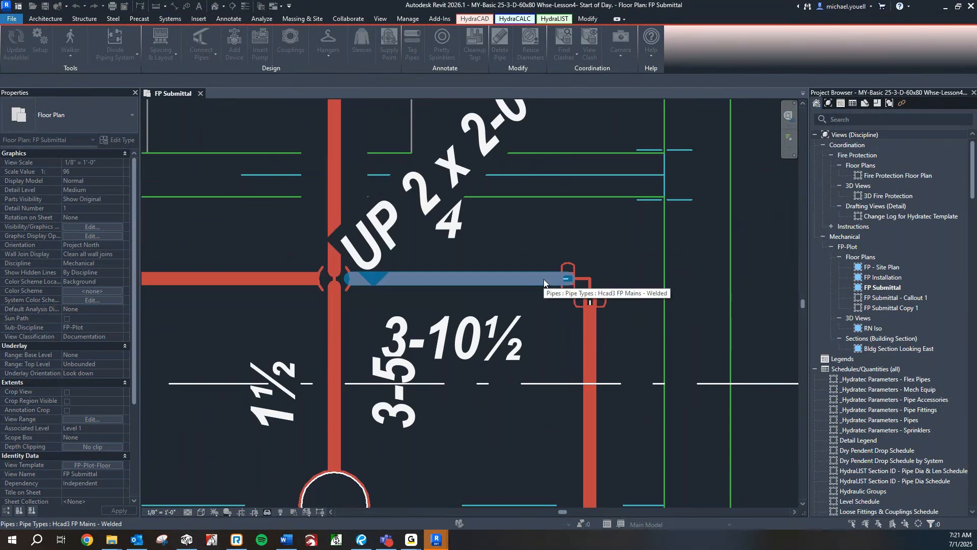
scroll(541, 278, "down", 5)
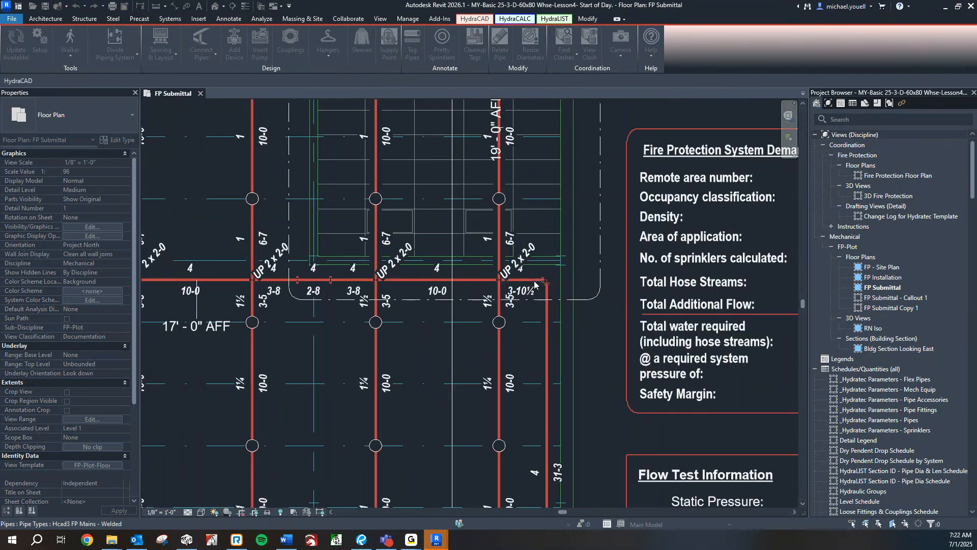
scroll(534, 284, "down", 2)
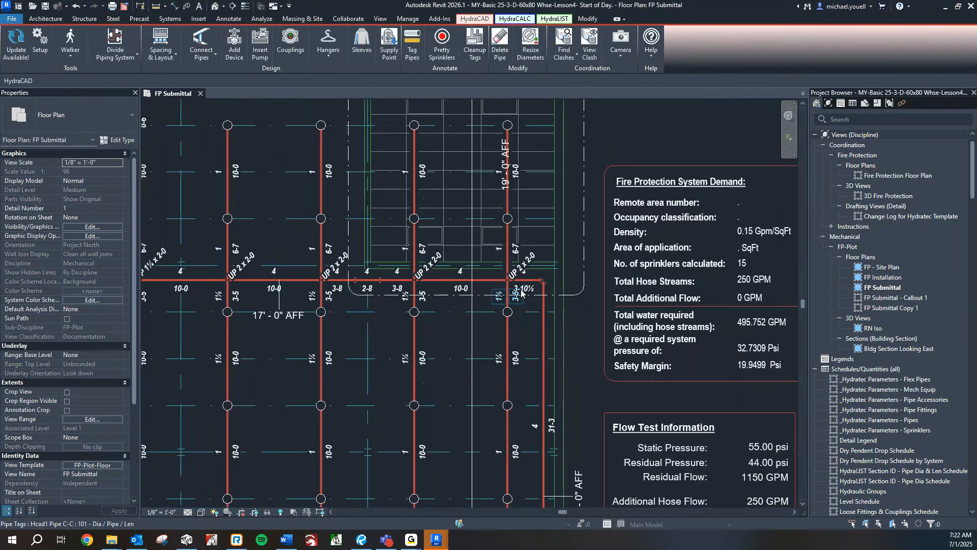
middle_click_drag(502, 303, 603, 298)
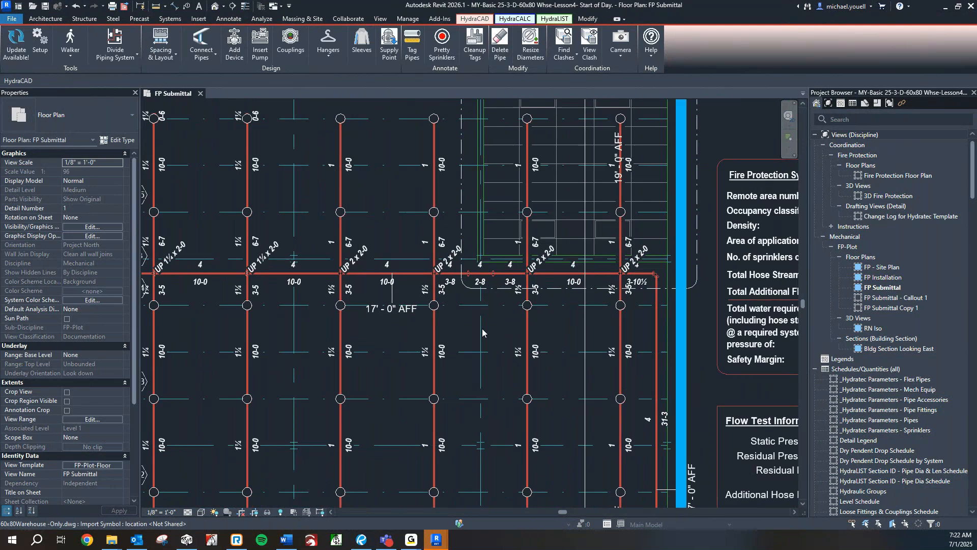
scroll(484, 327, "down", 1)
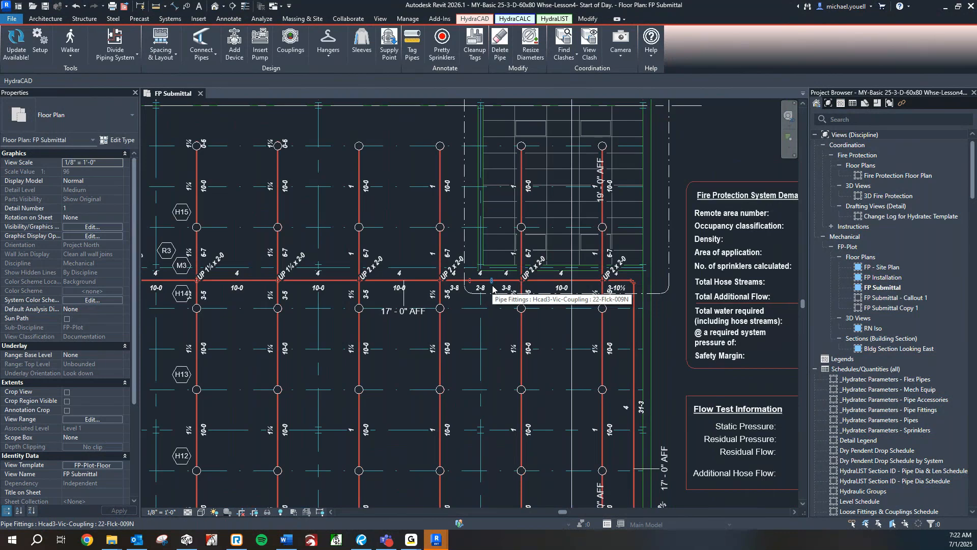
Add couplings at 21'-0" spacing with continuous pipe selection along the 4-inch main, running west from the office-wall coupling.
left_click(460, 282)
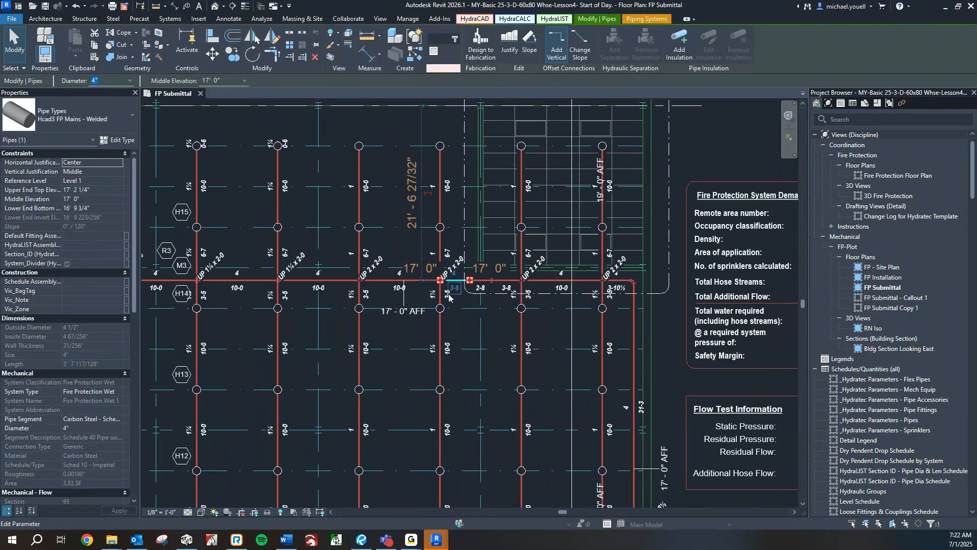
key("Escape")
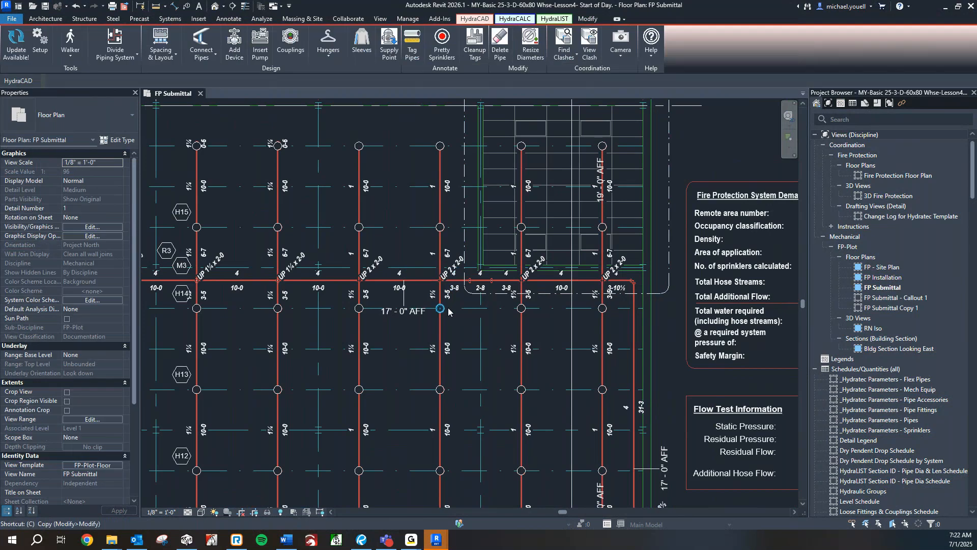
key("c")
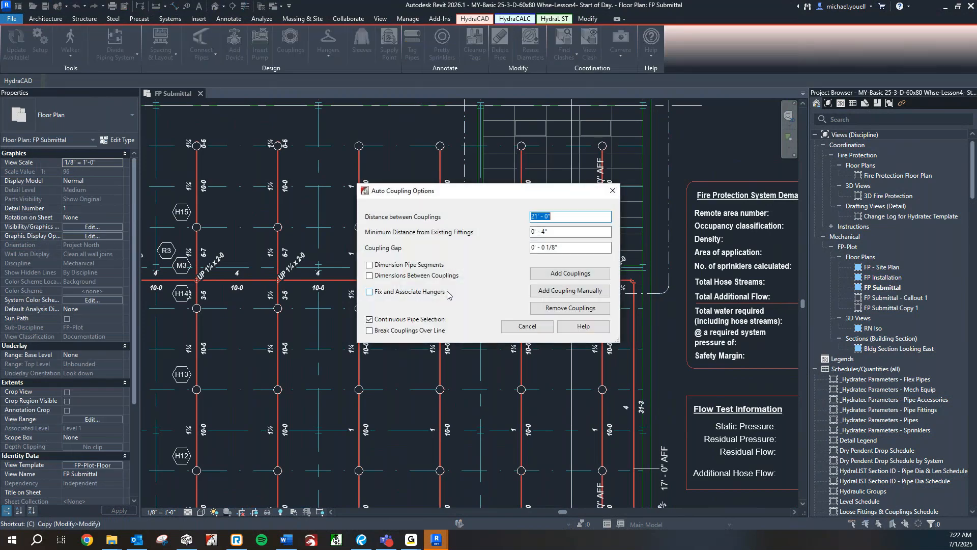
left_click(570, 274)
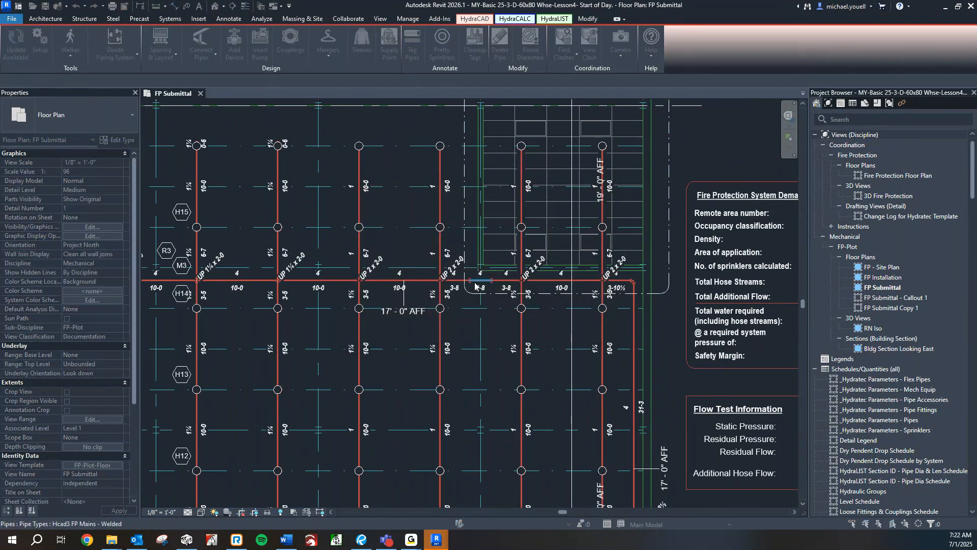
left_click(459, 283)
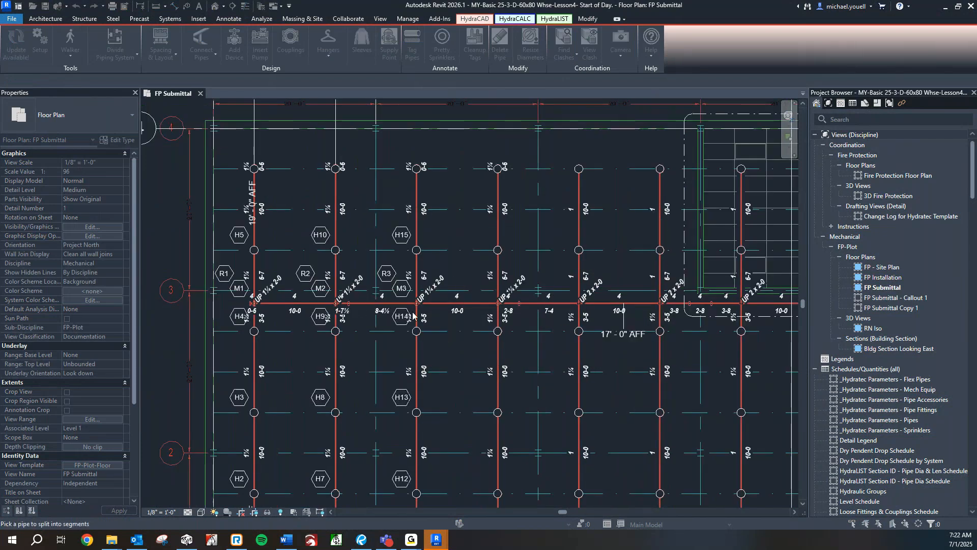
Examine the coupling positions and pipe length tags along the 4-inch main west of the office wall.
scroll(413, 312, "up", 4)
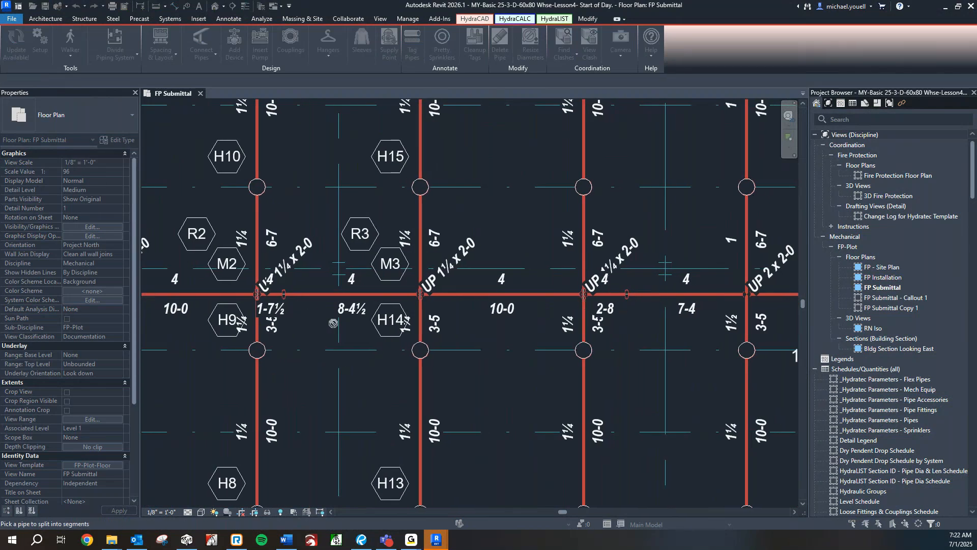
scroll(328, 324, "down", 1)
scroll(326, 322, "down", 2)
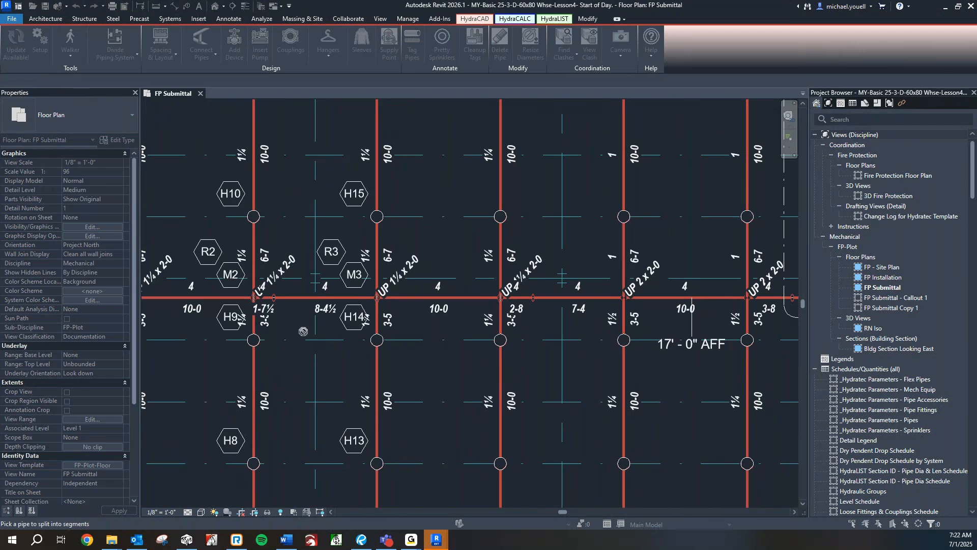
scroll(305, 330, "down", 1)
middle_click_drag(303, 331, 369, 334)
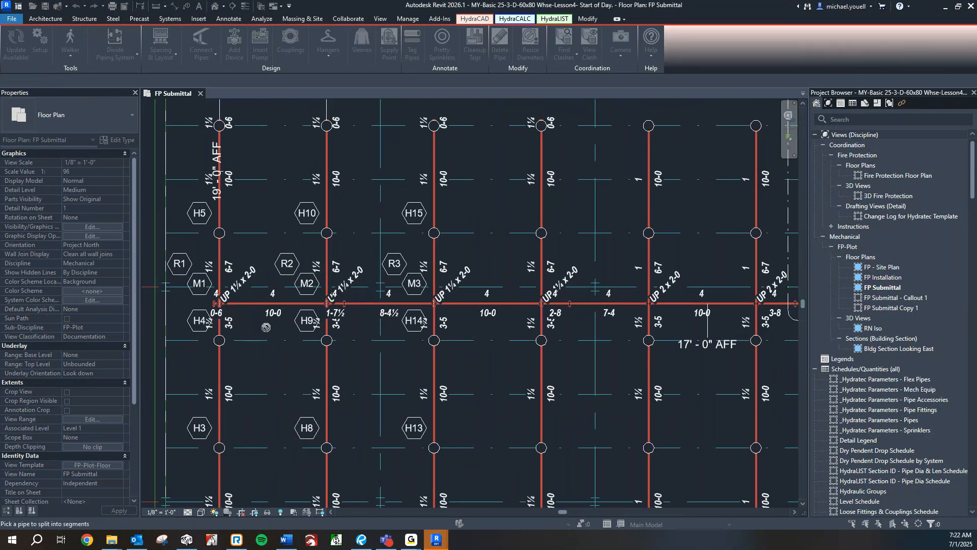
middle_click_drag(394, 327, 368, 326)
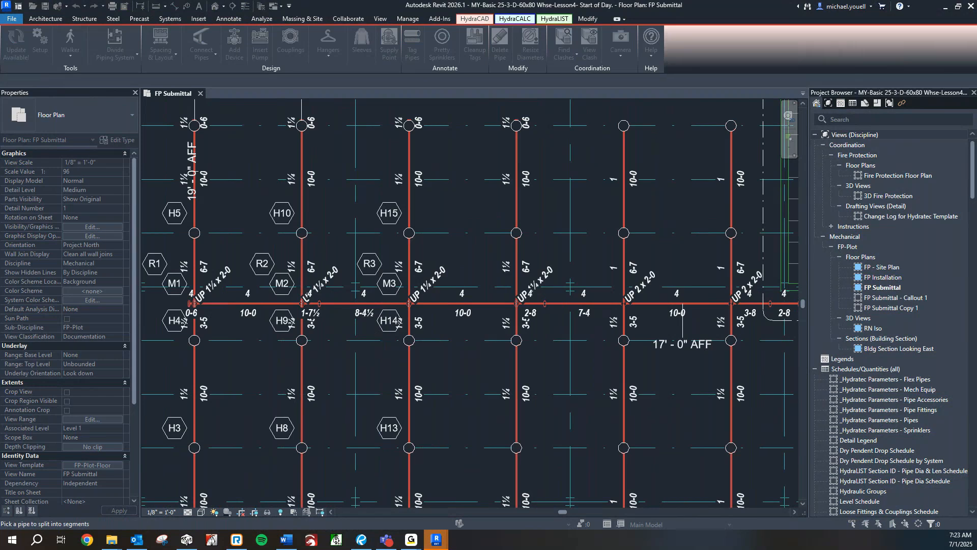
middle_click_drag(353, 354, 326, 359)
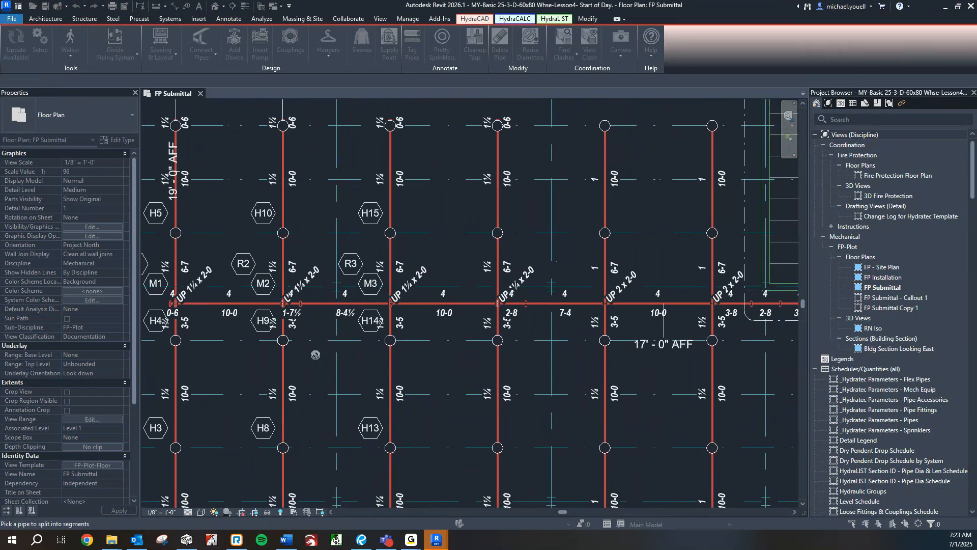
scroll(488, 359, "down", 1)
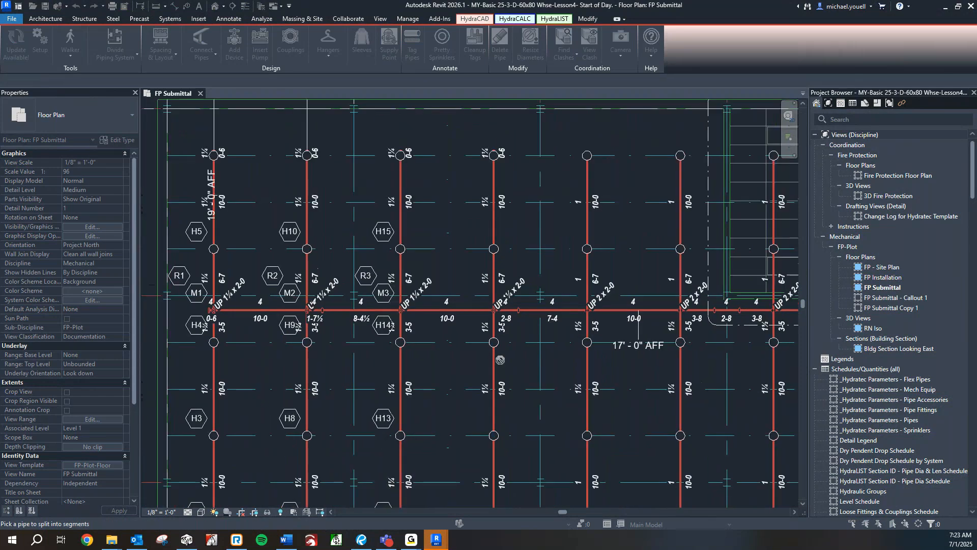
middle_click_drag(534, 393, 454, 367)
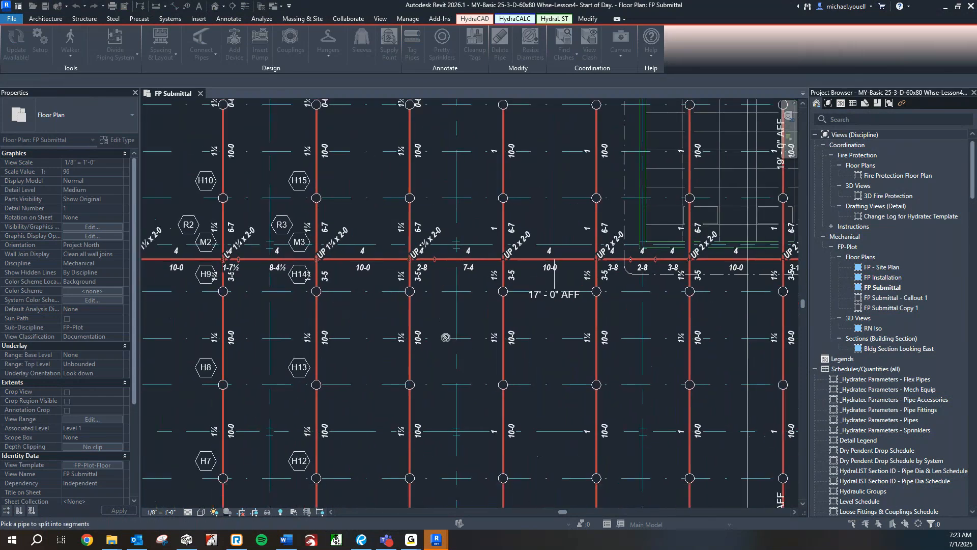
scroll(456, 368, "down", 1)
scroll(456, 368, "down", 1)
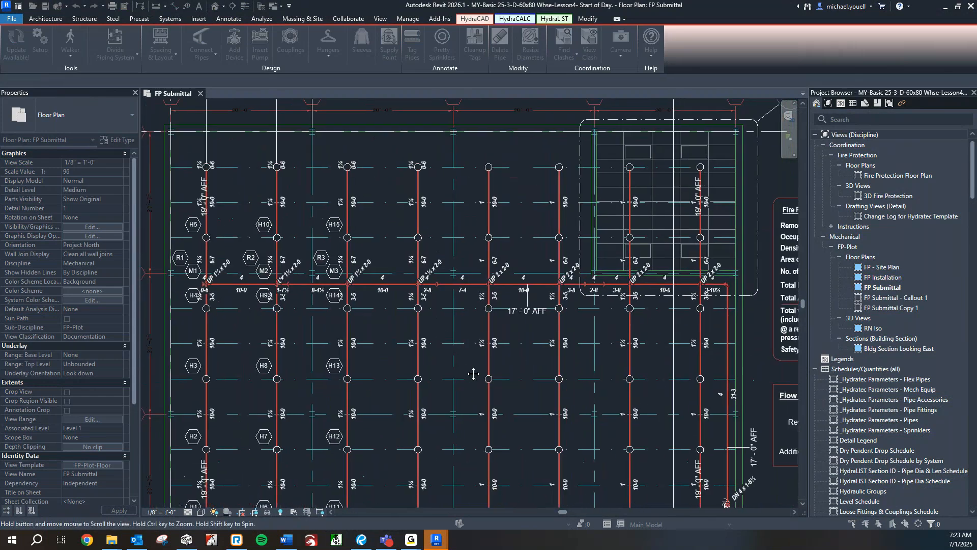
Add a coupling at 21'-0" spacing on the 4-inch main running south, measured from its east elbow.
middle_click_drag(639, 369, 561, 332)
middle_click_drag(652, 347, 616, 304)
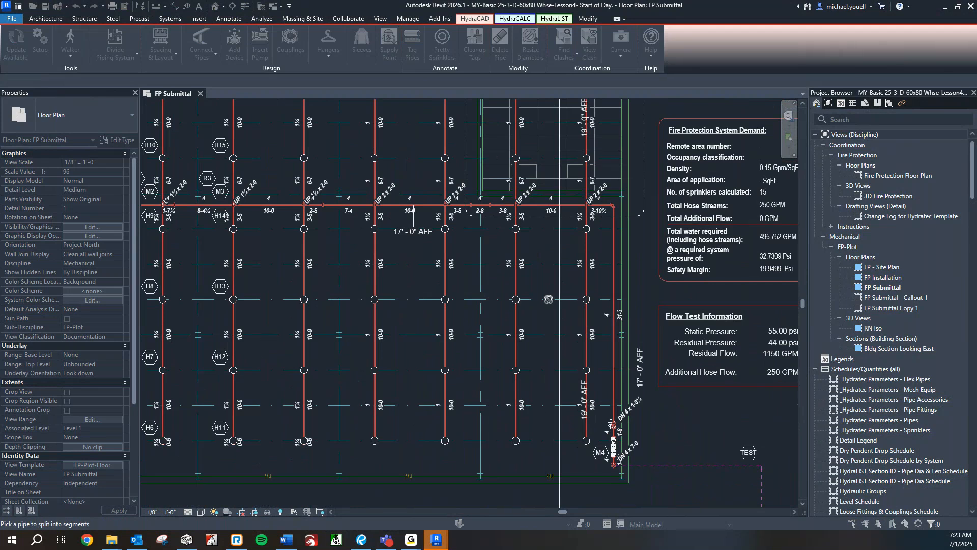
middle_click_drag(548, 300, 601, 351)
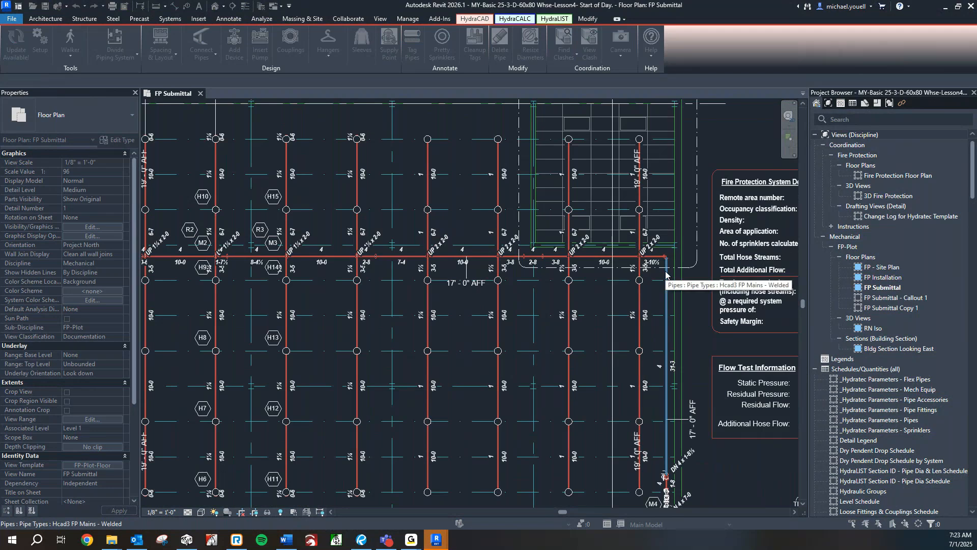
scroll(666, 275, "up", 3)
key("s")
key("l")
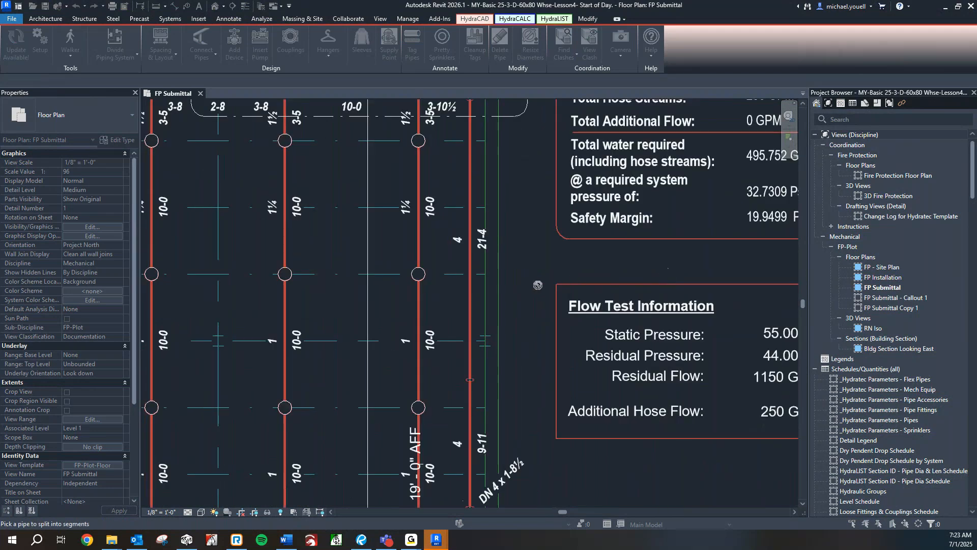
Add couplings at 21'-0" spacing along the westernmost branch line, starting from its south end near hydraulic node H1.
scroll(538, 285, "down", 1)
middle_click_drag(532, 275, 541, 290)
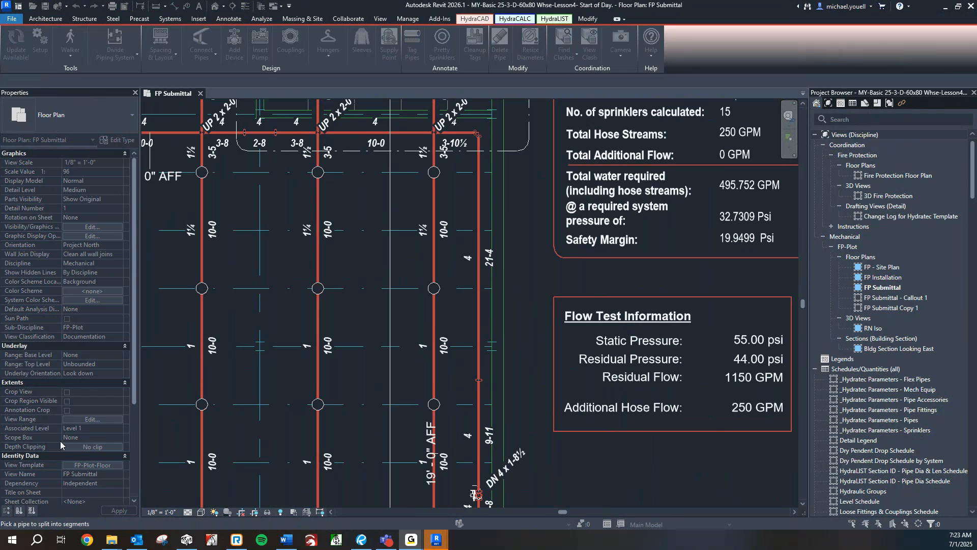
scroll(417, 338, "down", 2)
middle_click_drag(453, 424, 434, 367)
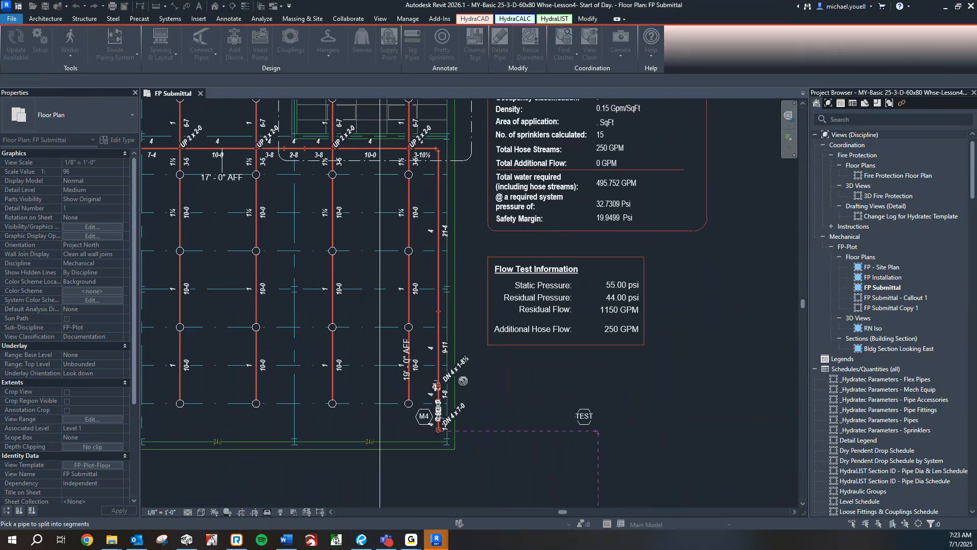
scroll(462, 378, "down", 1)
middle_click_drag(463, 379, 798, 484)
middle_click_drag(376, 313, 348, 269)
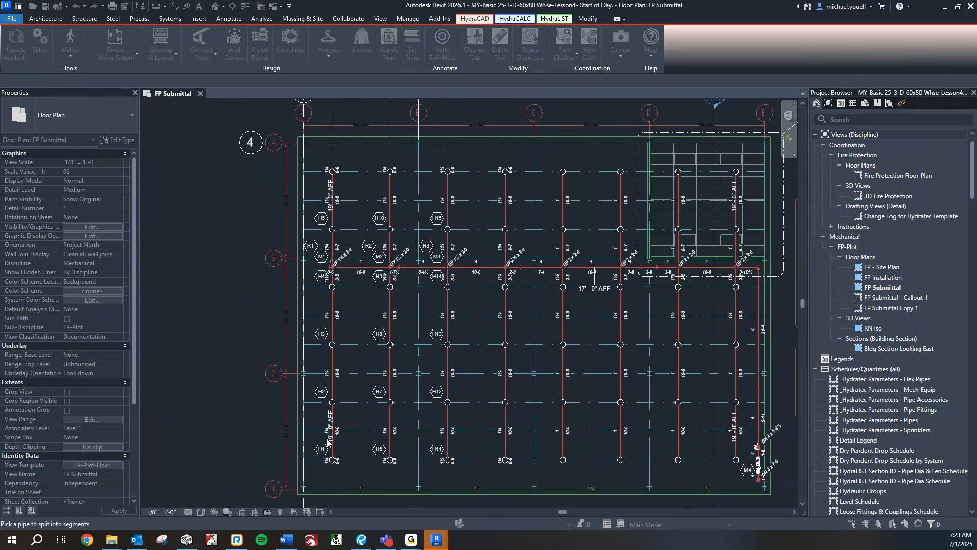
scroll(334, 451, "up", 3)
key("s")
key("l")
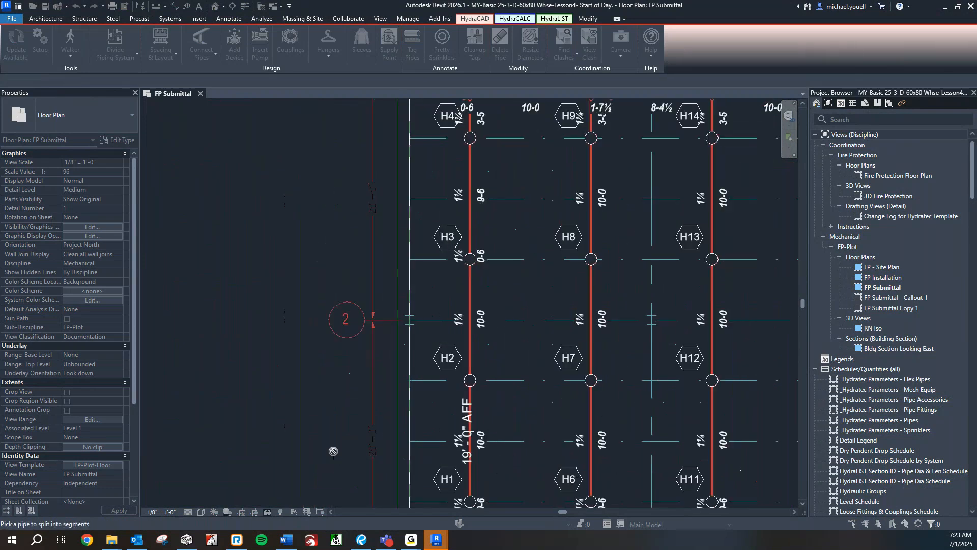
Examine the pipe length tags and coupling location on the westernmost branch line between grid 2 and the 4-inch main.
scroll(394, 418, "down", 1)
scroll(394, 418, "down", 1)
scroll(412, 446, "up", 4)
scroll(412, 446, "down", 1)
middle_click_drag(410, 183, 402, 442)
scroll(394, 234, "up", 1)
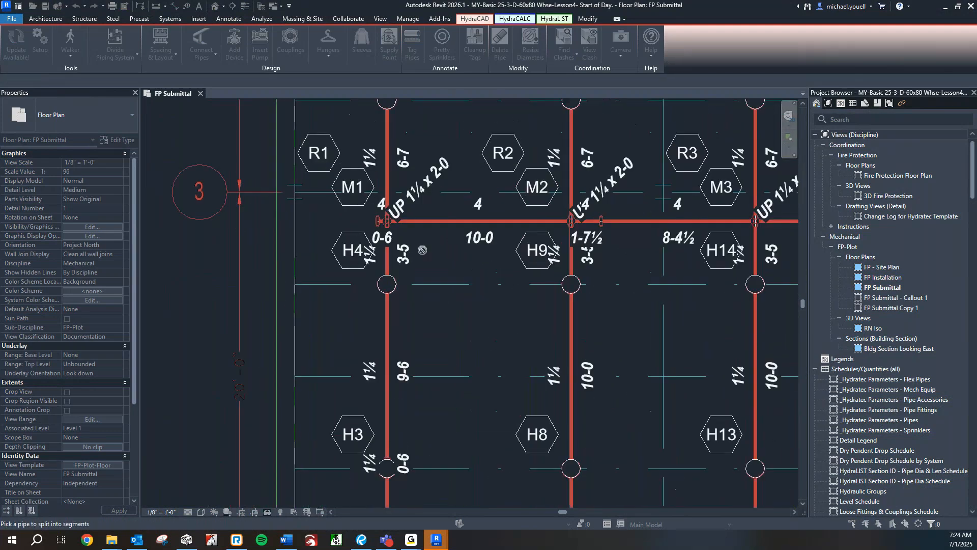
scroll(415, 242, "down", 1)
scroll(442, 300, "down", 2)
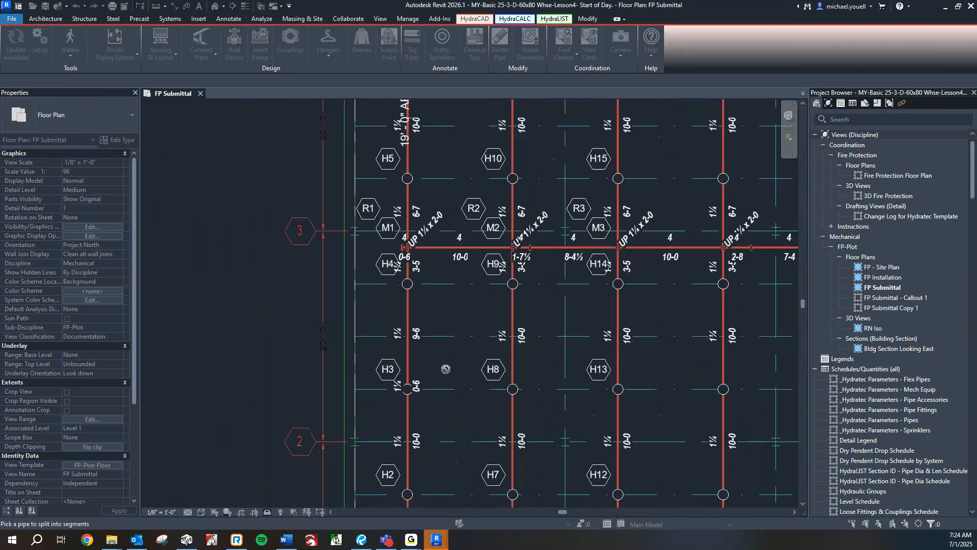
scroll(428, 346, "up", 1)
middle_click_drag(422, 371, 422, 442)
scroll(418, 382, "down", 1)
middle_click_drag(420, 356, 360, 284)
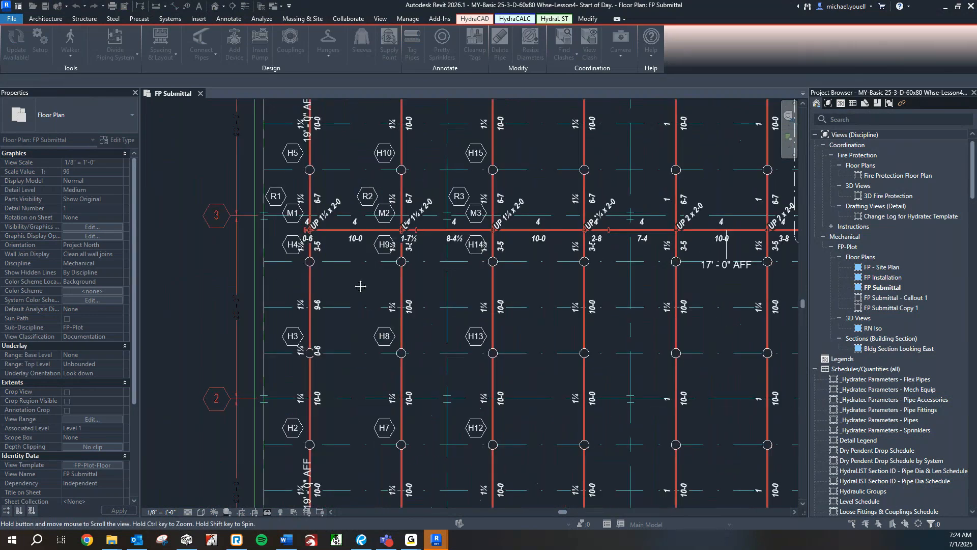
middle_click_drag(357, 375, 345, 332)
scroll(356, 336, "down", 1)
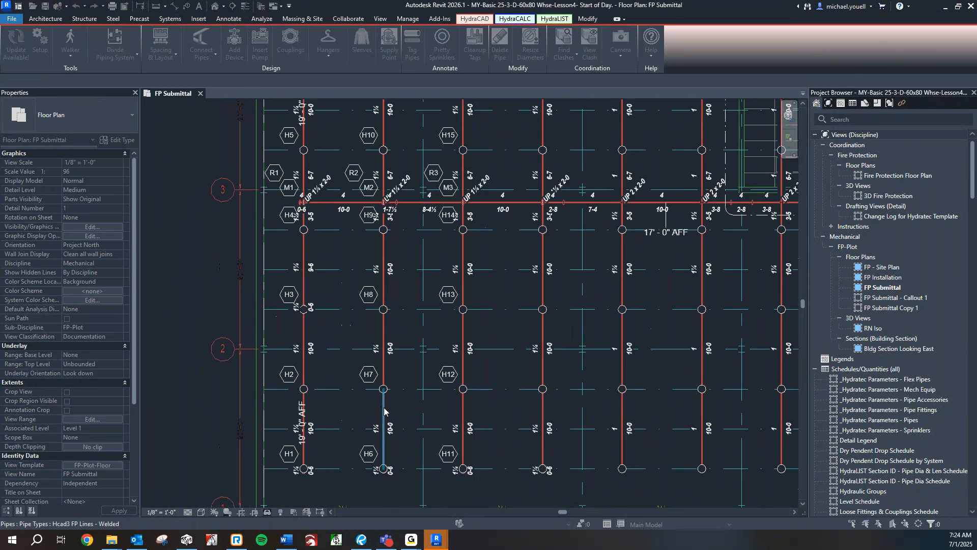
End the coupling command and inspect the coupling beside the sprinkler near H3 on the westernmost branch line.
key("s")
key("l")
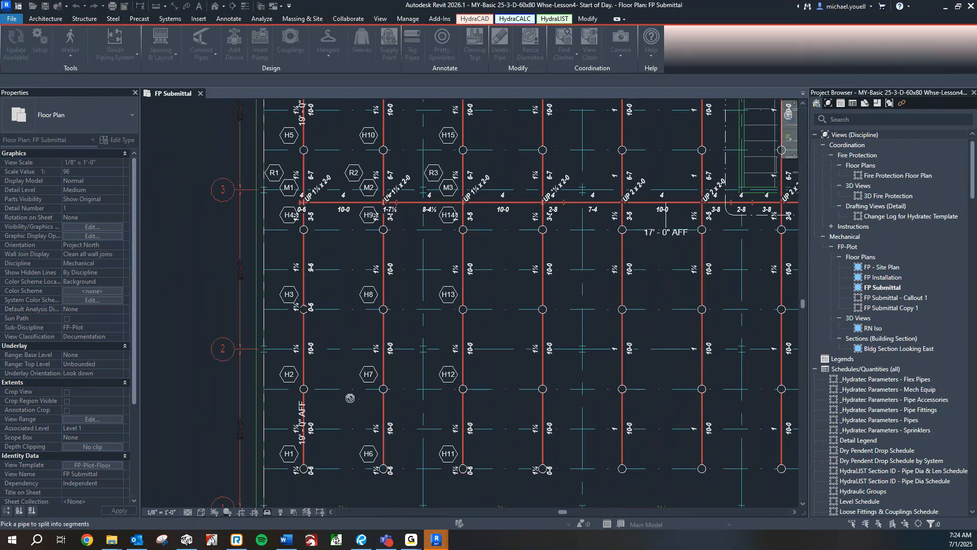
key("Escape")
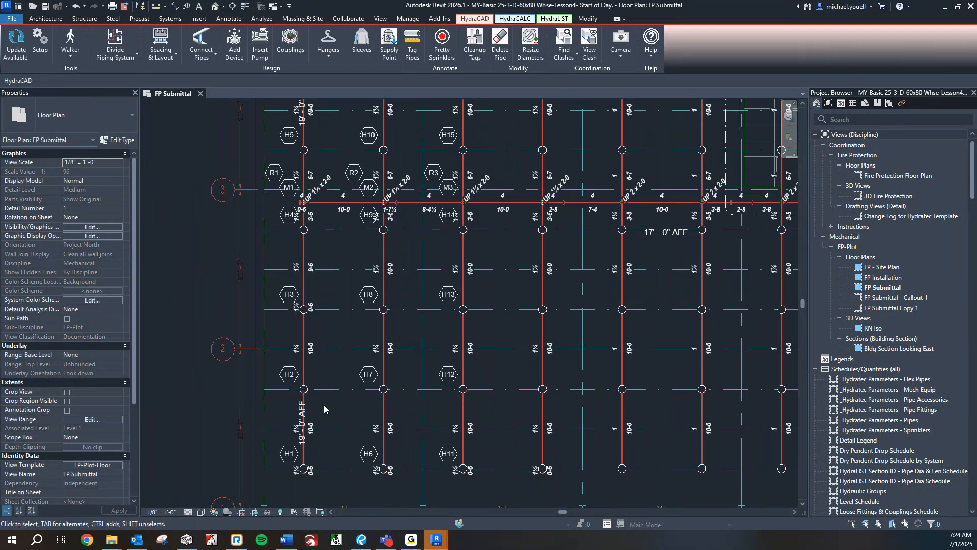
scroll(304, 306, "up", 8)
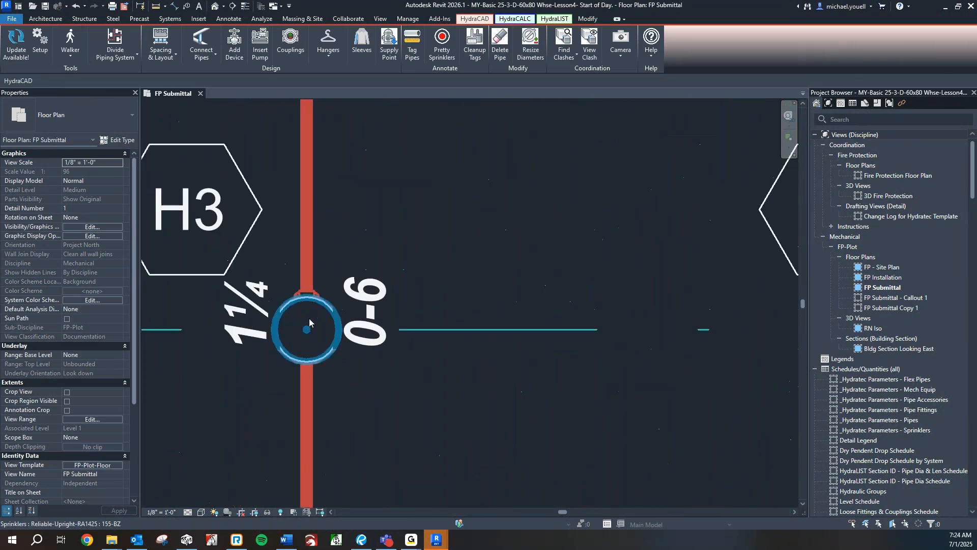
scroll(396, 346, "down", 11)
middle_click_drag(399, 370, 382, 330)
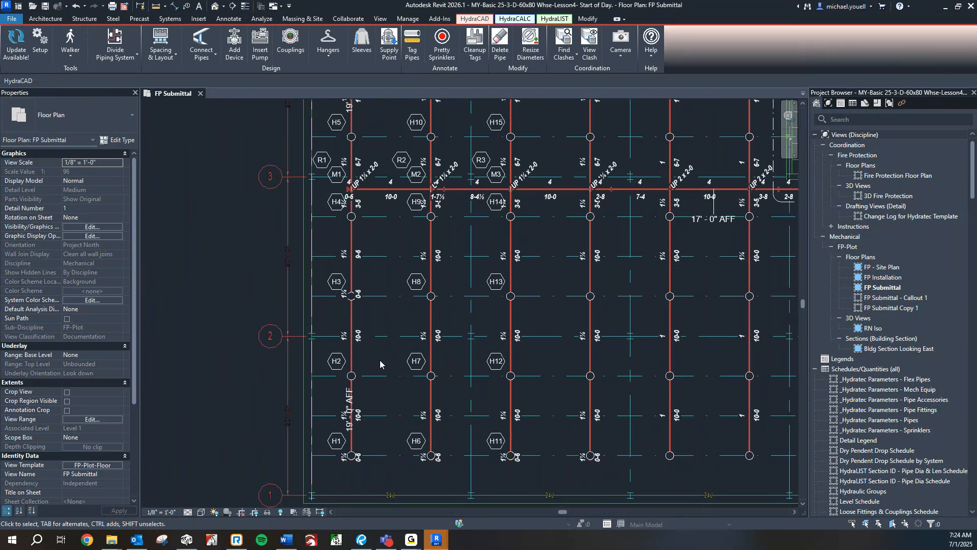
Switch to the lesson PDF, read the slide on adding couplings across a detail line, and return to the Revit plan.
left_click_drag(316, 0, 313, 1)
scroll(241, 259, "down", 1)
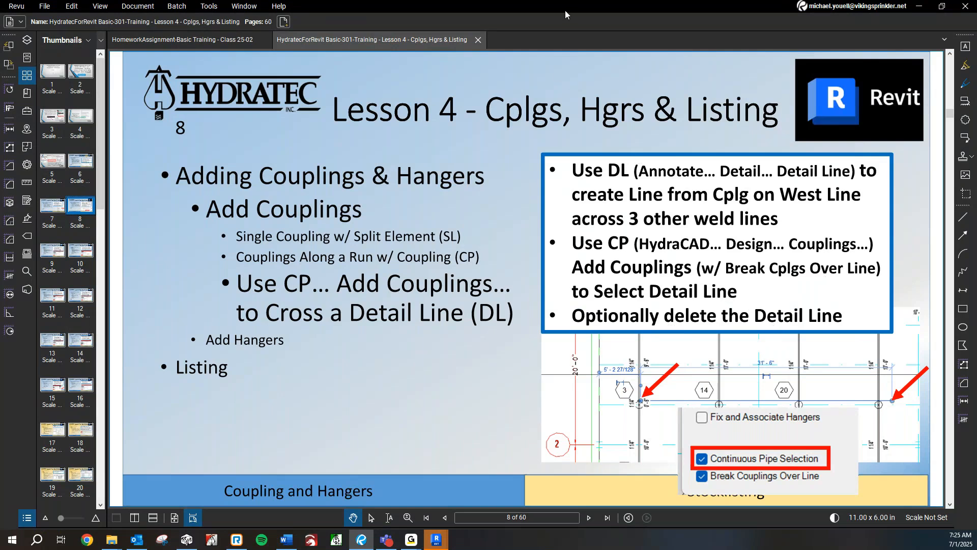
left_click_drag(565, 11, 0, 152)
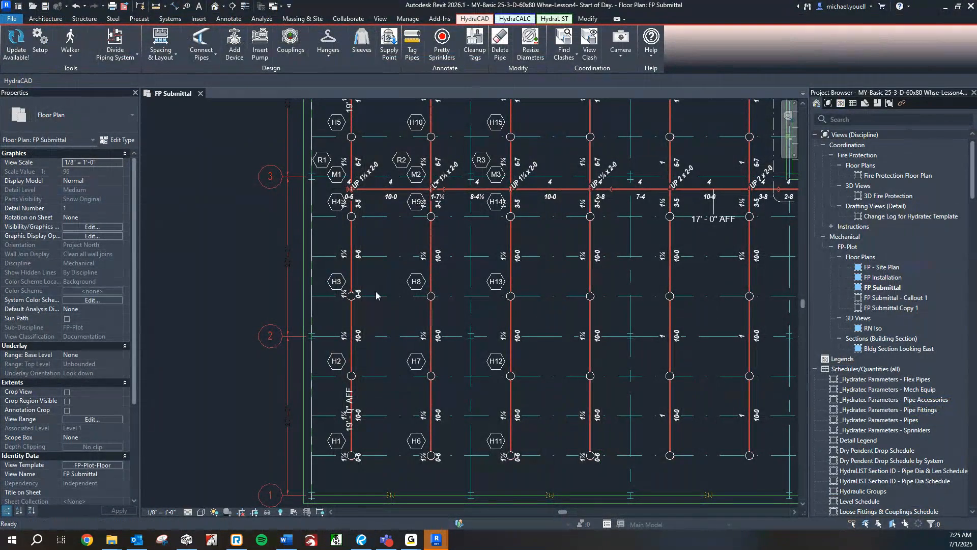
key("d")
key("l")
scroll(353, 290, "up", 10)
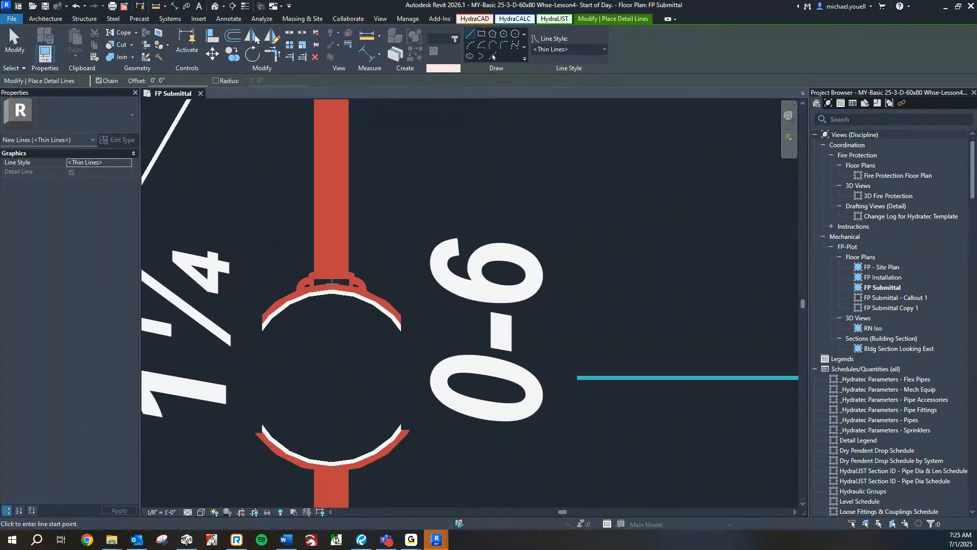
scroll(332, 283, "up", 3)
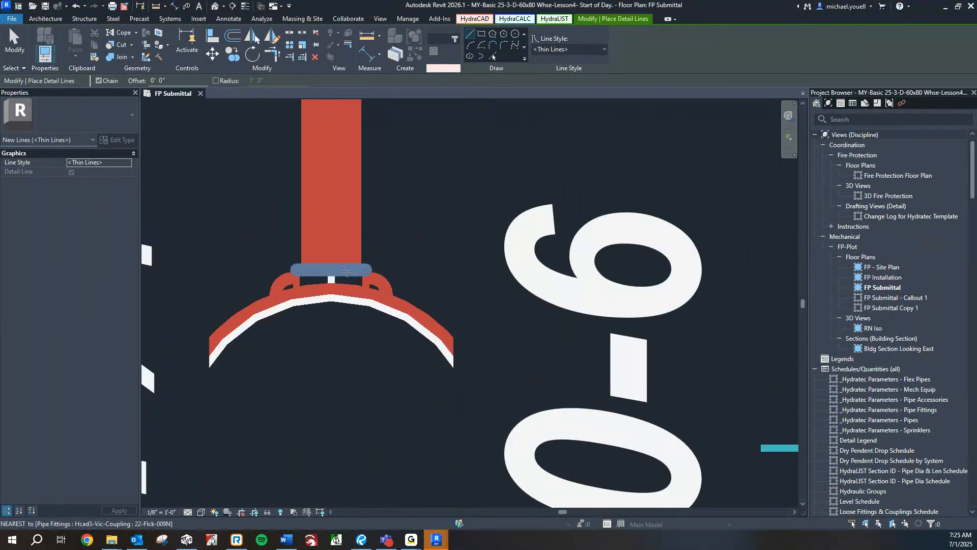
key("Escape")
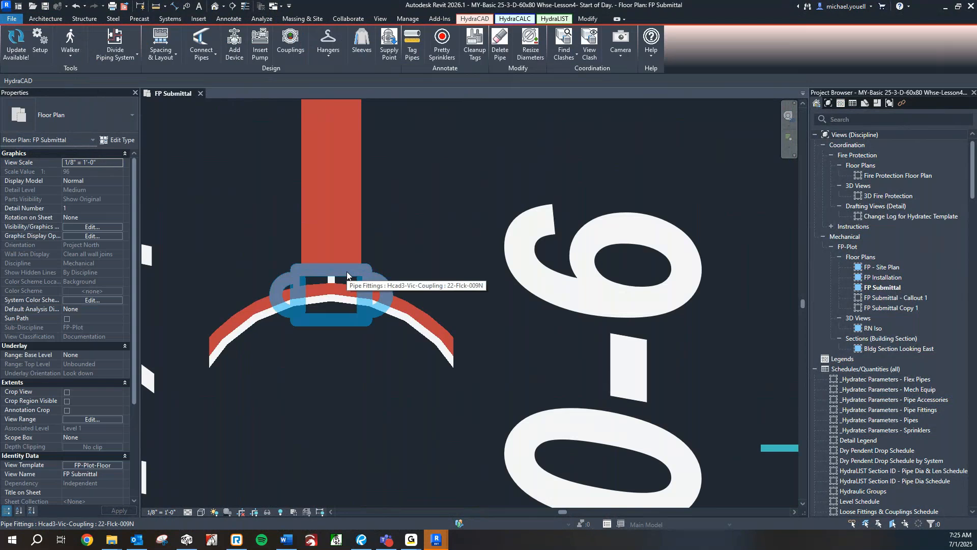
Draw a horizontal thin detail line about 33'-0" long from the coupling near H3 east across the next three branch lines.
key("d")
key("l")
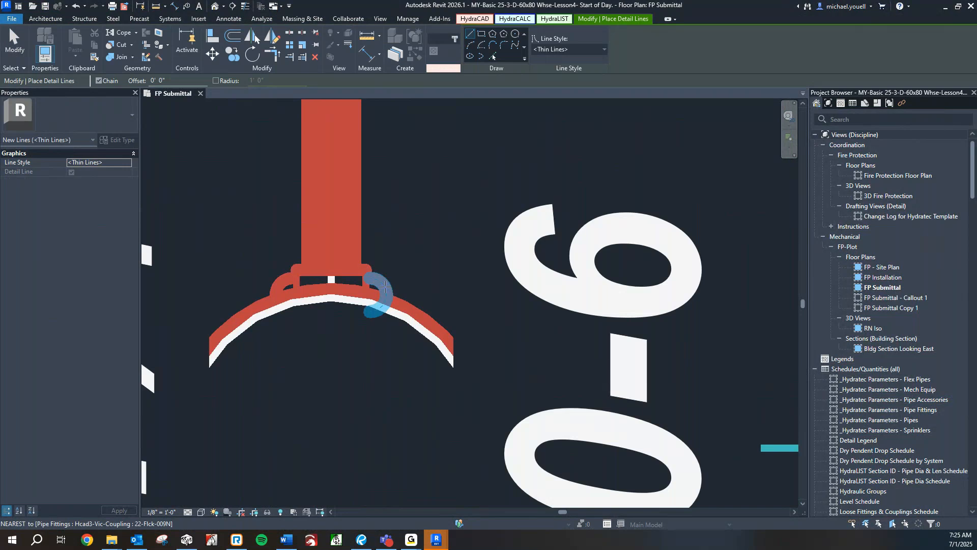
scroll(331, 294, "up", 2)
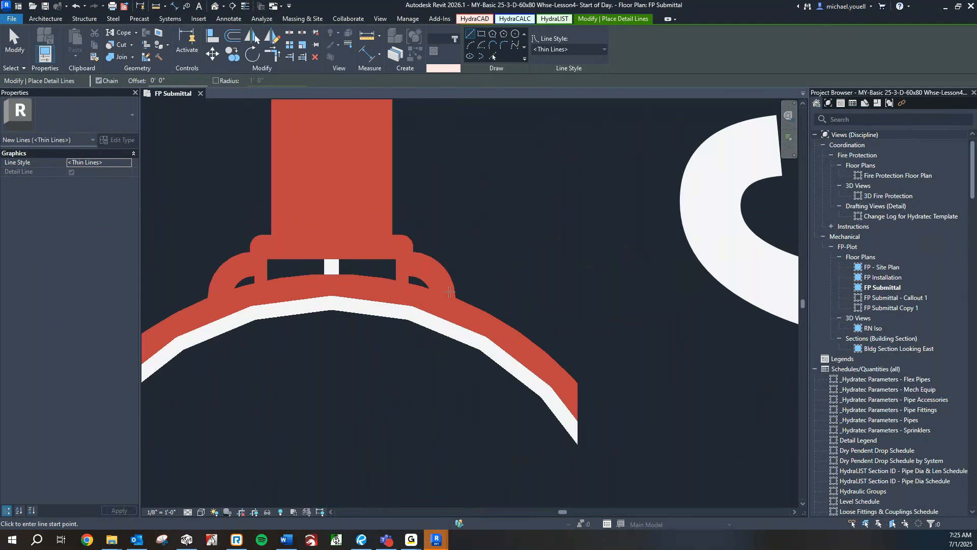
left_click(439, 284)
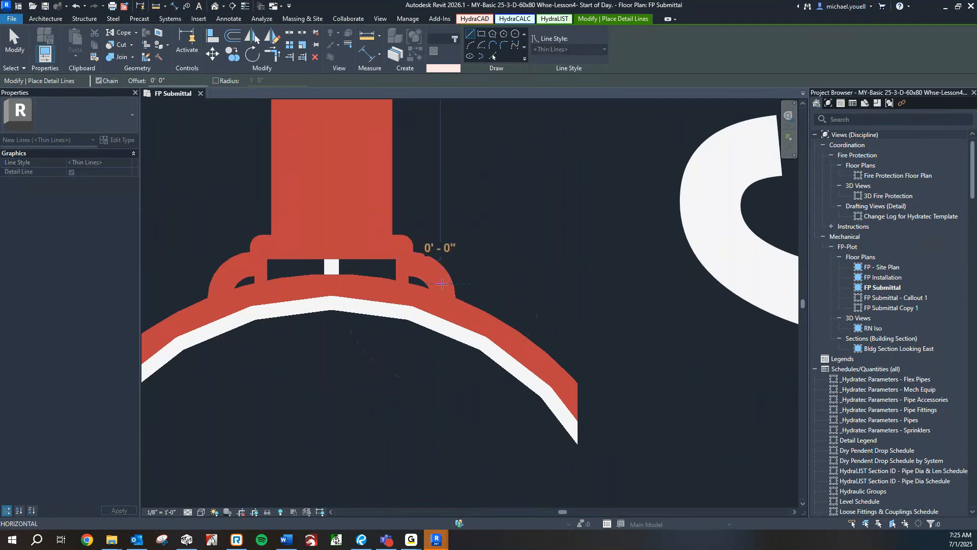
key("Escape")
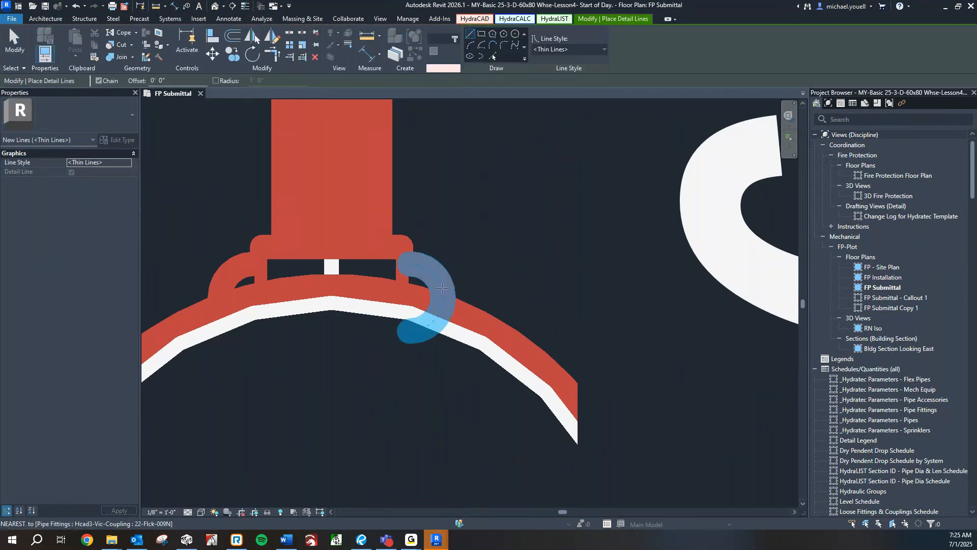
left_click(442, 298)
scroll(543, 299, "down", 6)
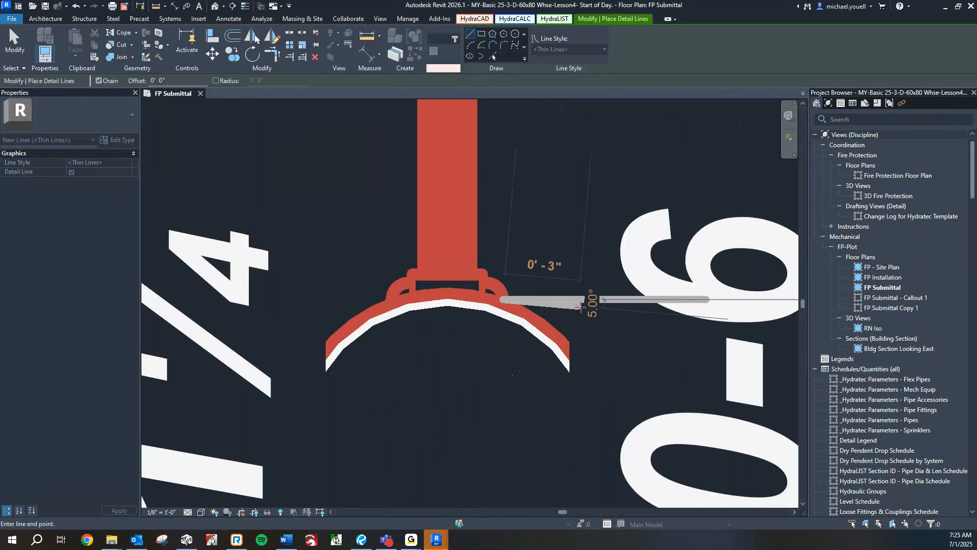
scroll(504, 261, "down", 5)
middle_click_drag(634, 256, 113, 256)
middle_click_drag(362, 263, 589, 252)
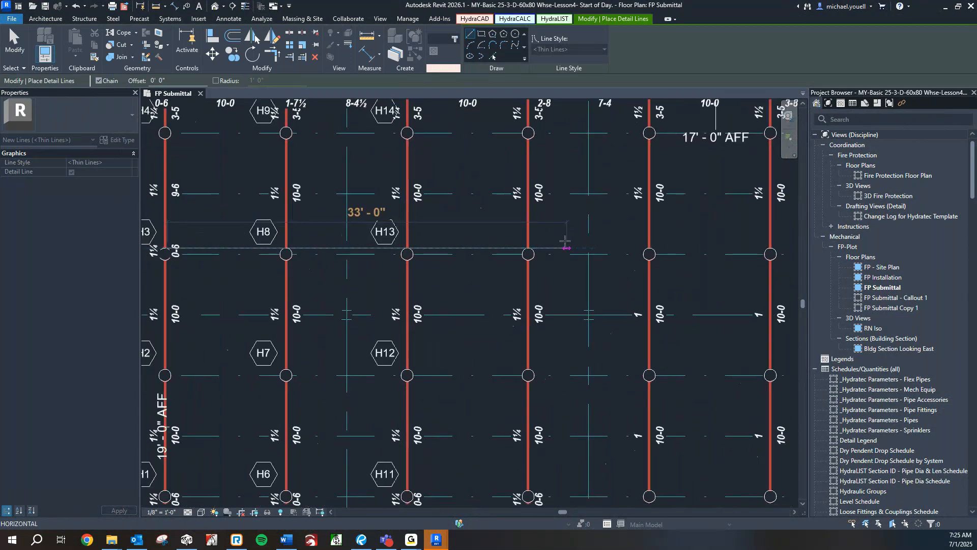
middle_click_drag(397, 253, 564, 253)
left_click(724, 253)
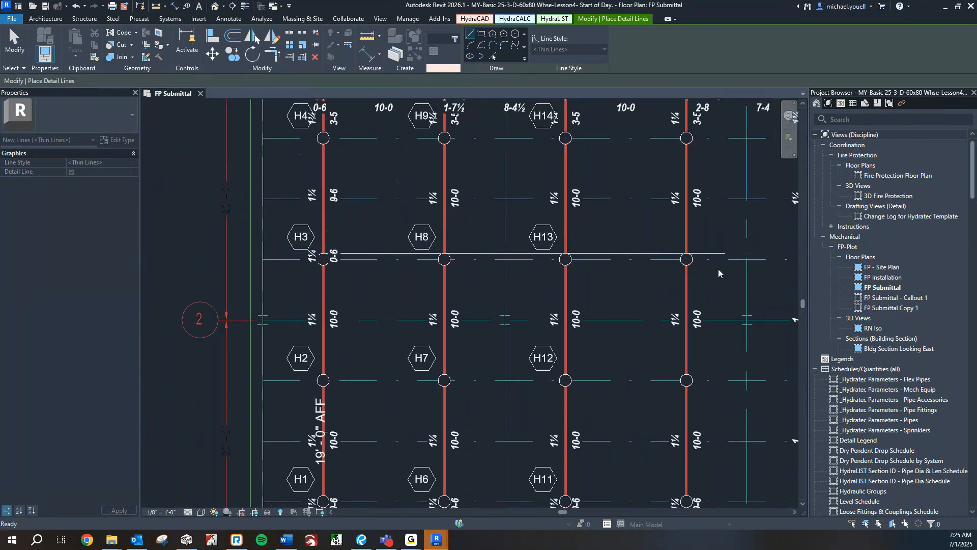
key("Escape")
scroll(541, 293, "down", 2)
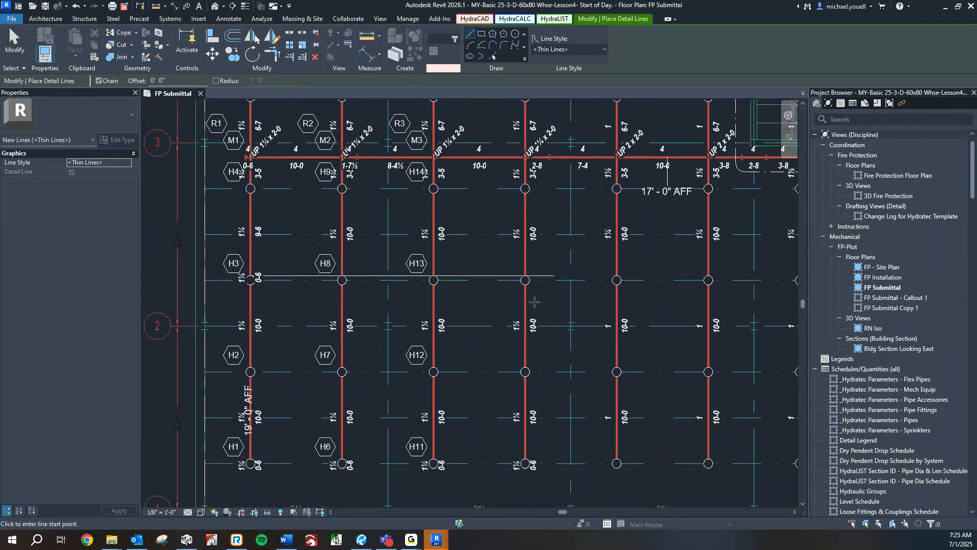
key("Escape")
key("Escape")
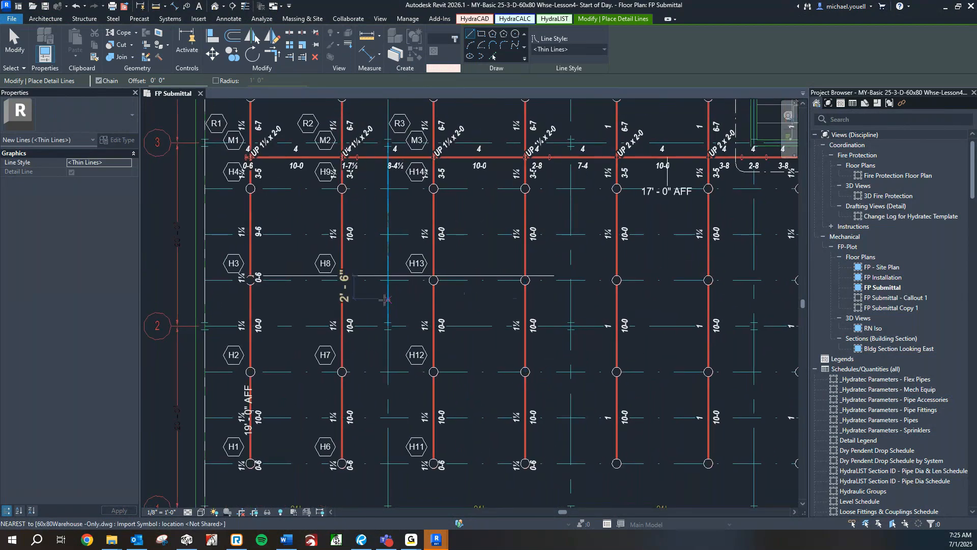
Add couplings where the detail line crosses the branch lines, using the Break Couplings Over Line option.
key("c")
key("p")
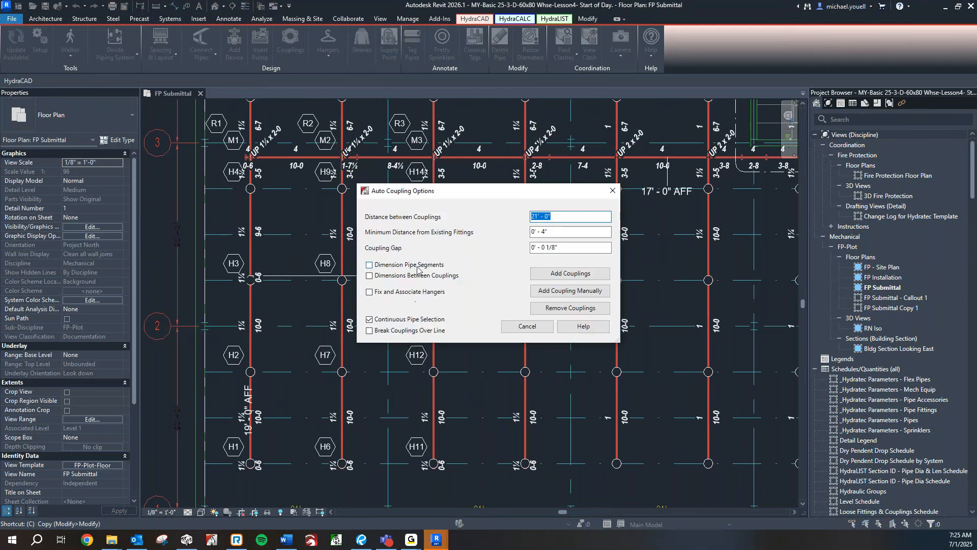
left_click(398, 332)
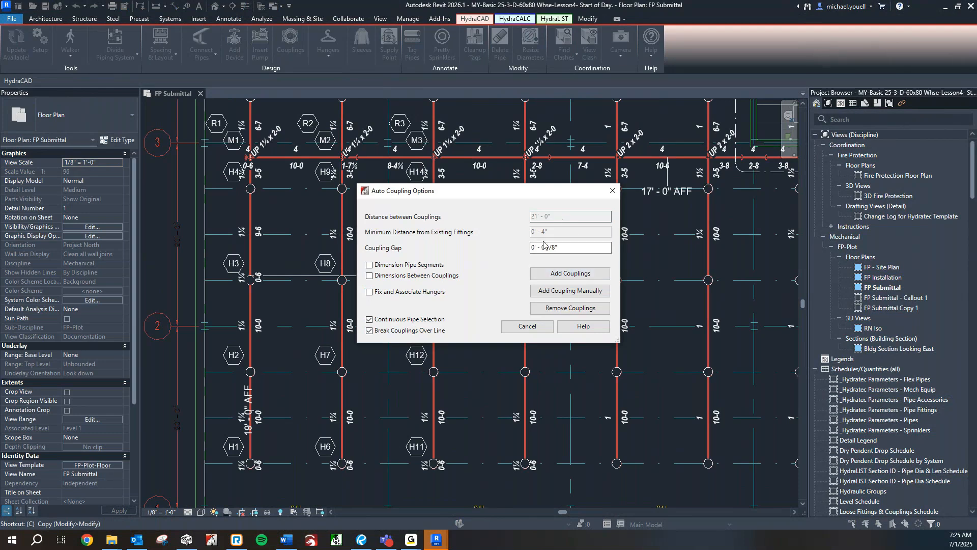
left_click(548, 275)
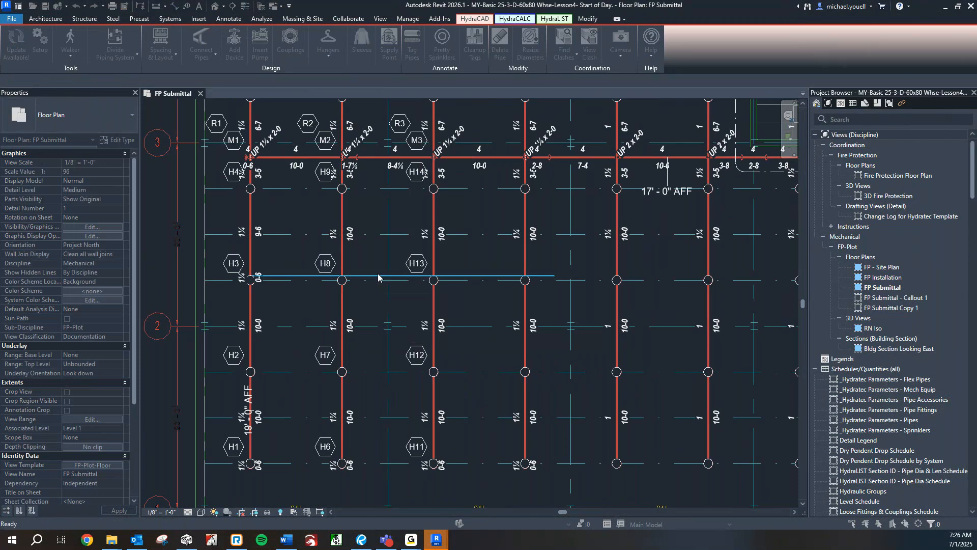
left_click(378, 277)
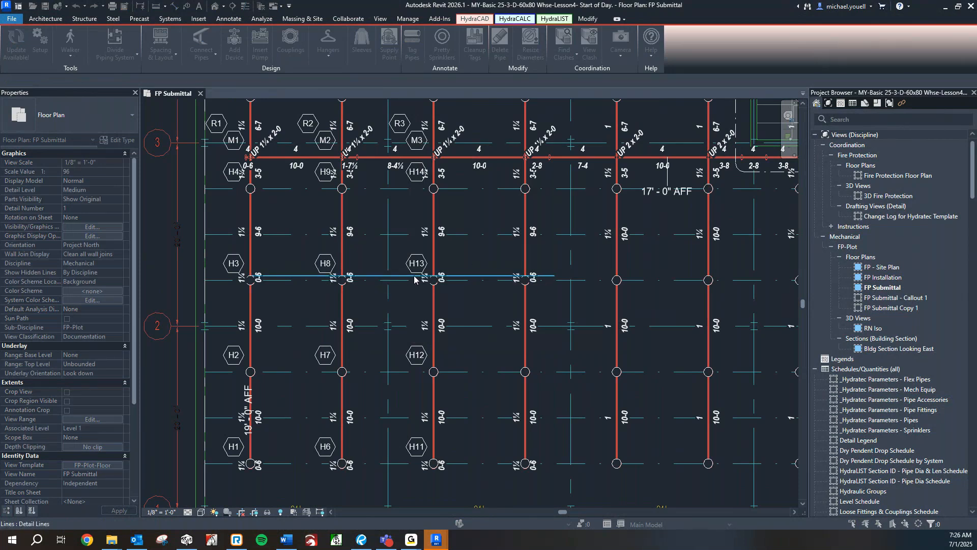
key("Escape")
Delete the horizontal detail line crossing the branch lines near H3, H8 and H13.
left_click(375, 277)
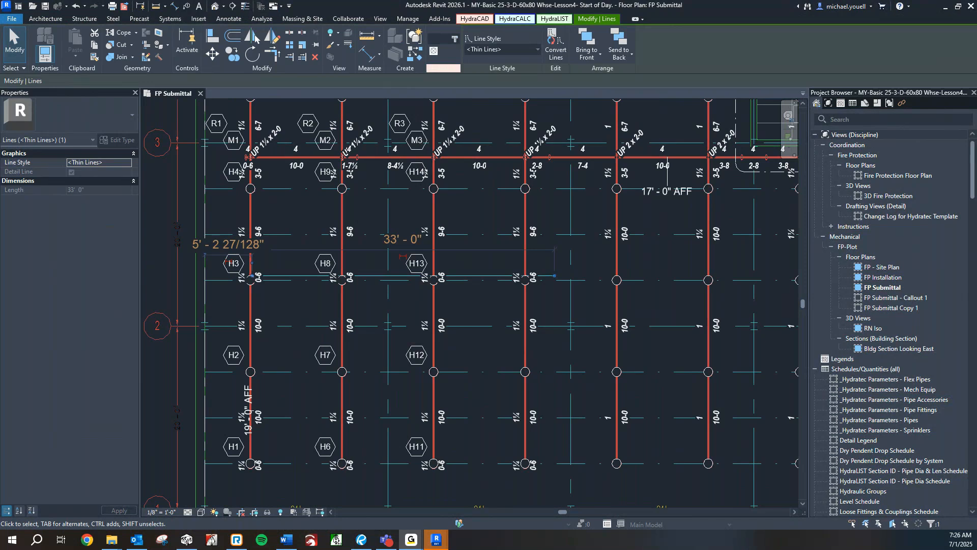
left_click(370, 294)
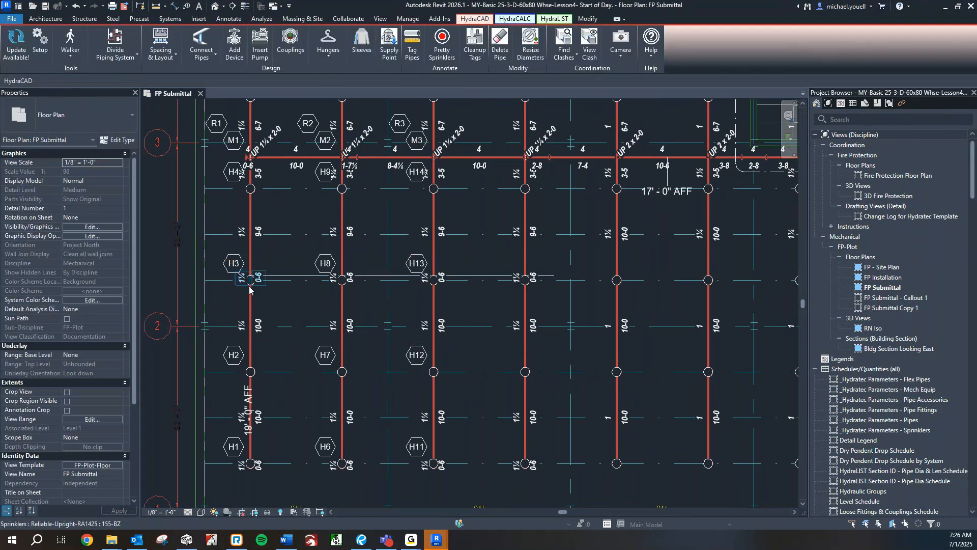
left_click(292, 276)
key("Escape")
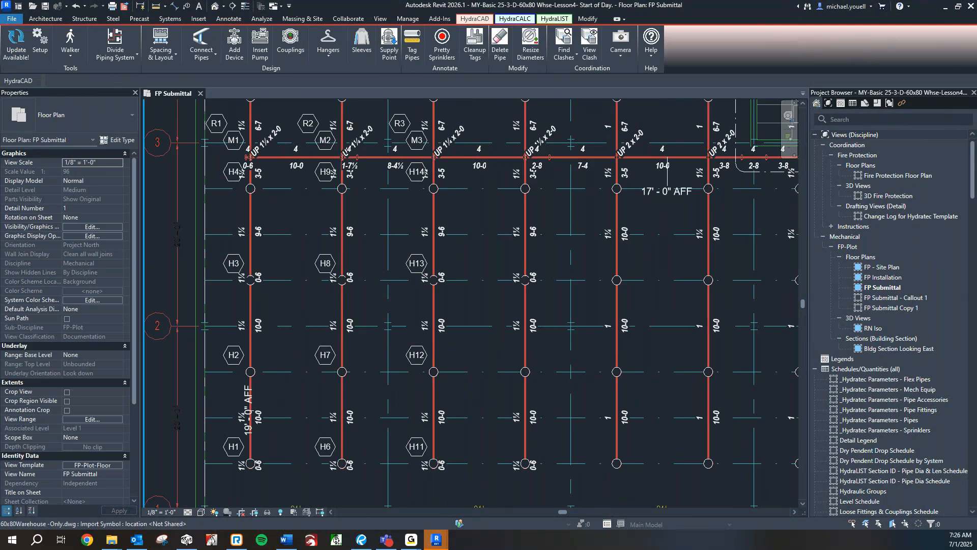
Switch to the lesson PDF in Bluebeam Revu and view page 9.
middle_click_drag(367, 298, 340, 299)
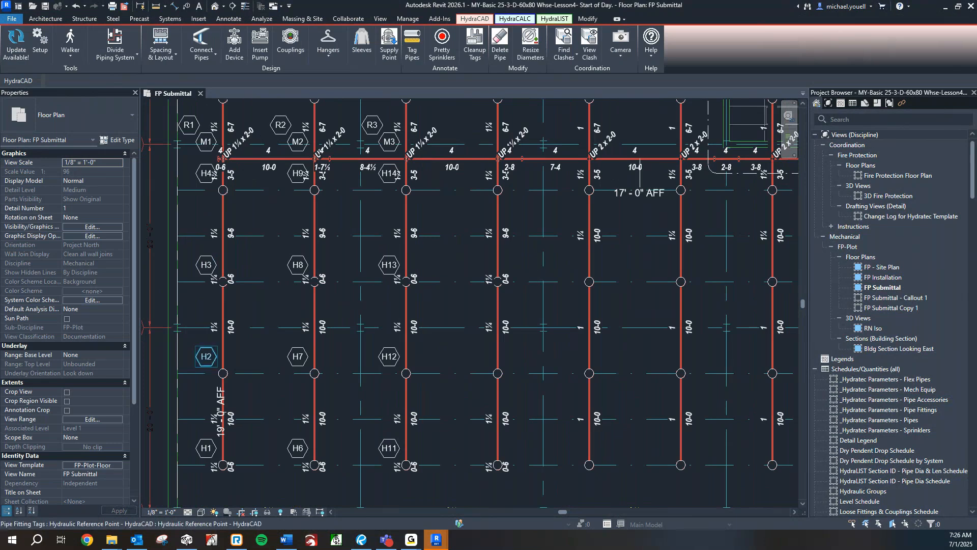
left_click(361, 540)
left_click(54, 264)
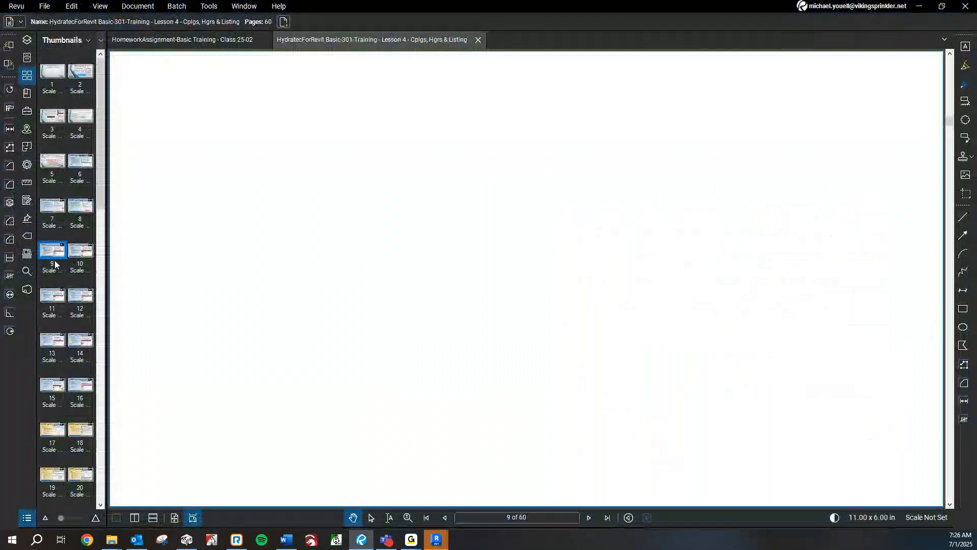
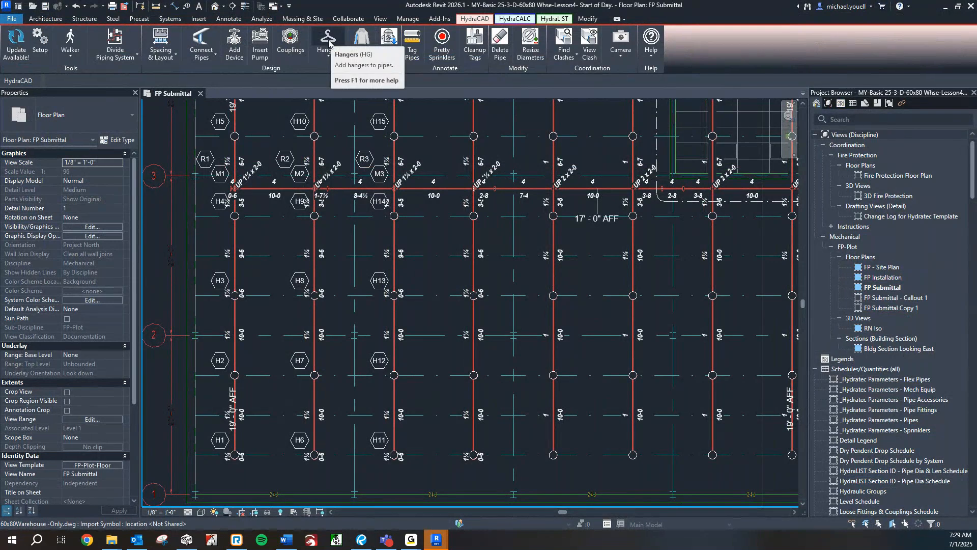
Start the Hangers command and choose Adjustable Ring Hanger as both the hanger family and the family type.
left_click(327, 44)
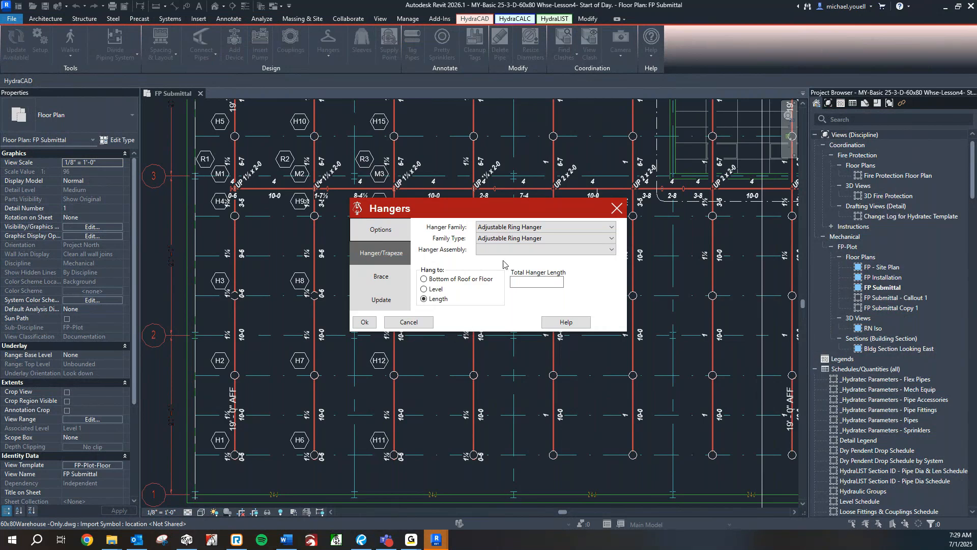
left_click(605, 229)
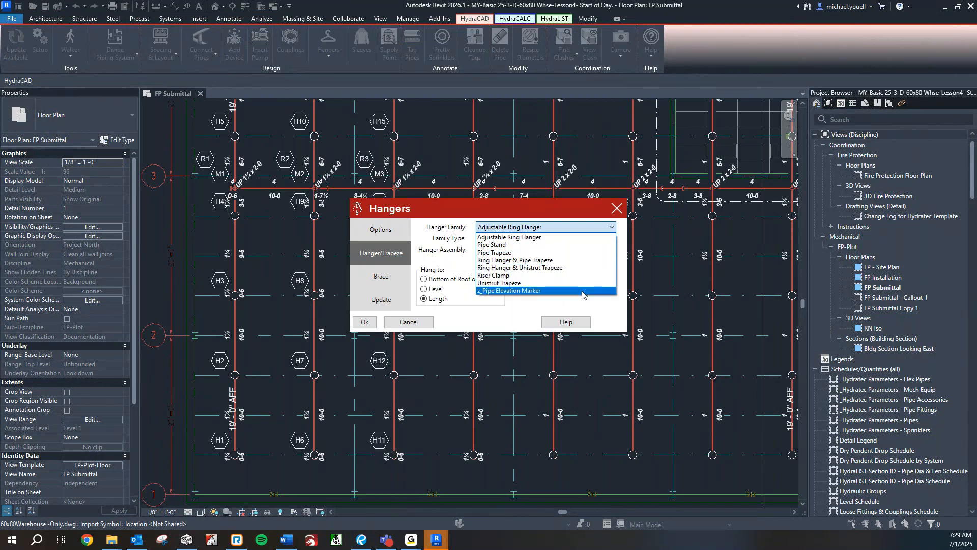
left_click(586, 238)
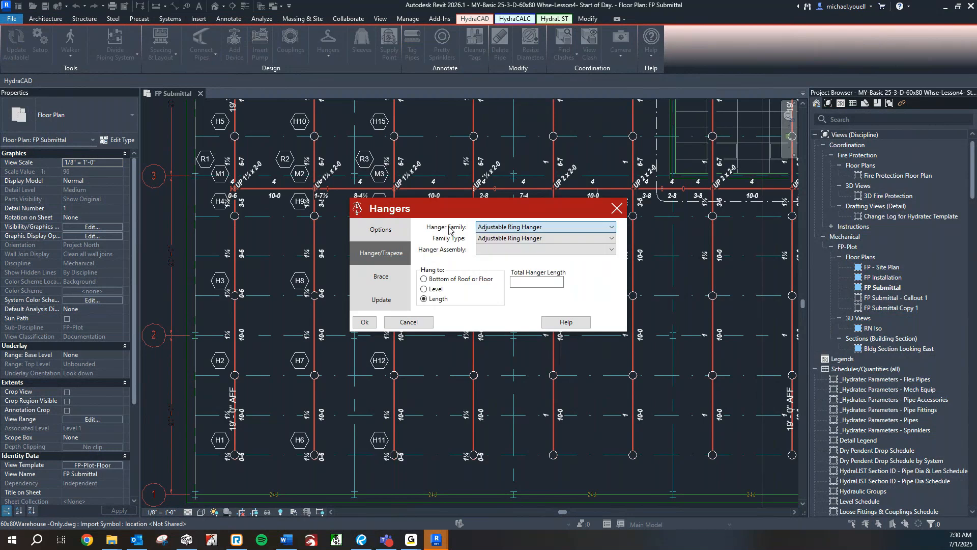
left_click(583, 239)
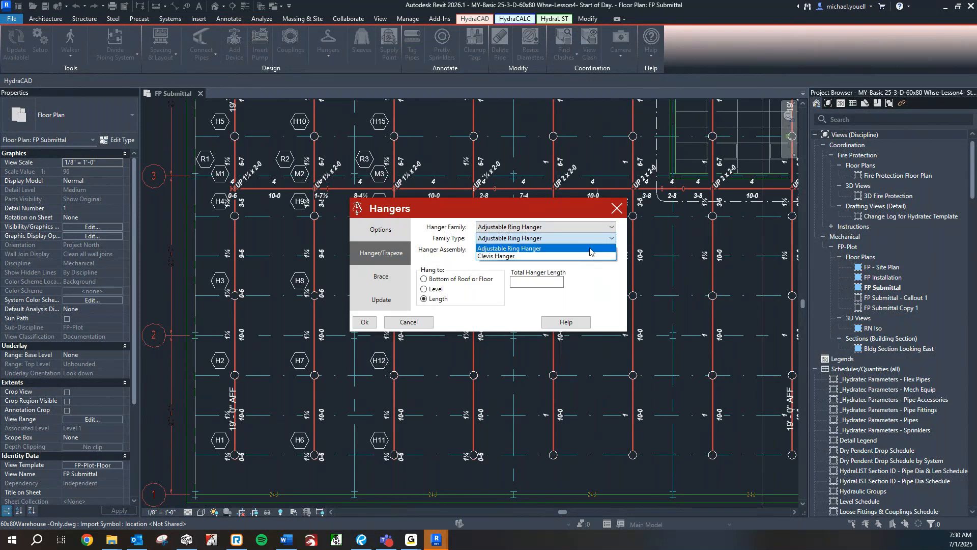
left_click(602, 241)
Review the available hanger assemblies and choose 01 ~ TOP BEAM CLAMP AND HANGER RING.
left_click(607, 249)
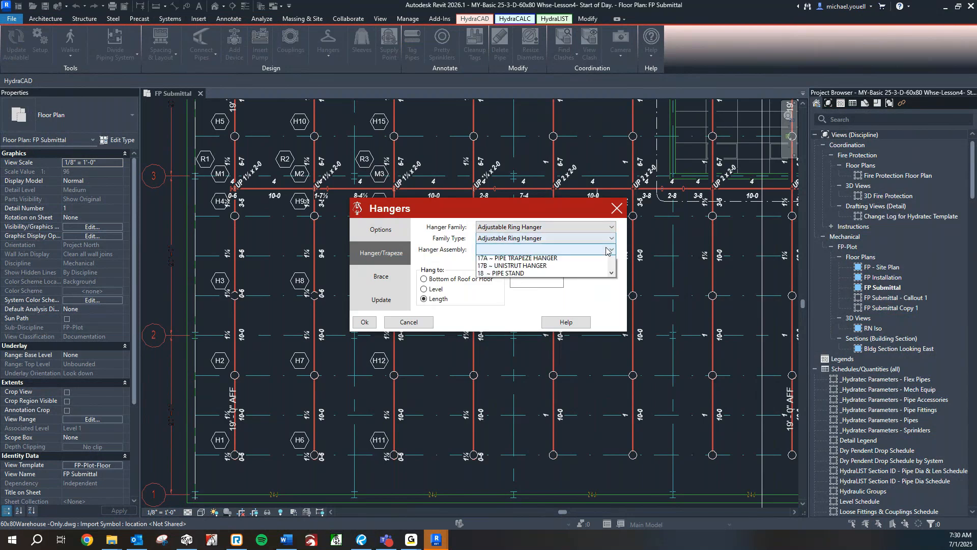
left_click(608, 251)
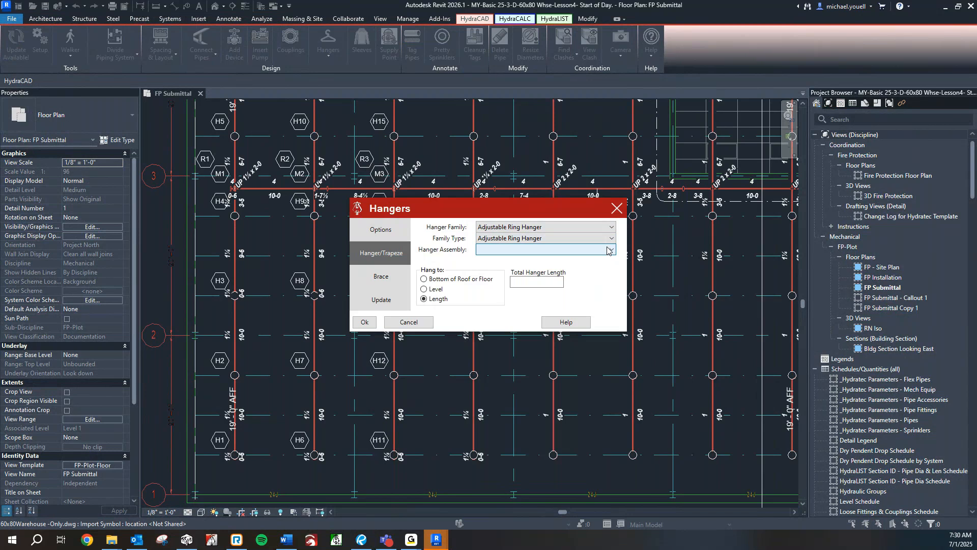
left_click(609, 250)
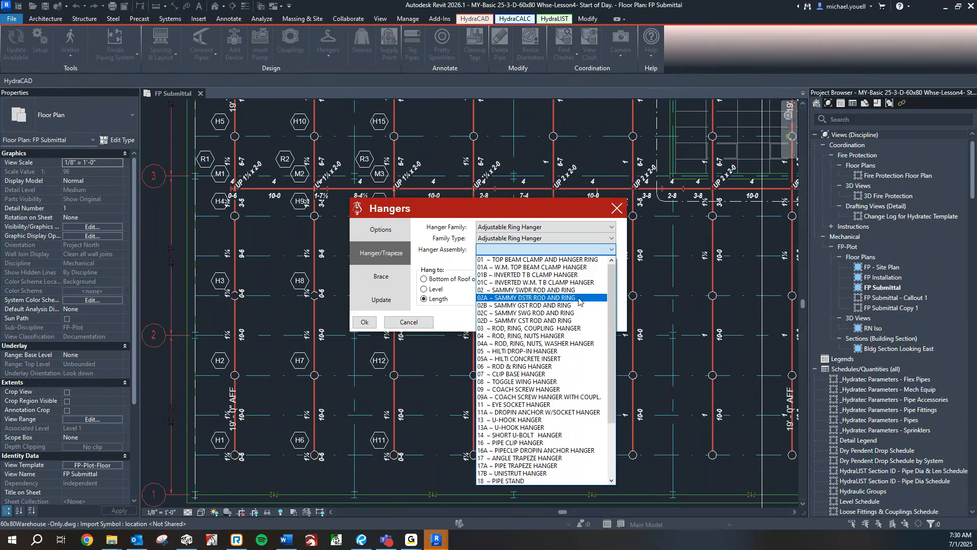
scroll(580, 300, "down", 1)
scroll(596, 344, "down", 2)
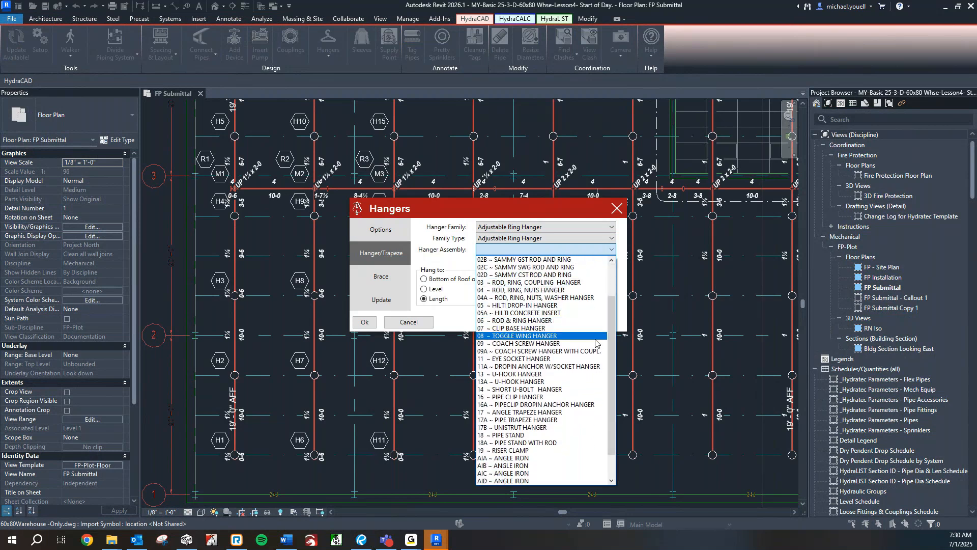
scroll(586, 380, "down", 1)
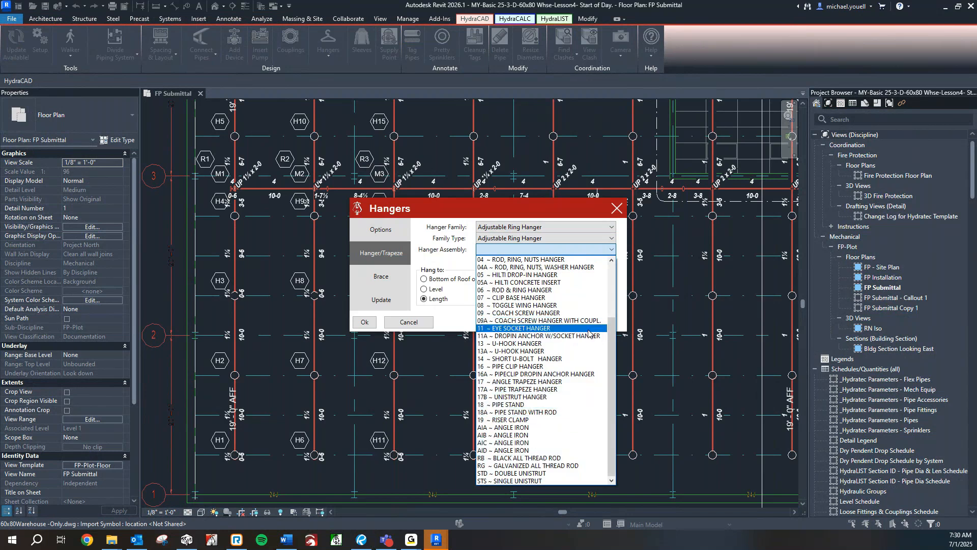
scroll(588, 333, "up", 4)
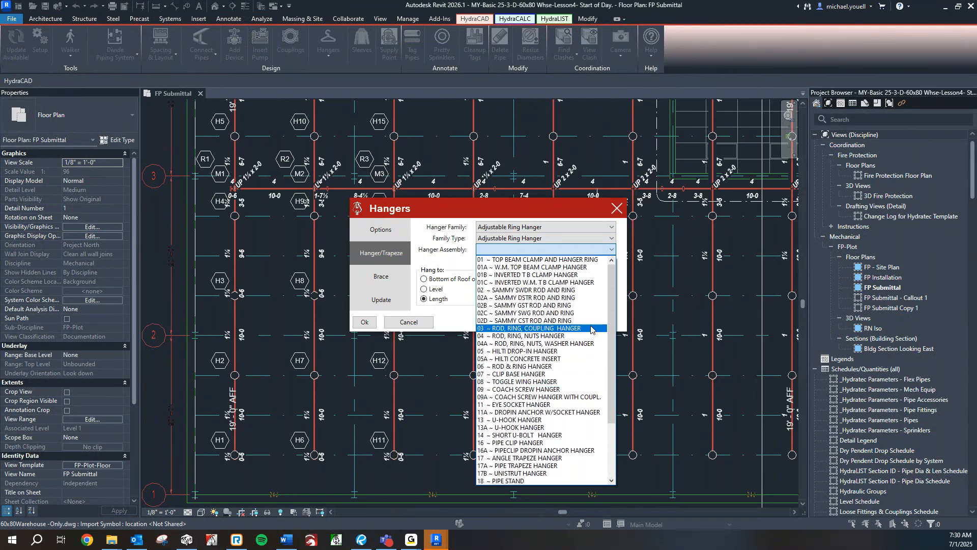
left_click(551, 252)
left_click(560, 252)
left_click(552, 260)
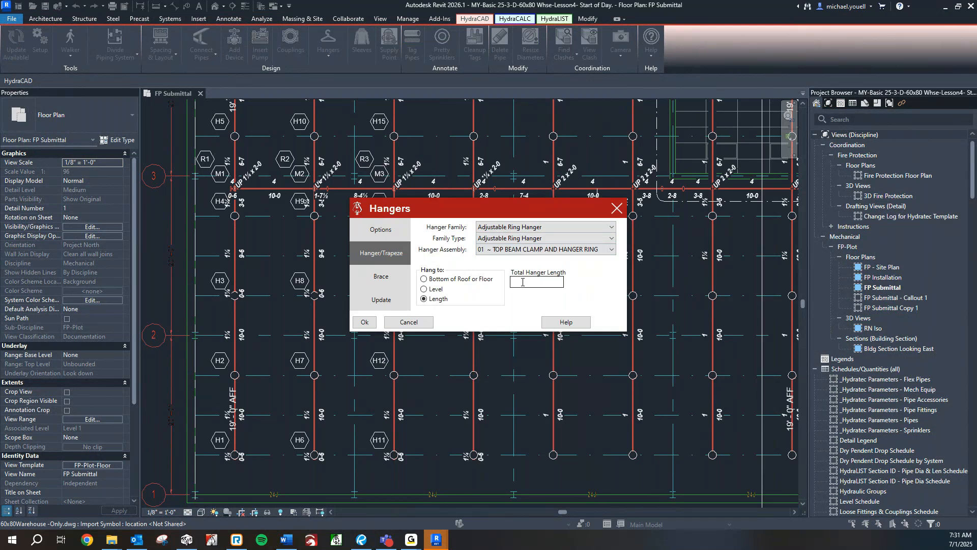
Set the hangers to hang to Level 1 with a 20' offset and accept the hanger settings.
left_click(436, 292)
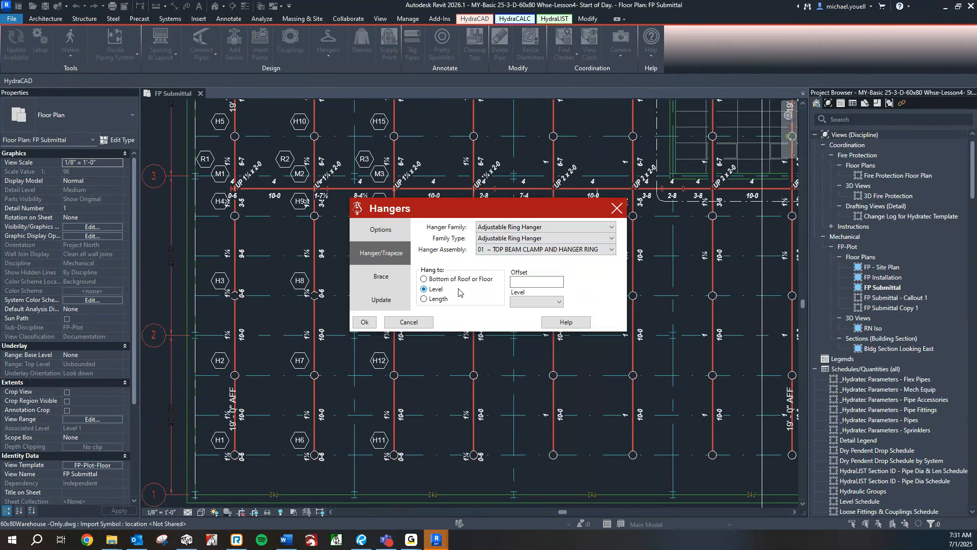
left_click(539, 302)
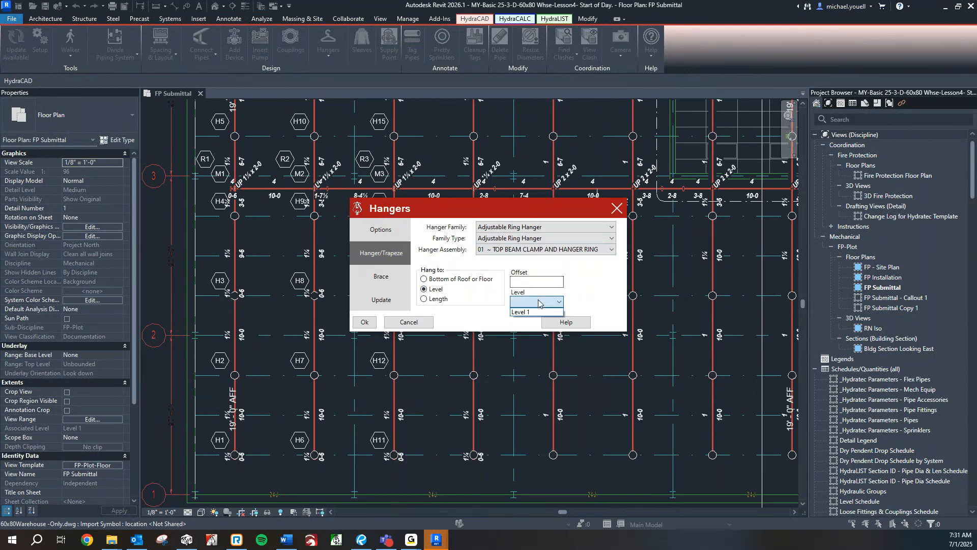
left_click(530, 312)
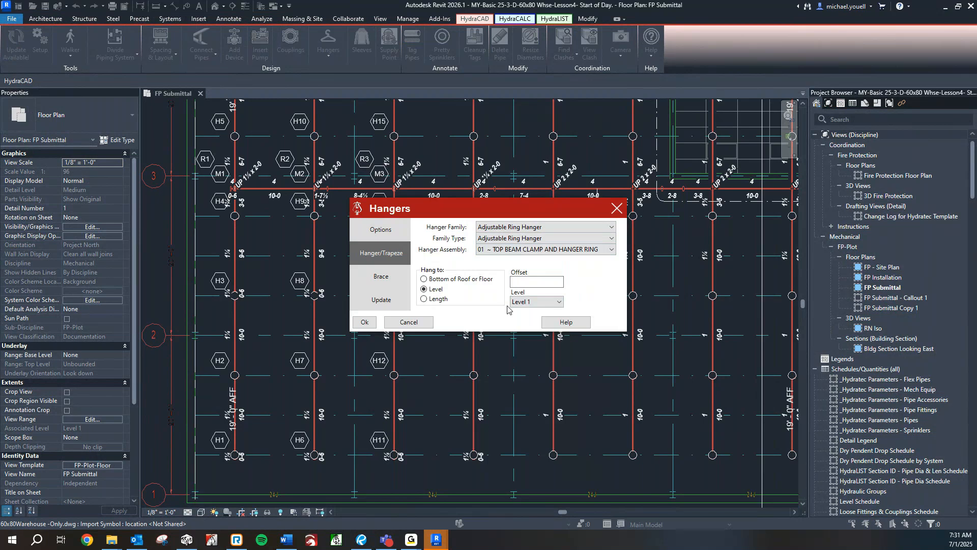
left_click(549, 279)
type("20'")
key("Return")
left_click(559, 304)
left_click(559, 309)
left_click(365, 322)
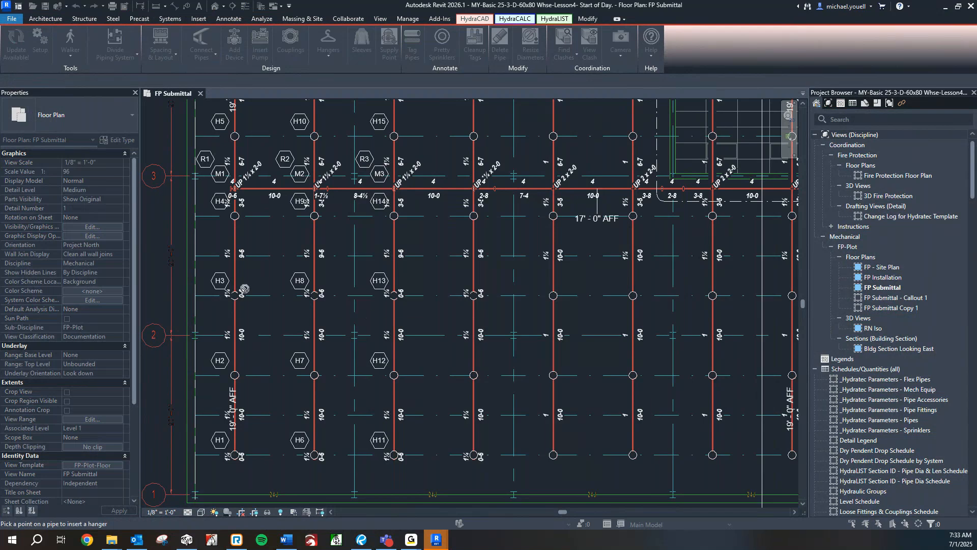
Place individual ring hangers on the two southern pipes of the easternmost branch line and end the placement.
middle_click_drag(673, 407, 307, 345)
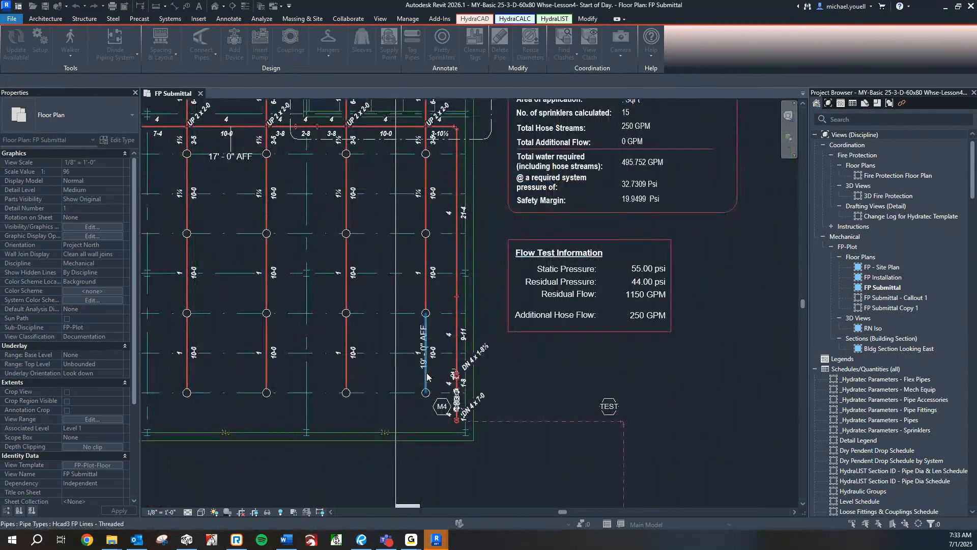
scroll(419, 369, "up", 5)
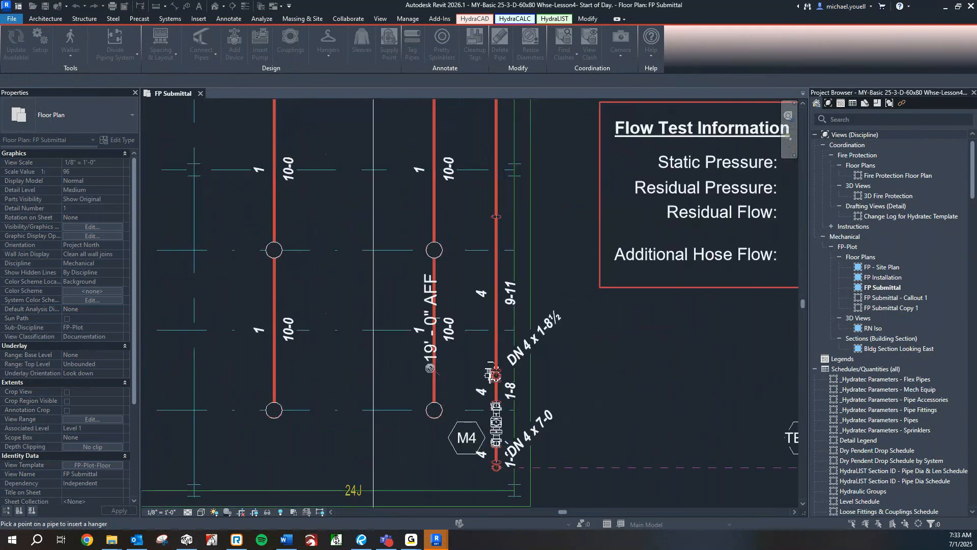
scroll(390, 371, "down", 2)
middle_click_drag(397, 376, 407, 384)
scroll(436, 351, "up", 3)
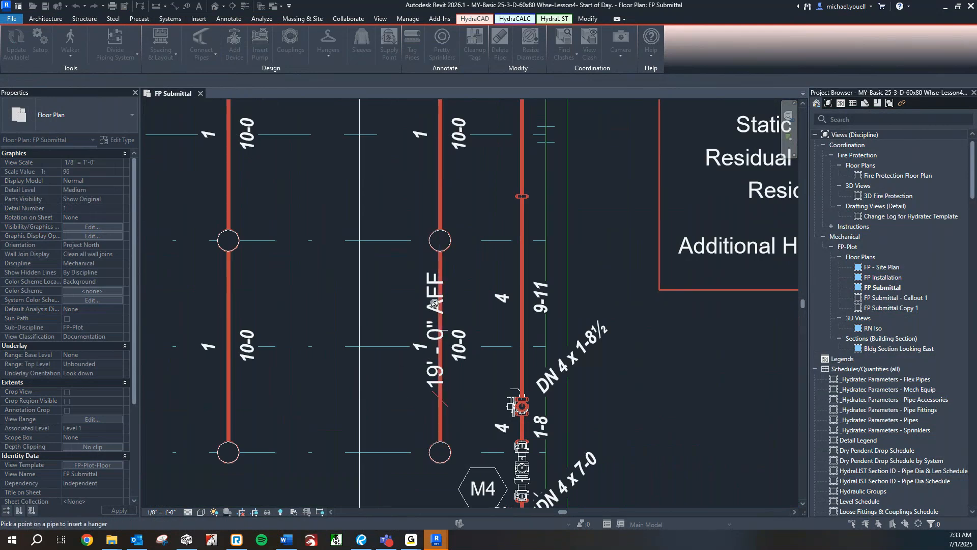
middle_click_drag(435, 303, 434, 464)
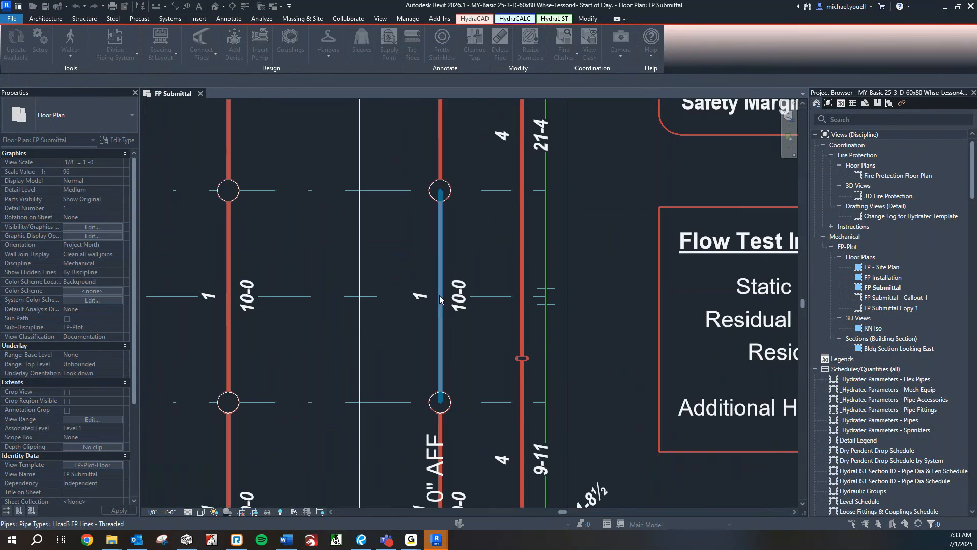
scroll(397, 344, "down", 2)
middle_click_drag(396, 344, 410, 364)
key("Escape")
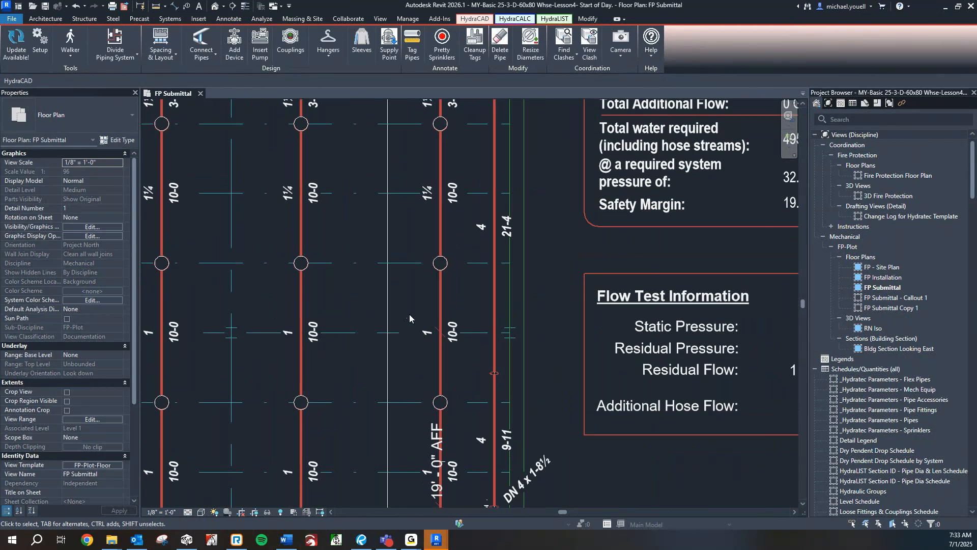
Add ring hangers to four selected consecutive pipes on the easternmost branch line around the main crossing, using the same hanger settings.
middle_click_drag(411, 352, 402, 266)
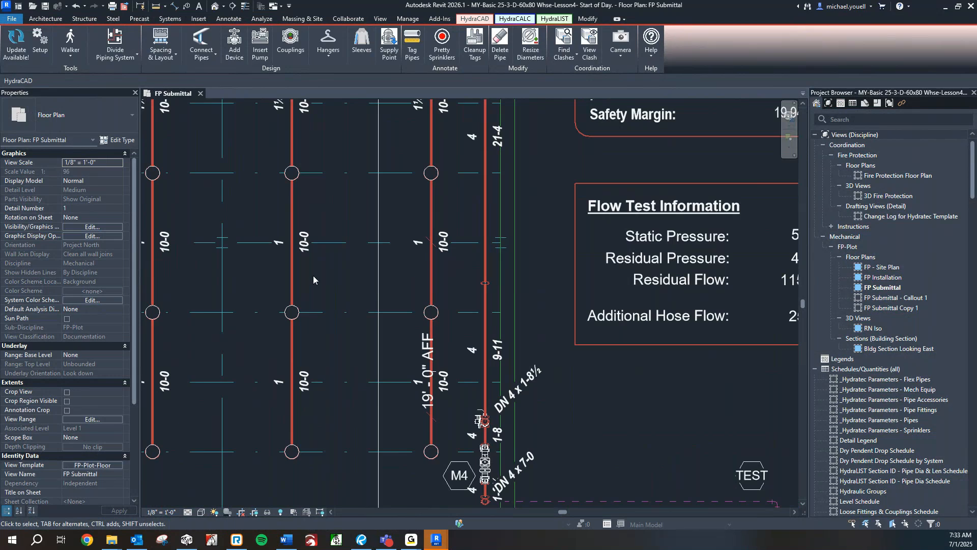
middle_click_drag(314, 279, 397, 272)
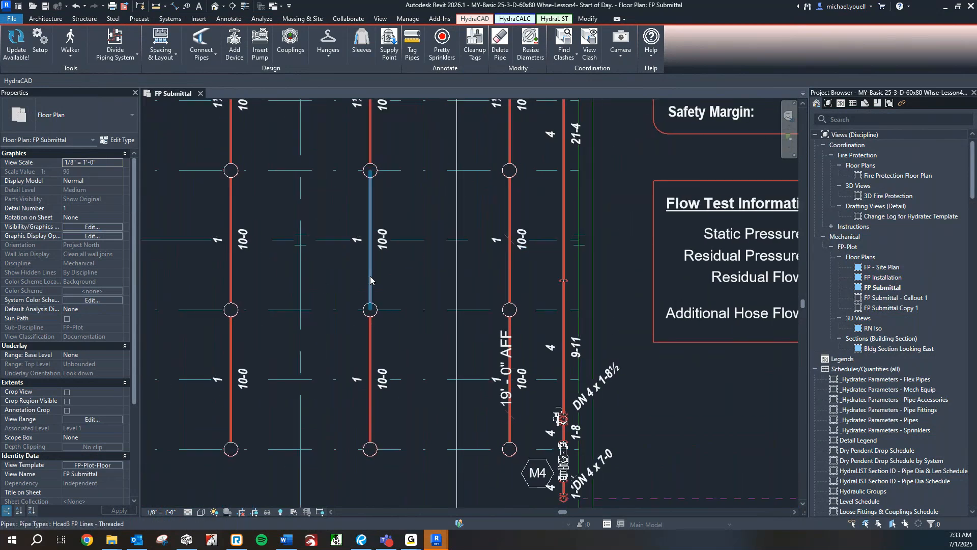
middle_click_drag(422, 303, 411, 378)
scroll(452, 318, "down", 1)
left_click(484, 242)
middle_click_drag(484, 243, 451, 400)
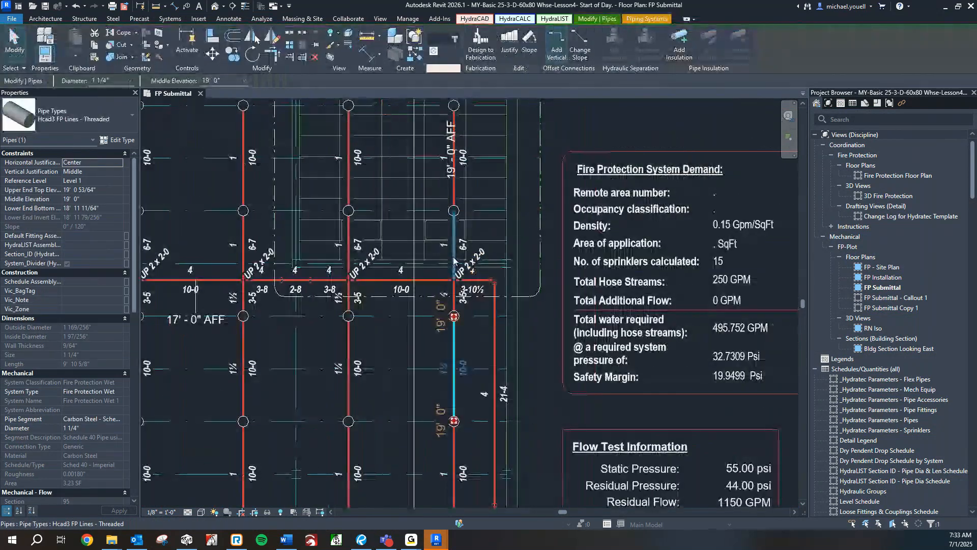
left_click(453, 246)
left_click(453, 383)
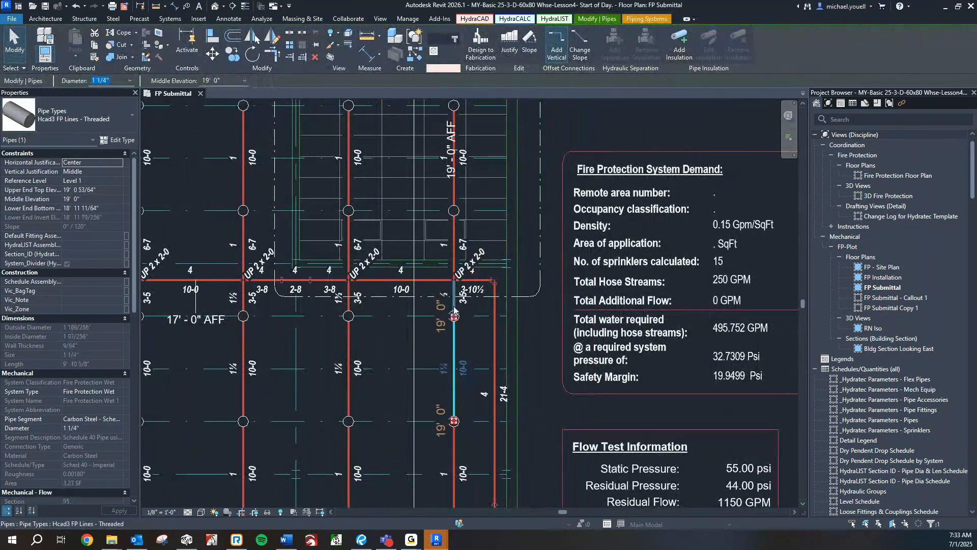
left_click(454, 307, "ctrl")
left_click(451, 253, "ctrl")
left_click(454, 196, "ctrl")
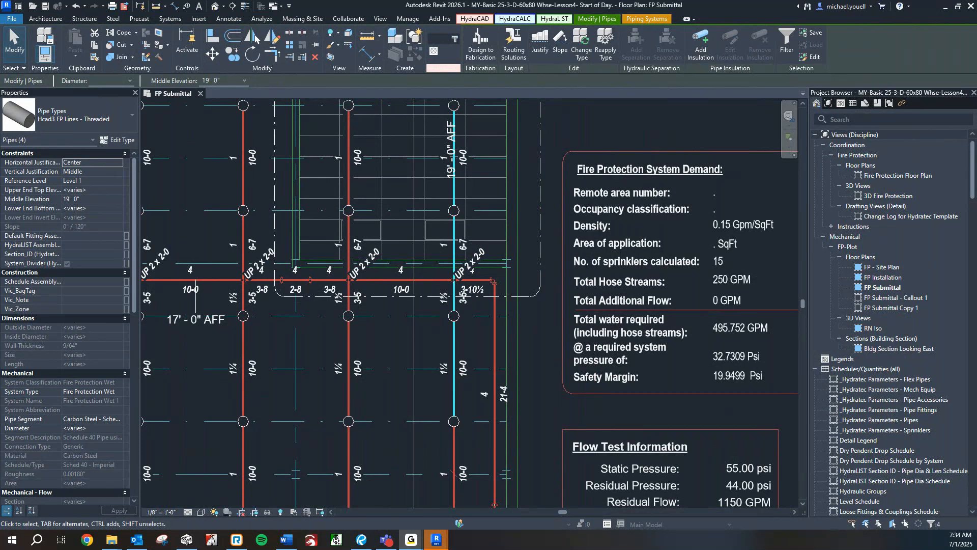
scroll(421, 283, "down", 1)
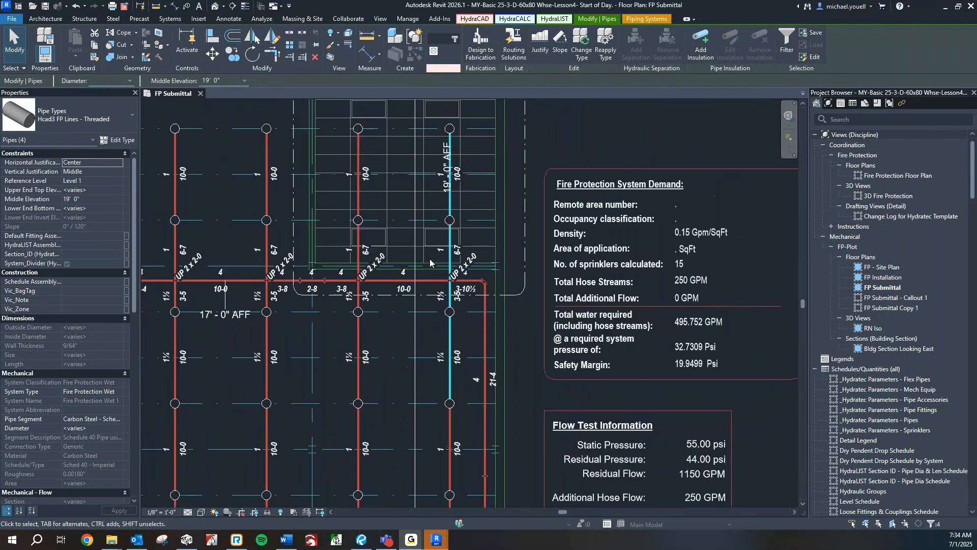
middle_click_drag(411, 365, 406, 353)
scroll(407, 352, "up", 1)
scroll(417, 369, "down", 1)
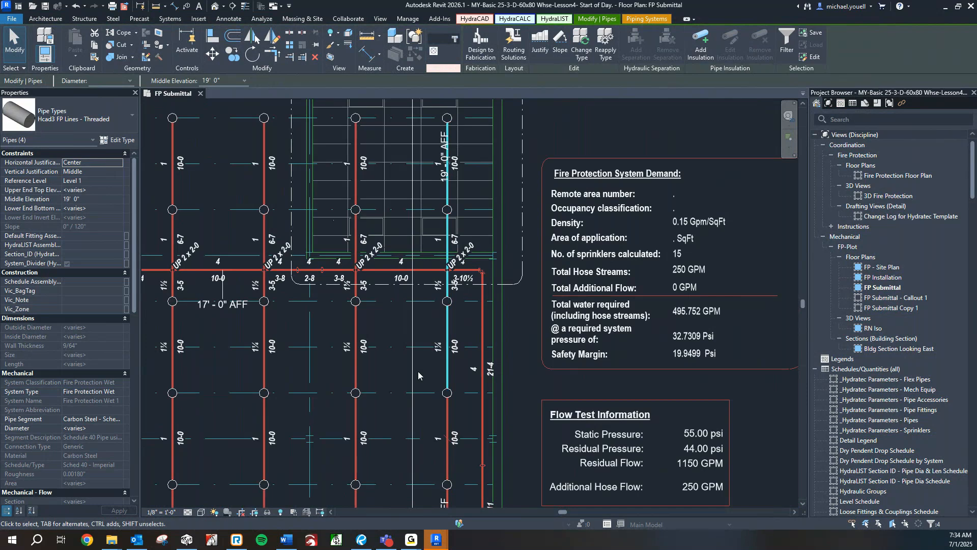
left_click(475, 18)
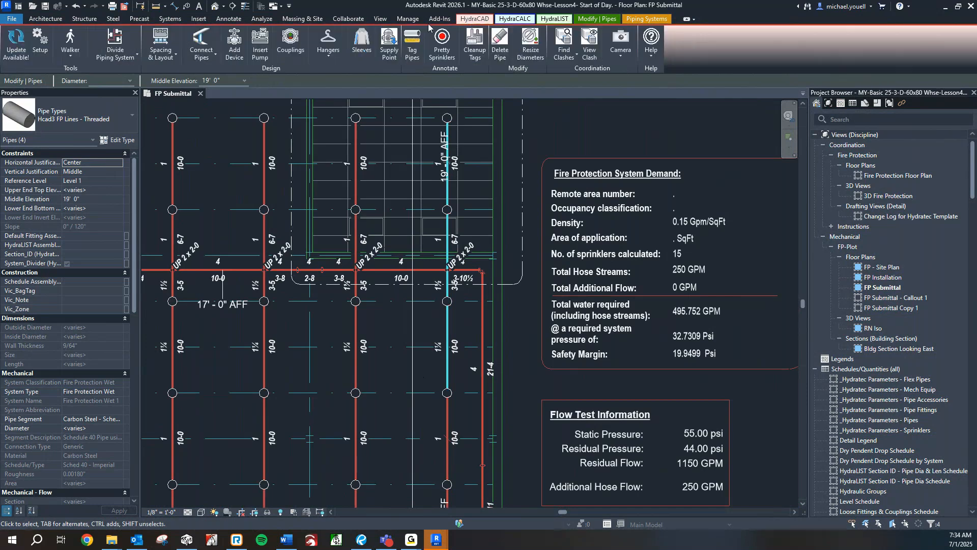
left_click(328, 40)
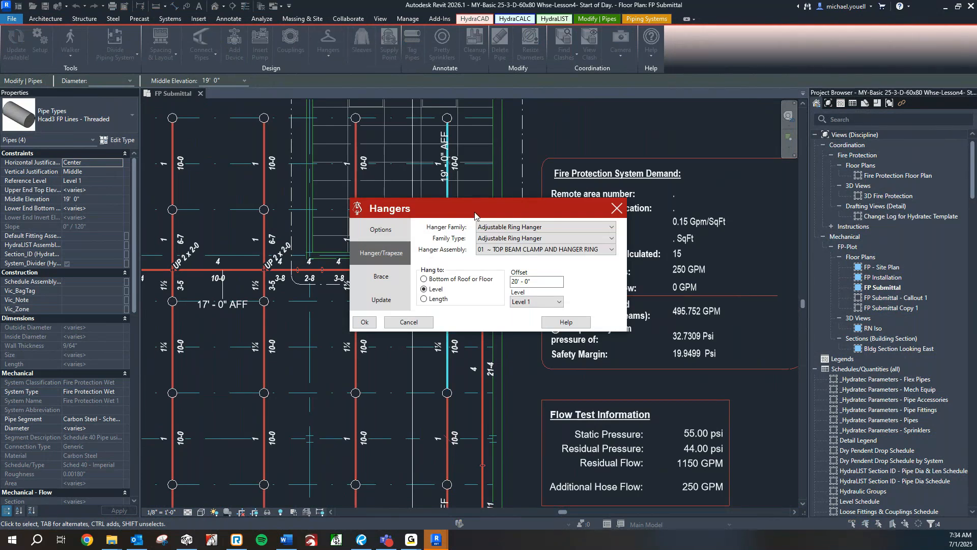
left_click_drag(475, 214, 607, 228)
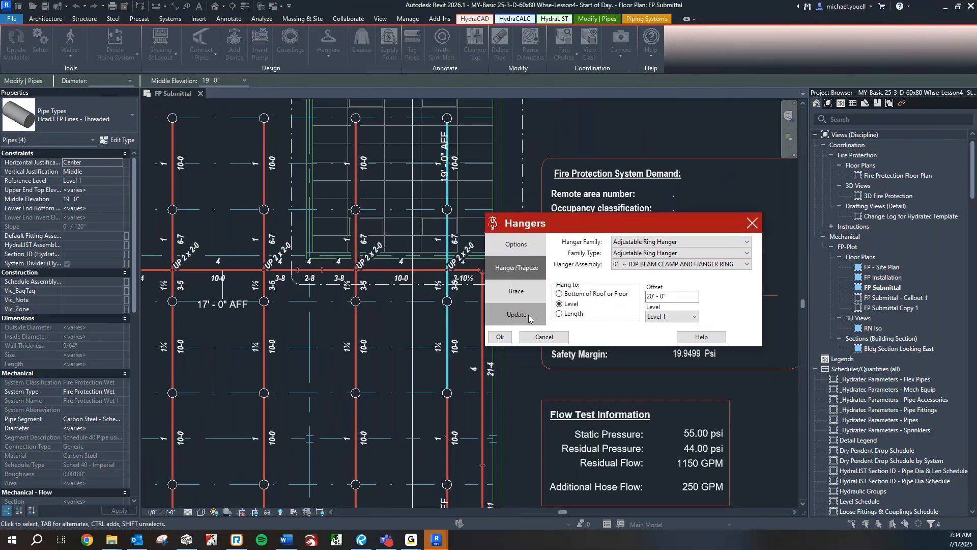
left_click(506, 336)
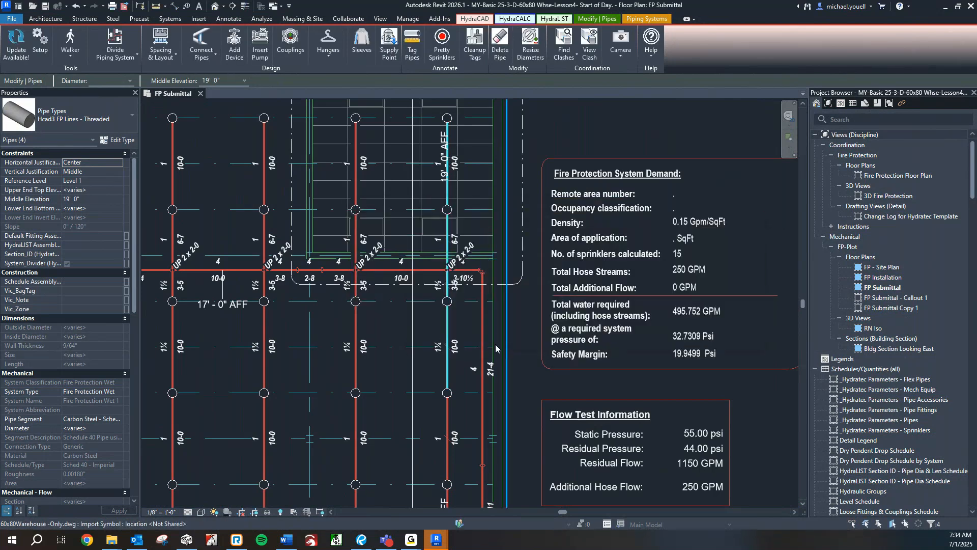
Examine the hangers along the selected pipes of the easternmost branch line, and clear the selection.
scroll(448, 158, "up", 5)
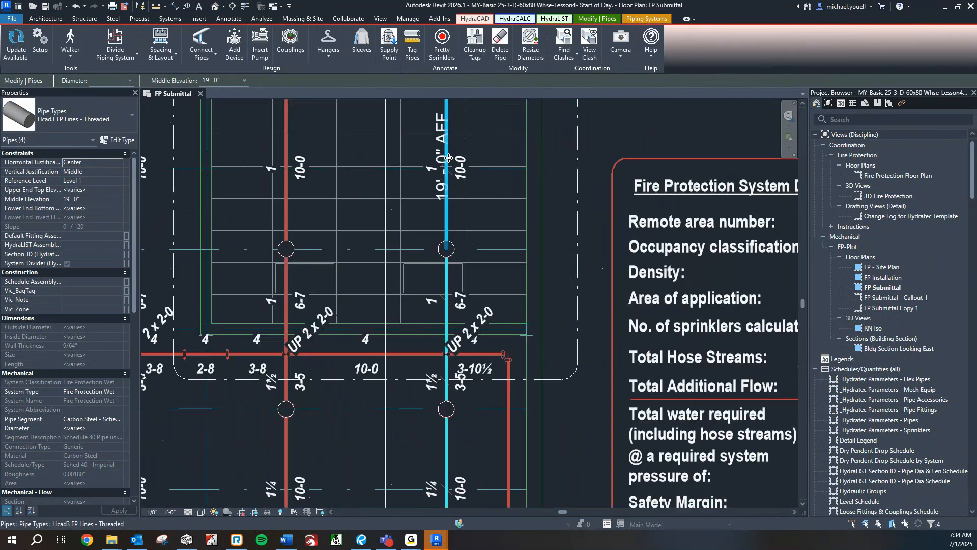
middle_click_drag(433, 331, 434, 241)
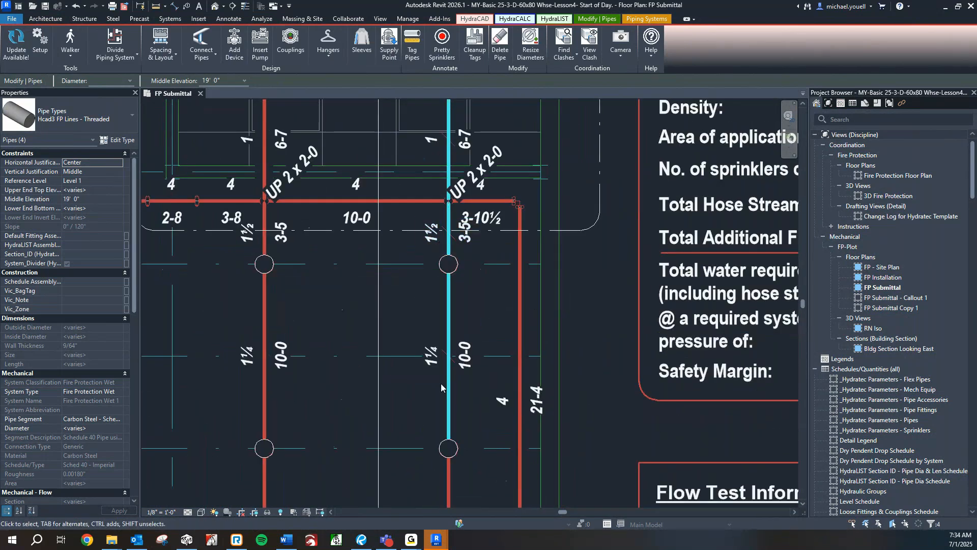
middle_click_drag(447, 383, 445, 329)
scroll(445, 330, "down", 1)
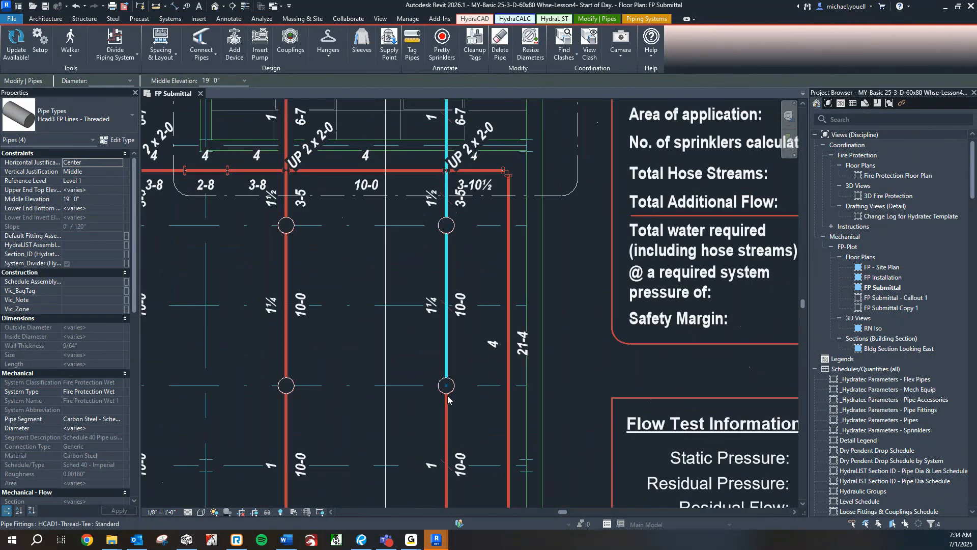
middle_click_drag(452, 204, 450, 306)
middle_click_drag(453, 257, 452, 425)
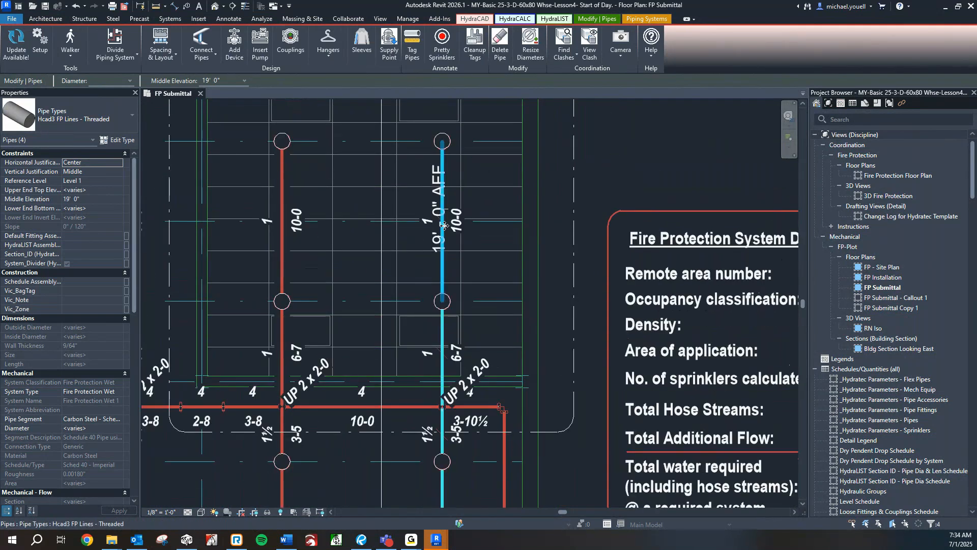
scroll(442, 369, "up", 1)
scroll(486, 297, "down", 1)
scroll(487, 297, "down", 1)
middle_click_drag(504, 463, 463, 308)
scroll(472, 301, "down", 2)
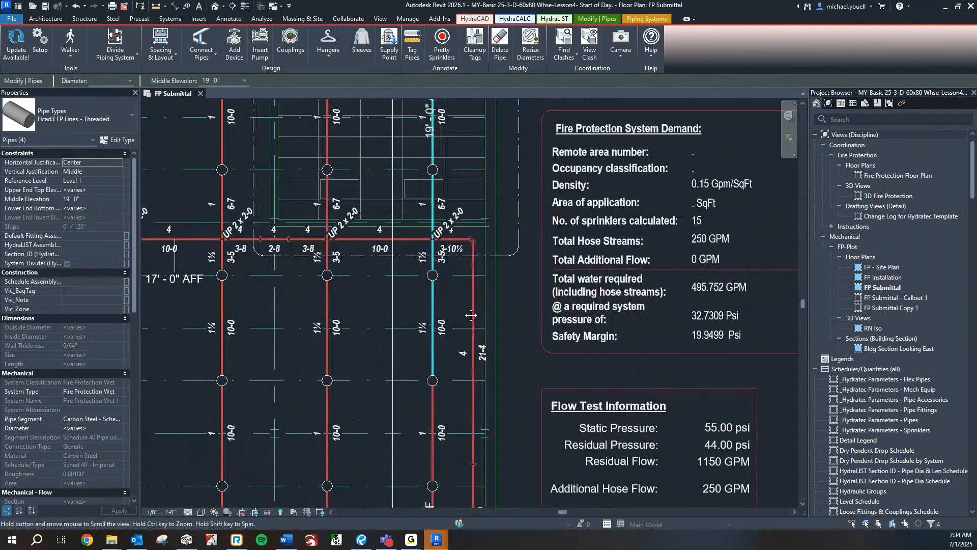
left_click(464, 308)
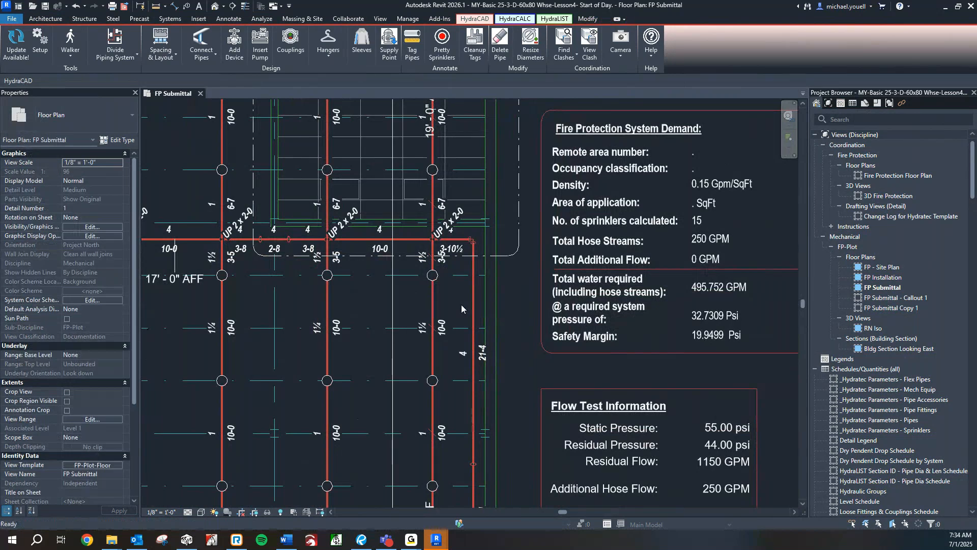
middle_click_drag(456, 295, 424, 344)
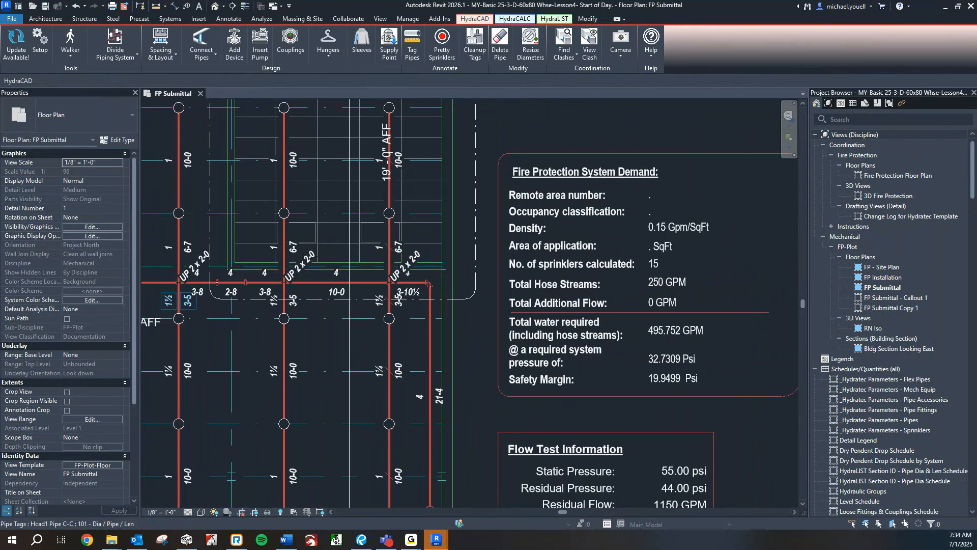
Switch to Bluebeam Revu to view page 10 of the lesson PDF, and return to Revit.
left_click(336, 540)
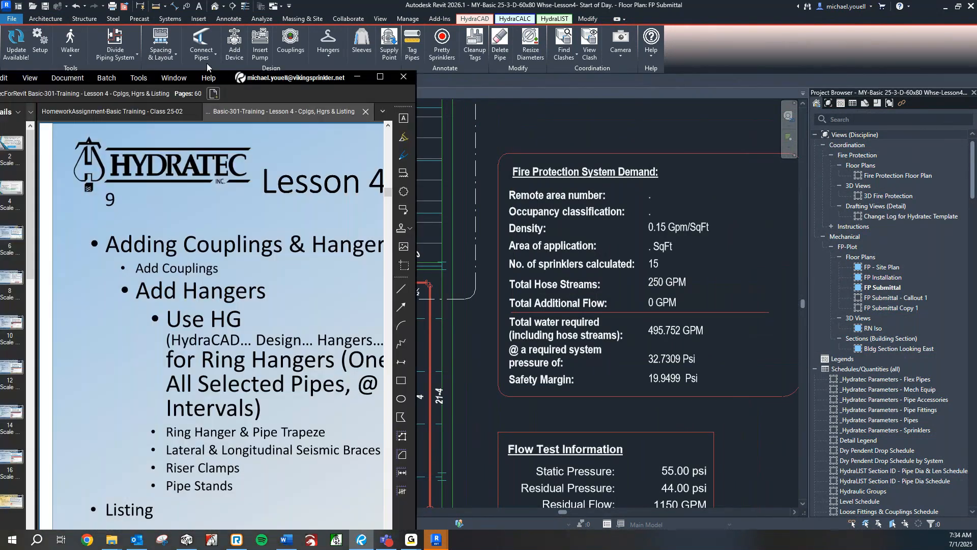
left_click(82, 253)
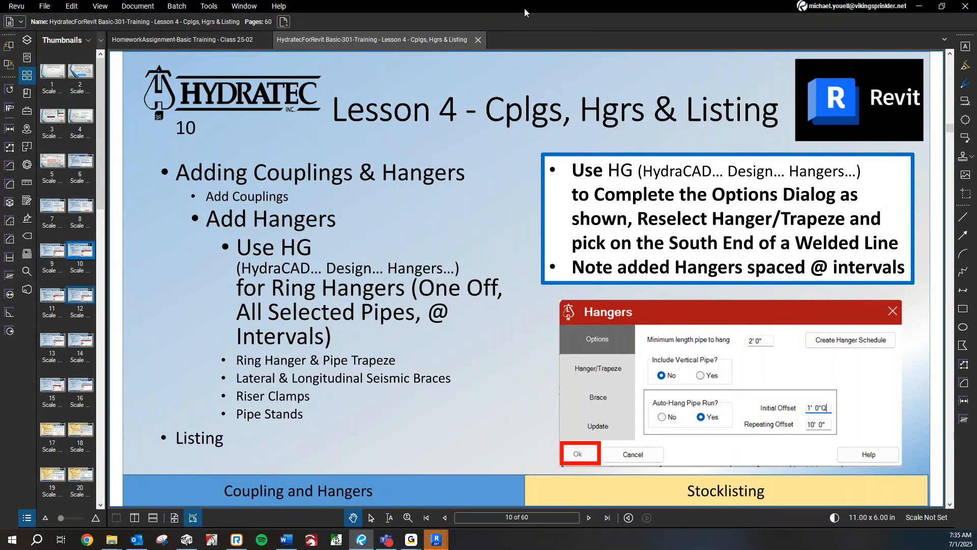
key("alt+Tab")
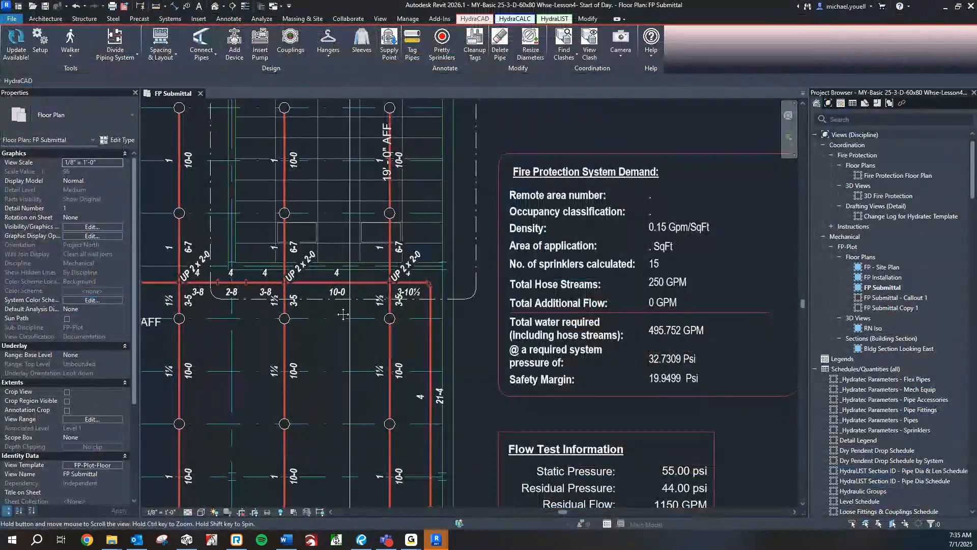
Start the Hangers command and set a 2' minimum pipe length and auto-hang pipe run with 0'-6" initial and 10' repeating offsets.
middle_click_drag(343, 314, 409, 285)
scroll(362, 318, "down", 1)
middle_click_drag(385, 332, 416, 285)
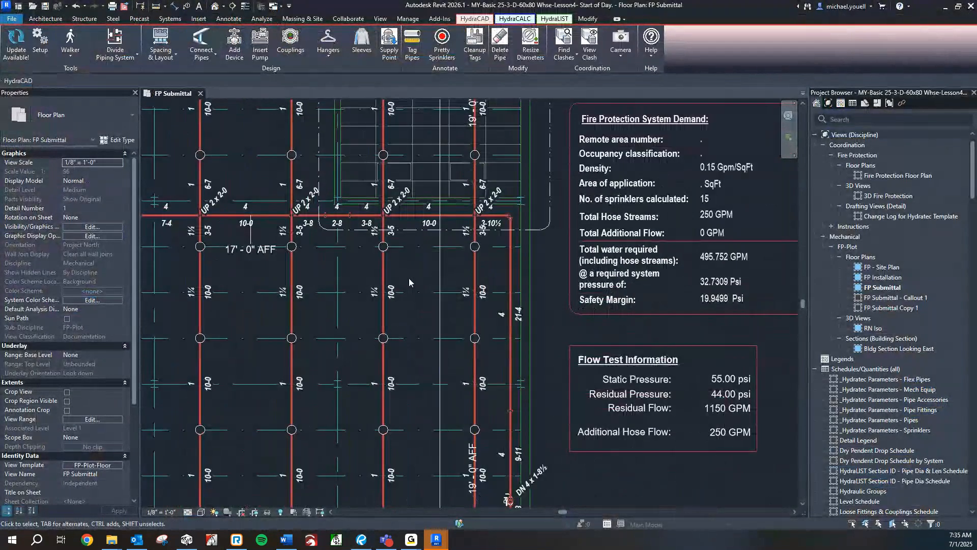
scroll(419, 290, "down", 1)
middle_click_drag(420, 293, 430, 285)
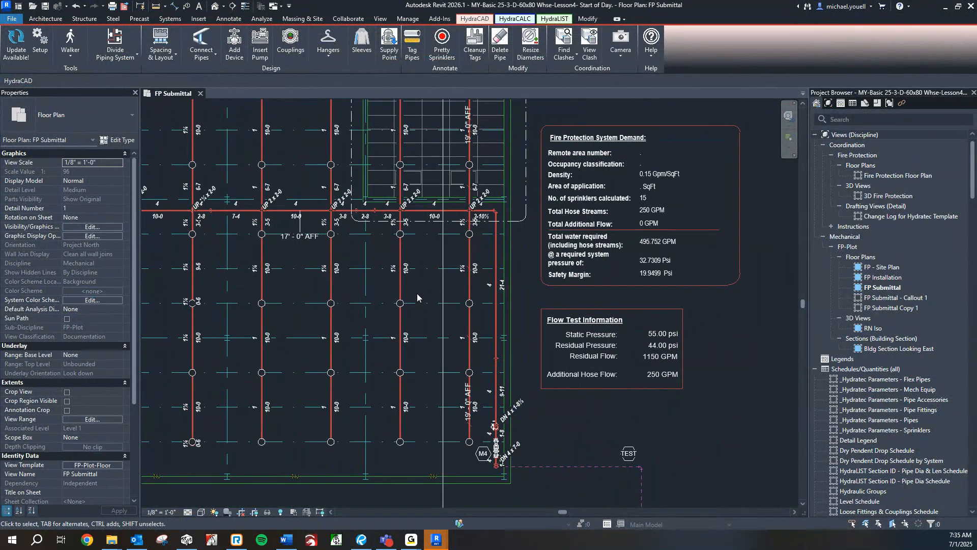
left_click(326, 37)
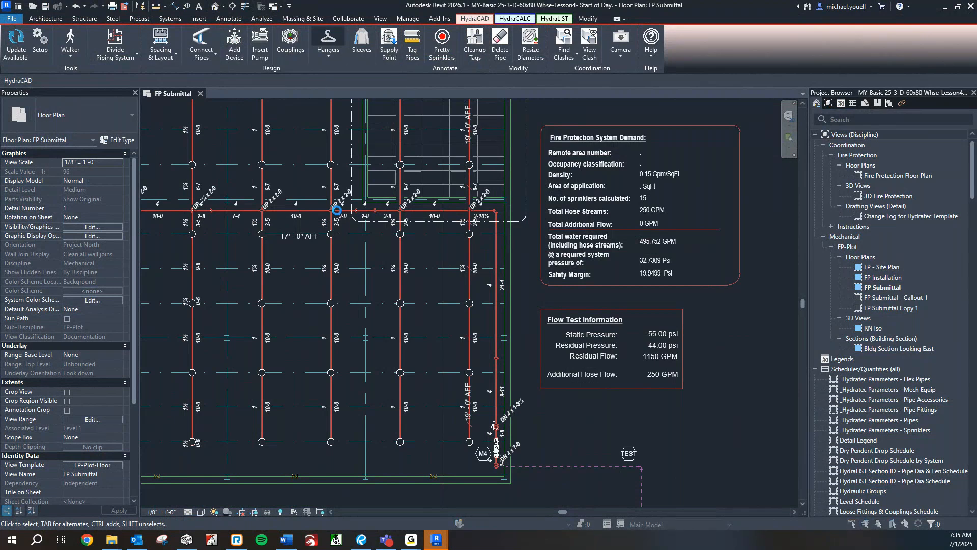
left_click(368, 229)
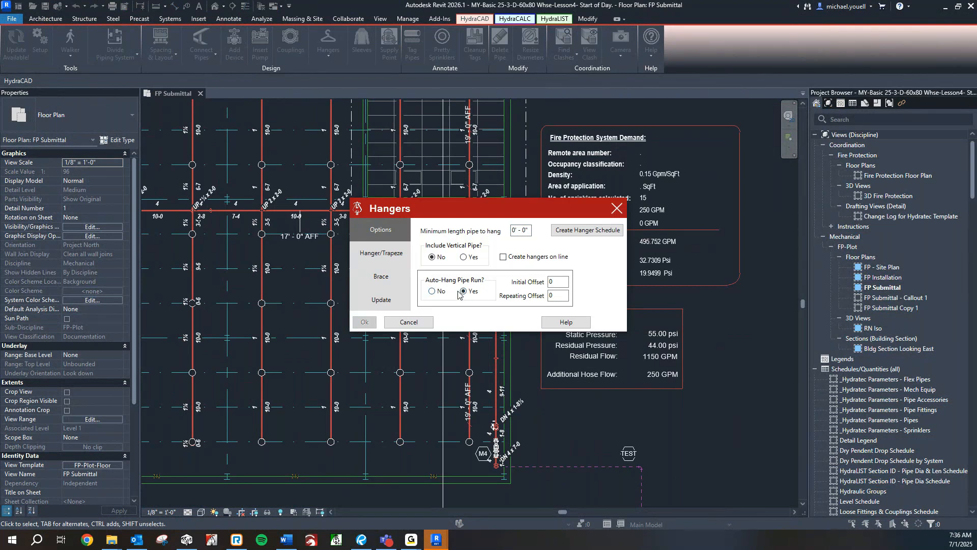
left_click(524, 234)
type("2")
left_click(559, 280)
left_click(561, 297)
key("BackSpace")
type("10")
left_click(550, 282)
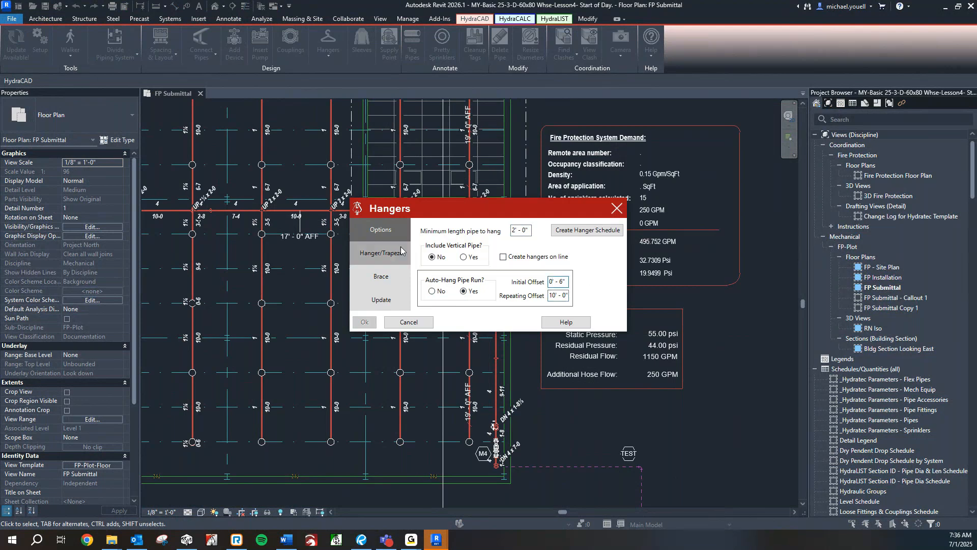
Place adjustable ring hangers at intervals from the south end of the second branch line from the east, hung to Level 1 with a 20'-0" offset.
left_click(388, 259)
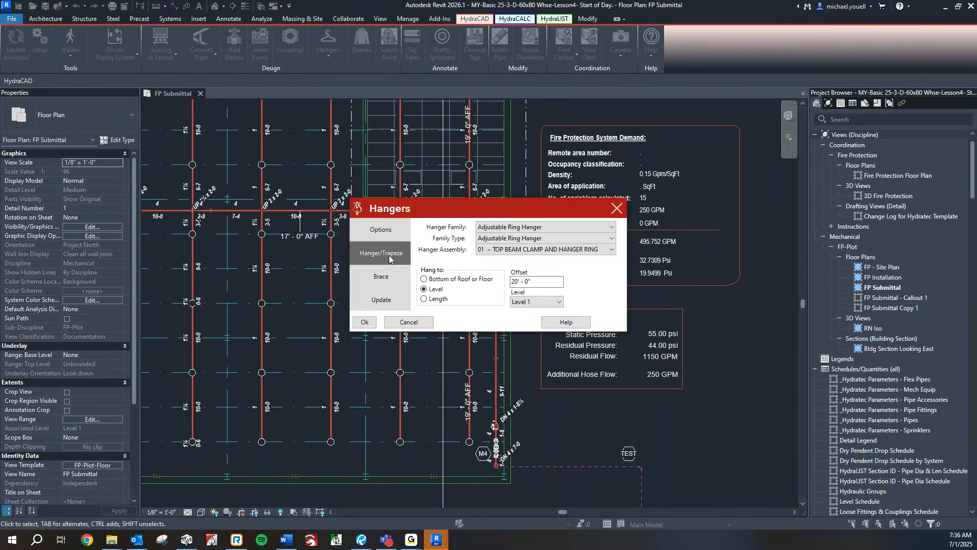
left_click(364, 323)
middle_click_drag(391, 332, 406, 327)
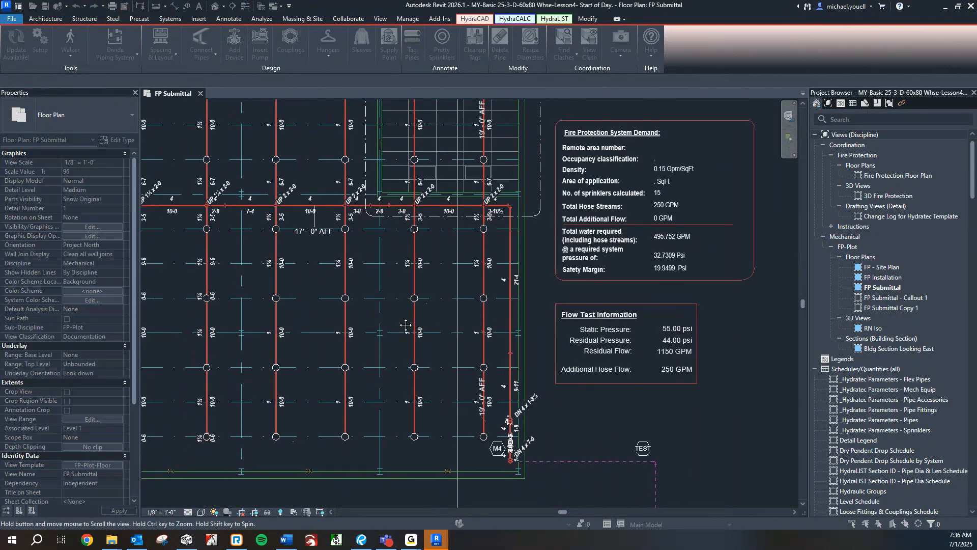
left_click(415, 414)
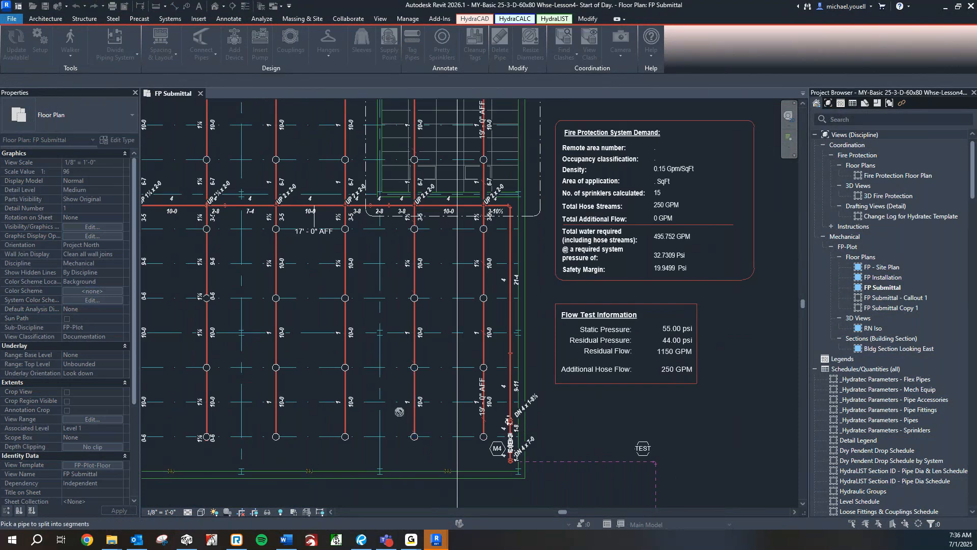
Examine the hanger spacing along the second branch line from the east, inspect a hanger near its north end, and clear the selection.
scroll(403, 438, "up", 2)
scroll(411, 433, "up", 1)
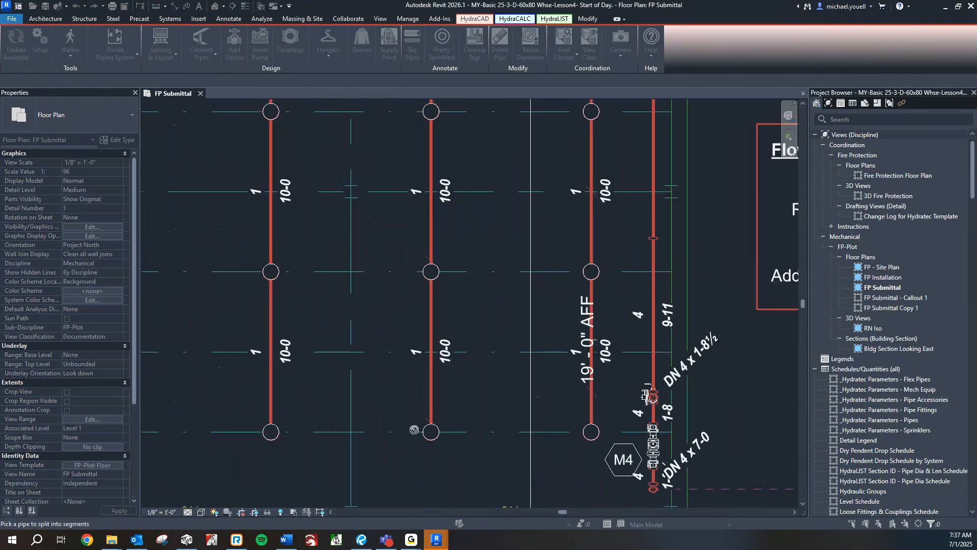
middle_click_drag(416, 401, 416, 419)
middle_click_drag(424, 281, 424, 379)
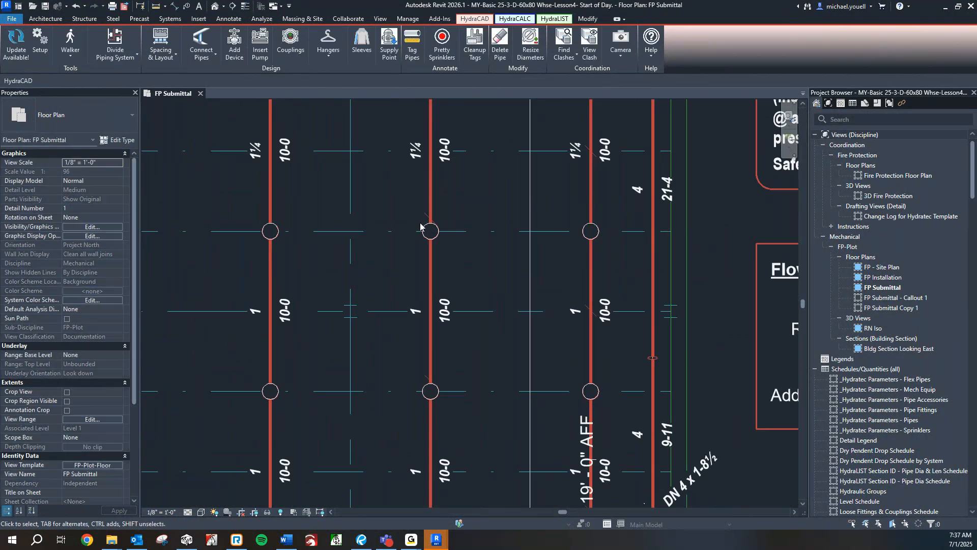
scroll(422, 225, "down", 2)
middle_click_drag(400, 145, 400, 353)
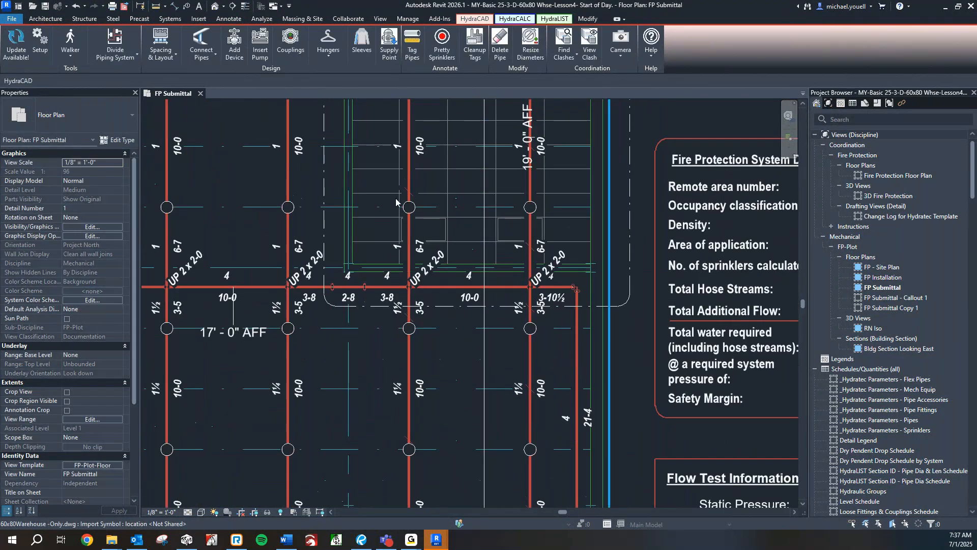
middle_click_drag(393, 108, 386, 210)
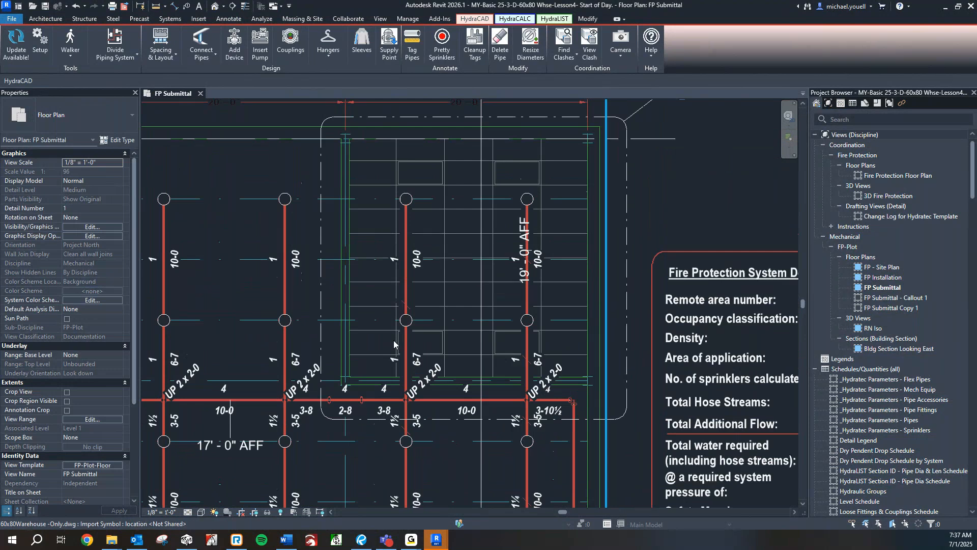
scroll(400, 371, "down", 1)
middle_click_drag(400, 372, 391, 281)
middle_click_drag(399, 426, 392, 231)
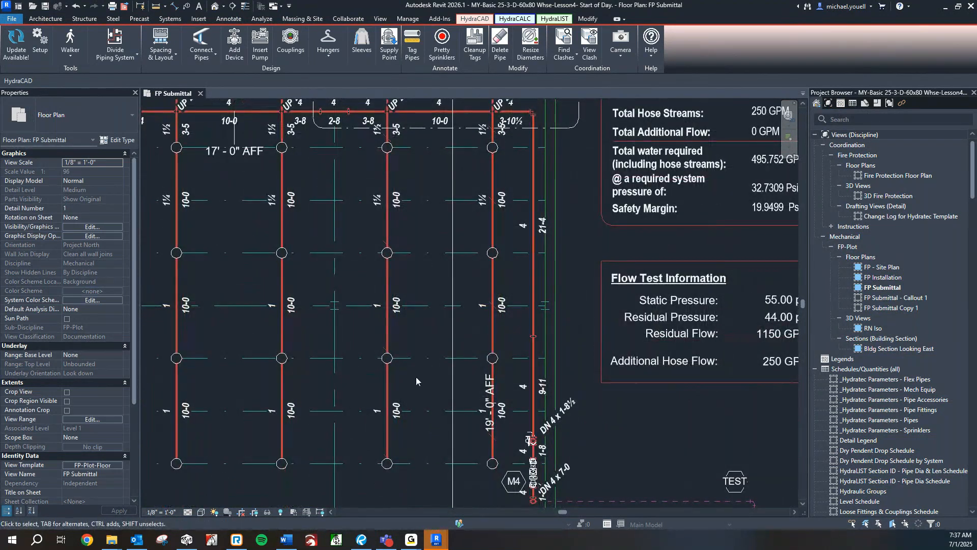
scroll(419, 315, "down", 1)
middle_click_drag(419, 315, 440, 414)
middle_click_drag(444, 270, 442, 324)
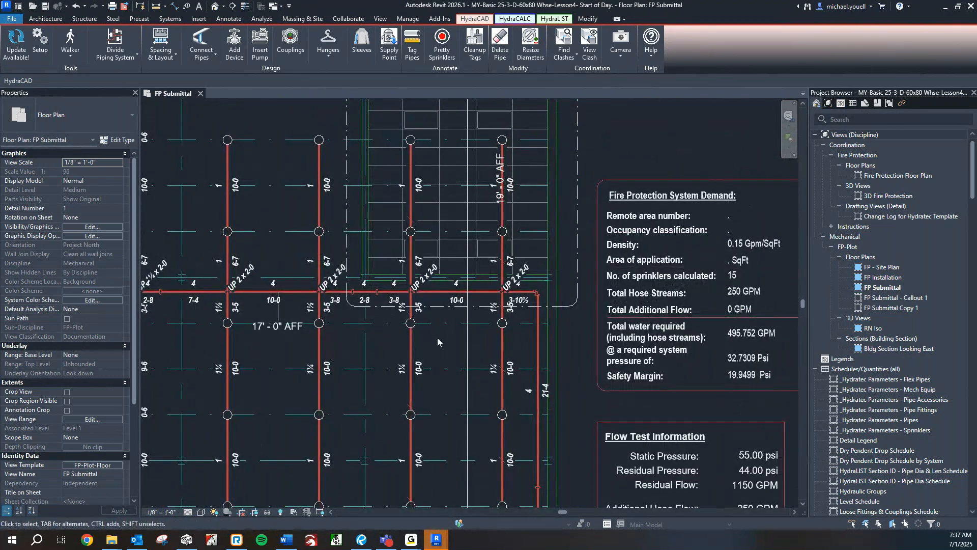
scroll(421, 231, "up", 2)
middle_click_drag(421, 232, 418, 290)
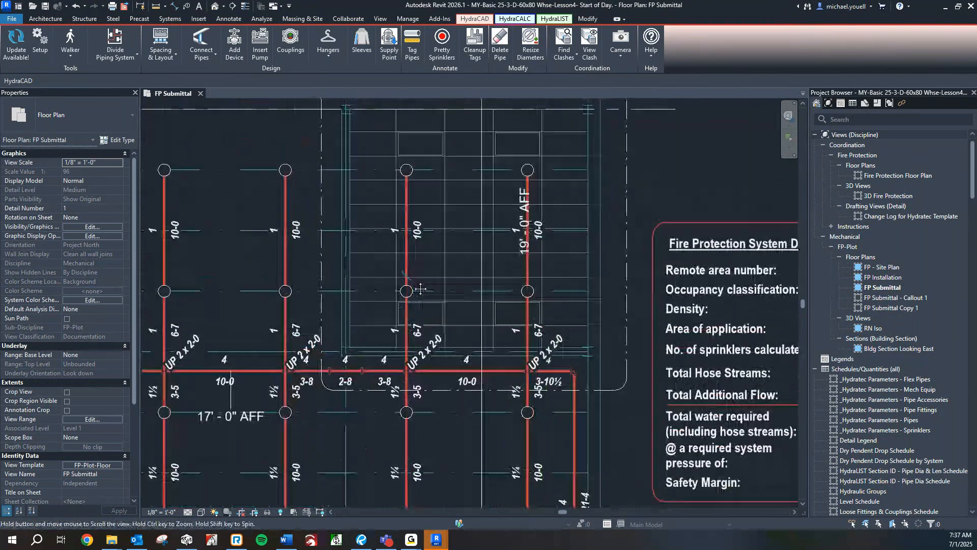
left_click(413, 284)
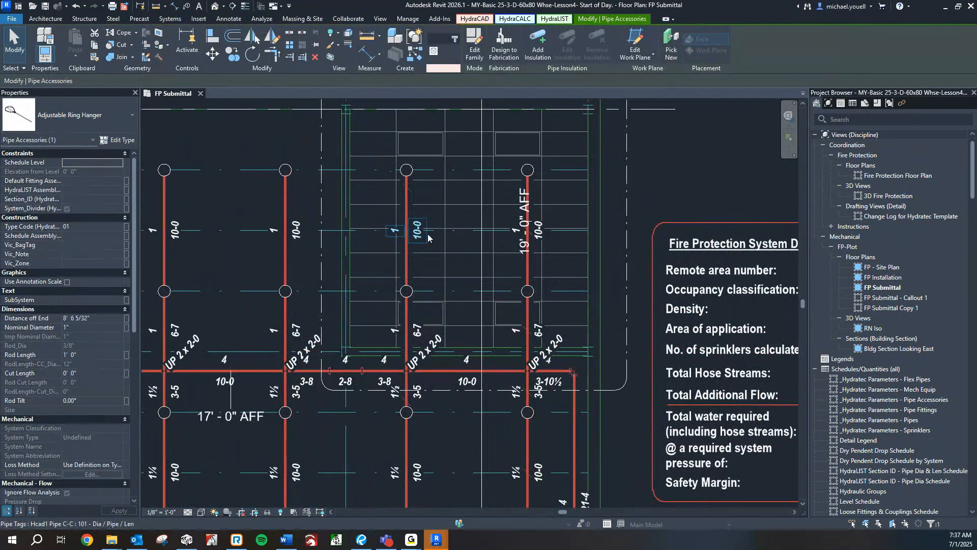
left_click(434, 269)
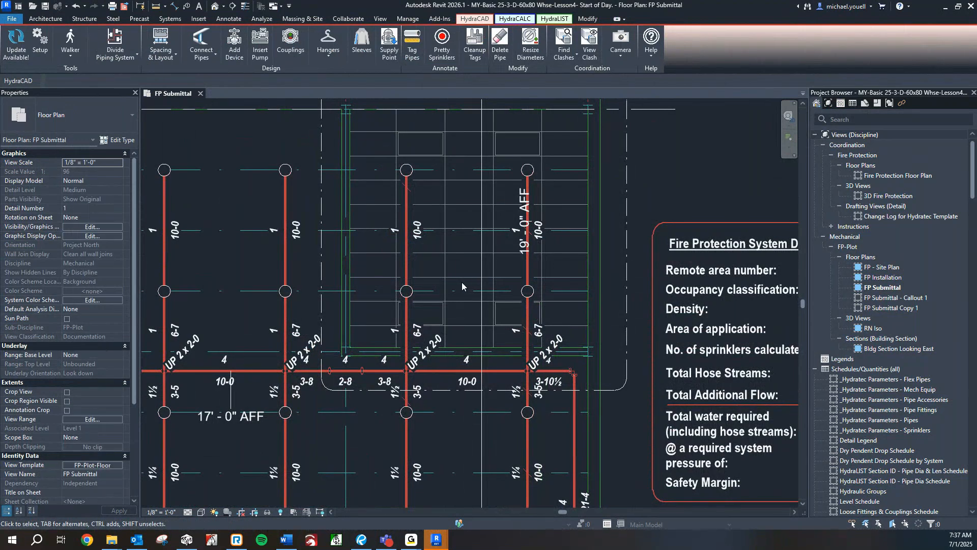
middle_click_drag(463, 430, 452, 399)
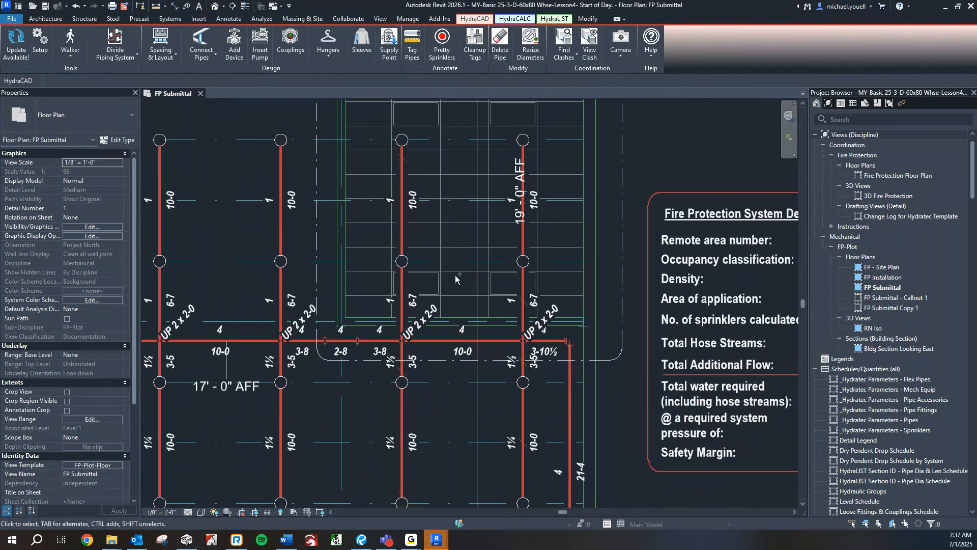
middle_click_drag(456, 203, 461, 235)
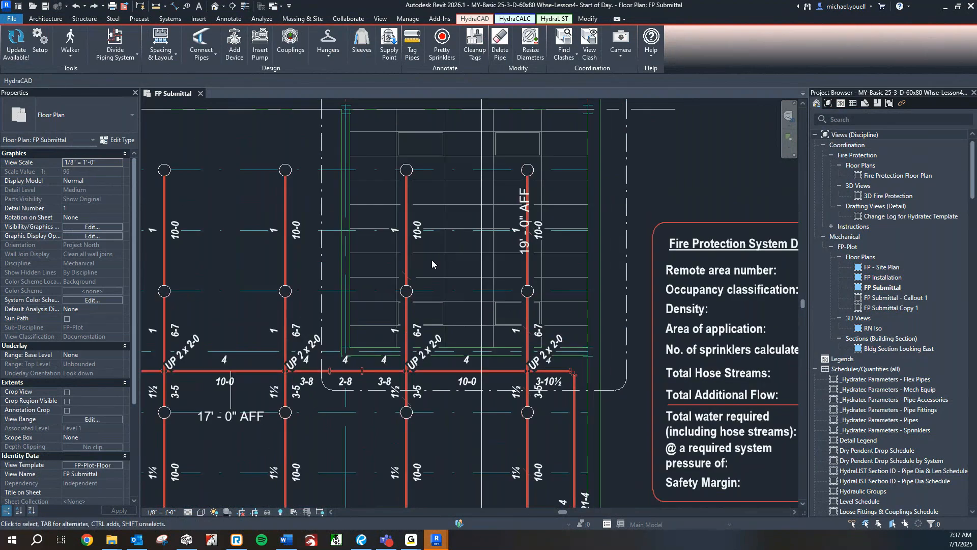
Switch to Bluebeam Revu and view page 11 of the lesson PDF about creating hangers on detail lines.
left_click(362, 538)
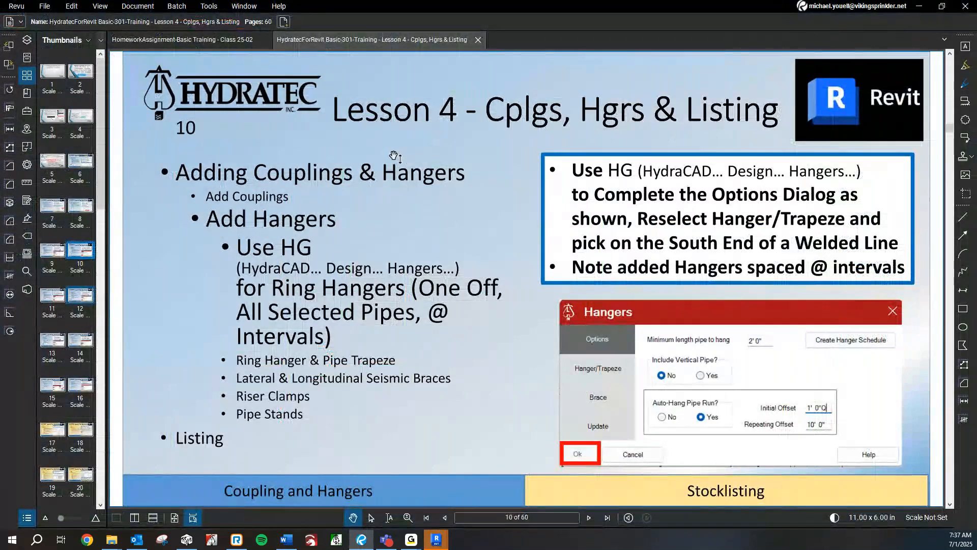
scroll(153, 278, "down", 1)
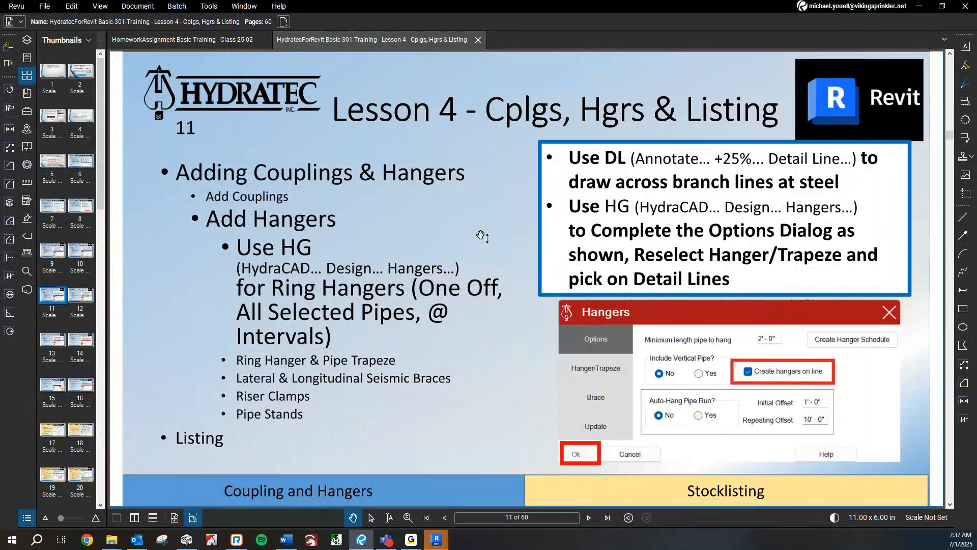
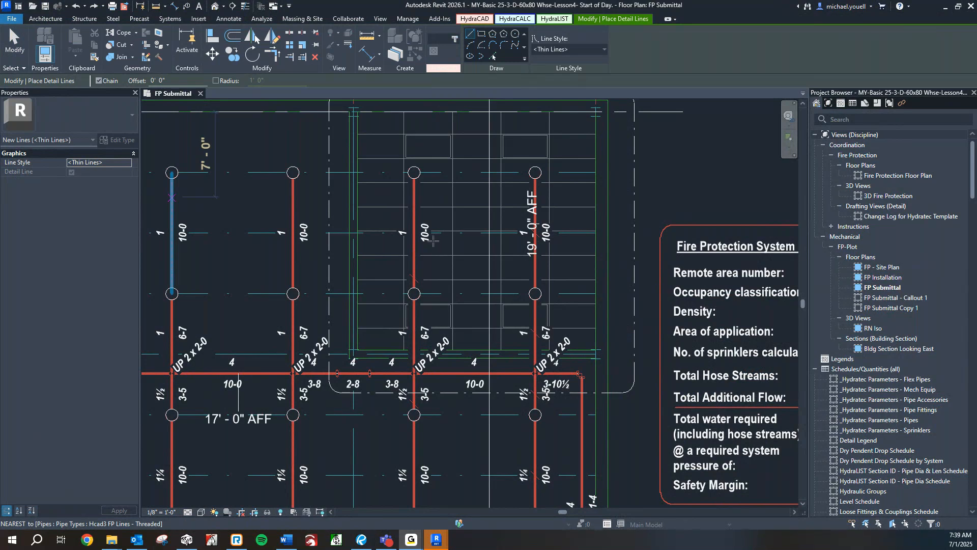
Draw a horizontal thin detail line about 67' long from grid D westward across the branch lines, along the H1 tag row.
middle_click_drag(465, 228, 503, 237)
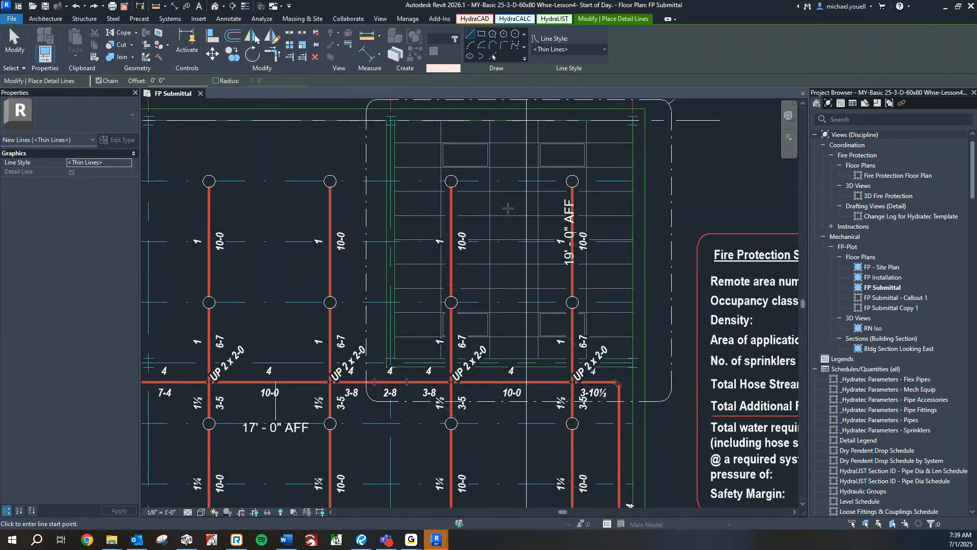
middle_click_drag(508, 206, 523, 204)
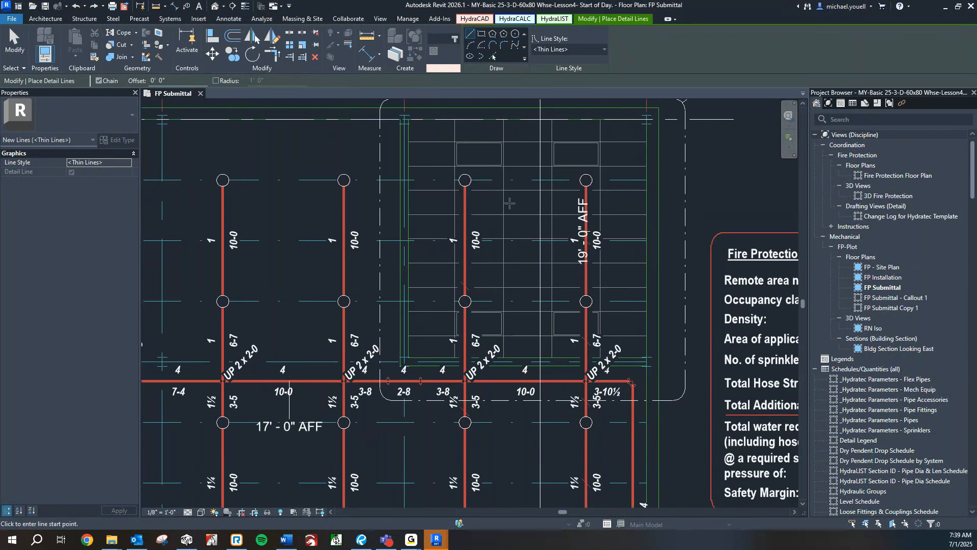
scroll(499, 214, "down", 5)
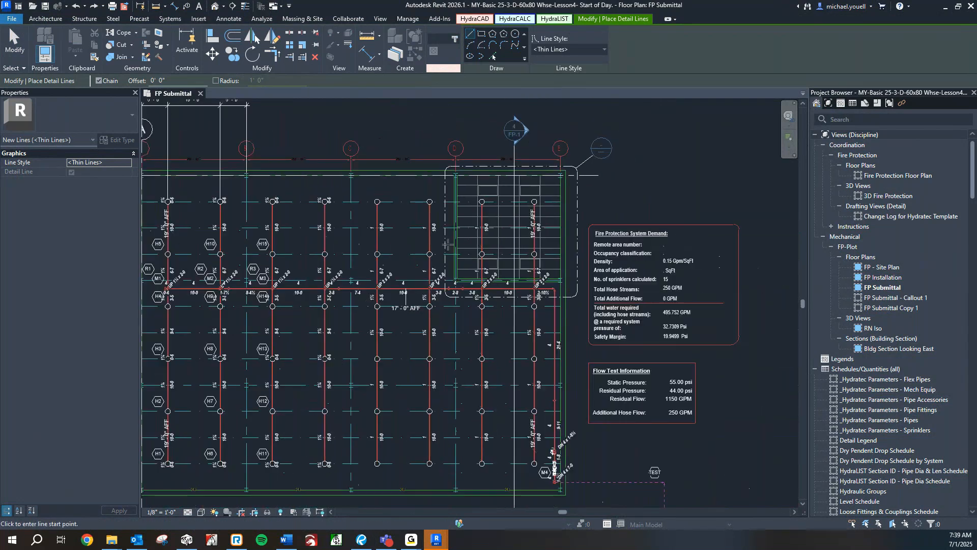
middle_click_drag(458, 232, 525, 227)
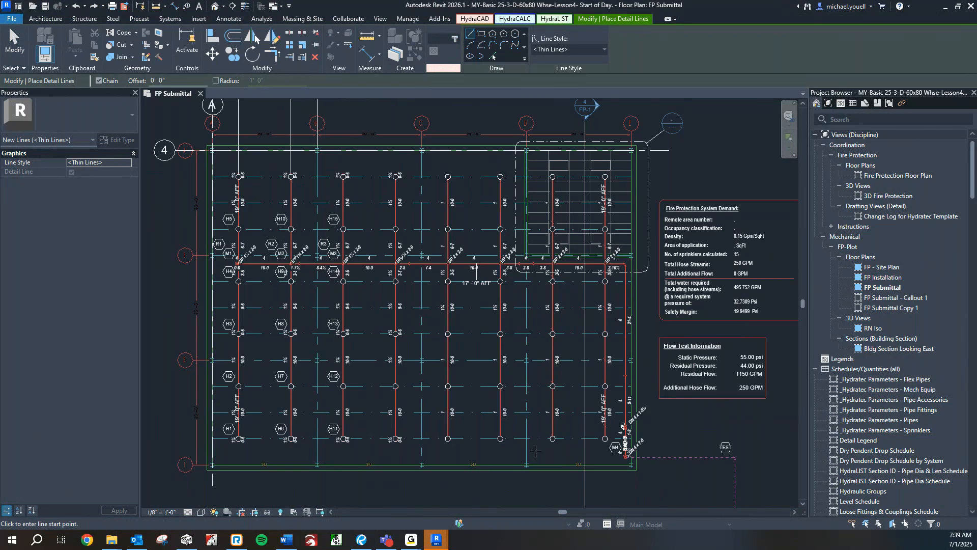
left_click(528, 427)
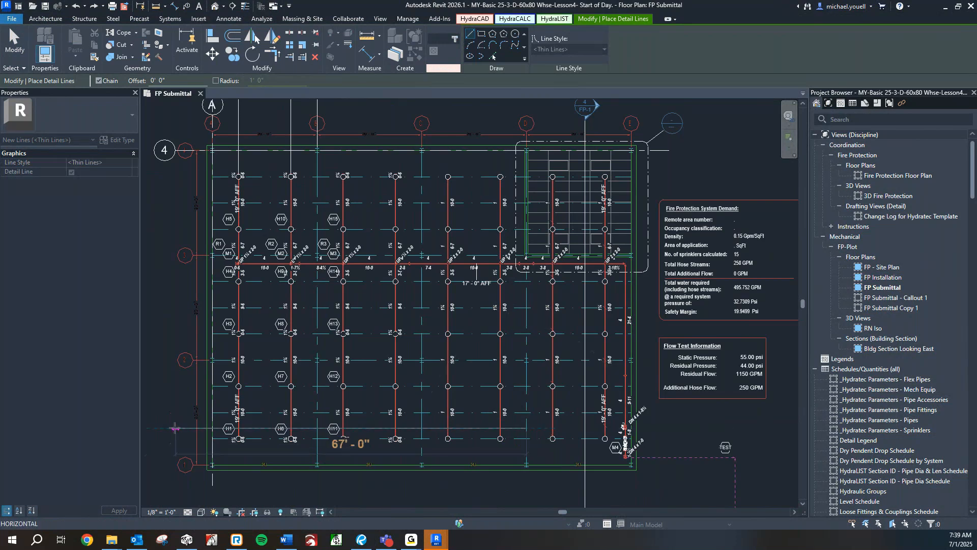
left_click(175, 428)
key("Escape")
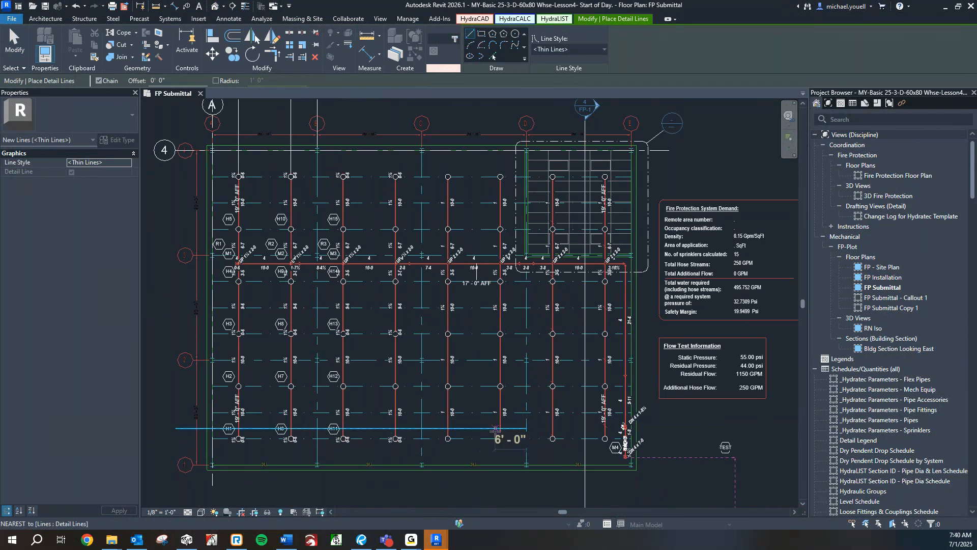
Draw two more horizontal detail lines across the six western branch lines, along the H2 and H3 tag rows.
left_click(526, 428)
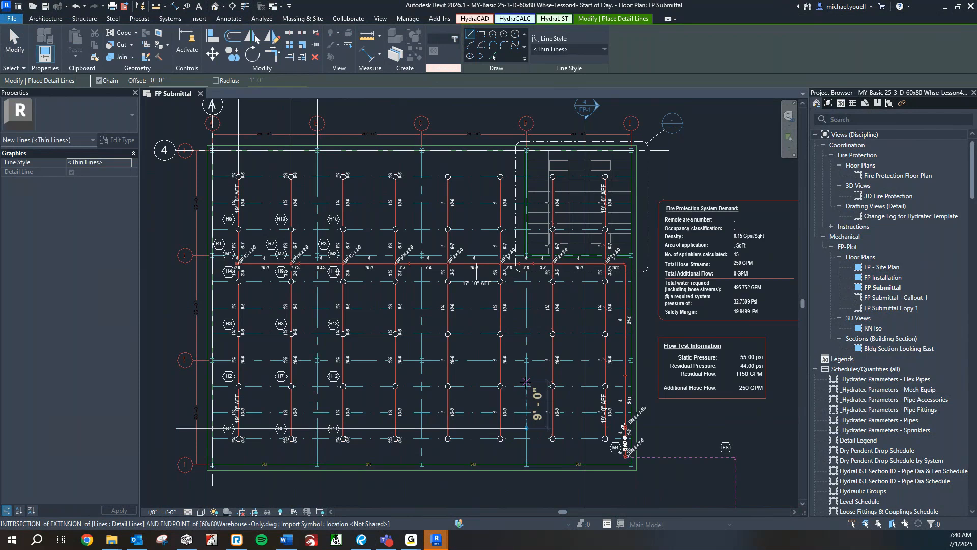
left_click(526, 379)
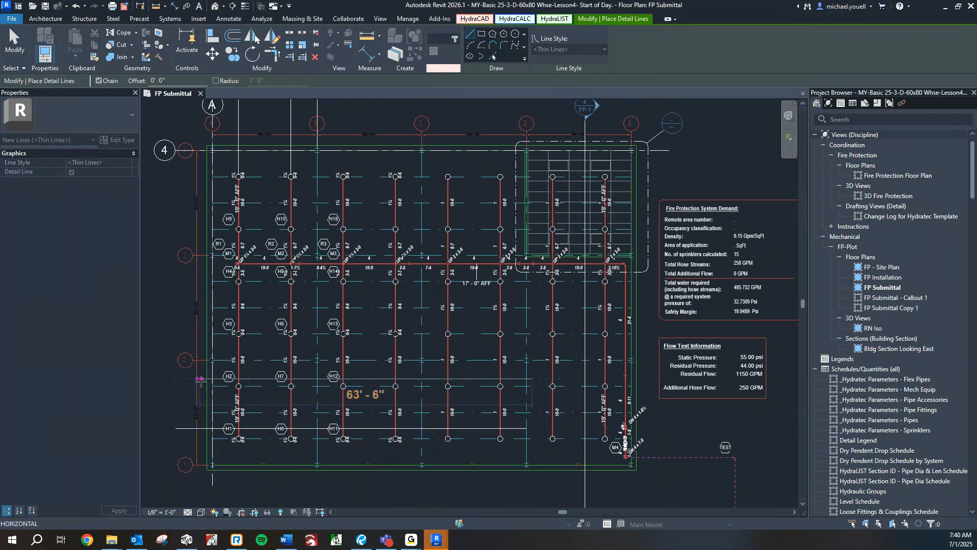
left_click(184, 379)
key("Escape")
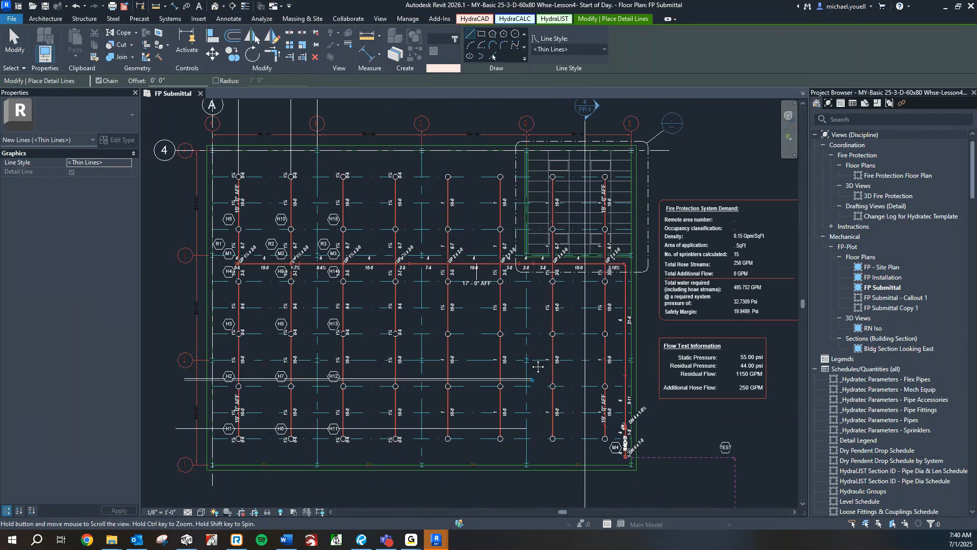
middle_click_drag(538, 366, 534, 376)
left_click(512, 336)
left_click(146, 334)
scroll(508, 288, "up", 2)
key("Escape")
Draw horizontal detail lines across the six western branch lines along the H4 and H5 tag rows.
left_click(512, 287)
middle_click_drag(273, 304, 634, 294)
left_click(427, 277)
scroll(524, 275, "down", 1)
middle_click_drag(524, 276, 324, 327)
key("Escape")
left_click(621, 265)
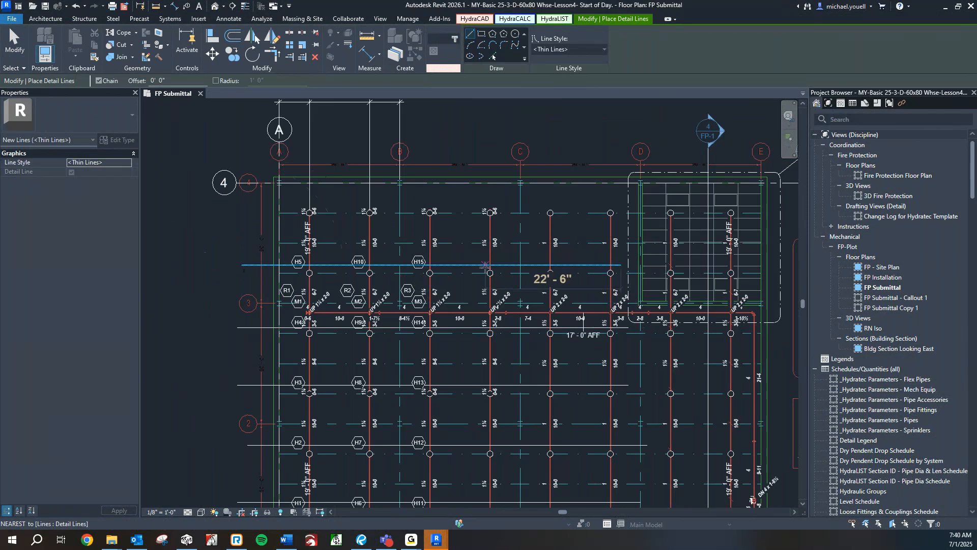
Draw a final horizontal detail line just below the northernmost sprinklers, across the six western branch lines, and finish the Detail Line command.
left_click(614, 218)
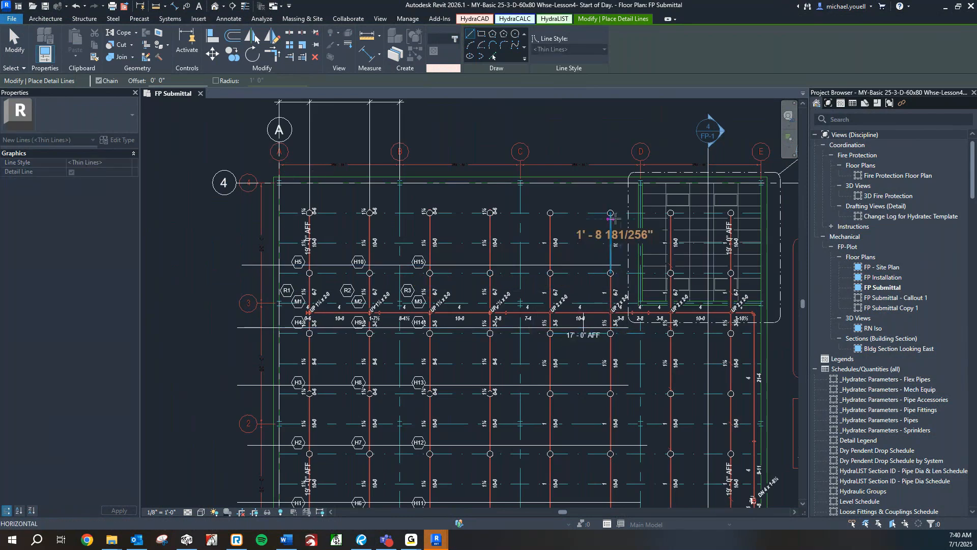
left_click(242, 218)
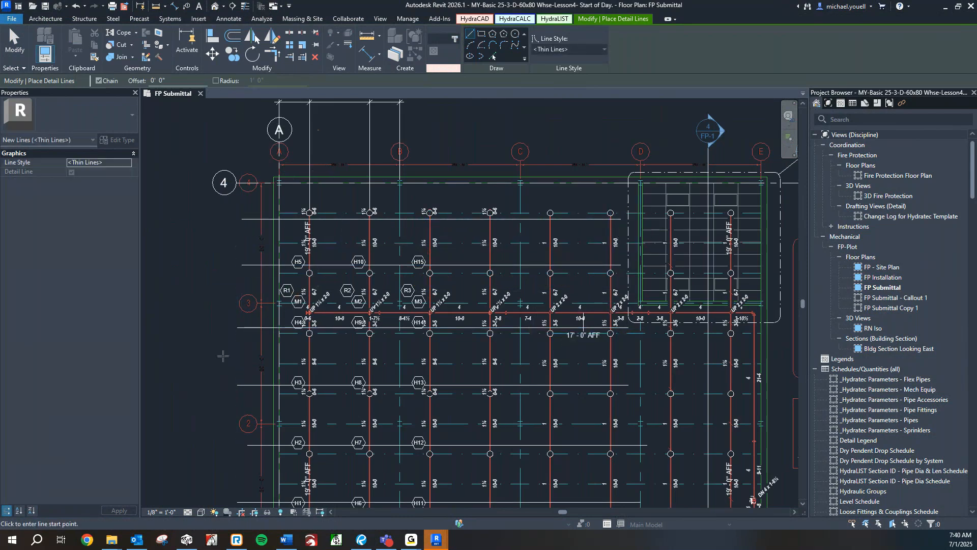
key("Escape")
key("Escape")
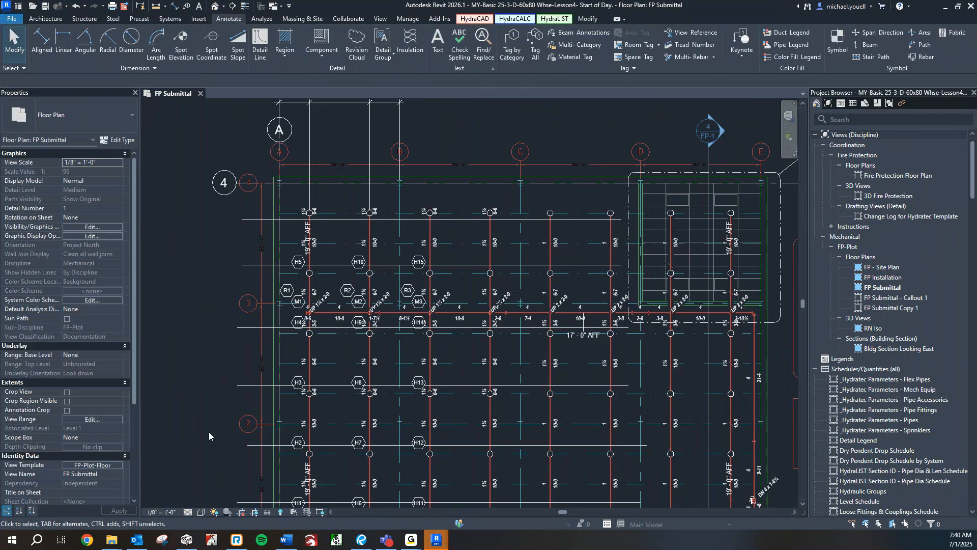
Configure the Hangers tool to create adjustable ring hangers on a line, with auto-hang off, hung to Level 1 at a 20'-0" offset.
scroll(210, 427, "down", 2)
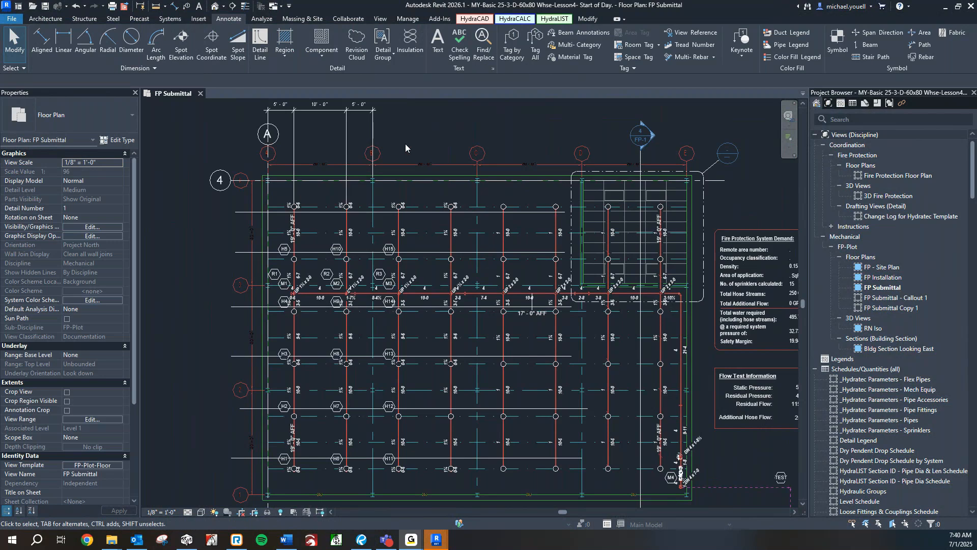
left_click(474, 22)
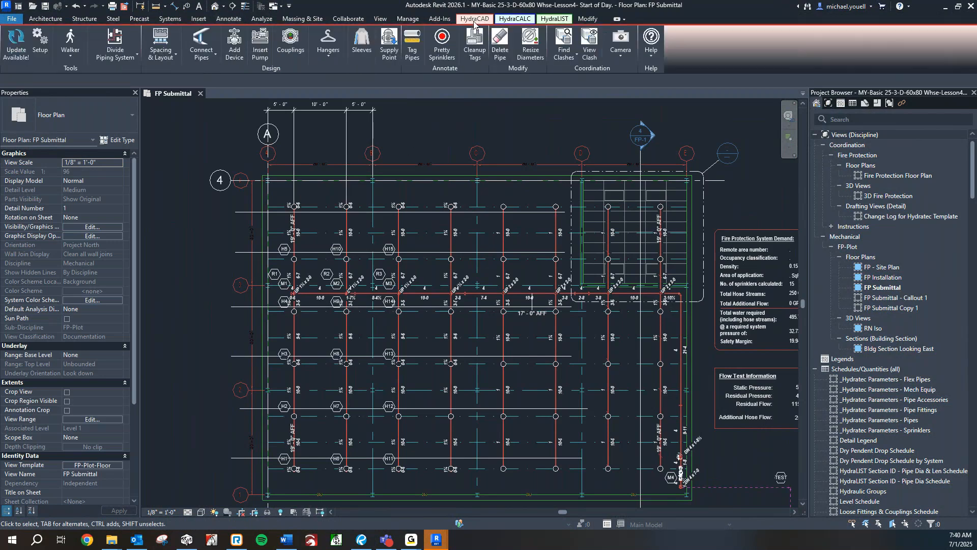
left_click(328, 40)
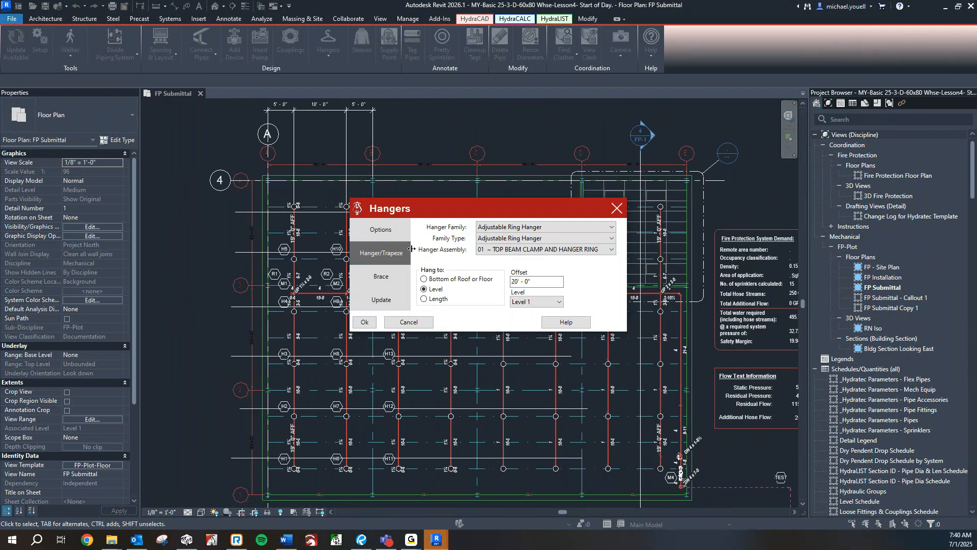
left_click(403, 234)
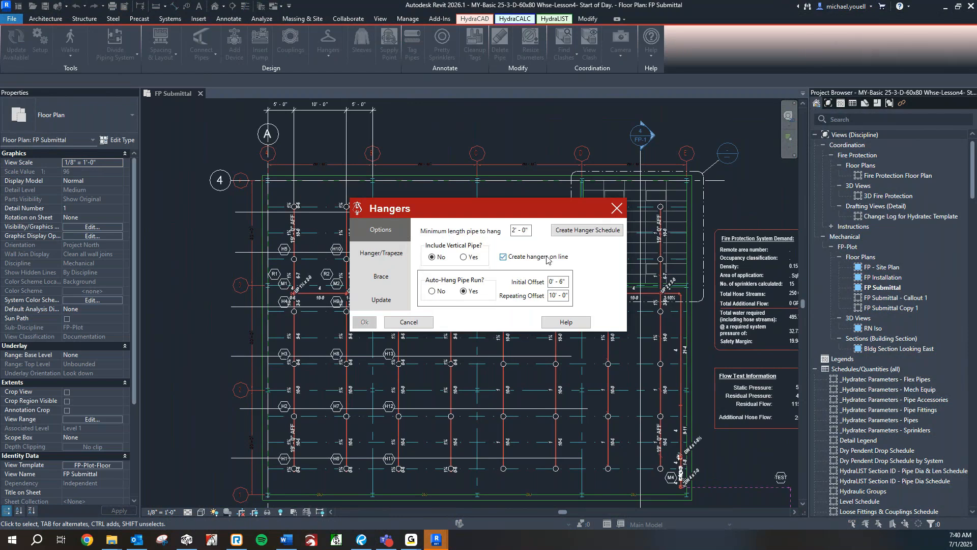
left_click(437, 292)
left_click(389, 257)
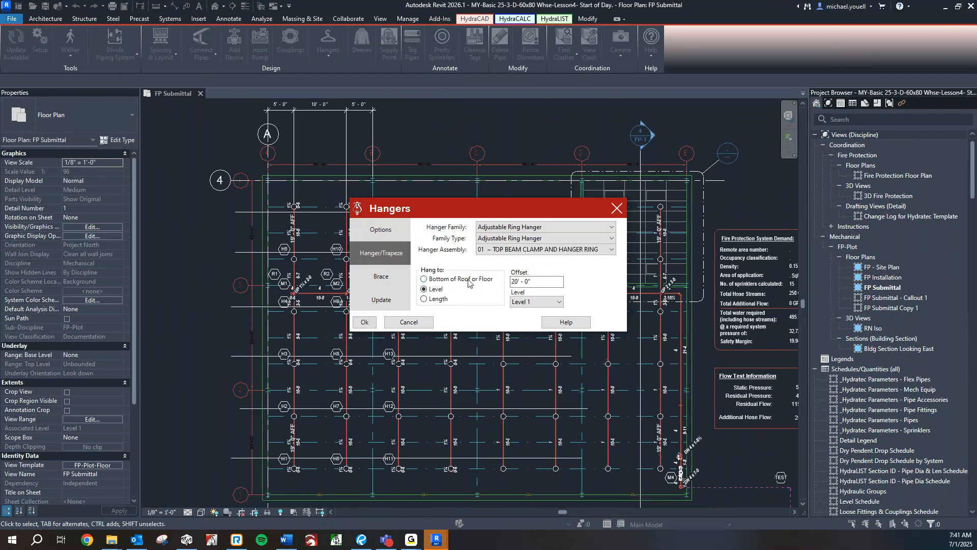
left_click(364, 322)
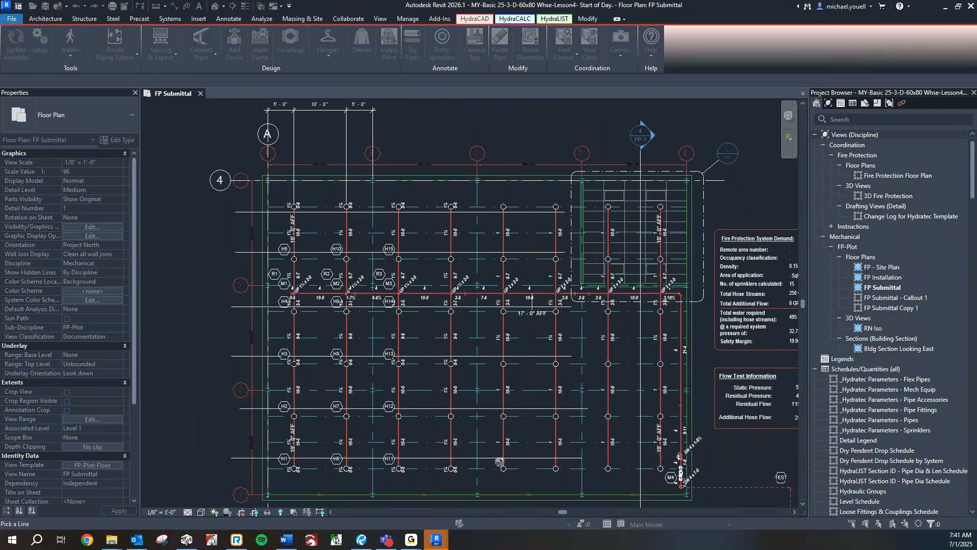
Place adjustable ring hangers on the branch lines using the horizontal detail lines that cross them, and end the command.
scroll(500, 461, "up", 2)
middle_click_drag(364, 451, 461, 447)
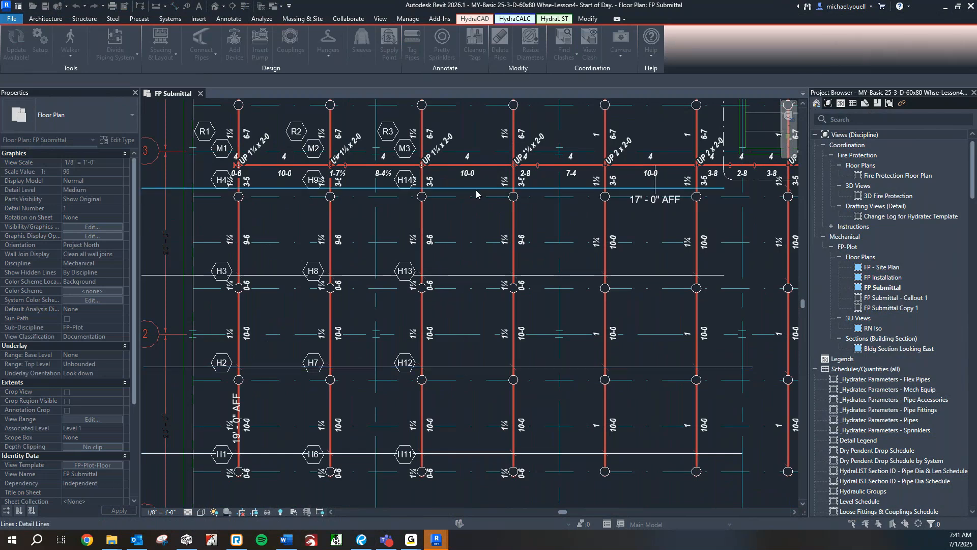
middle_click_drag(475, 193, 484, 251)
middle_click_drag(481, 165, 472, 263)
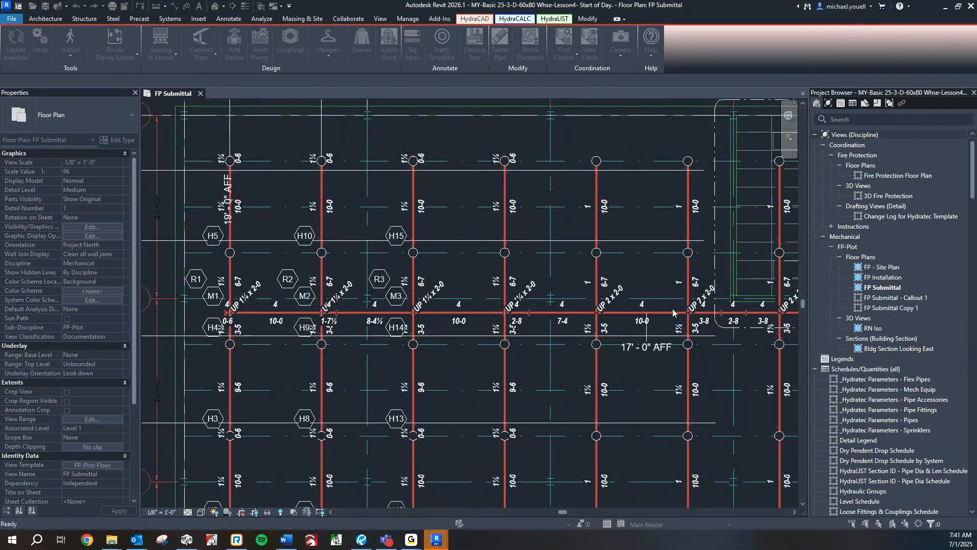
key("Escape")
middle_click_drag(386, 502, 375, 365)
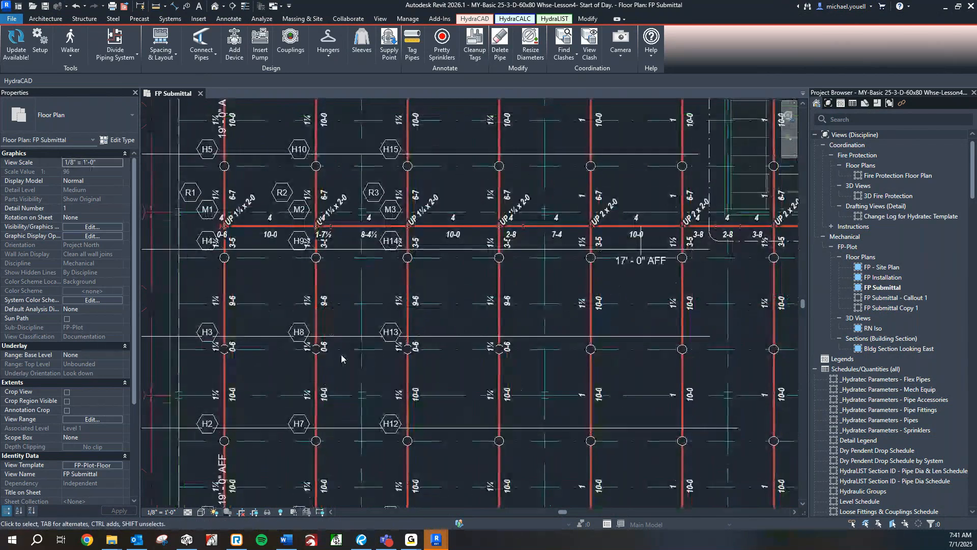
scroll(422, 405, "down", 1)
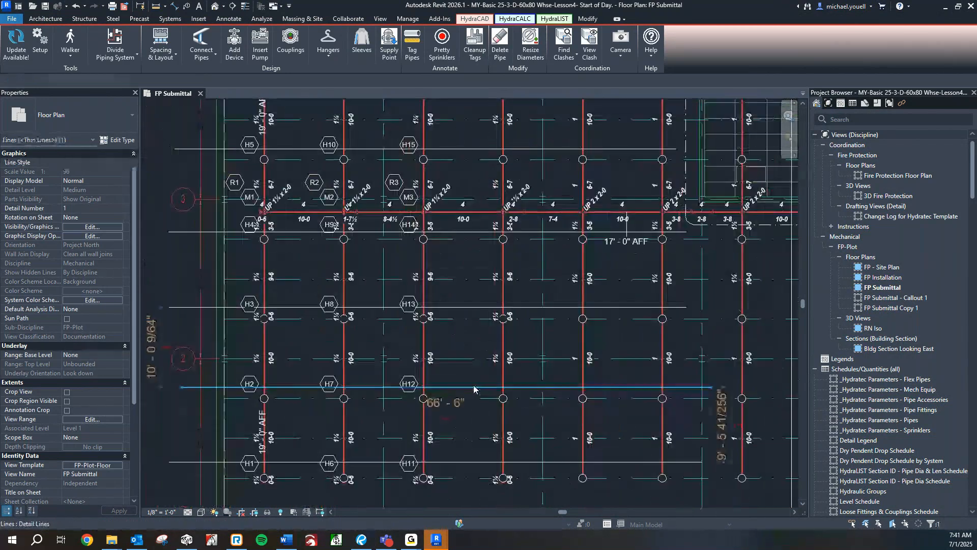
left_click(473, 387)
right_click(473, 386)
mouse_move(547, 238)
left_click(652, 248)
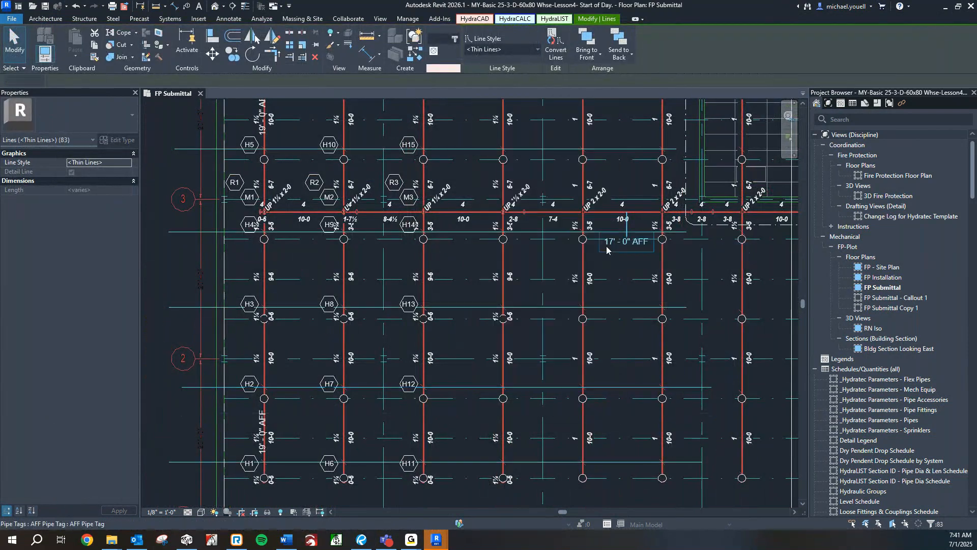
key("Escape")
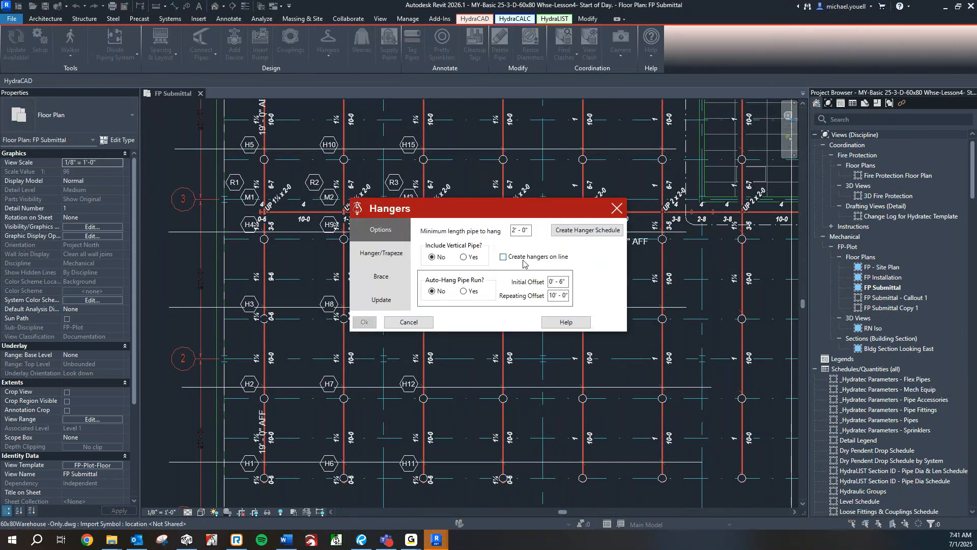
Run the Hangers tool with create hangers on line enabled, hung to Level 1 at 20'-0", and pick the H2-row detail line.
left_click(504, 259)
left_click(402, 256)
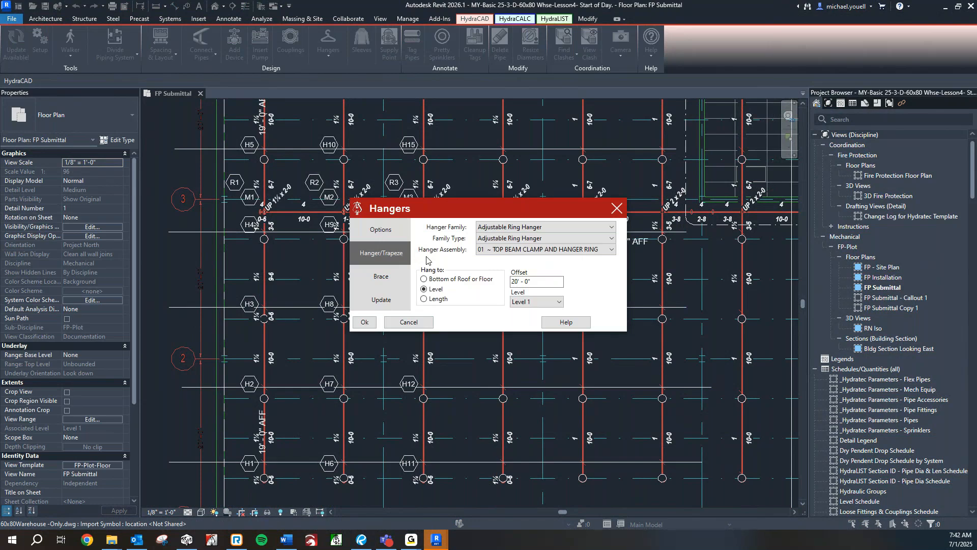
left_click(365, 323)
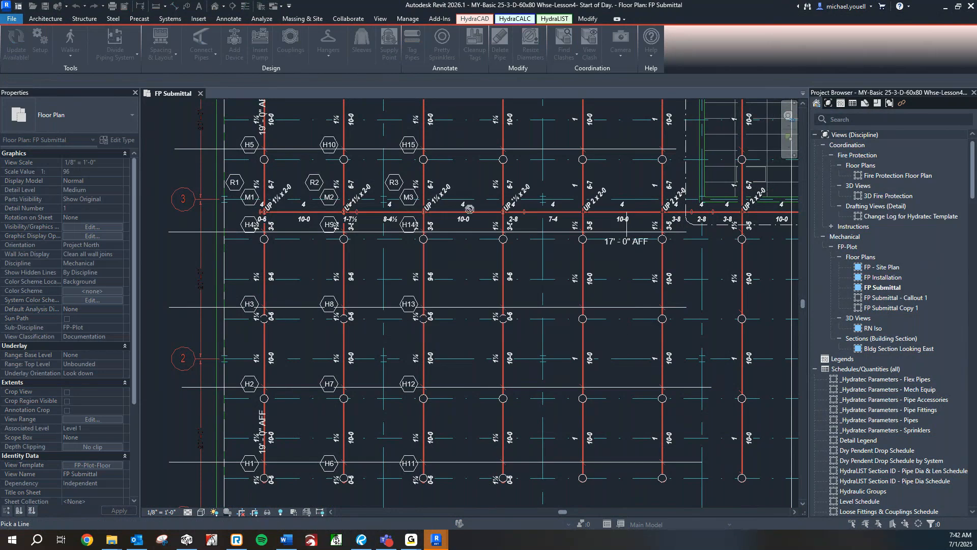
scroll(466, 138, "down", 1)
middle_click_drag(473, 161, 467, 218)
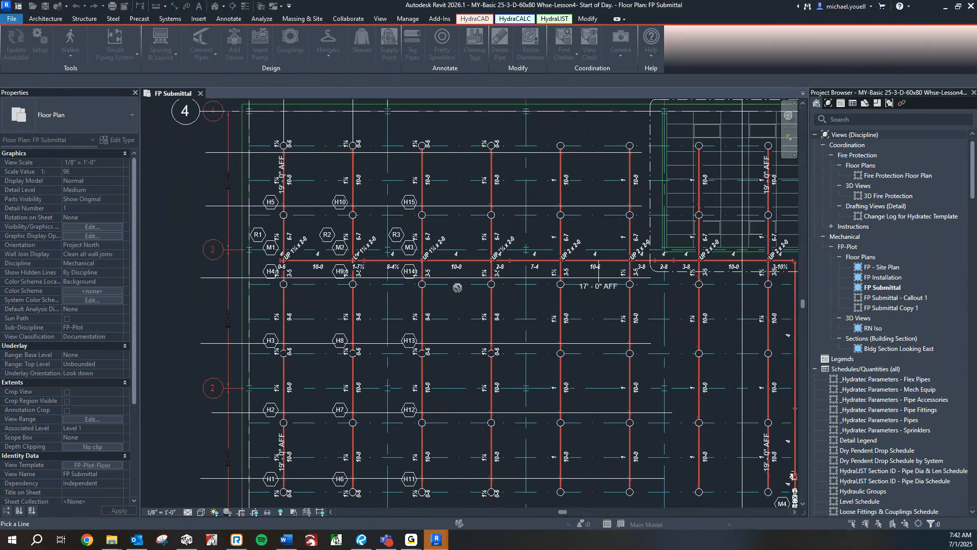
left_click(463, 414)
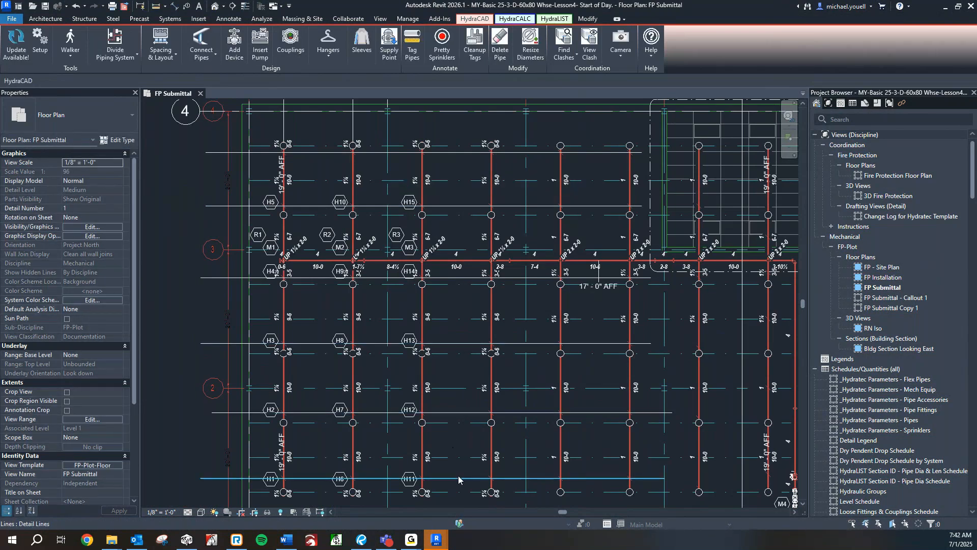
Select all the thin detail lines visible in the view and delete them.
left_click(458, 477)
right_click(458, 477)
mouse_move(503, 326)
left_click(614, 326)
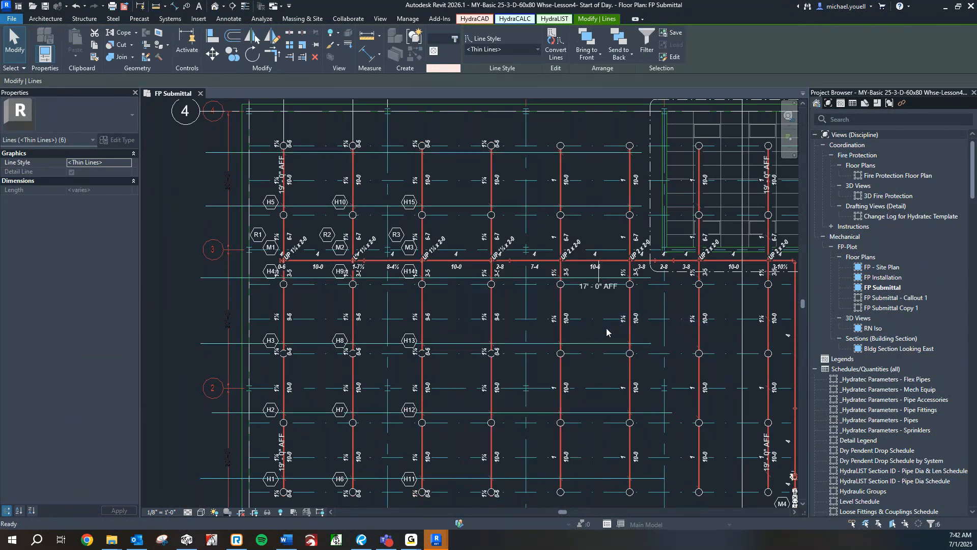
key("Delete")
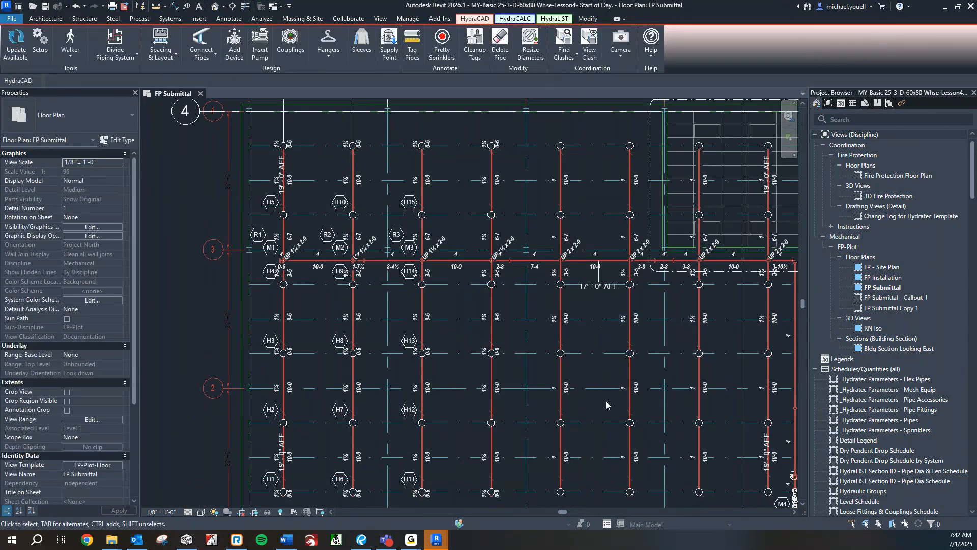
Switch to the Lesson 4 slides in Revu and display page 12 on ring hangers and pipe trapezes.
middle_click_drag(607, 404, 603, 387)
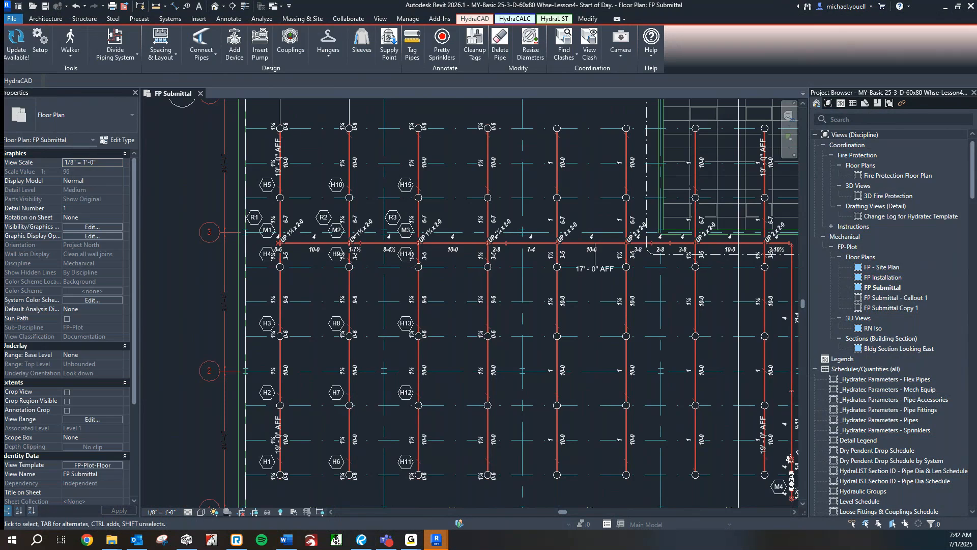
key("alt+Tab")
left_click(79, 299)
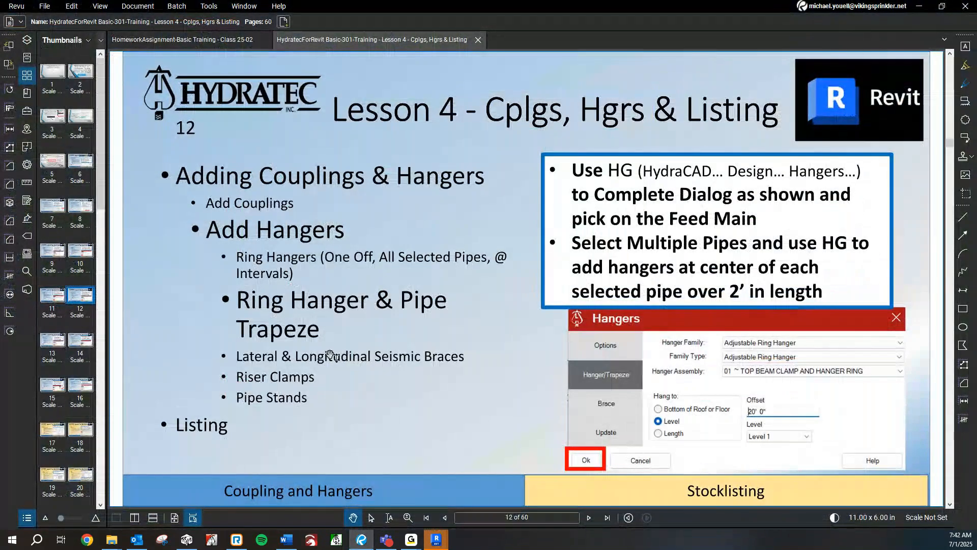
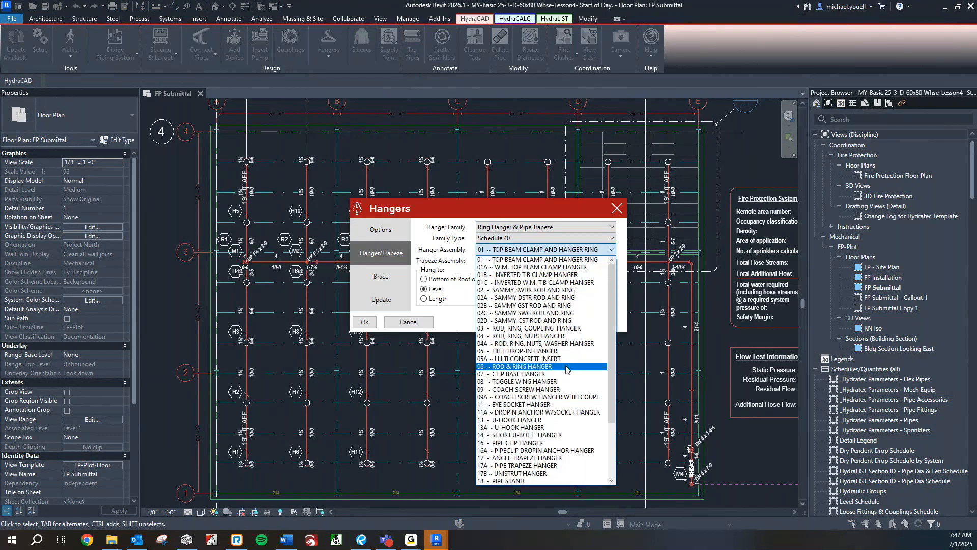
Set the hanger assembly to 06 ~ ROD & RING HANGER, the trapeze assembly to 17A ~ PIPE TRAPEZE HANGER and the structure-to-trapeze distance to 0'-9".
left_click(566, 368)
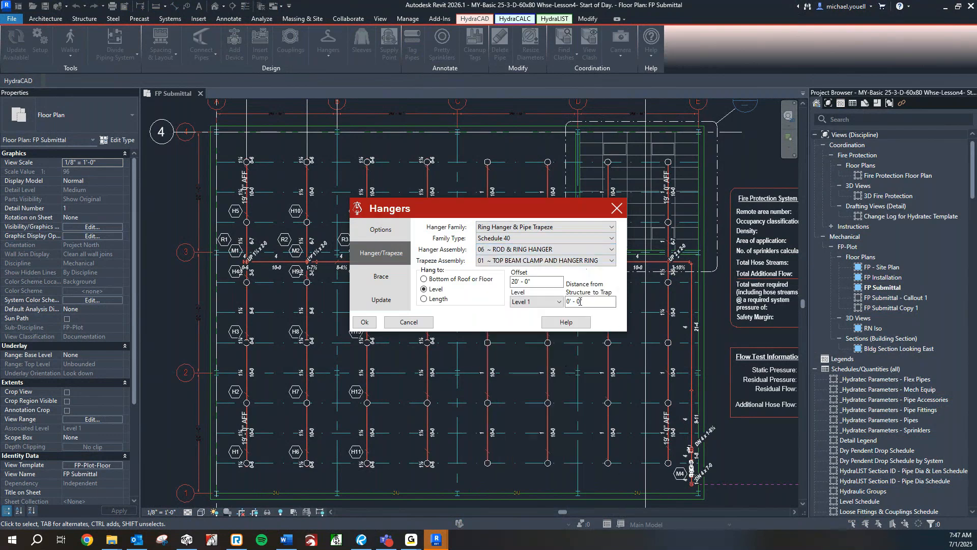
left_click(612, 261)
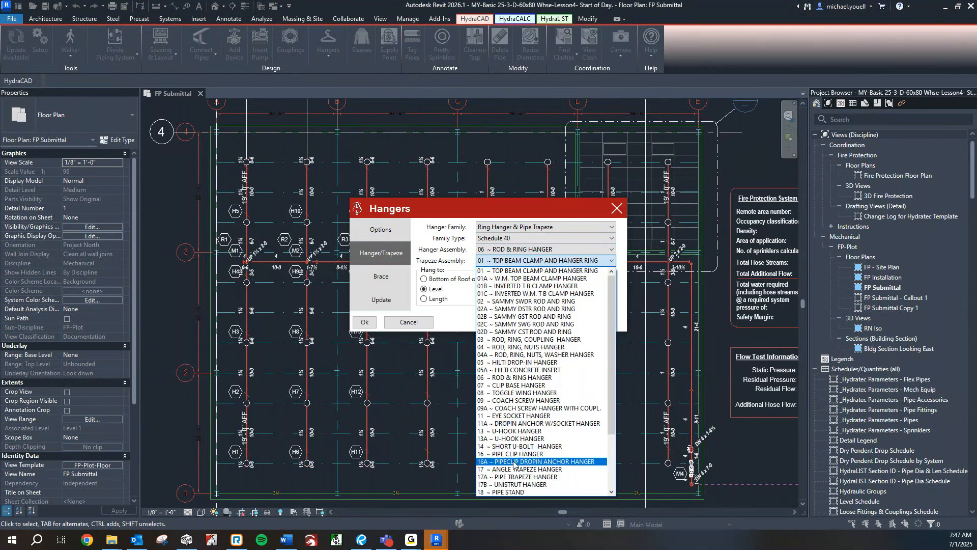
left_click(518, 477)
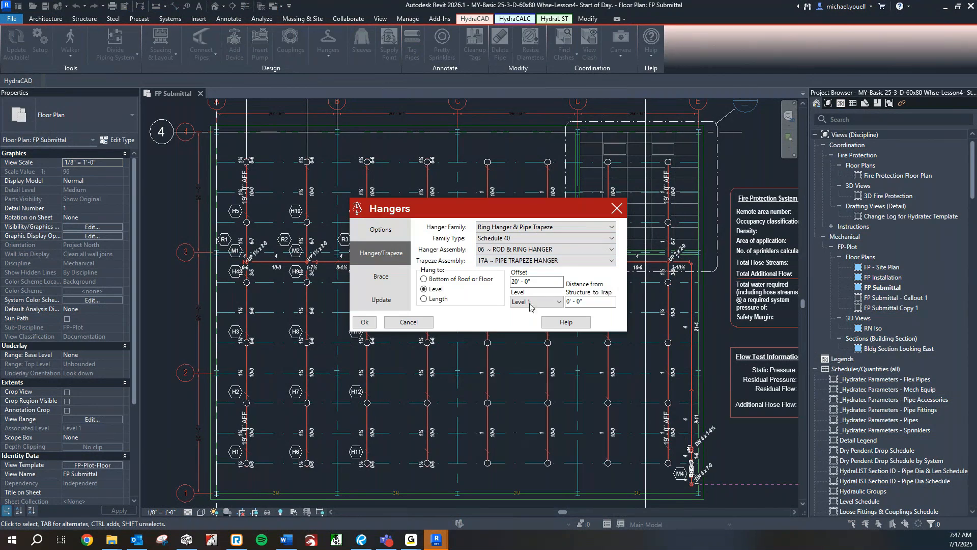
left_click(584, 300)
left_click(593, 261)
left_click(595, 263)
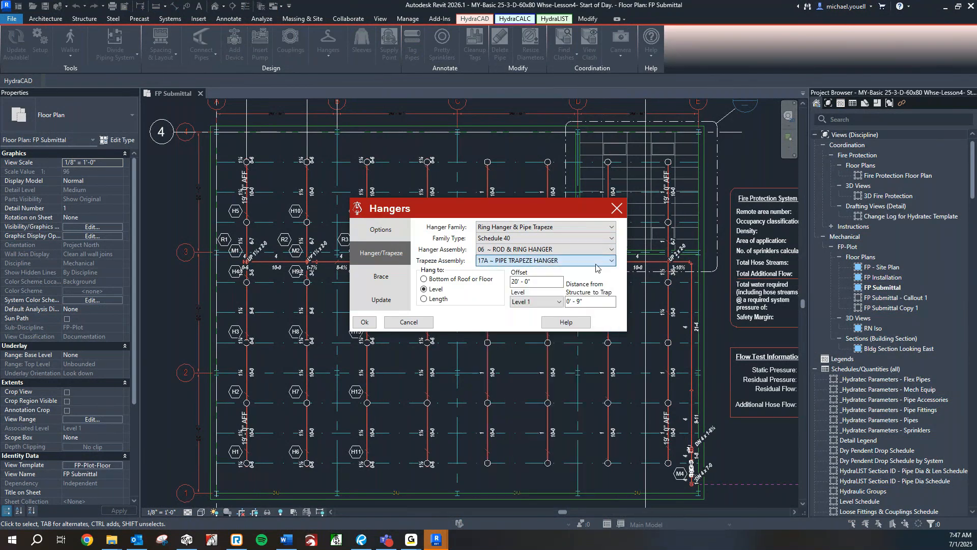
left_click(576, 305)
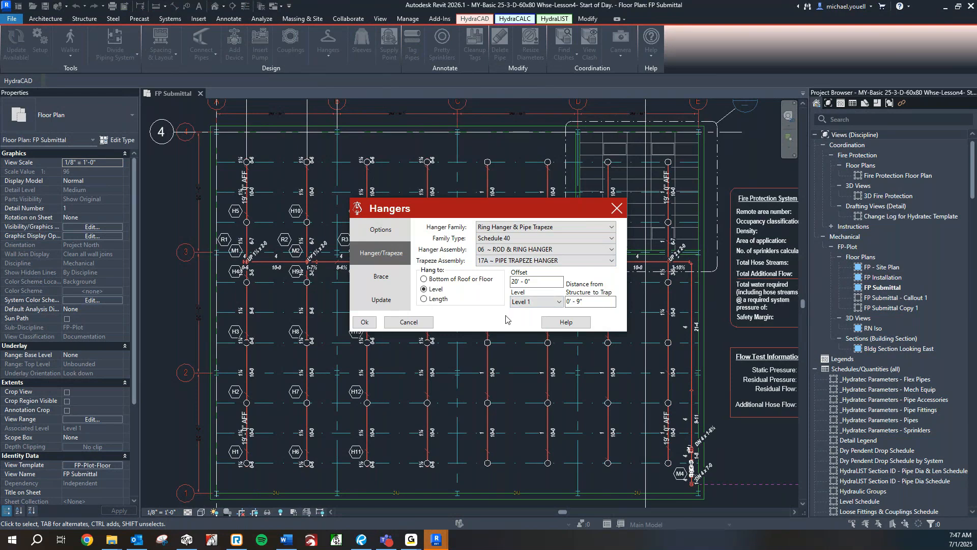
left_click(363, 322)
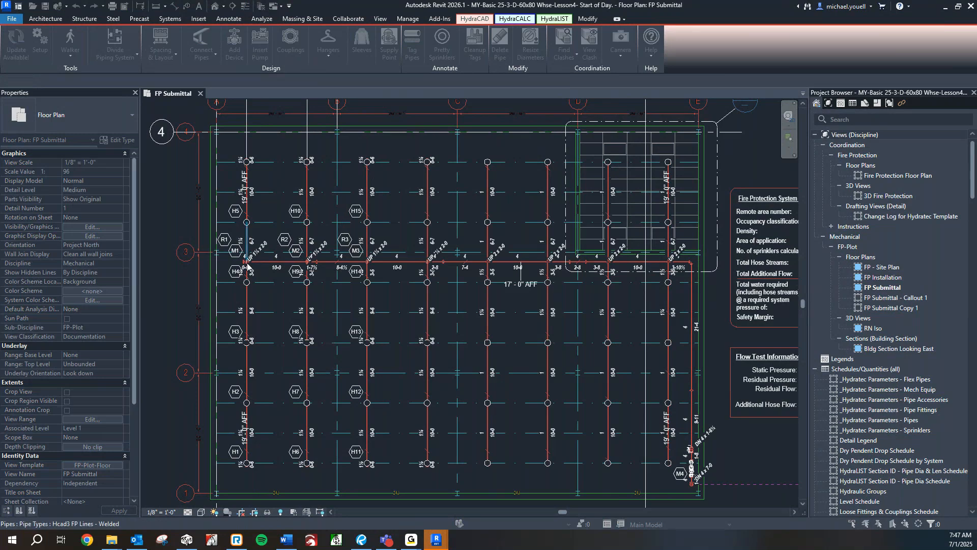
Place ring hangers with pipe trapezes along the east-west feed main, from its west end to the elbow near grid E, and inspect one closely.
scroll(250, 261, "up", 2)
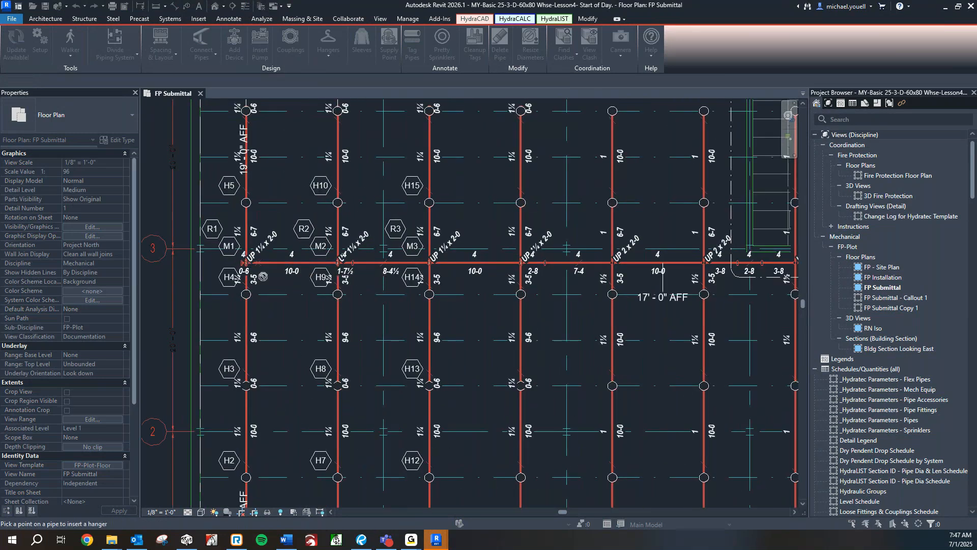
middle_click_drag(274, 277, 267, 278)
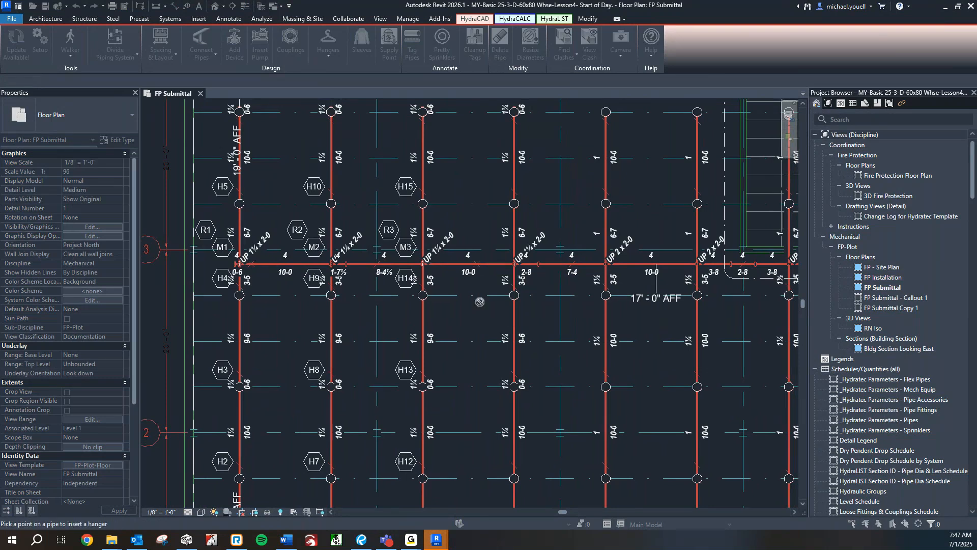
middle_click_drag(479, 302, 419, 307)
scroll(537, 275, "up", 1)
key("Escape")
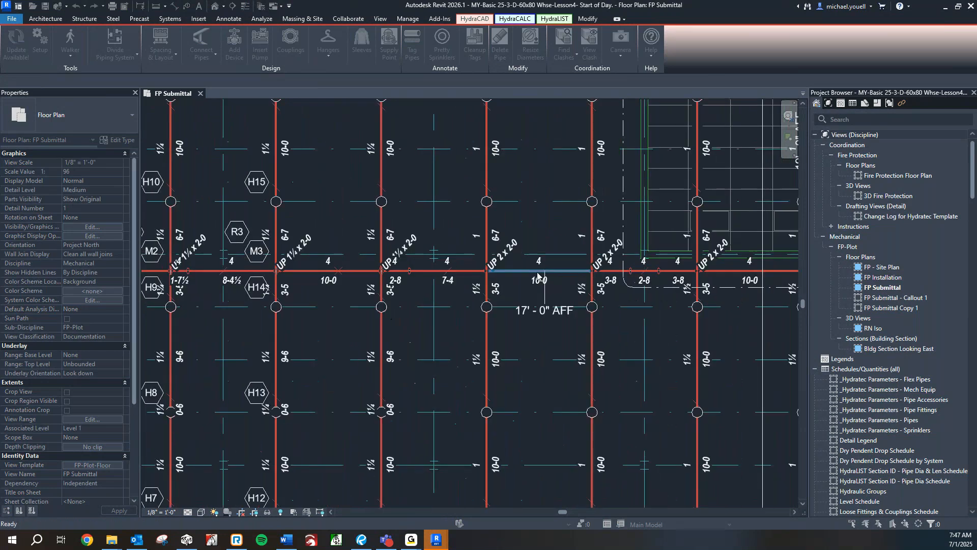
middle_click_drag(527, 305, 383, 305)
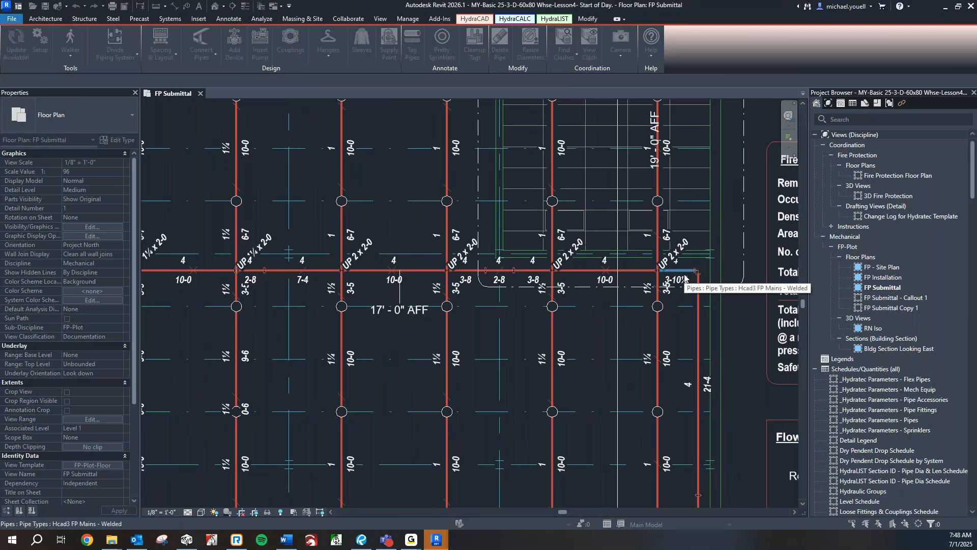
scroll(684, 278, "up", 1)
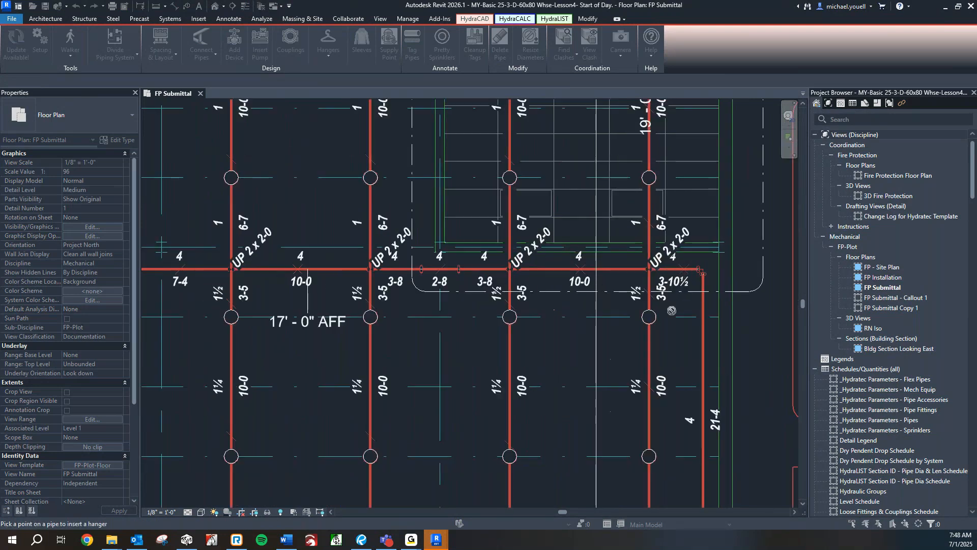
scroll(662, 323, "down", 2)
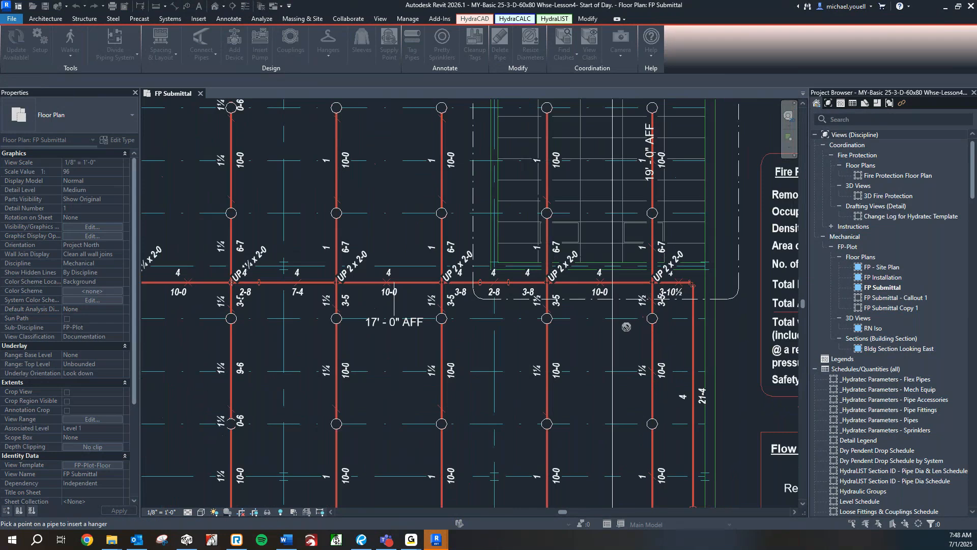
scroll(624, 328, "down", 1)
middle_click_drag(578, 362, 540, 330)
middle_click_drag(472, 319, 503, 313)
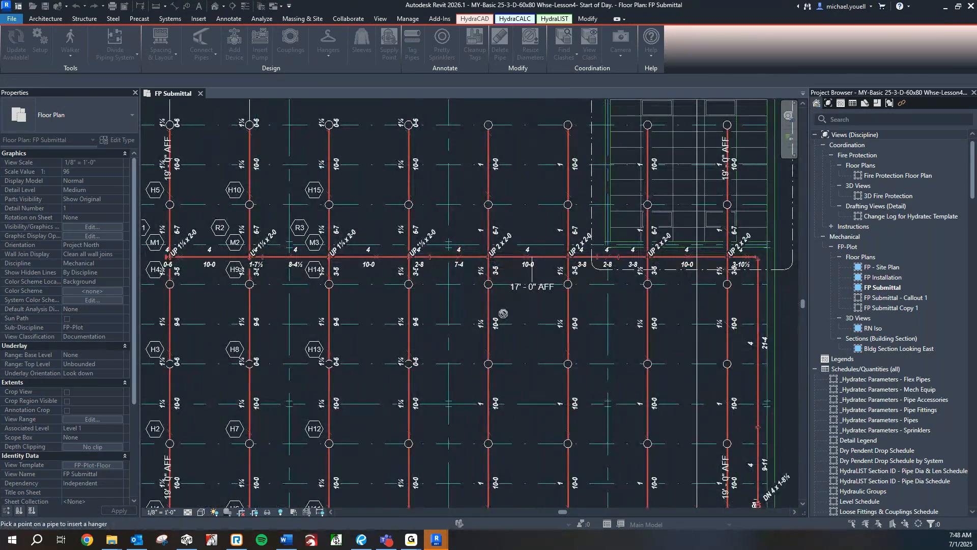
scroll(526, 257, "up", 8)
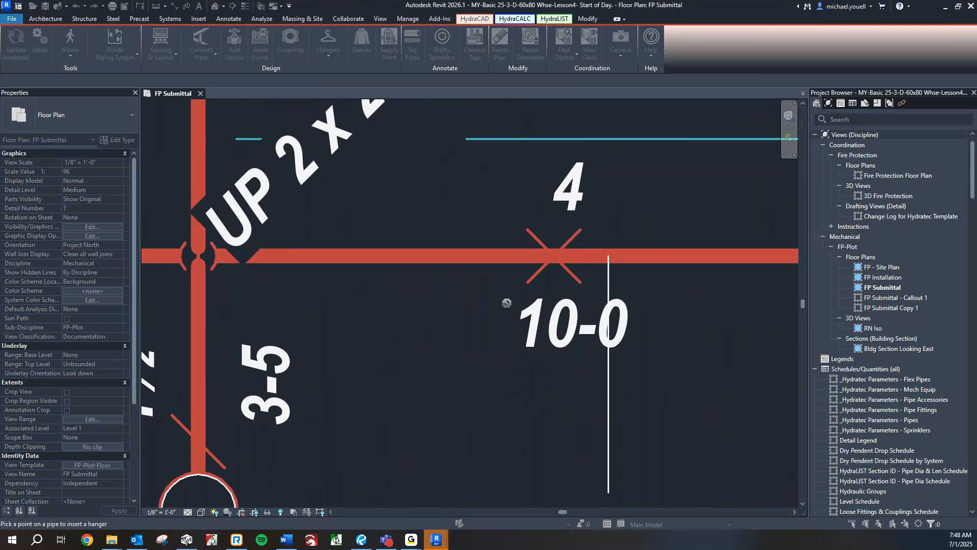
Finish placing hangers on the feed main and open the Fire Protection Floor Plan view at the trapeze hangers.
scroll(506, 303, "down", 1)
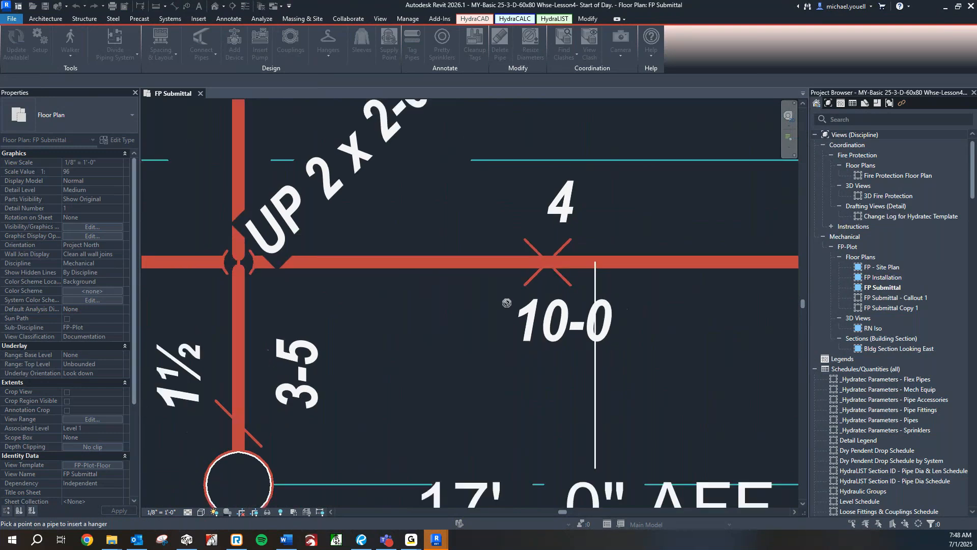
scroll(507, 303, "down", 2)
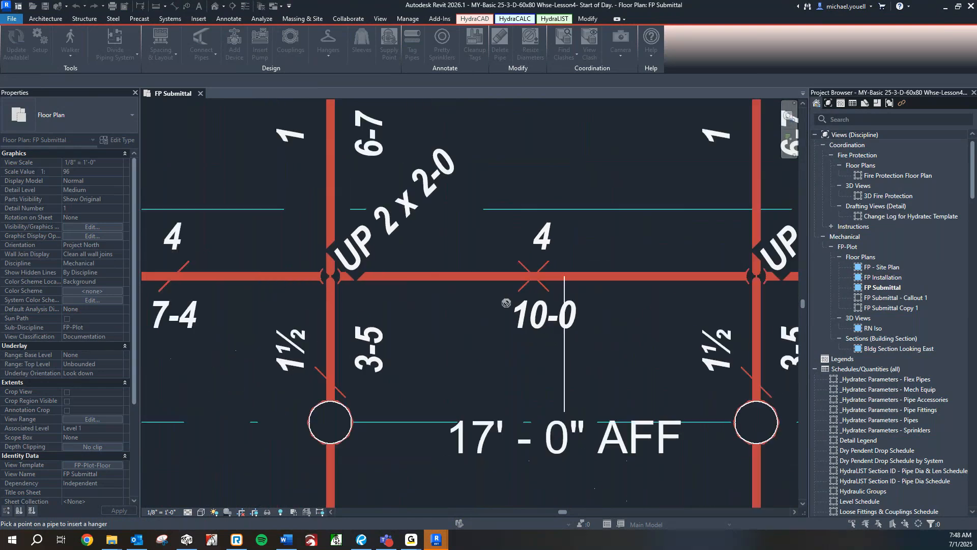
scroll(506, 303, "down", 1)
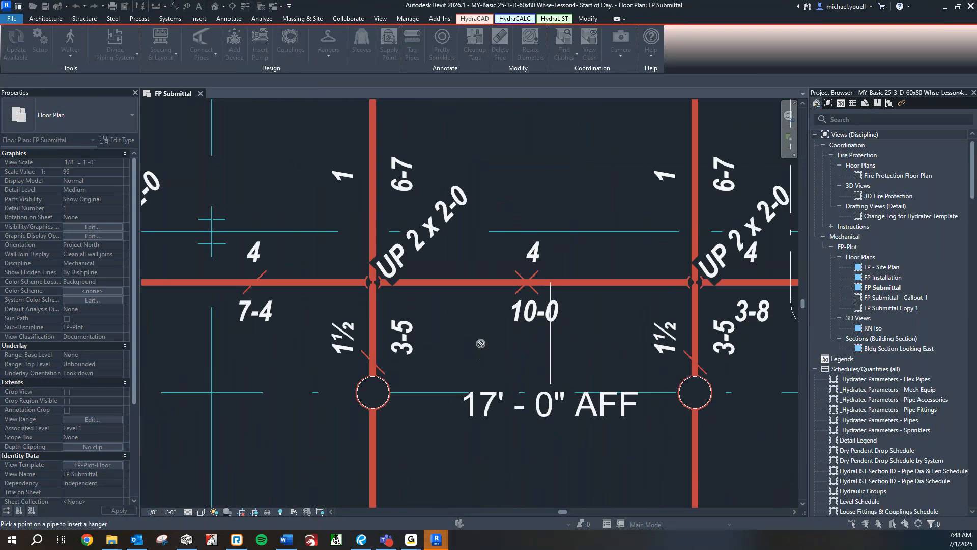
key("Escape")
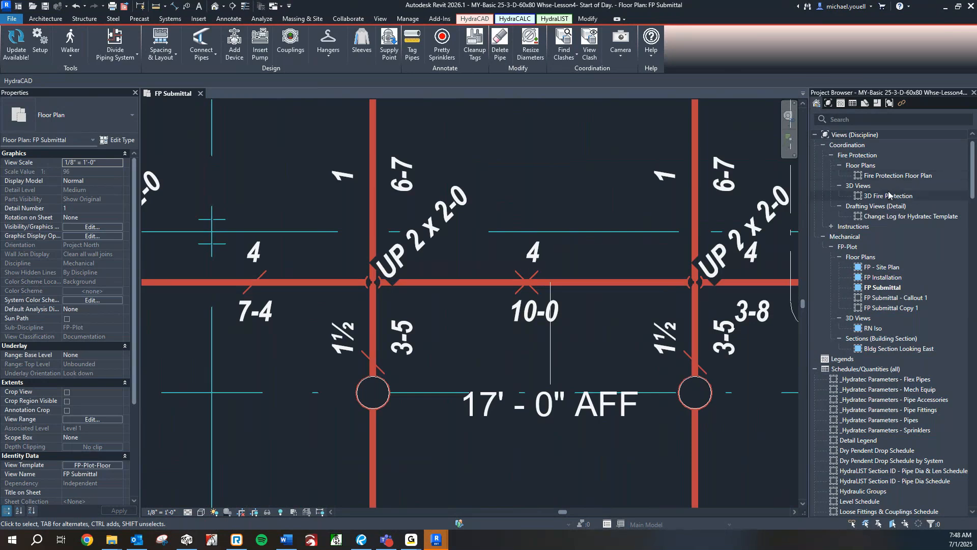
double_click(895, 176)
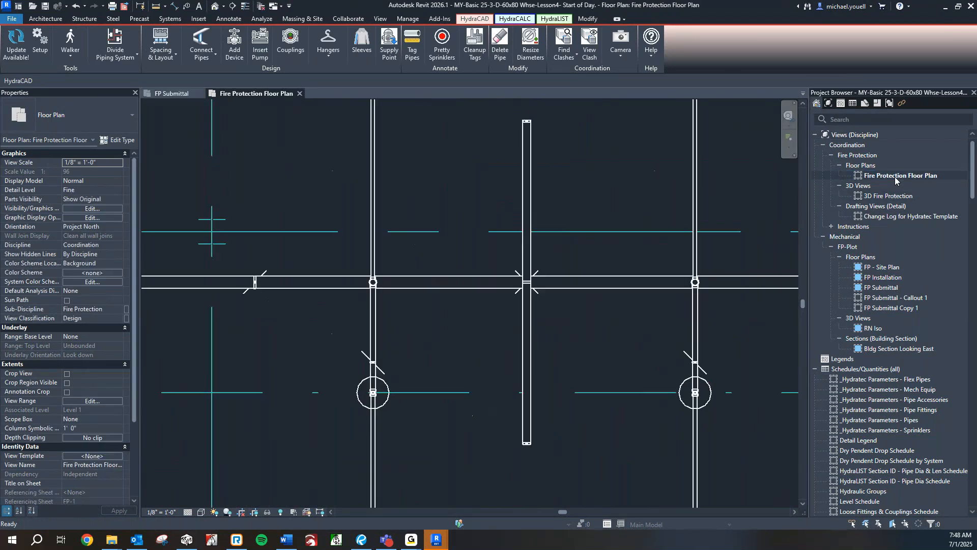
scroll(481, 211, "down", 5)
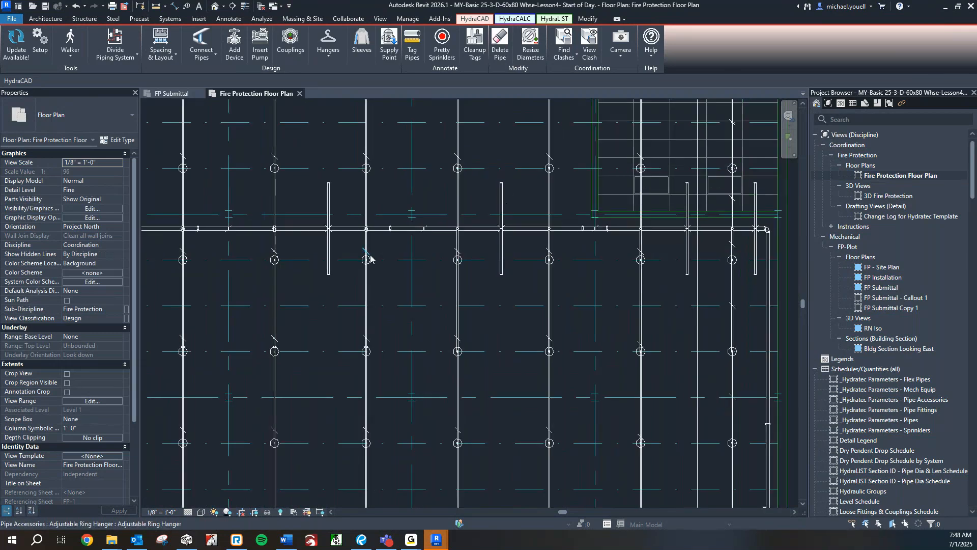
scroll(430, 204, "down", 1)
middle_click_drag(430, 203, 557, 204)
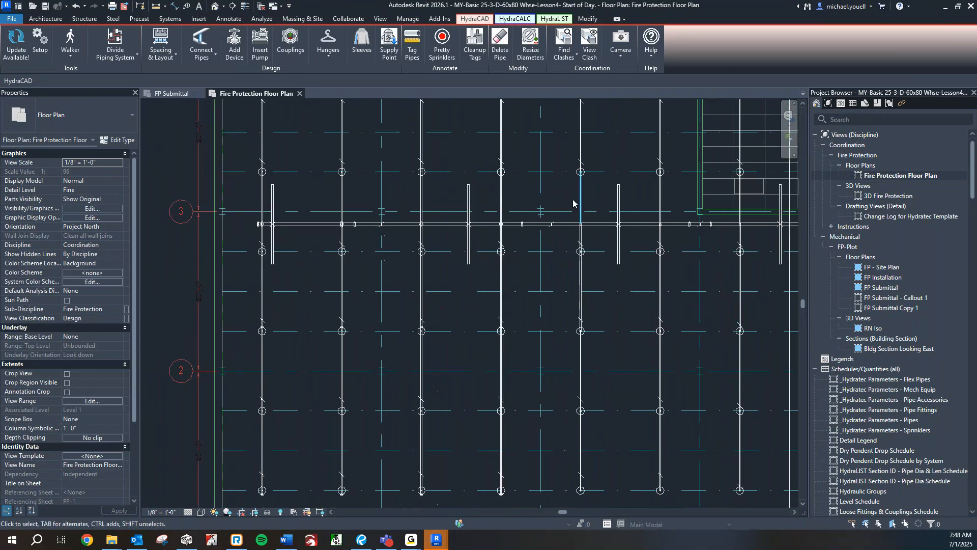
Review the instance properties of the pipe trapeze hanger between grids C and D and set its Brace Pipe Overhang to 0' 6".
left_click(616, 197)
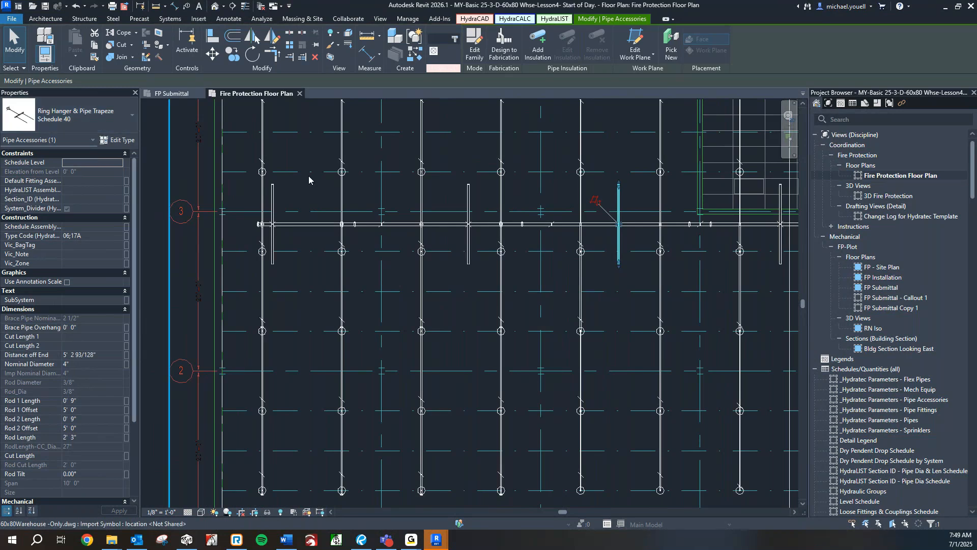
middle_click_drag(312, 180, 304, 185)
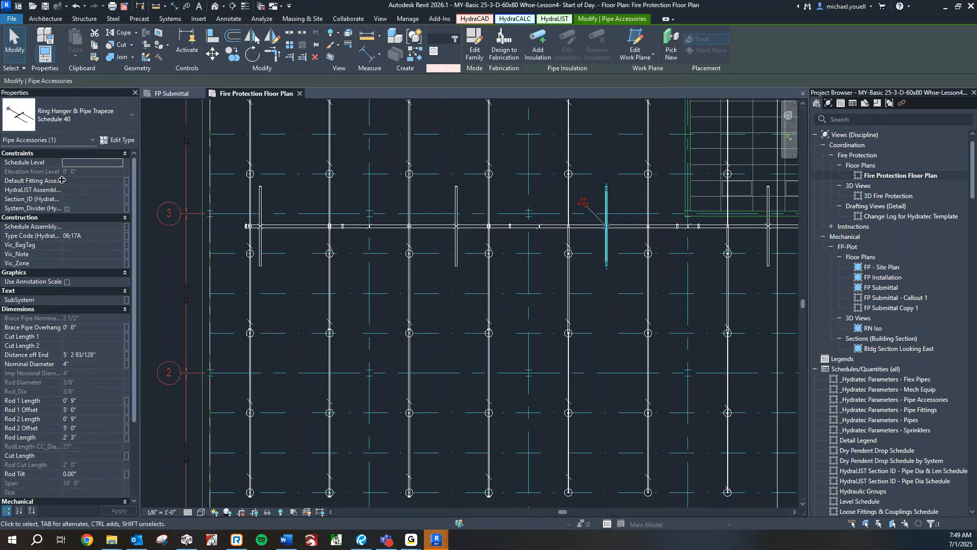
scroll(57, 224, "down", 5)
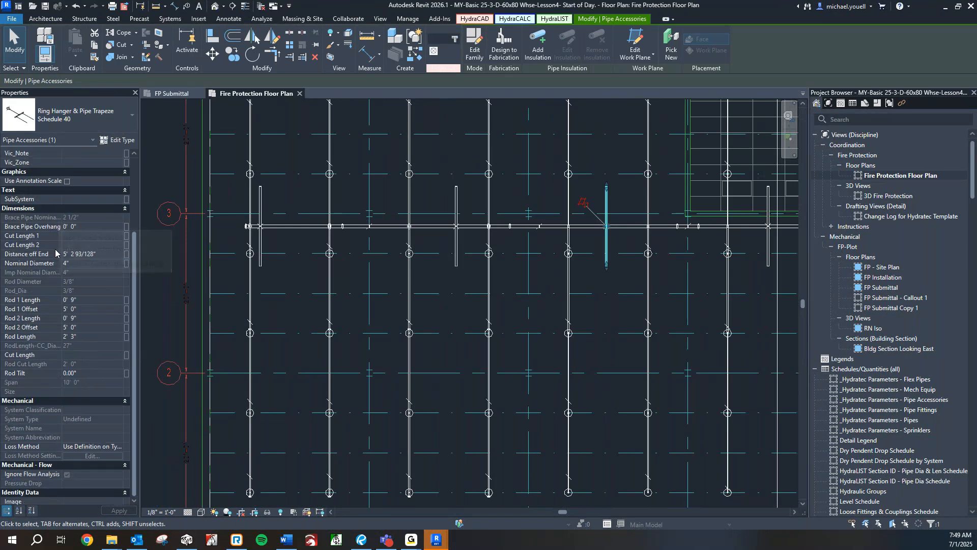
scroll(72, 377, "down", 4)
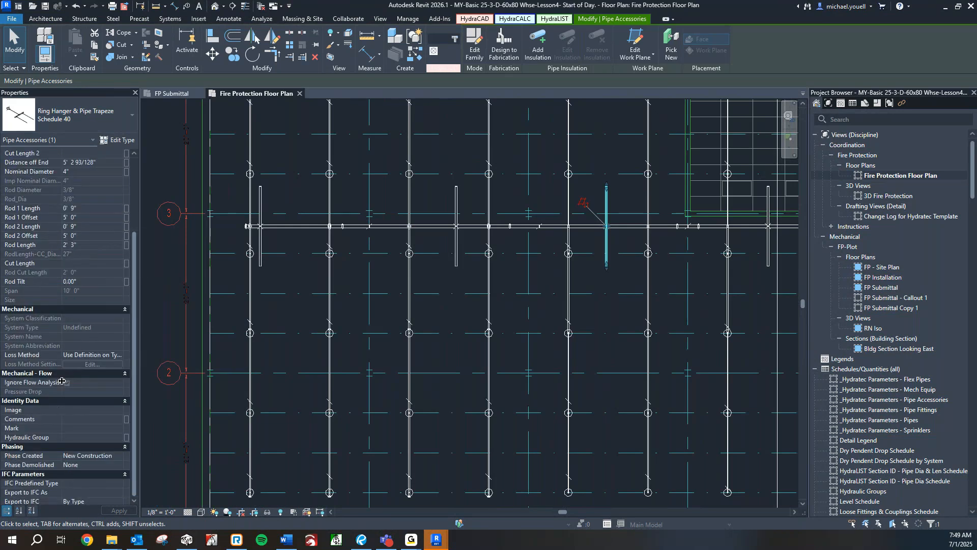
scroll(59, 420, "down", 9)
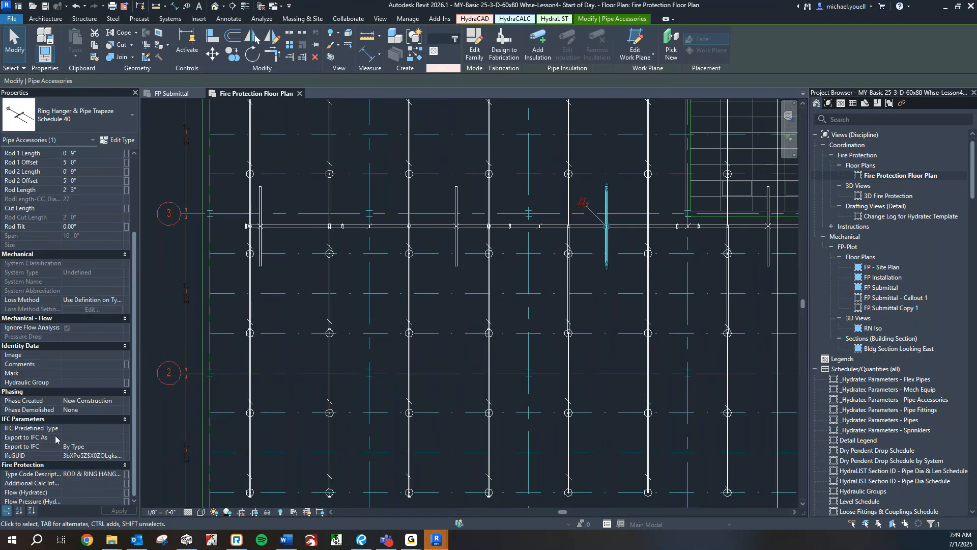
scroll(51, 357, "up", 8)
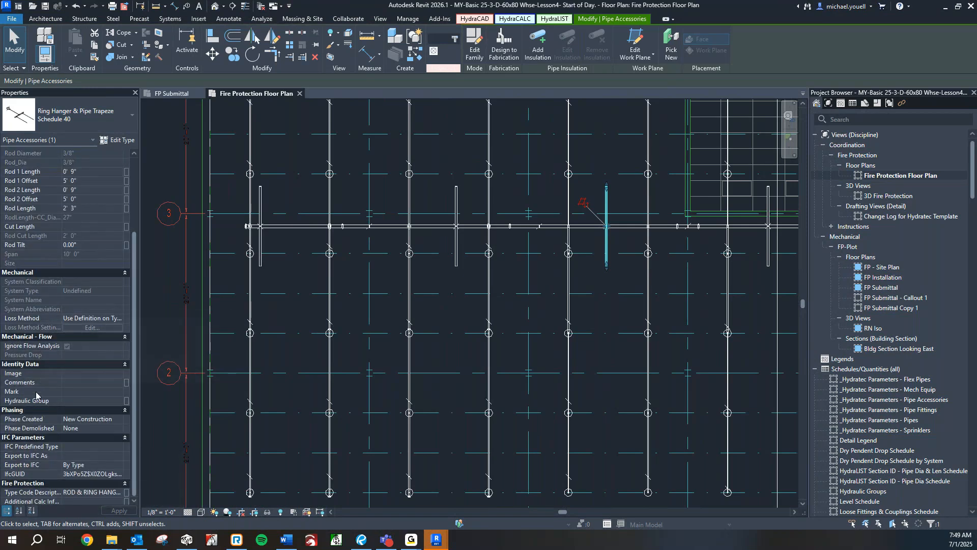
scroll(47, 291, "up", 5)
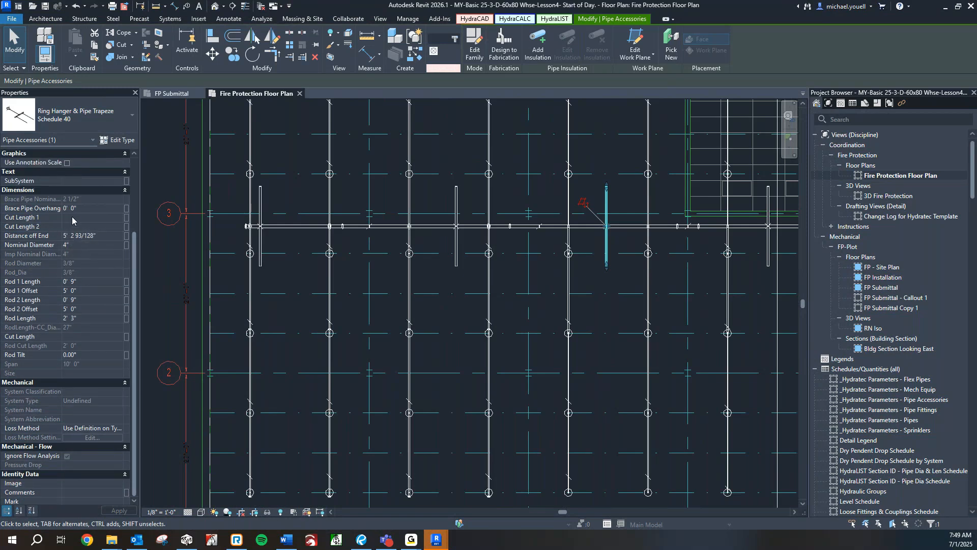
left_click(88, 209)
key("Home")
key("BackSpace")
key("Return")
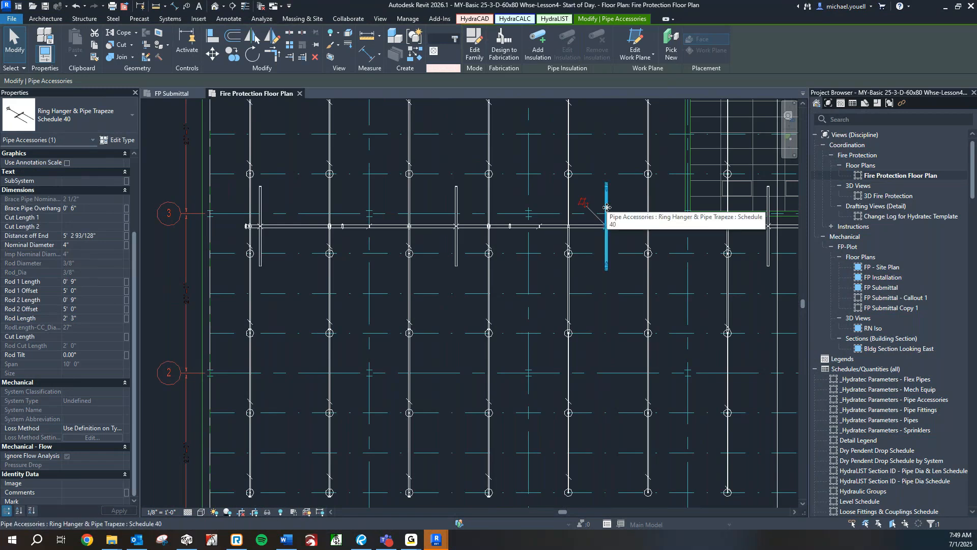
left_click(591, 192)
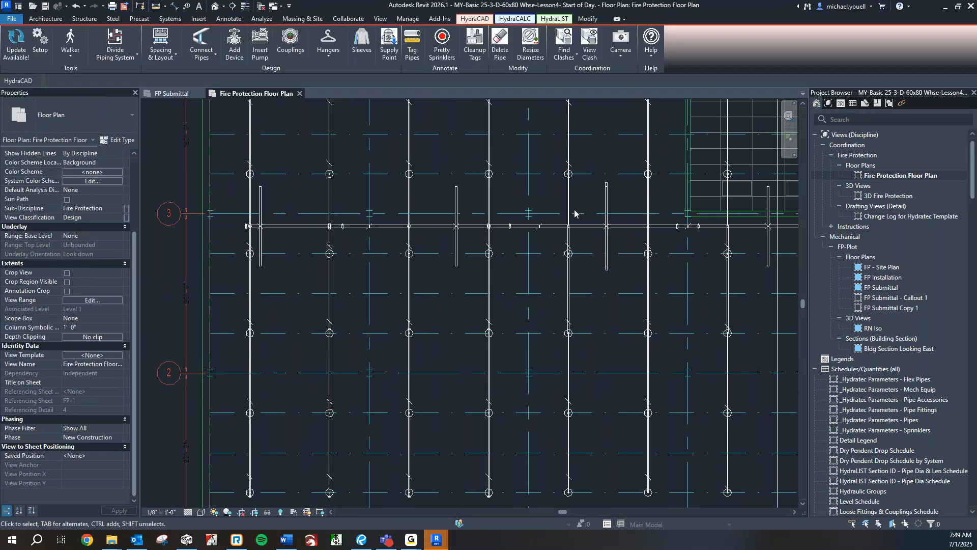
Select all ring hanger and pipe trapeze instances visible in the view and set their Brace Pipe Overhang to 0' 6".
scroll(643, 185, "up", 4)
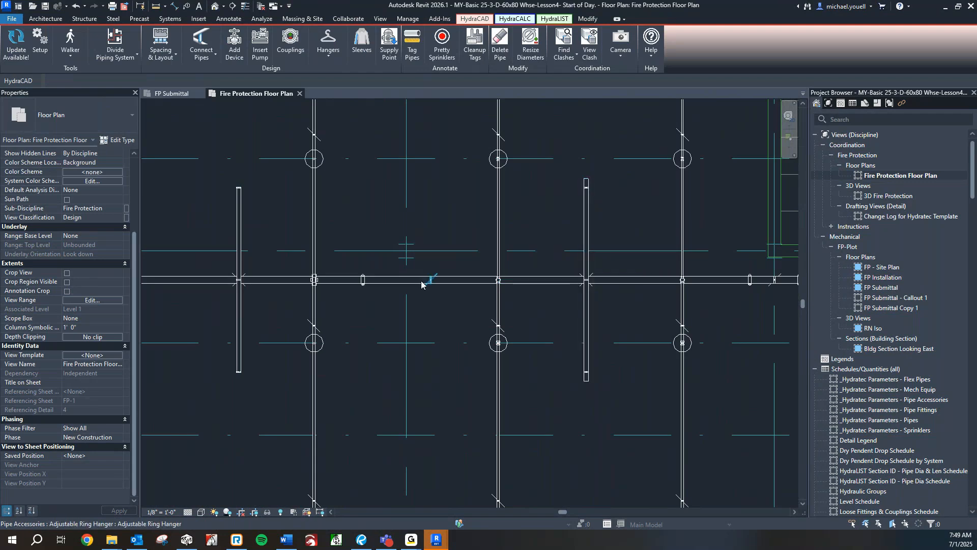
scroll(427, 279, "down", 2)
left_click(329, 252)
scroll(318, 249, "down", 2)
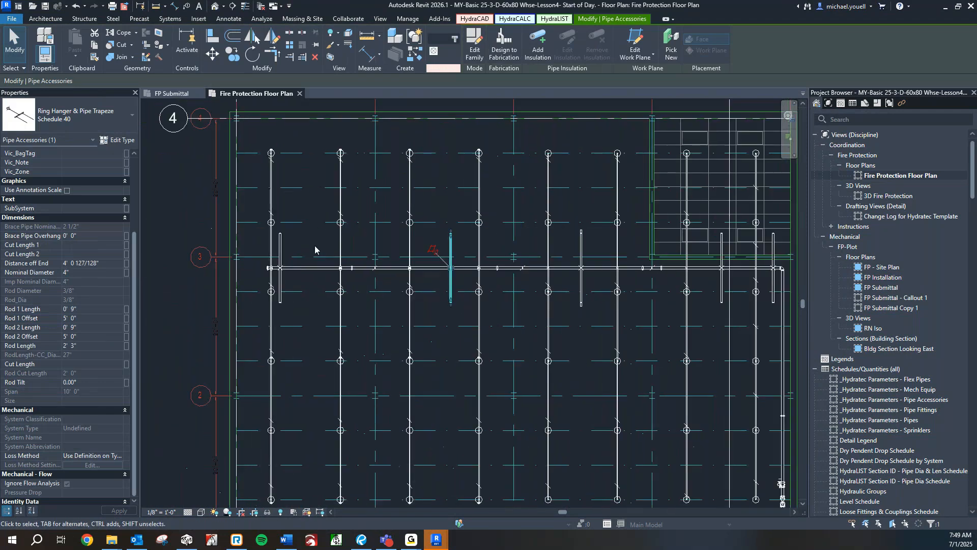
right_click(431, 243)
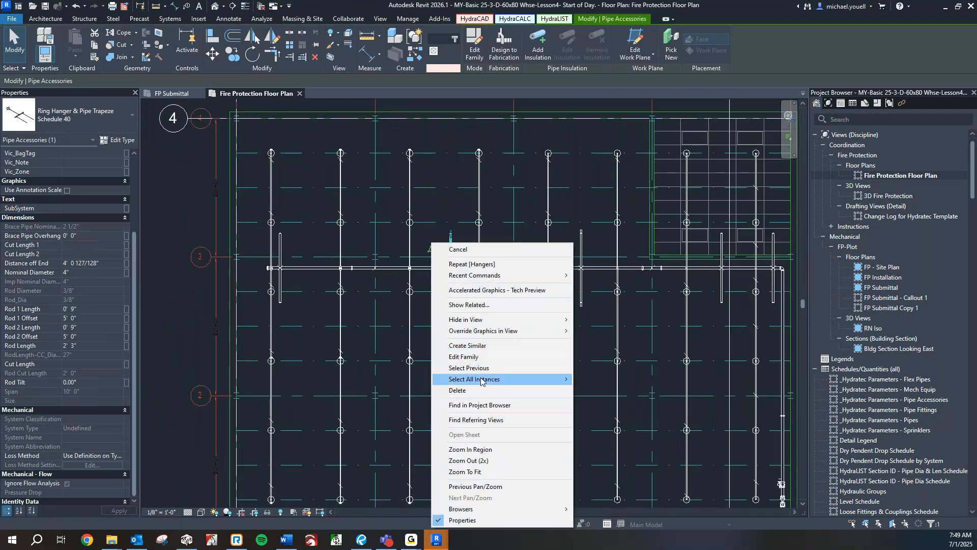
mouse_move(481, 381)
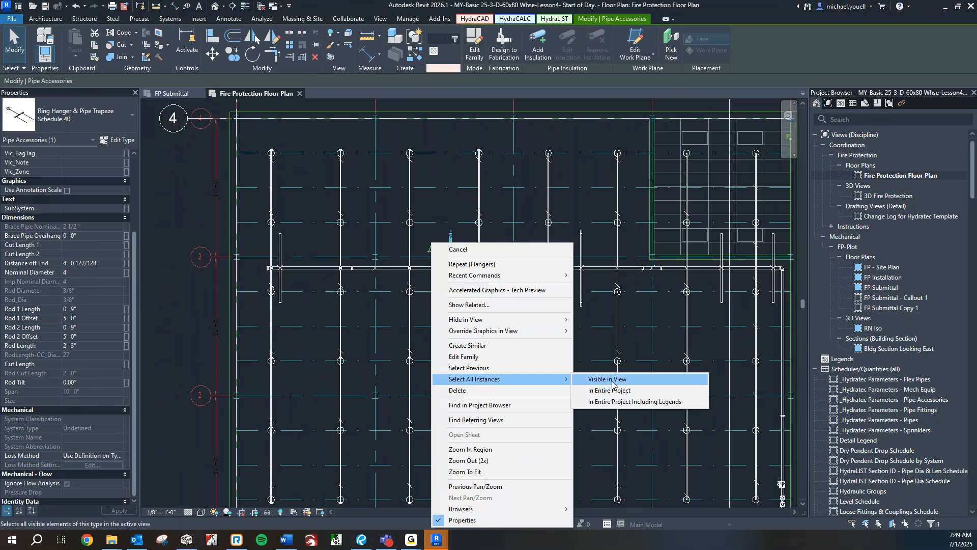
left_click(612, 381)
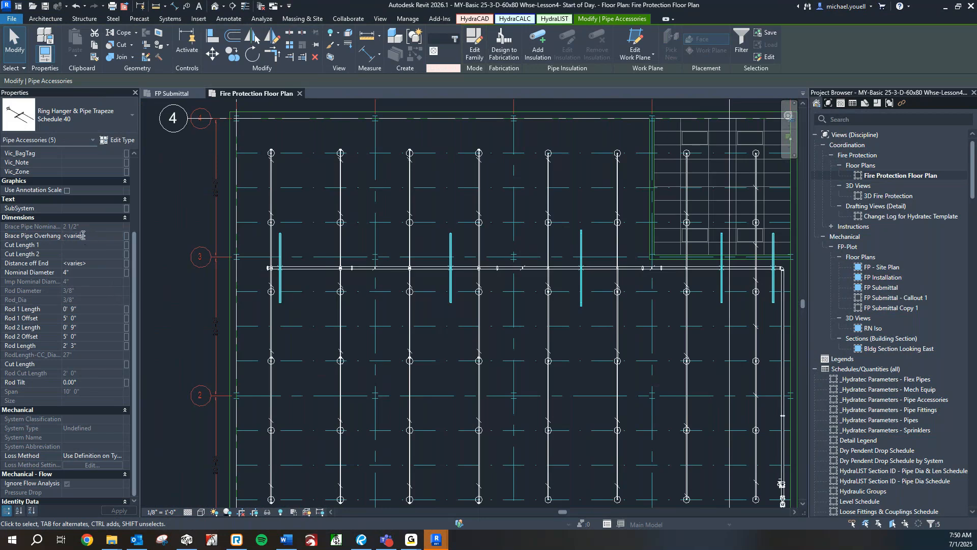
left_click_drag(100, 236, 63, 239)
key("BackSpace")
key("Return")
middle_click_drag(370, 245, 351, 238)
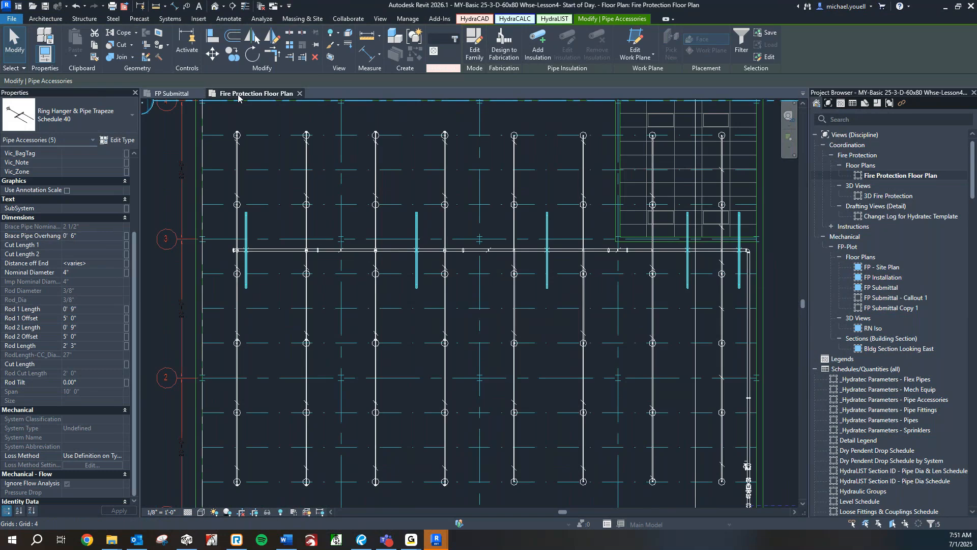
Compare how the selected trapeze hangers are drawn in the FP Submittal view and in the Fire Protection Floor Plan view.
left_click(165, 95)
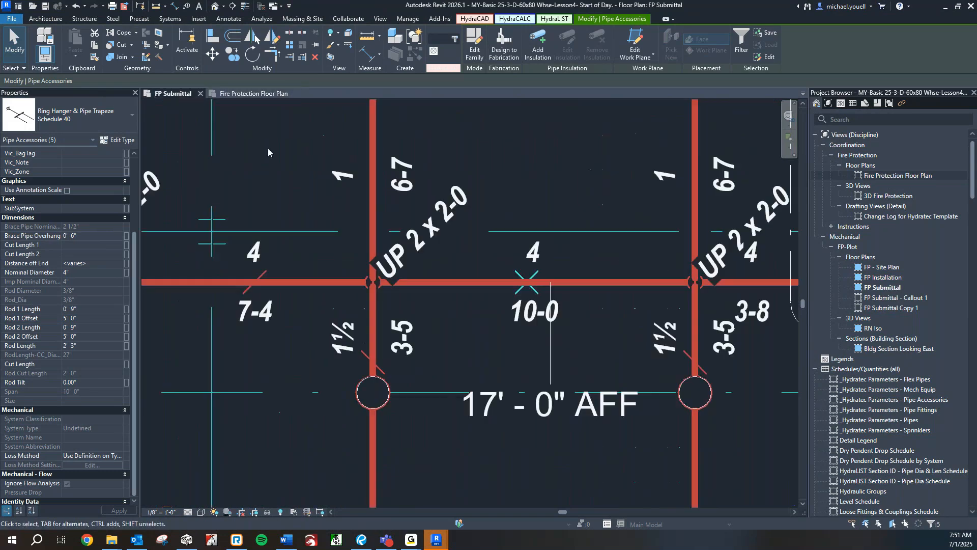
scroll(268, 149, "down", 5)
middle_click_drag(267, 148, 382, 223)
left_click(256, 95)
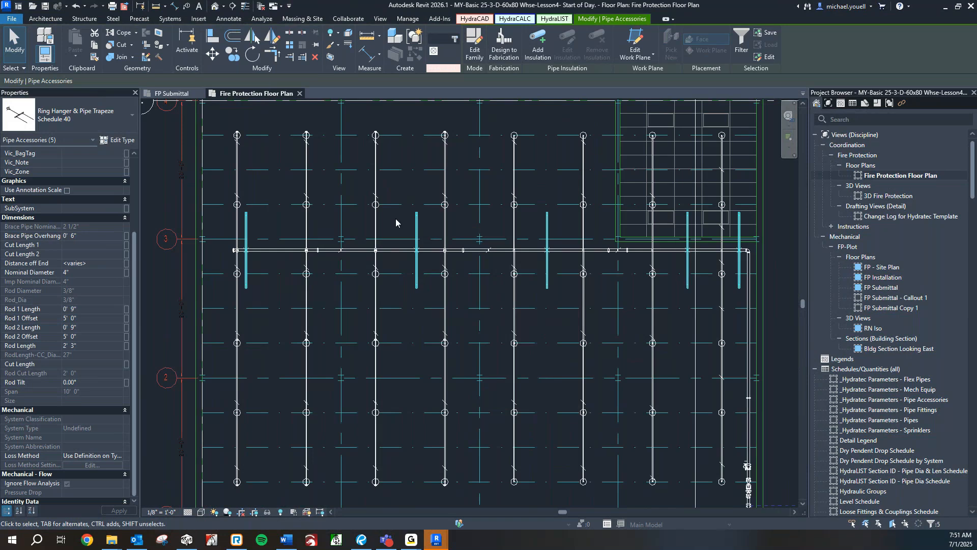
scroll(396, 223, "down", 2)
middle_click_drag(401, 224, 390, 241)
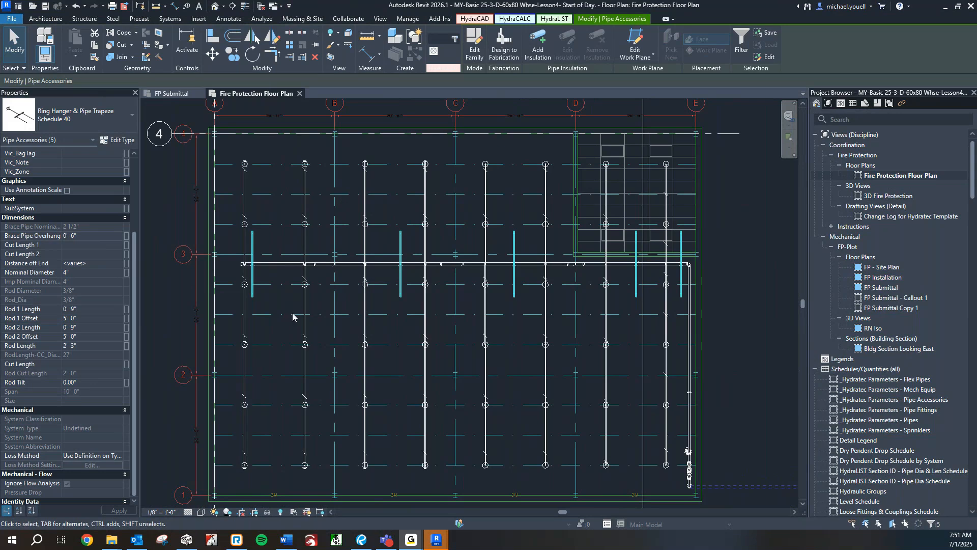
scroll(419, 269, "up", 1)
middle_click_drag(411, 305, 413, 314)
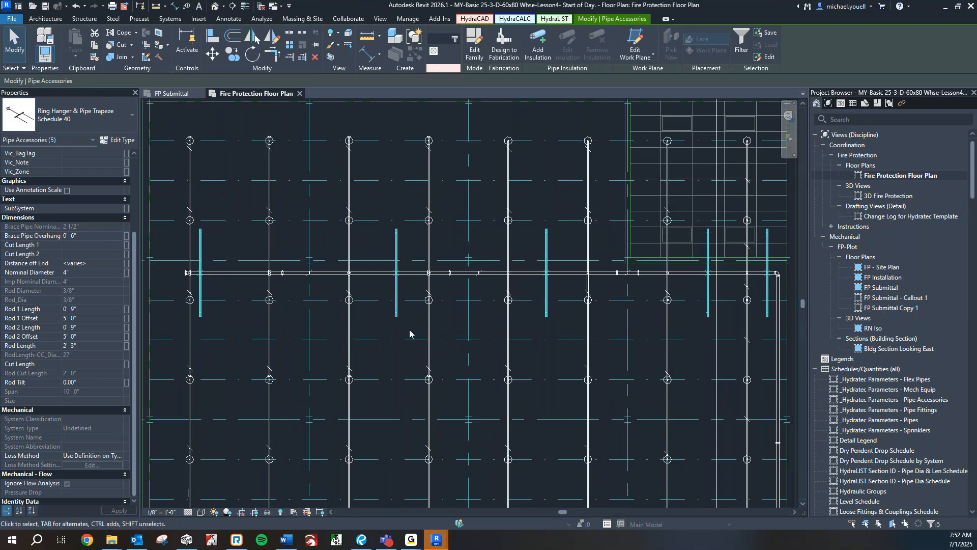
scroll(402, 321, "up", 2)
scroll(402, 325, "down", 3)
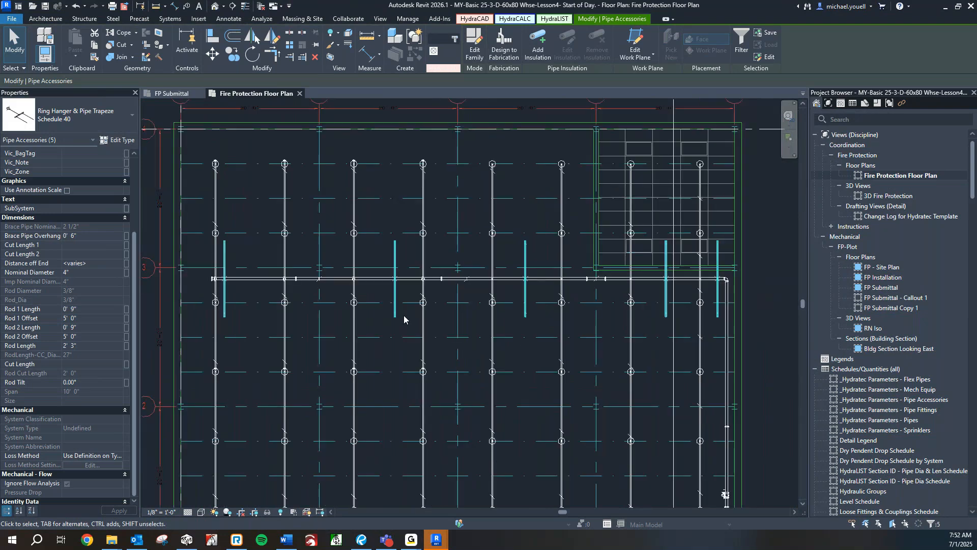
Shorten the trapeze between grids B and C by aligning its north rod with the grid 3 structure line and its south rod with the next line south.
scroll(420, 239, "up", 10)
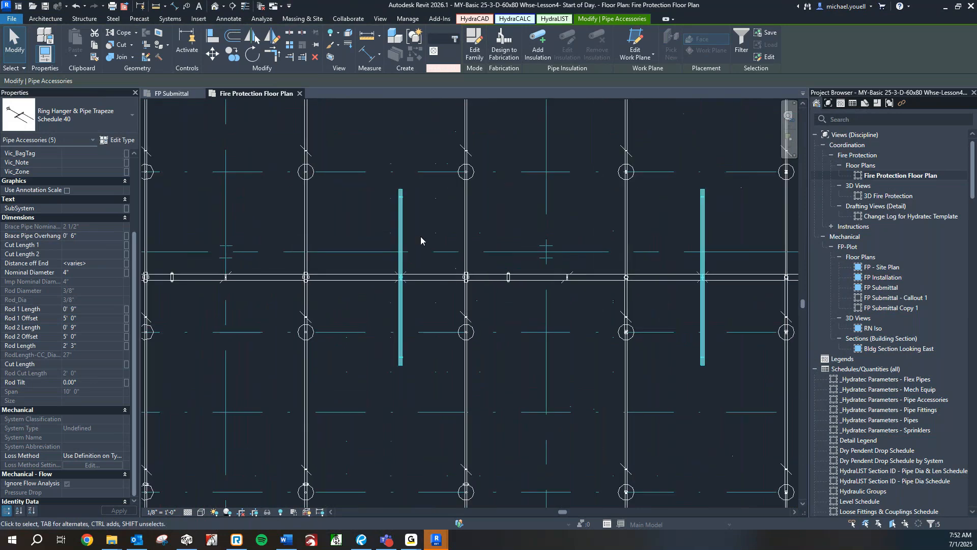
left_click(406, 252)
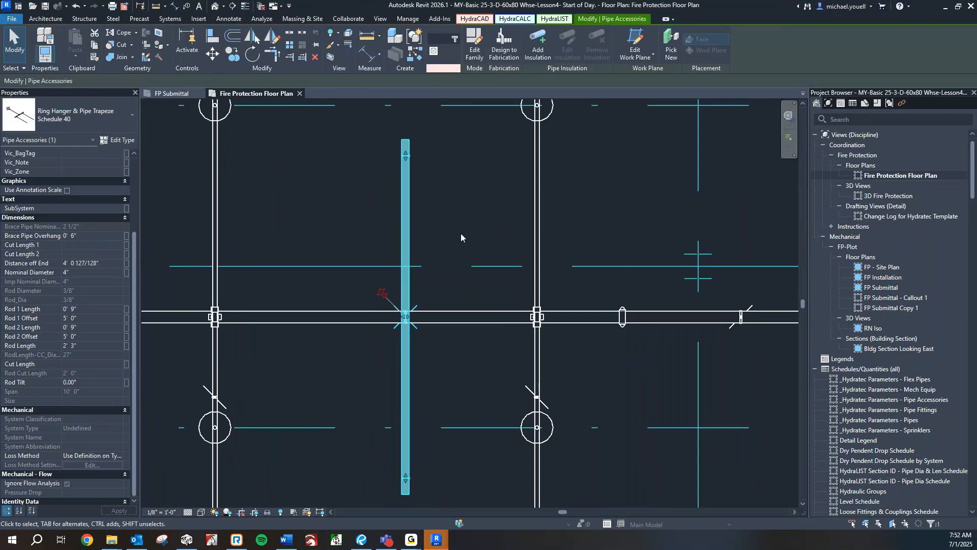
scroll(460, 233, "down", 1)
middle_click_drag(460, 233, 461, 204)
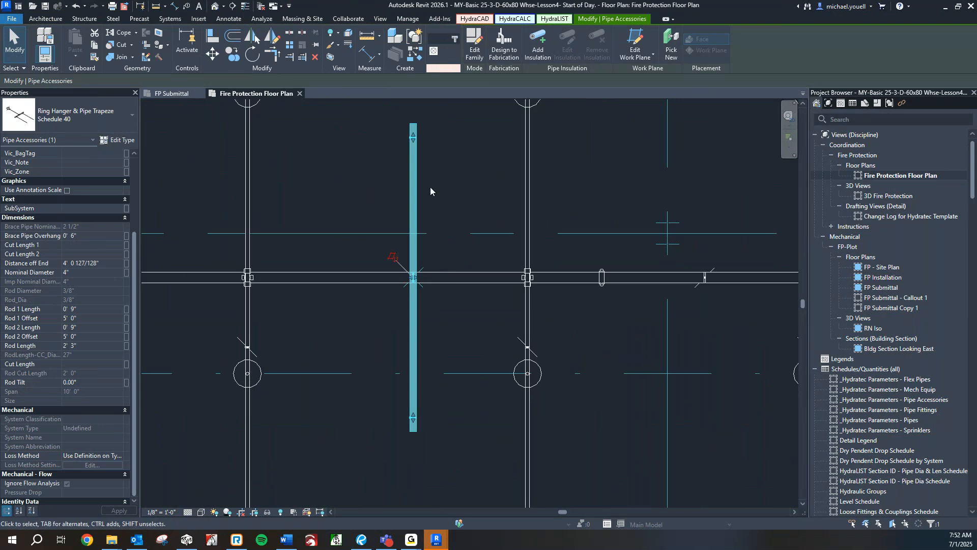
left_click_drag(412, 138, 413, 233)
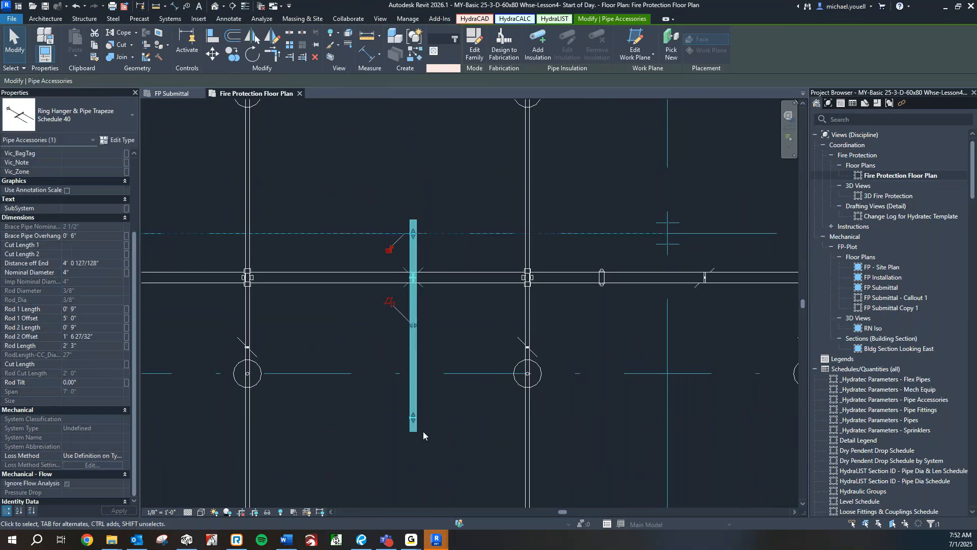
left_click_drag(413, 417, 413, 373)
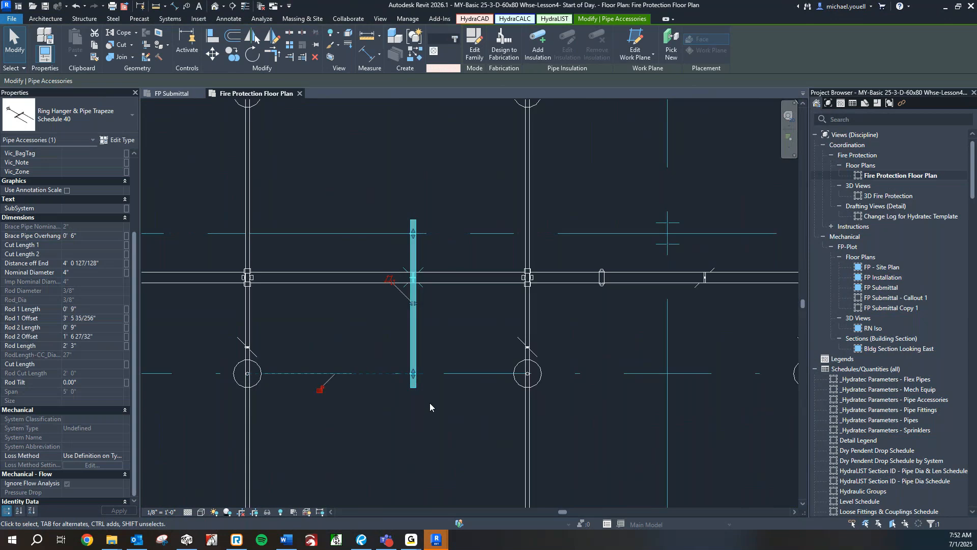
scroll(412, 379, "up", 5)
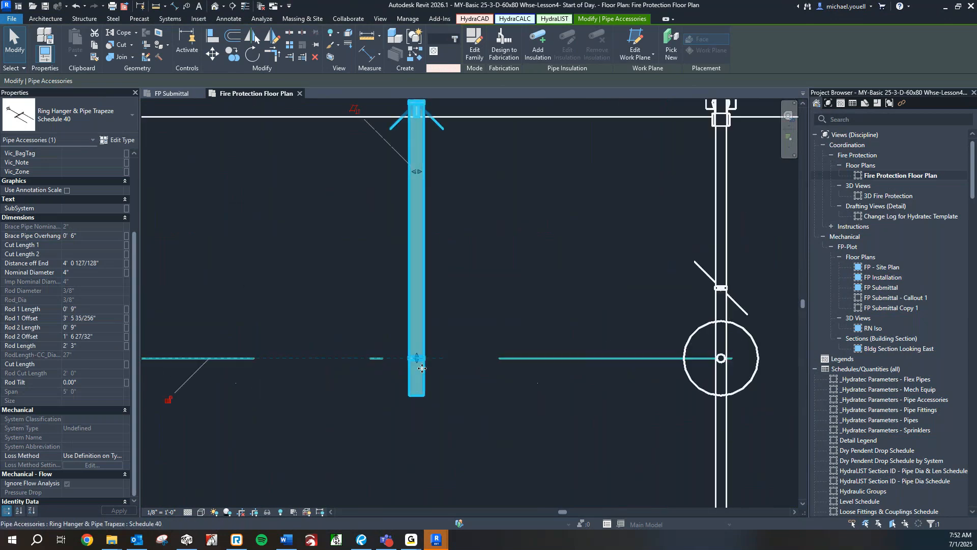
scroll(420, 376, "up", 3)
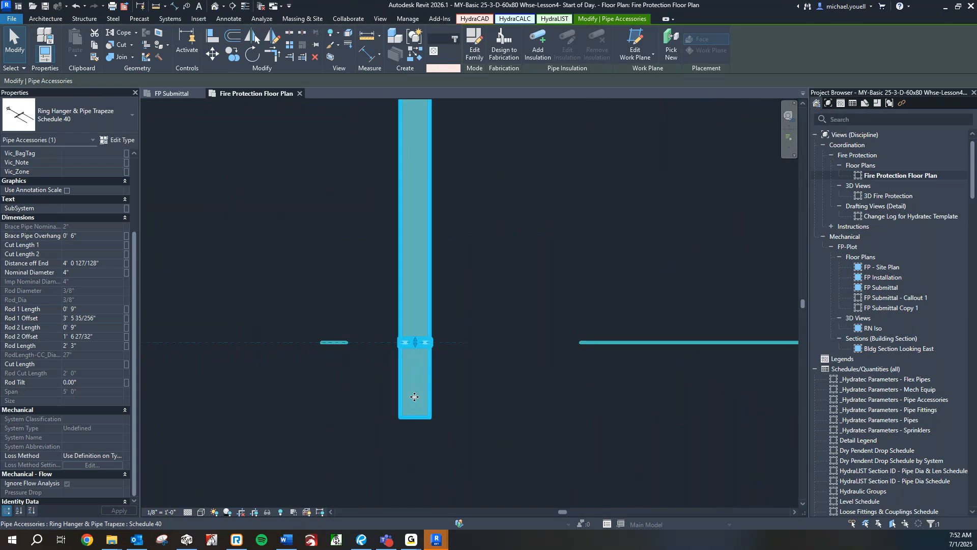
scroll(415, 397, "down", 7)
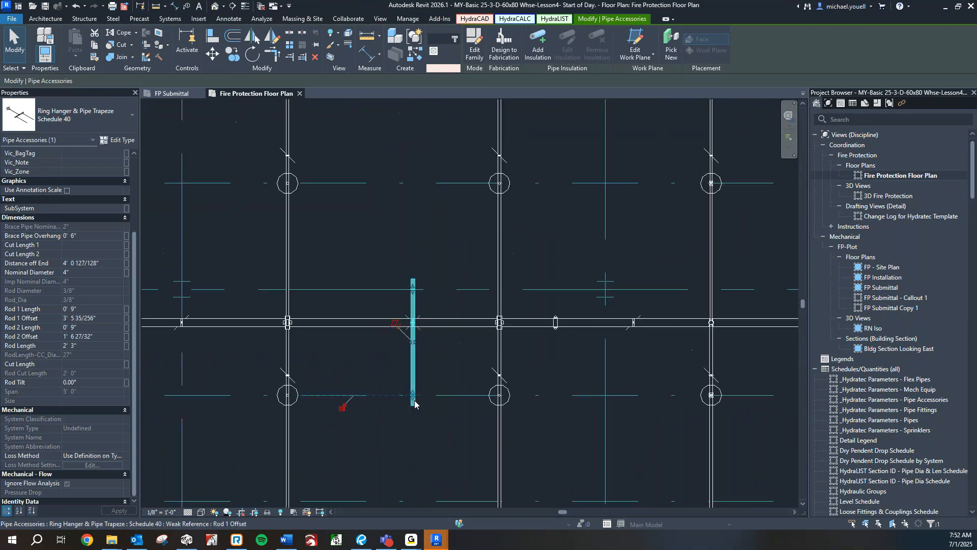
Inspect the shortened trapeze between grids B and C and the neighbouring hangers along the main, clearing the selection.
scroll(458, 392, "down", 1)
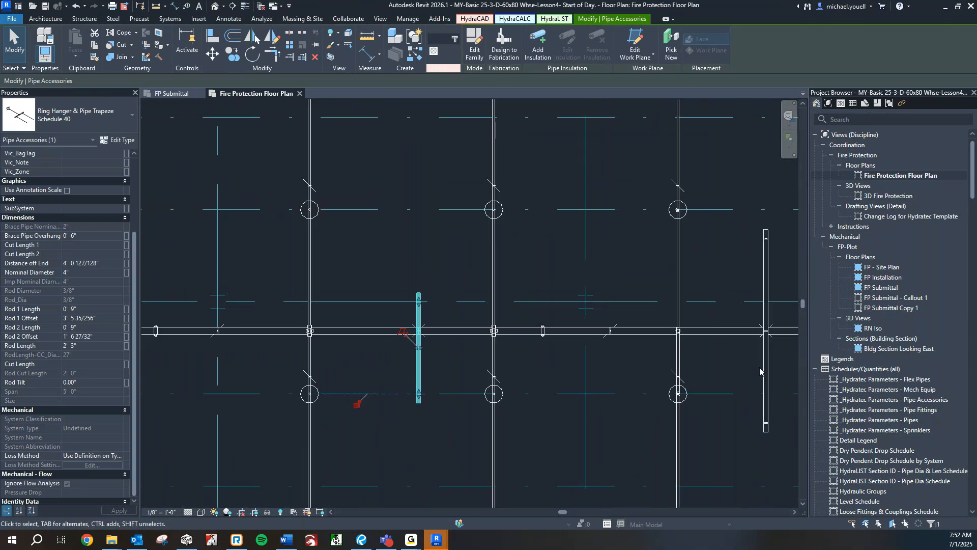
middle_click_drag(759, 367, 721, 365)
scroll(737, 370, "up", 4)
scroll(738, 371, "down", 2)
scroll(258, 356, "up", 6)
scroll(258, 356, "down", 4)
scroll(305, 365, "down", 1)
middle_click_drag(305, 364, 359, 343)
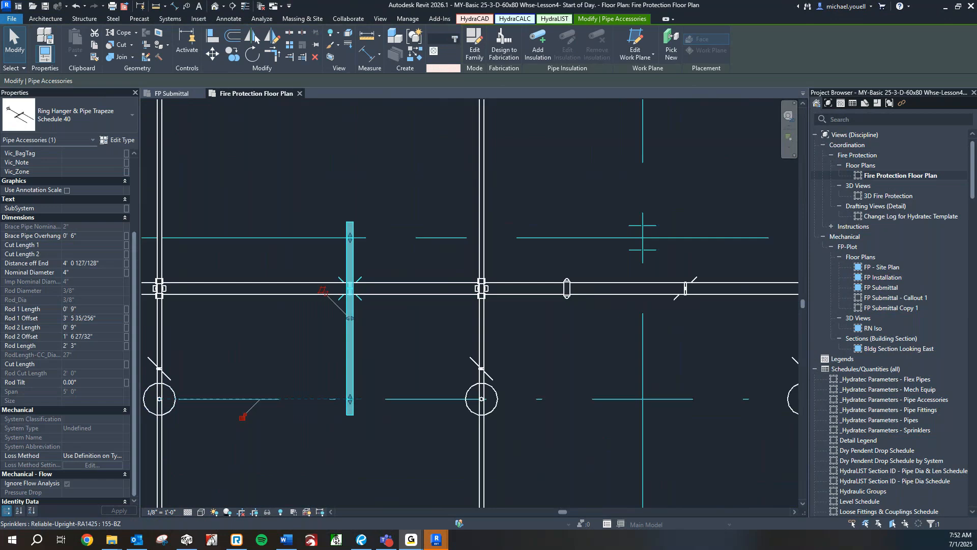
scroll(406, 391, "down", 1)
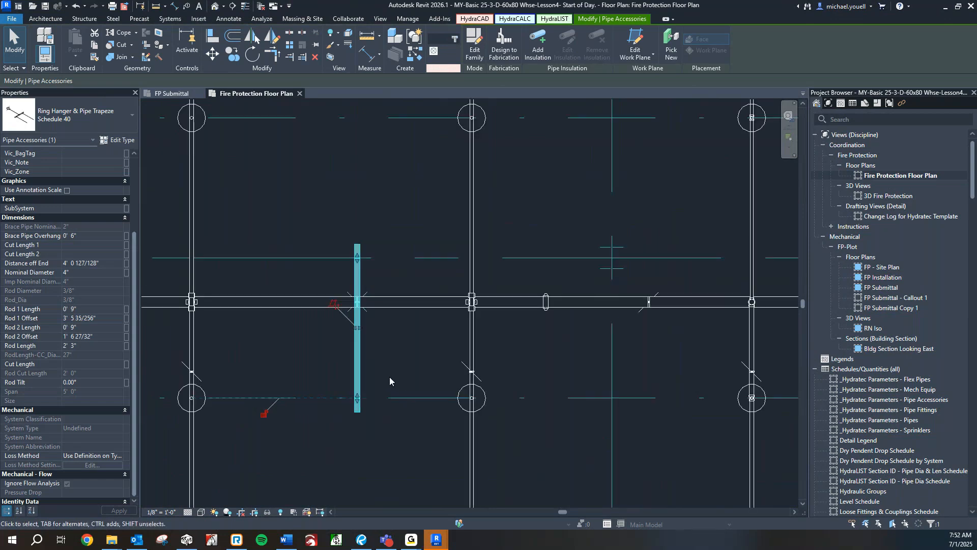
left_click(388, 368)
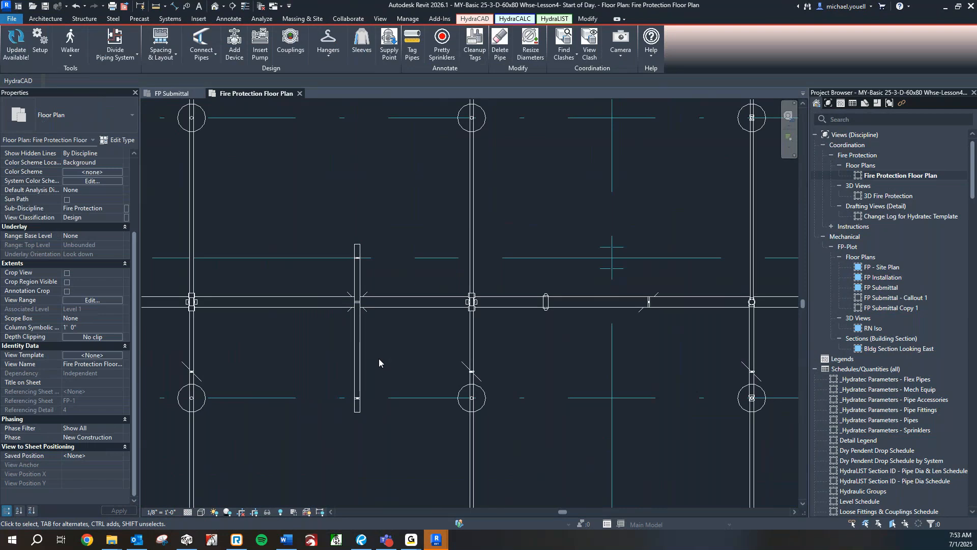
Shorten the westernmost trapeze near grid A by aligning its rods with the grid 3 structure line and the next line south.
scroll(328, 334, "down", 3)
middle_click_drag(303, 337, 595, 331)
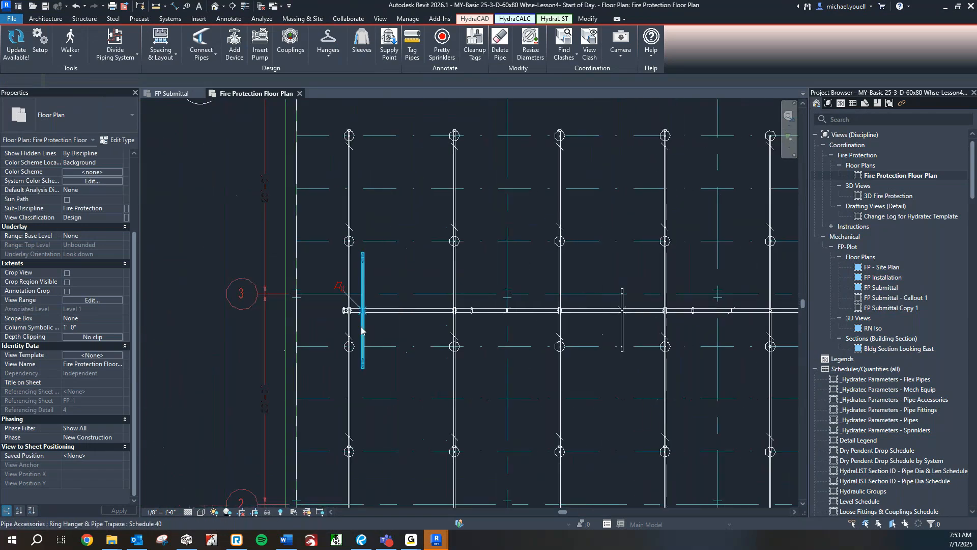
left_click(361, 330)
scroll(361, 330, "up", 3)
left_click_drag(368, 330, 368, 329)
middle_click_drag(371, 277, 366, 351)
left_click_drag(364, 226, 364, 297)
Shorten the trapeze between grids C and D by aligning its north rod with grid 3 and its south rod with the next structure line.
scroll(438, 305, "down", 3)
middle_click_drag(652, 327, 169, 305)
scroll(433, 267, "up", 3)
key("Escape")
left_click(441, 258)
left_click_drag(443, 263, 441, 275)
left_click_drag(441, 375, 441, 376)
Shorten the west trapeze between grids D and E to a 5' 0" span by aligning its rods with grid 3 and the next structure line south.
scroll(534, 377, "down", 2)
middle_click_drag(537, 377, 260, 373)
key("Escape")
left_click(466, 343)
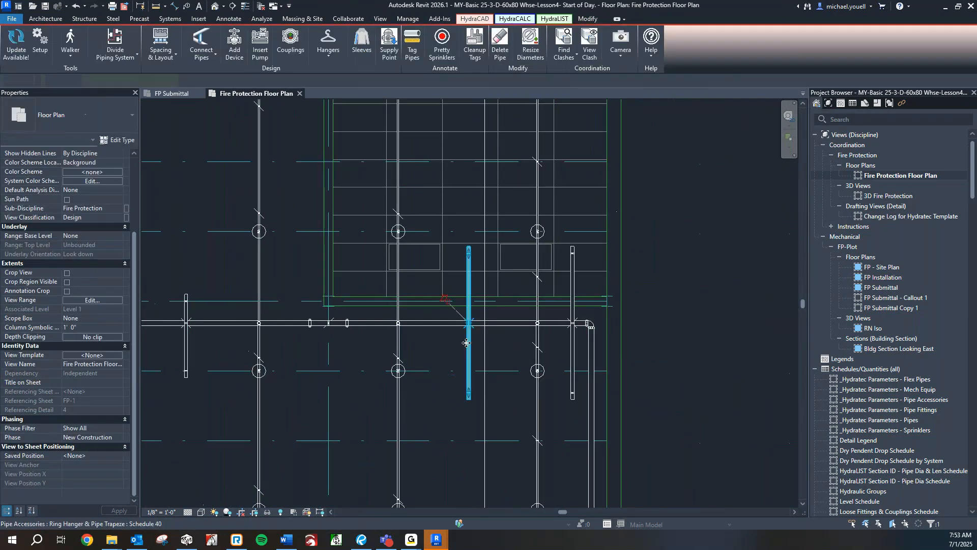
scroll(467, 408, "up", 3)
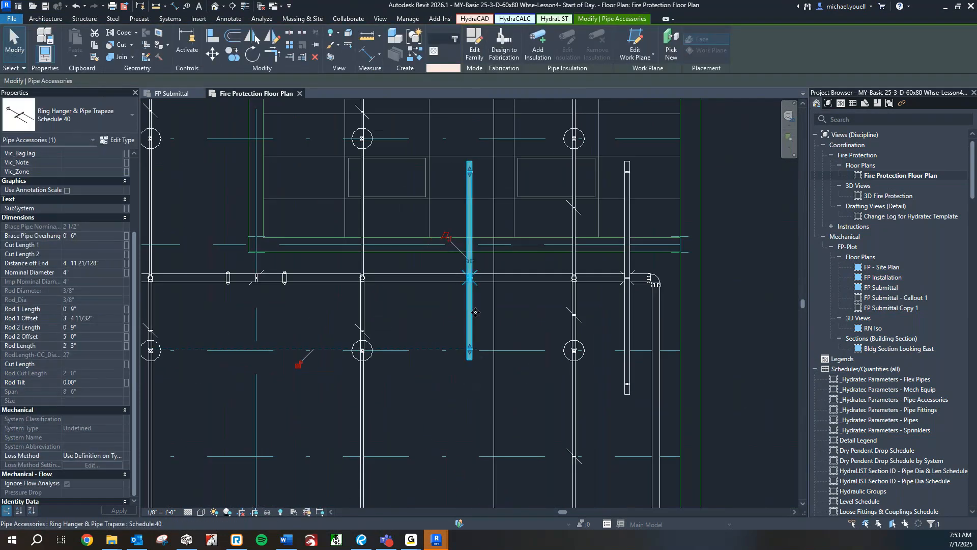
scroll(467, 356, "up", 3)
left_click_drag(474, 340, 474, 338)
scroll(470, 346, "up", 3)
scroll(465, 255, "down", 4)
left_click_drag(461, 232, 460, 325)
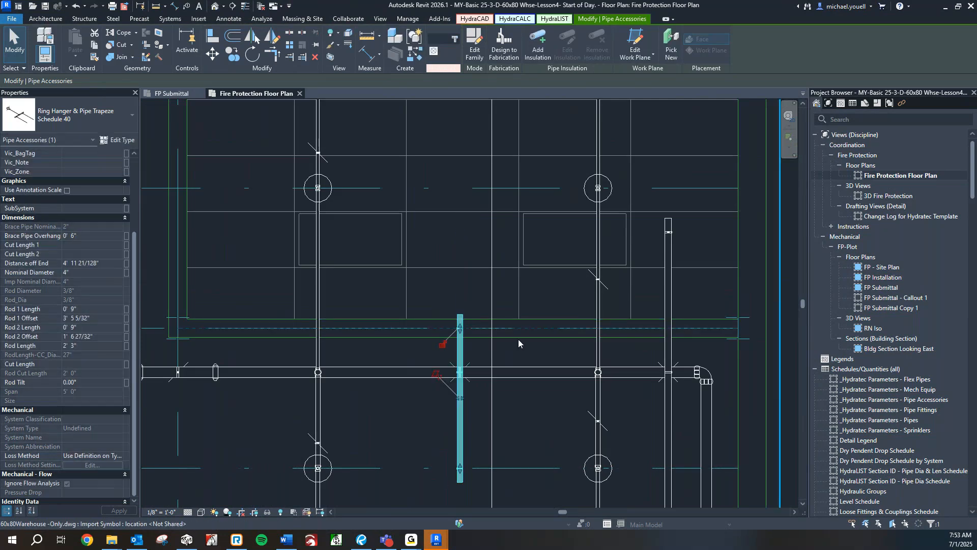
Shorten the easternmost trapeze beside the main's elbow to a 5' 0" span, aligning its rods with grid 3 and the next structure line south.
left_click(669, 244)
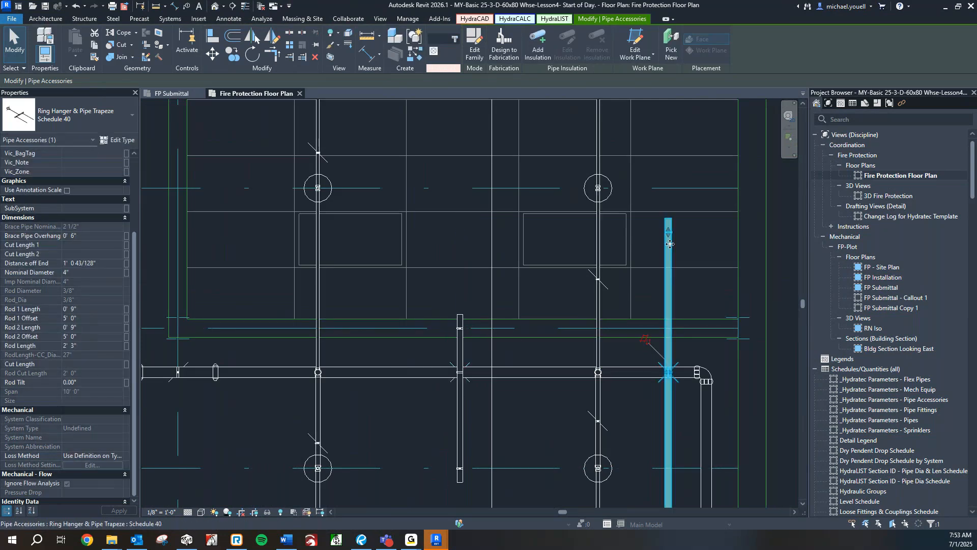
left_click_drag(670, 244, 667, 340)
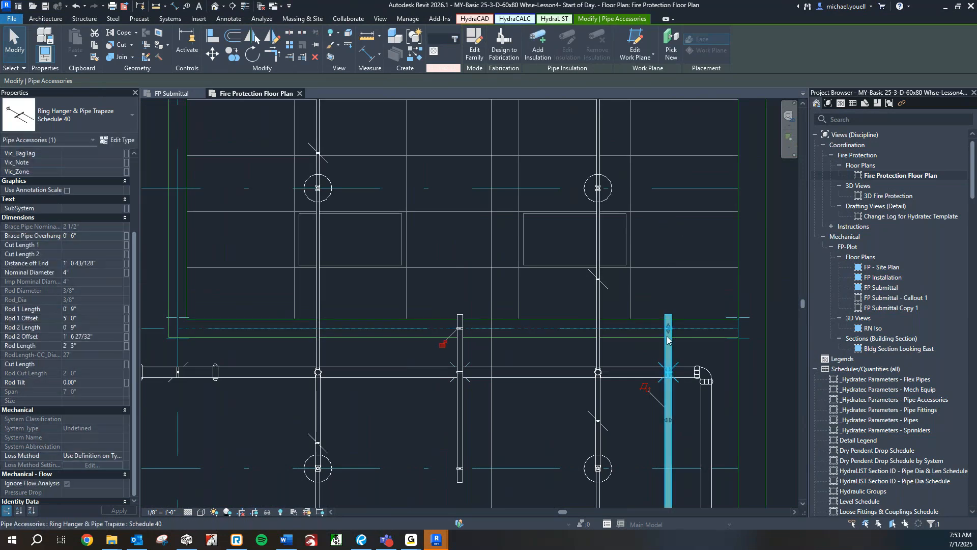
middle_click_drag(667, 340, 615, 185)
left_click_drag(612, 310, 615, 311)
scroll(616, 312, "up", 5)
scroll(579, 295, "down", 5)
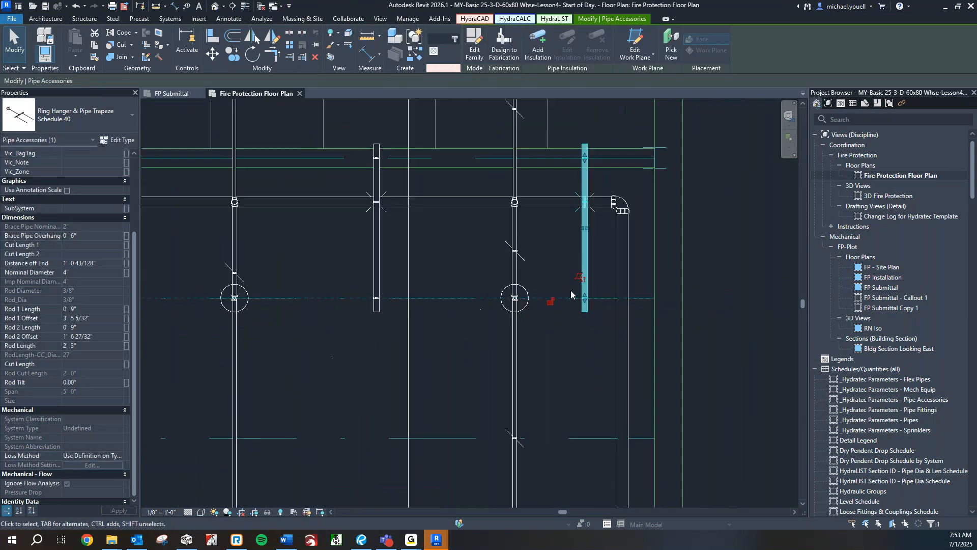
scroll(389, 277, "down", 1)
left_click(344, 269)
Check all trapeze hangers along the main against the structure lines across the whole floor plan.
scroll(344, 269, "down", 1)
middle_click_drag(344, 269, 460, 287)
scroll(460, 287, "down", 3)
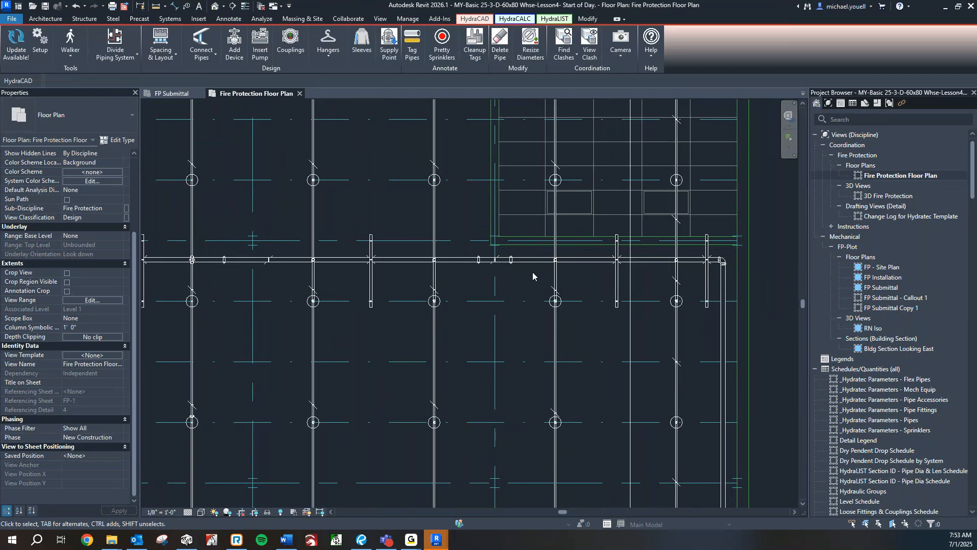
middle_click_drag(408, 278, 467, 279)
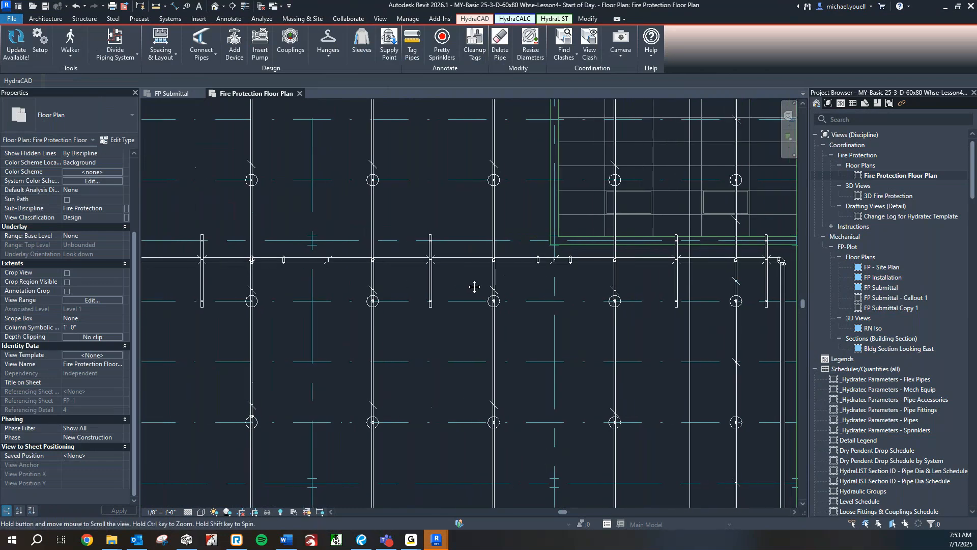
scroll(453, 367, "down", 1)
middle_click_drag(423, 357, 509, 337)
scroll(472, 346, "down", 1)
scroll(470, 343, "down", 1)
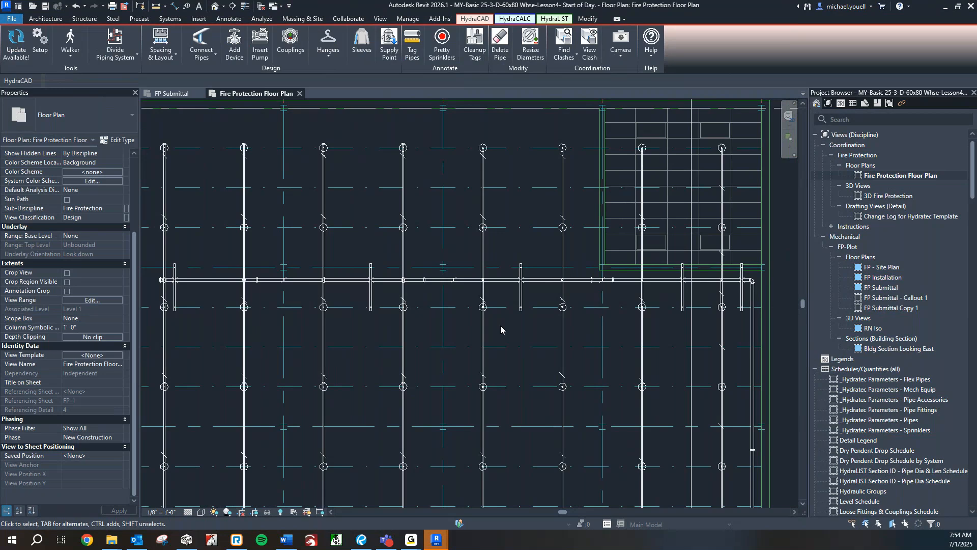
scroll(466, 325, "down", 2)
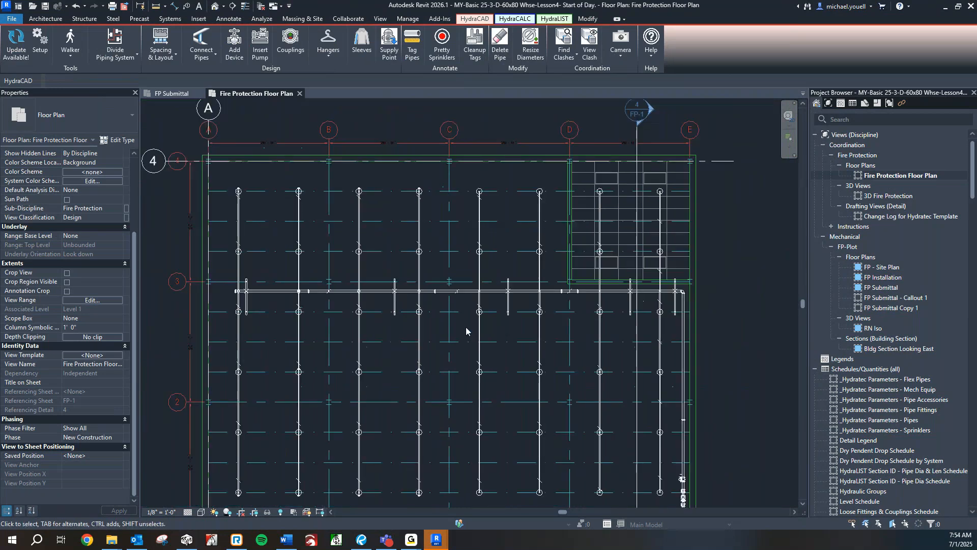
scroll(465, 326, "up", 1)
middle_click_drag(472, 326, 477, 328)
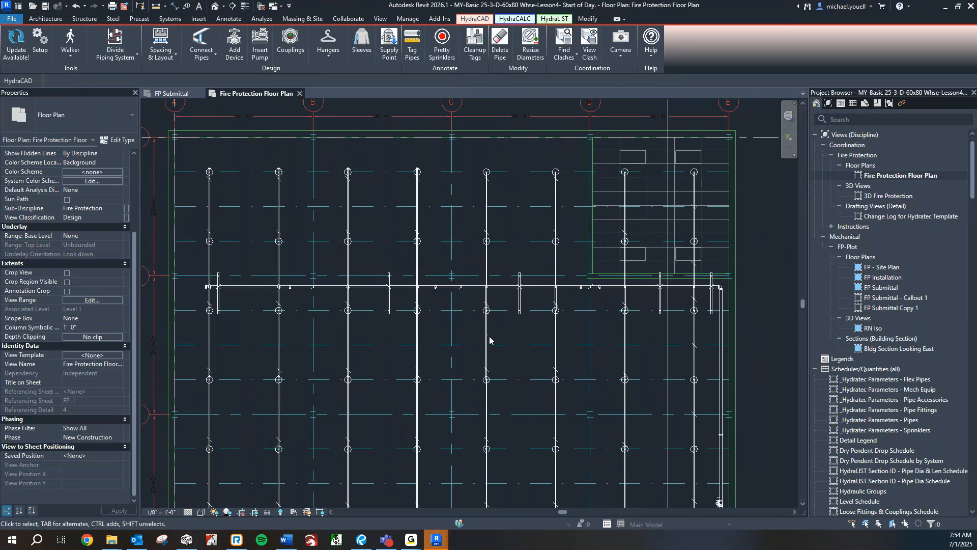
Open the Bldg Section Looking East view and examine the trapeze hanger between the joists above the main.
double_click(879, 349)
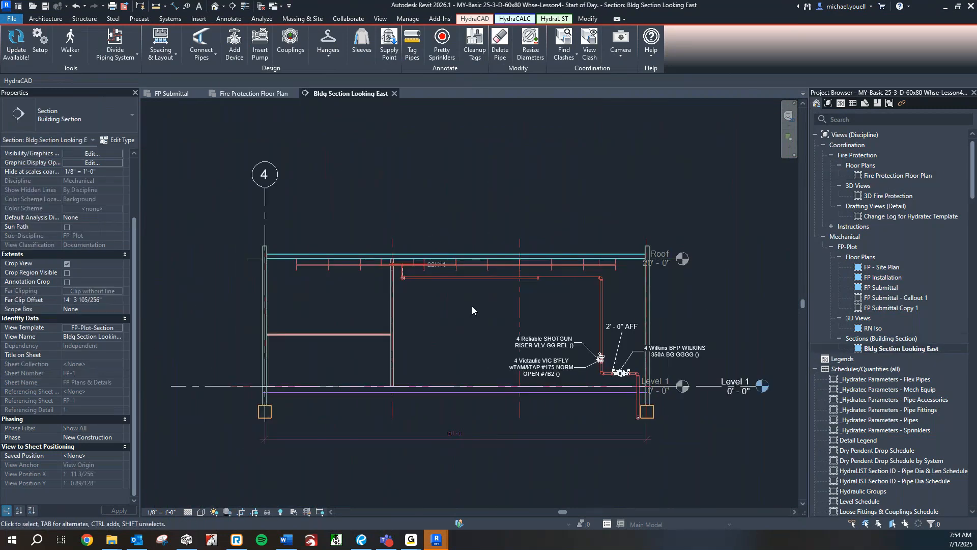
scroll(412, 265, "up", 5)
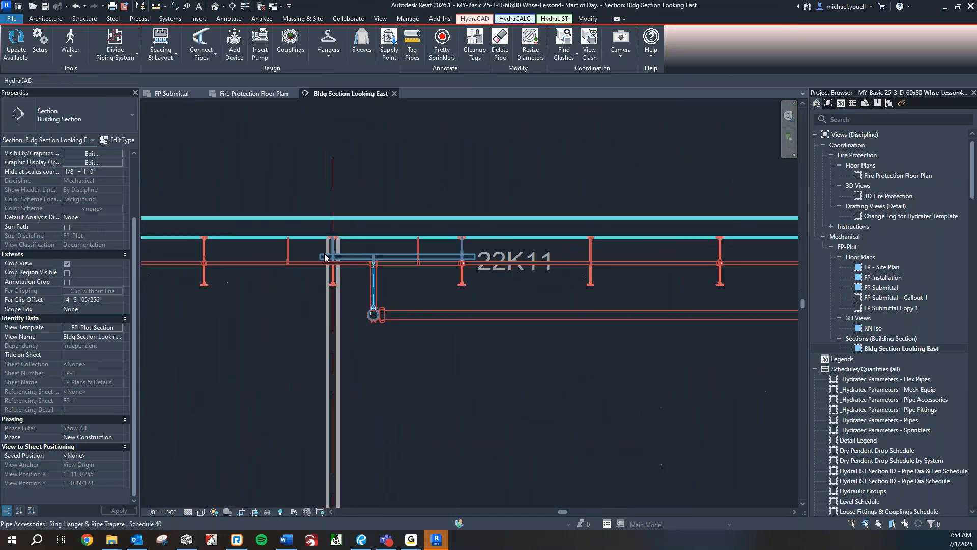
scroll(324, 257, "up", 2)
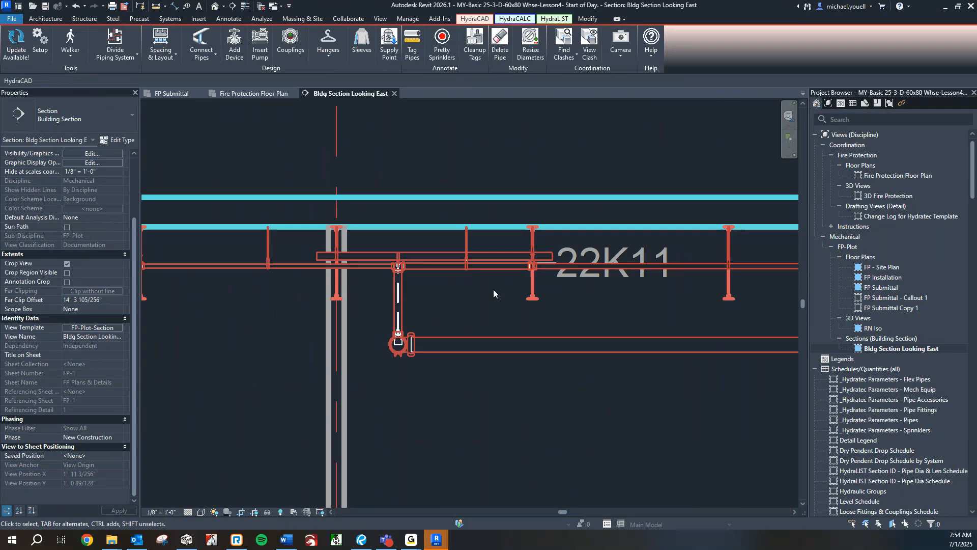
scroll(493, 291, "down", 3)
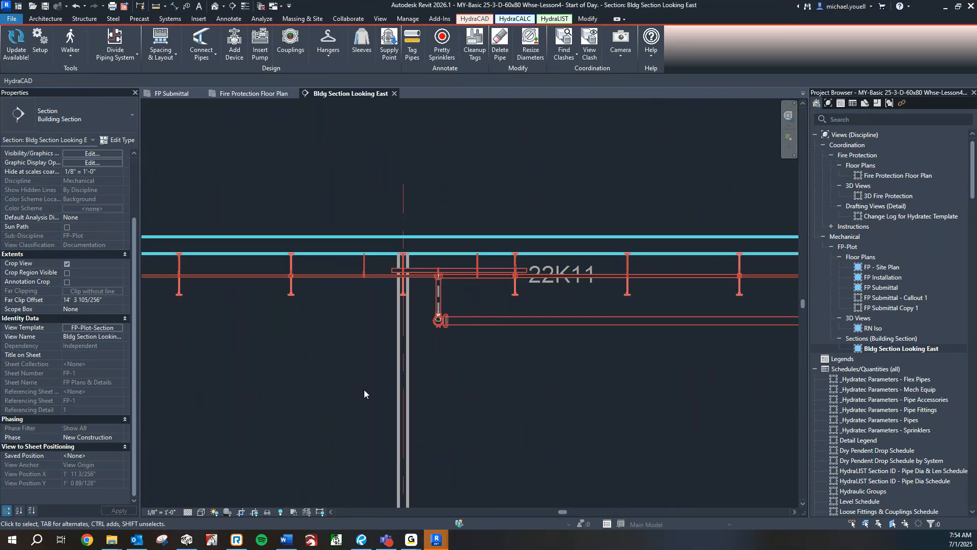
scroll(461, 340, "up", 1)
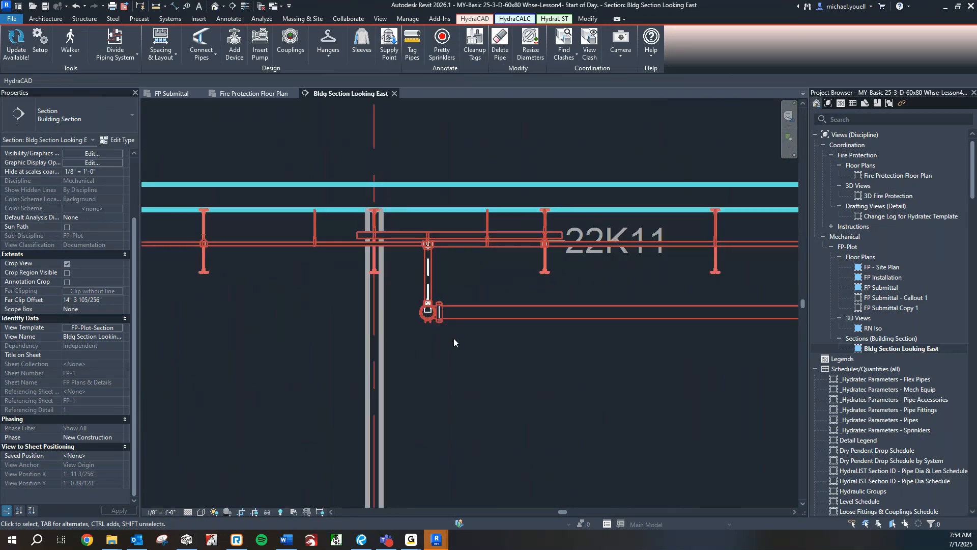
scroll(542, 244, "up", 1)
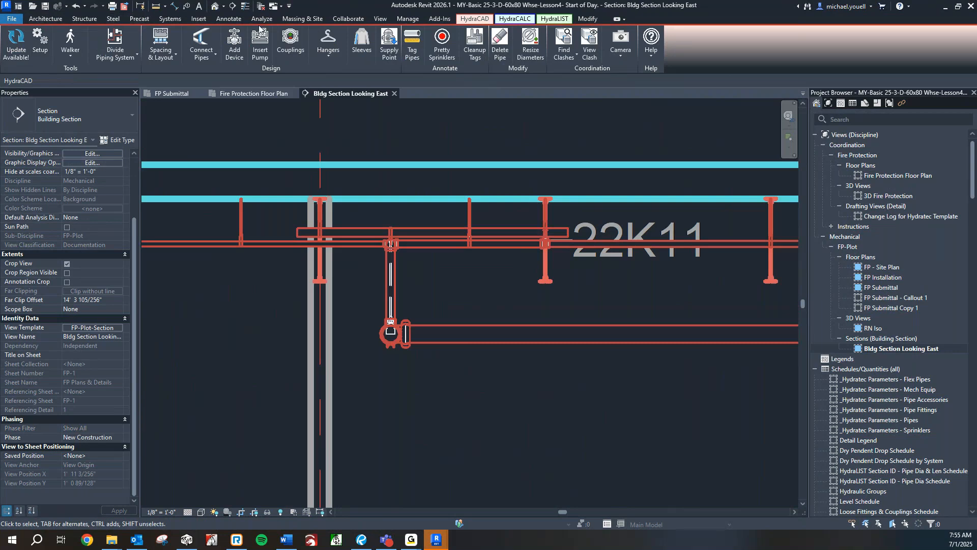
Turn on thin line display and inspect the trapeze, its rods and the ring hanger in the section.
left_click(245, 6)
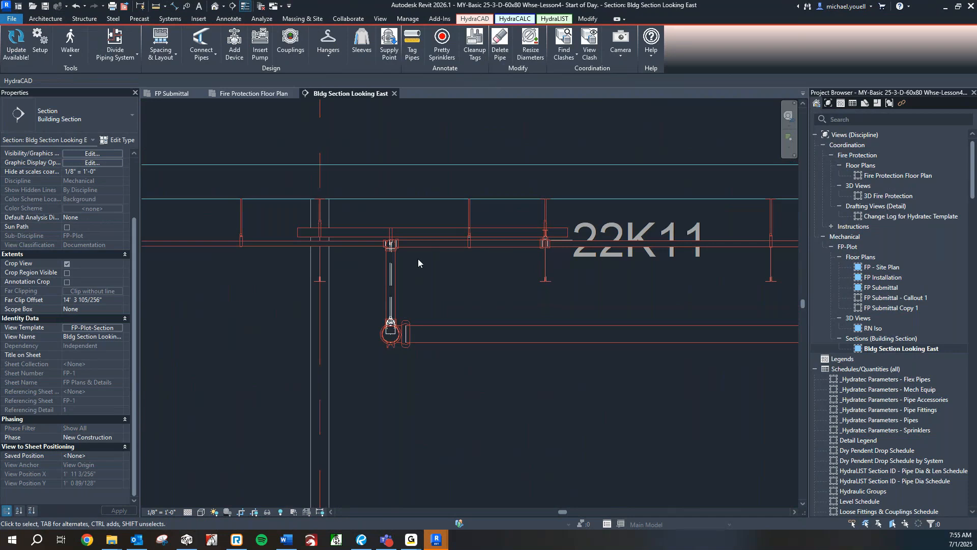
scroll(419, 263, "down", 2)
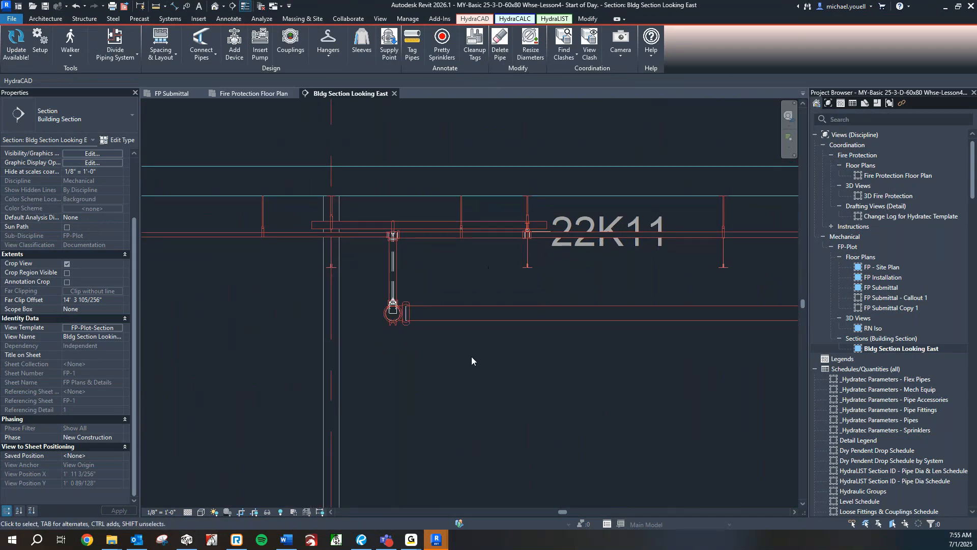
scroll(461, 286, "up", 2)
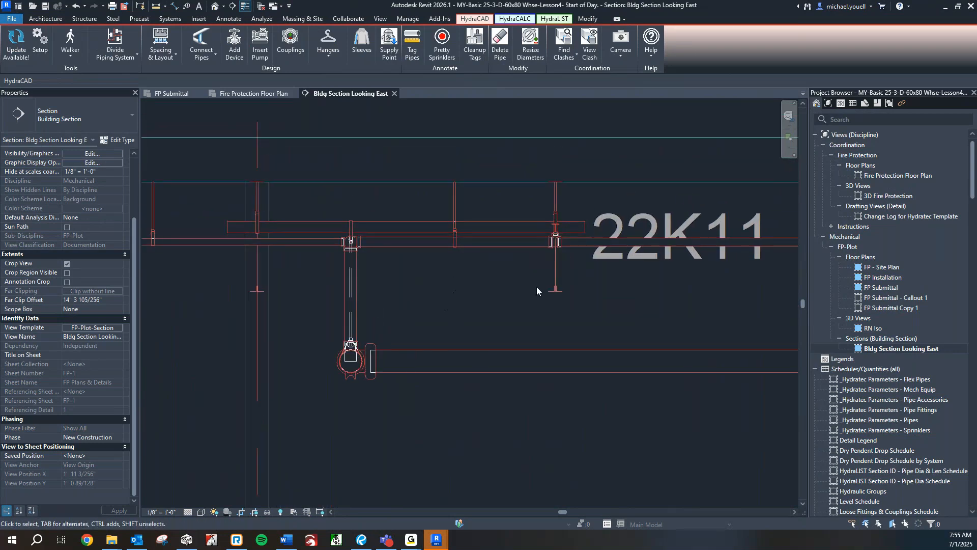
scroll(439, 230, "up", 2)
scroll(436, 230, "down", 1)
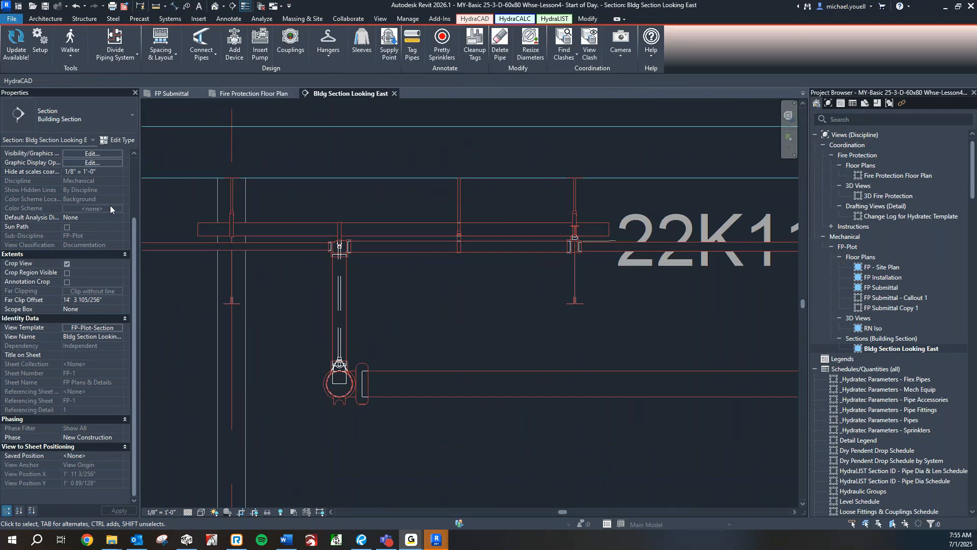
Return to the Fire Protection Floor Plan and look over the trapeze hangers at the main's east end.
left_click(249, 94)
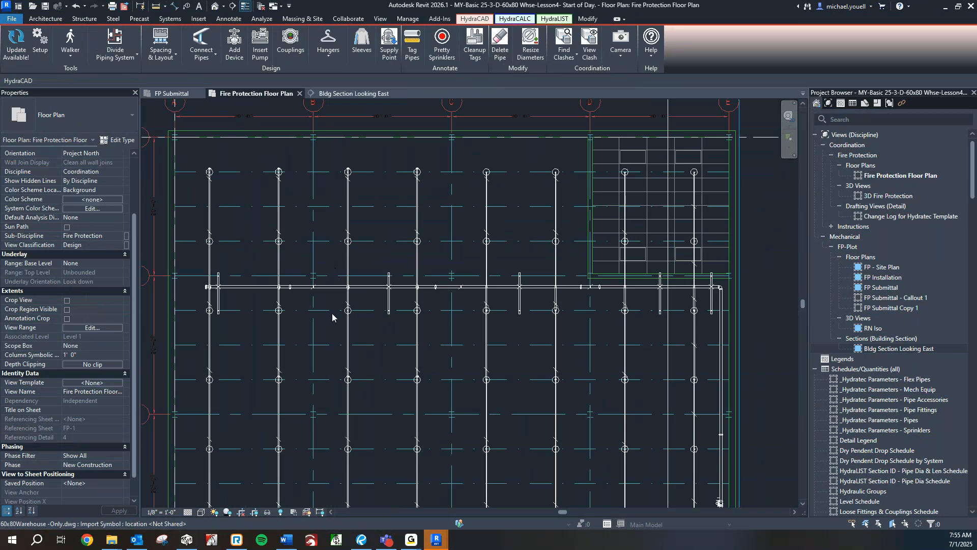
middle_click_drag(334, 320, 337, 315)
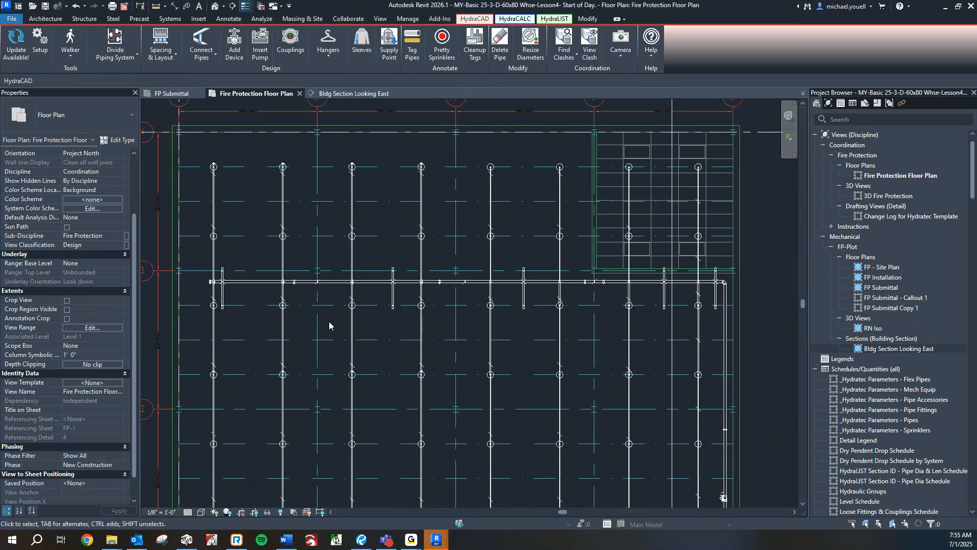
middle_click_drag(336, 326, 342, 335)
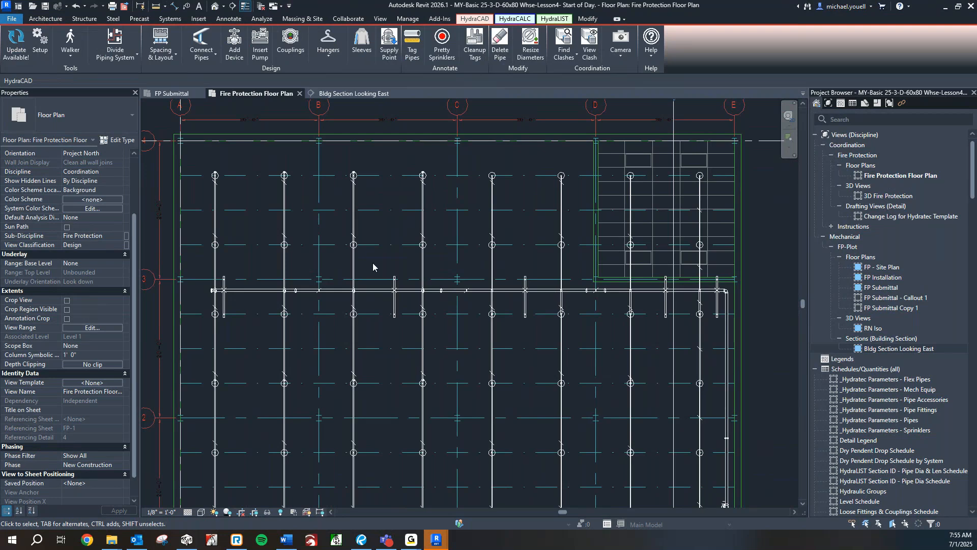
scroll(362, 257, "down", 1)
middle_click_drag(656, 274, 468, 294)
scroll(503, 278, "up", 2)
scroll(468, 296, "up", 2)
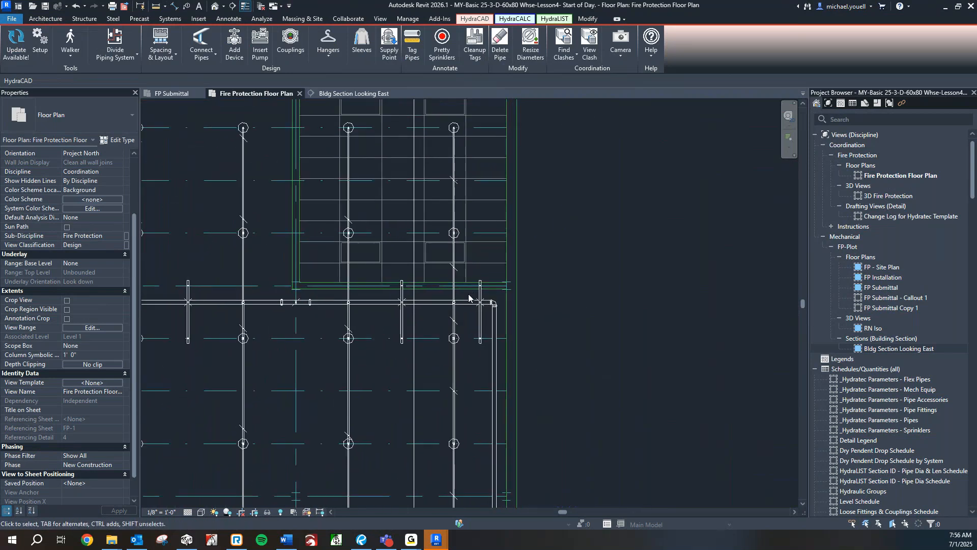
Start the Hangers command and set the brace to the Basic Lateral Brace Over Pipe family with the 45 Degree type.
left_click(335, 57)
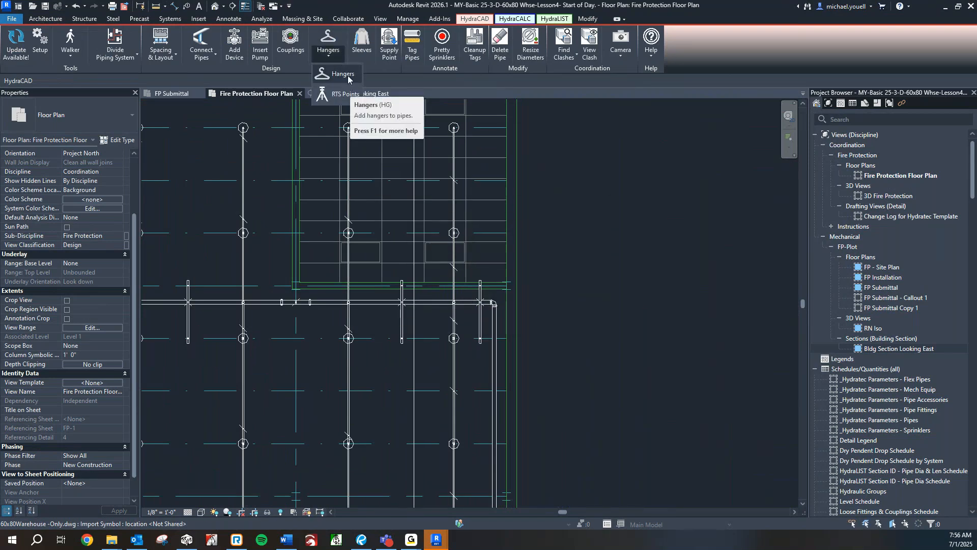
left_click(347, 81)
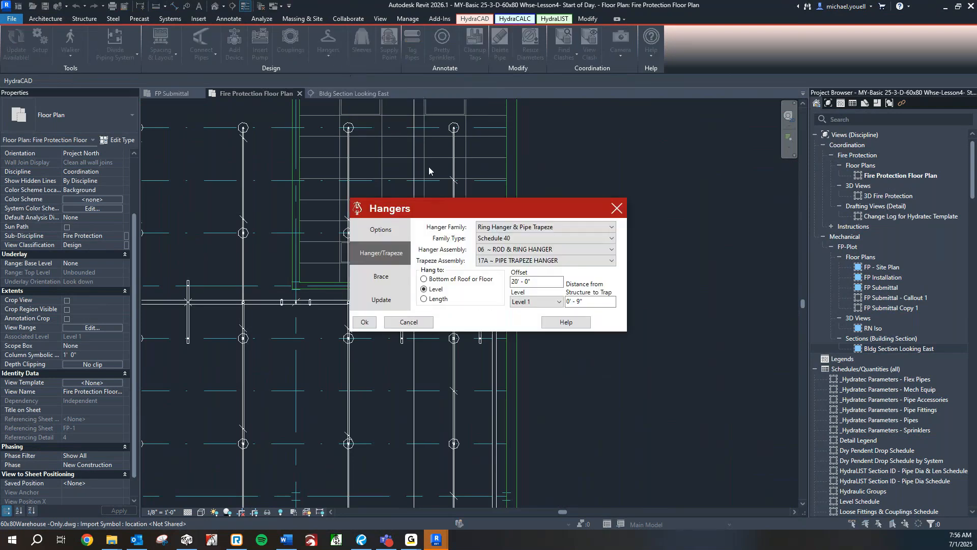
left_click(612, 227)
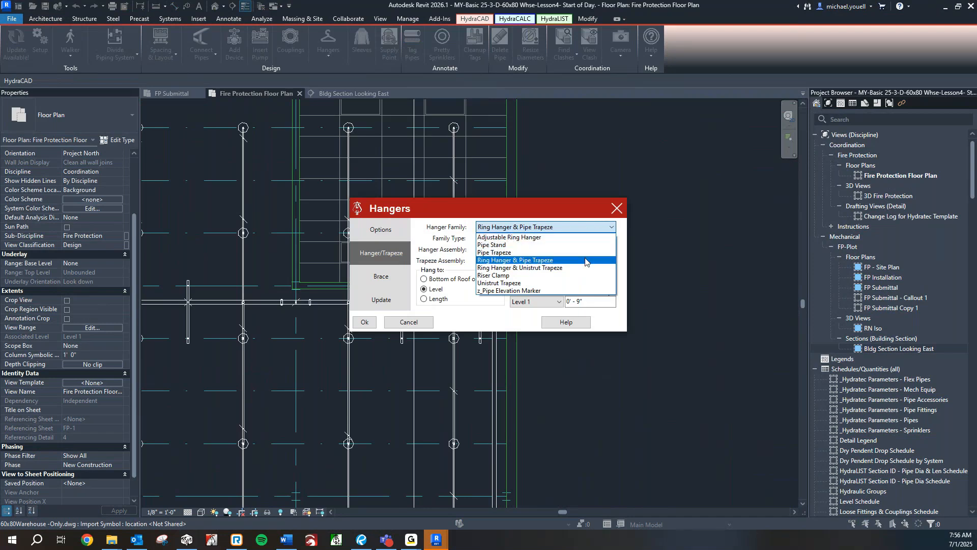
left_click(403, 281)
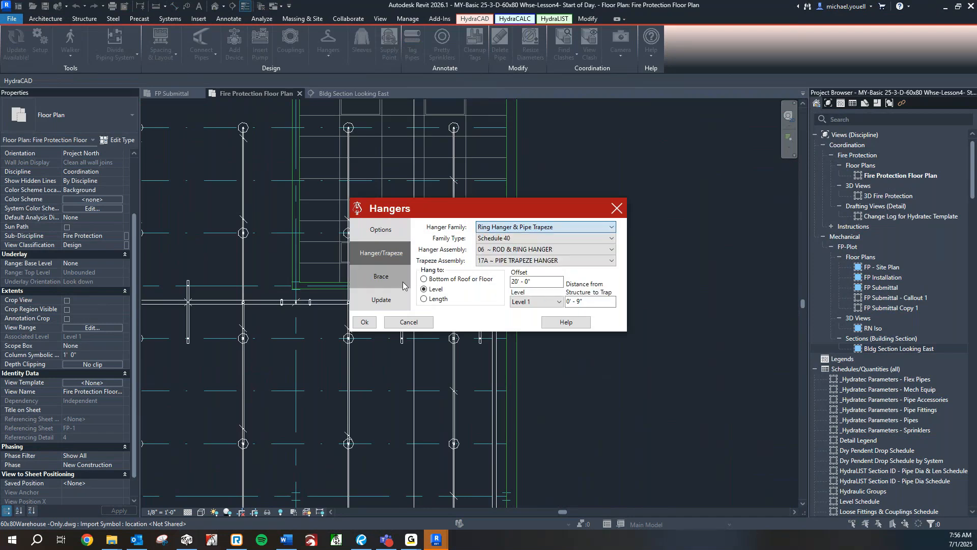
left_click(403, 284)
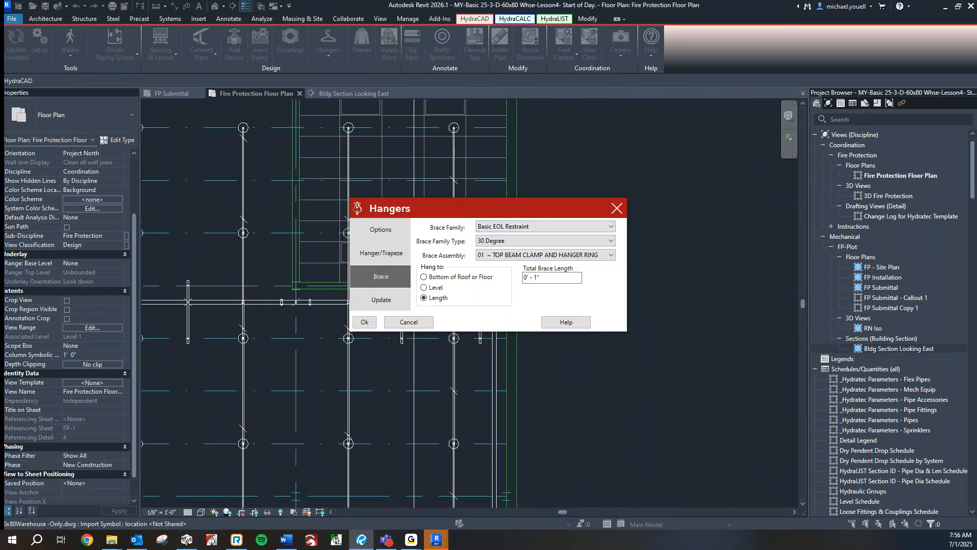
left_click(586, 228)
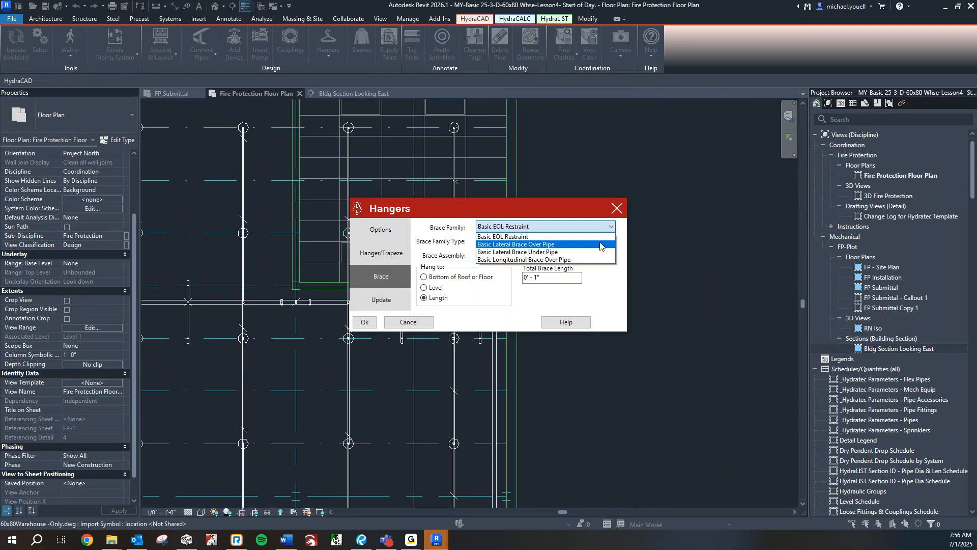
left_click(599, 246)
left_click(587, 242)
left_click(568, 259)
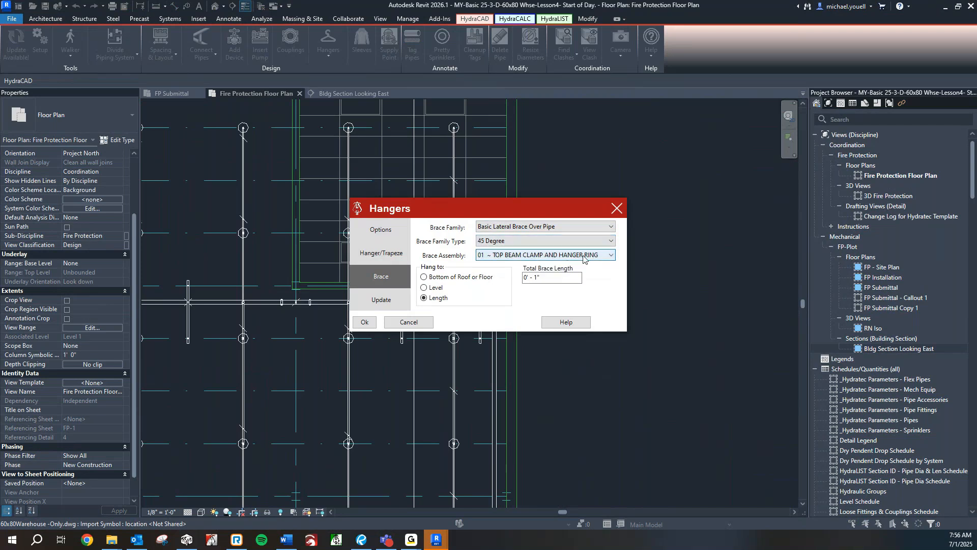
Look through the available brace assemblies and choose 08 ~ TOGGLE WING HANGER for the lateral brace.
left_click(586, 255)
scroll(499, 438, "down", 3)
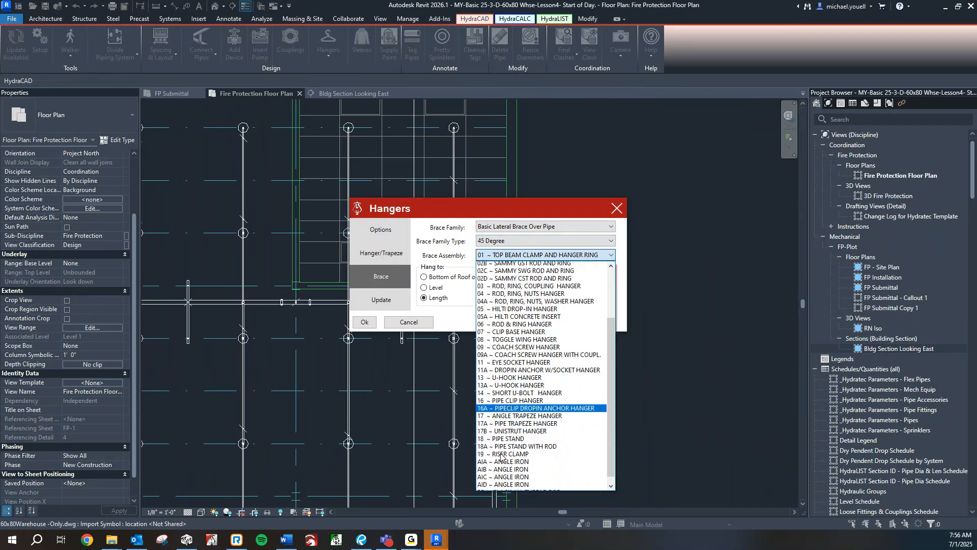
scroll(502, 459, "up", 3)
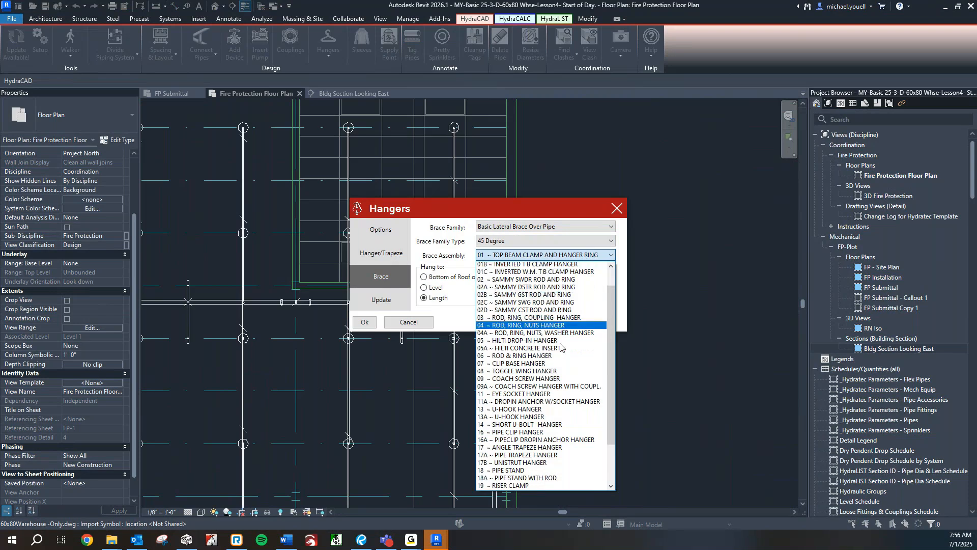
scroll(559, 346, "down", 3)
scroll(559, 347, "down", 1)
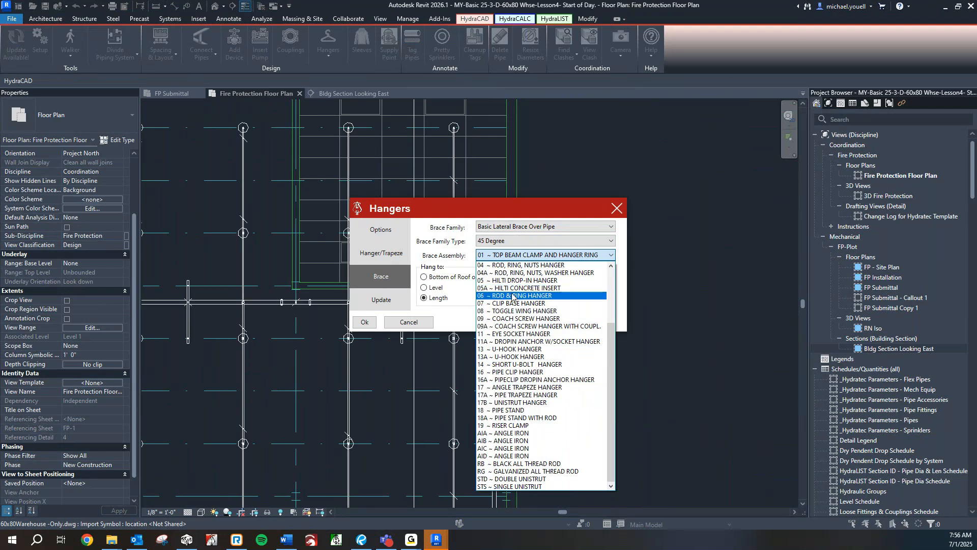
scroll(506, 294, "up", 4)
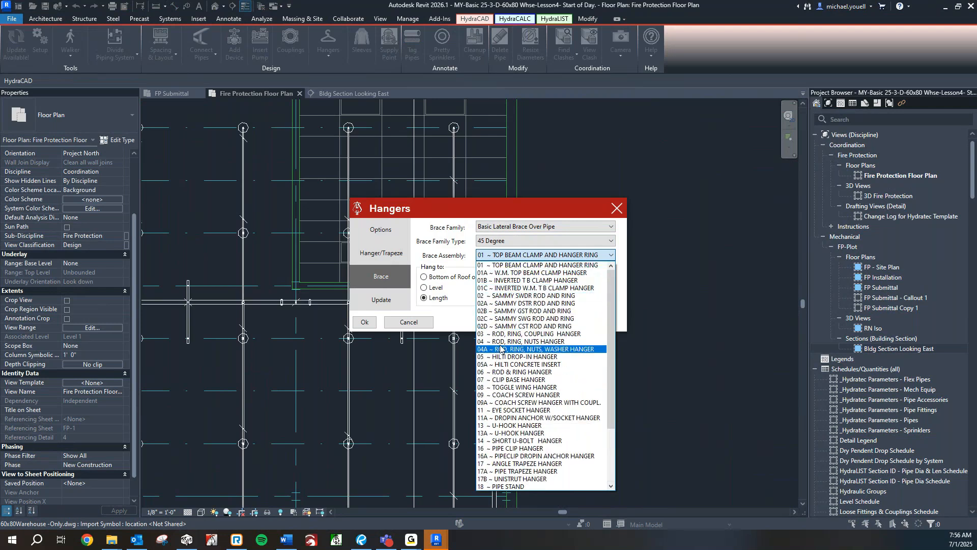
left_click(503, 388)
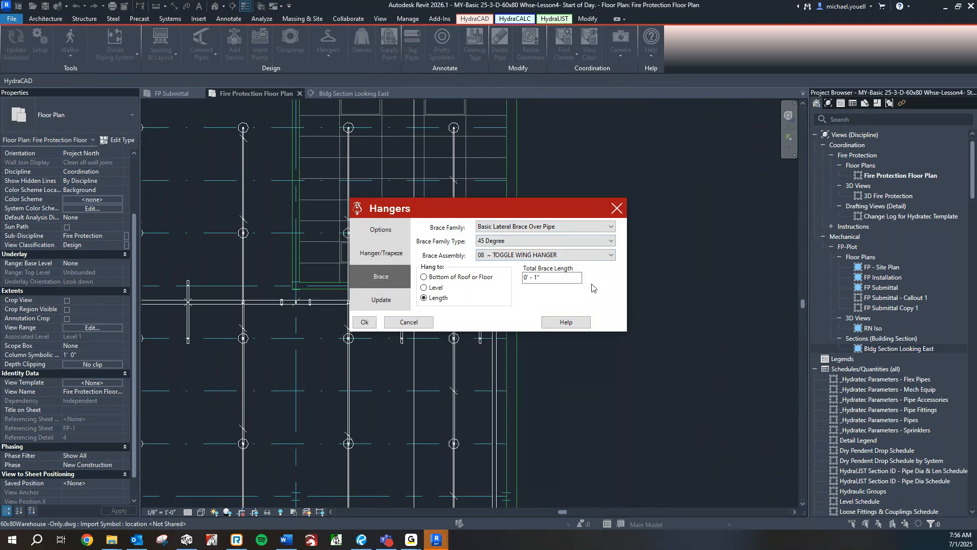
Hang the lateral brace to Level 1 with a 20' - 0" offset and accept the settings for placement on the main.
left_click(431, 287)
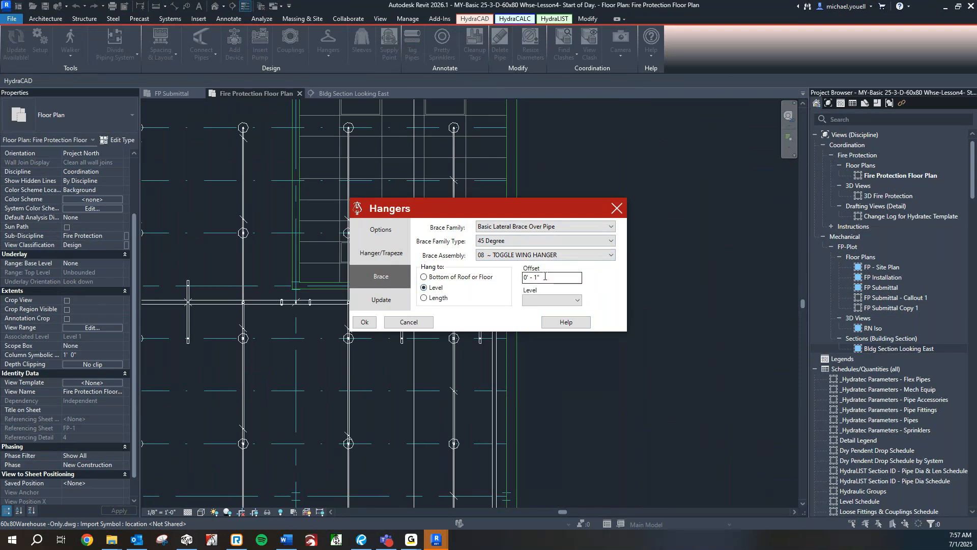
left_click(550, 301)
left_click(547, 314)
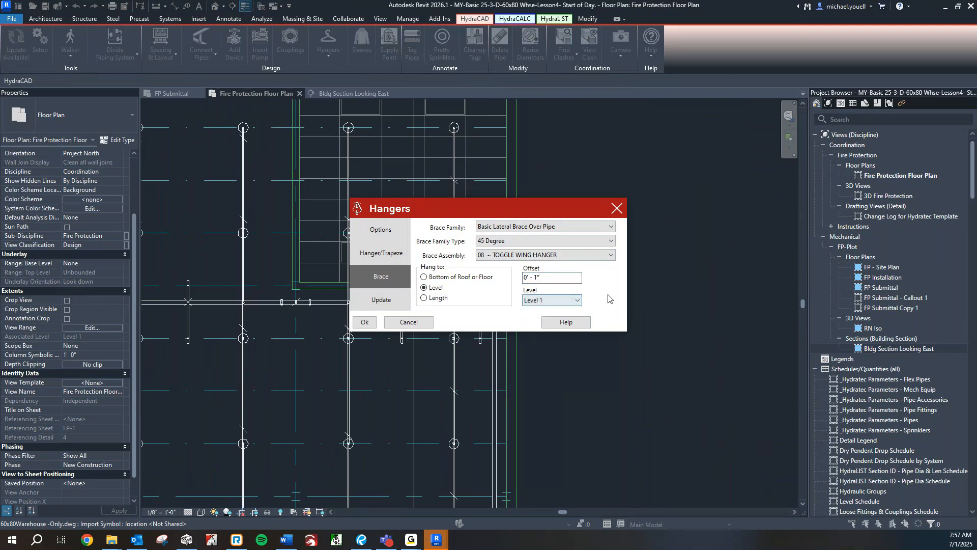
left_click_drag(541, 278, 518, 278)
type("20")
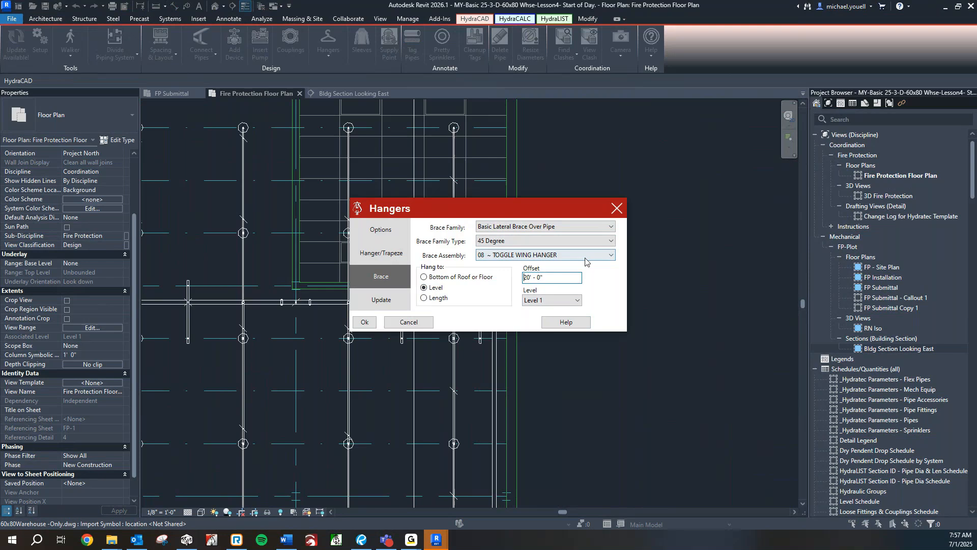
left_click(576, 300)
left_click(576, 300)
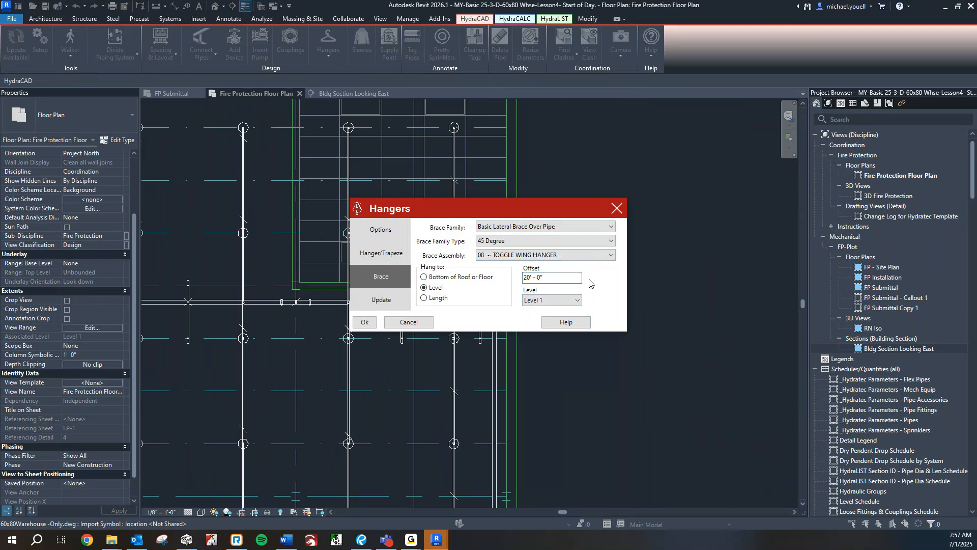
left_click(366, 322)
scroll(467, 305, "up", 2)
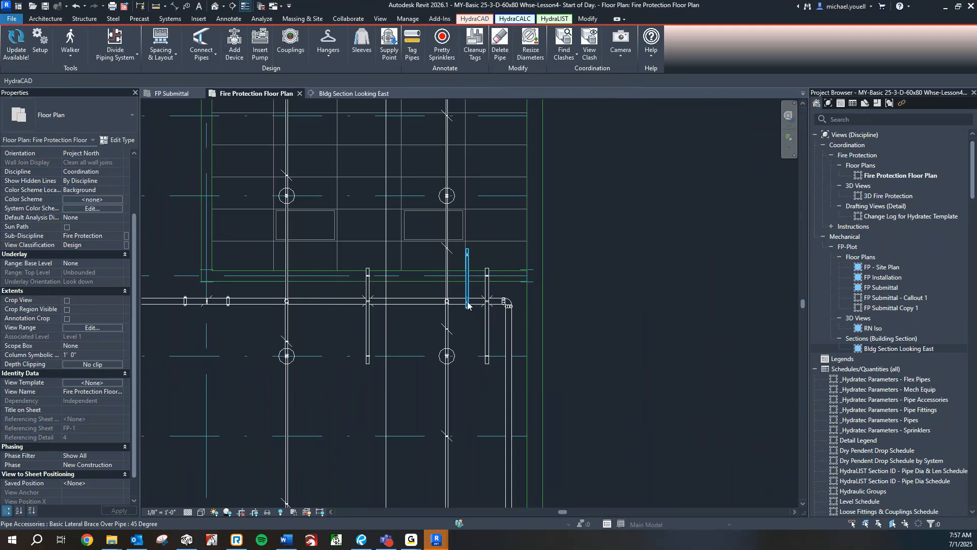
Flip the 45-degree lateral brace on the main near the elbow so that it extends to the opposite side of the pipe.
scroll(468, 316, "up", 1)
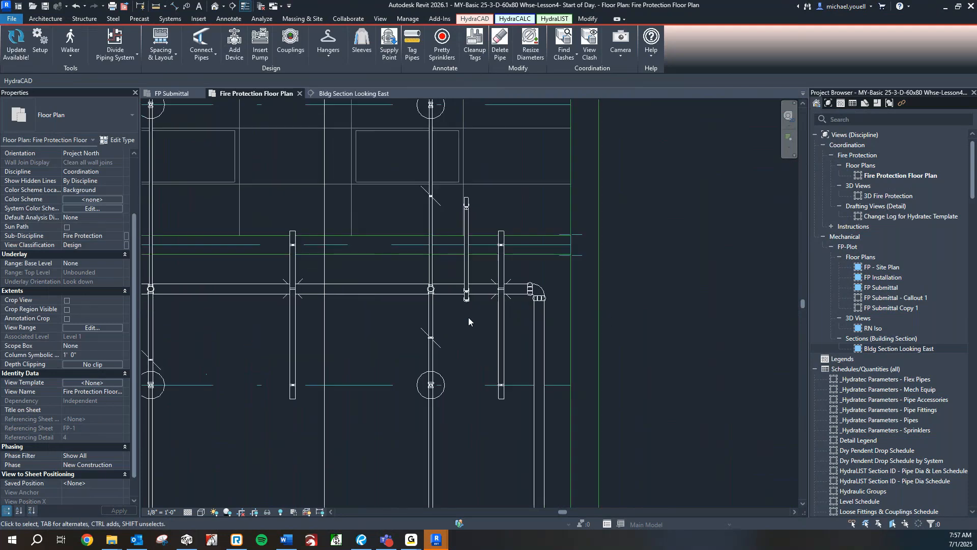
scroll(468, 317, "up", 1)
scroll(468, 317, "up", 3)
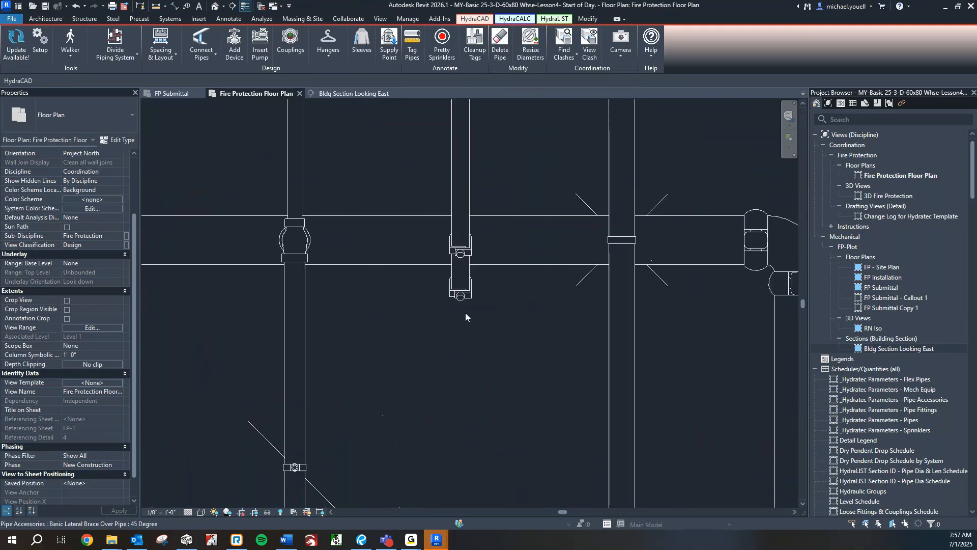
scroll(468, 319, "down", 2)
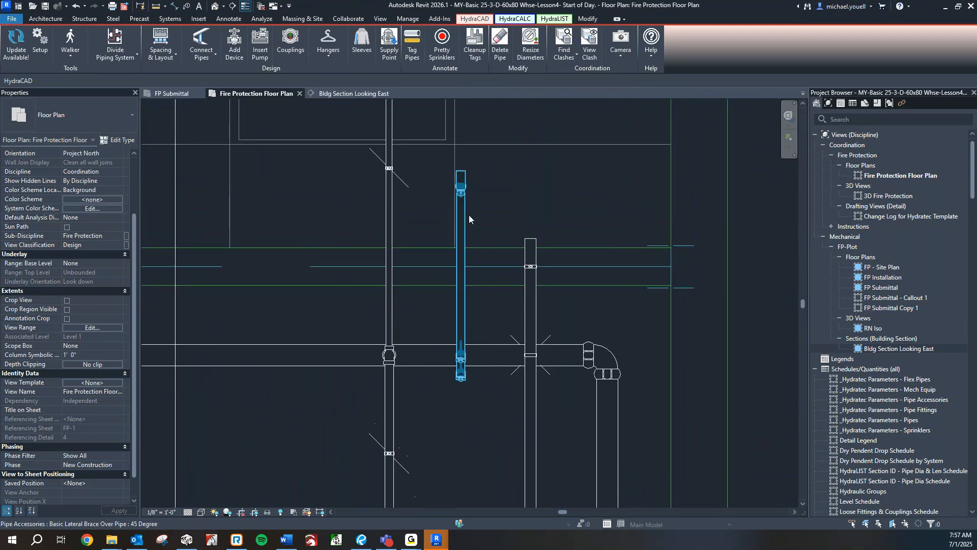
scroll(477, 316, "down", 5)
key("Escape")
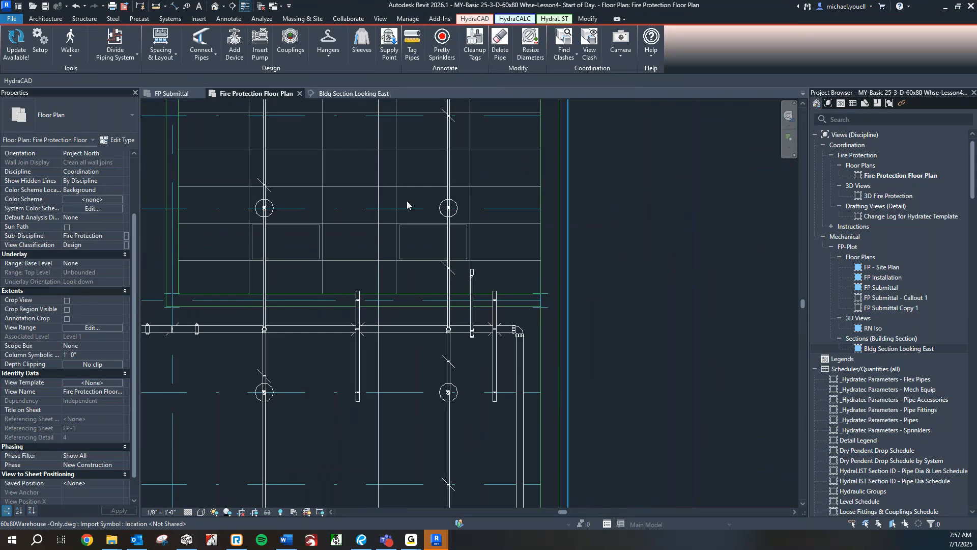
scroll(475, 298, "up", 4)
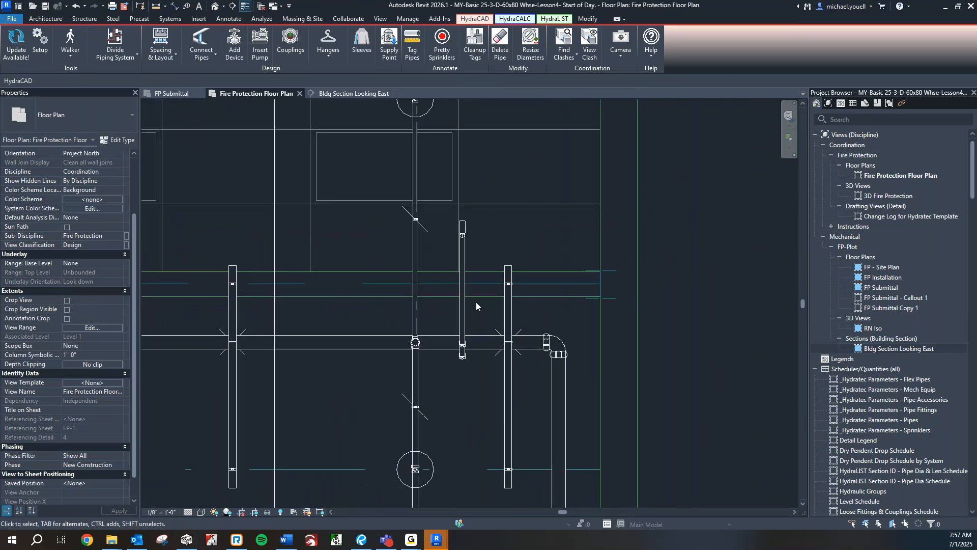
left_click(460, 253)
left_click_drag(460, 246, 459, 277)
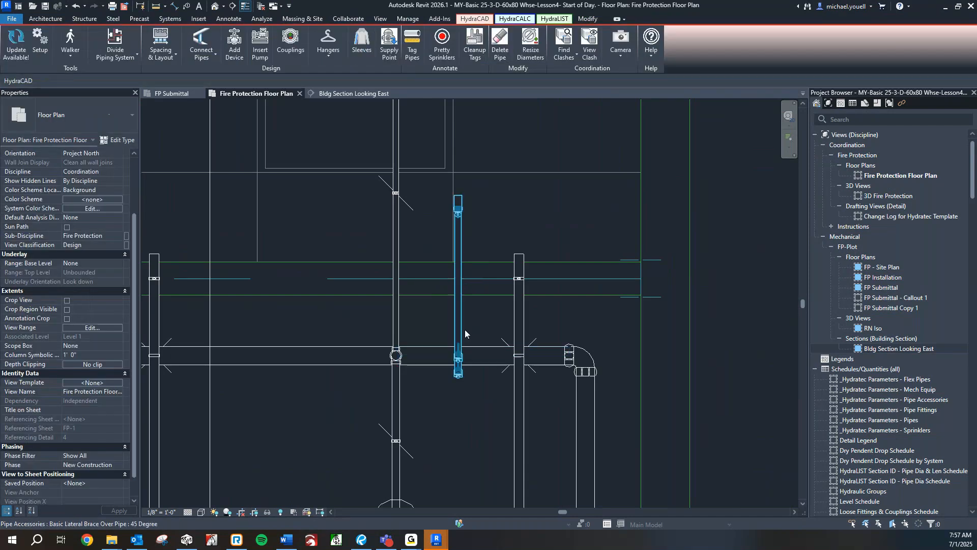
left_click(490, 394)
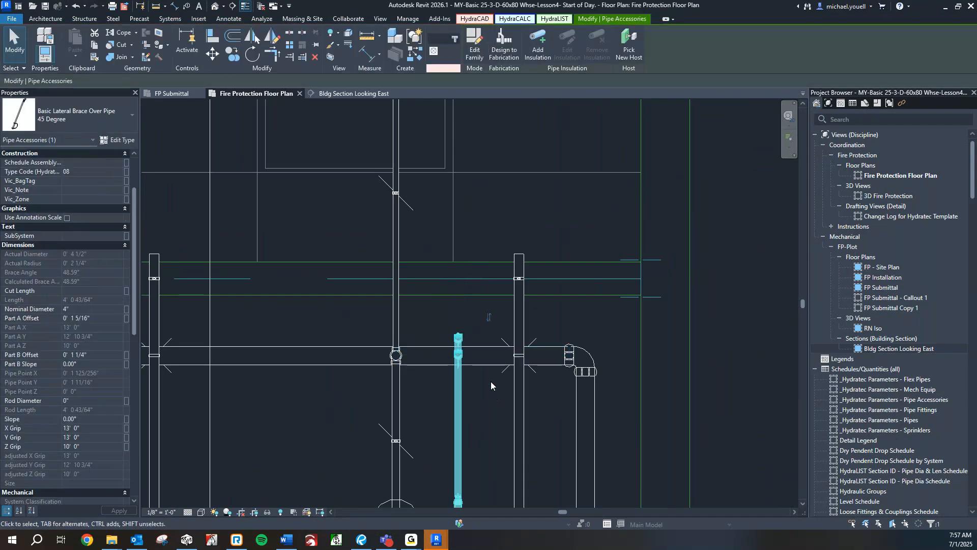
Stretch the flipped brace's free end to the joist line through the nearby sprinkler, with an X Grip of about 13' 5".
scroll(494, 395, "down", 3)
middle_click_drag(497, 395, 444, 304)
scroll(445, 320, "up", 2)
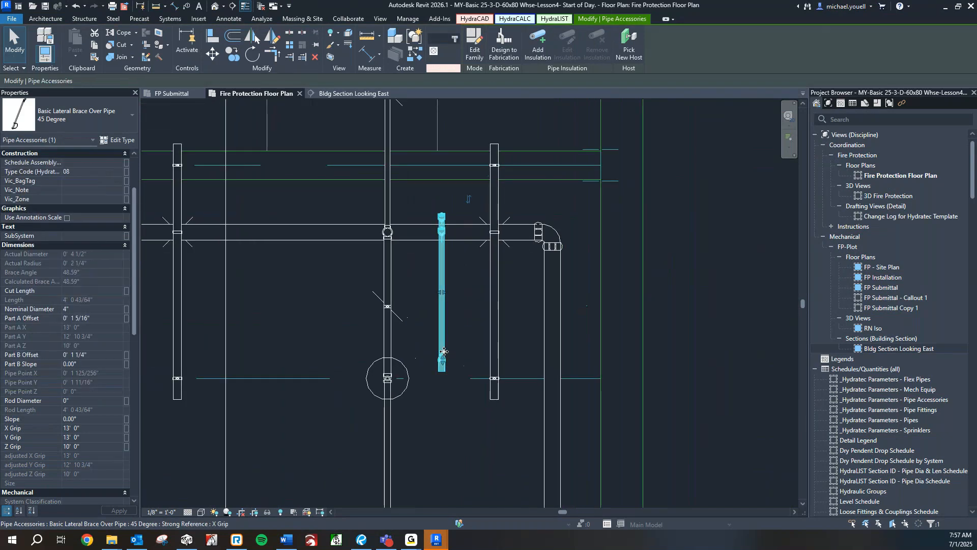
left_click_drag(442, 377, 448, 370)
scroll(436, 390, "up", 3)
scroll(448, 370, "up", 3)
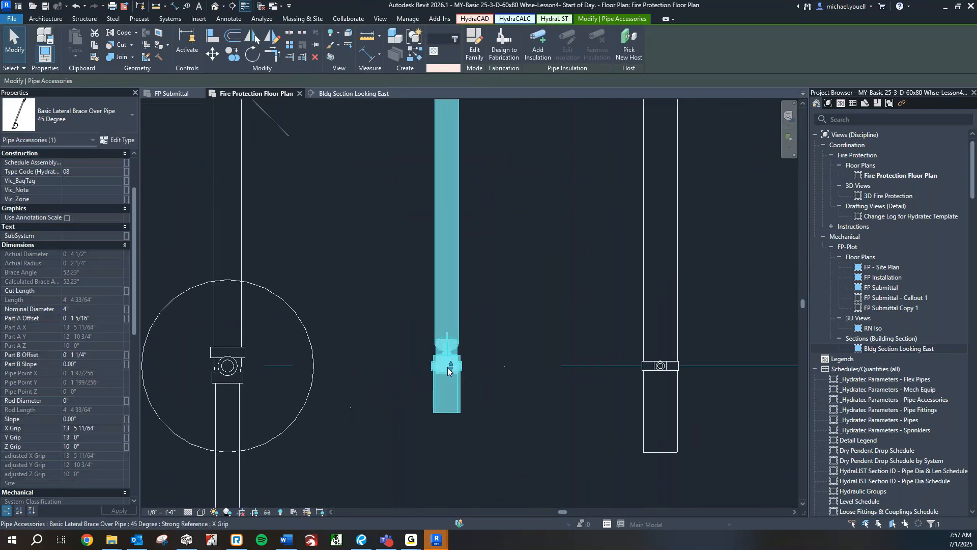
scroll(448, 369, "down", 5)
left_click(469, 349)
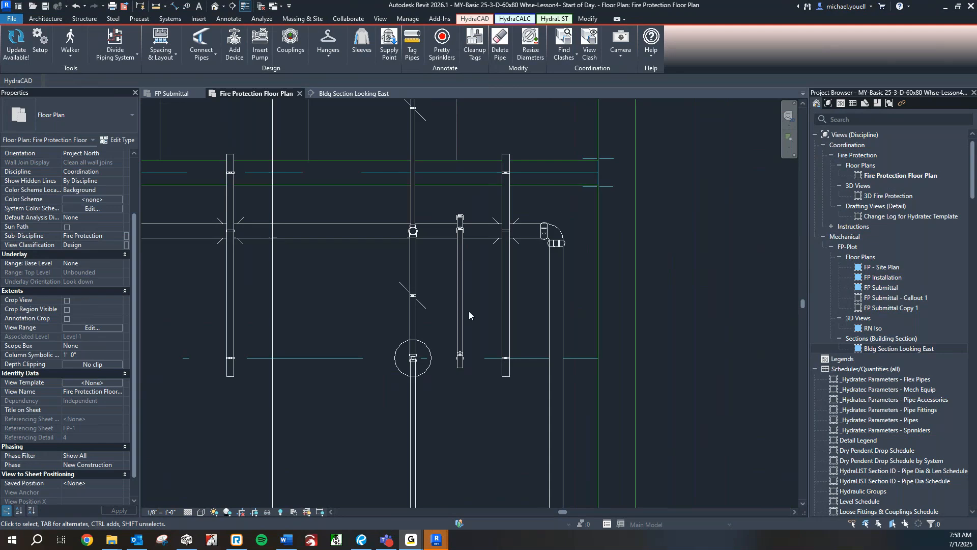
Open the Bldg Section Looking East view and select the lateral brace to inspect its attachment under the roof deck.
left_click(340, 94)
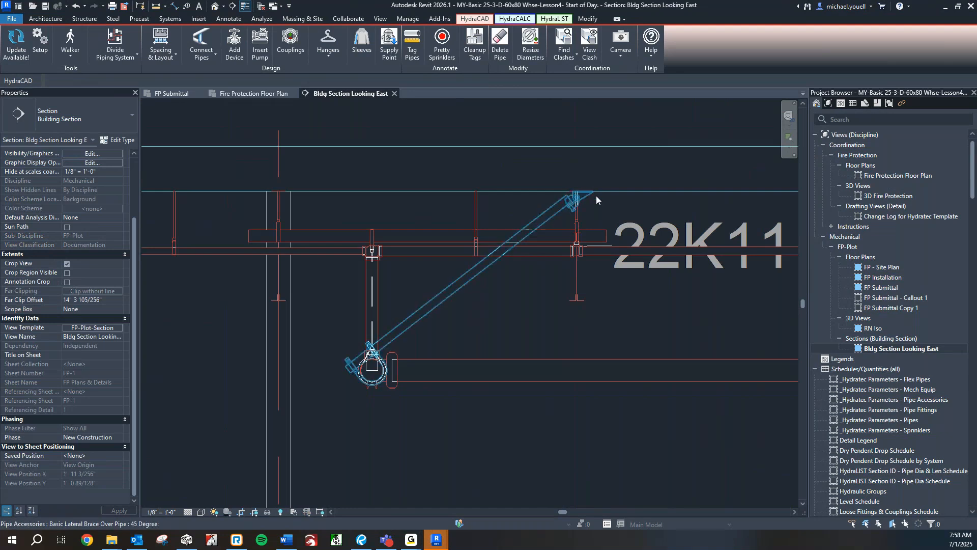
middle_click_drag(413, 437, 371, 428)
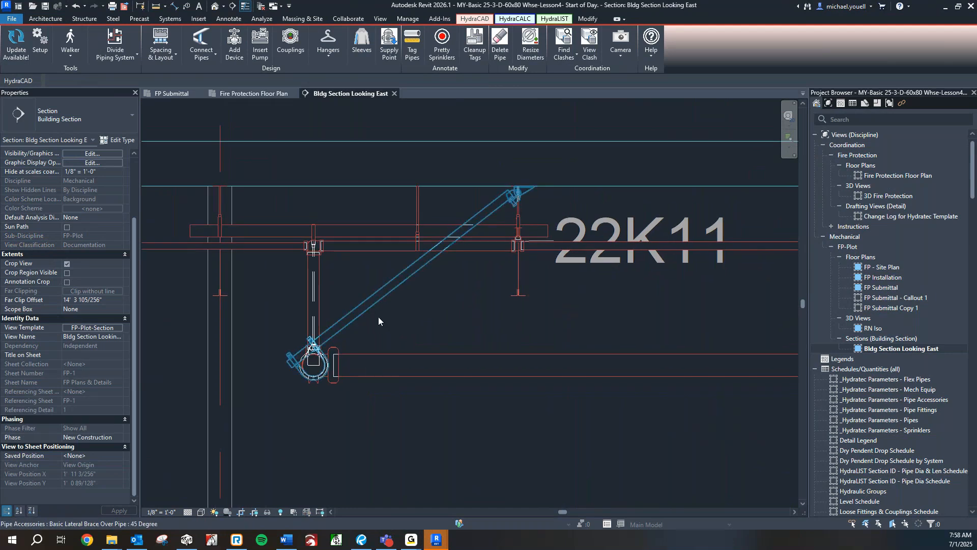
left_click(382, 302)
scroll(519, 201, "up", 1)
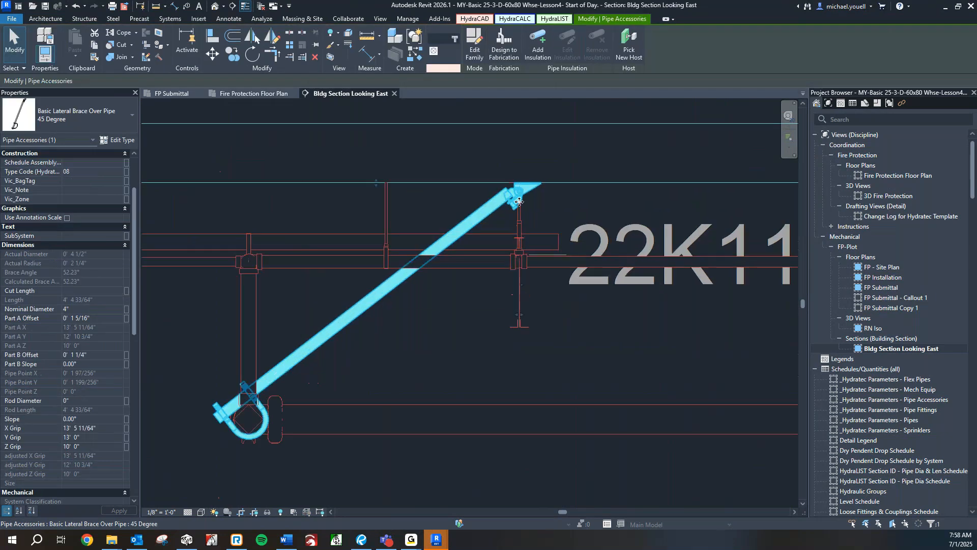
scroll(519, 201, "down", 2)
middle_click_drag(537, 228, 538, 233)
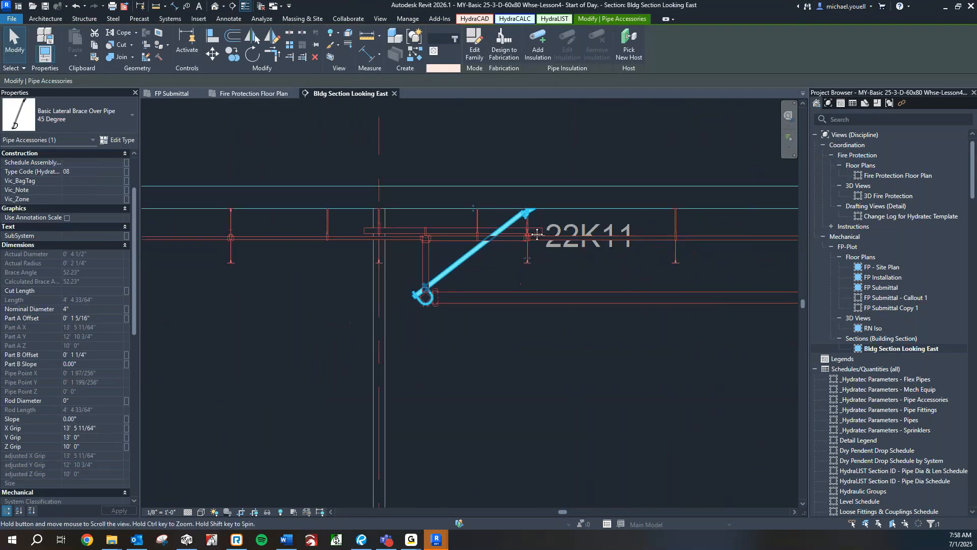
scroll(528, 215, "up", 4)
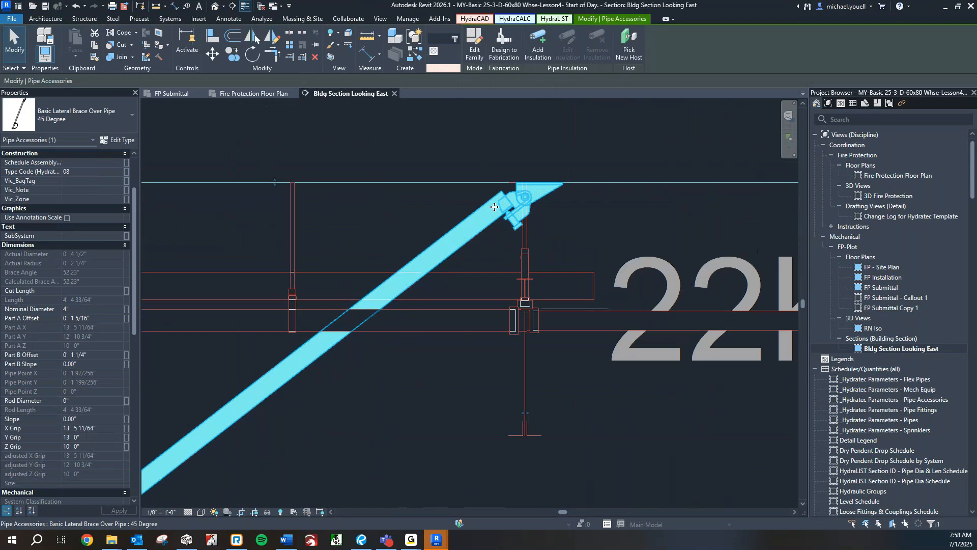
Lower the brace's upper attachment to the bottom chord of the 22K11 joist, with a Y Grip of about 11' 2".
left_click_drag(275, 183, 338, 436)
scroll(392, 436, "down", 3)
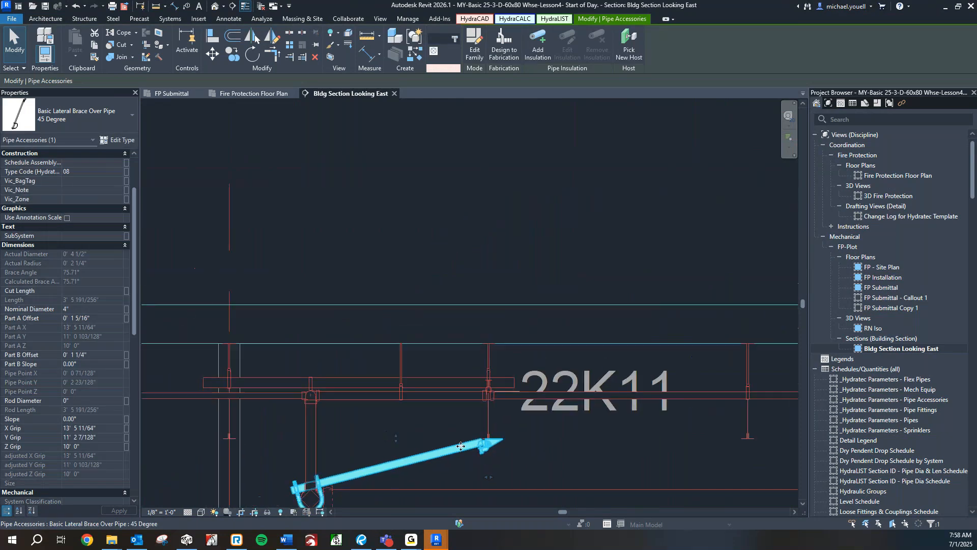
middle_click_drag(461, 446, 437, 328)
Raise the brace's upper attachment from the joist's bottom chord to the roof deck line, with a Y Grip of 13' 0".
scroll(468, 345, "up", 3)
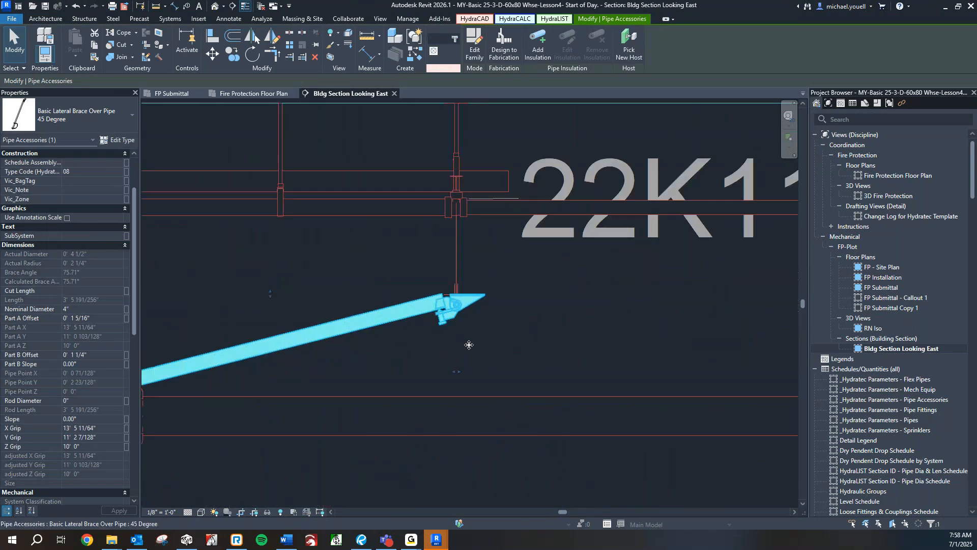
scroll(455, 318, "down", 1)
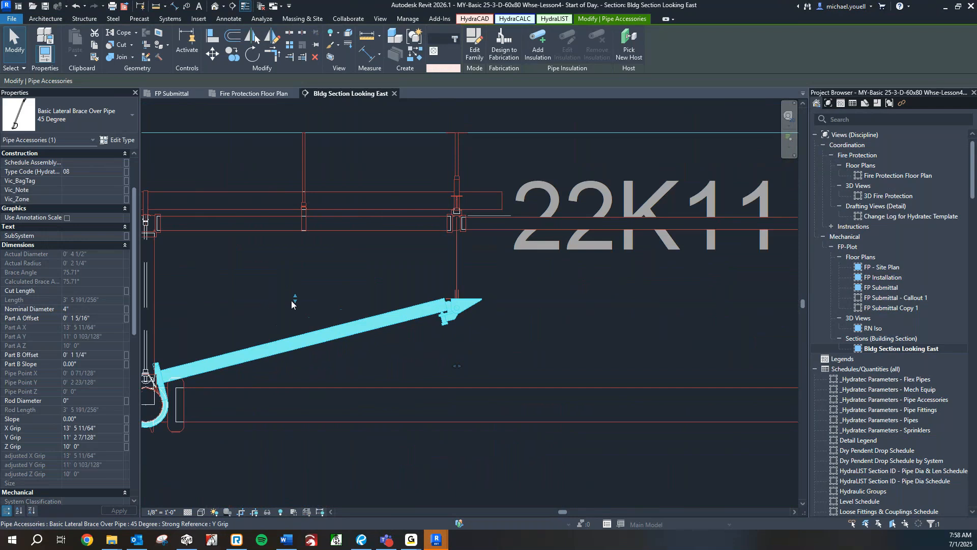
left_click_drag(295, 298, 304, 134)
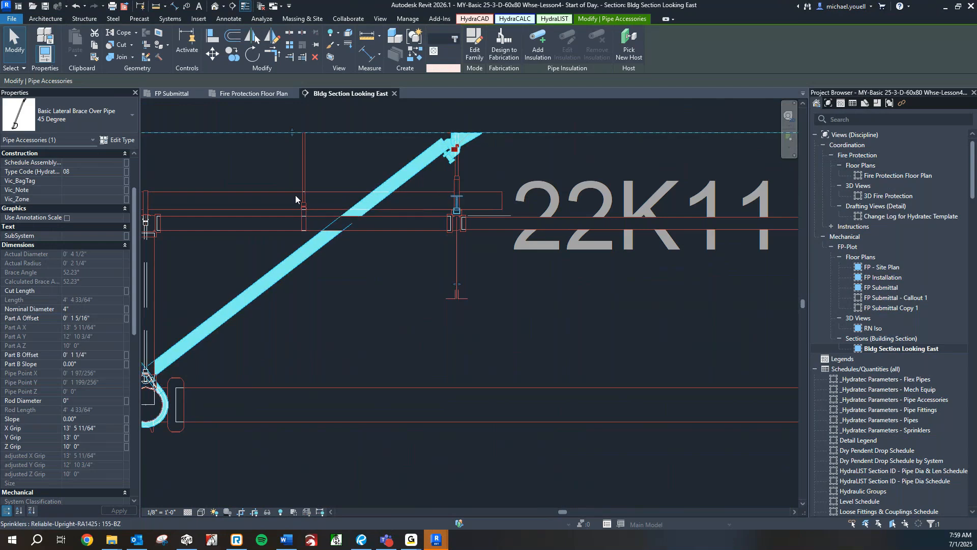
Lower the brace's upper attachment from the deck line to just above the branch line pipe and deselect the brace.
left_click_drag(295, 135, 297, 194)
left_click(386, 340)
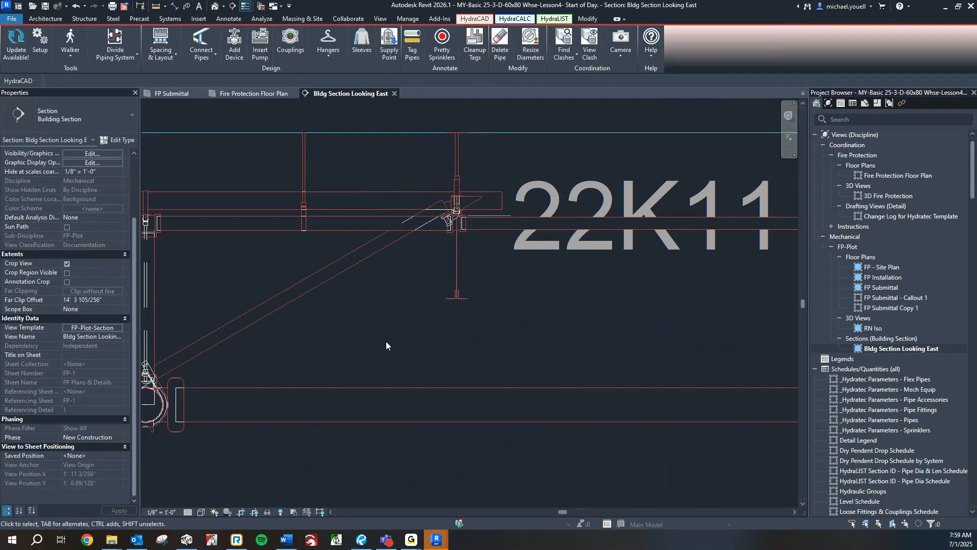
scroll(393, 344, "down", 2)
middle_click_drag(394, 341, 458, 305)
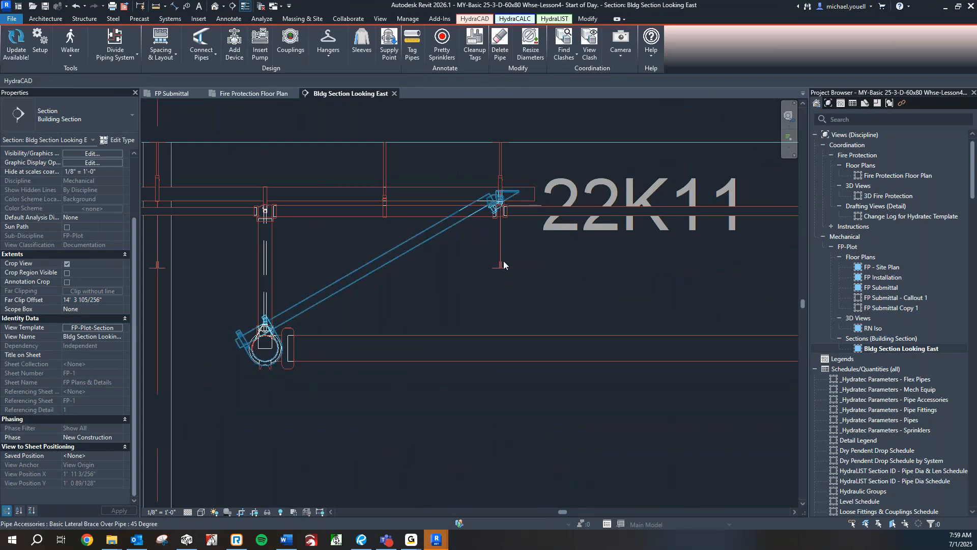
Examine the joists in the linked 60x80Warehouse -Sections.dwg around the brace's upper attachment and along the branch line.
scroll(490, 218, "up", 5)
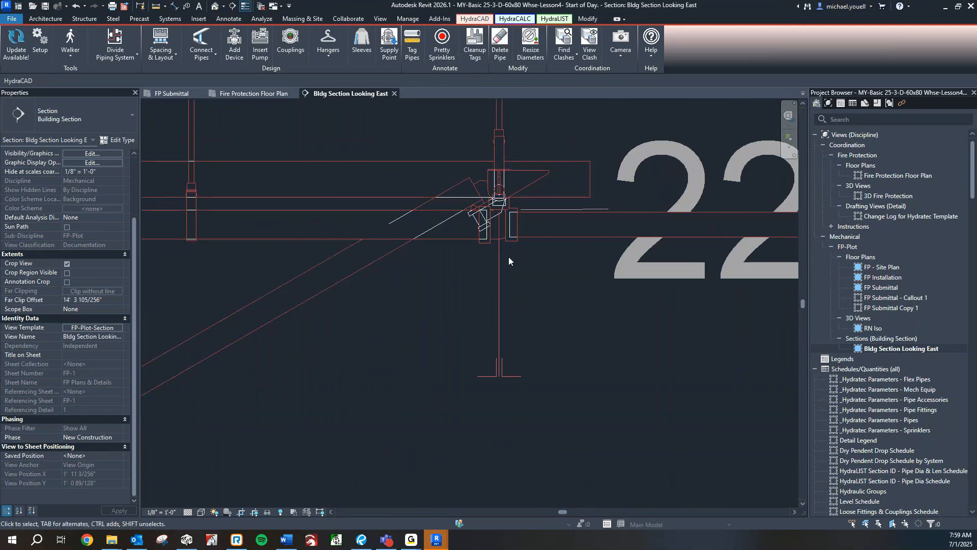
left_click(517, 380)
key("Escape")
left_click(520, 379)
scroll(526, 367, "down", 5)
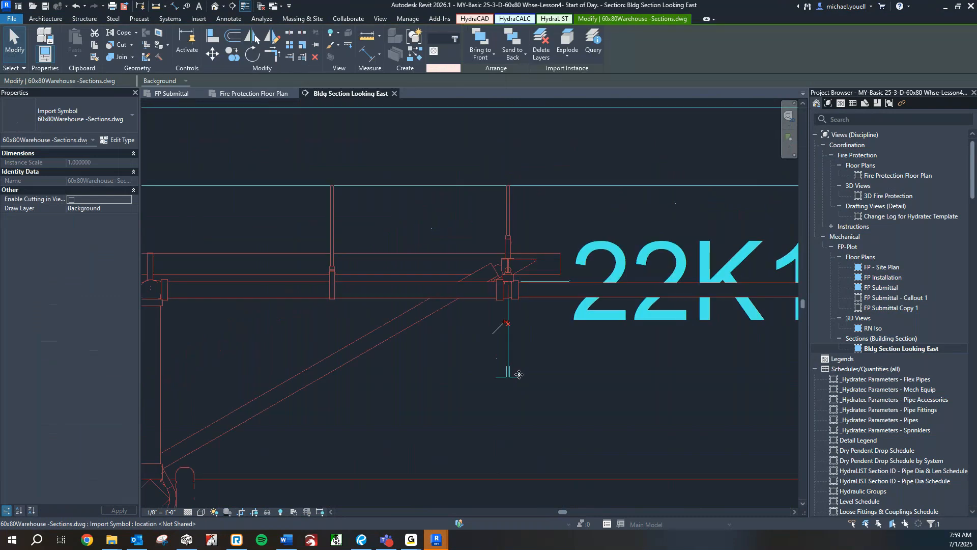
scroll(402, 336, "down", 5)
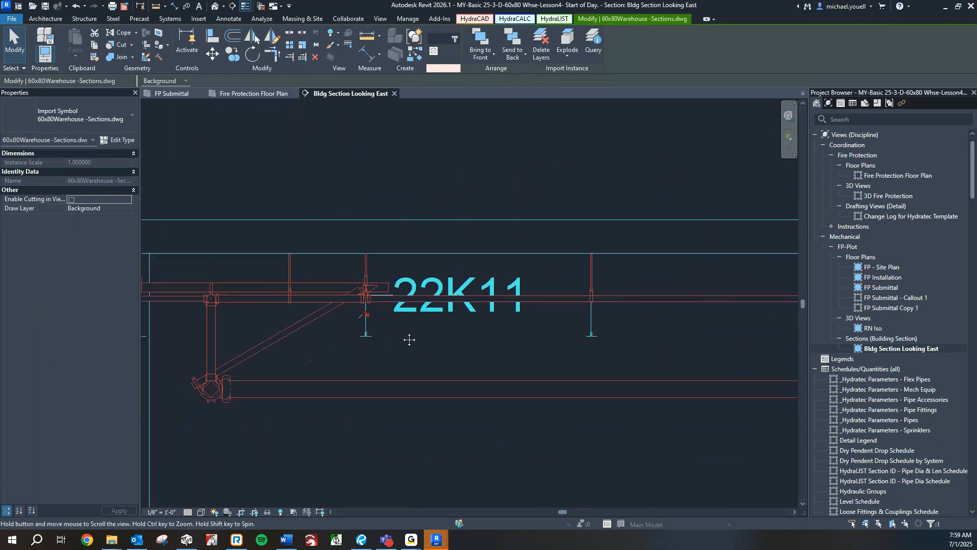
scroll(402, 330, "up", 2)
scroll(396, 315, "down", 1)
middle_click_drag(577, 299, 778, 298)
scroll(423, 276, "up", 5)
scroll(424, 277, "down", 4)
scroll(539, 270, "up", 4)
left_click(507, 321)
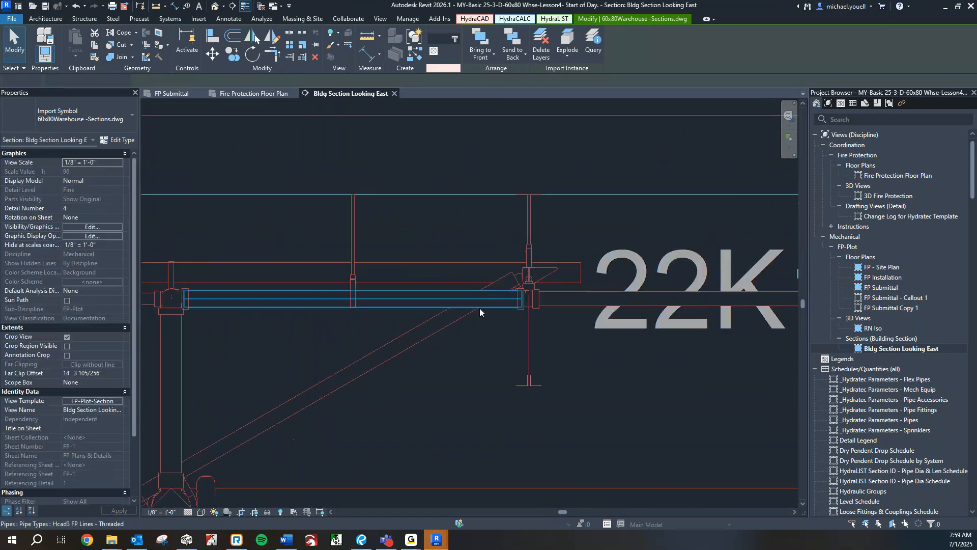
Move the upper attachment of the lateral brace up to the roof deck line at the top of the joist.
left_click(467, 319)
left_click_drag(339, 269, 342, 195)
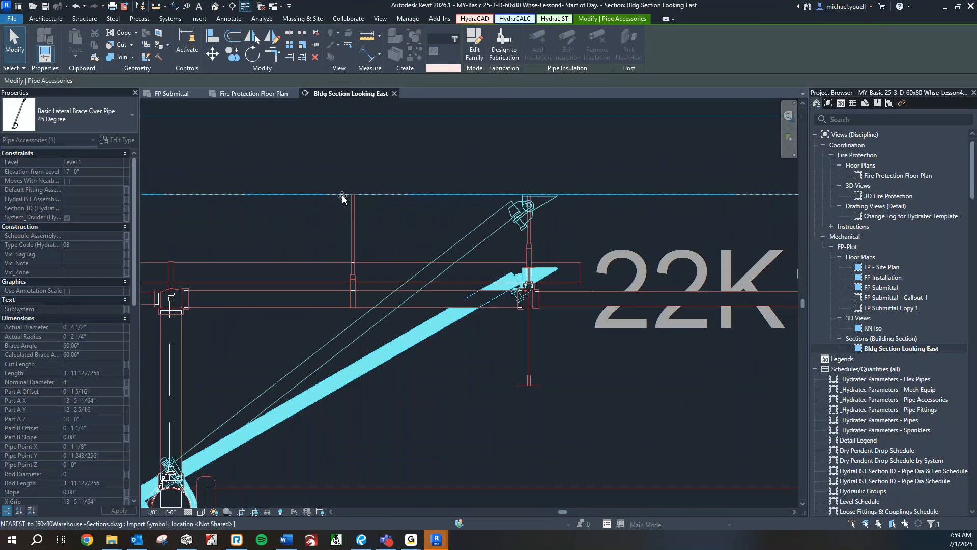
left_click(347, 247)
scroll(345, 248, "down", 3)
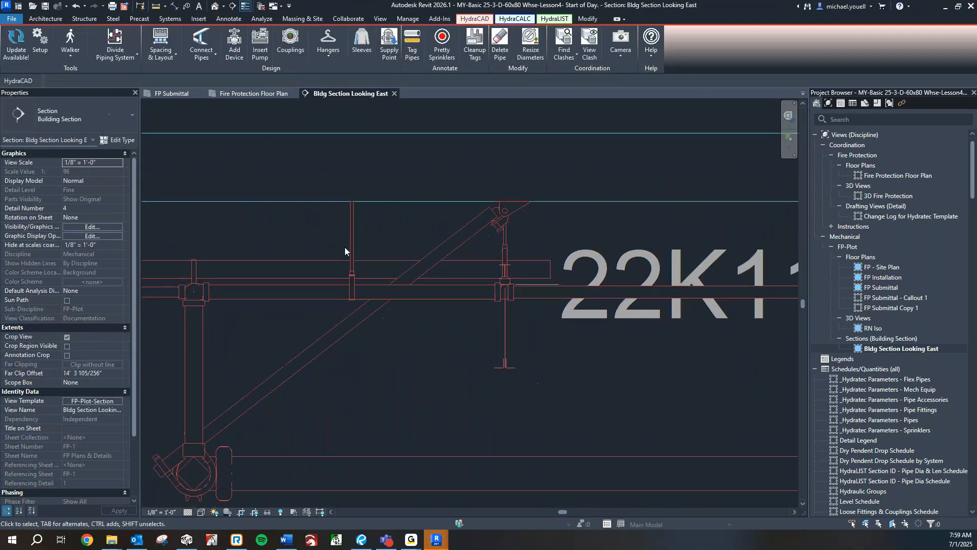
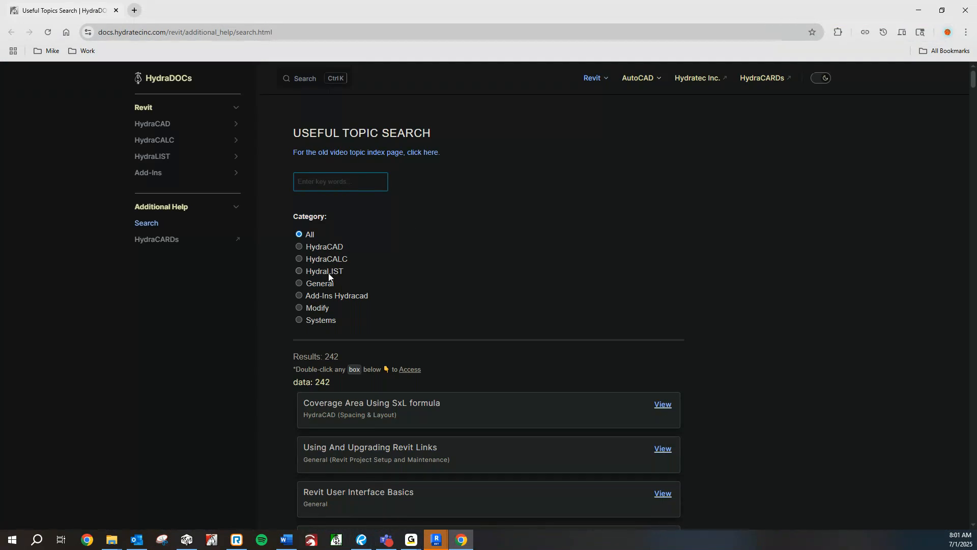
Search the HydraDOCs useful topics for "seismic" and open the video Additional HydraLIST Assemblies Supplied by Hydratec.
left_click(356, 190)
type("seismic")
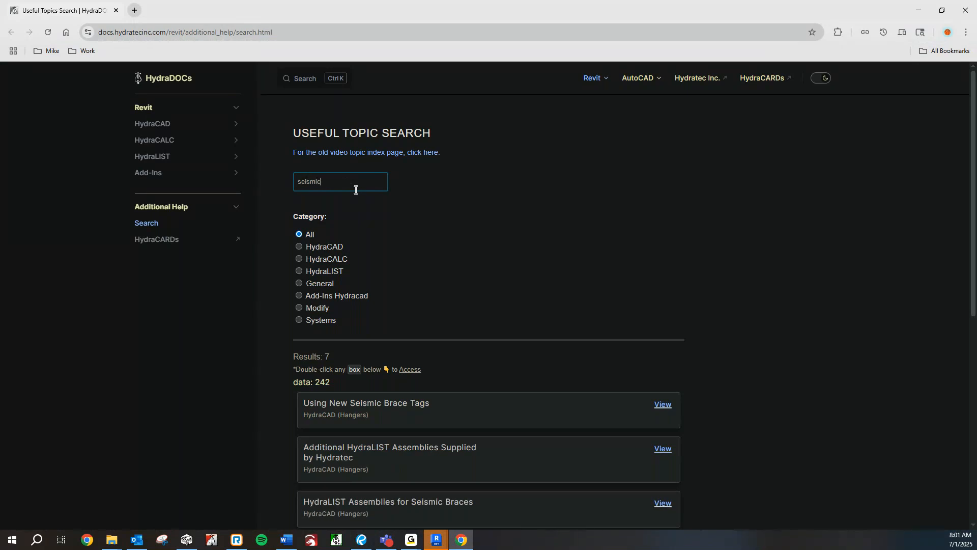
scroll(512, 302, "down", 2)
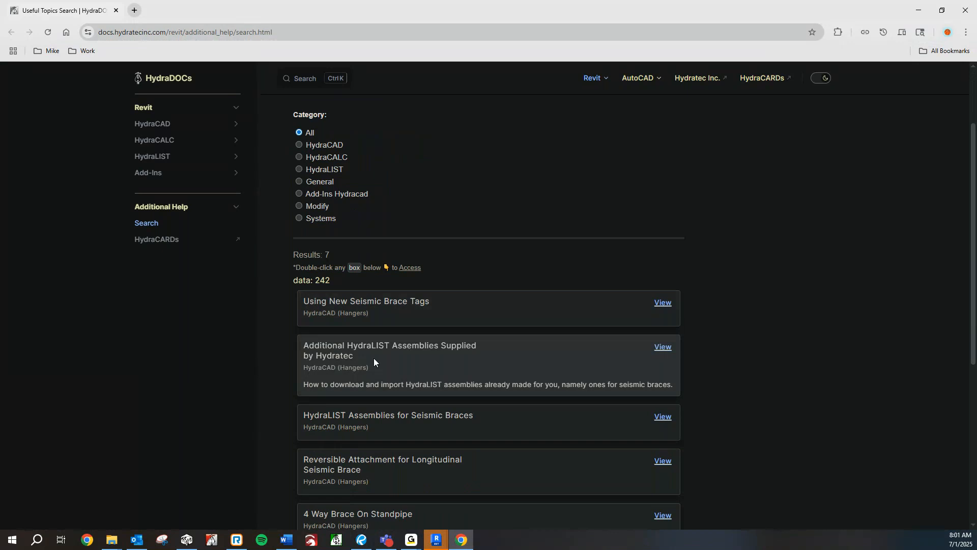
left_click(663, 347)
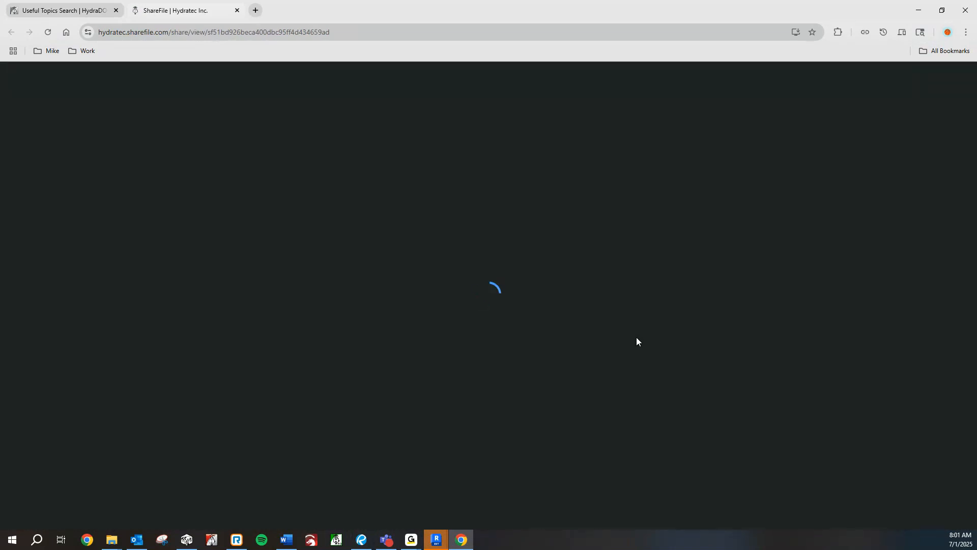
left_click(818, 229)
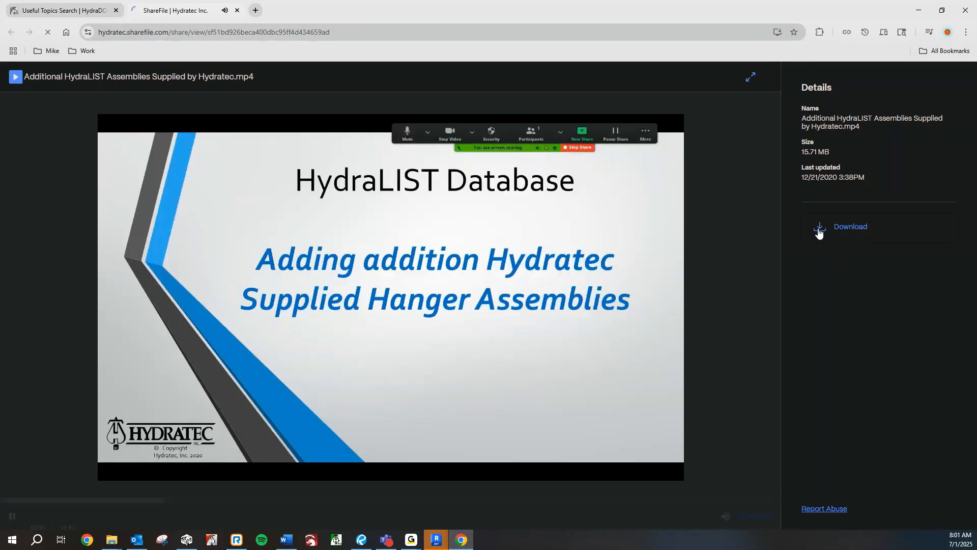
left_click(478, 3)
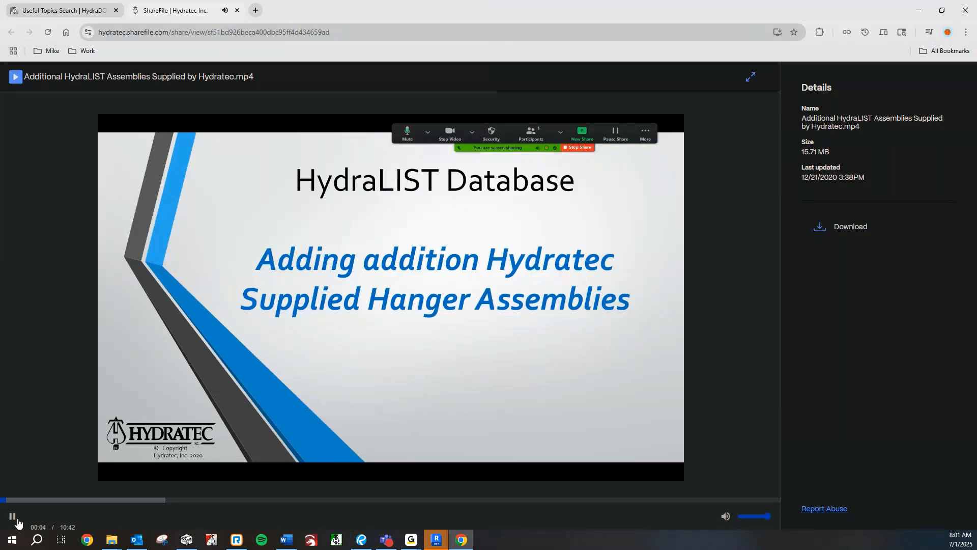
Pause the HydraLIST assemblies video and skim ahead to about 3:44, at the Hydratec subscription login page.
left_click(12, 516)
left_click(849, 227)
left_click_drag(308, 12, 311, 0)
left_click(97, 500)
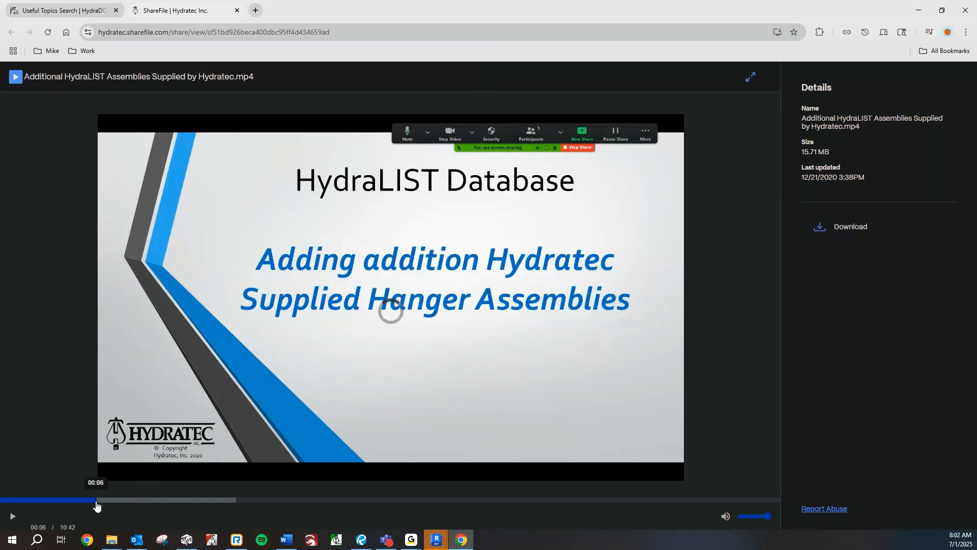
left_click(192, 500)
left_click_drag(192, 501, 273, 501)
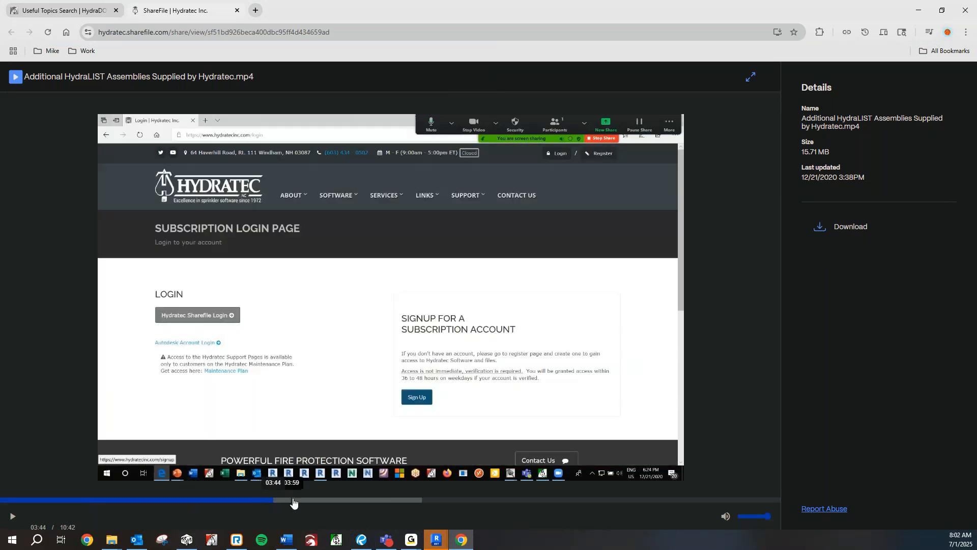
Skim the HydraLIST assemblies video for the H-Hangers folder of Tolco and Anvil brace files around 4:57, and close the browser.
left_click(359, 501)
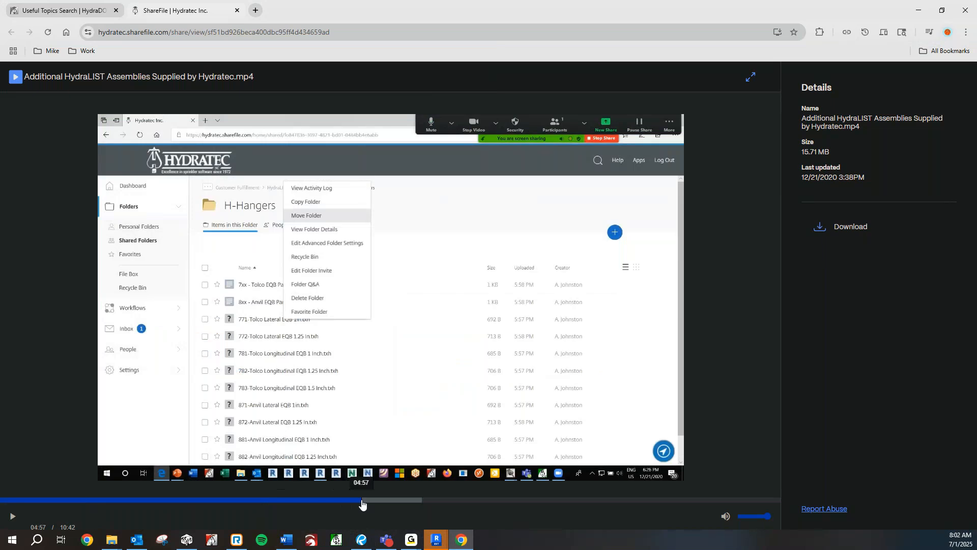
left_click(450, 500)
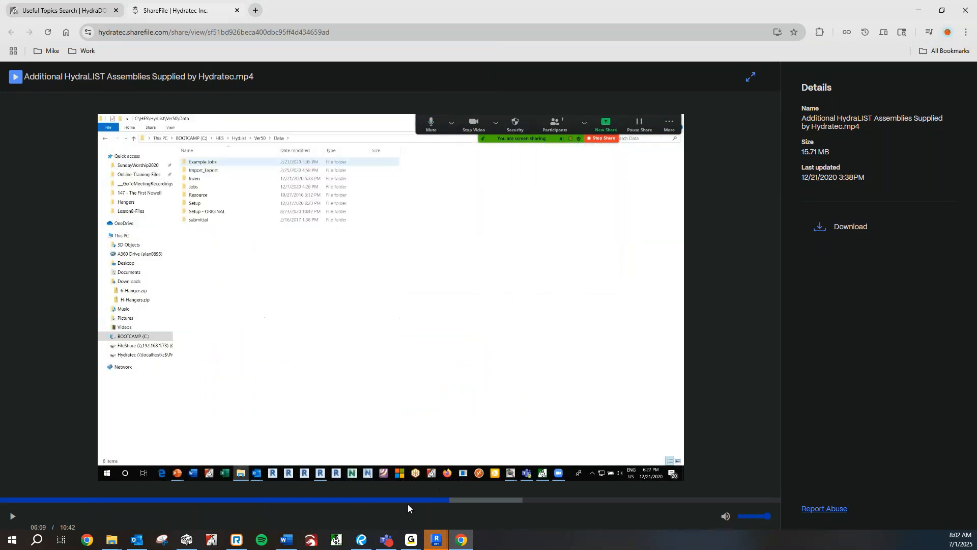
left_click(382, 501)
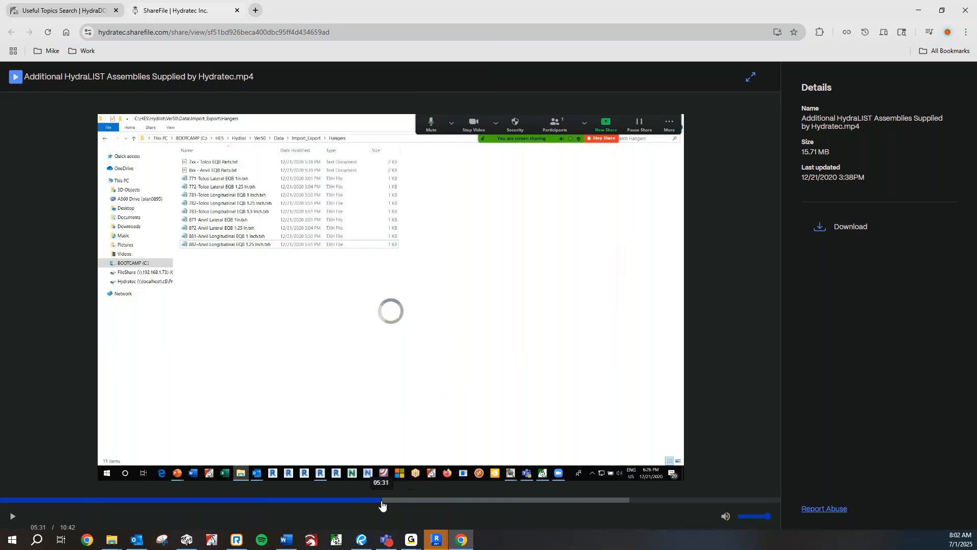
left_click(362, 501)
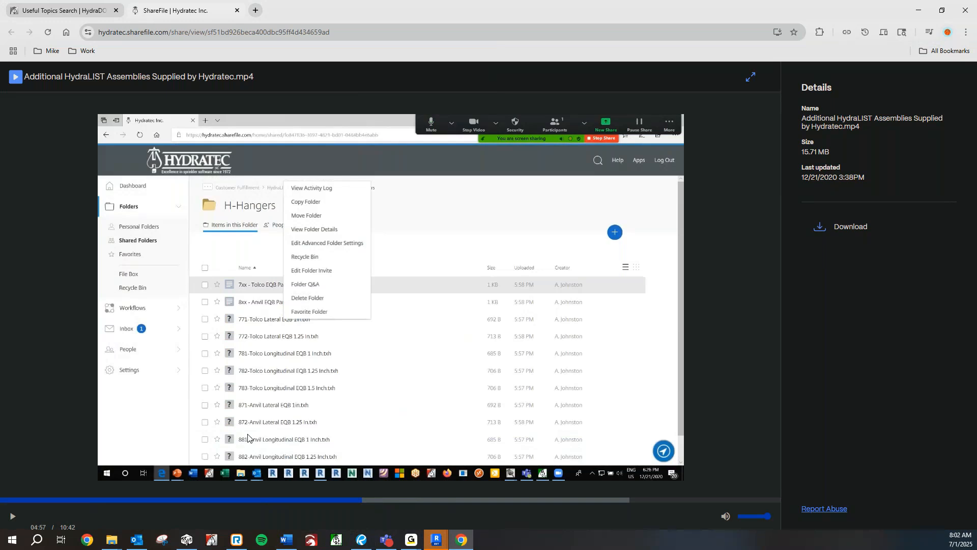
left_click(965, 9)
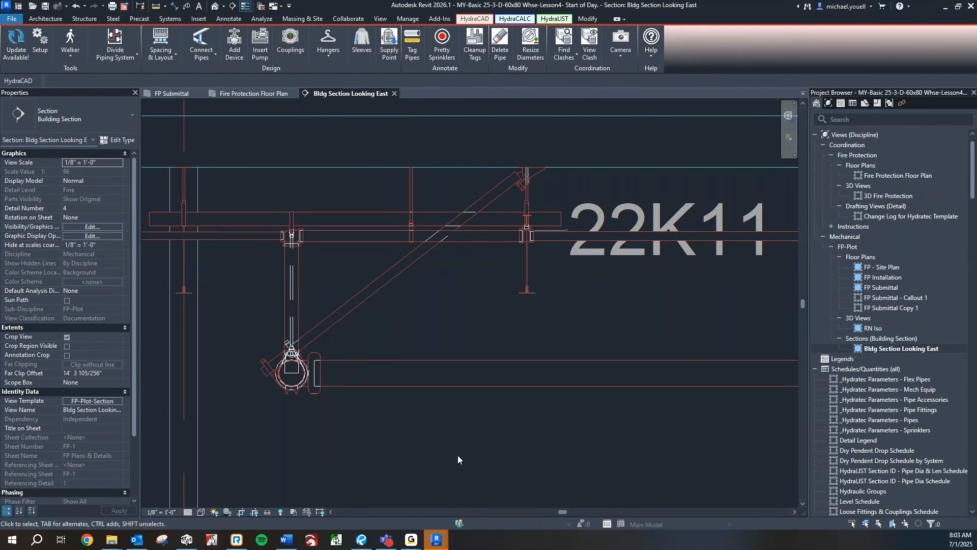
Look through the project's schedules for the ZOI Weight Calculation schedules for X and Y loads.
scroll(865, 367, "down", 3)
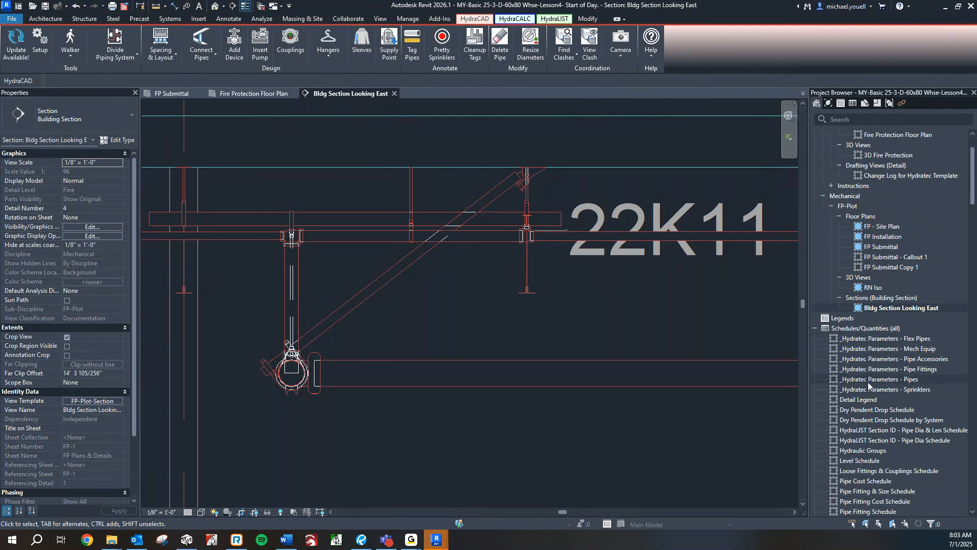
scroll(869, 382, "down", 3)
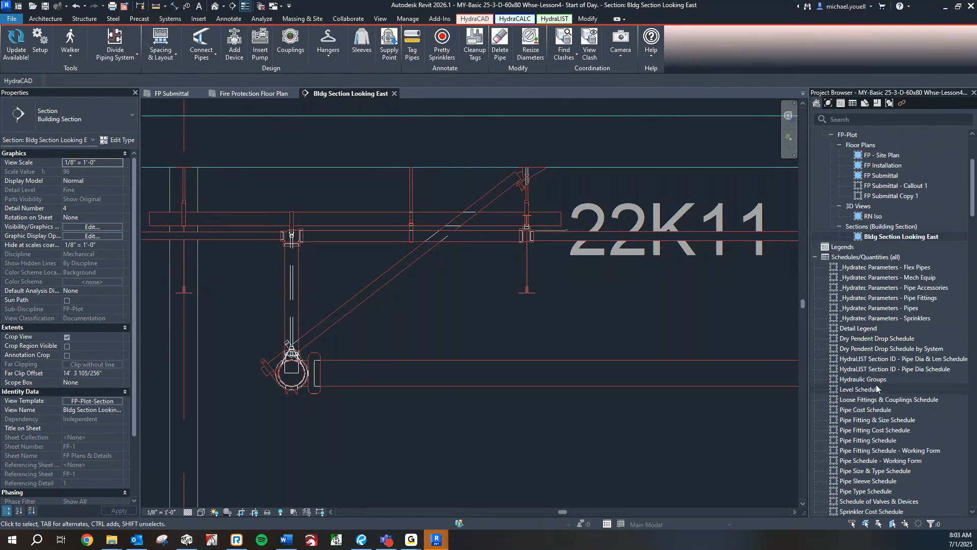
scroll(875, 383, "down", 3)
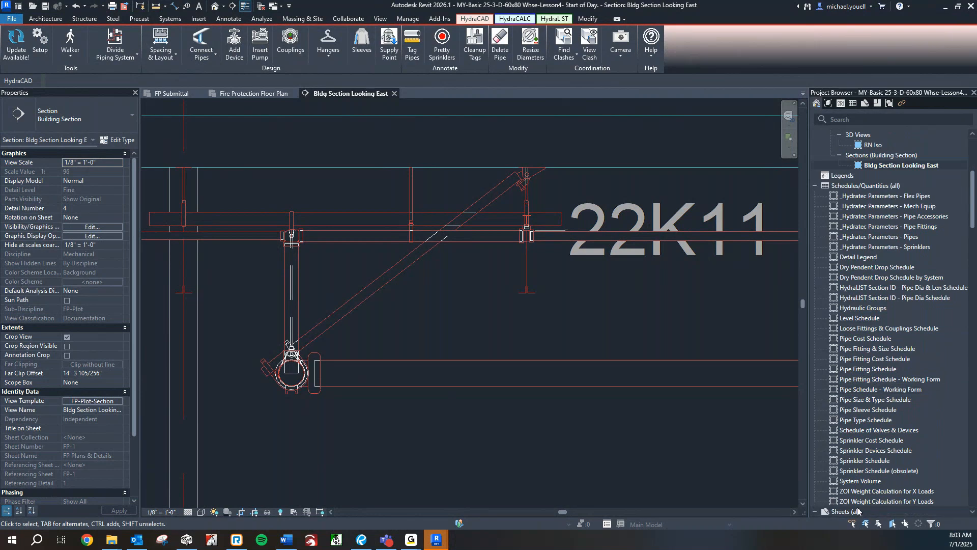
scroll(857, 482, "down", 1)
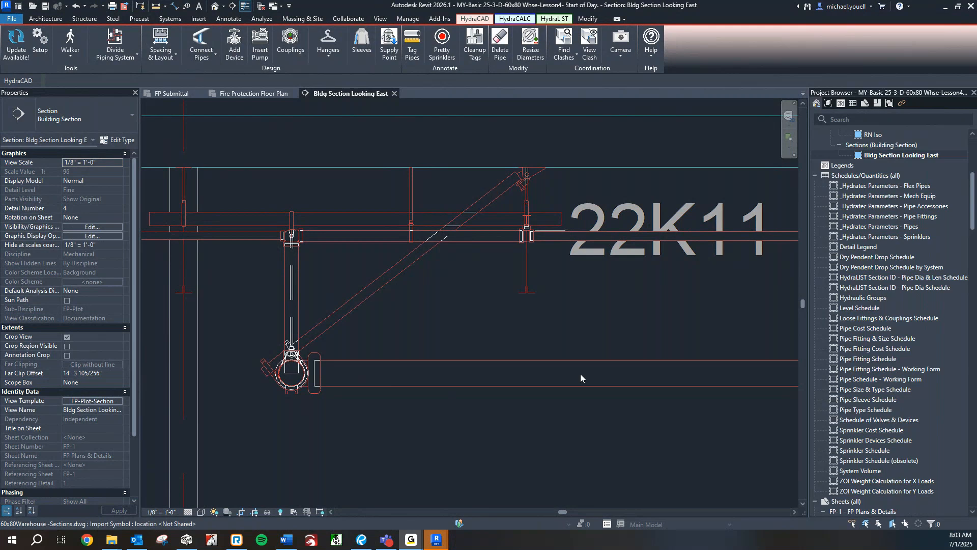
middle_click_drag(563, 371, 533, 368)
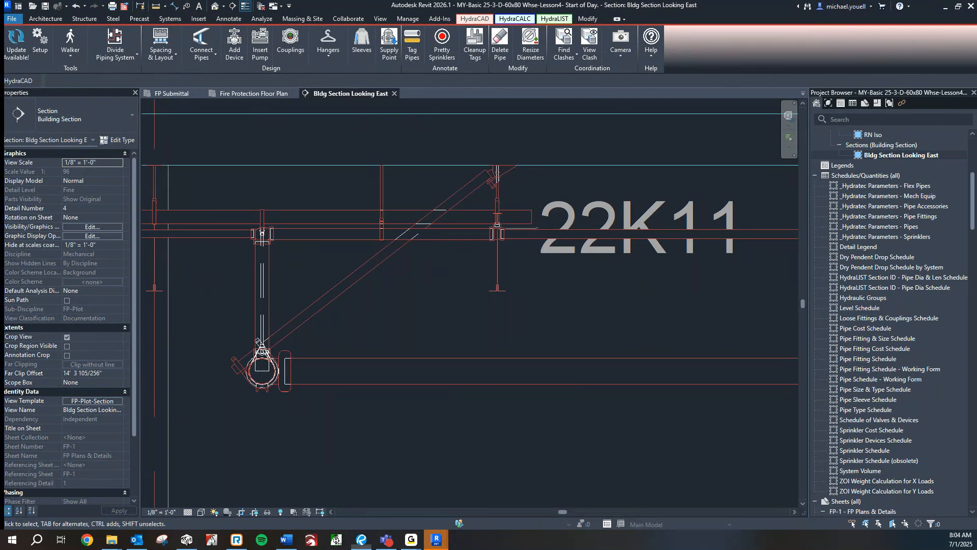
Switch to the Lesson 4 training PDF to read the riser clamp instructions on page 15, and return to the Revit section view.
left_click(361, 540)
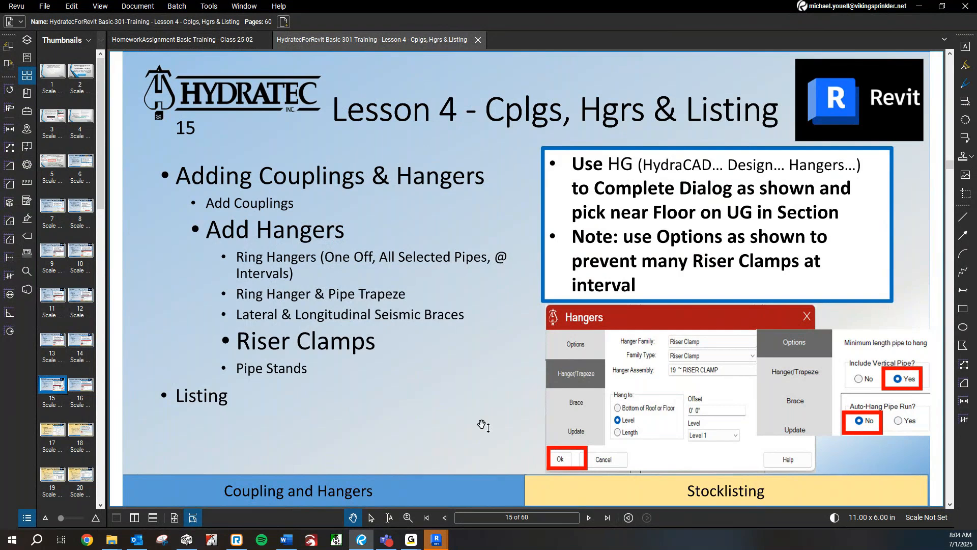
left_click_drag(573, 12, 0, 12)
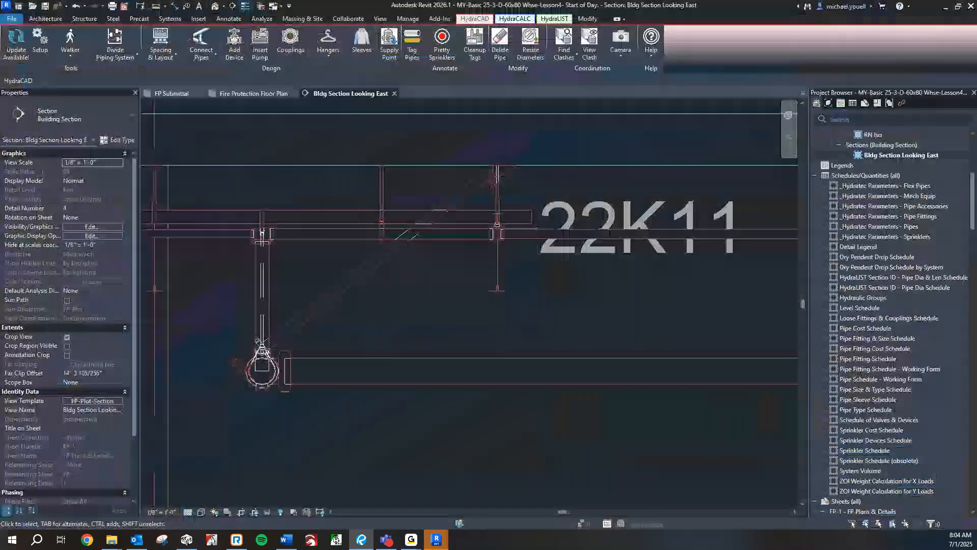
Start the Hangers command for the underground riser in the section, choosing the Riser Clamp family and assembly 19 ~ RISER CLAMP.
scroll(363, 201, "down", 2)
scroll(311, 203, "down", 5)
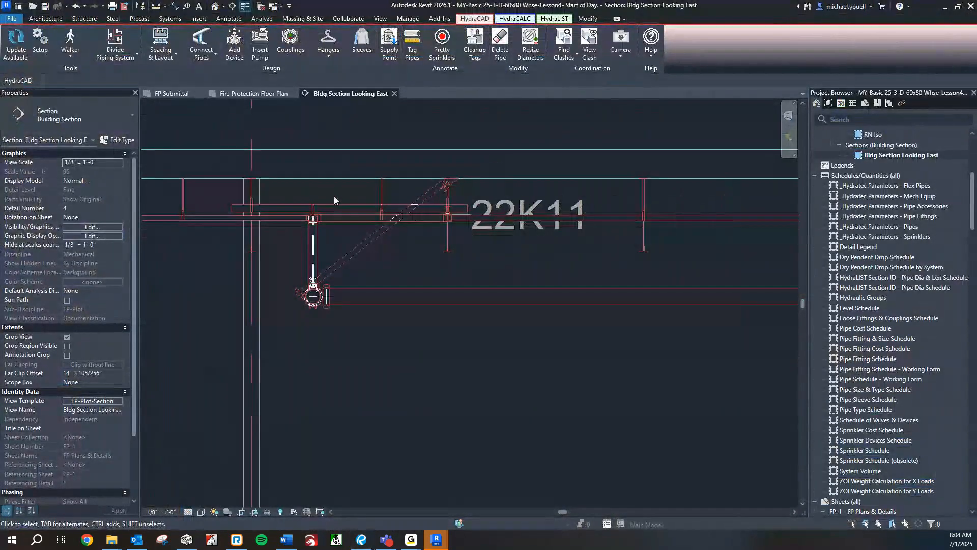
middle_click_drag(571, 368, 358, 269)
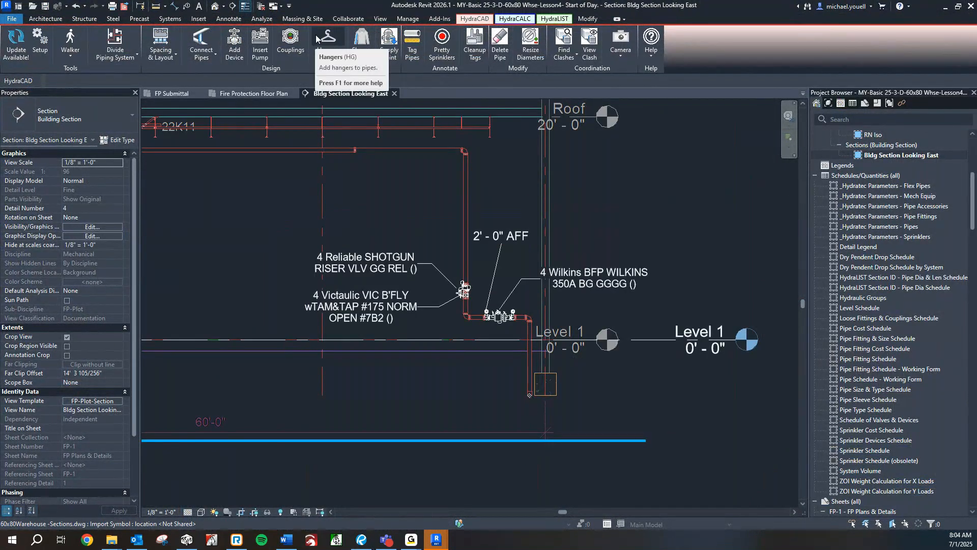
scroll(528, 450, "up", 2)
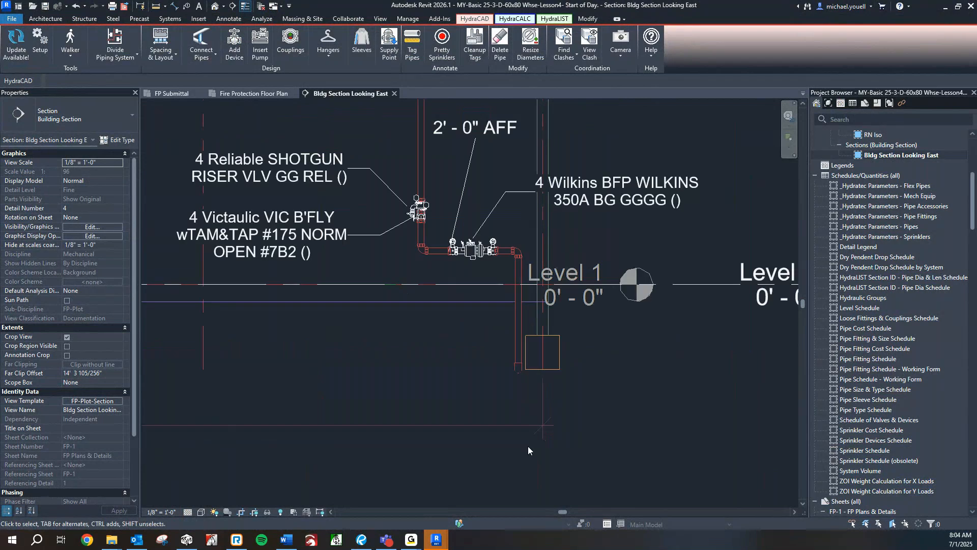
scroll(569, 270, "up", 3)
left_click(335, 45)
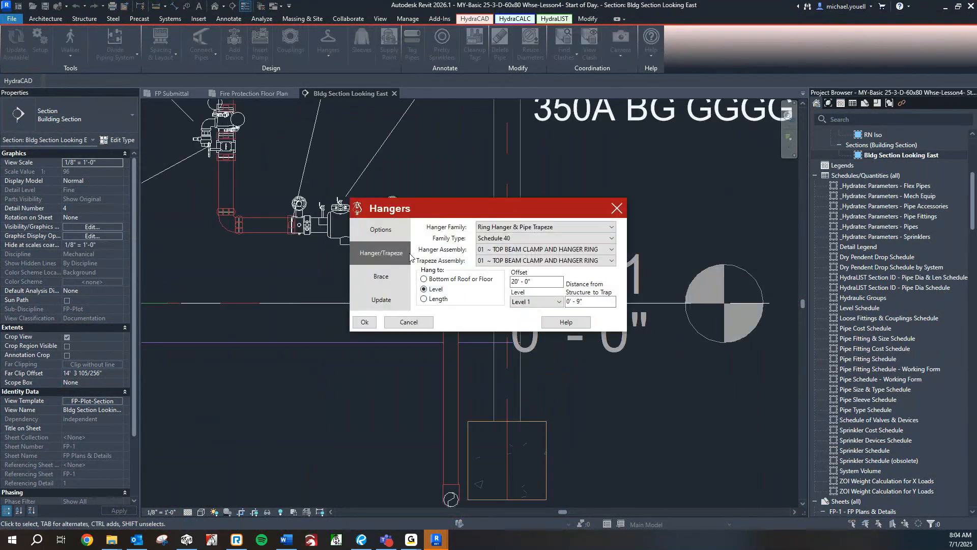
left_click(579, 230)
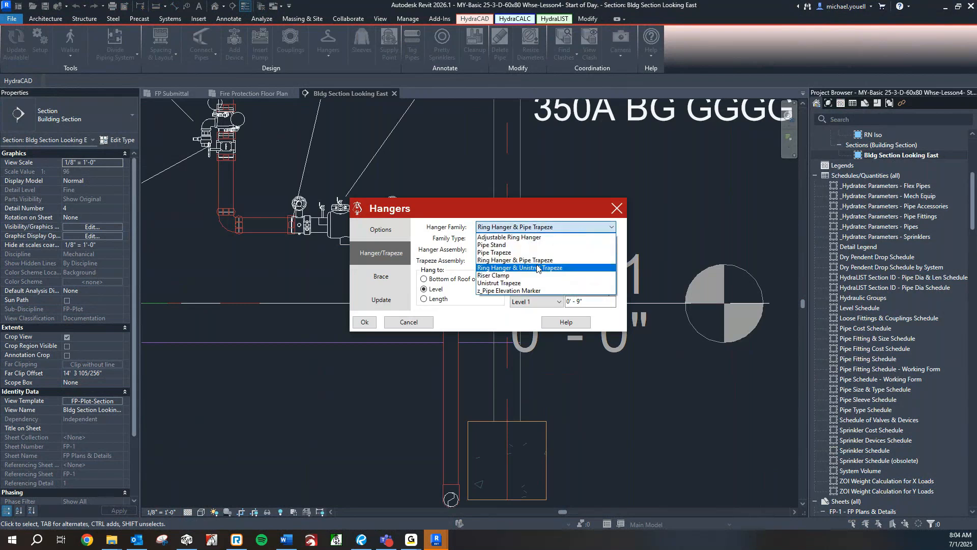
left_click(586, 285)
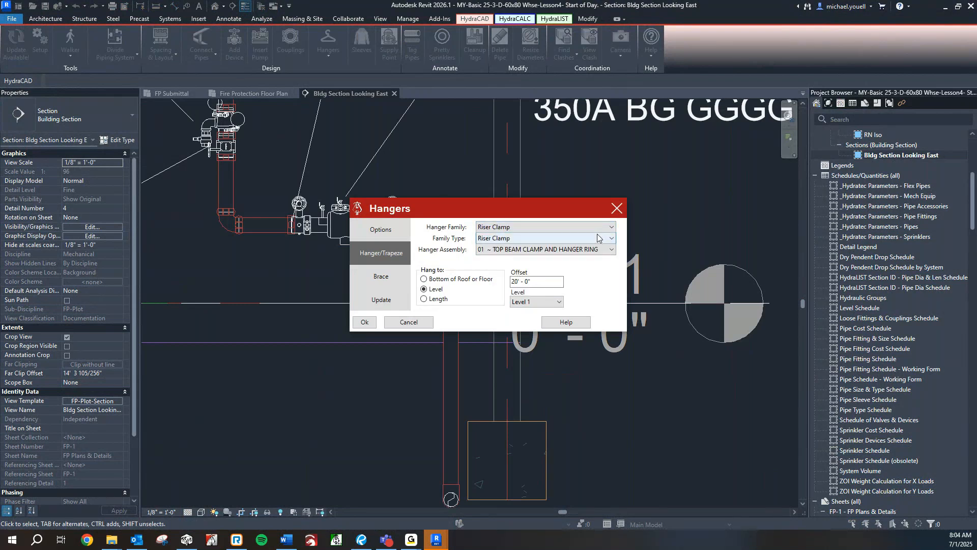
left_click(591, 253)
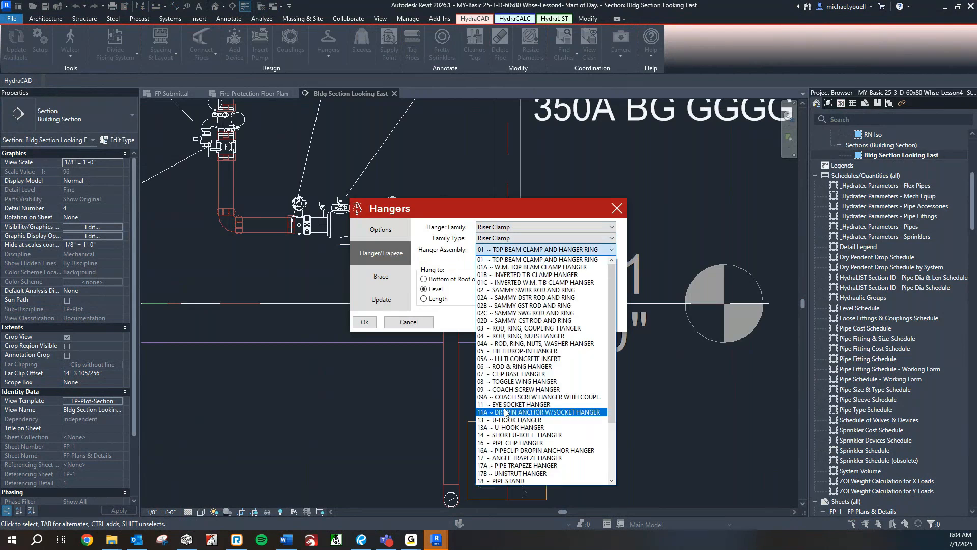
scroll(505, 469, "down", 3)
scroll(505, 471, "down", 1)
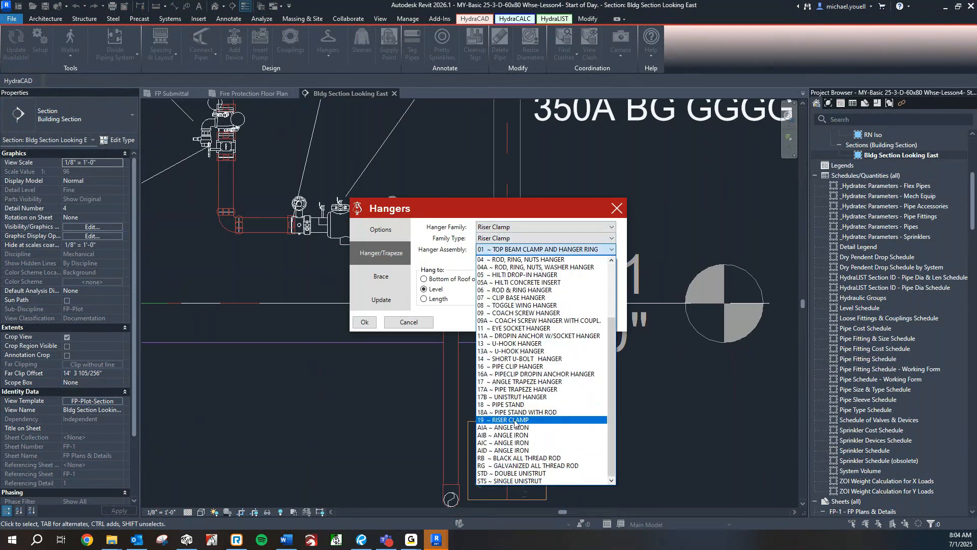
left_click(514, 421)
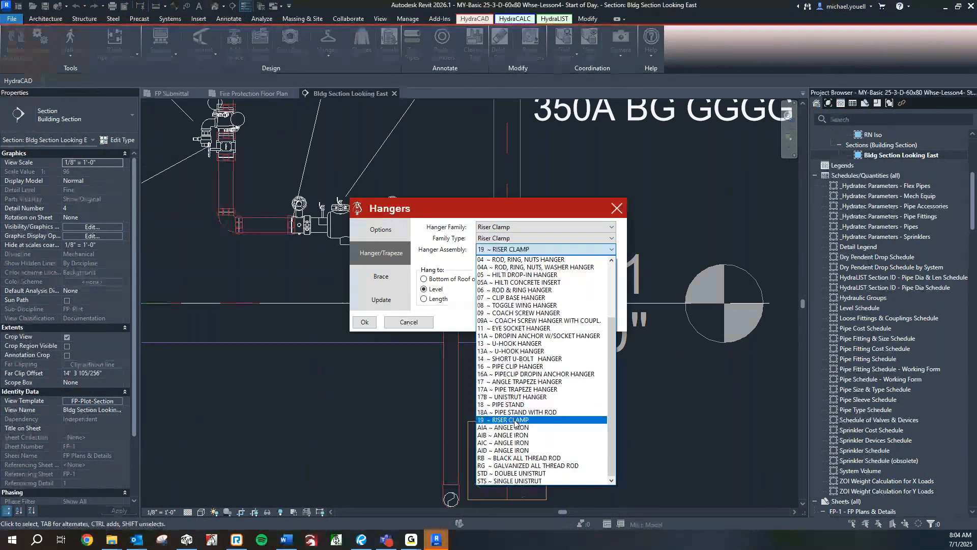
left_click(514, 420)
Set the riser clamp's offset from Level 1 to 0' - 0" and check the vertical pipe and auto-hang options.
left_click(554, 282)
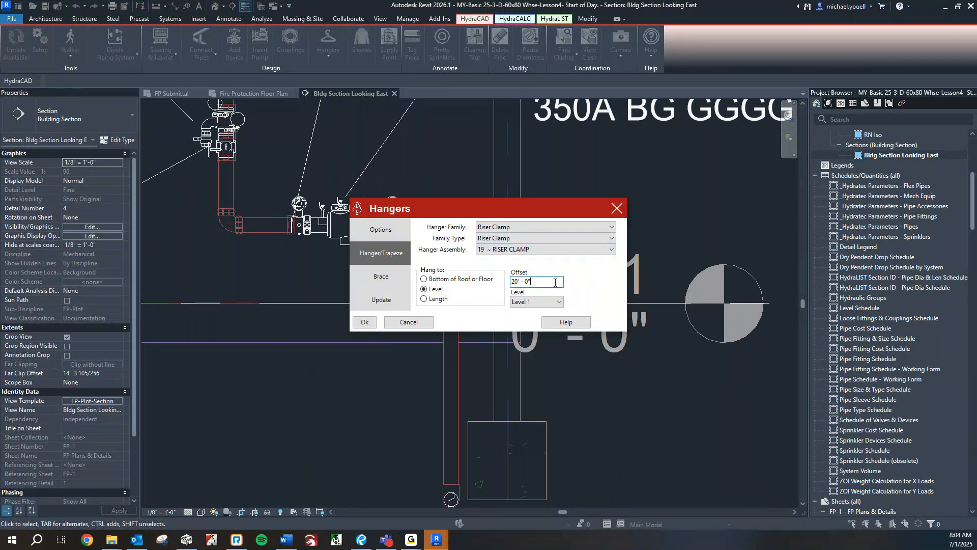
left_click(515, 282)
key("BackSpace")
left_click(381, 229)
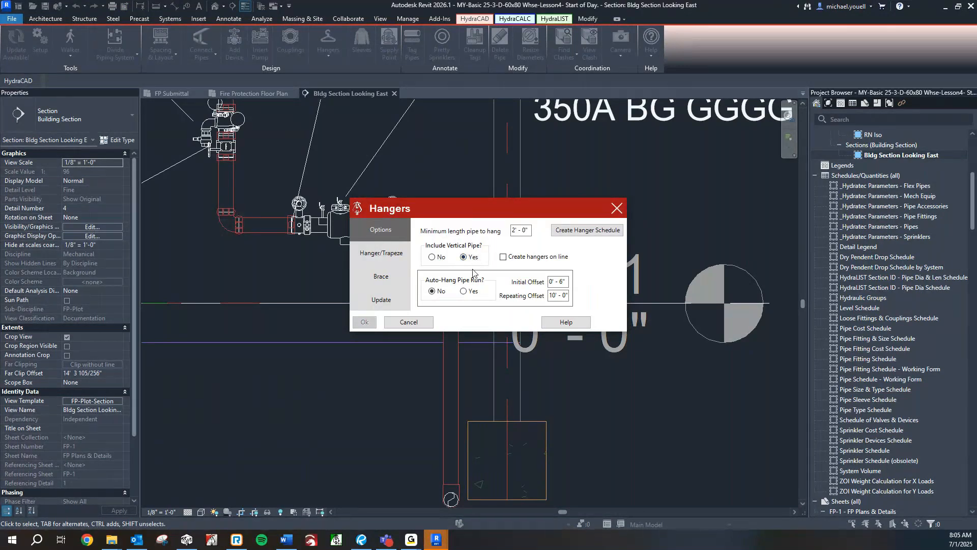
left_click(381, 253)
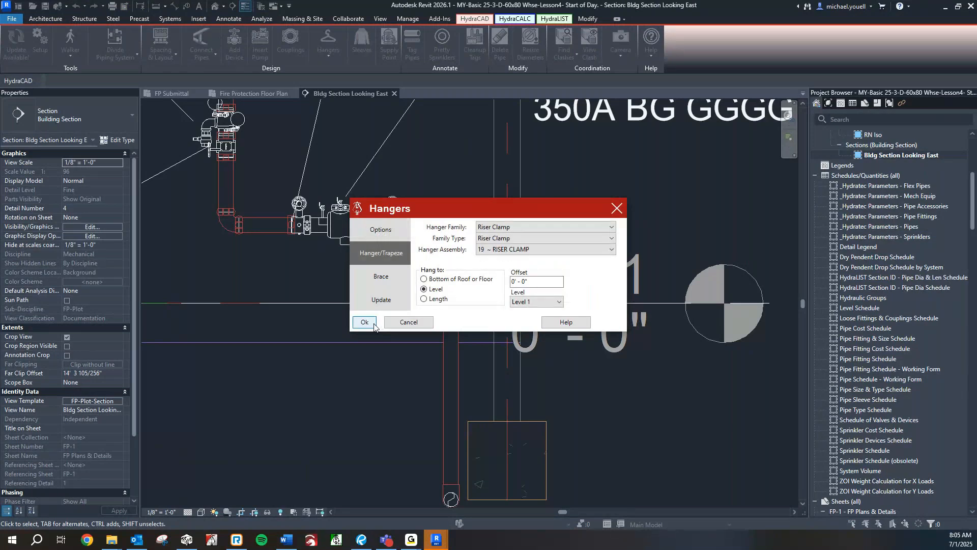
Place the riser clamp on the vertical underground main near the Level 1 floor line.
left_click(365, 322)
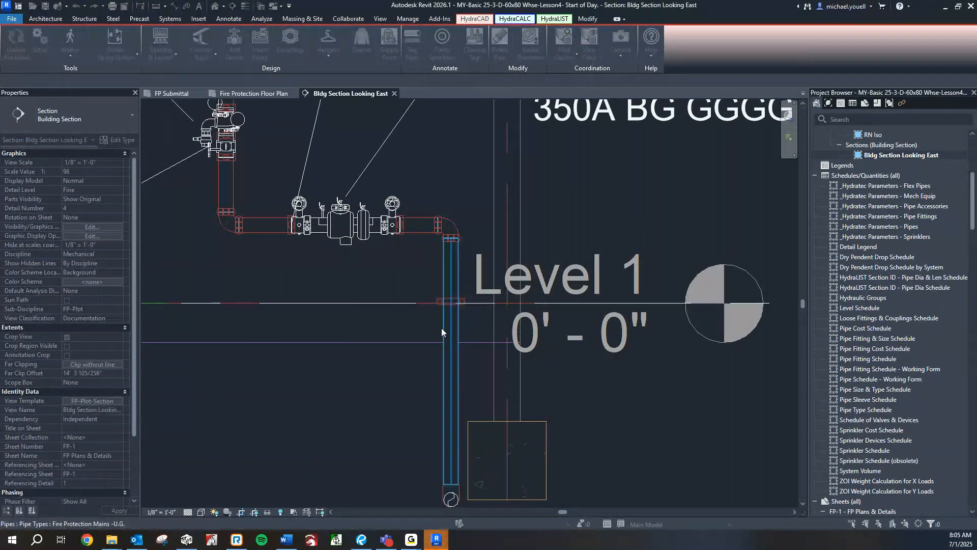
scroll(438, 327, "up", 3)
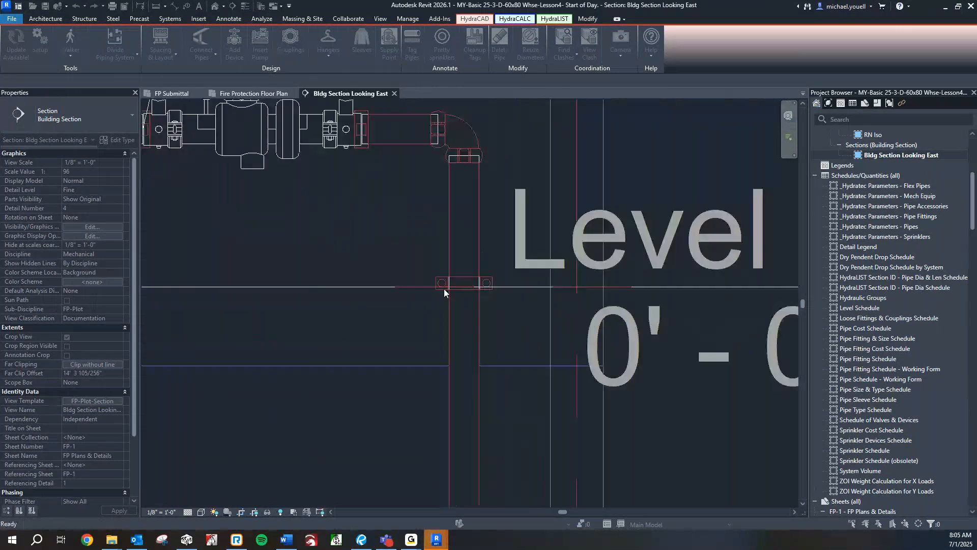
scroll(427, 313, "down", 2)
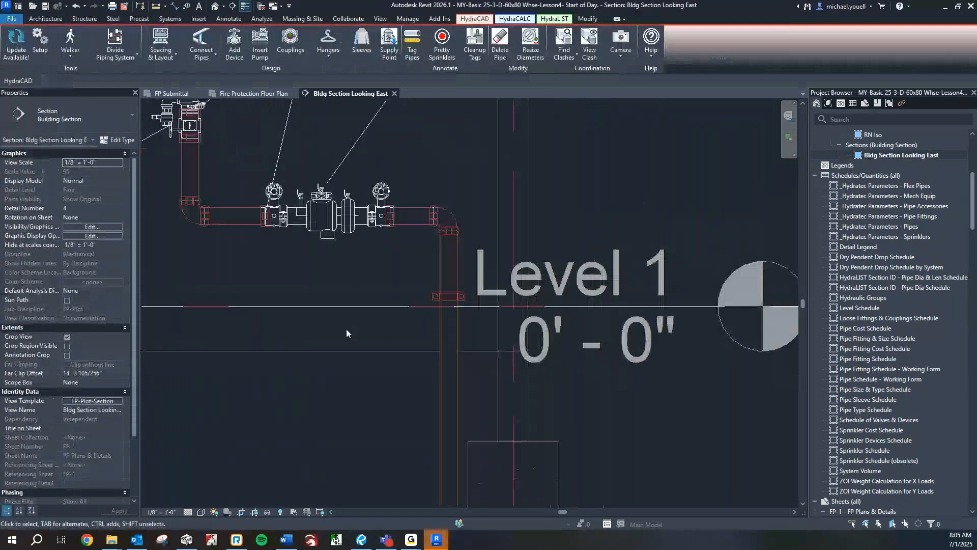
scroll(346, 334, "down", 2)
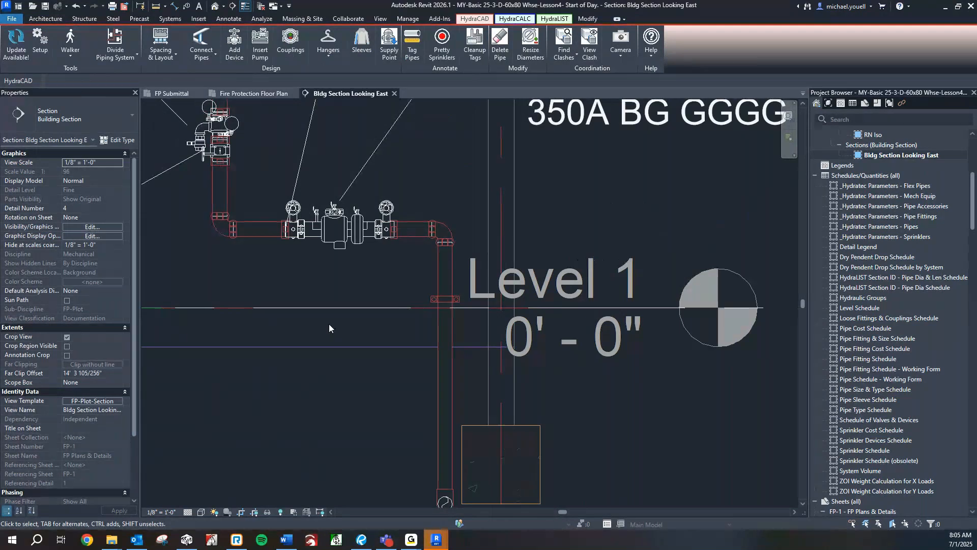
Select the placed riser clamp to inspect its properties and work plane flip control, and deselect it.
left_click(446, 299)
scroll(447, 302, "up", 2)
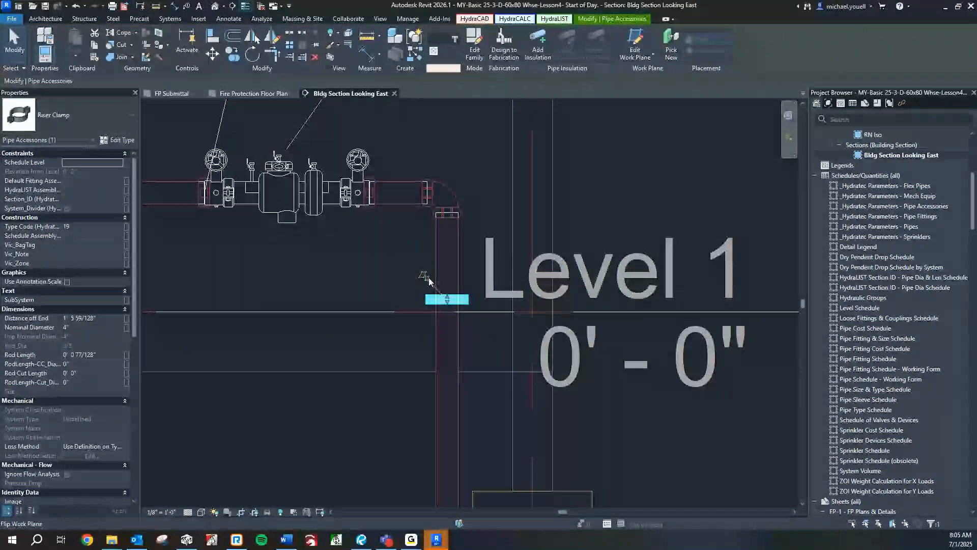
left_click(420, 339)
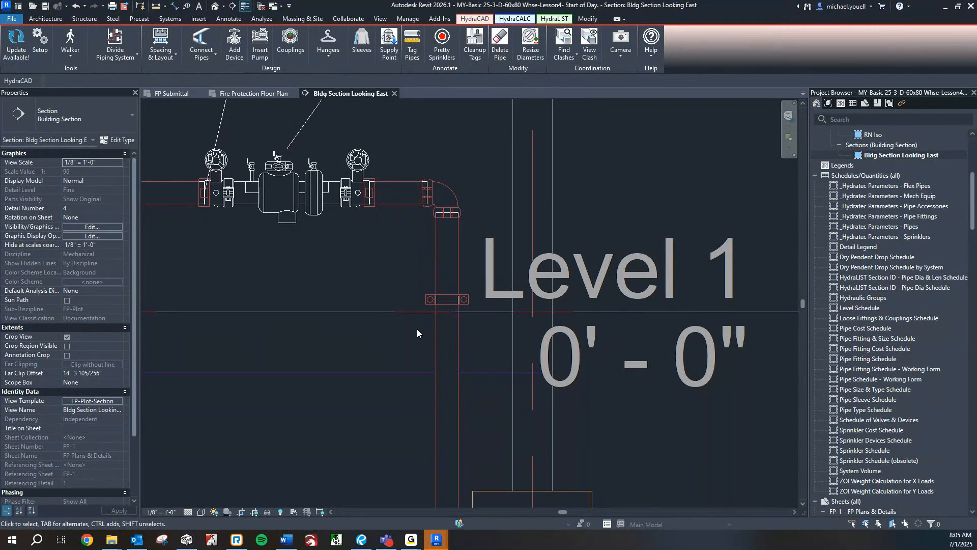
Start another hanger with the Pipe Stand family and assembly 18 ~ PIPE STAND.
scroll(416, 329, "down", 3)
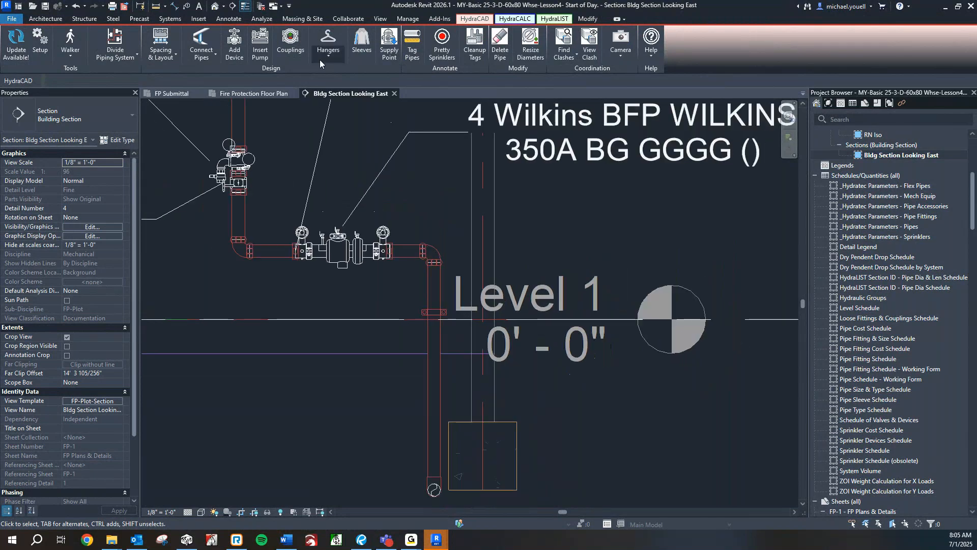
left_click(329, 43)
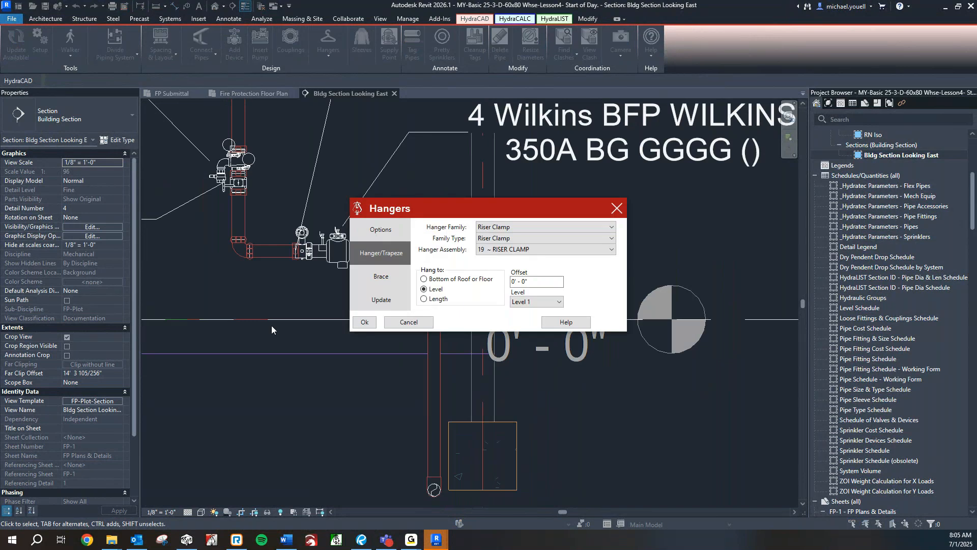
left_click(507, 225)
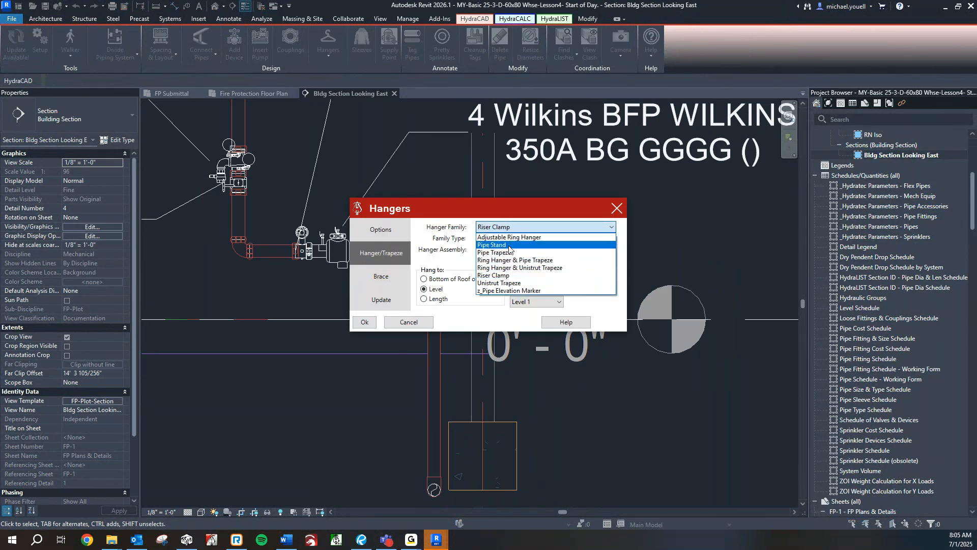
left_click(510, 245)
left_click(539, 249)
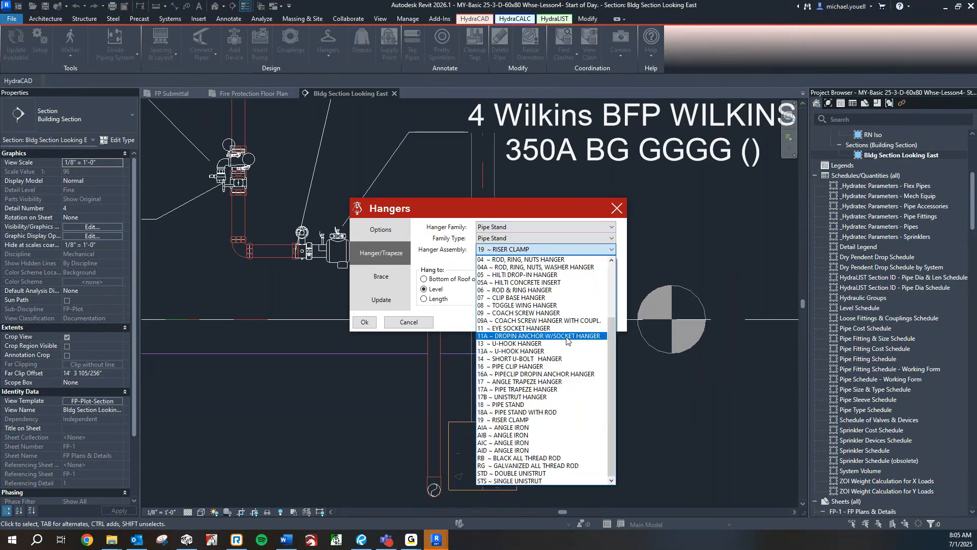
left_click(555, 405)
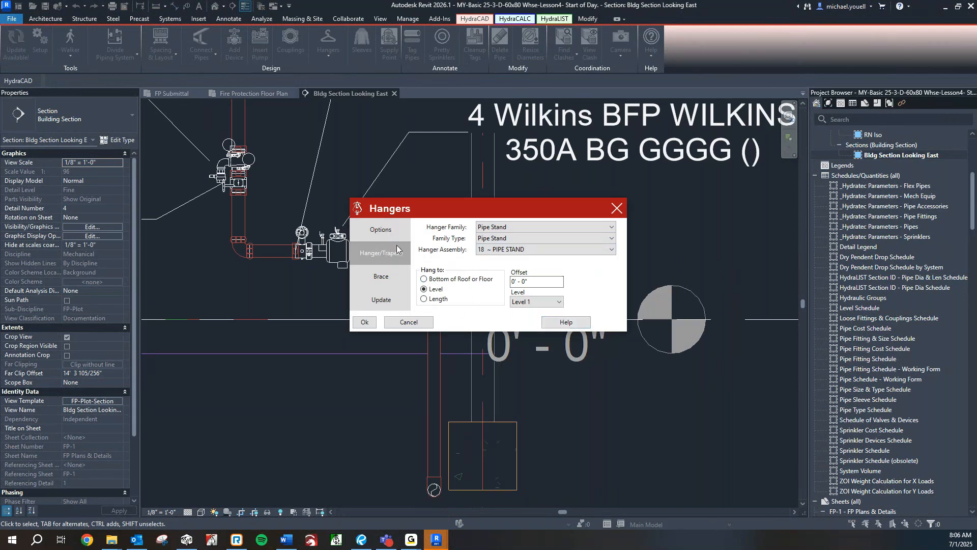
Place pipe stands down to Level 1 on the horizontal pipes on both sides of the backflow preventer in the section.
left_click(370, 325)
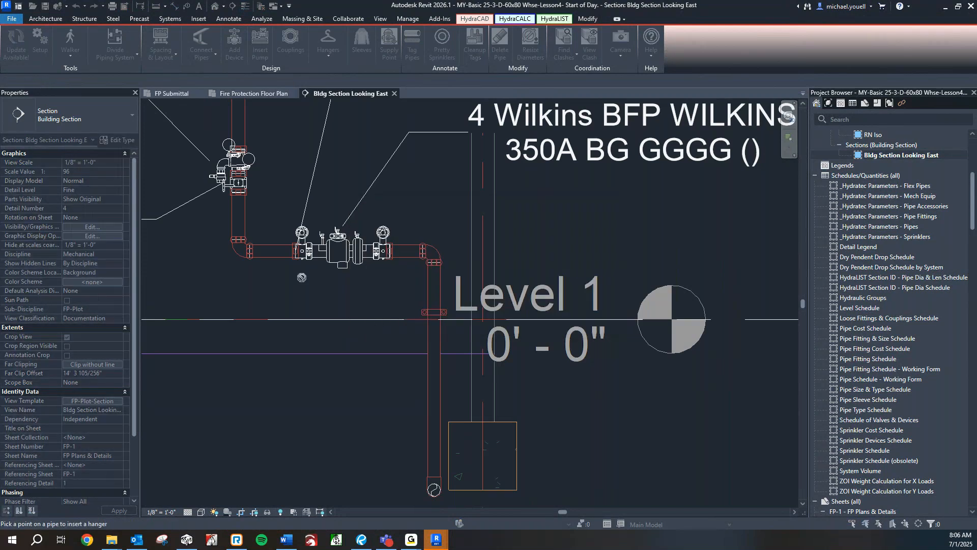
left_click(270, 254)
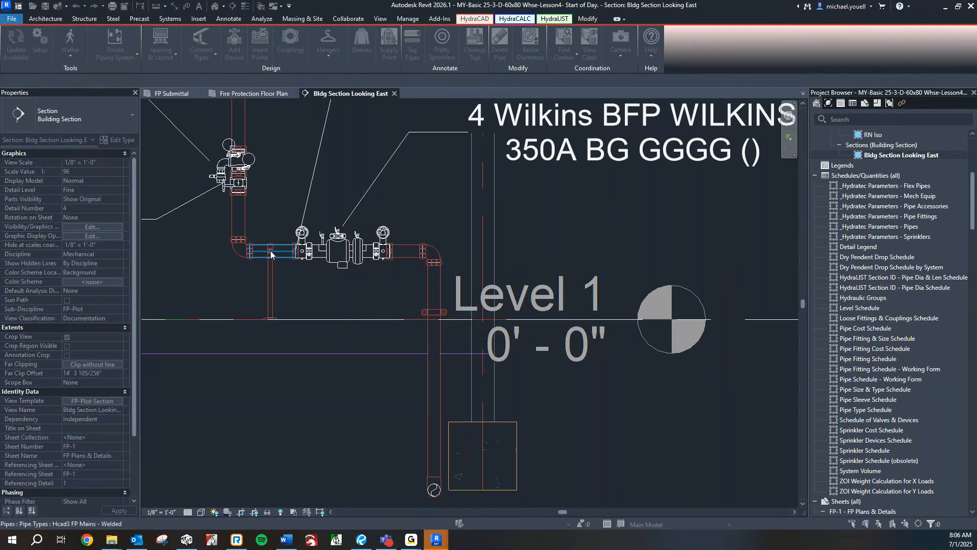
left_click(407, 253)
middle_click_drag(333, 344, 367, 343)
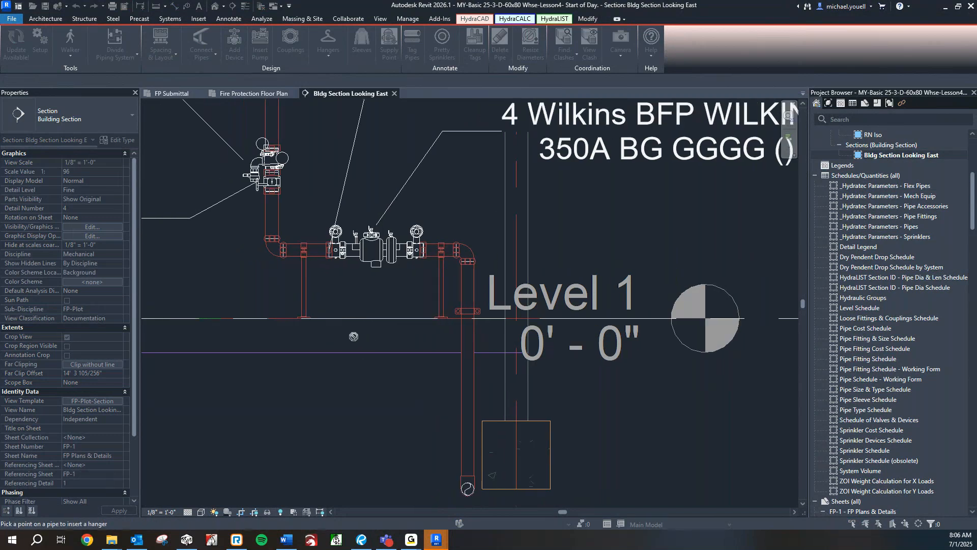
scroll(420, 309, "up", 3)
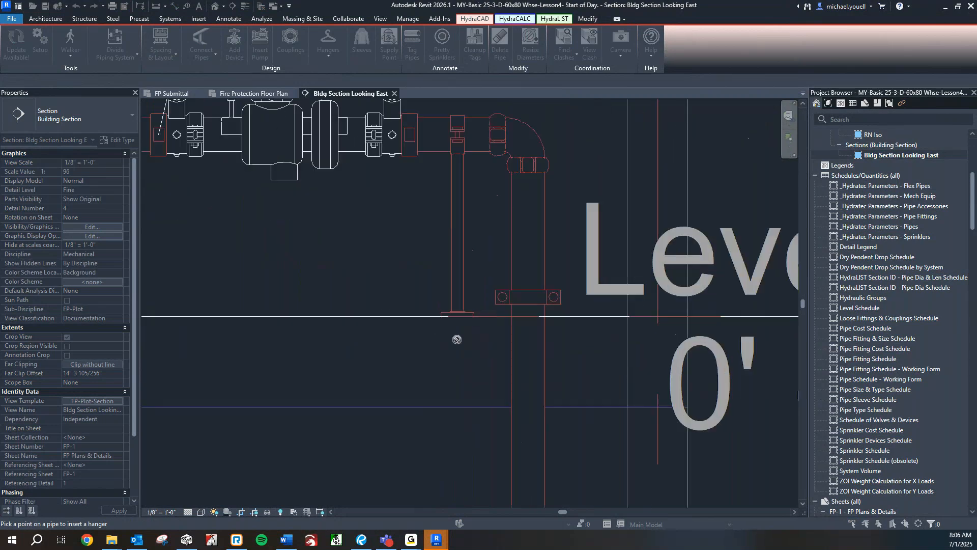
scroll(374, 282, "down", 5)
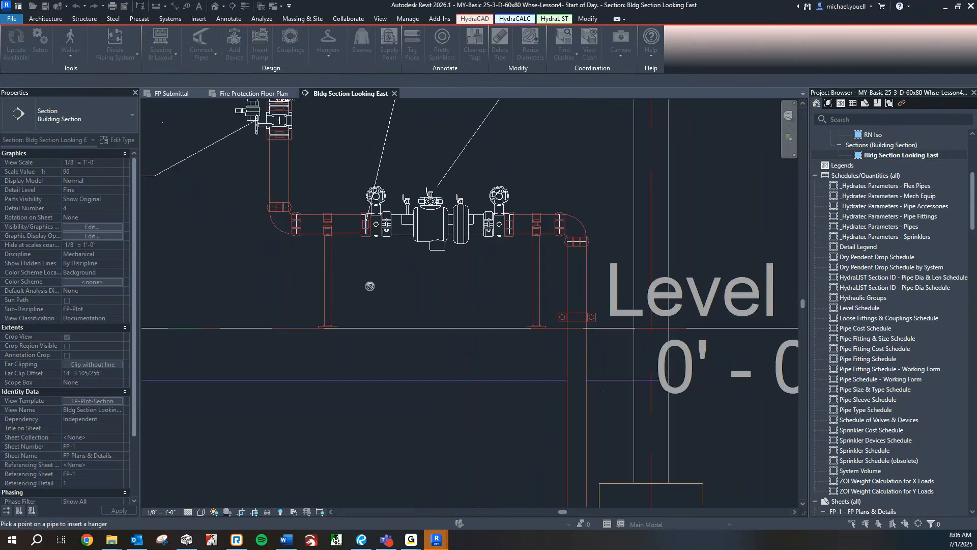
key("Escape")
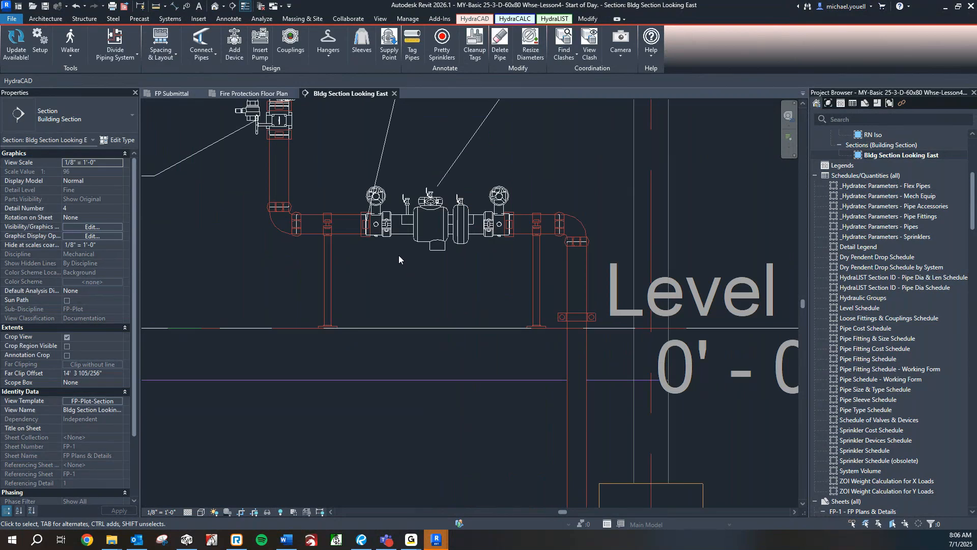
Switch to the Lesson 4 training PDF, review the pipe stand page and go to page 17 on starting the listing.
left_click_drag(0, 6, 600, 1)
left_click(80, 384)
scroll(443, 219, "down", 1)
scroll(452, 225, "up", 1)
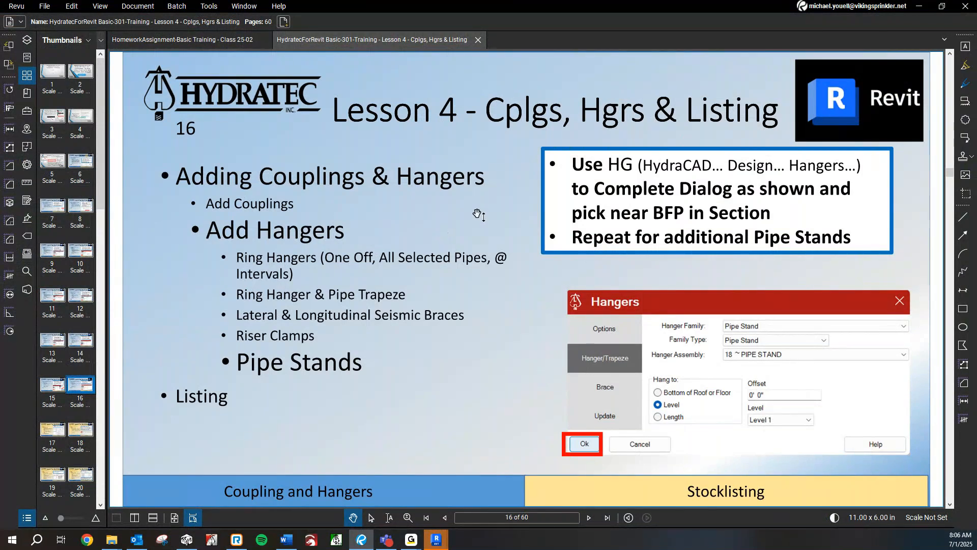
scroll(471, 184, "down", 1)
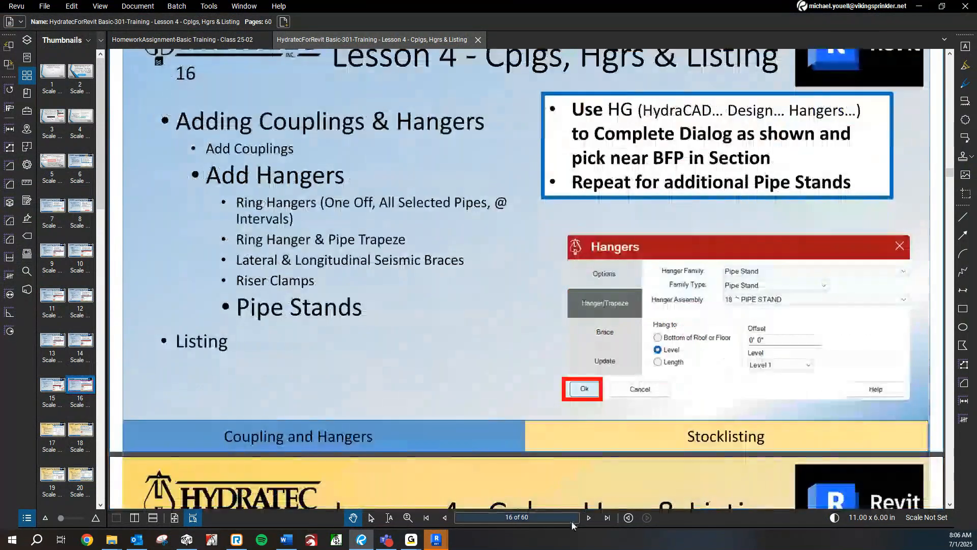
left_click(590, 518)
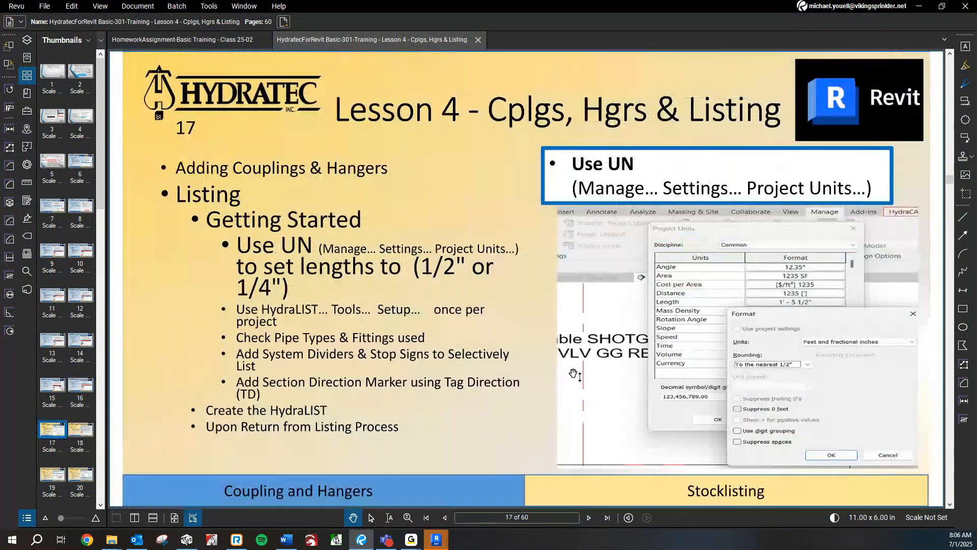
left_click(174, 517)
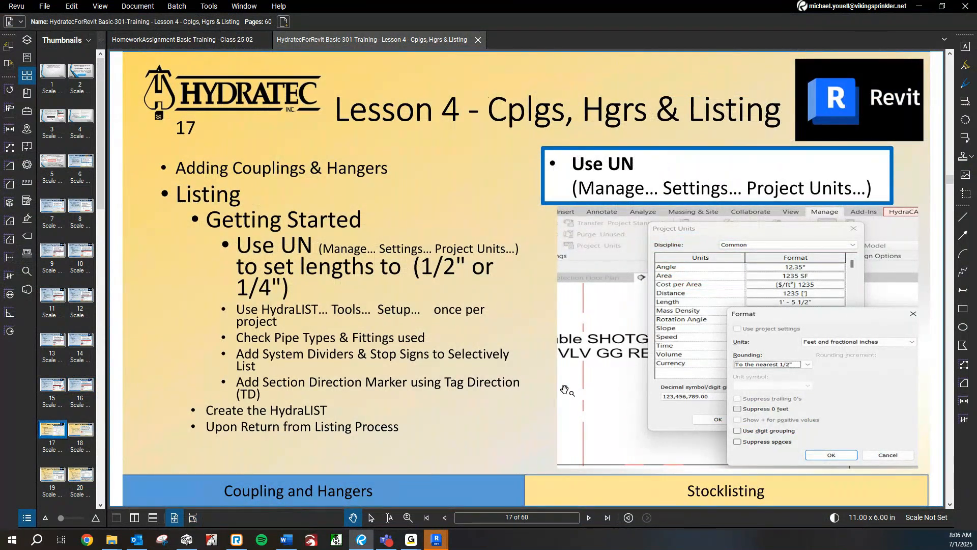
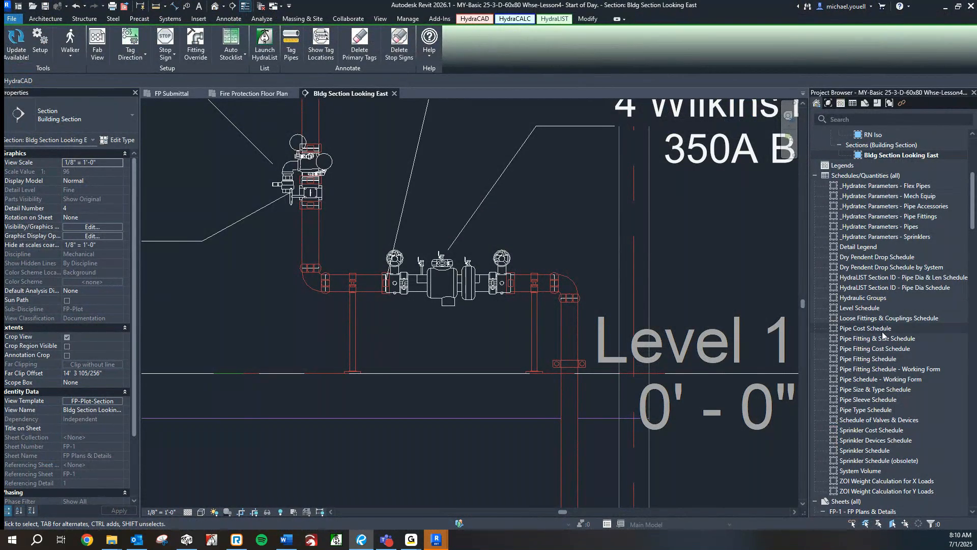
In Revit, open the Pipe Size & Type Schedule and enlarge it for reading.
left_click(889, 390)
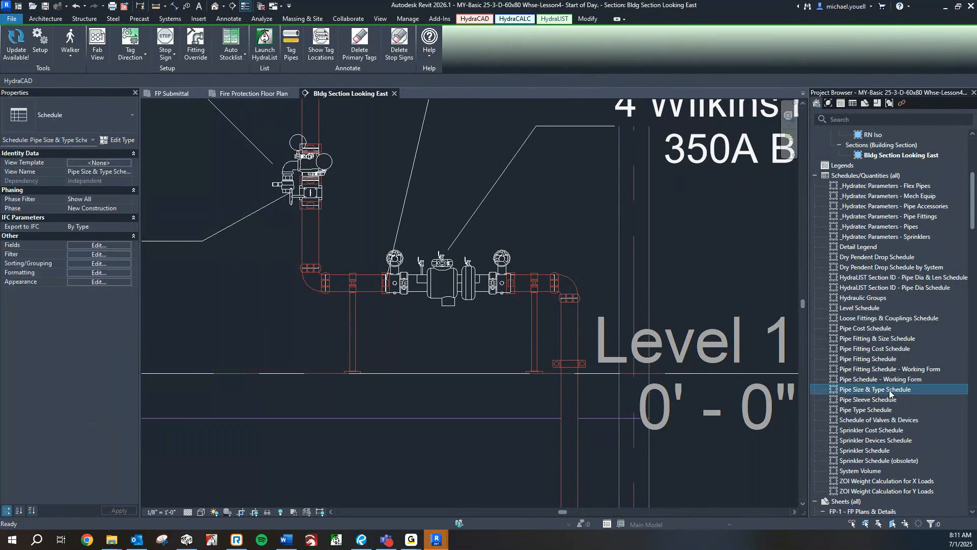
double_click(890, 389)
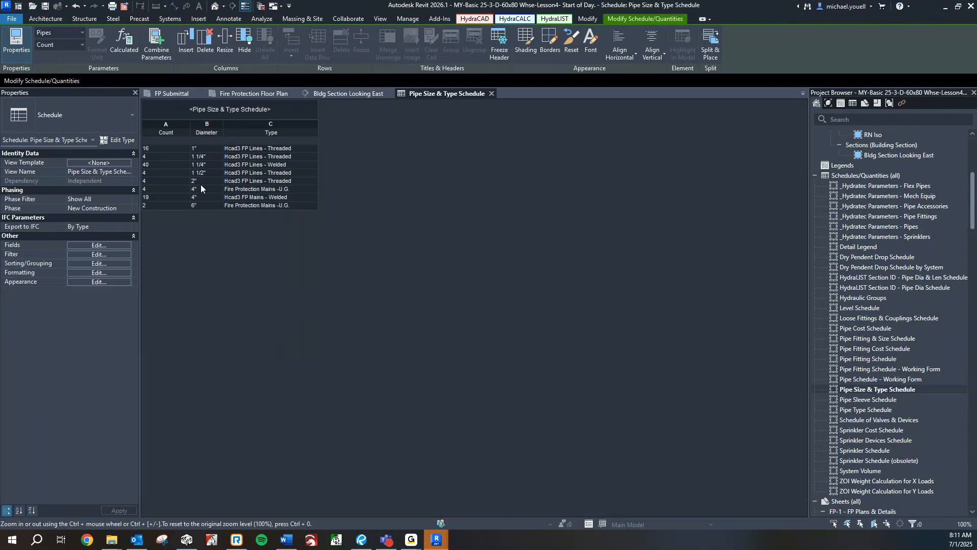
scroll(201, 189, "up", 5, "ctrl")
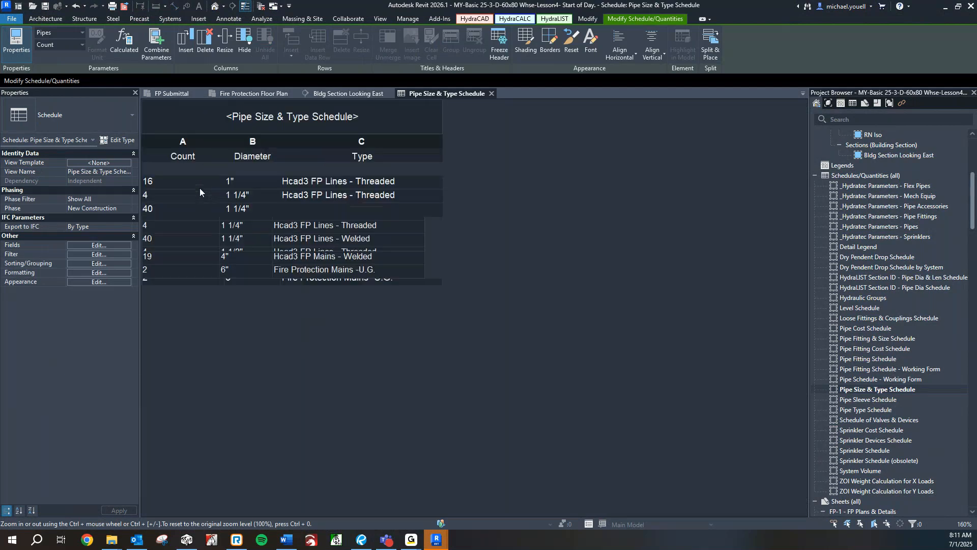
scroll(199, 188, "up", 4, "ctrl")
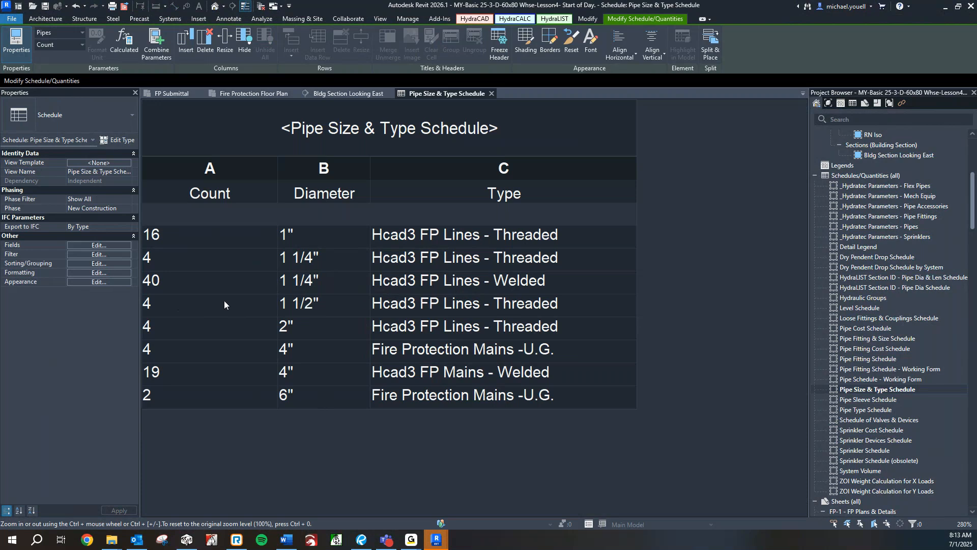
Save the project and highlight the schedule's 1 1/2" Hcad3 FP Lines - Threaded pipes in the floor plan to check their locations.
left_click(361, 303)
left_click(252, 310)
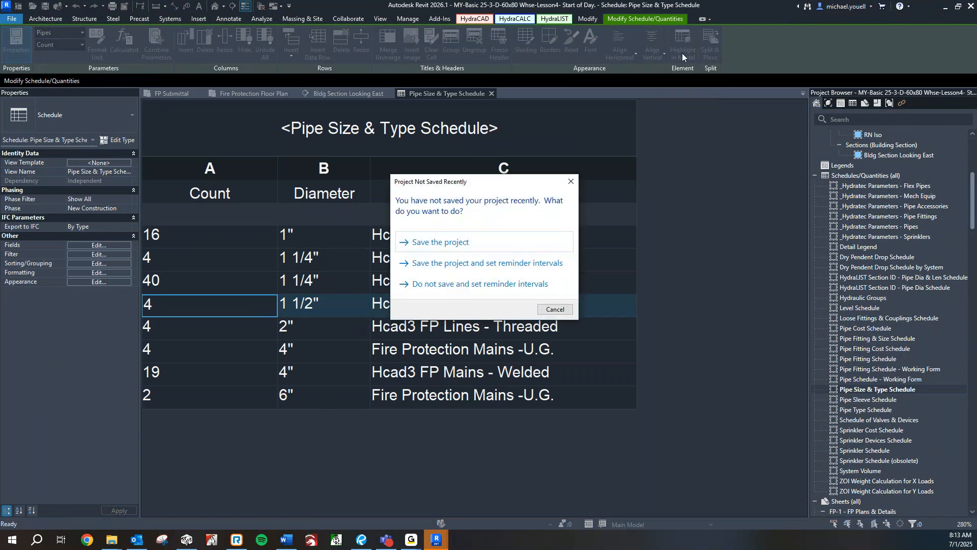
left_click(488, 245)
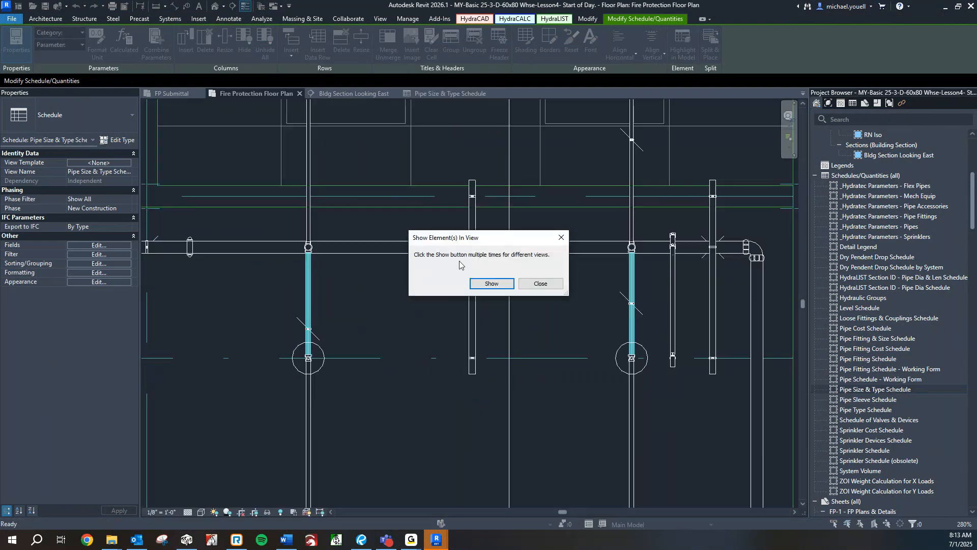
left_click(535, 287)
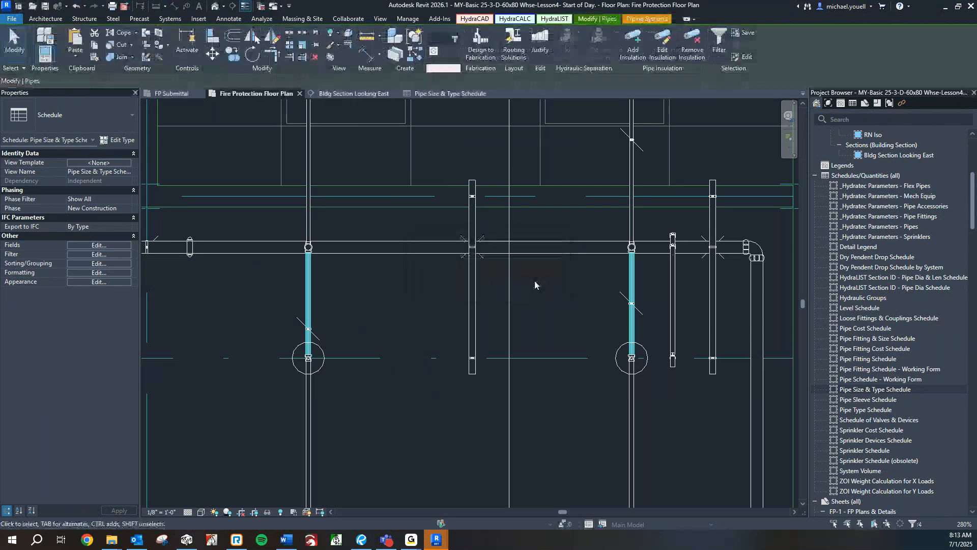
scroll(531, 280, "down", 5)
middle_click_drag(532, 280, 506, 295)
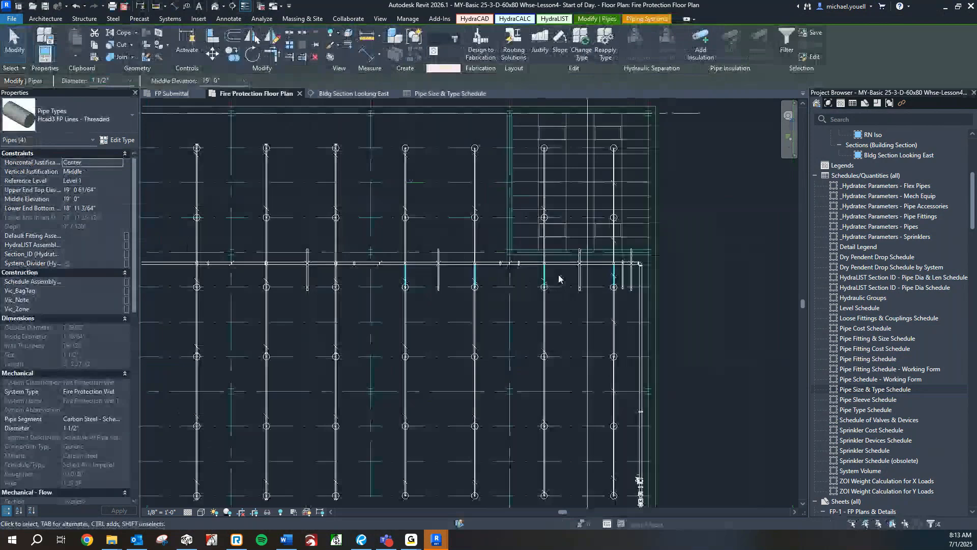
scroll(559, 278, "down", 2)
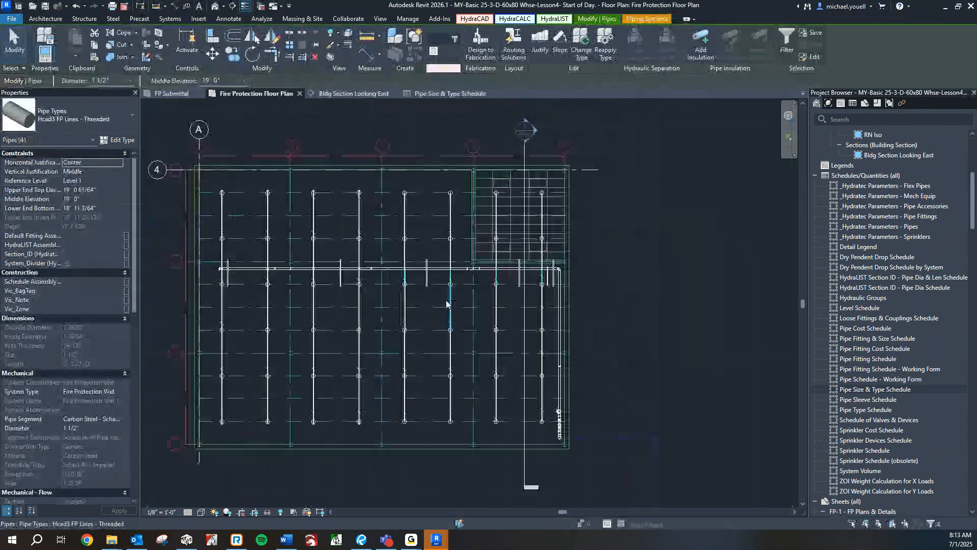
scroll(446, 304, "up", 1)
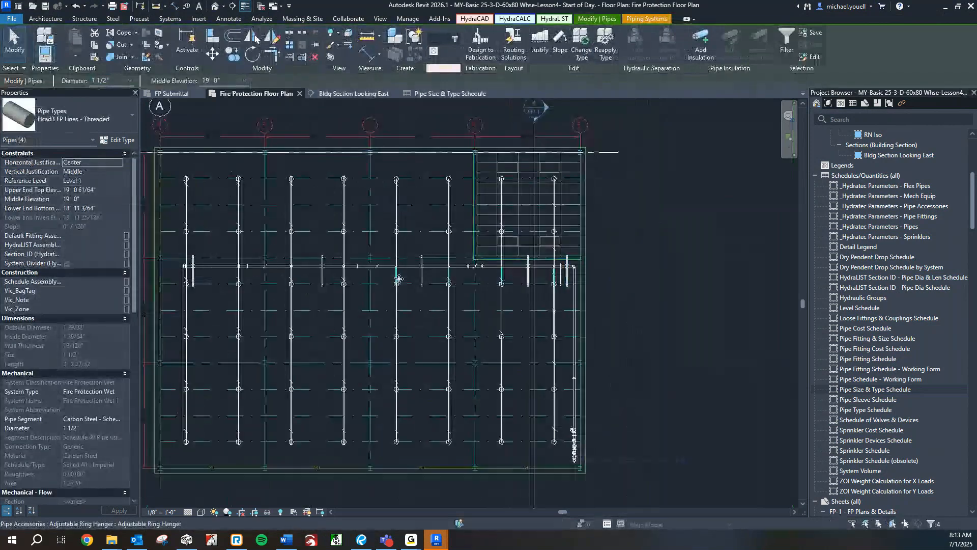
scroll(452, 276, "up", 2)
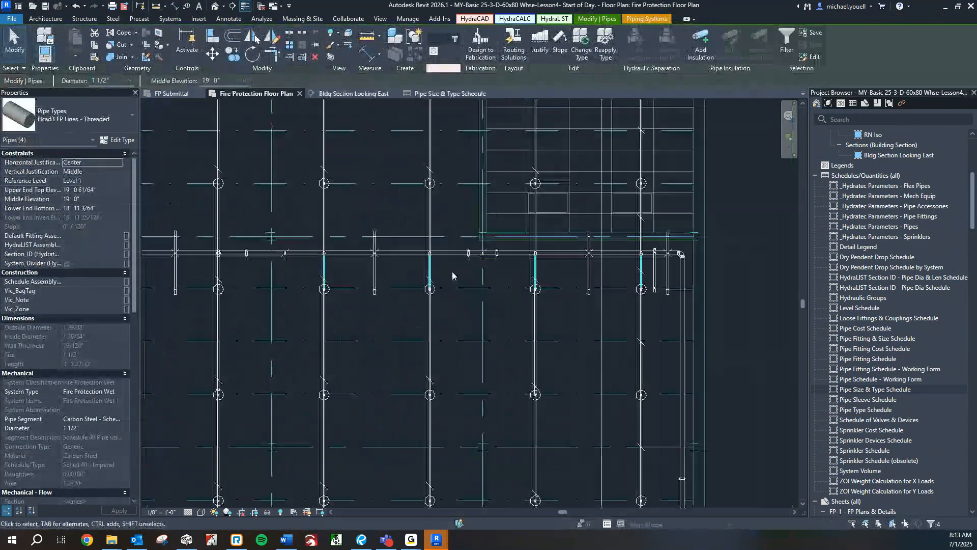
scroll(452, 275, "up", 2)
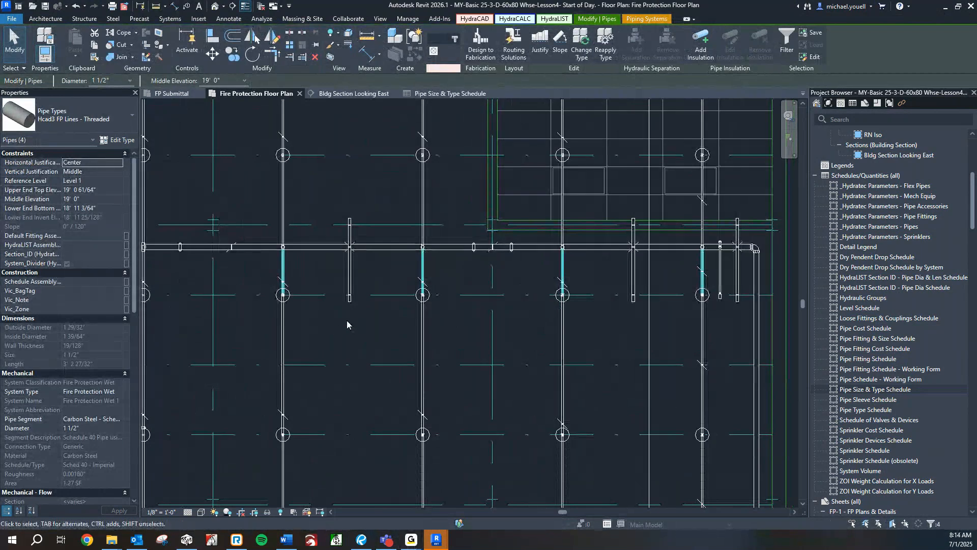
middle_click_drag(351, 338, 342, 337)
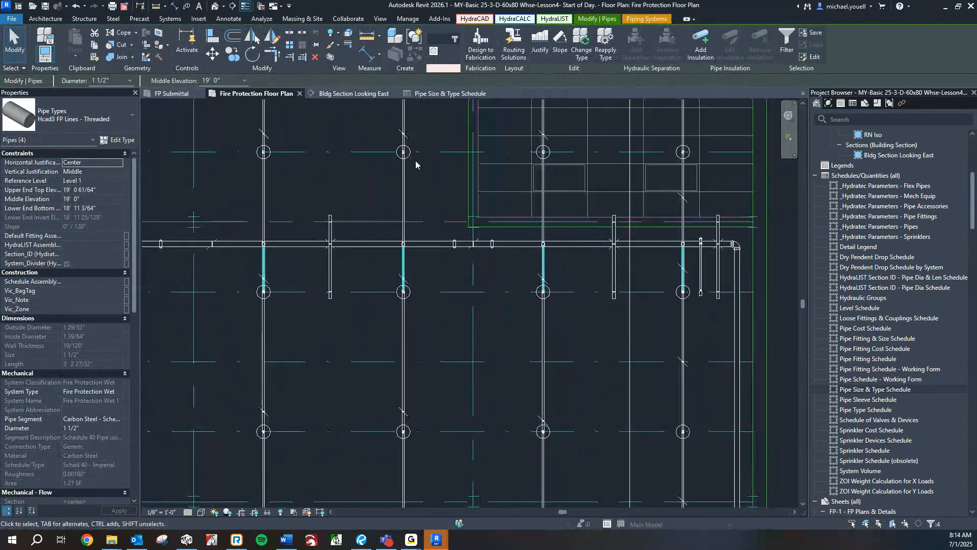
Return to the Pipe Size & Type Schedule and highlight its 2" Hcad3 FP Lines - Threaded pipes in the model.
left_click(444, 93)
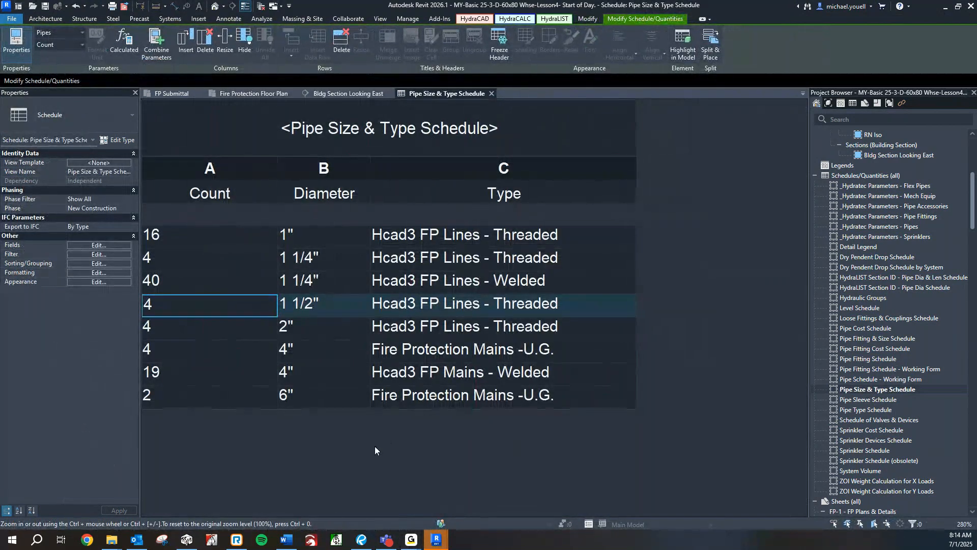
left_click(206, 334)
left_click(682, 47)
left_click(540, 283)
Examine the floor plan along the cross main and branch lines to locate the selected 2" threaded pipes.
scroll(539, 286, "down", 2)
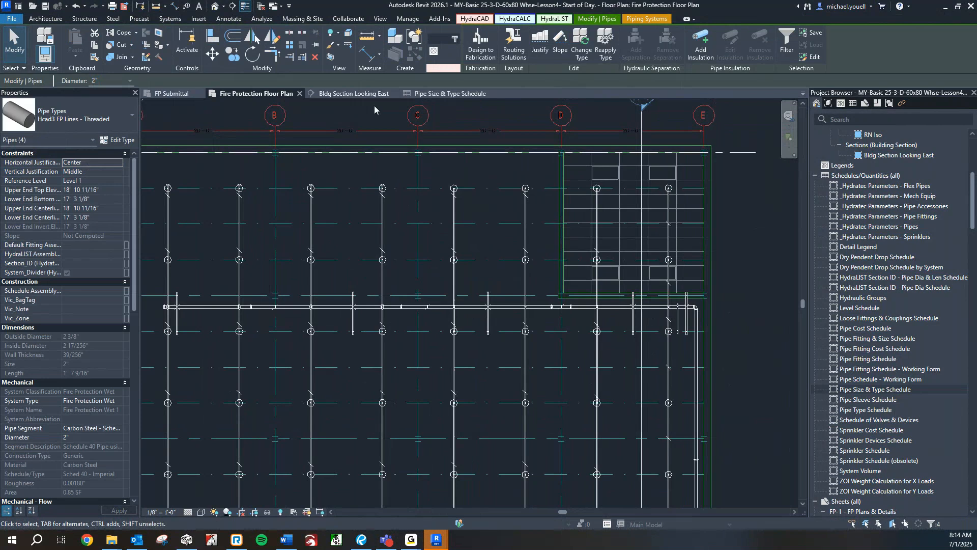
middle_click_drag(494, 183, 414, 246)
scroll(425, 258, "up", 8)
scroll(413, 285, "down", 6)
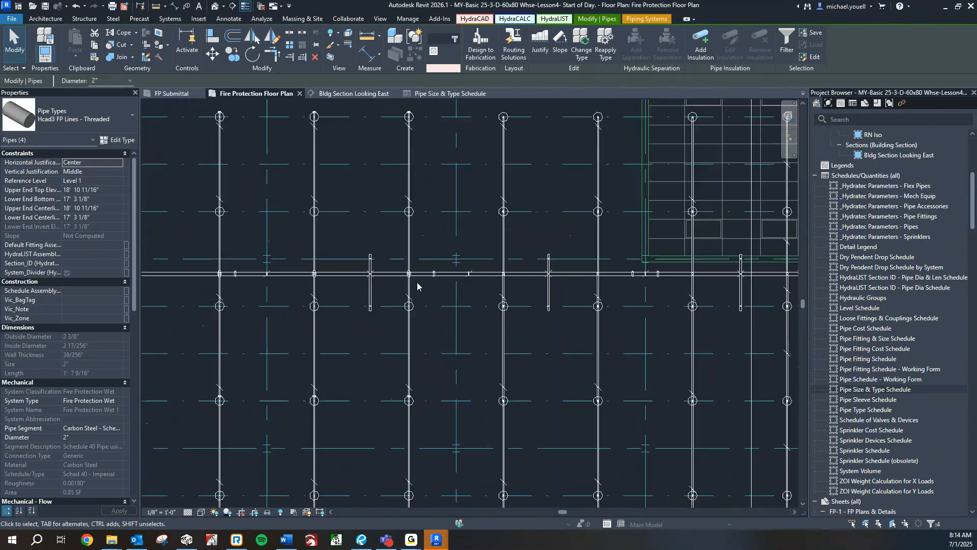
scroll(425, 290, "right", 2, "shift")
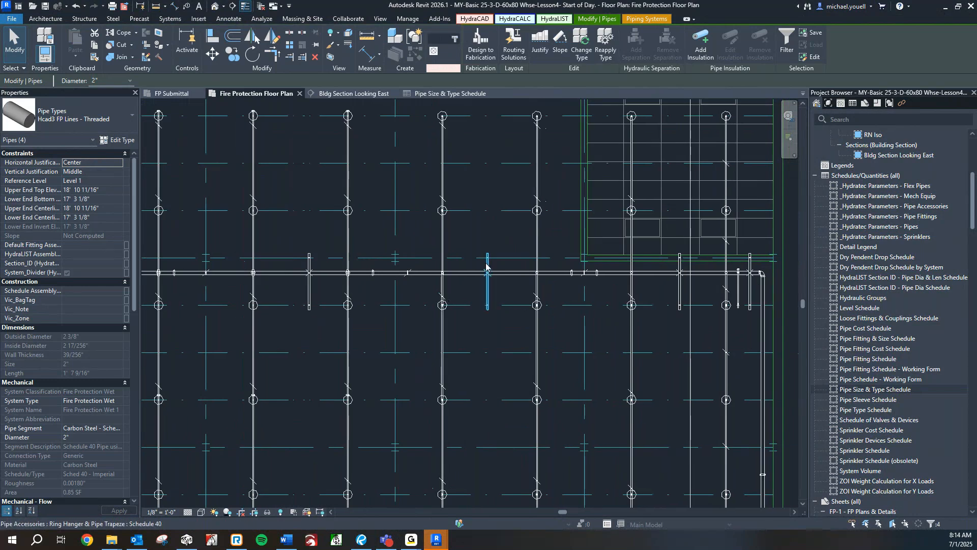
scroll(397, 289, "up", 4)
scroll(473, 267, "up", 4)
scroll(457, 283, "down", 7)
scroll(412, 229, "up", 3)
scroll(396, 246, "up", 3)
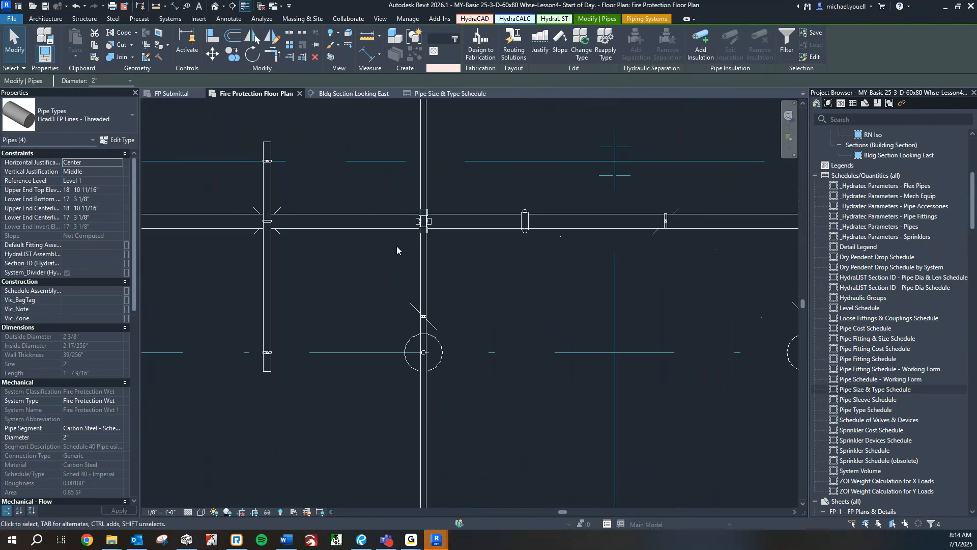
scroll(396, 246, "down", 5)
scroll(477, 269, "down", 2)
mouse_move(477, 269)
middle_mouse_down()
mouse_move(413, 262)
mouse_move(473, 269)
middle_mouse_up()
scroll(431, 264, "down", 1)
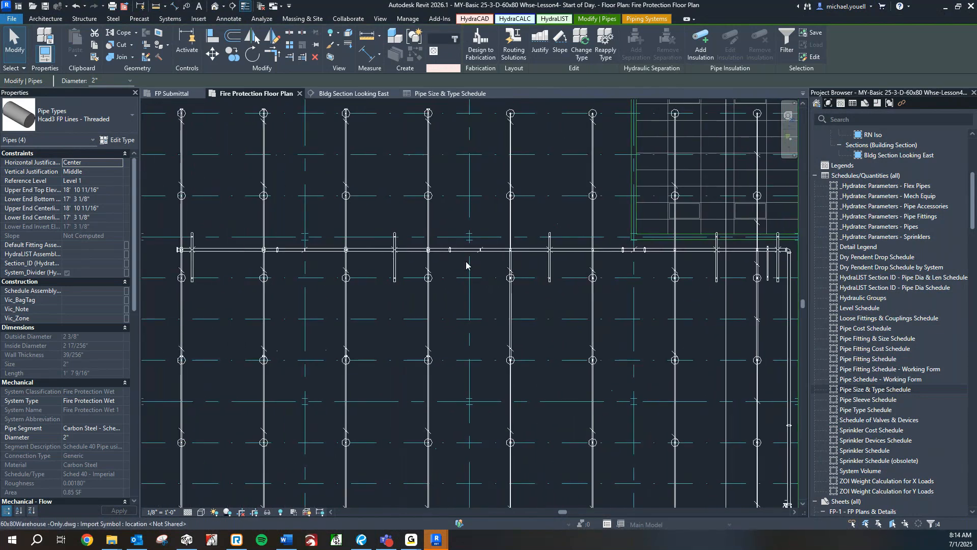
Override the selected 2" threaded pipes' graphics by element in the floor plan with Magenta projection lines and line weight 15.
left_click(96, 141)
left_click(96, 147)
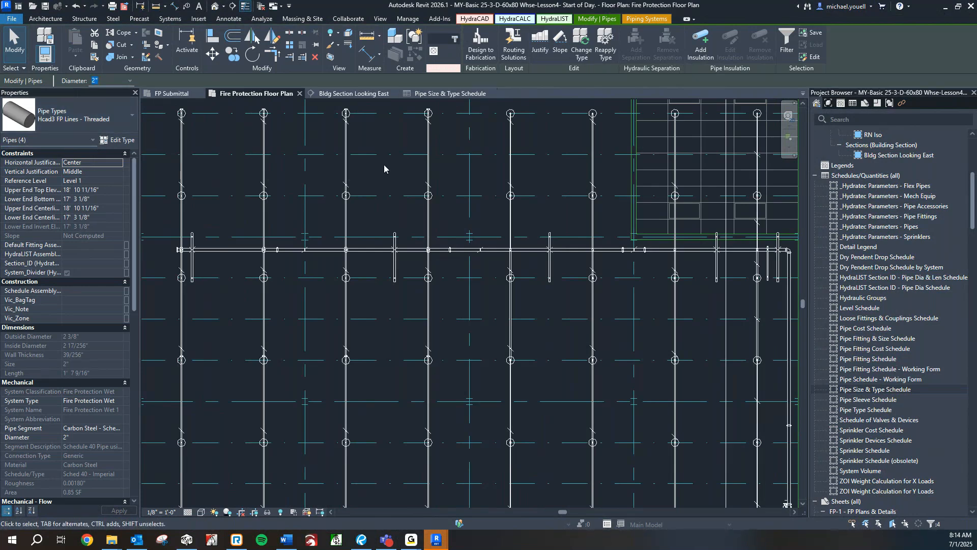
right_click(378, 212)
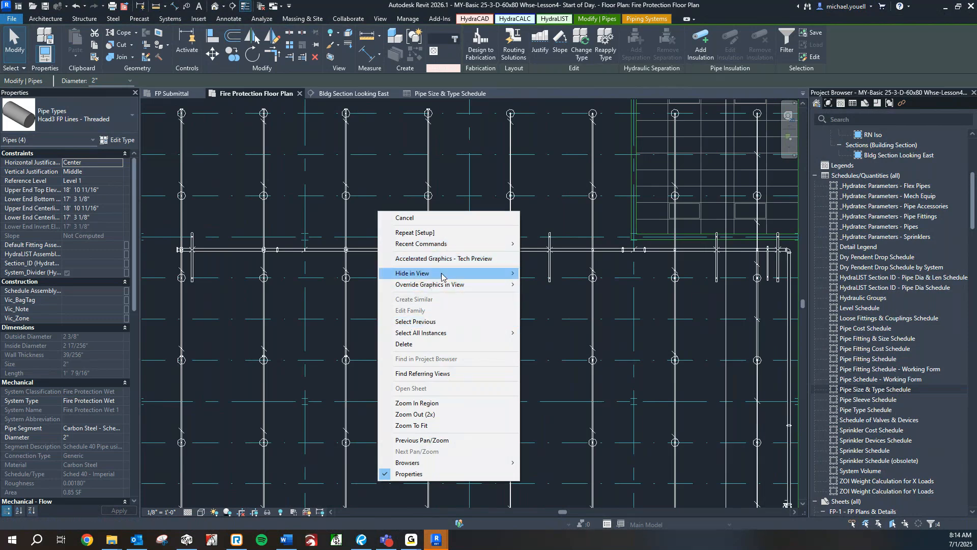
mouse_move(439, 287)
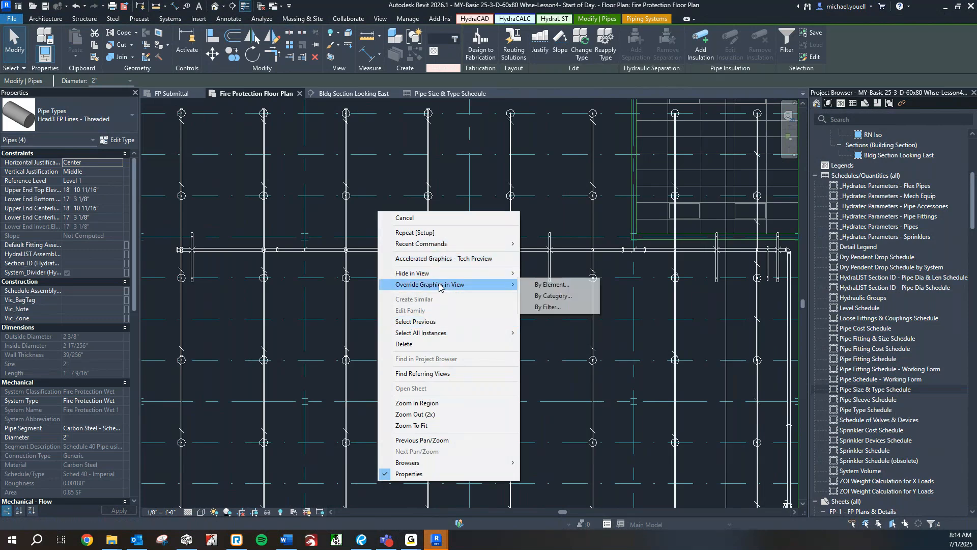
left_click(563, 286)
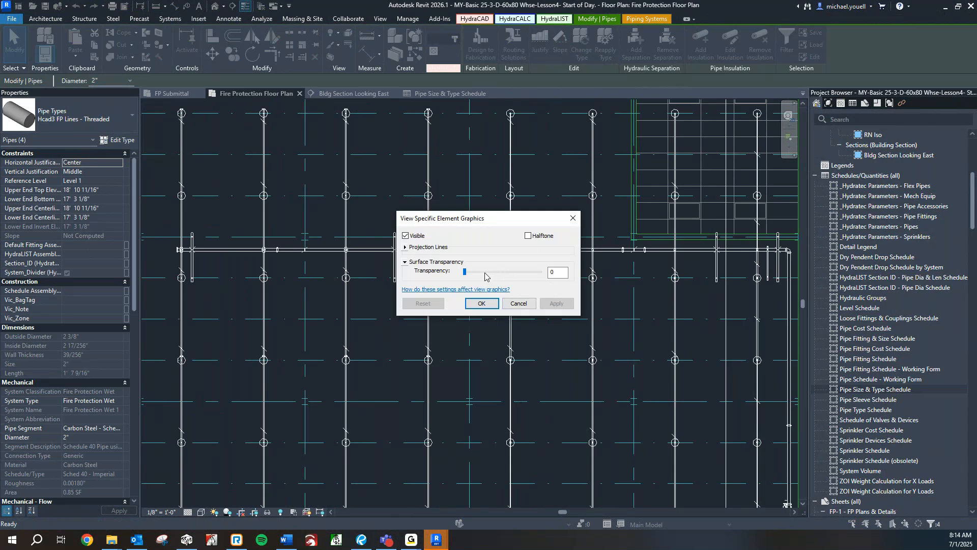
left_click(407, 248)
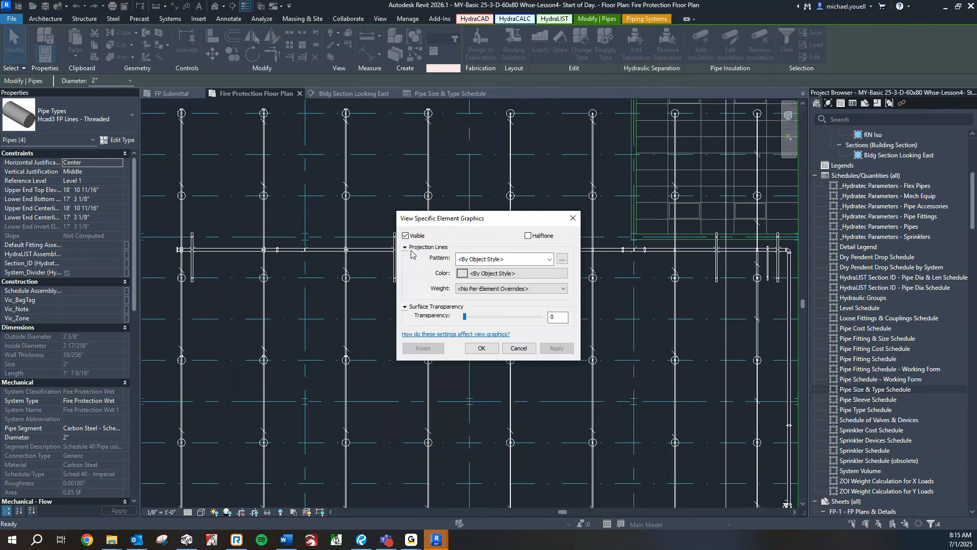
left_click(463, 275)
left_click(475, 227)
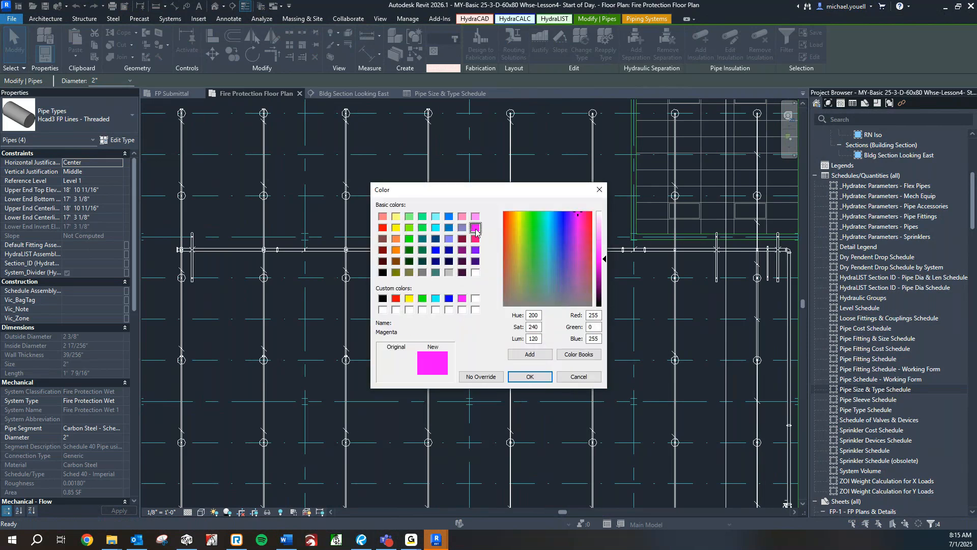
left_click(528, 376)
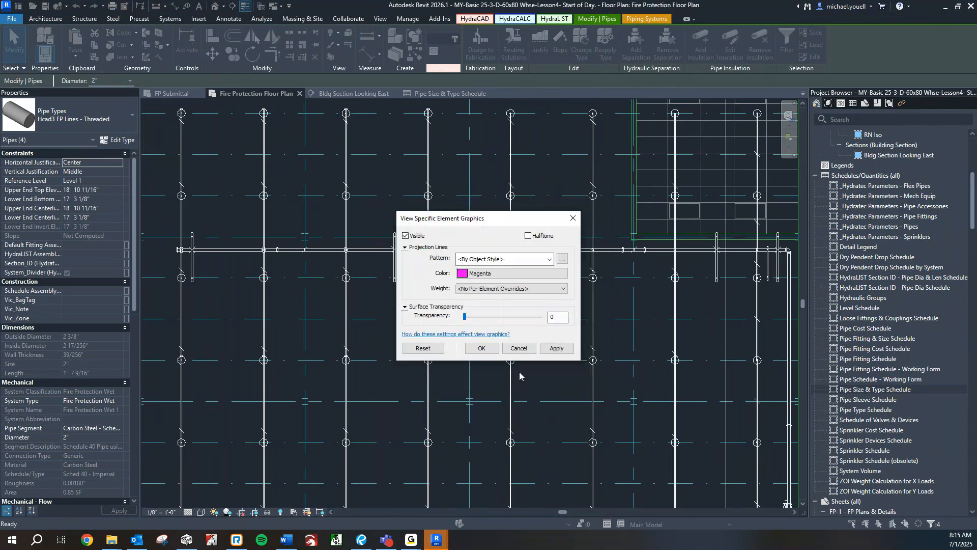
left_click(501, 289)
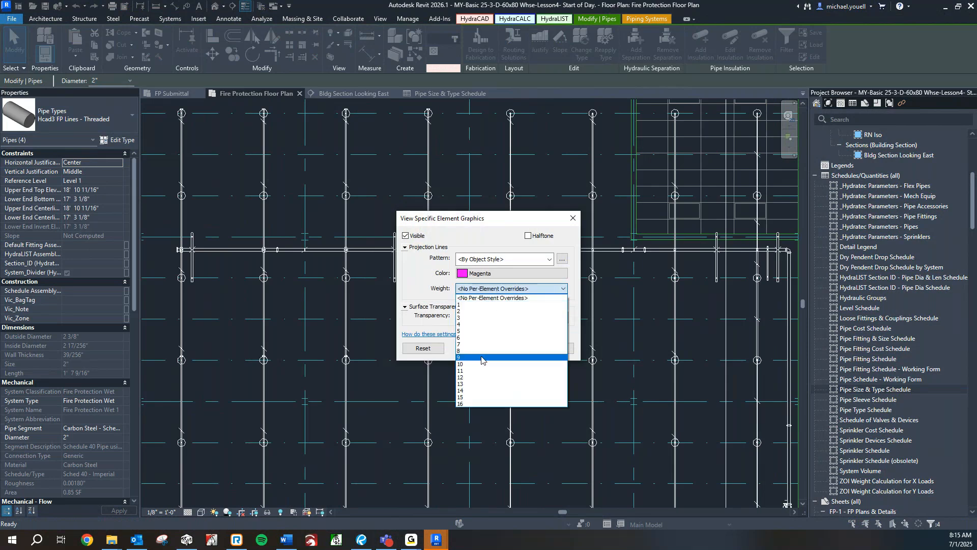
left_click(475, 397)
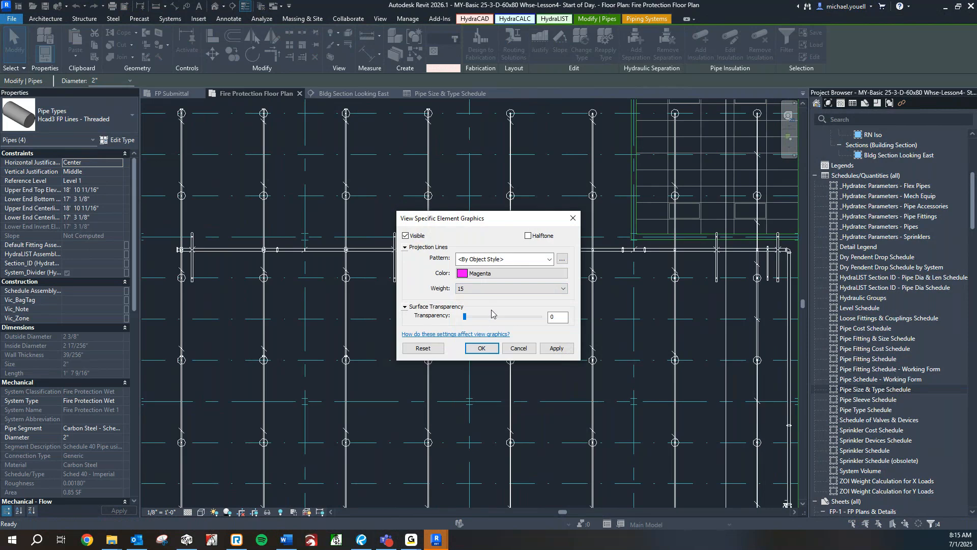
left_click(479, 347)
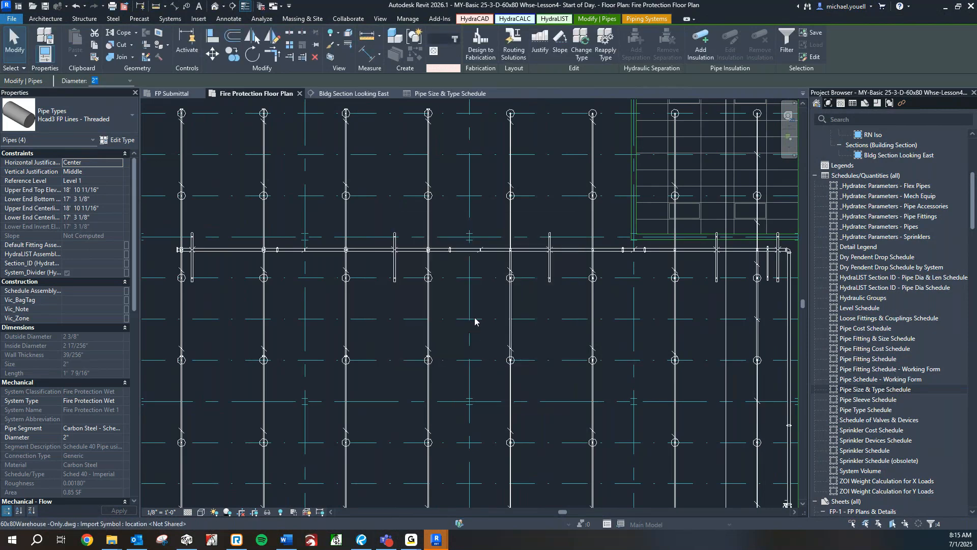
Turn off Thin Lines for the Fire Protection Floor Plan to display true line weights.
scroll(474, 319, "down", 1)
scroll(474, 319, "down", 1)
scroll(336, 282, "up", 5)
scroll(337, 289, "down", 4)
scroll(337, 289, "down", 3)
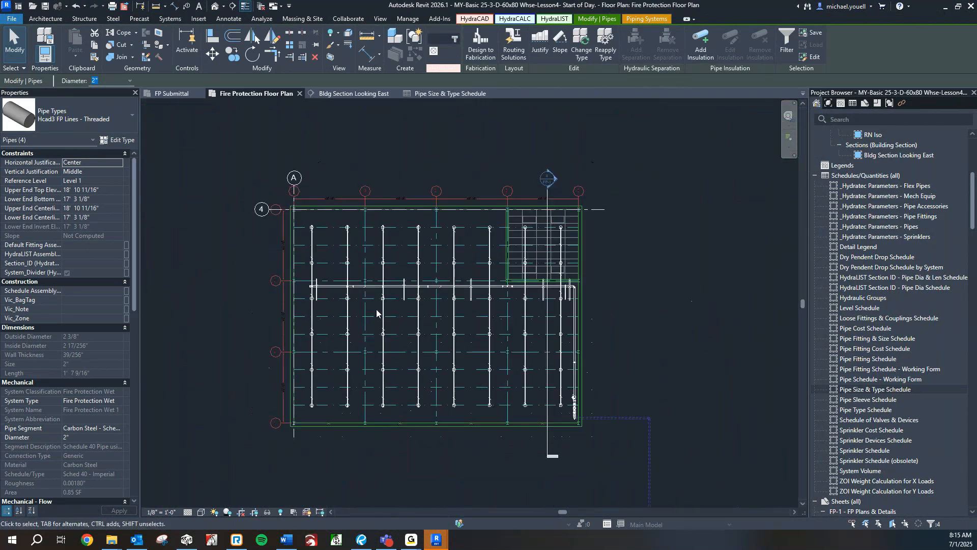
scroll(402, 311, "up", 1)
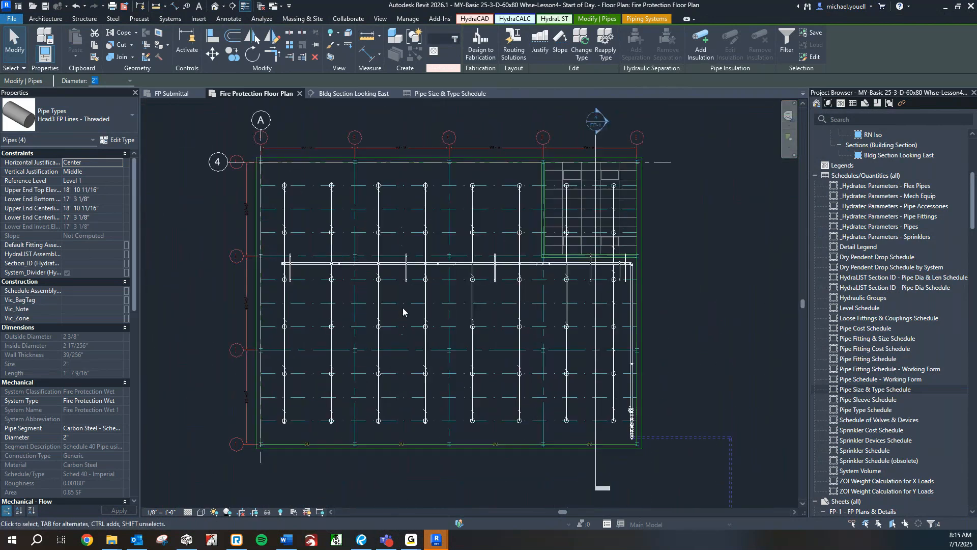
scroll(403, 294, "up", 1)
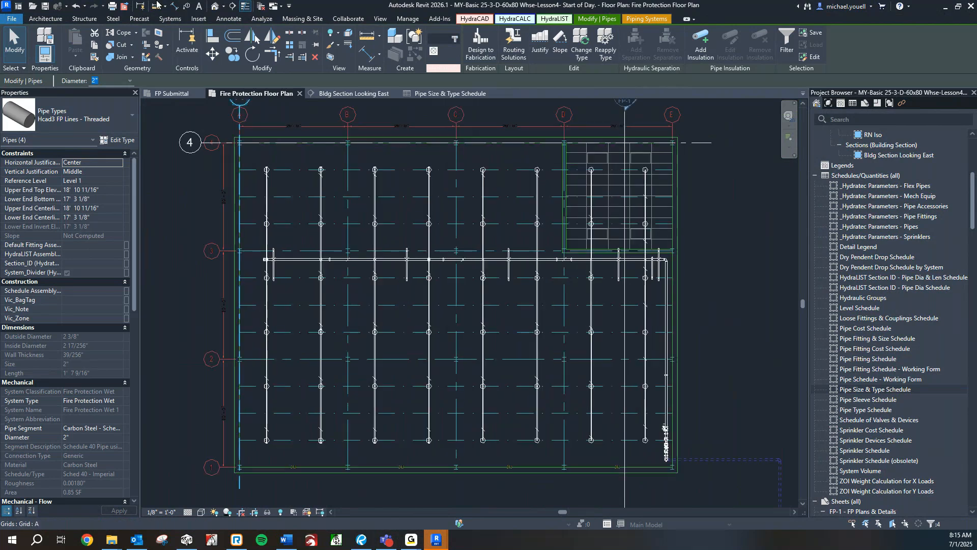
left_click(247, 7)
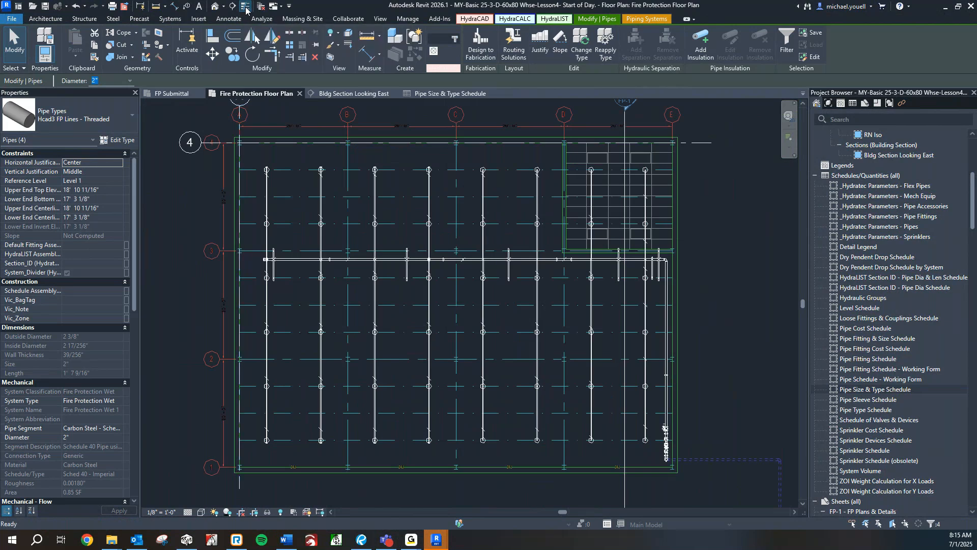
Examine the magenta-marked 2" pipes where the branch lines meet the cross main in the floor plan.
scroll(652, 275, "up", 2)
middle_click_drag(642, 258, 627, 286)
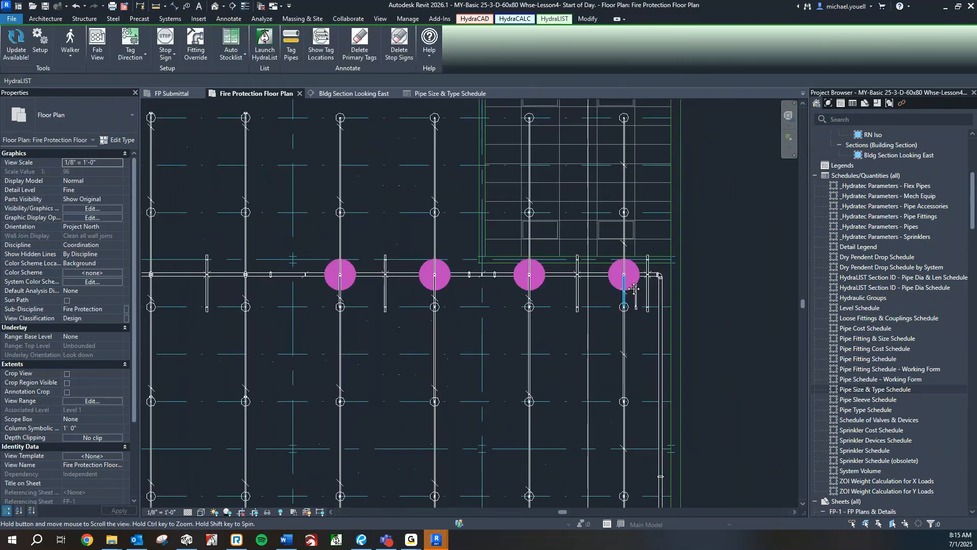
scroll(617, 282, "up", 1)
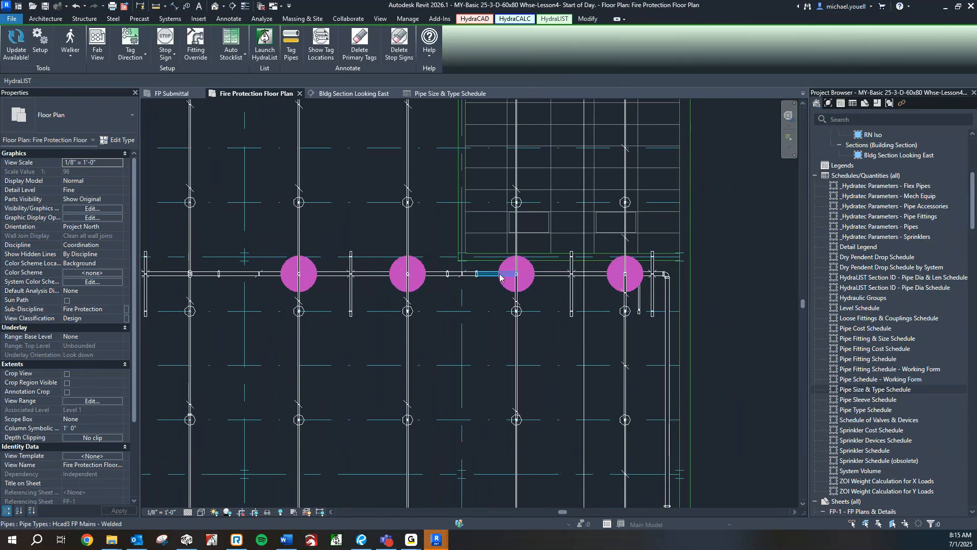
scroll(616, 284, "up", 3)
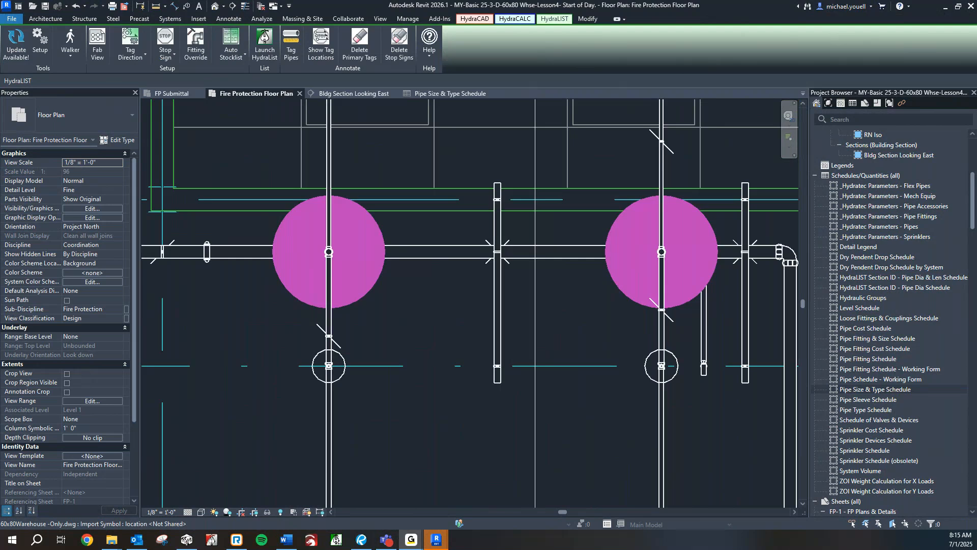
scroll(514, 286, "down", 3)
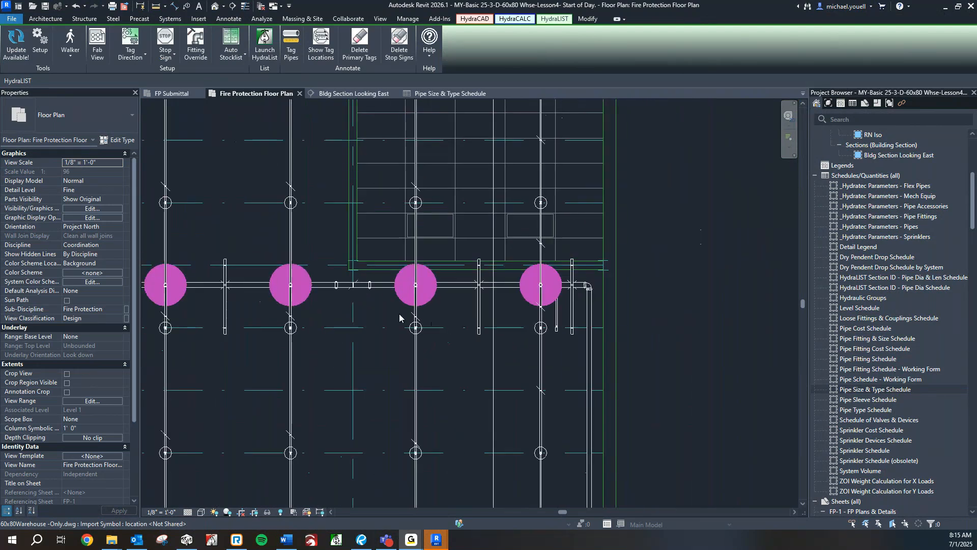
mouse_move(370, 329)
middle_mouse_down()
mouse_move(385, 324)
mouse_move(371, 323)
middle_mouse_up()
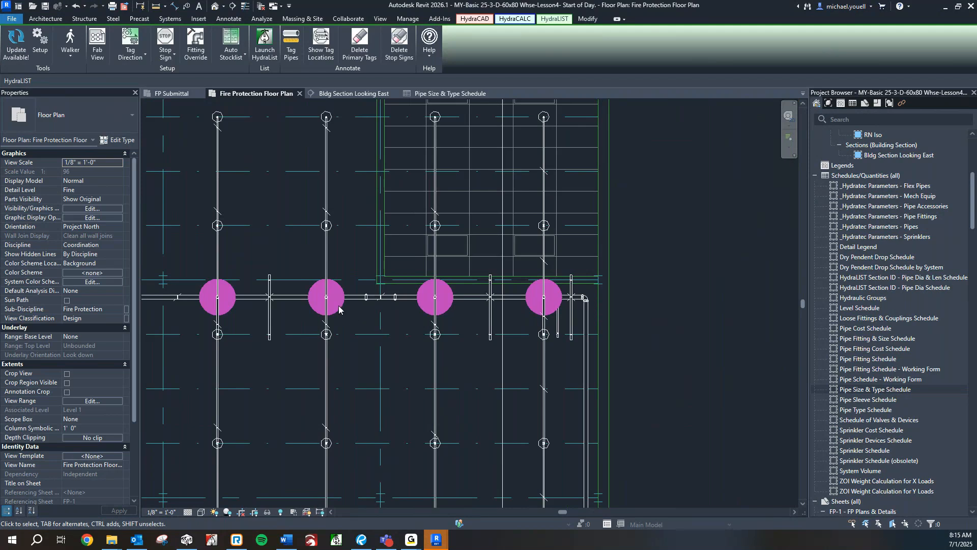
left_click(329, 283)
key("Escape")
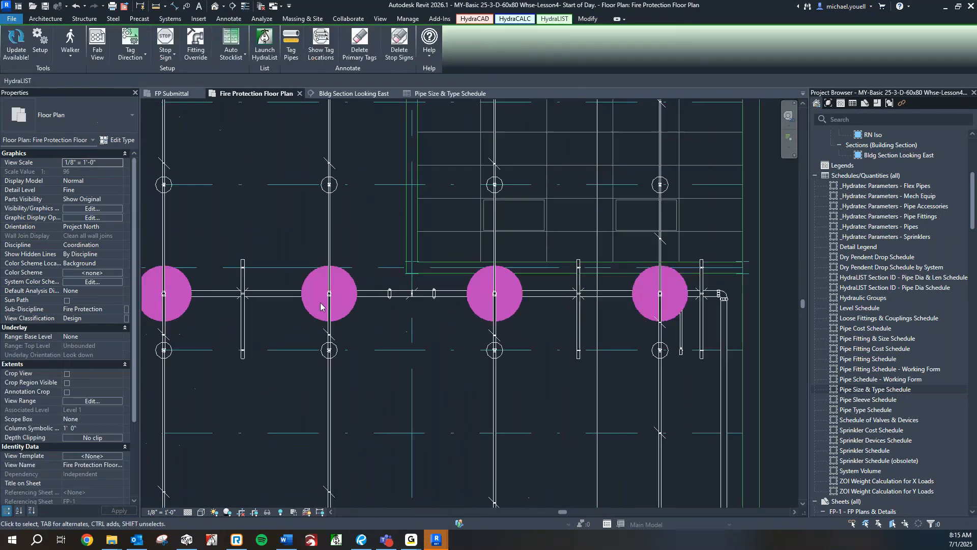
Highlight the 2" Hcad3 FP Lines - Threaded pipes from the Pipe Size & Type Schedule and reset their element graphics overrides in the floor plan.
left_click(447, 93)
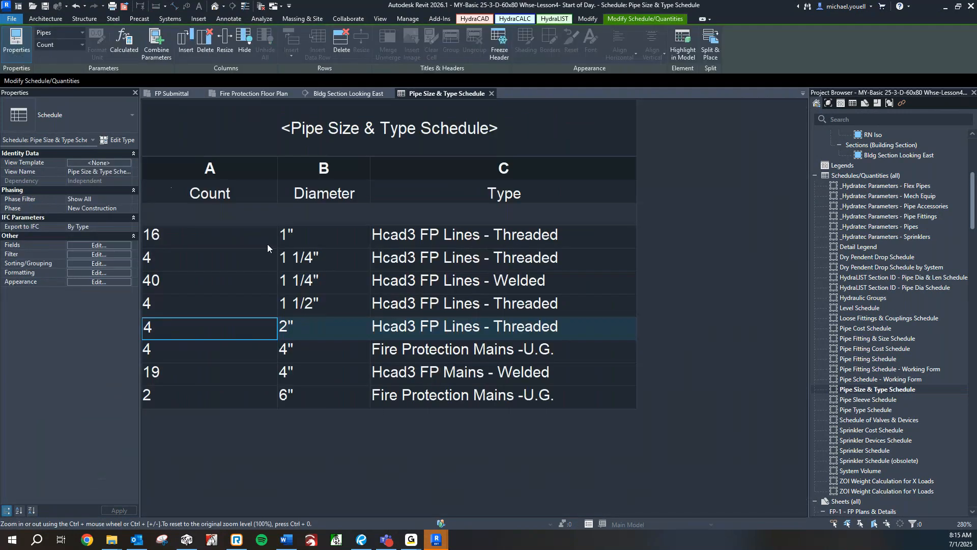
left_click(682, 50)
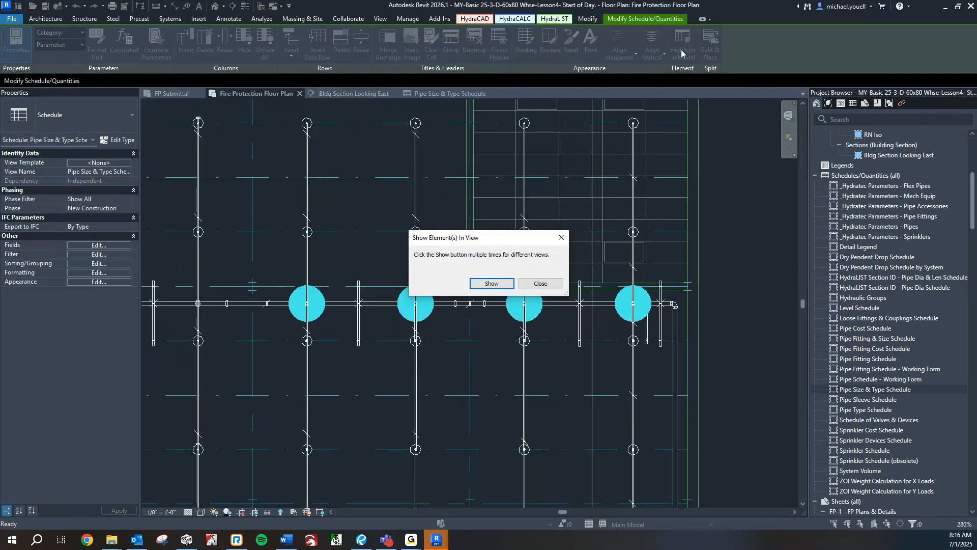
left_click(532, 285)
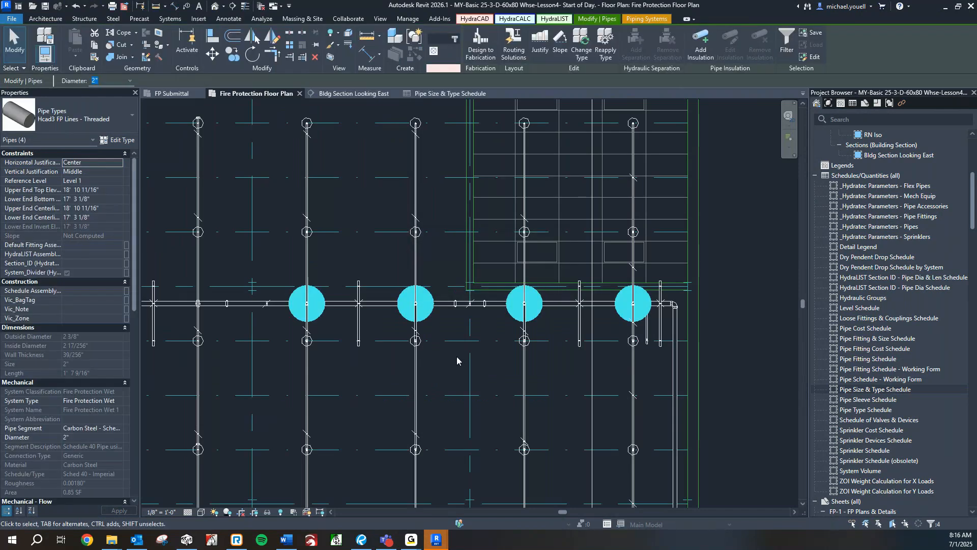
right_click(457, 351)
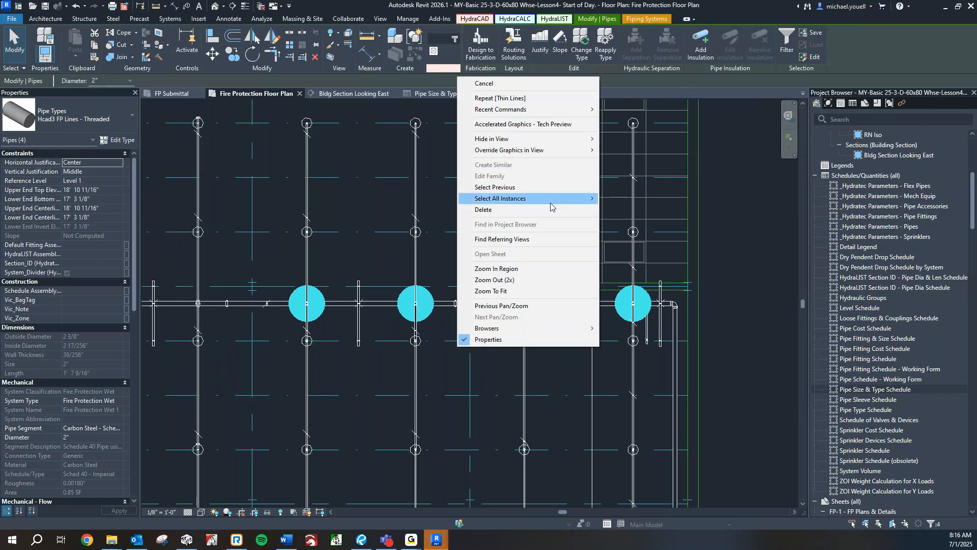
mouse_move(564, 154)
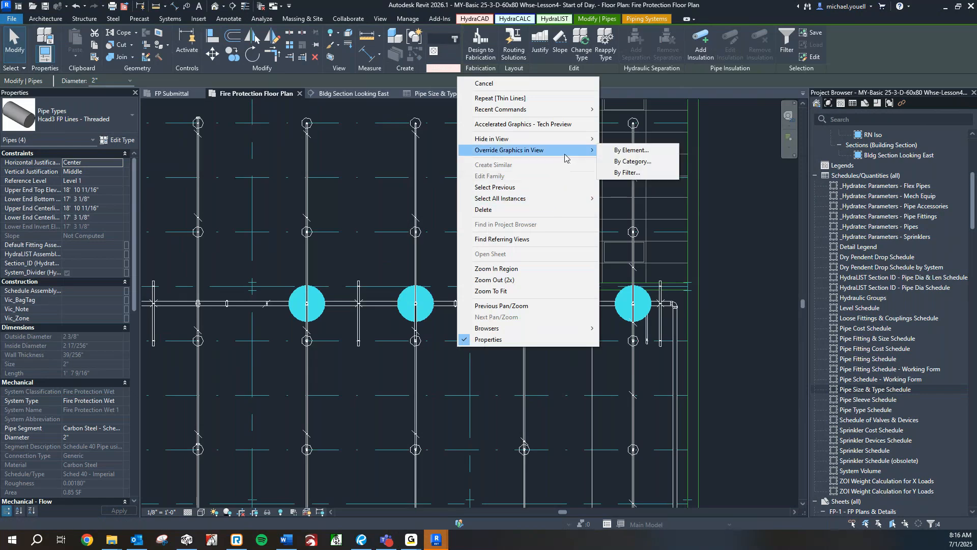
left_click(616, 151)
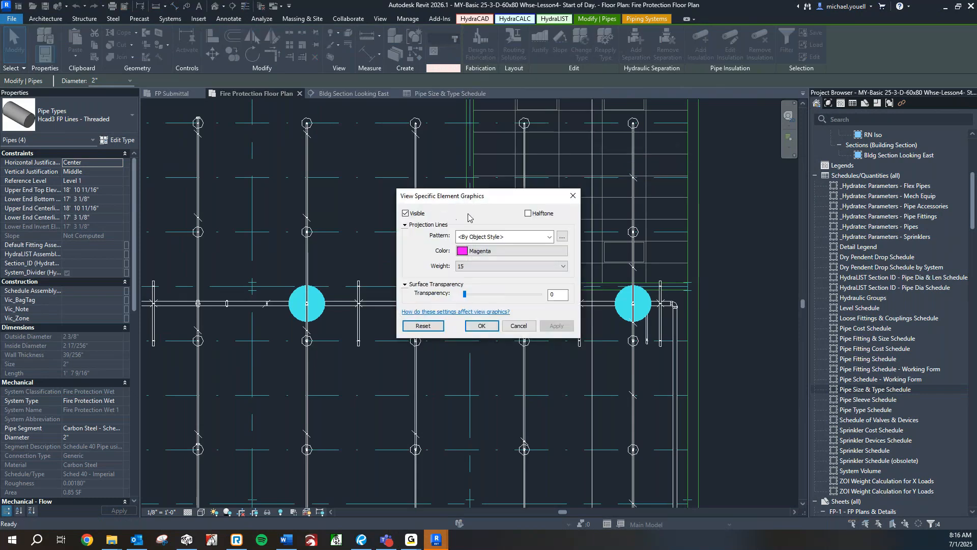
left_click(423, 325)
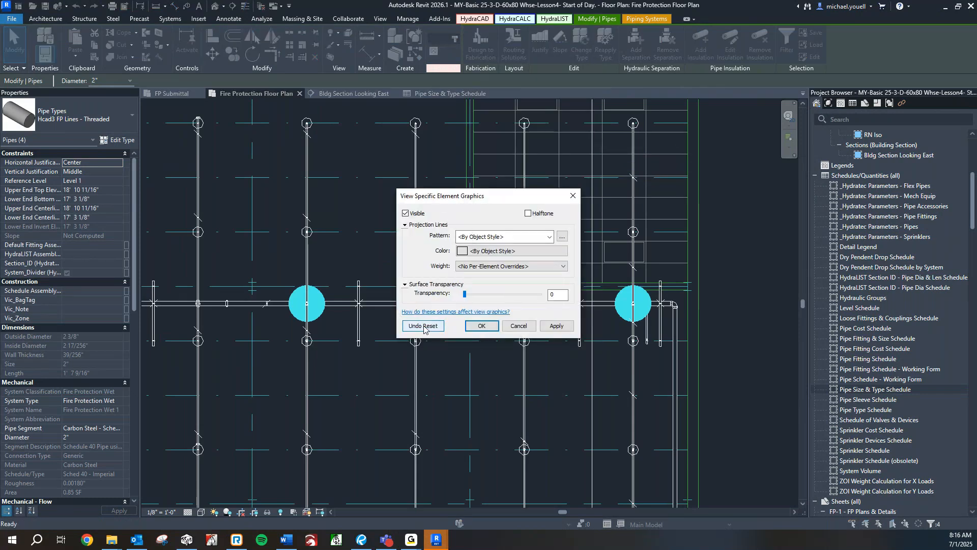
left_click(481, 326)
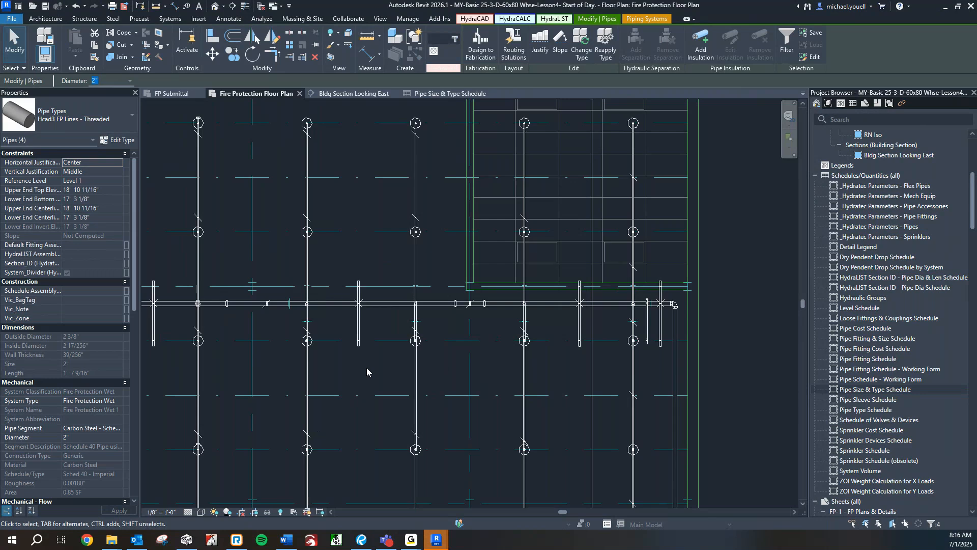
Return to the Pipe Size & Type Schedule, then consult Lesson 4 slide 20 in Revu for the instructions on checking pipe fittings.
left_click(450, 93)
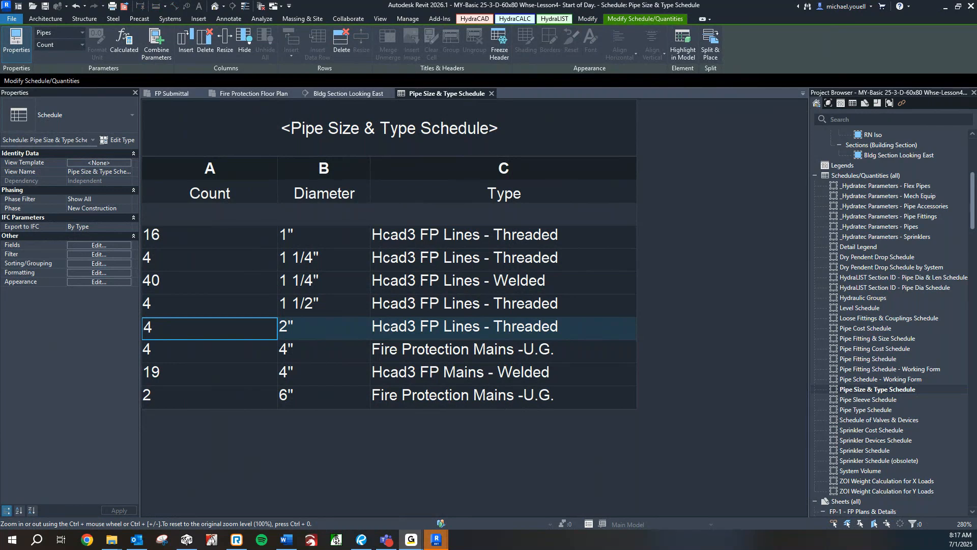
left_click(361, 540)
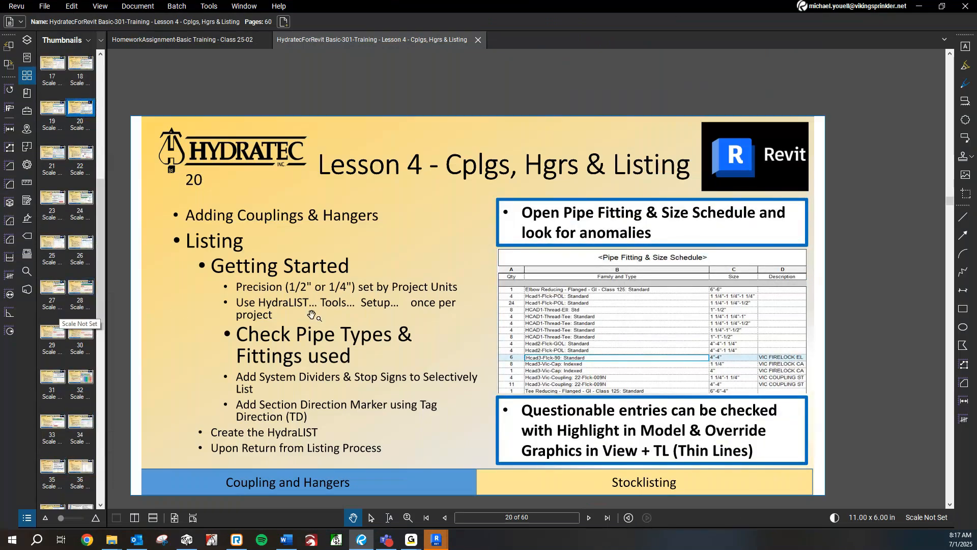
left_click_drag(400, 362, 380, 335)
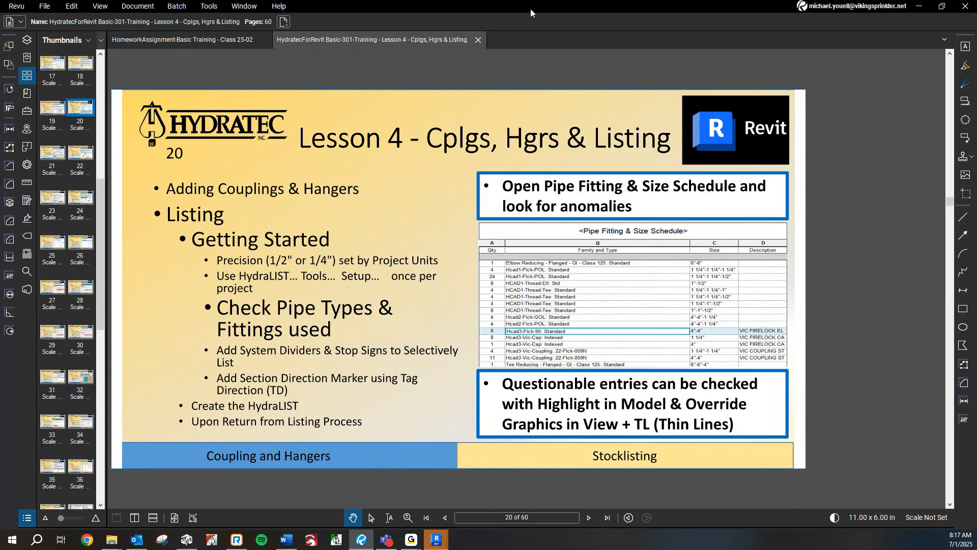
left_click(919, 6)
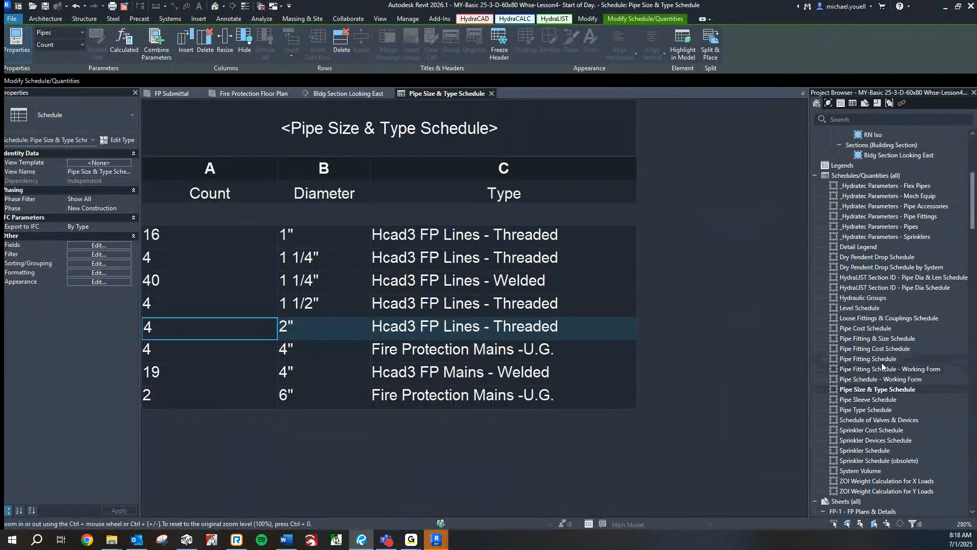
In Revit, close the Pipe Size & Type Schedule and open the Pipe Fitting & Size Schedule.
key("ctrl+F4")
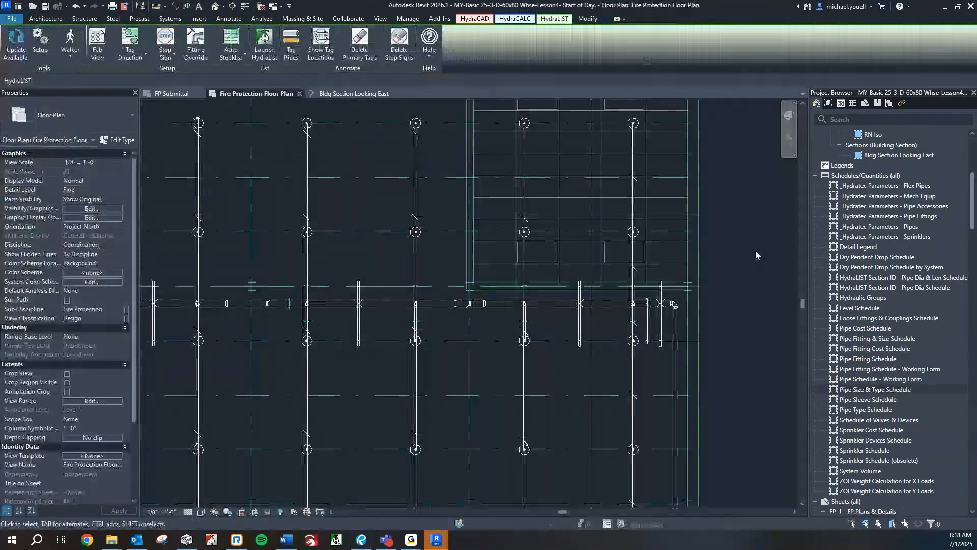
left_click(877, 360)
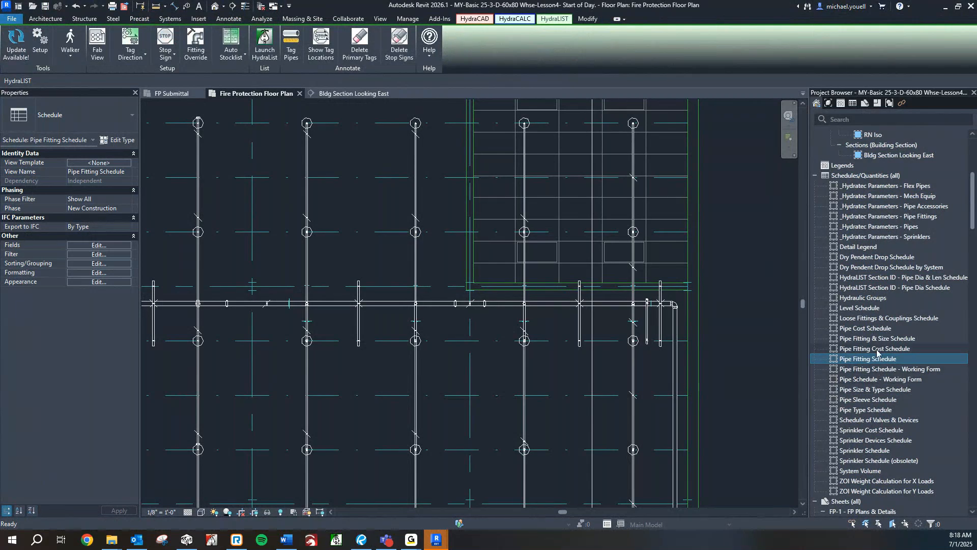
left_click(878, 339)
double_click(877, 340)
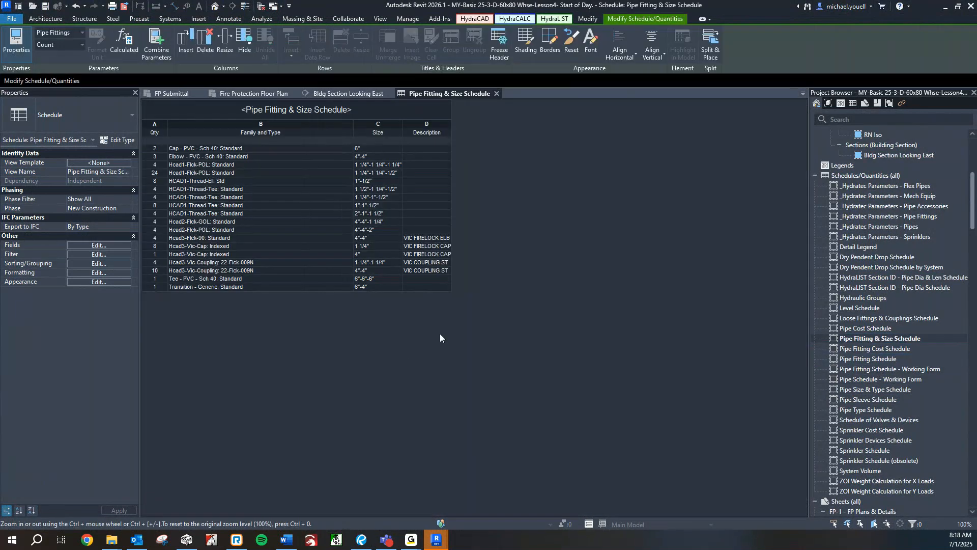
Enlarge the Pipe Fitting & Size Schedule for reading and locate the 6" PVC Sch 40 cap on the underground main in the floor plan.
scroll(202, 193, "up", 5, "ctrl")
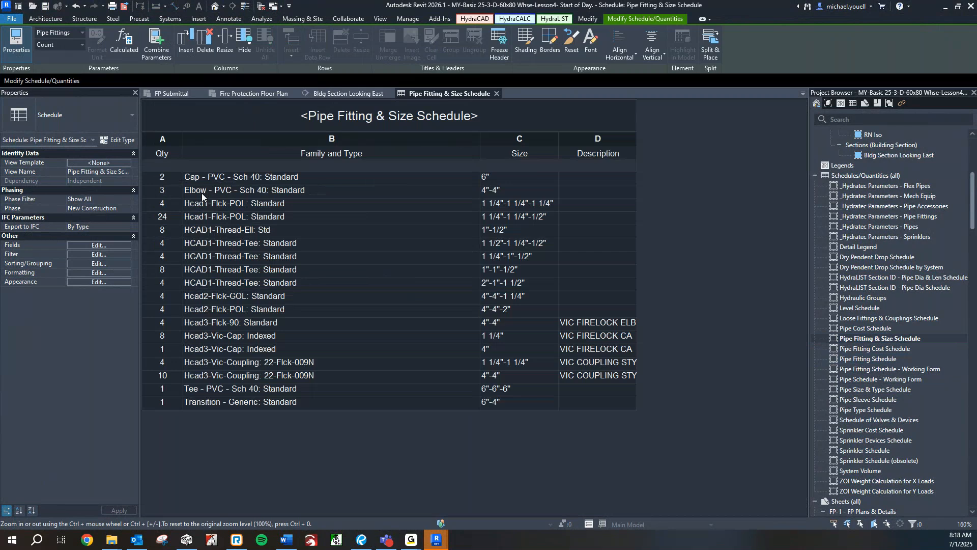
scroll(322, 364, "up", 1, "ctrl")
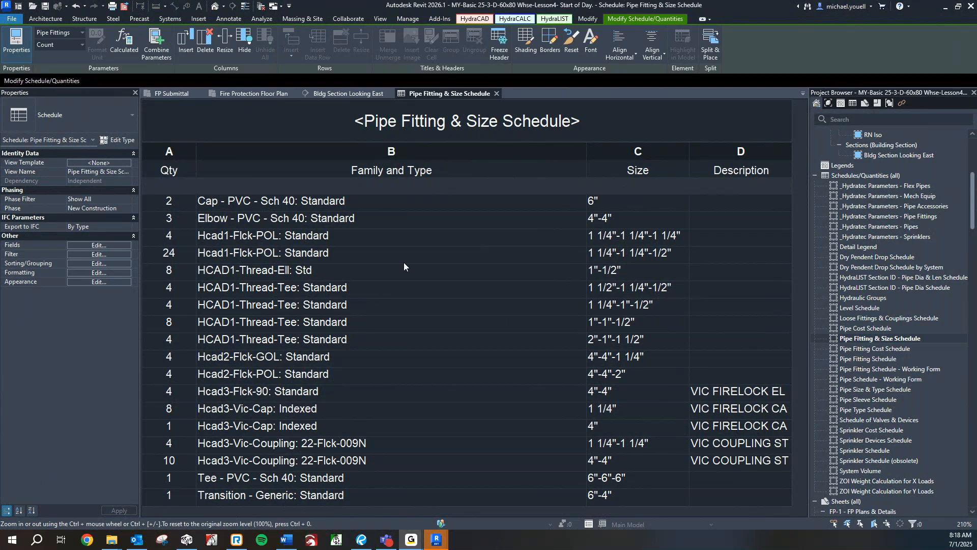
left_click(248, 93)
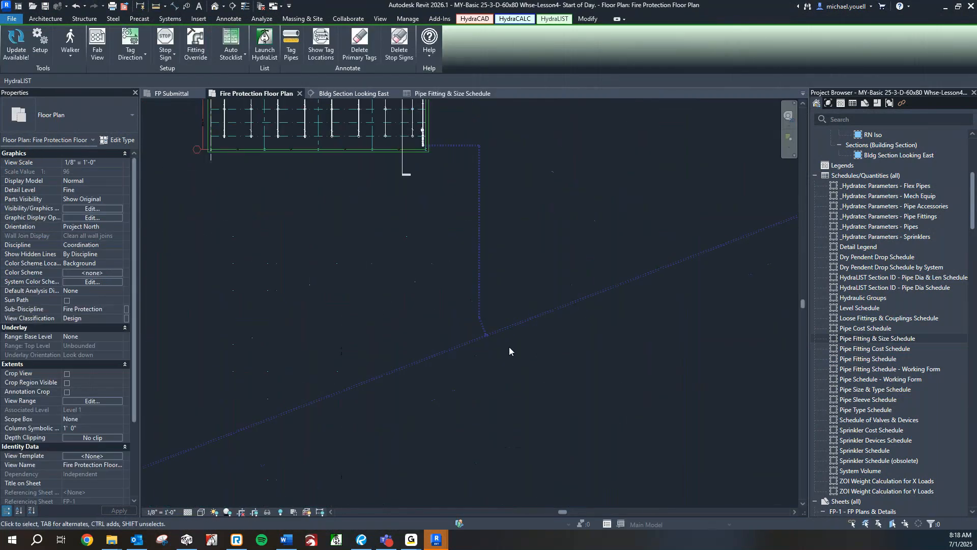
scroll(492, 340, "down", 6)
middle_click_drag(641, 282, 642, 255)
scroll(432, 331, "up", 6)
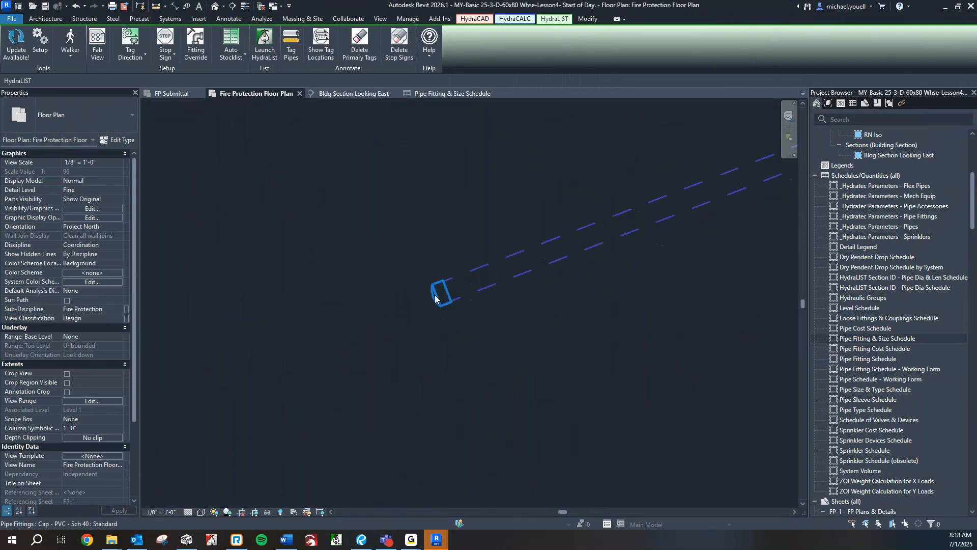
Examine the underground main and its fittings in the Fire Protection Floor Plan, ending at the sprinkler layout inside the building.
scroll(438, 305, "down", 6)
scroll(710, 212, "up", 6)
scroll(676, 215, "up", 3)
scroll(649, 207, "down", 3)
scroll(238, 283, "down", 1)
scroll(267, 280, "down", 5)
middle_click_drag(202, 274, 475, 278)
scroll(186, 360, "up", 3)
scroll(186, 359, "up", 3)
middle_click_drag(193, 360, 328, 354)
scroll(328, 353, "up", 1)
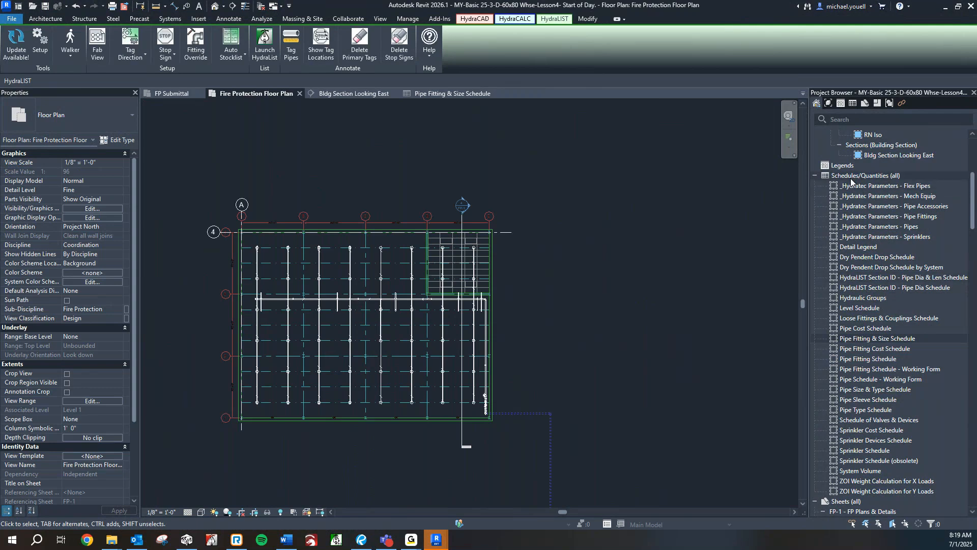
Return to the Pipe Fitting & Size Schedule and select the 4"-4" Elbow - PVC - Sch 40: Standard entry.
scroll(853, 173, "up", 5)
scroll(853, 167, "up", 1)
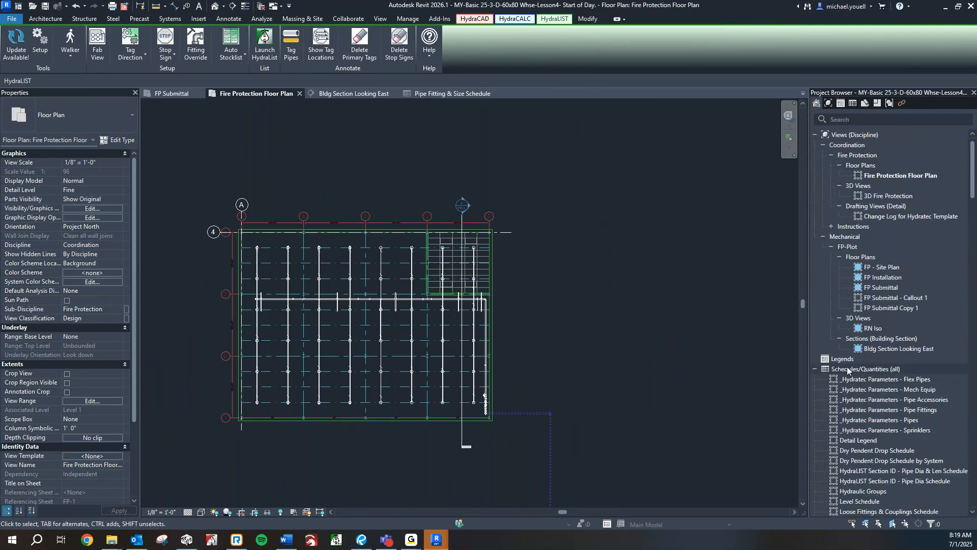
scroll(840, 368, "down", 7)
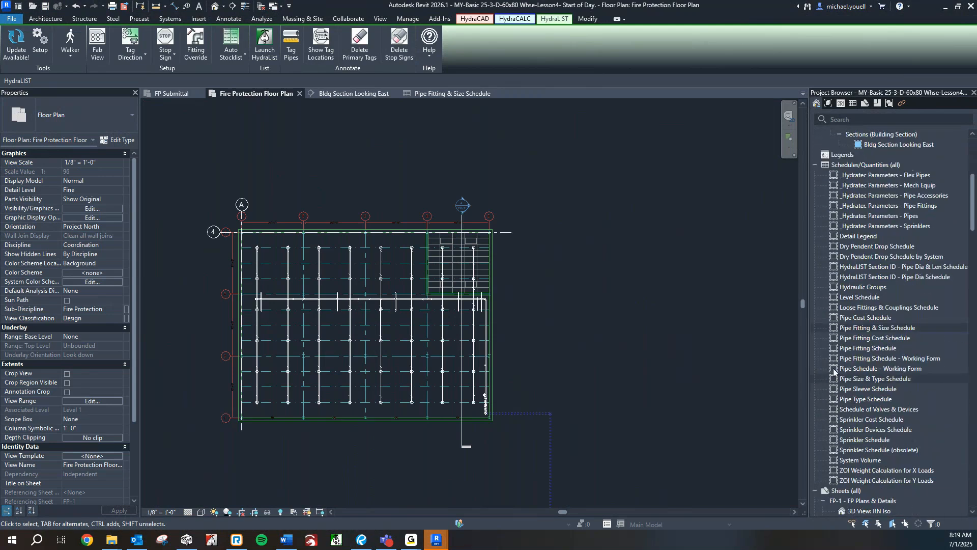
double_click(843, 328)
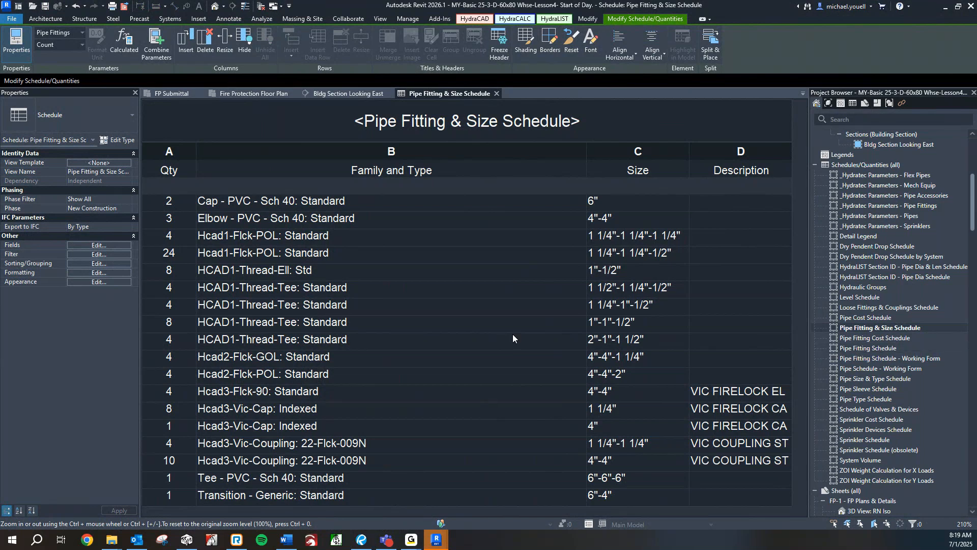
scroll(512, 334, "down", 3, "ctrl")
scroll(512, 334, "up", 3, "ctrl")
left_click(438, 221)
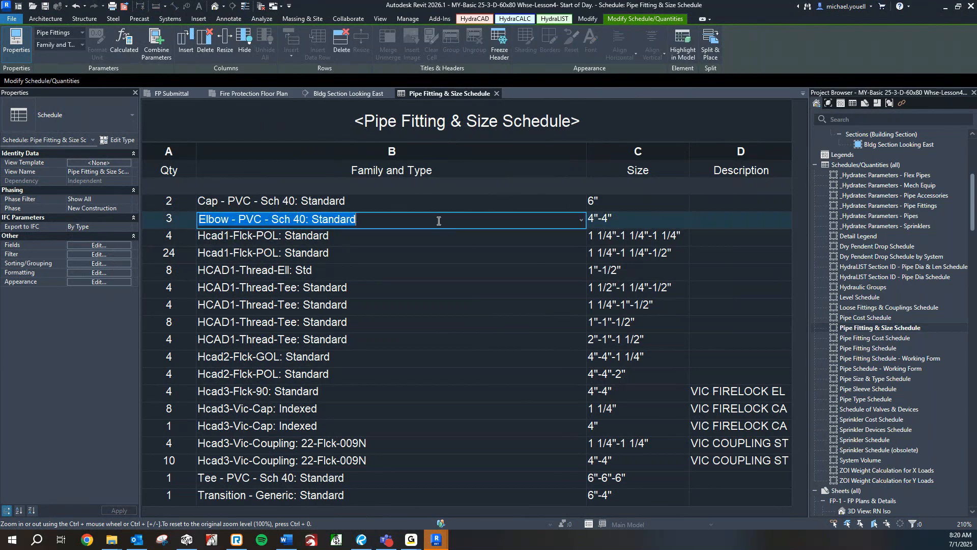
left_click(503, 186)
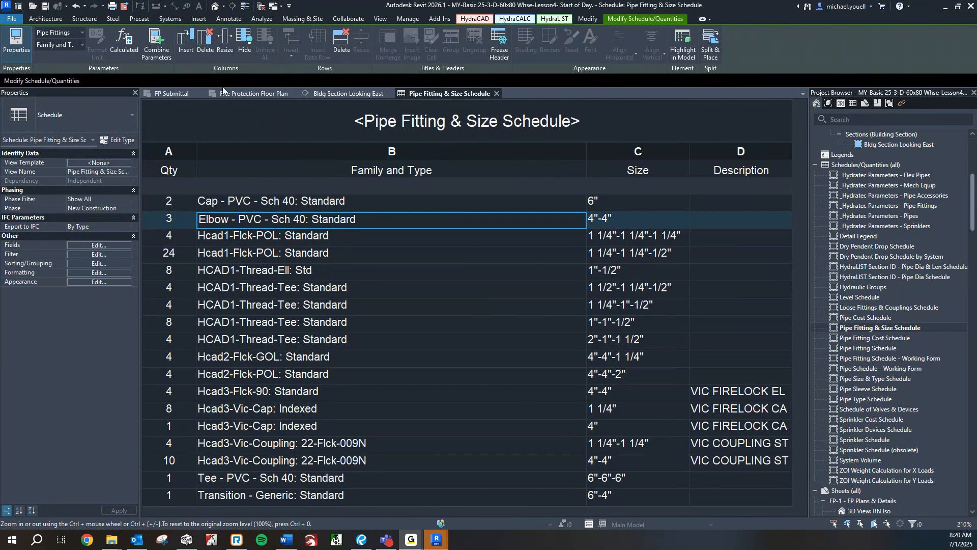
Examine the elbows along the riser and backflow piping in the Bldg Section Looking East view.
left_click(326, 93)
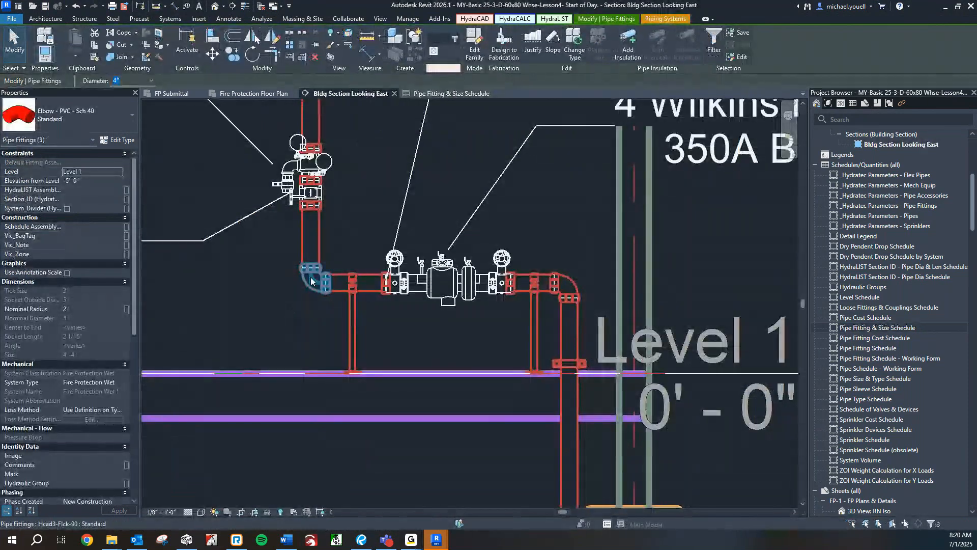
scroll(352, 278, "down", 2)
scroll(519, 281, "down", 2)
middle_click_drag(514, 224, 519, 491)
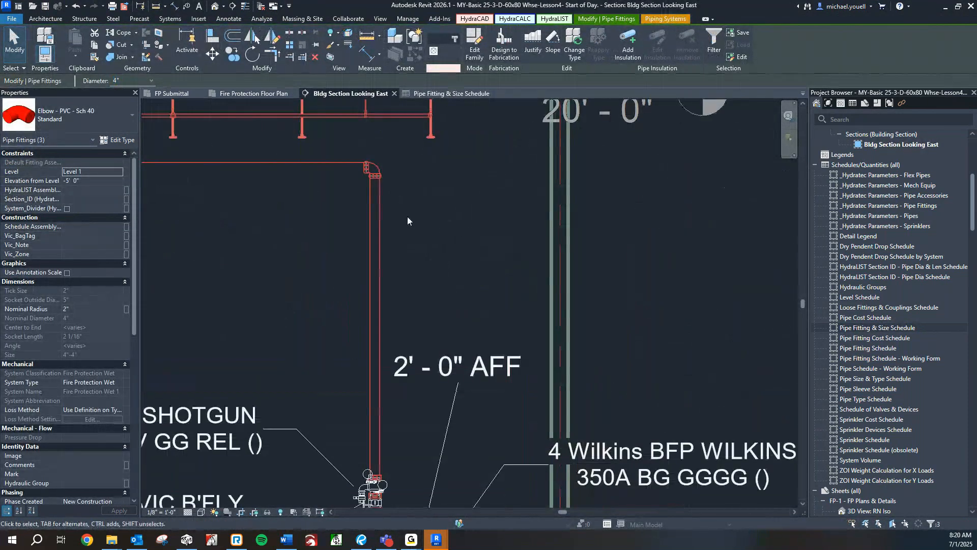
Highlight the 4" PVC Sch 40 elbows in the model from the schedule and inspect the one at the riser base in the floor plan.
left_click(465, 95)
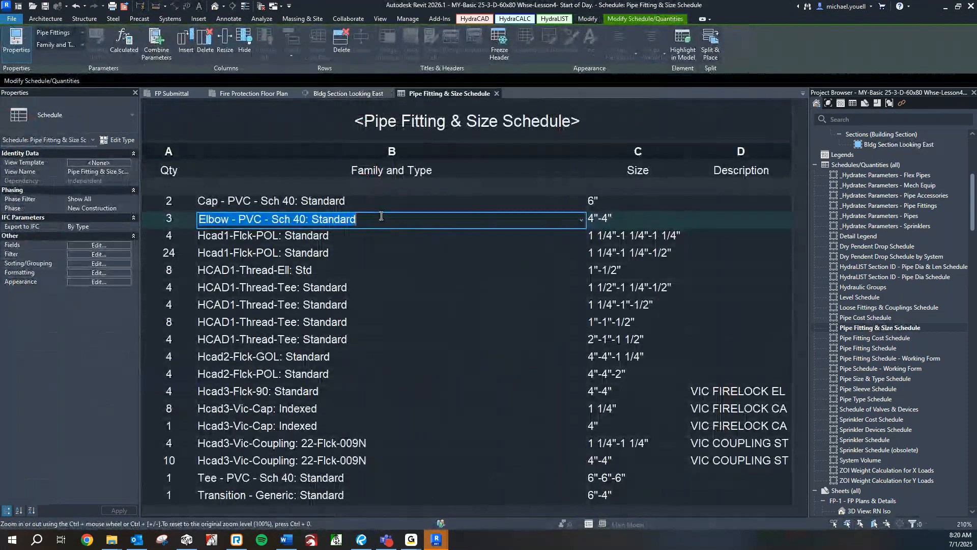
left_click(683, 43)
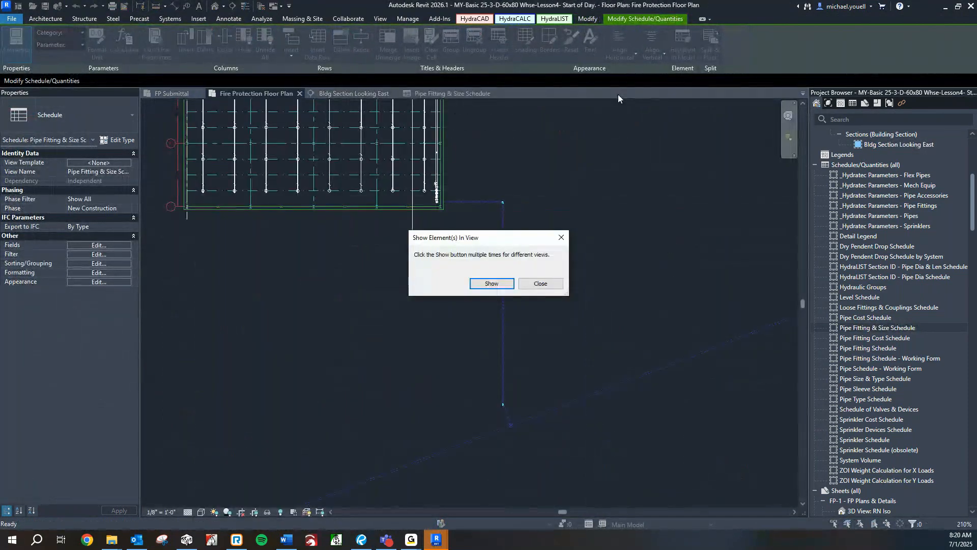
left_click(560, 284)
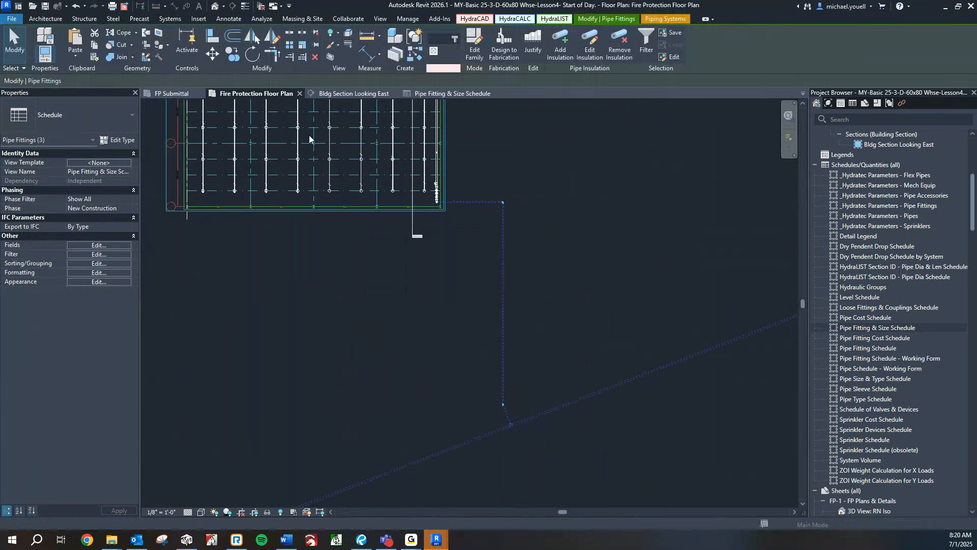
scroll(328, 146, "up", 3)
middle_click_drag(397, 170, 464, 231)
scroll(602, 430, "up", 5)
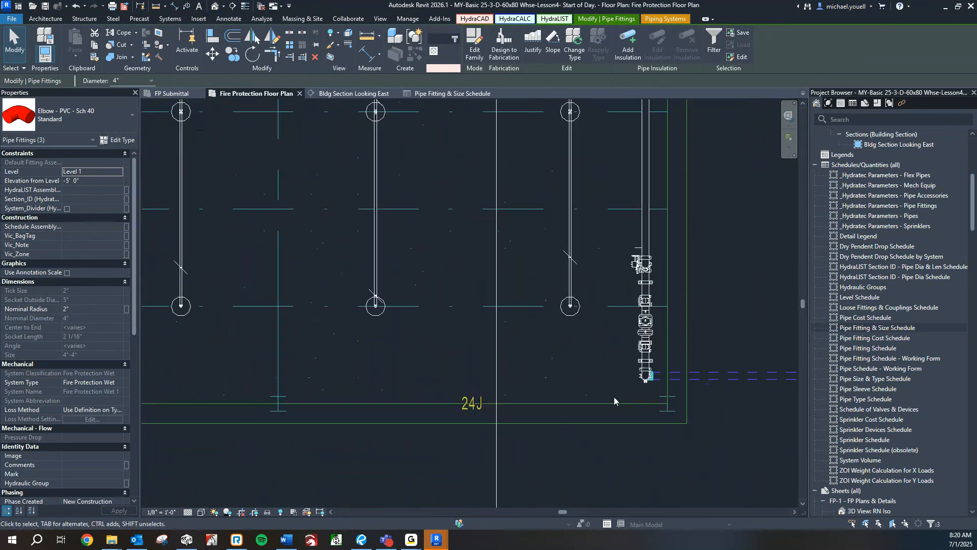
scroll(652, 372, "up", 2)
scroll(672, 364, "down", 5)
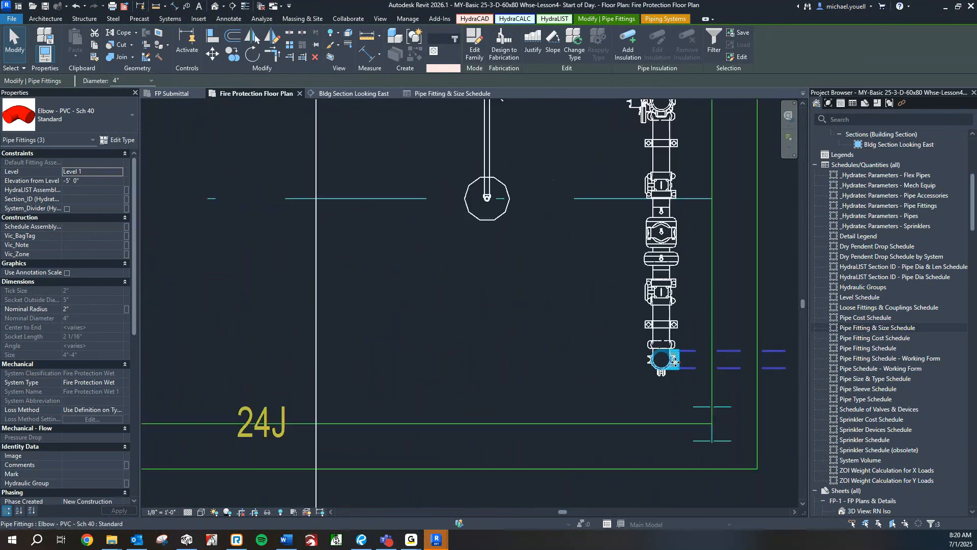
Follow the underground line from the riser to the street main and examine the other highlighted PVC elbows along it.
scroll(674, 365, "down", 3)
middle_click_drag(675, 364, 506, 348)
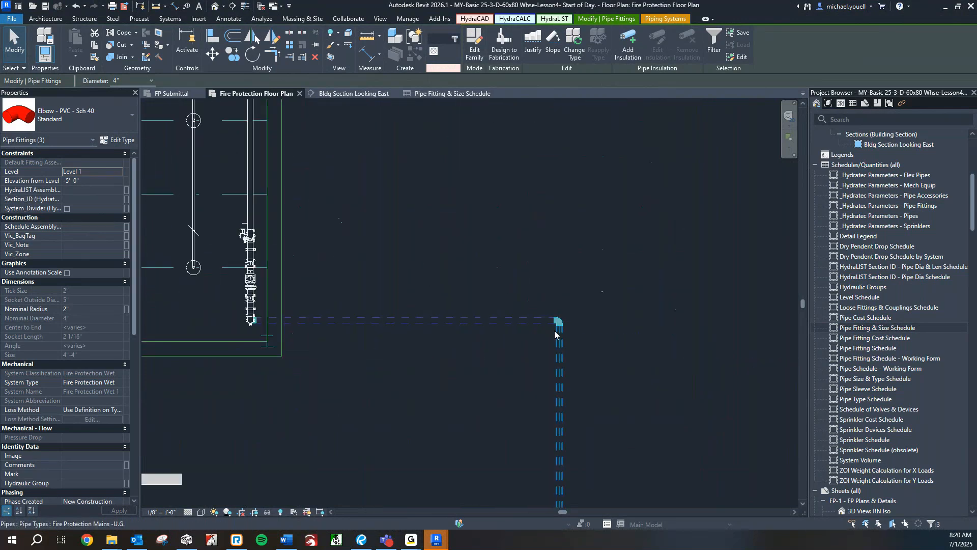
scroll(516, 346, "down", 2)
middle_click_drag(516, 394, 522, 232)
scroll(520, 376, "down", 1)
middle_click_drag(519, 433, 454, 167)
scroll(471, 201, "up", 3)
scroll(502, 239, "up", 3)
scroll(503, 240, "down", 2)
scroll(504, 233, "up", 4)
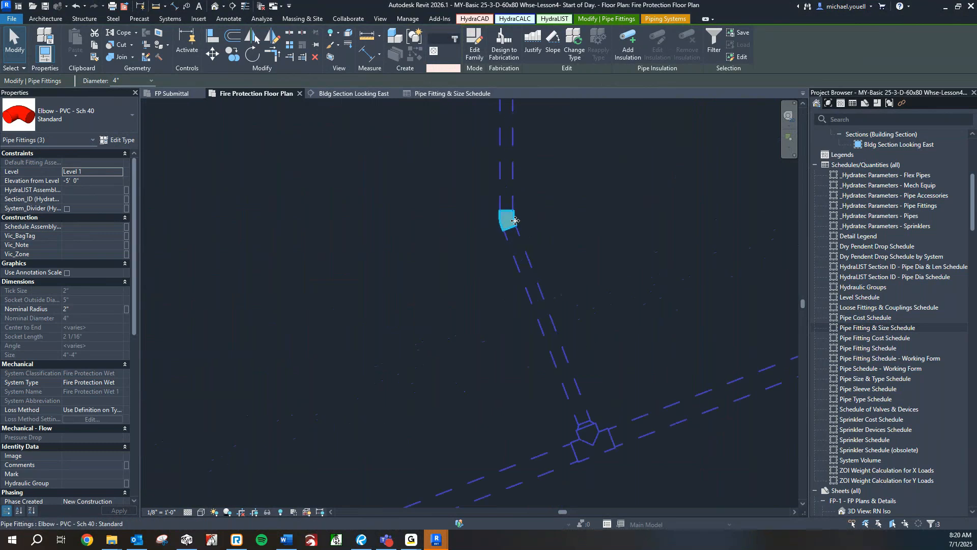
scroll(515, 220, "down", 5)
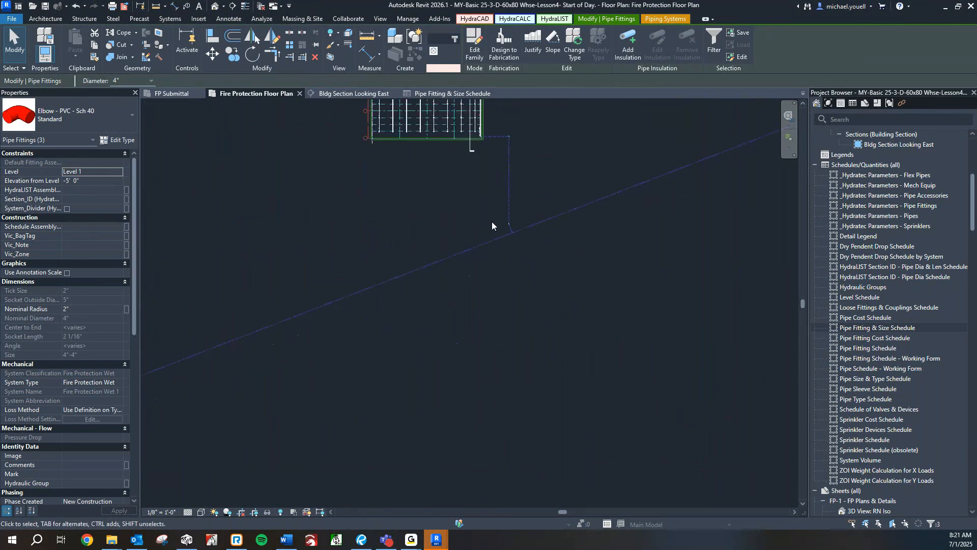
middle_click_drag(493, 224, 490, 352)
scroll(499, 286, "up", 4)
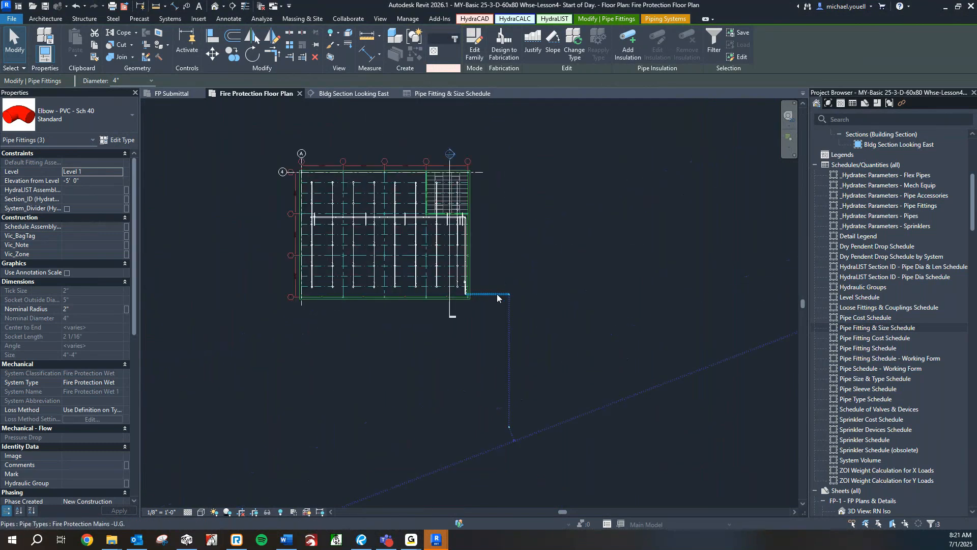
scroll(490, 316, "up", 3)
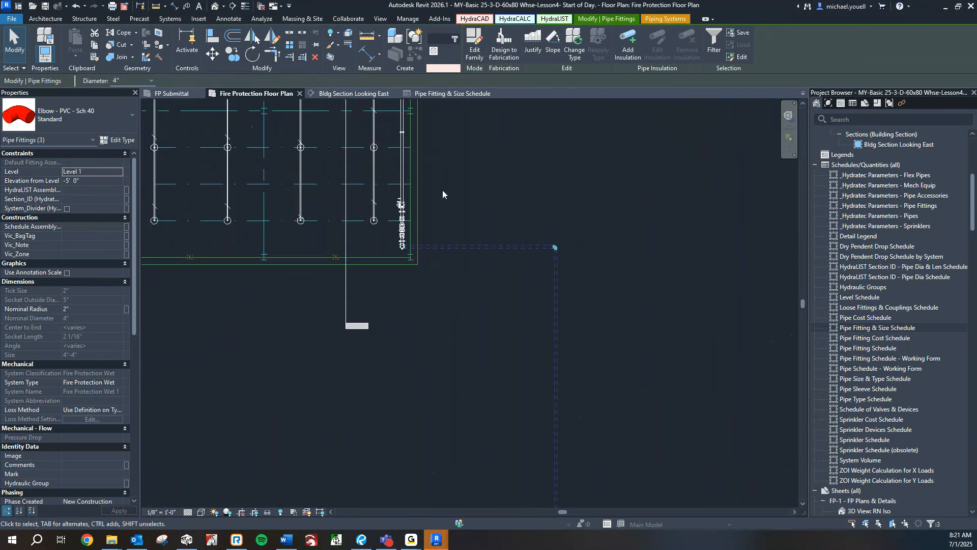
Recheck the PVC elbow entry against the underground line in the floor plan and return to the Pipe Fitting & Size Schedule.
left_click(462, 98)
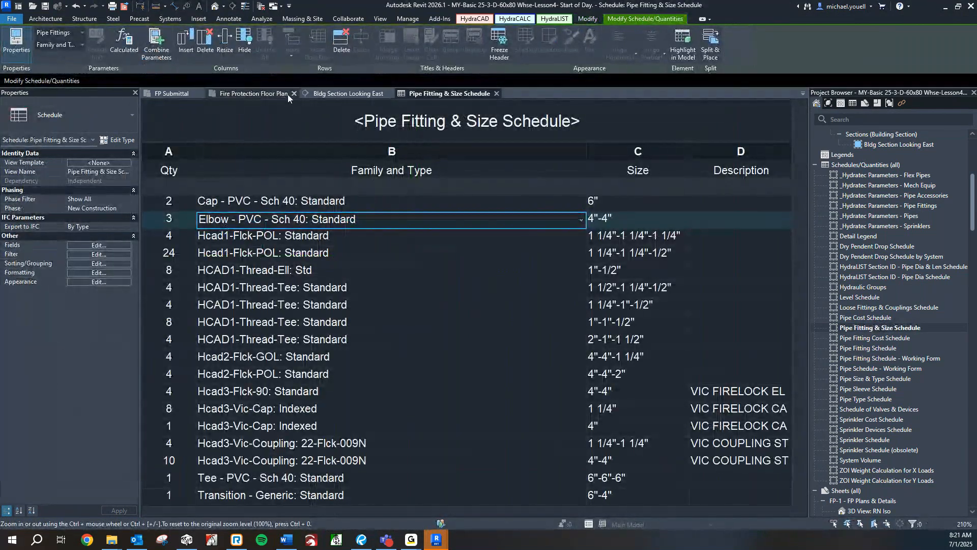
left_click(253, 94)
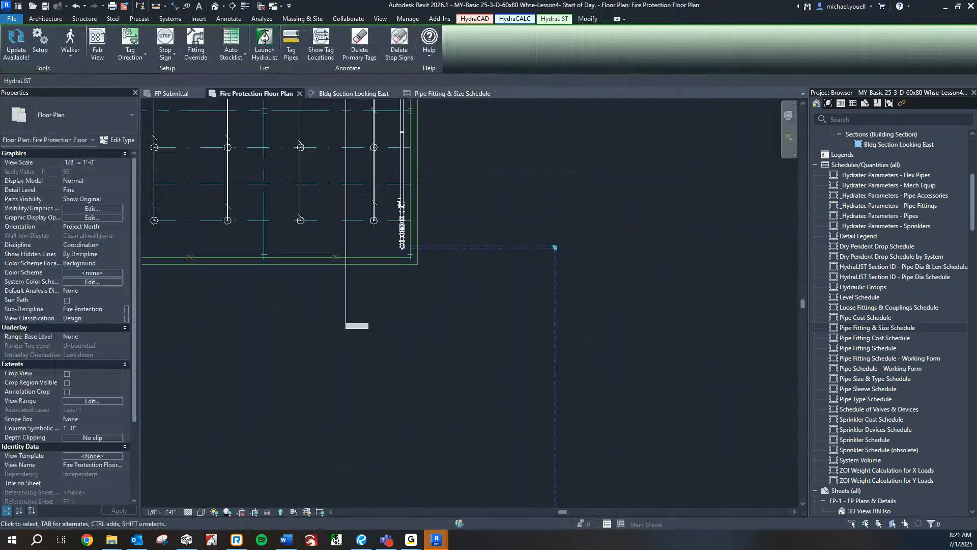
scroll(415, 330, "down", 2)
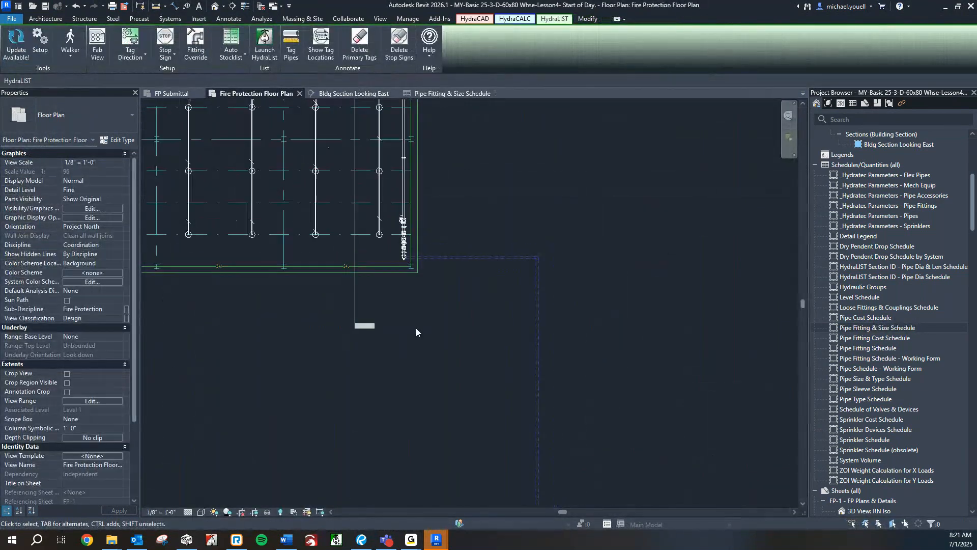
scroll(412, 311, "up", 1)
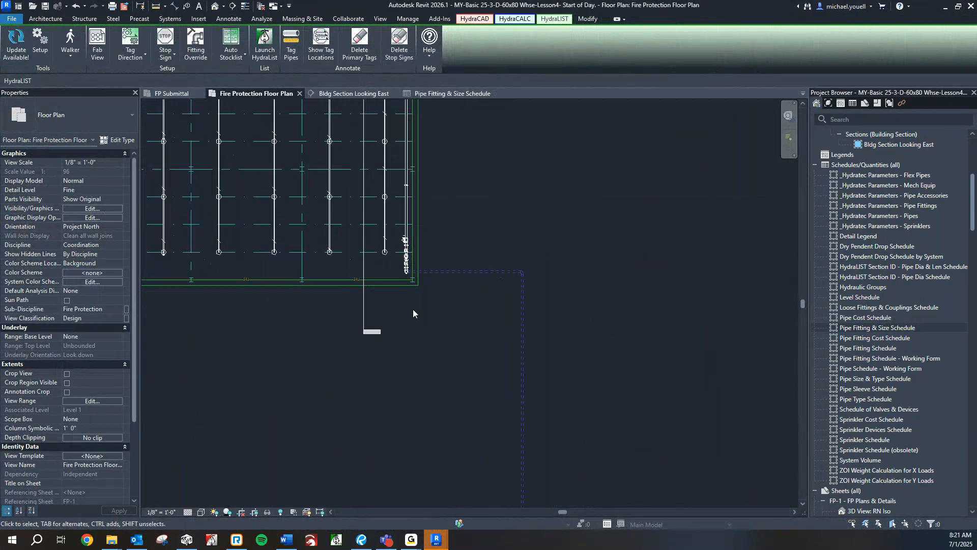
left_click(460, 92)
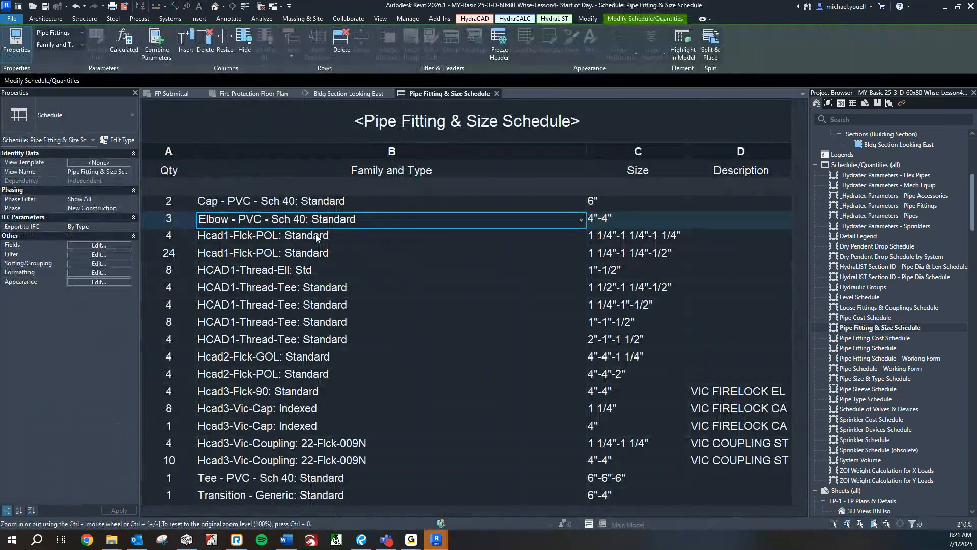
Highlight the 1 1/4"-1 1/4"-1 1/4" Hcad1-Flck-POL: Standard fittings from the schedule in the floor plan.
left_click(407, 235)
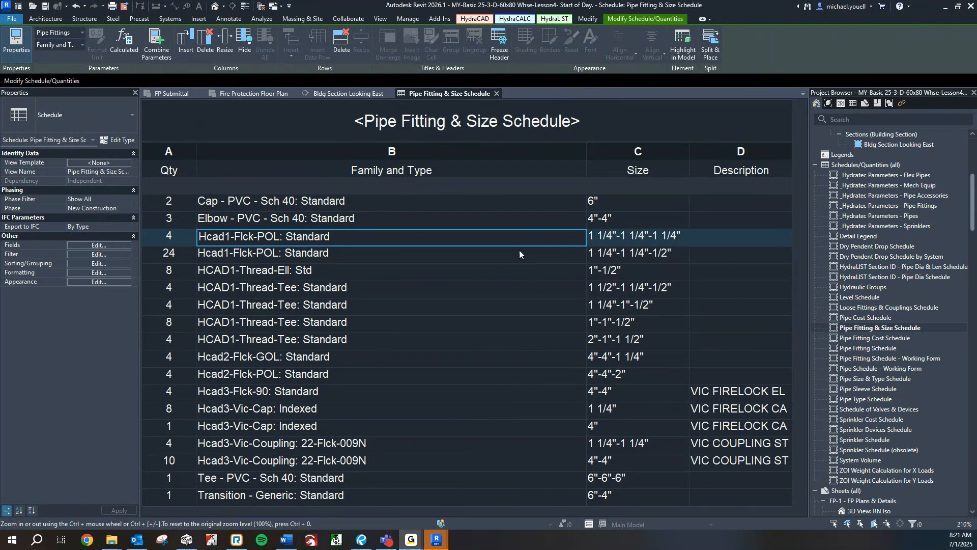
left_click(532, 225)
left_click(533, 236)
left_click(691, 43)
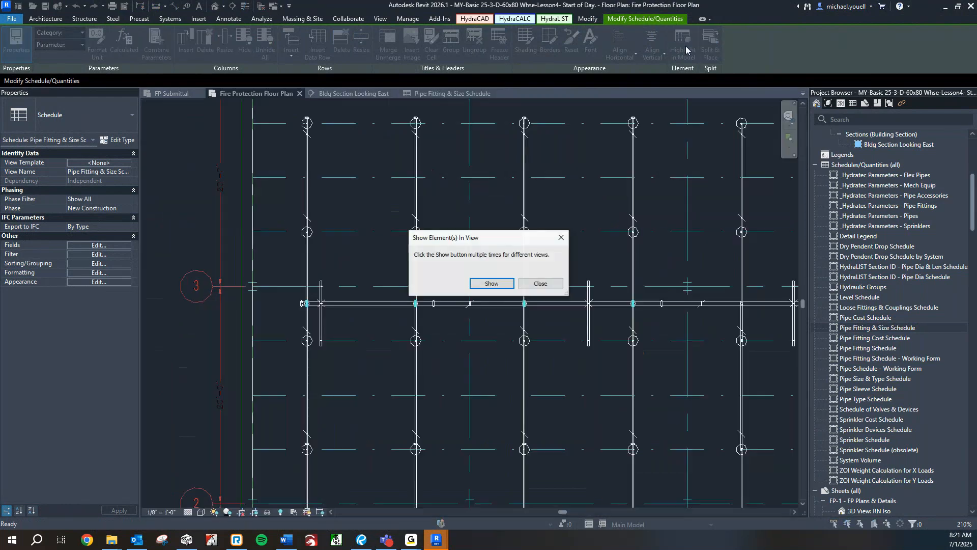
left_click(541, 283)
Examine the highlighted Hcad1-Flck-POL fittings where the branch lines meet the cross main.
scroll(334, 325, "up", 3)
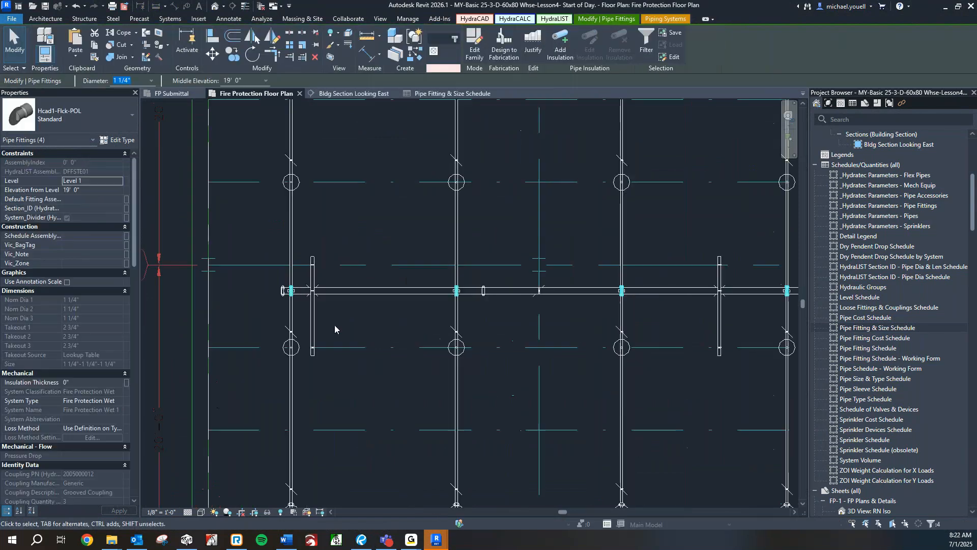
scroll(334, 325, "up", 2)
middle_click_drag(733, 281, 352, 287)
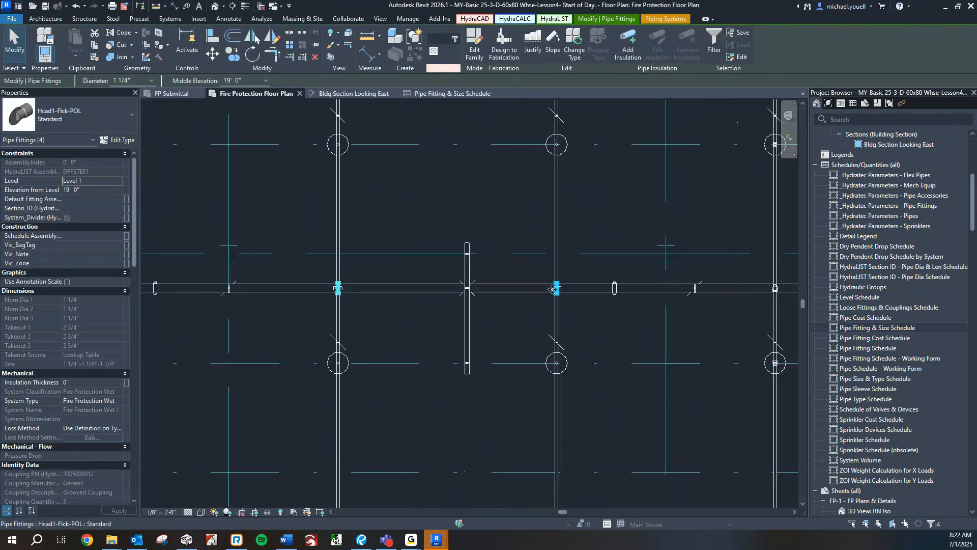
scroll(395, 312, "down", 3)
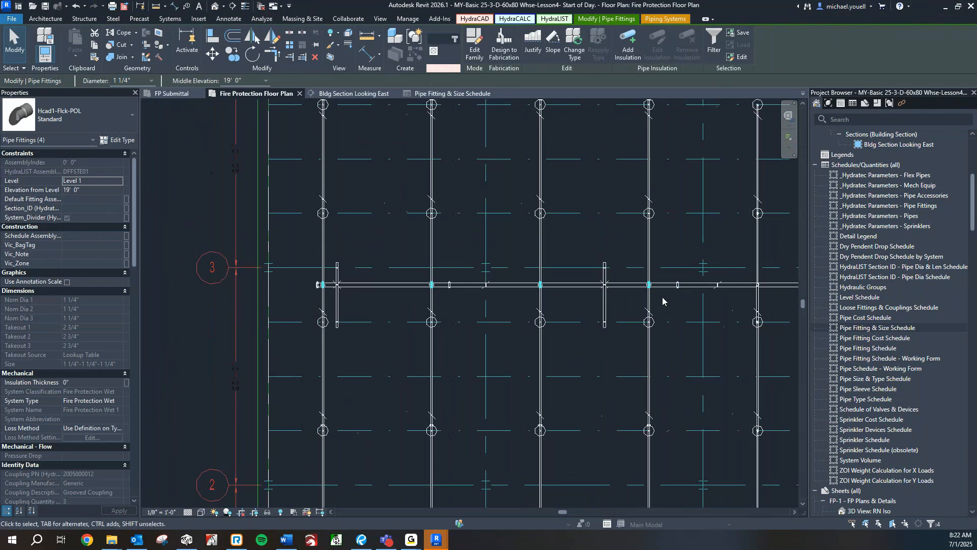
middle_click_drag(677, 288, 625, 286)
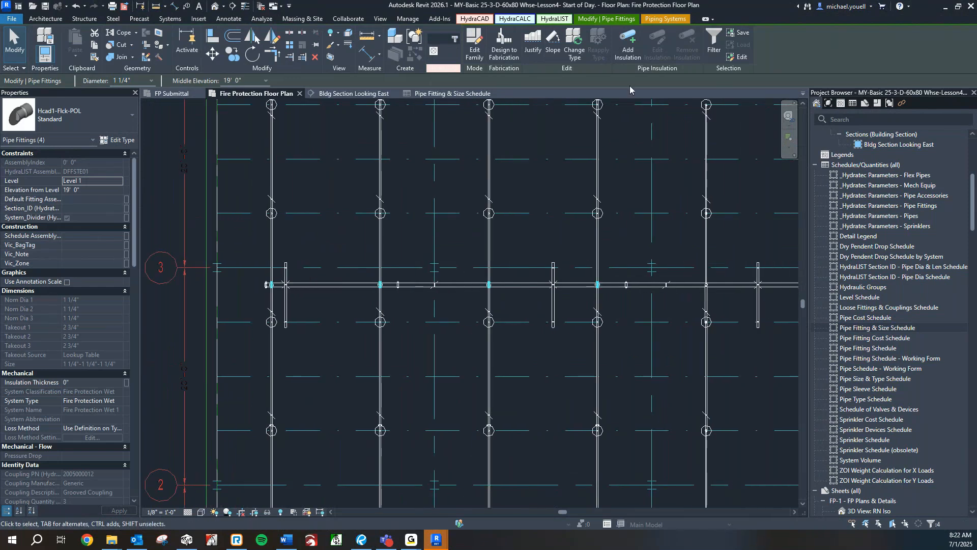
Return to the Pipe Fitting & Size Schedule and compare the sizes of the two Hcad1-Flck-POL: Standard entries.
left_click(456, 94)
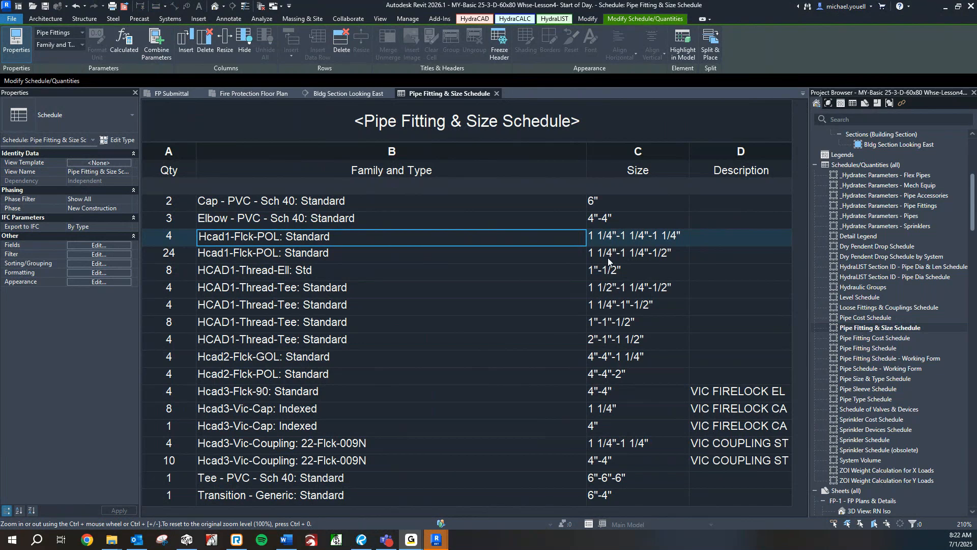
left_click(554, 257)
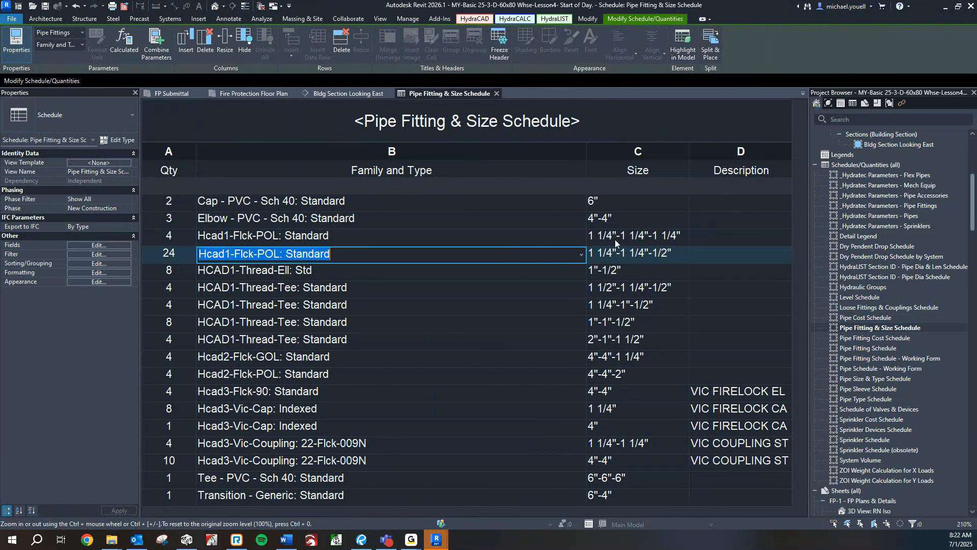
left_click(634, 238)
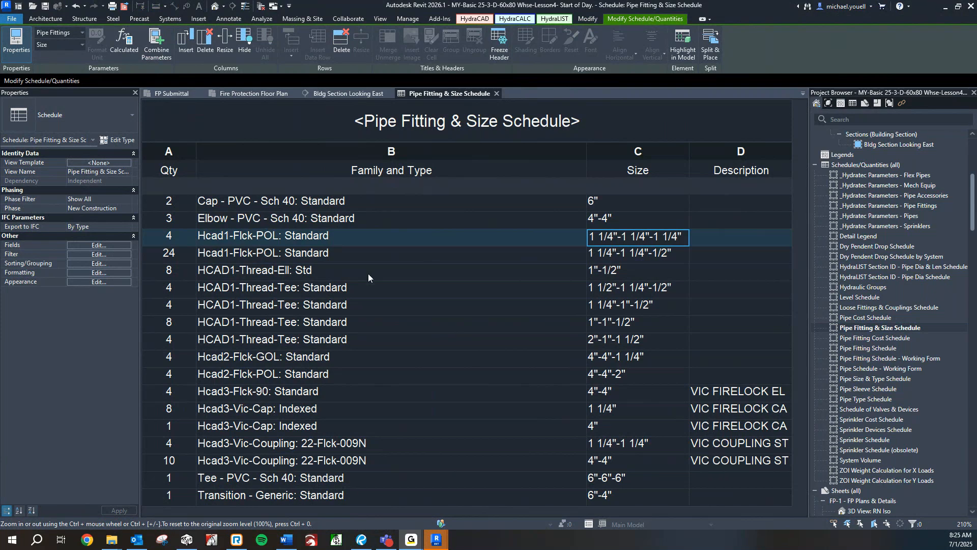
left_click(393, 253)
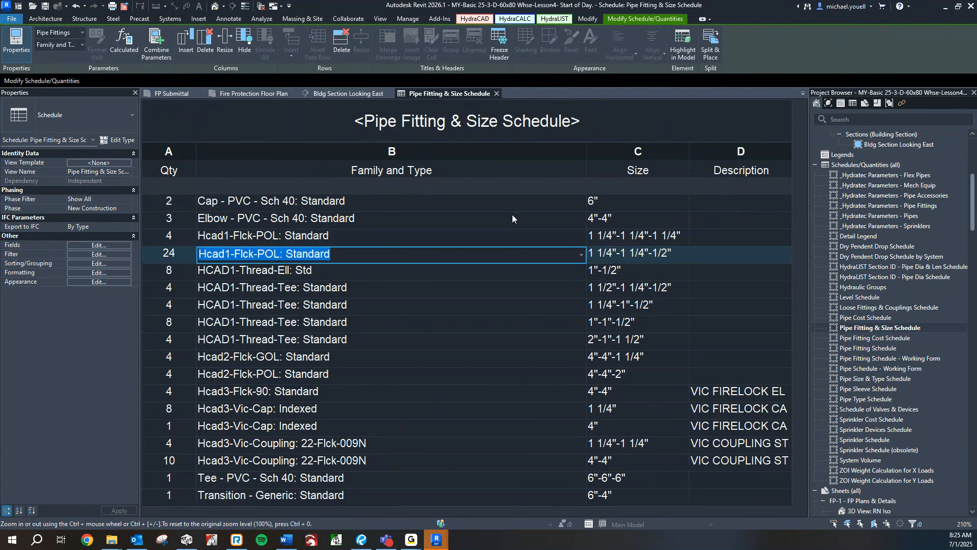
left_click(613, 118)
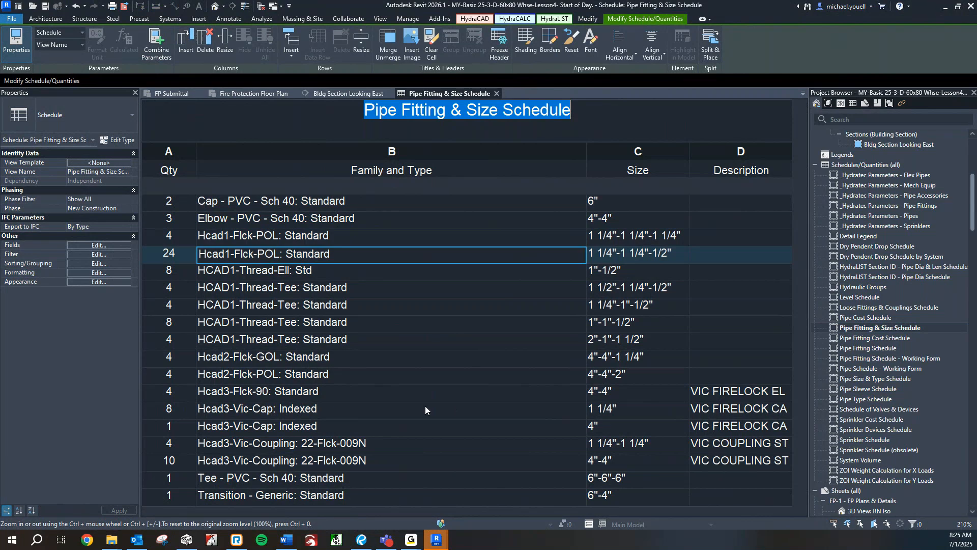
Highlight the 2"-1"-1 1/2" HCAD1-Thread-Tee: Standard fittings from the schedule in the floor plan.
left_click(304, 342)
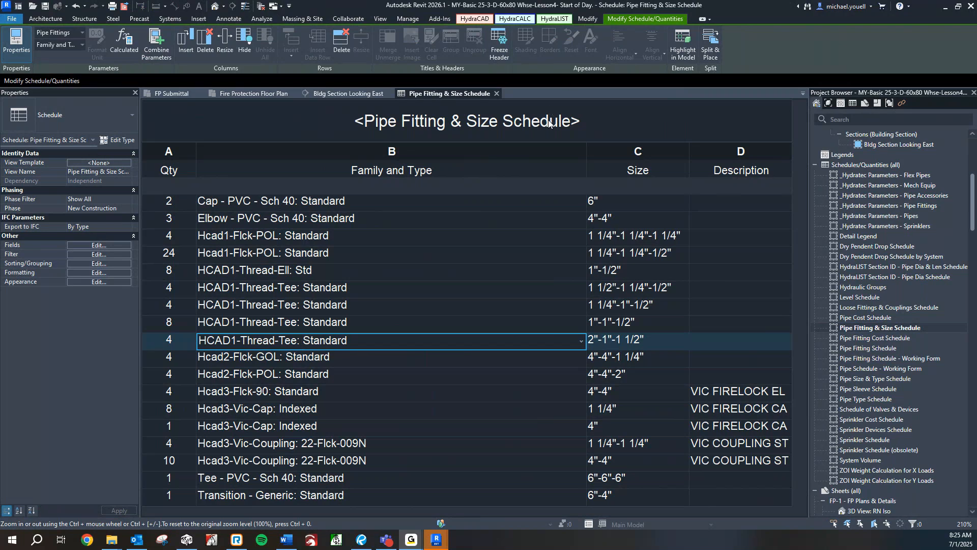
left_click(683, 46)
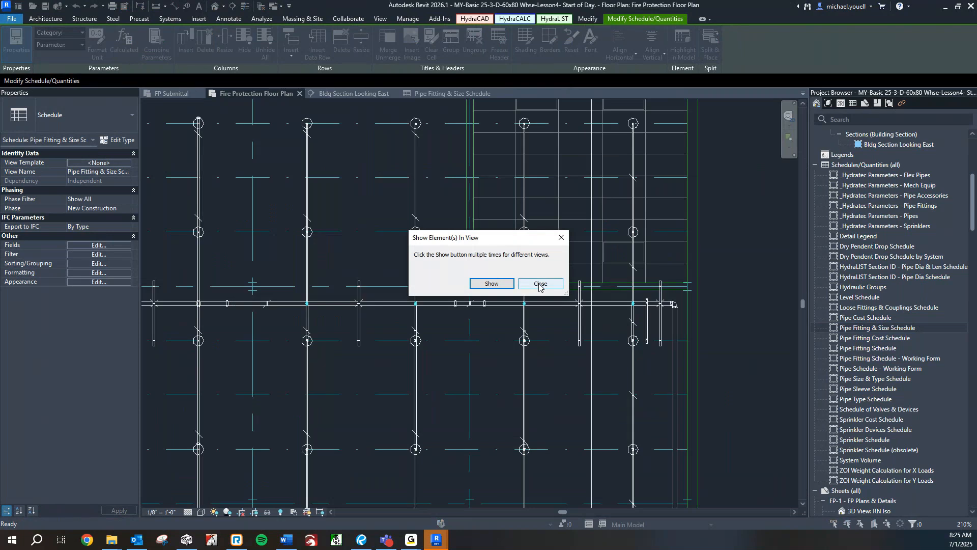
left_click(539, 284)
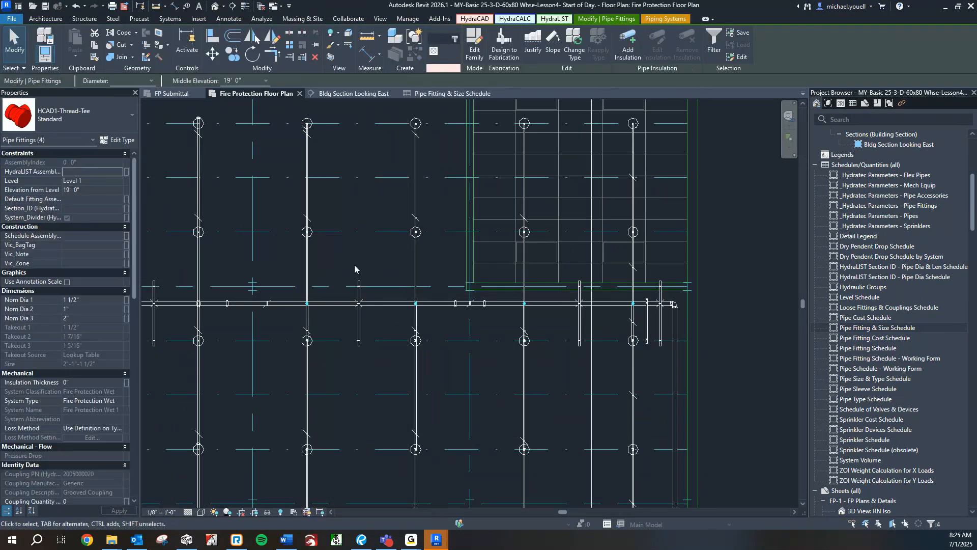
Examine the highlighted HCAD1-Thread-Tee fittings where the branch lines meet the cross main.
scroll(631, 304, "up", 4)
scroll(667, 301, "up", 7)
scroll(611, 314, "down", 5)
middle_click_drag(360, 319, 748, 295)
scroll(324, 292, "down", 1)
middle_click_drag(426, 288, 476, 284)
scroll(234, 277, "up", 3)
scroll(236, 299, "down", 3)
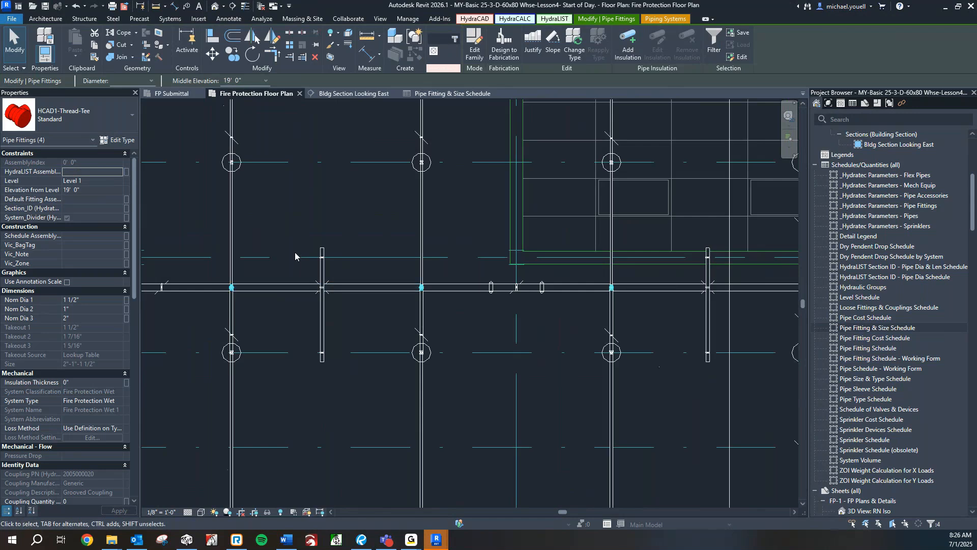
Return to the Pipe Fitting & Size Schedule and check the 1 1/4"-1 1/4" Hcad3-Vic-Coupling: 22-Flck-009N entry.
left_click(466, 108)
left_click(462, 96)
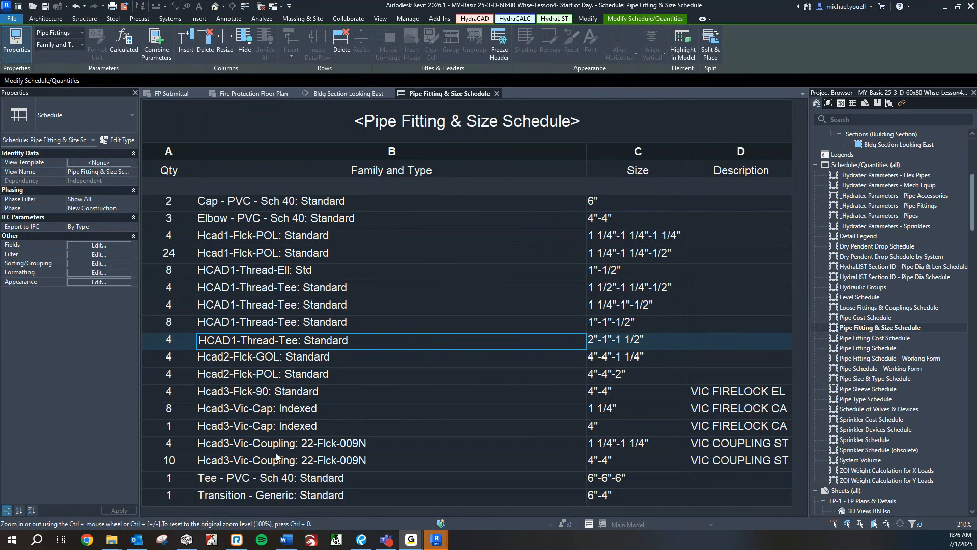
left_click(301, 446)
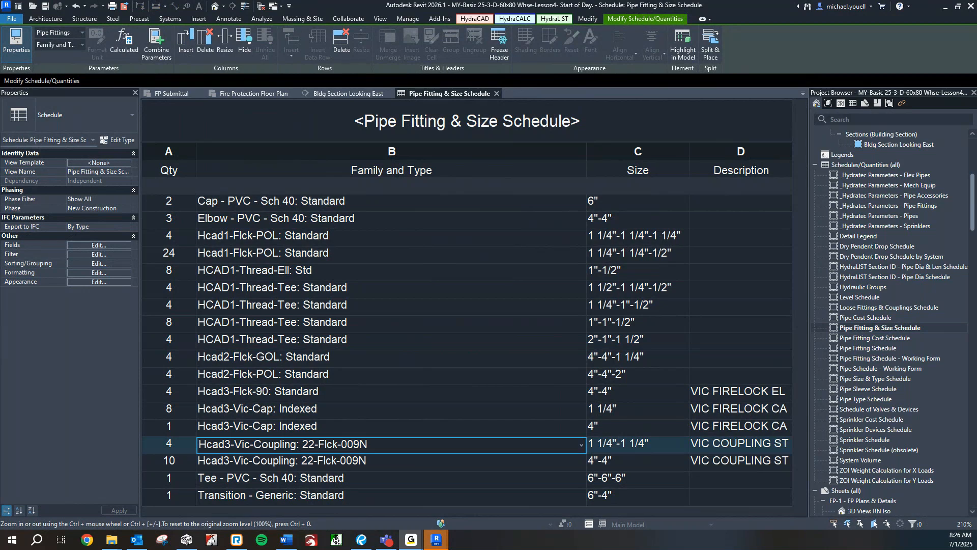
Switch to the Lesson 4 training PDF in Revu and advance to page 21 on homogenizing couplings.
left_click_drag(23, 300, 599, 4)
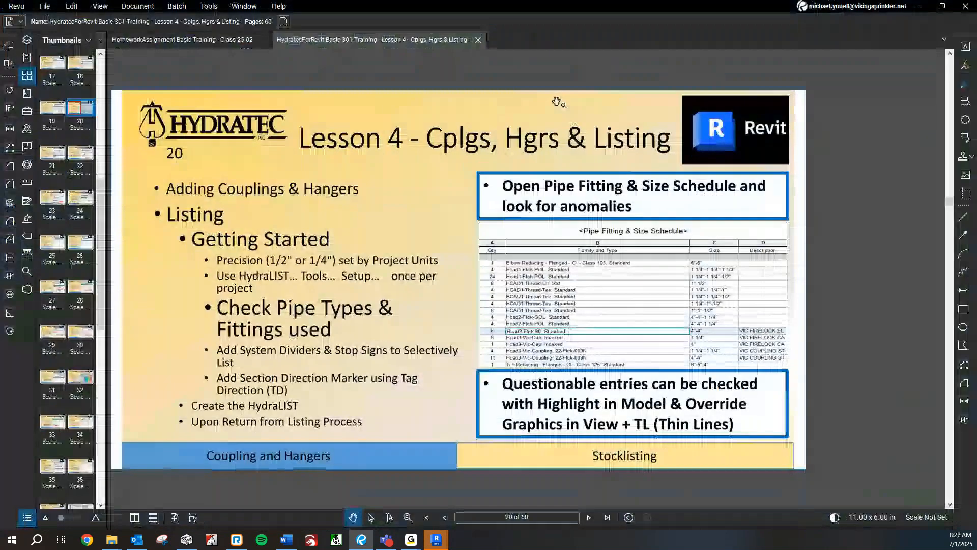
left_click(589, 517)
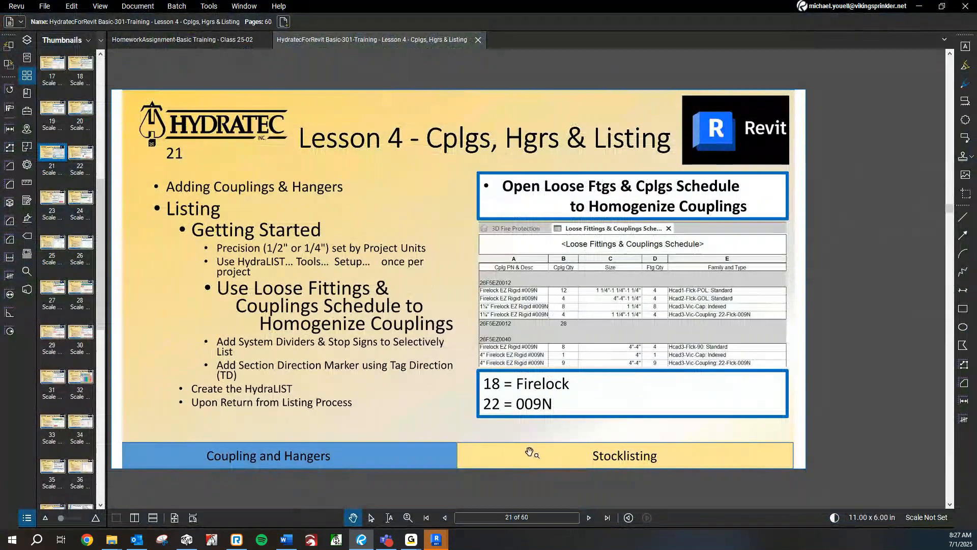
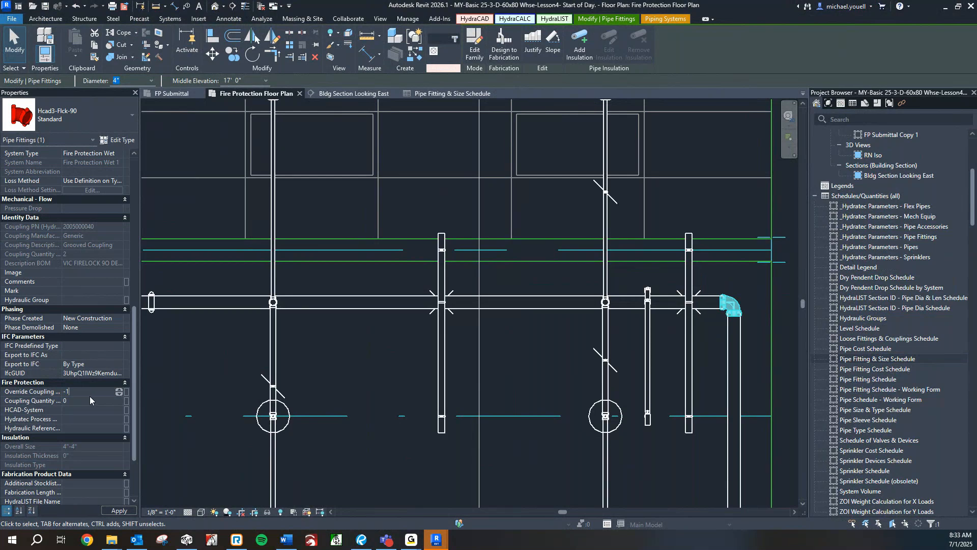
Reset the Override Coupling value of the 4" Hcad3-Flck-90 elbow at the cross main's corner to 0.
left_click(171, 380)
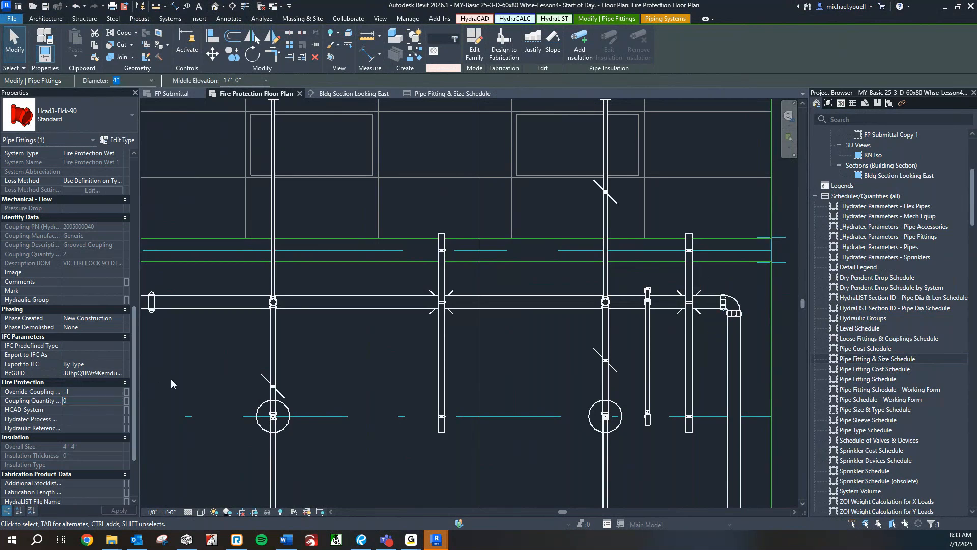
left_click(738, 303)
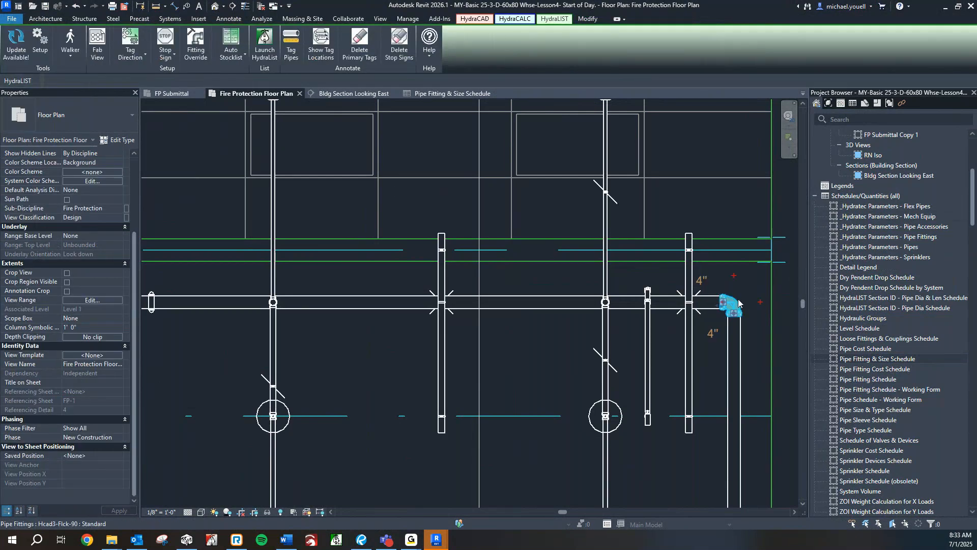
scroll(66, 255, "down", 10)
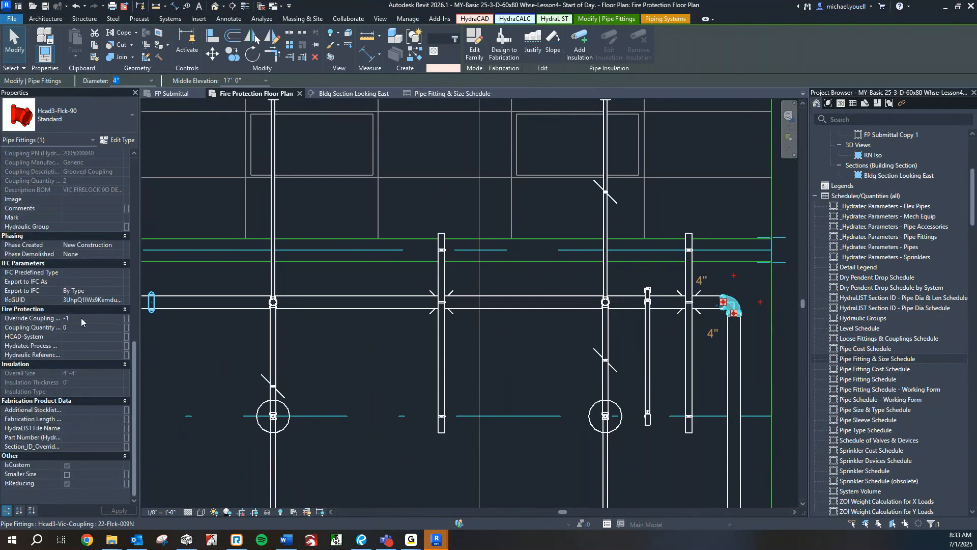
left_click(75, 319)
key("BackSpace")
key("Return")
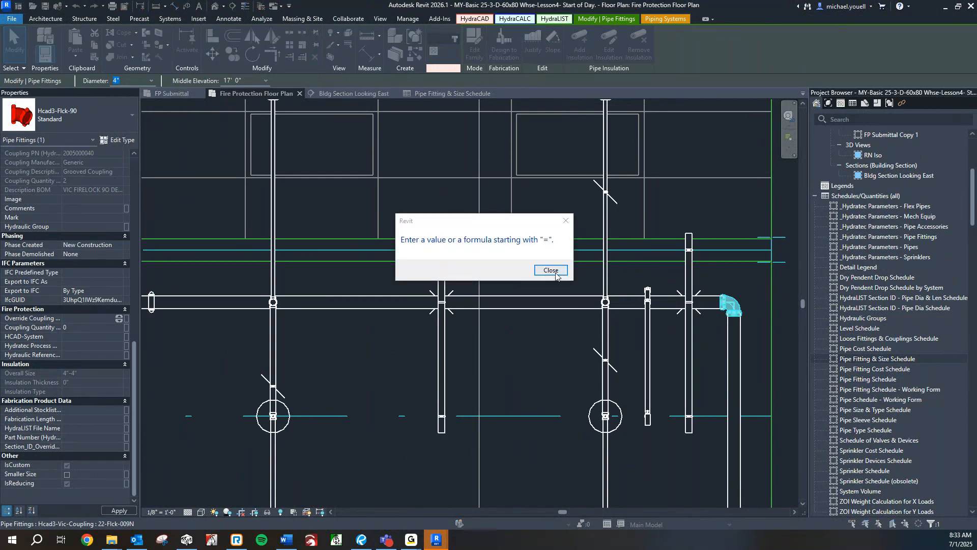
left_click(554, 273)
left_click(116, 318)
left_click(120, 315)
Set the same elbow's Coupling Quantity Offset to -1.
left_click(109, 327)
left_click(120, 330)
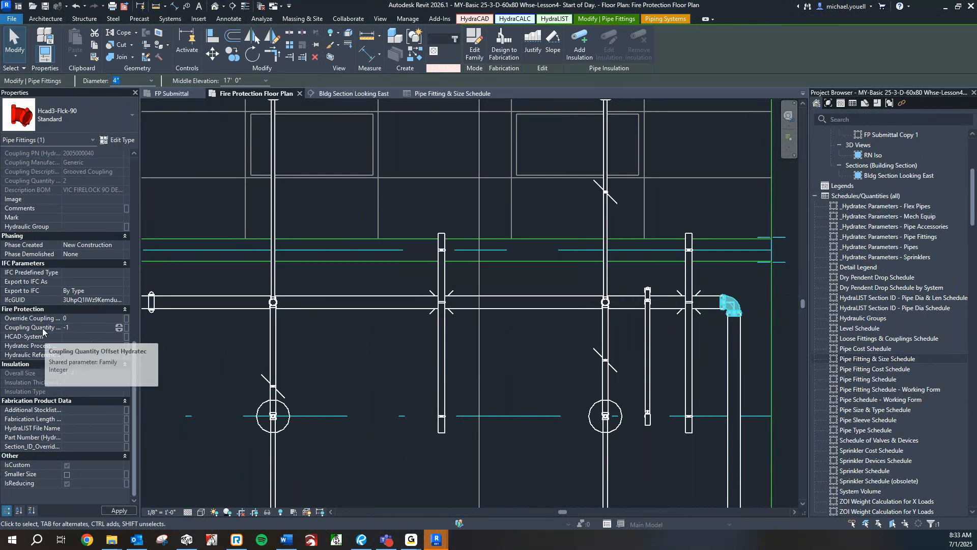
key("Return")
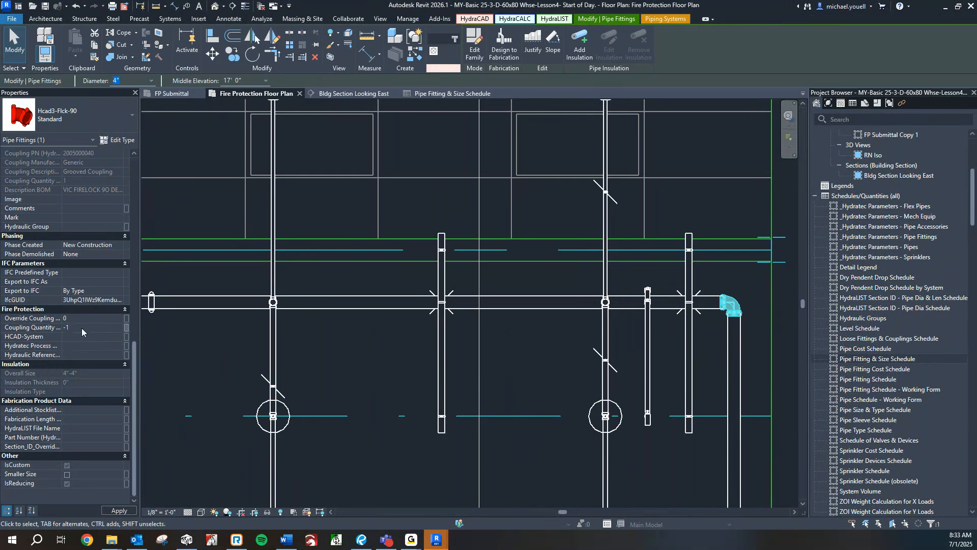
Open the Loose Fittings & Couplings Schedule and enlarge it for reading.
left_click(436, 96)
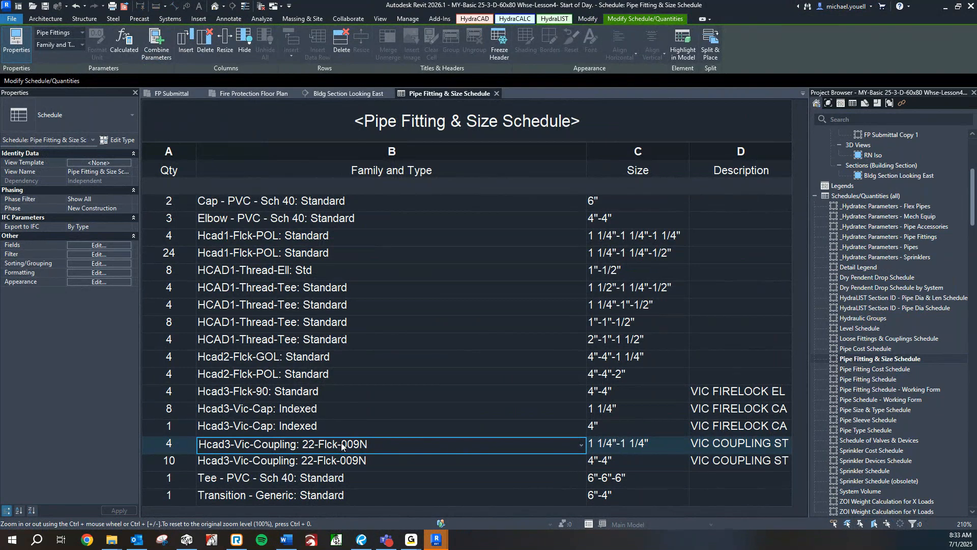
scroll(899, 472, "down", 1)
scroll(881, 457, "up", 1)
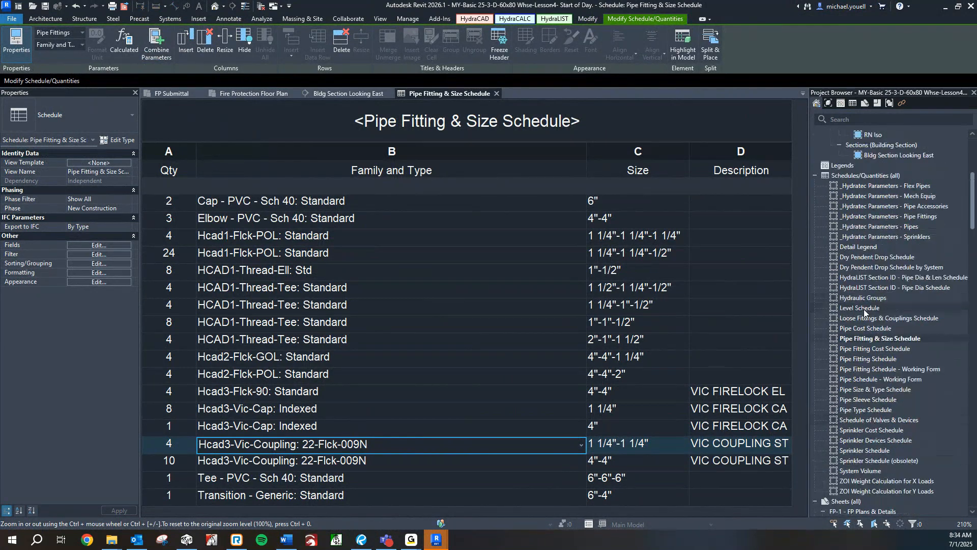
left_click(862, 315)
double_click(862, 317)
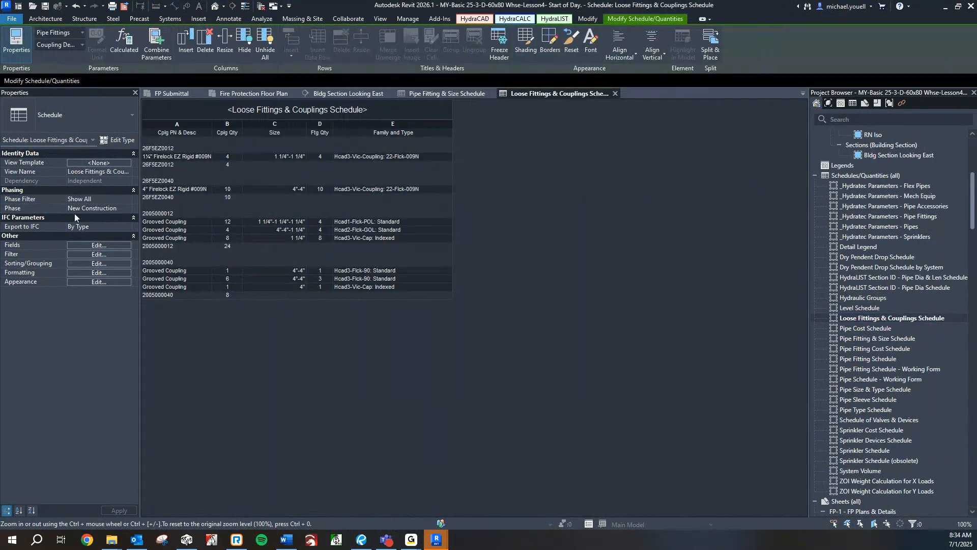
scroll(264, 248, "up", 5, "ctrl")
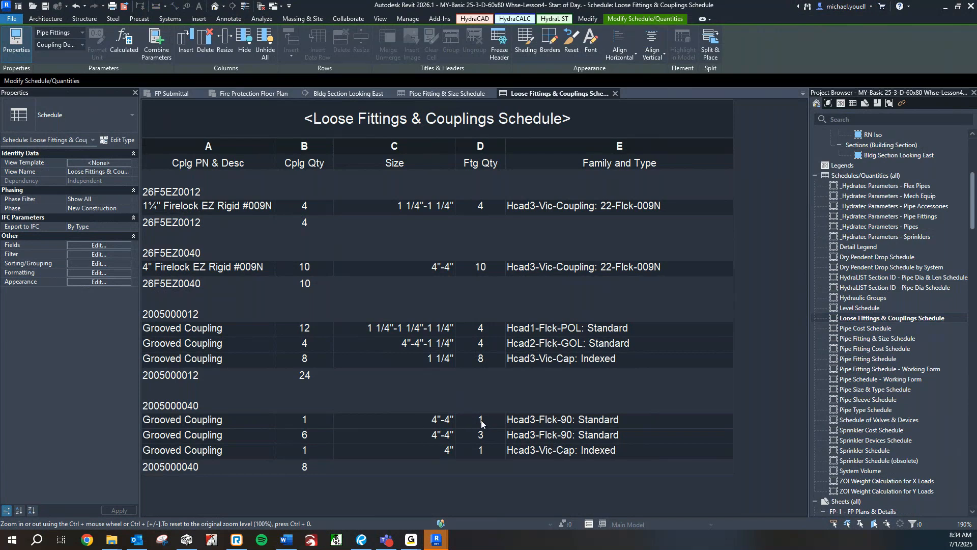
Compare the two 4"-4" Hcad3-Flck-90 entries and highlight the one with a coupling quantity of 1 in the floor plan.
left_click(249, 418)
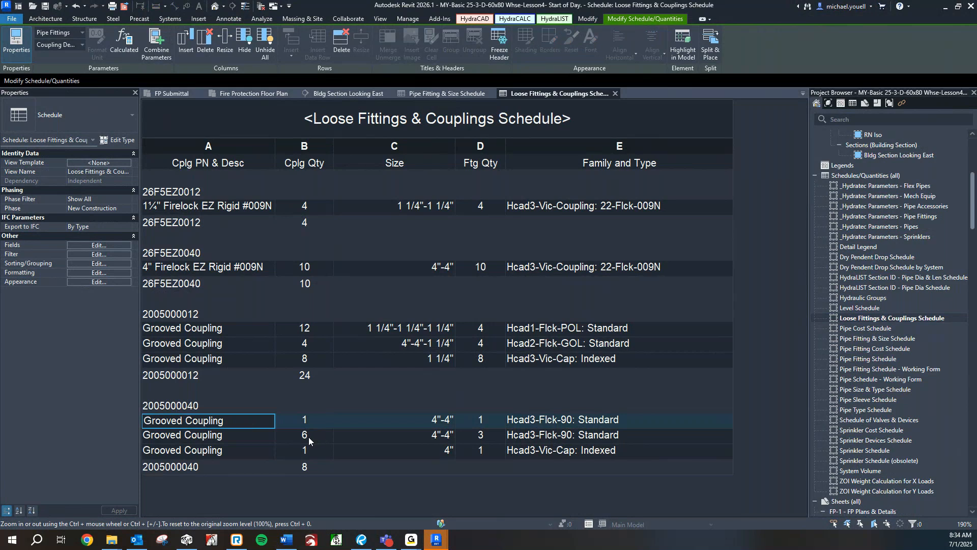
left_click(398, 437)
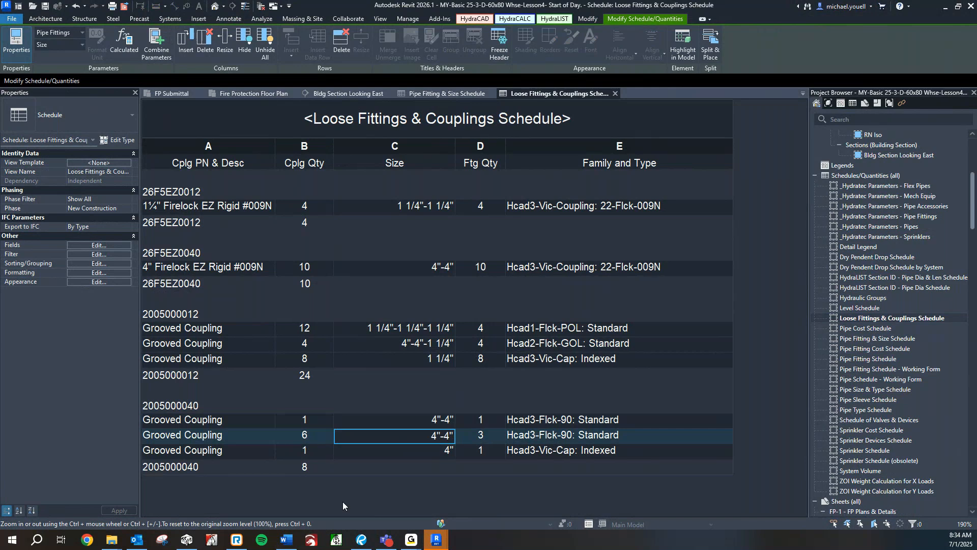
left_click(408, 412)
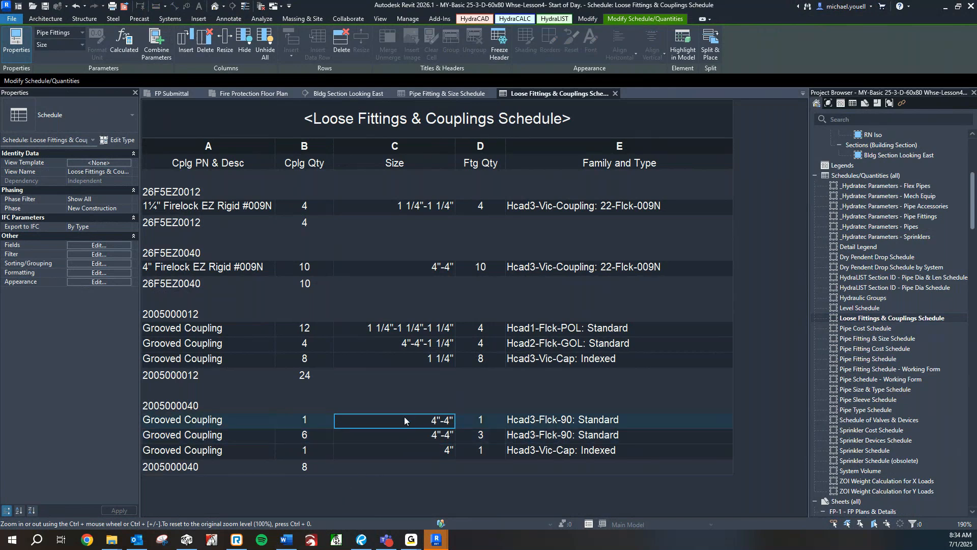
left_click(683, 46)
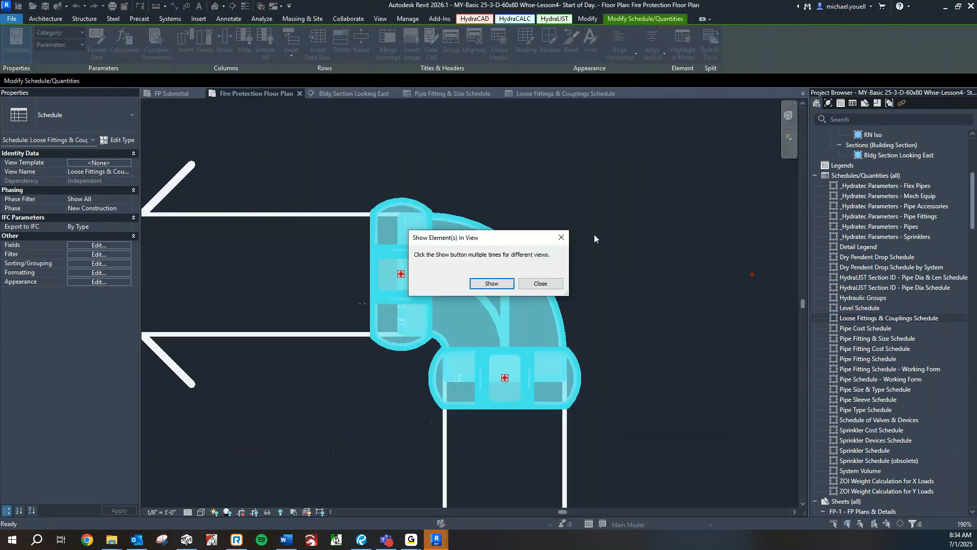
left_click(541, 283)
scroll(511, 289, "down", 5)
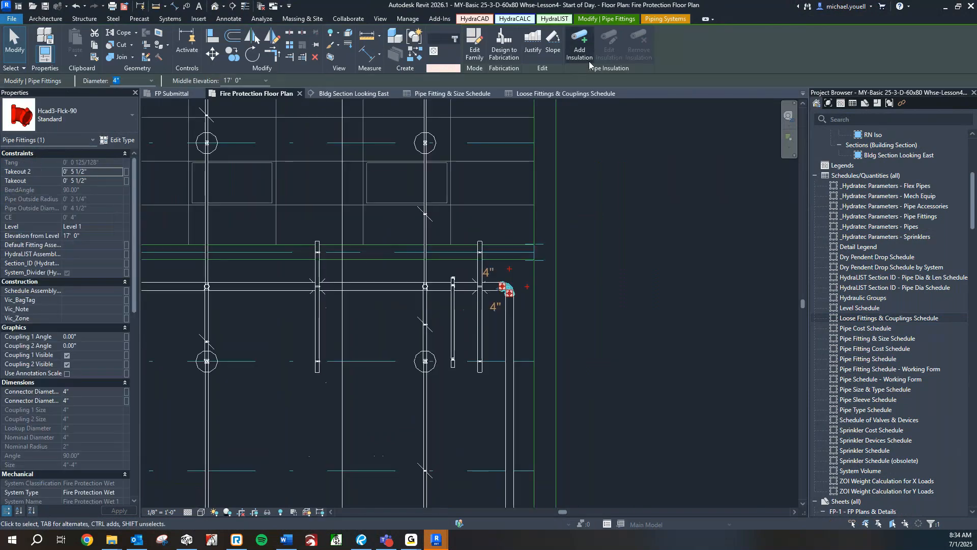
left_click(465, 180)
Highlight the Hcad3-Flck-90 entry with a coupling quantity of 6 from the schedule and examine its elbows at the riser.
left_click(548, 94)
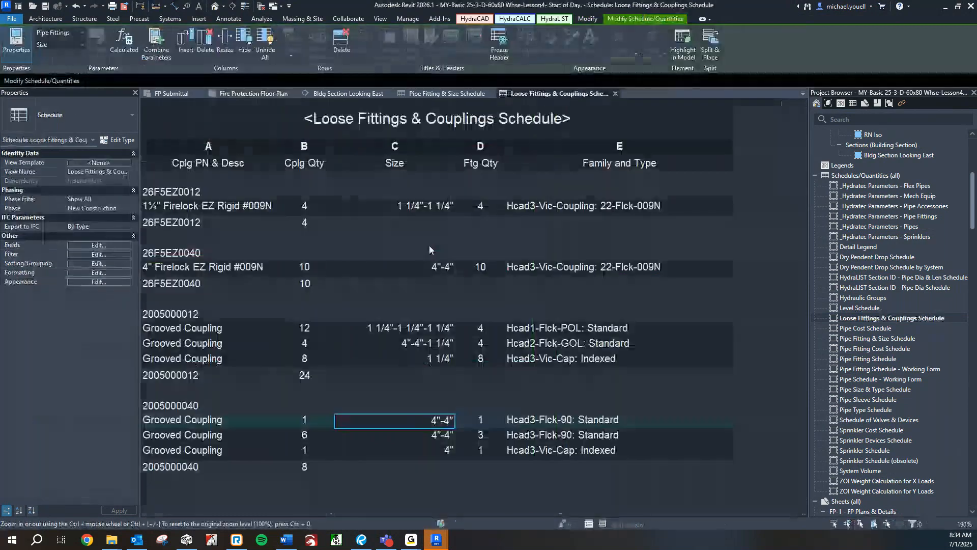
left_click(242, 431)
left_click(680, 50)
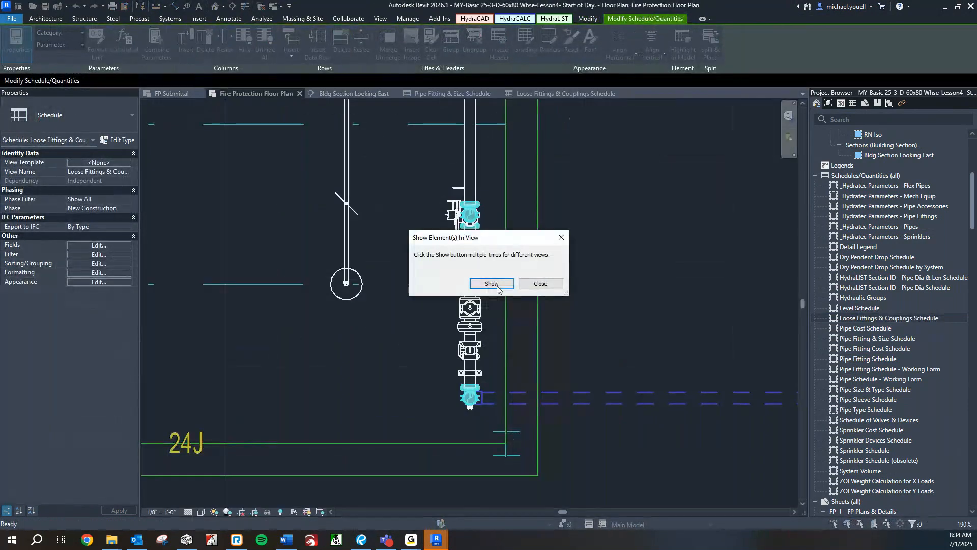
left_click(537, 285)
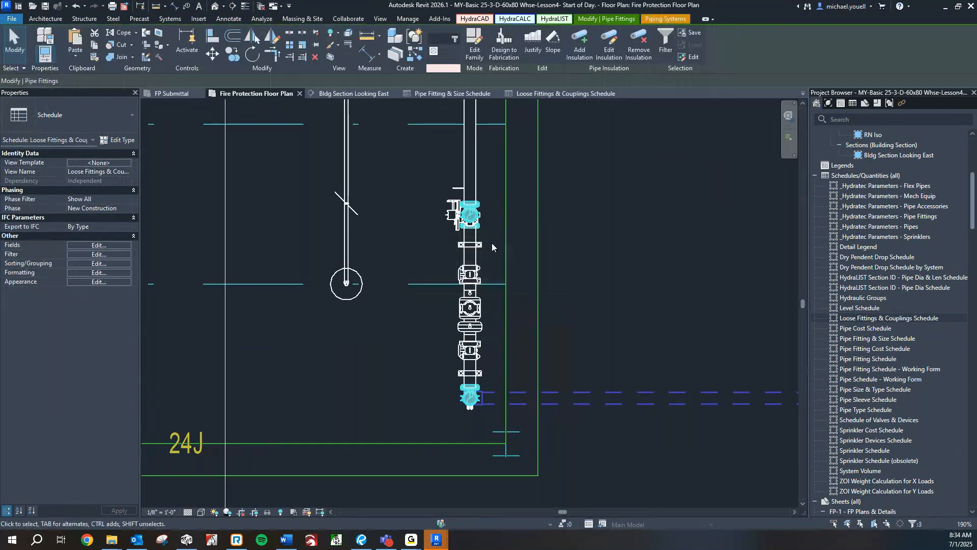
scroll(470, 376, "down", 2)
scroll(526, 285, "down", 4)
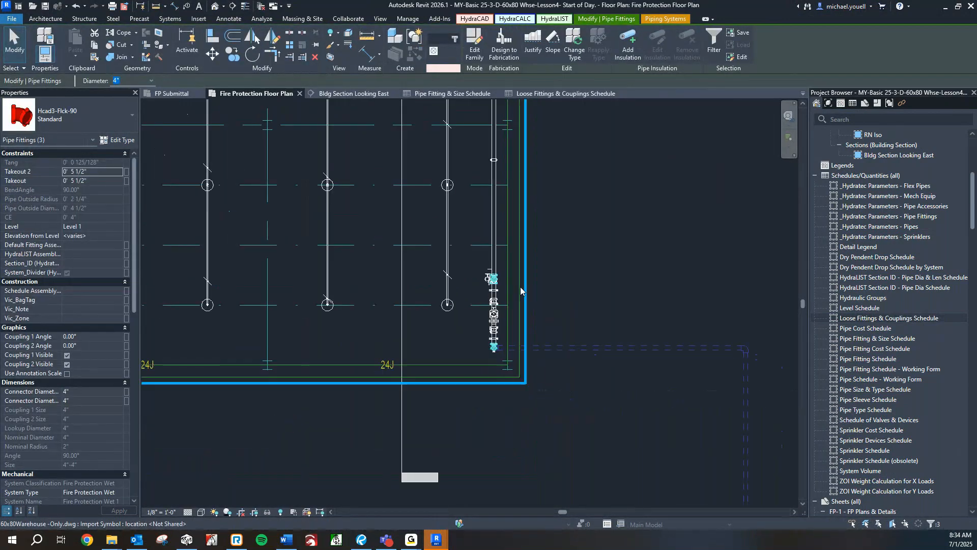
scroll(459, 290, "up", 5)
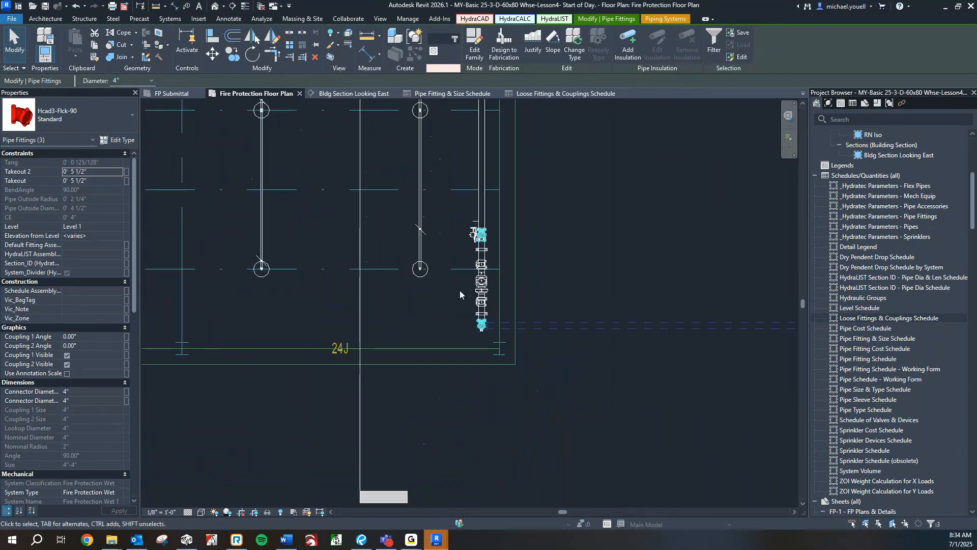
key("Escape")
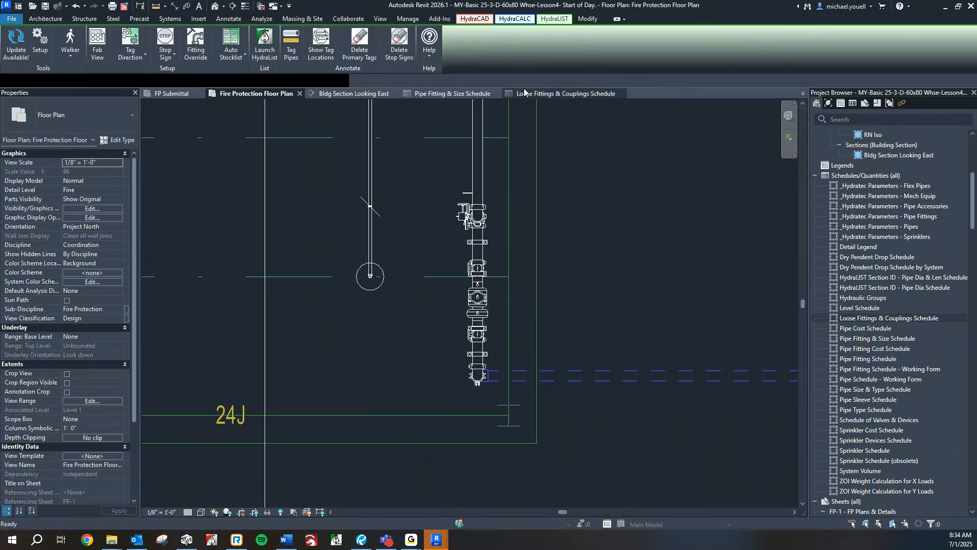
Set the Coupling Quantity Offset of the 4" Hcad3-Flck-90 elbow at the main's corner in the floor plan to 0.
left_click(565, 93)
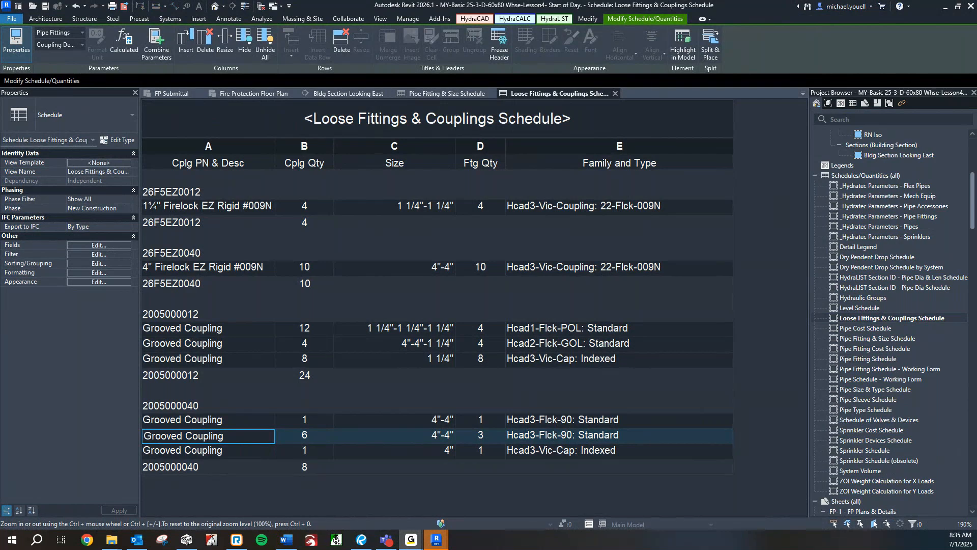
left_click(243, 91)
scroll(472, 174, "down", 2)
middle_click_drag(473, 127, 438, 438)
middle_click_drag(439, 128, 449, 407)
left_click(447, 295)
scroll(82, 390, "down", 5)
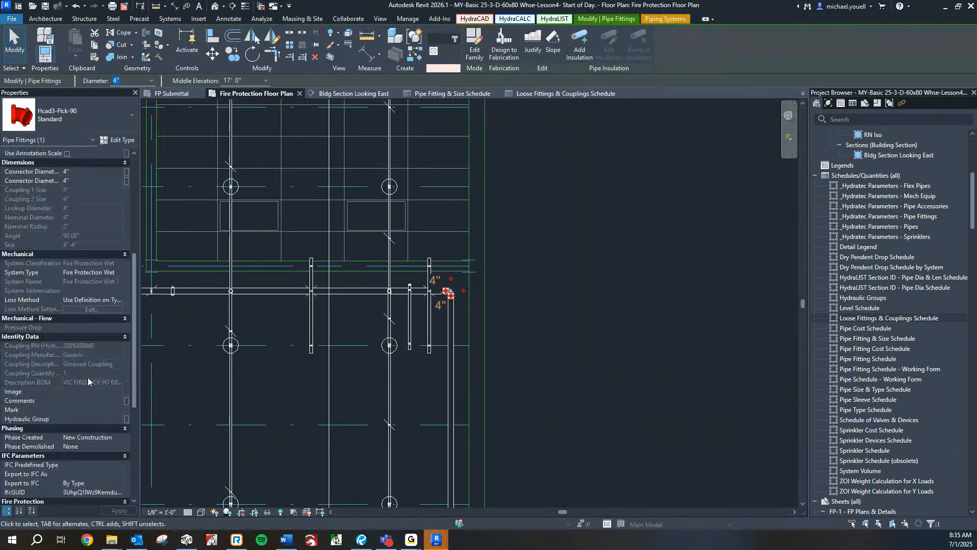
scroll(87, 377, "down", 5)
scroll(87, 419, "down", 1)
left_click(117, 356)
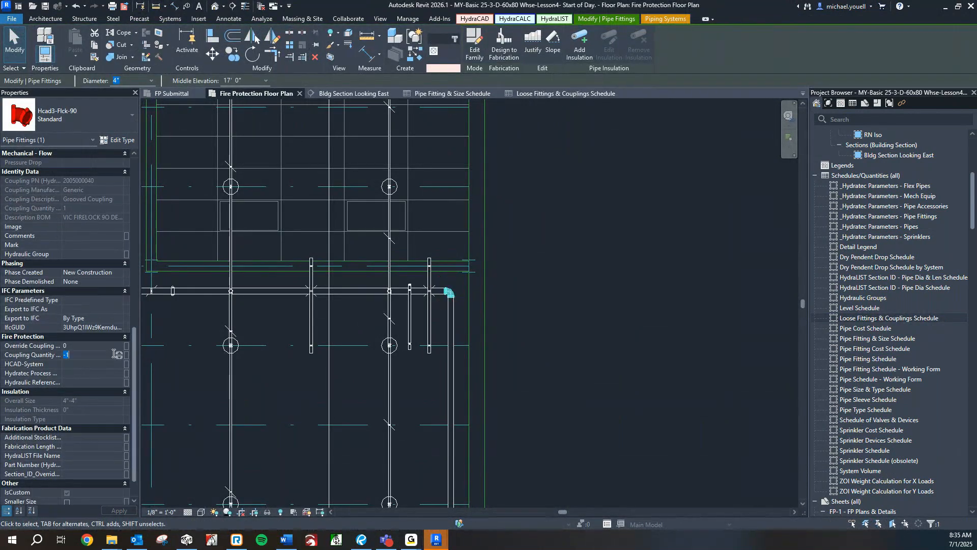
type("0")
key("Return")
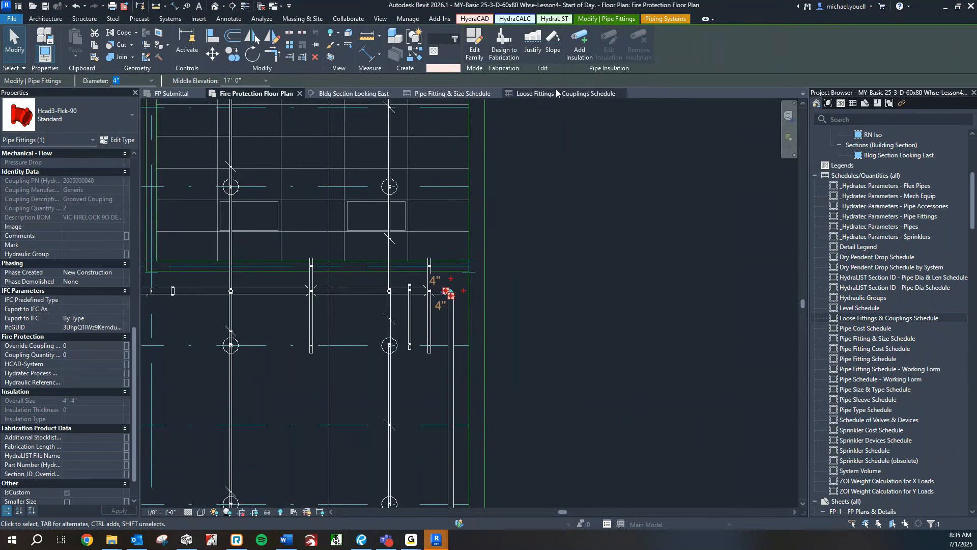
Check the Loose Fittings & Couplings Schedule against the Lesson 4 training slide on homogenizing couplings.
left_click(556, 90)
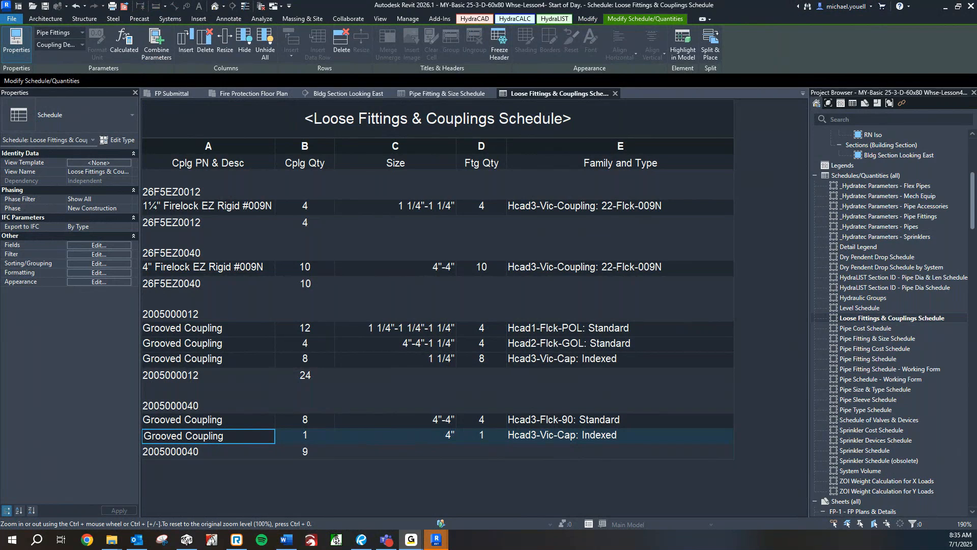
left_click_drag(0, 15, 164, 2)
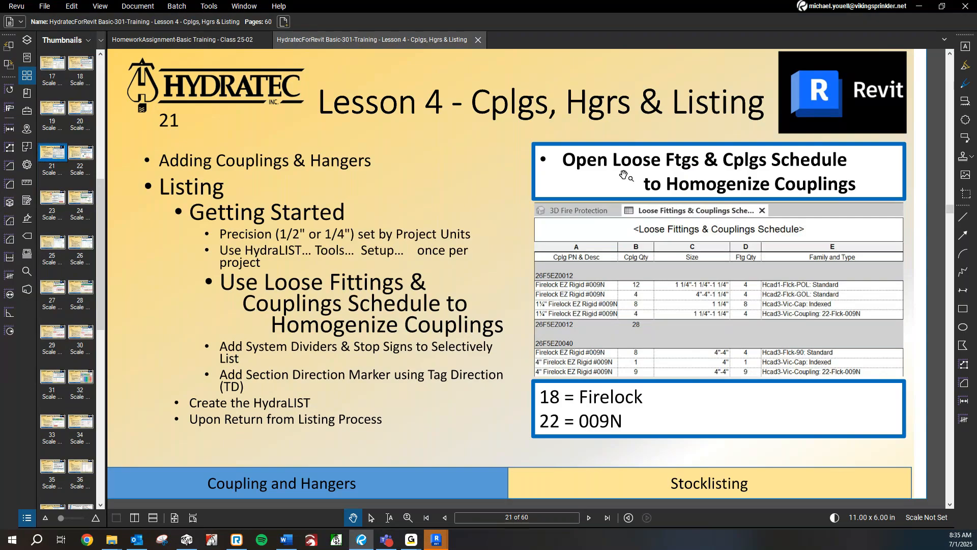
key("alt+Tab")
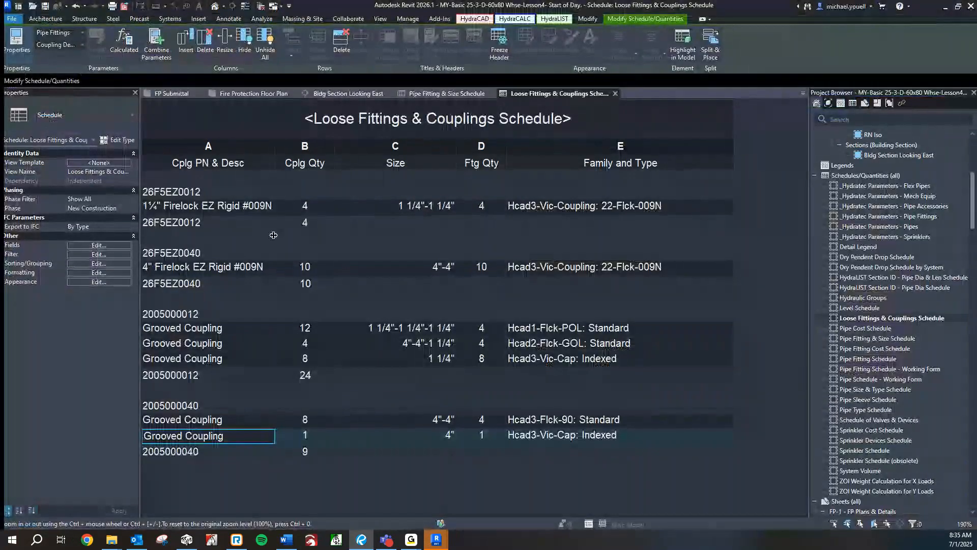
Set the Override Coupling value of the 4" elbow at the main's corner in the floor plan to 22.
left_click(249, 93)
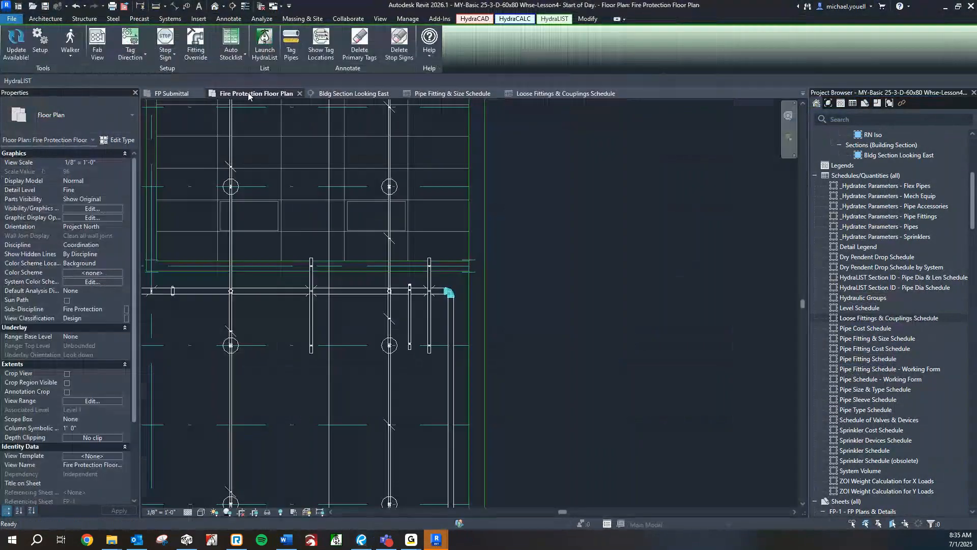
left_click(462, 283)
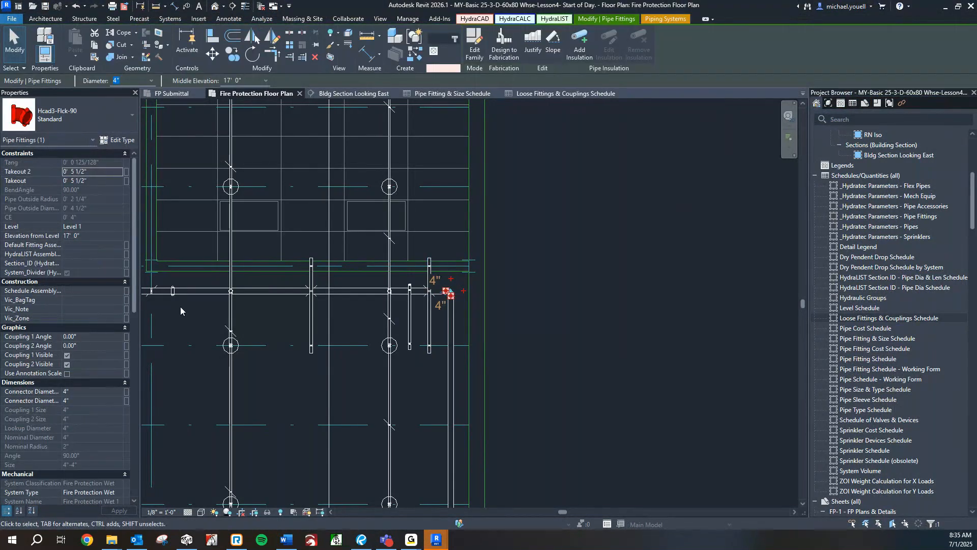
scroll(41, 224, "down", 15)
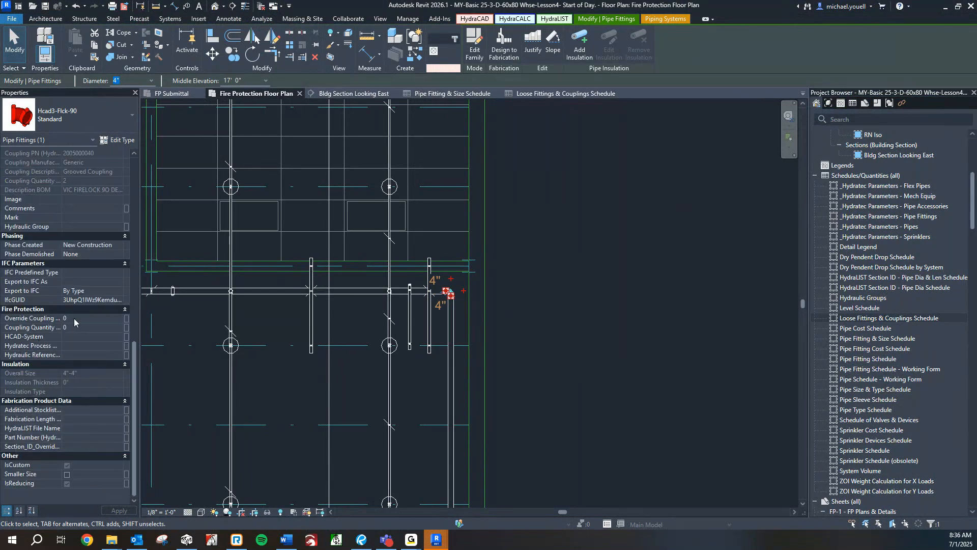
left_click(74, 319)
double_click(108, 318)
type("22")
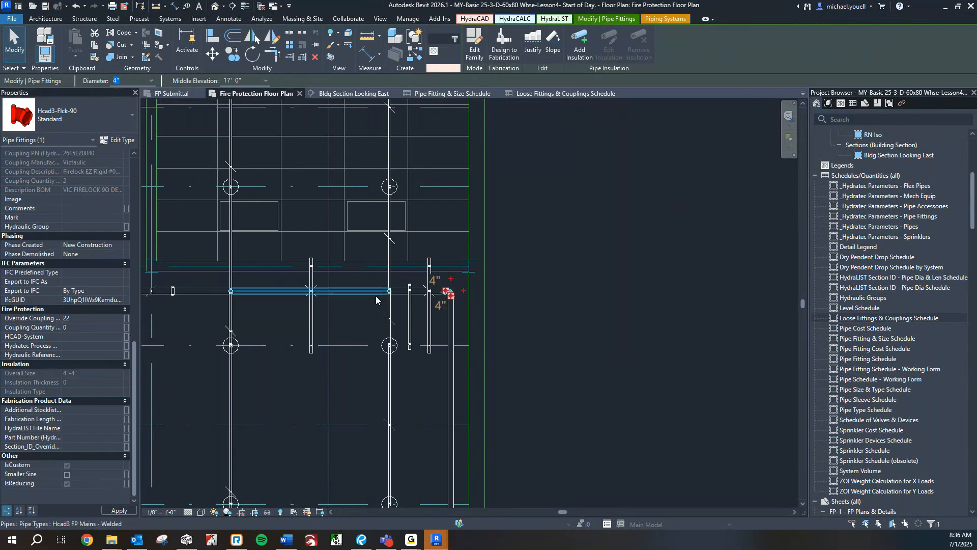
left_click(572, 285)
left_click(562, 93)
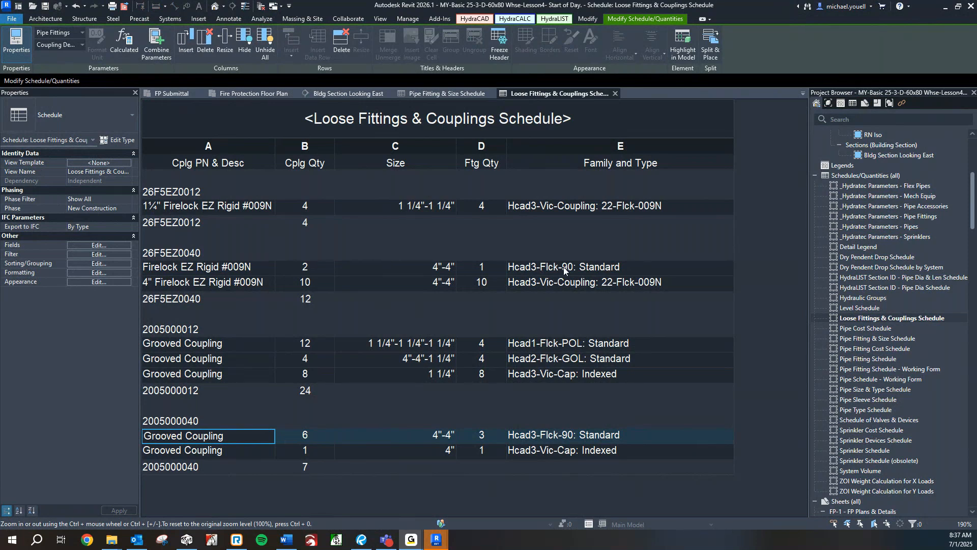
left_click(576, 440)
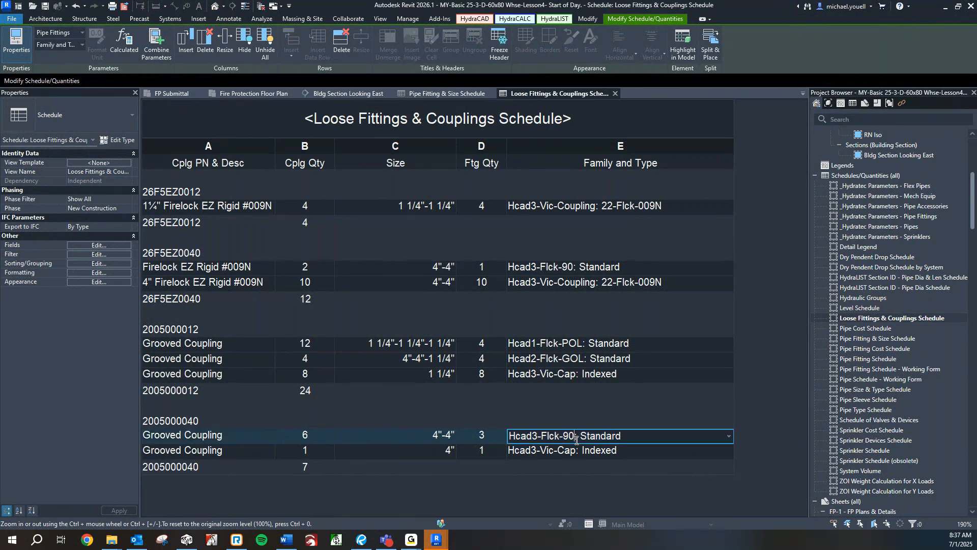
left_click(574, 450)
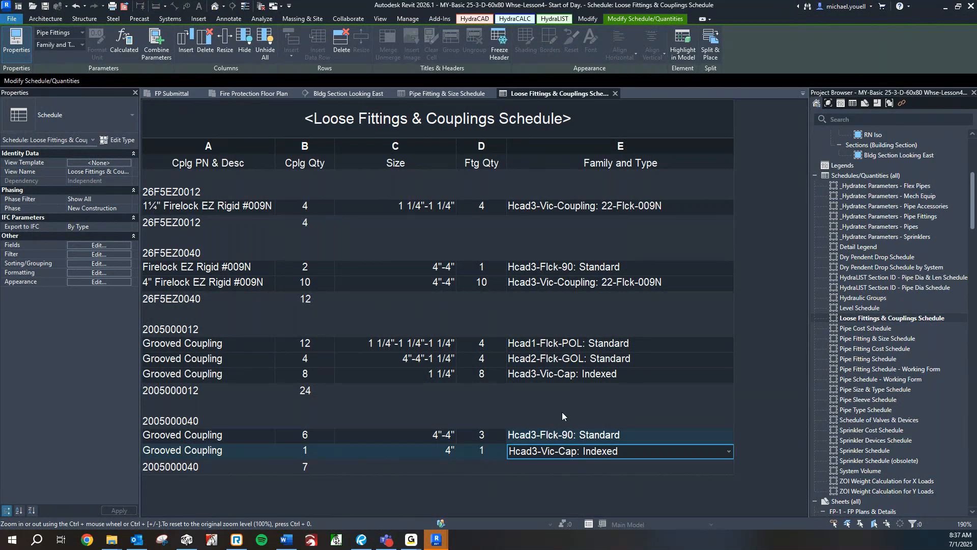
left_click(550, 435)
left_click(548, 448)
left_click(431, 438)
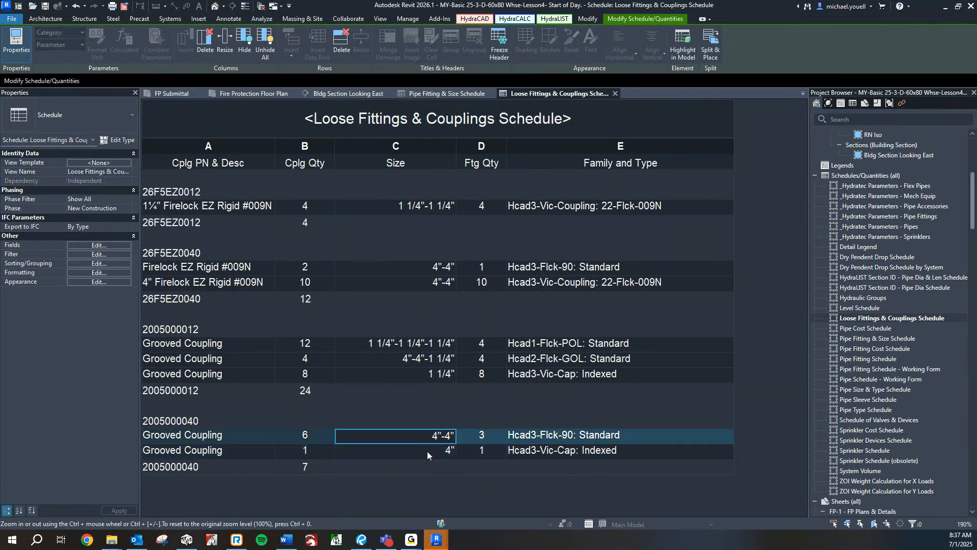
left_click(426, 451)
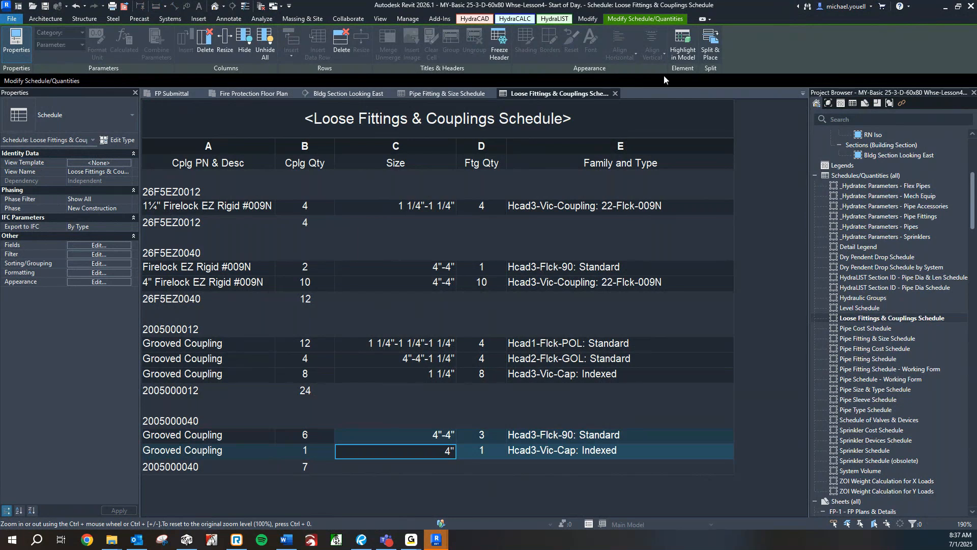
left_click(681, 50)
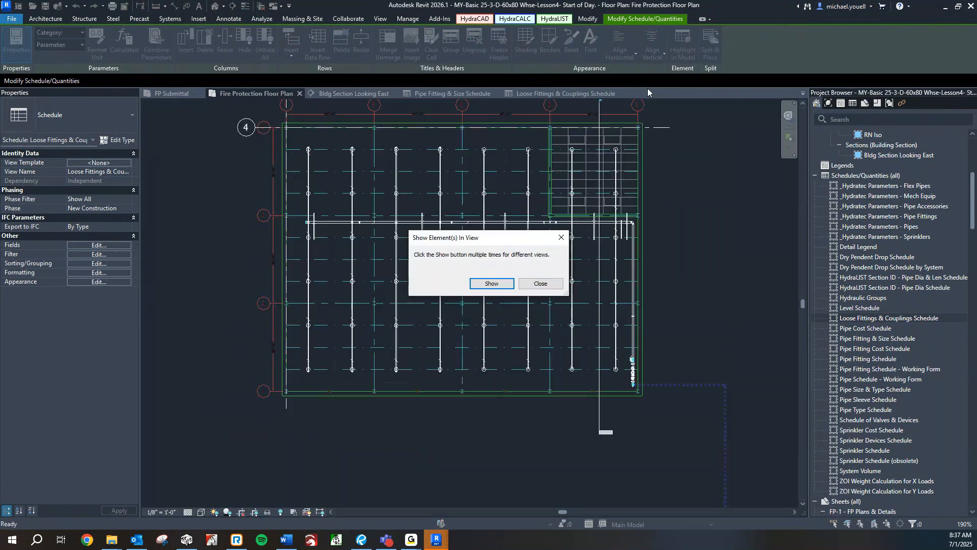
left_click(531, 287)
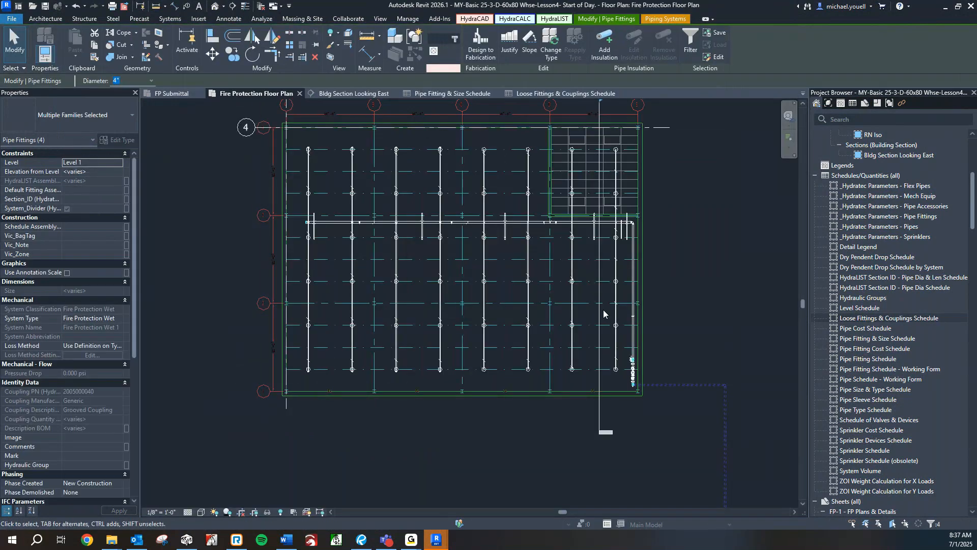
Locate the highlighted 4" elbows and cap in the floor plan and set their Override Coupling value to 22.
scroll(358, 243, "up", 2)
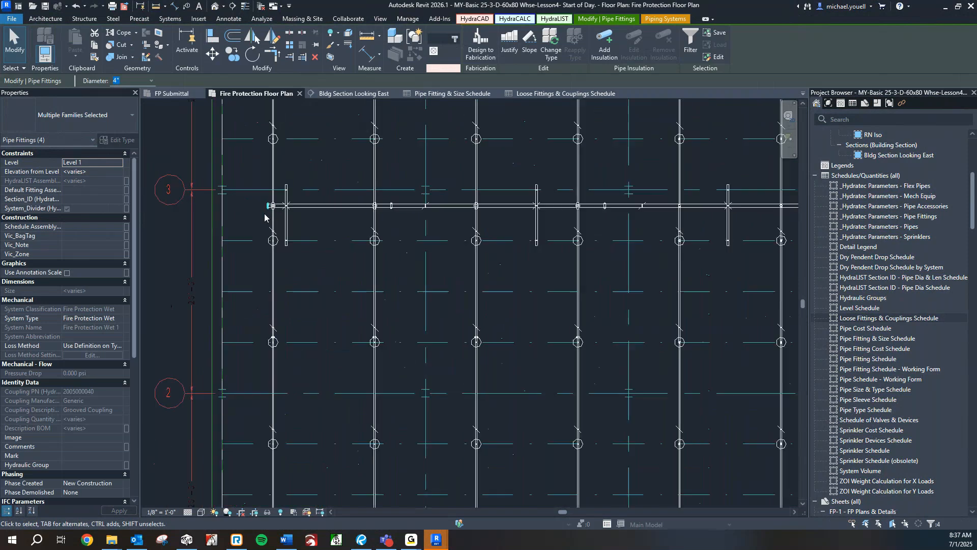
middle_click_drag(560, 229, 331, 231)
scroll(565, 224, "down", 2)
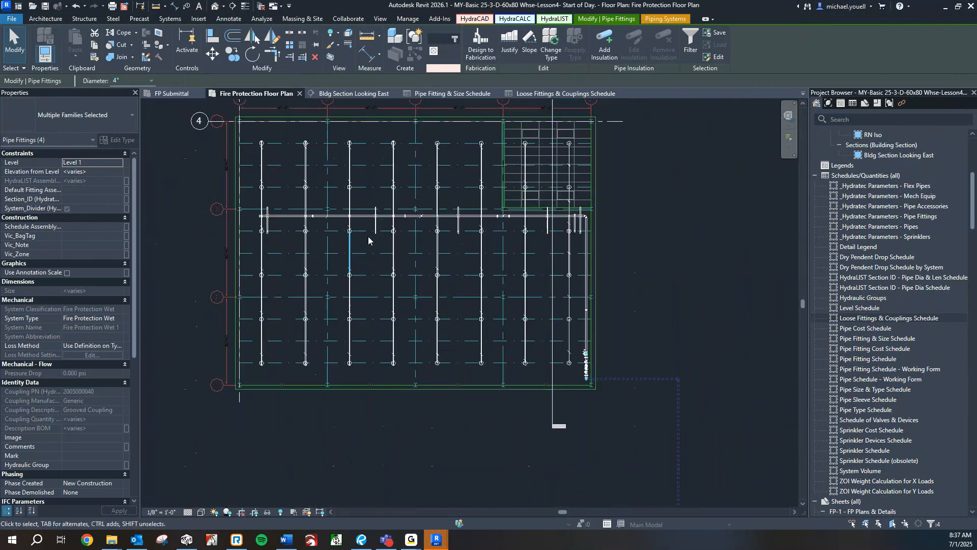
scroll(92, 259, "down", 3)
scroll(92, 255, "down", 3)
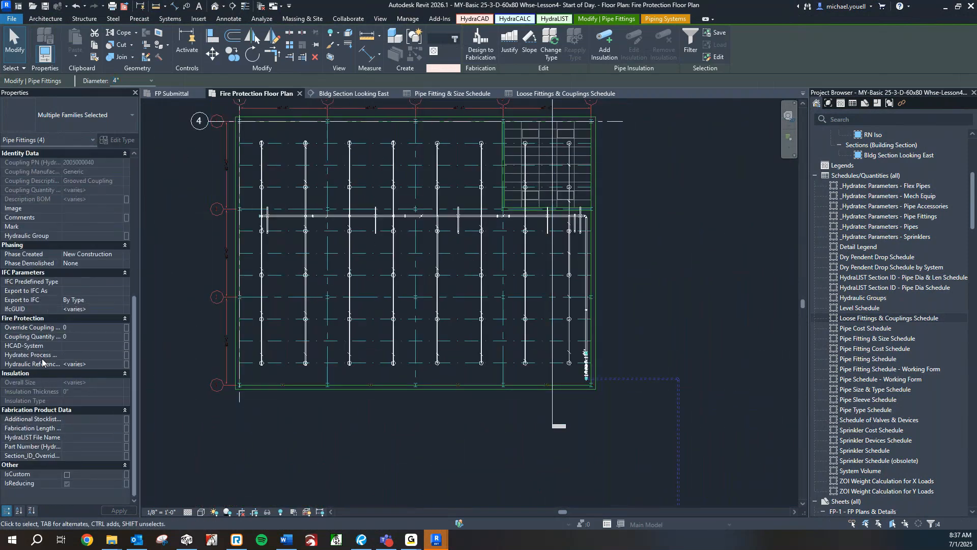
left_click(92, 327)
type("22")
key("Return")
left_click(566, 94)
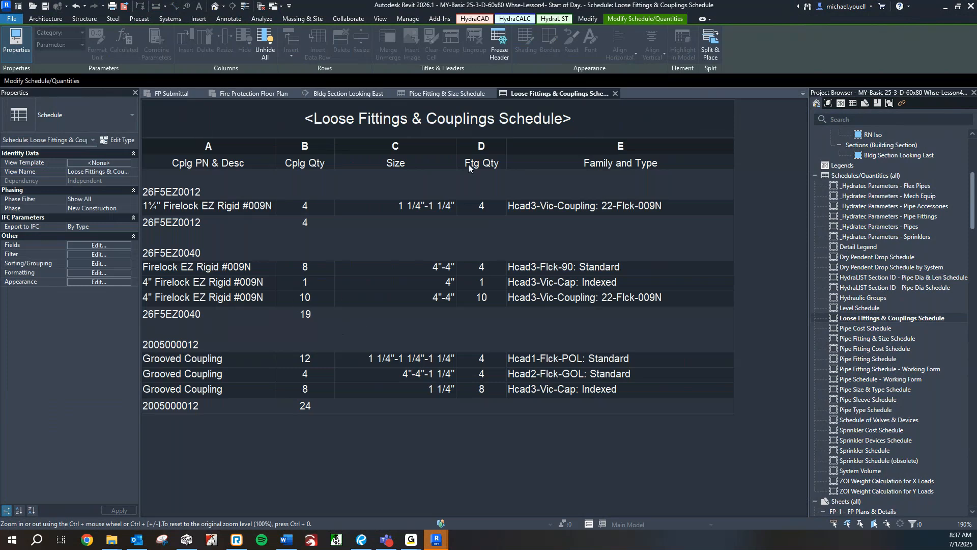
left_click(440, 300)
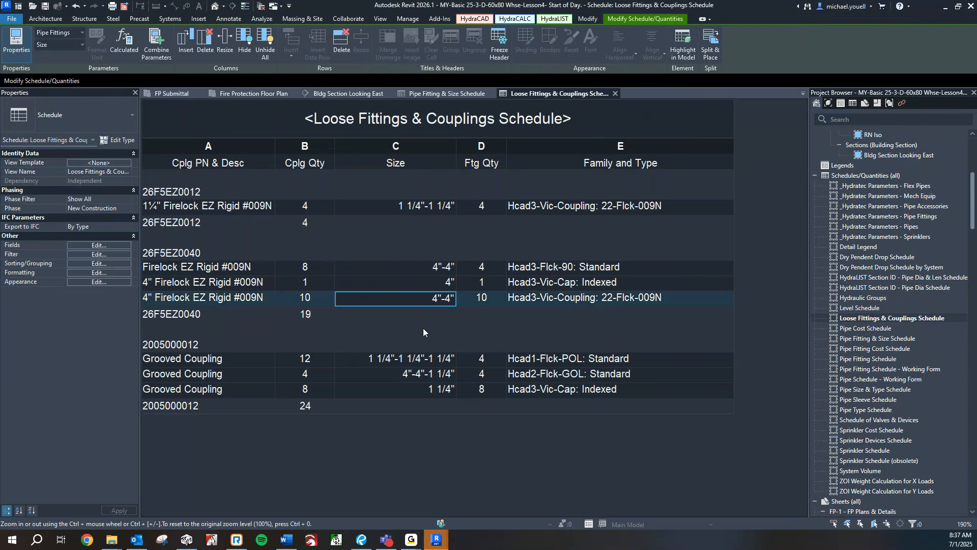
left_click(322, 363)
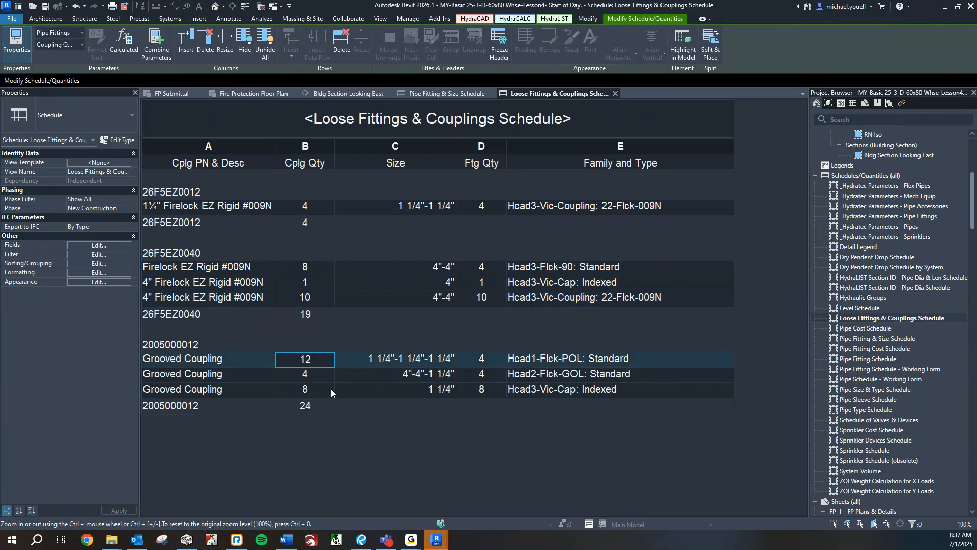
left_click(345, 390, "shift")
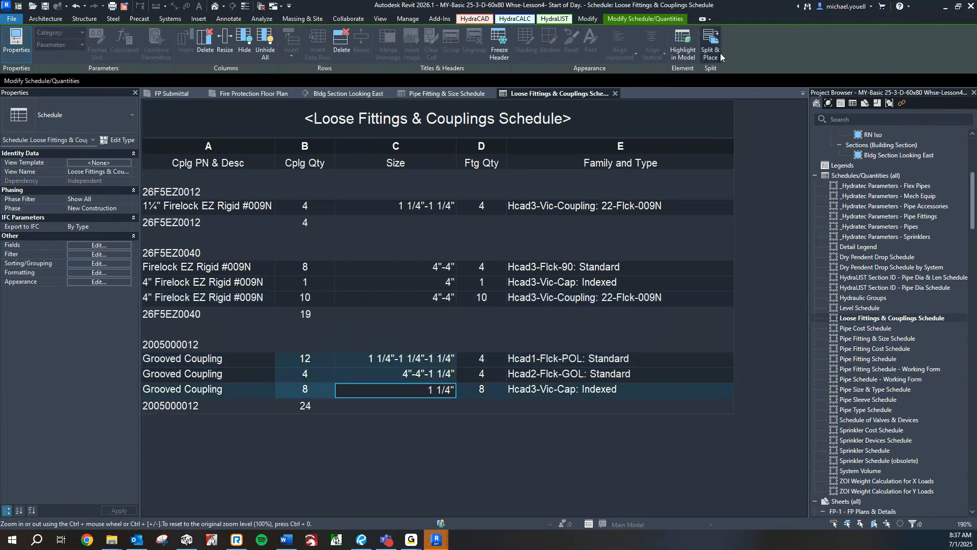
left_click(683, 45)
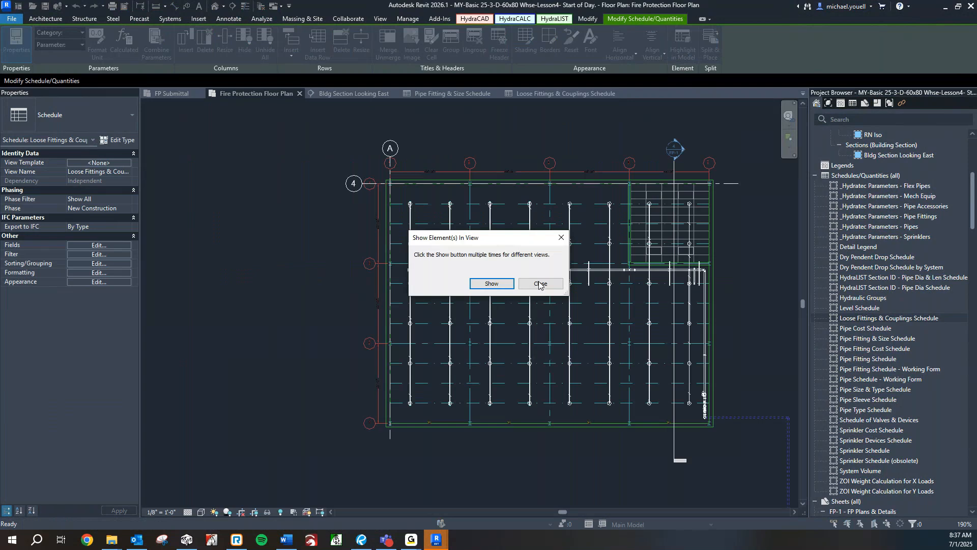
left_click(540, 283)
Set the Override Coupling value of the highlighted outlet and cap fittings to 22 and recheck the Loose Fittings & Couplings Schedule.
scroll(78, 351, "down", 5)
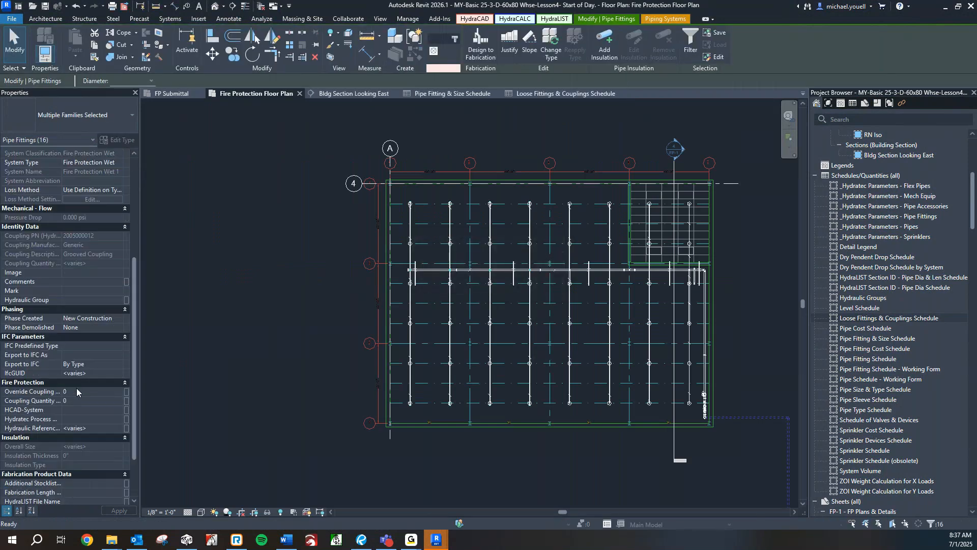
scroll(76, 390, "down", 3)
left_click(76, 328)
type("22")
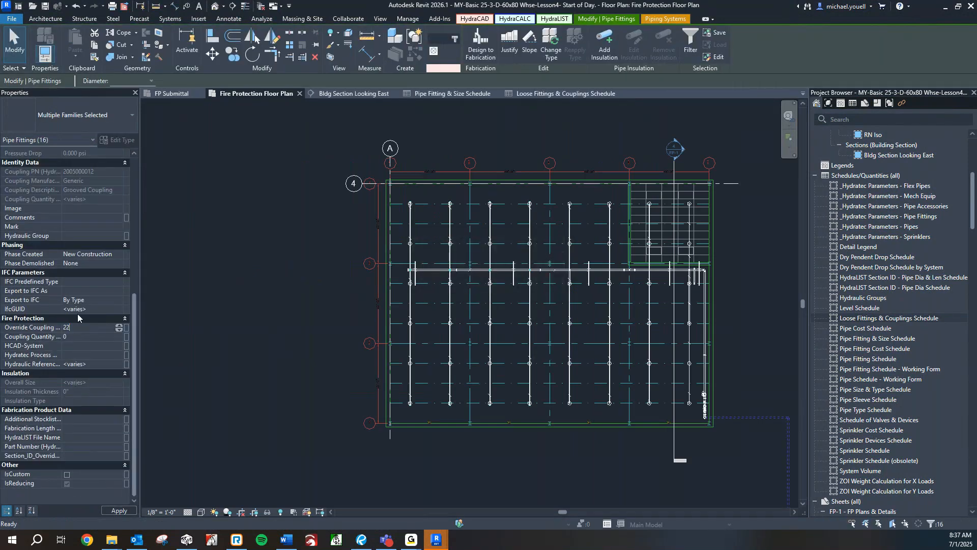
key("Return")
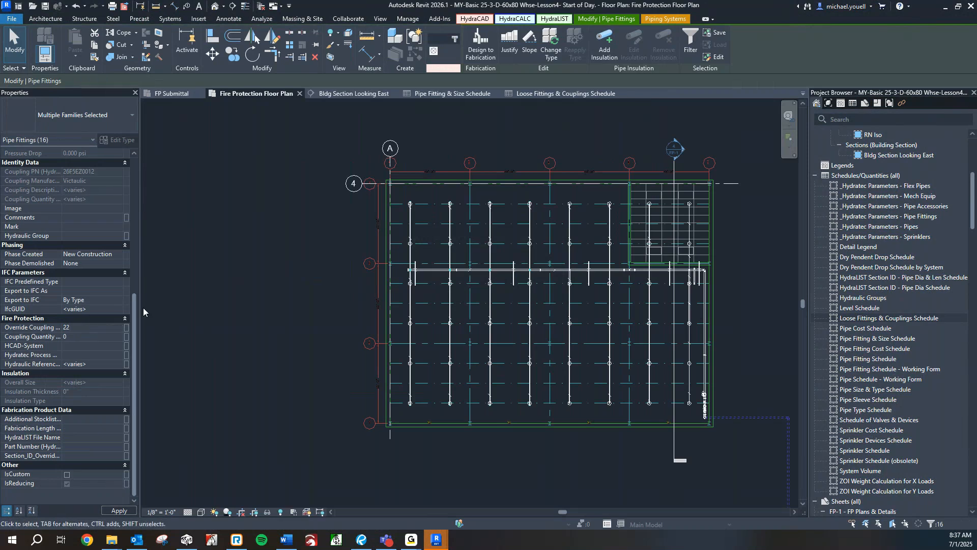
left_click(590, 93)
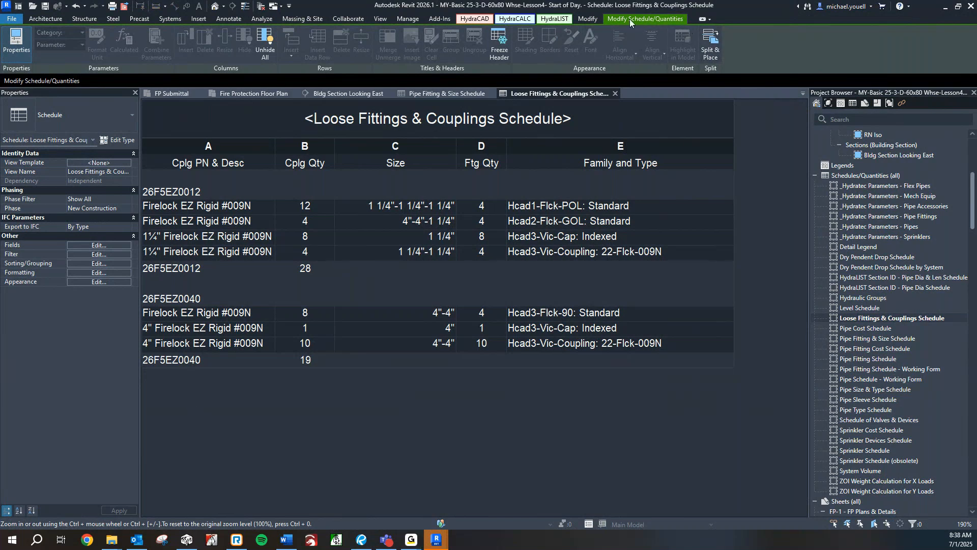
Open the HydraLIST online help and search its useful topics for "coupling index".
left_click(594, 17)
left_click(554, 19)
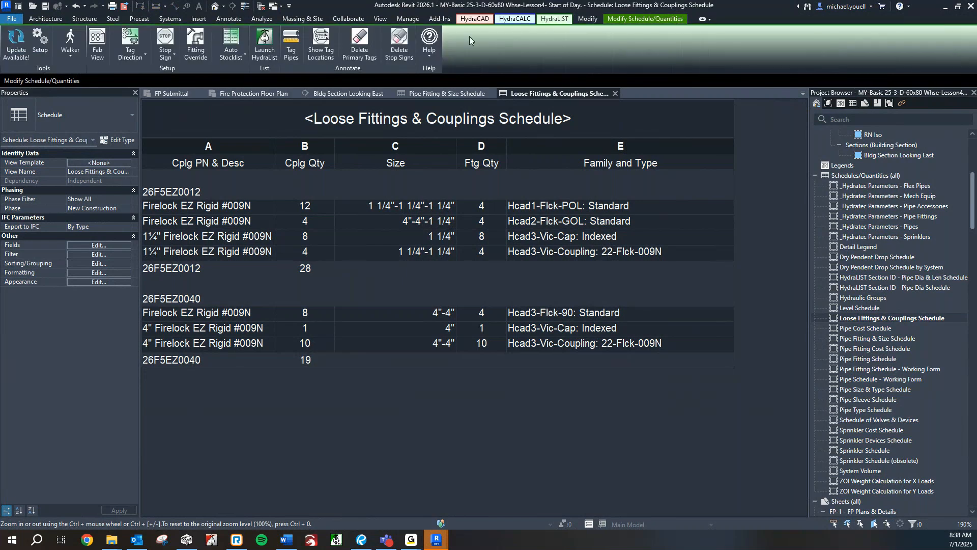
left_click(428, 58)
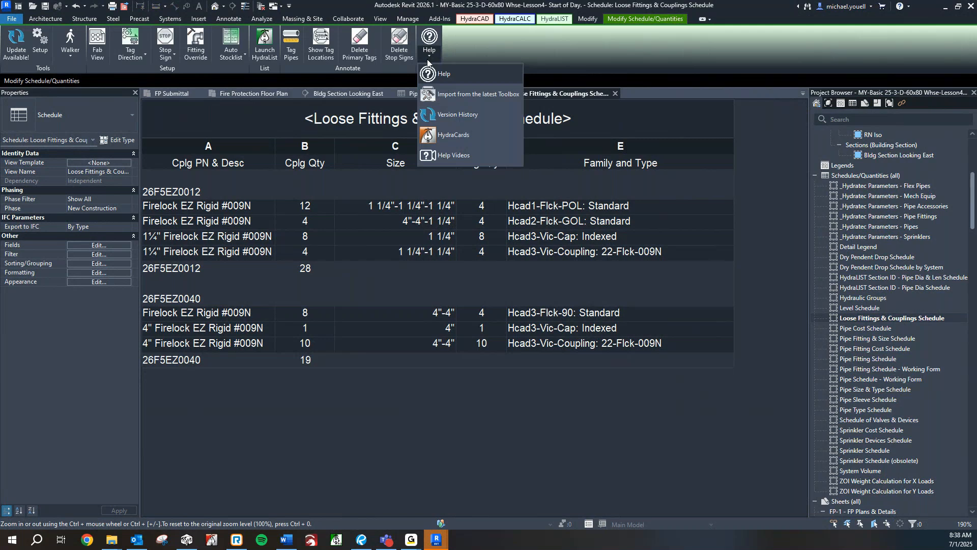
left_click(432, 76)
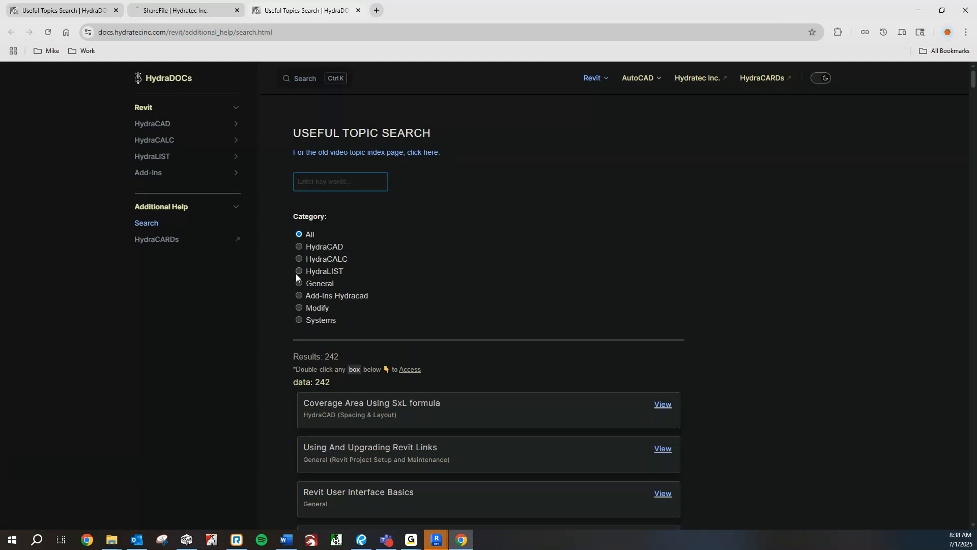
left_click(348, 185)
type("coupling index")
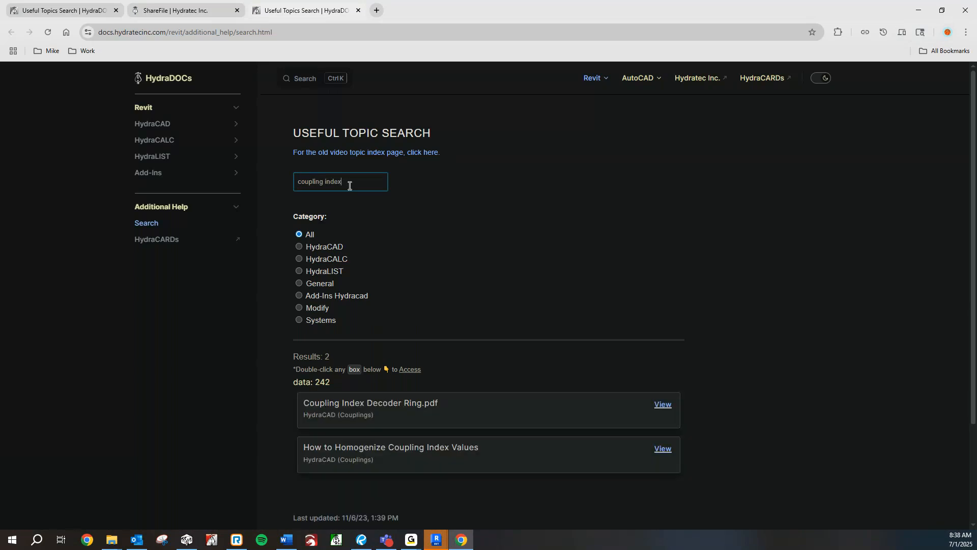
scroll(349, 186, "down", 3)
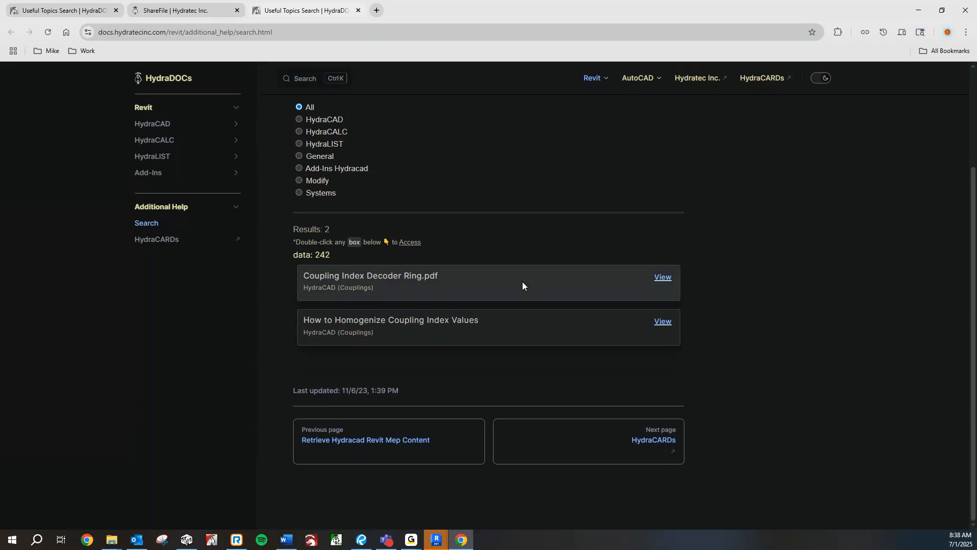
Open Coupling Index Decoder Ring.pdf and enlarge it to 160% to read the coupling index values by manufacturer.
left_click(667, 278)
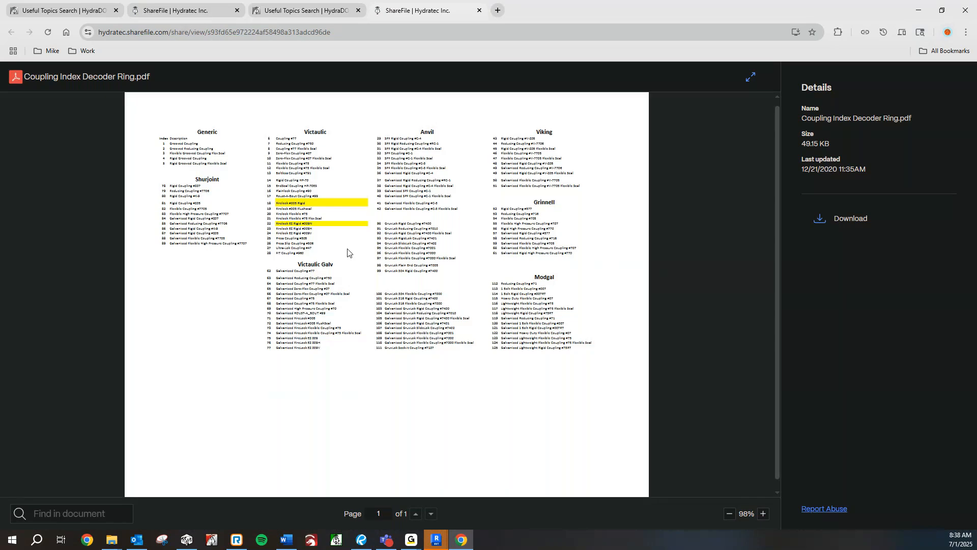
scroll(340, 263, "down", 1)
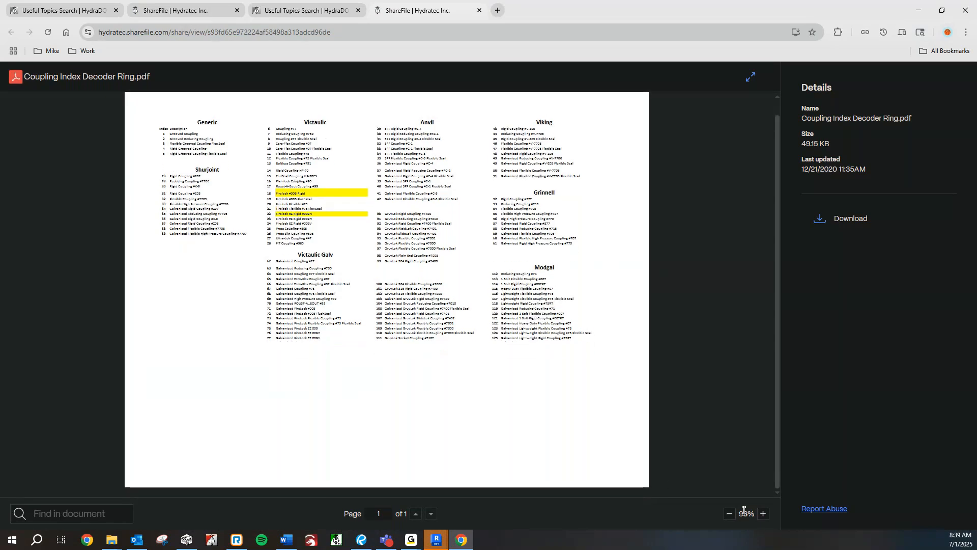
left_click(763, 513)
left_click(762, 513)
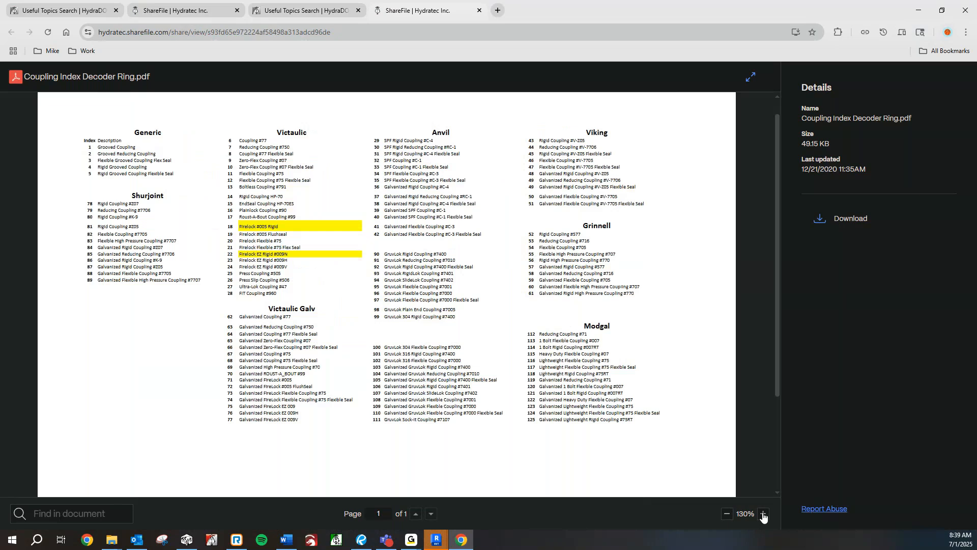
left_click(763, 514)
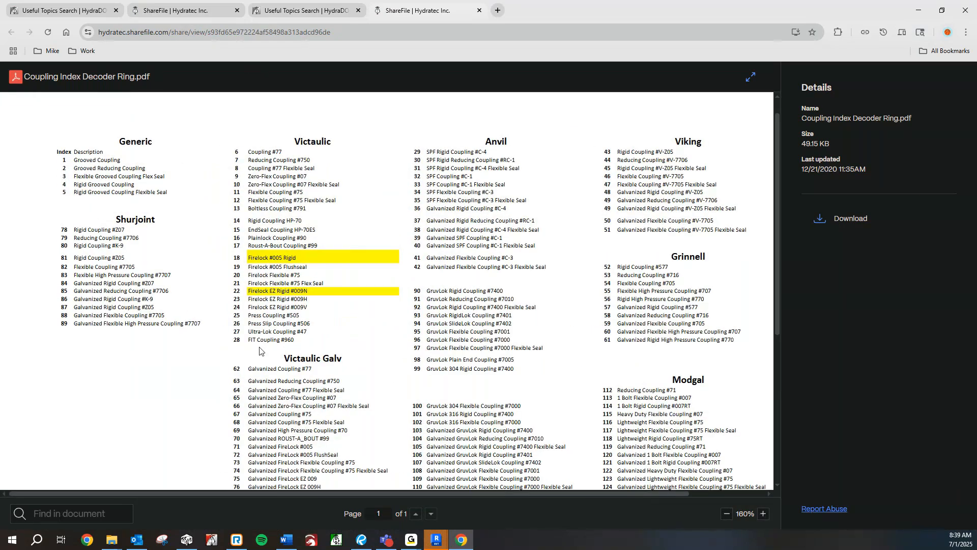
scroll(207, 351, "down", 2)
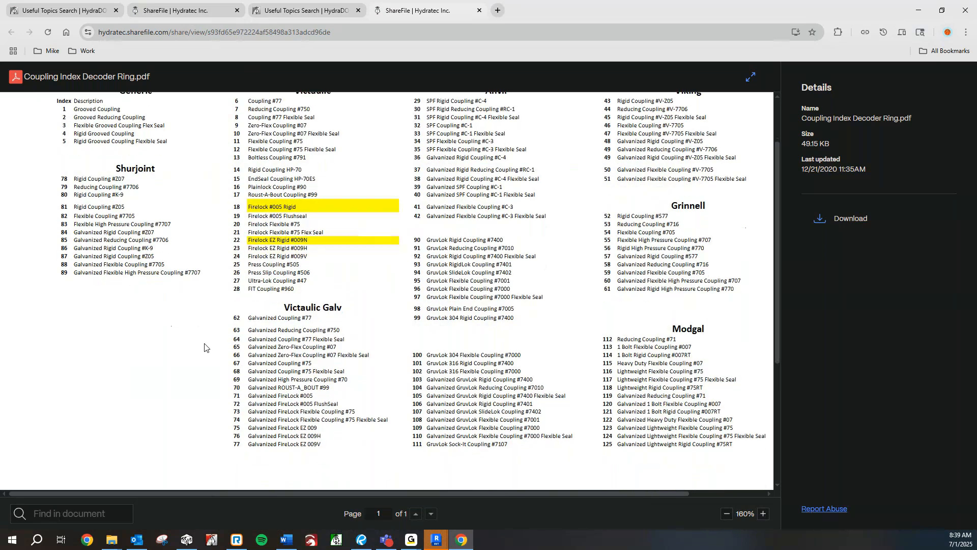
scroll(200, 326, "up", 2)
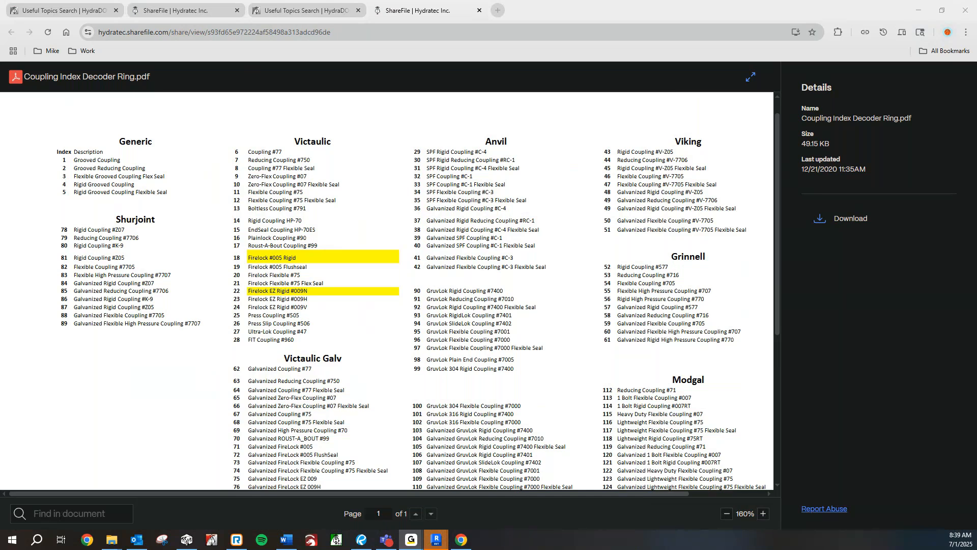
Put the browser away, switch to the Lesson 4 slides in Revu and advance to page 22 on System Dividers and Stop Signs.
left_click(919, 11)
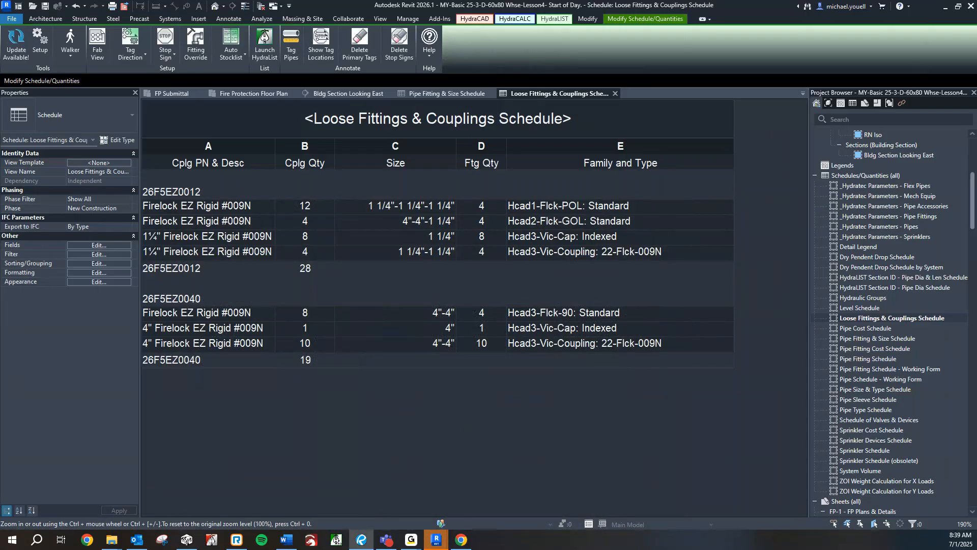
left_click(362, 540)
left_click_drag(419, 4, 419, 3)
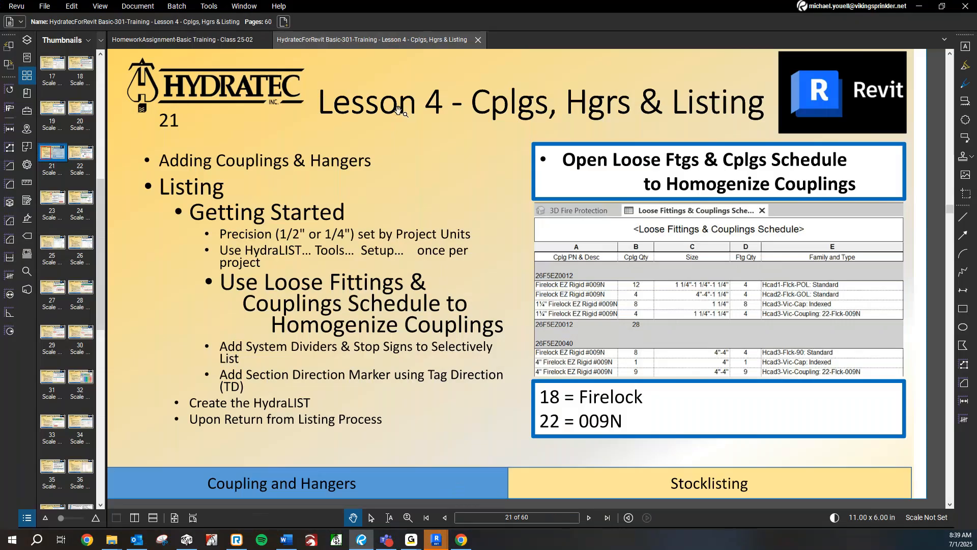
scroll(456, 349, "down", 1)
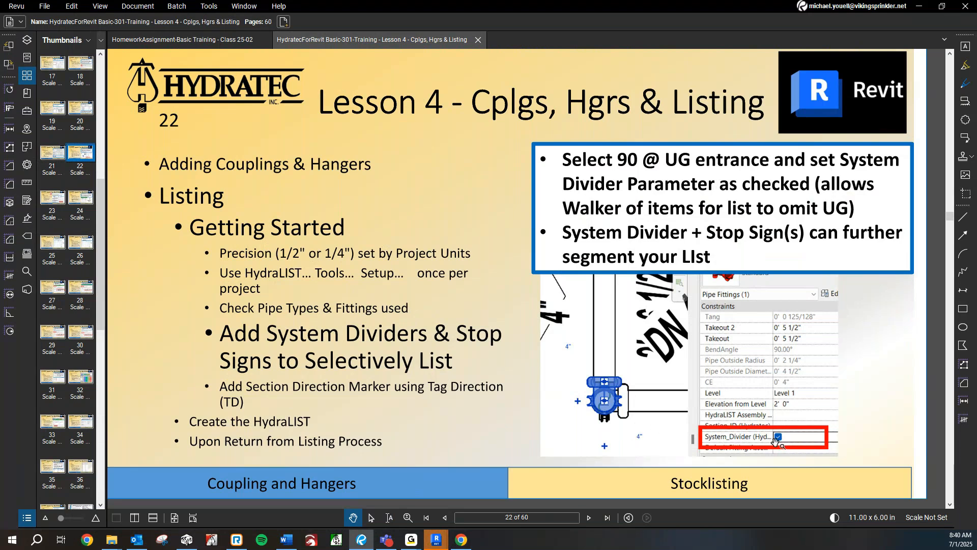
Return to the Fire Protection Floor Plan in Revit and check the System_Divider parameter of the 4" elbow at the underground entrance.
key("alt+Tab")
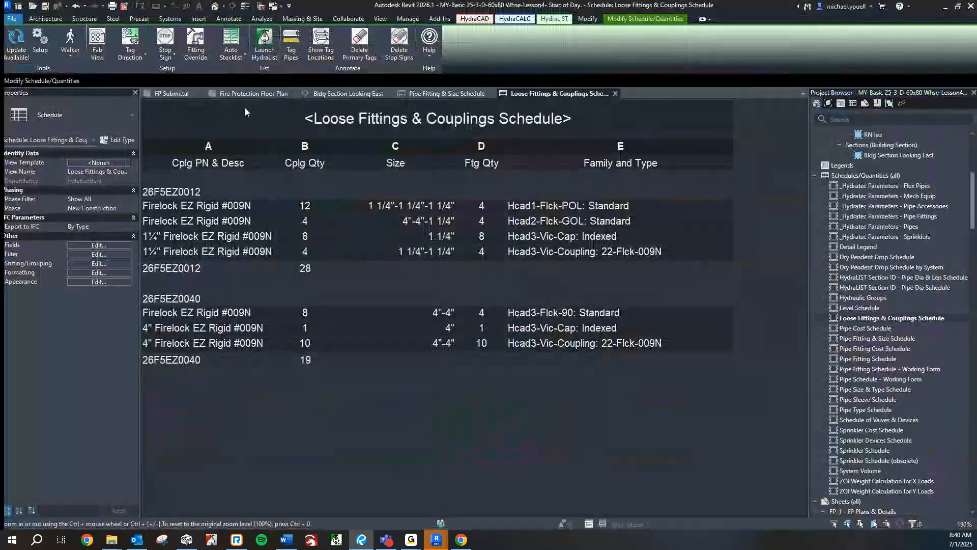
left_click(257, 93)
scroll(661, 410, "up", 6)
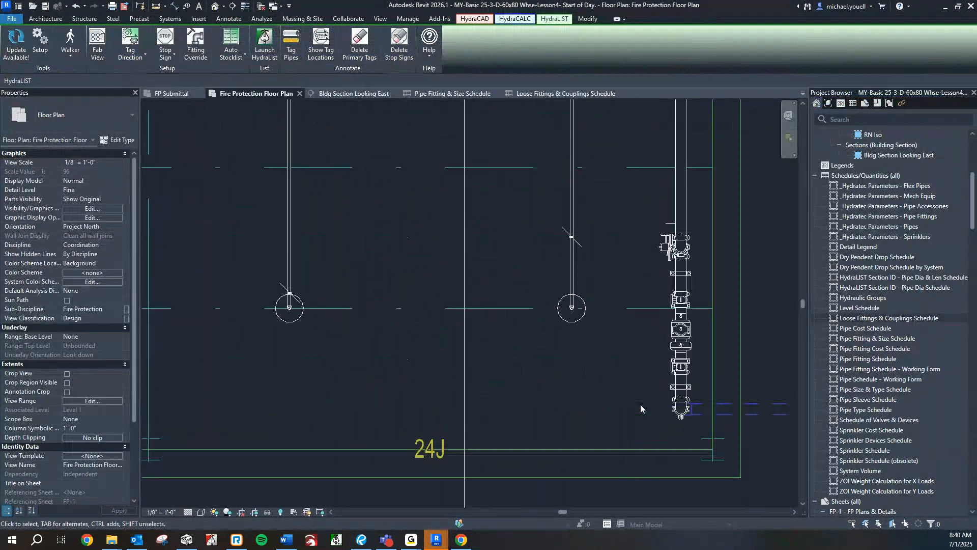
middle_click_drag(681, 419, 513, 413)
scroll(540, 410, "up", 3)
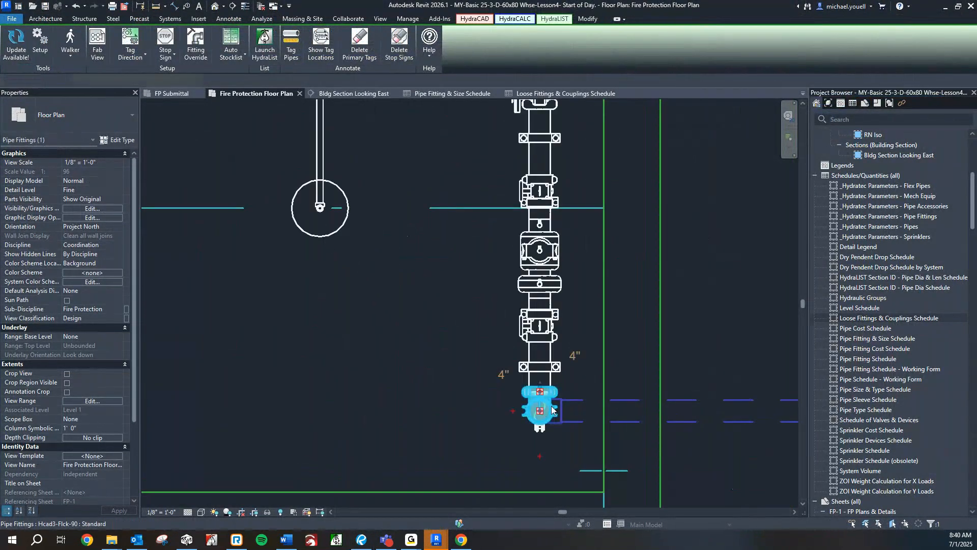
left_click(545, 412)
scroll(45, 356, "down", 2)
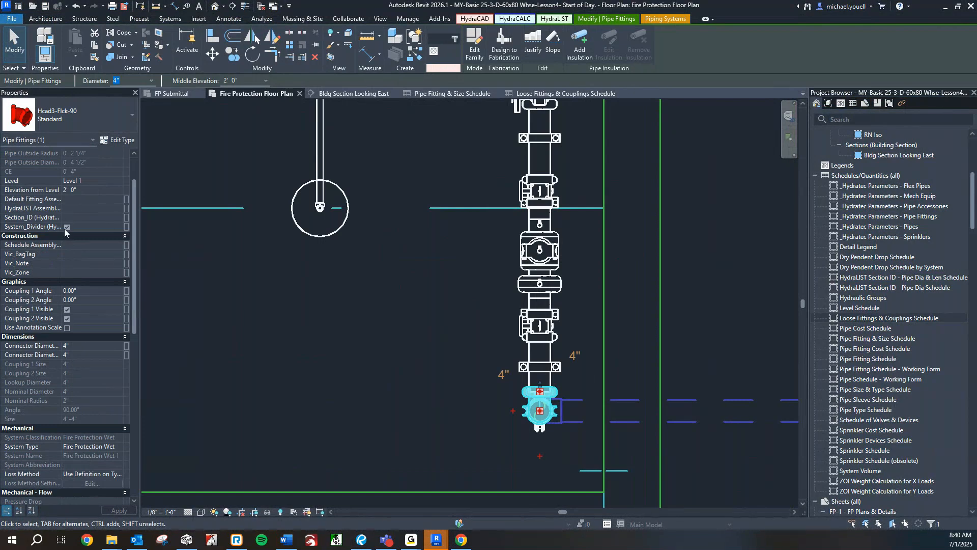
left_click(356, 352)
Select the entire connected piping system from the main above the riser to check its extent.
scroll(355, 364, "down", 2)
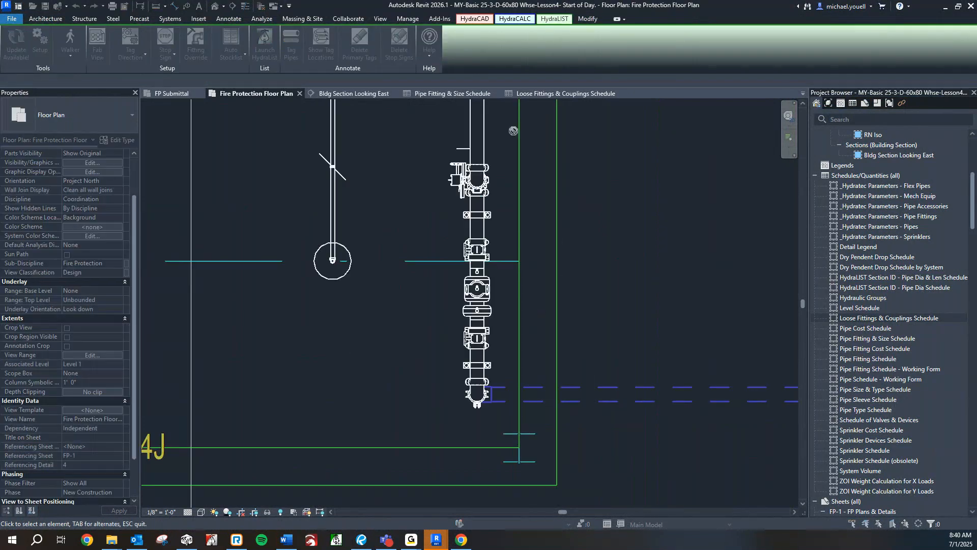
scroll(512, 129, "down", 1)
key("Tab")
key("Tab")
key("Tab")
left_click(484, 127)
scroll(374, 232, "down", 4)
scroll(305, 249, "down", 5)
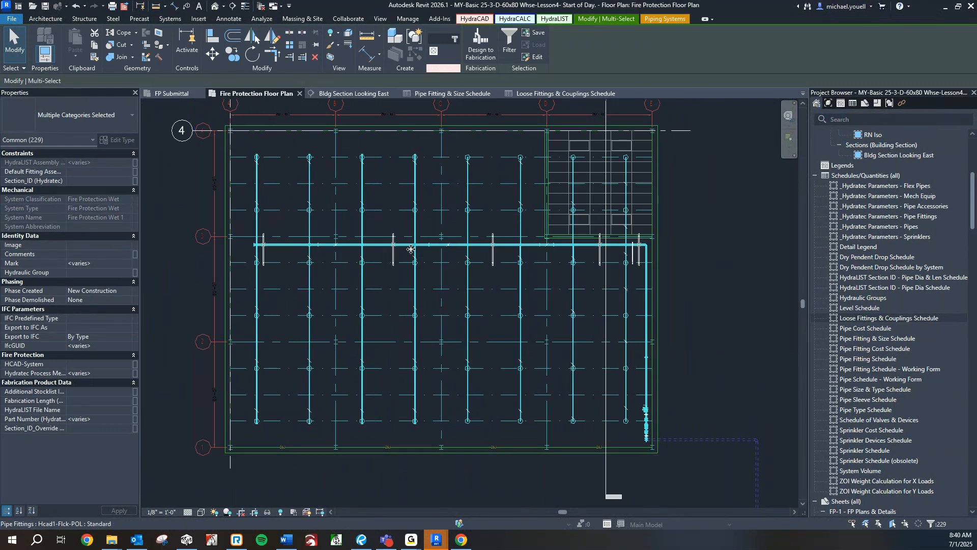
Select the 4" Hcad3-Vic-Coupling in the middle of the cross main and turn on its System_Divider parameter.
scroll(429, 245, "up", 2)
scroll(428, 245, "up", 3)
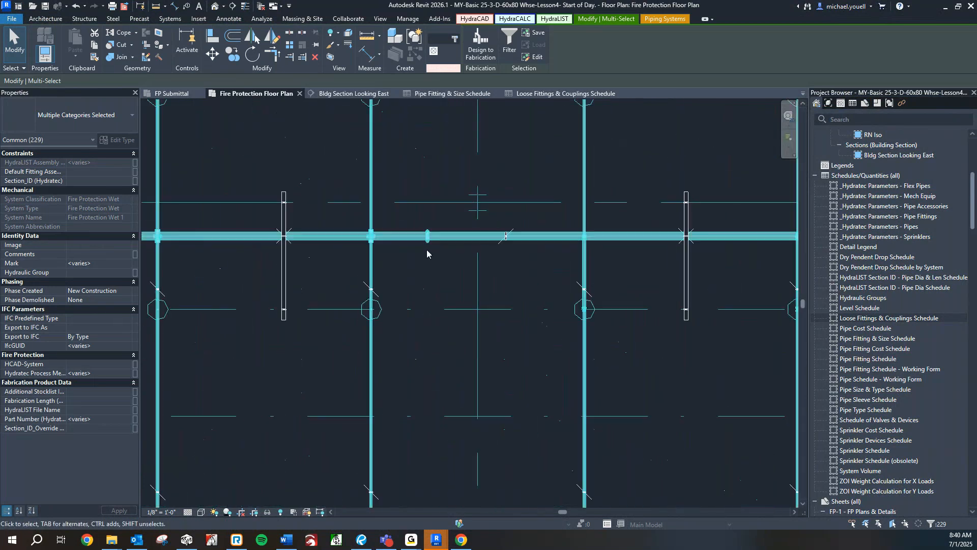
left_click(429, 245)
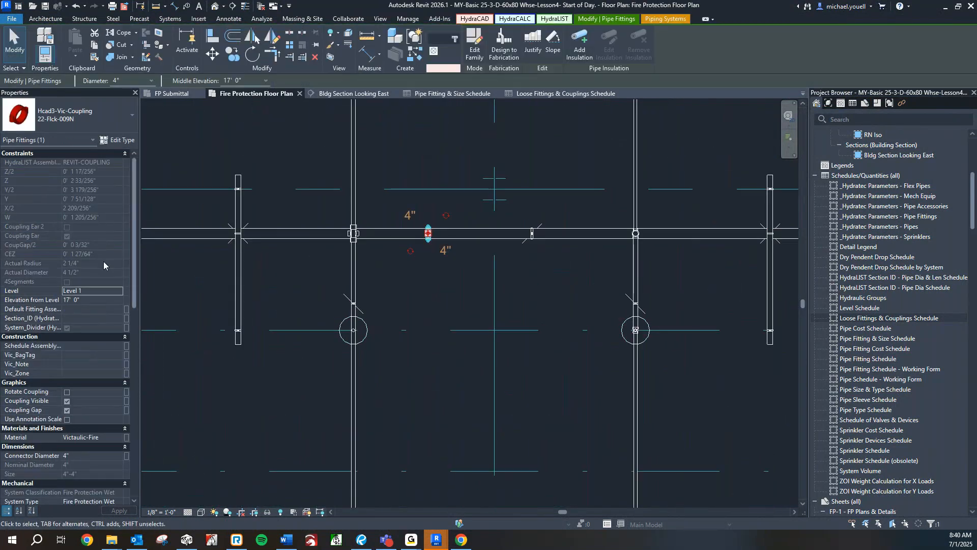
scroll(418, 242, "down", 2)
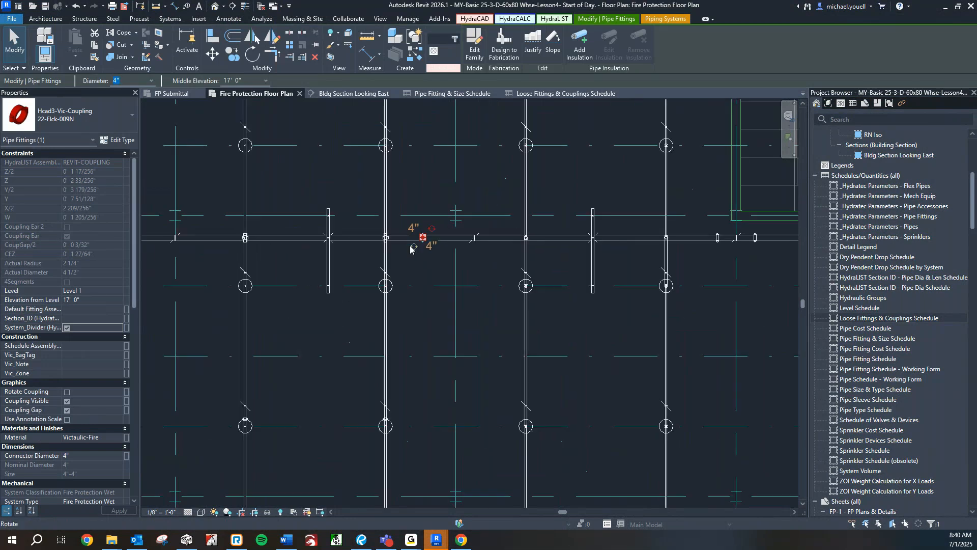
Select the connected piping on the far side of the divider coupling to test where the system is split.
left_click(404, 249)
left_click(402, 240)
key("Tab")
left_click(402, 240)
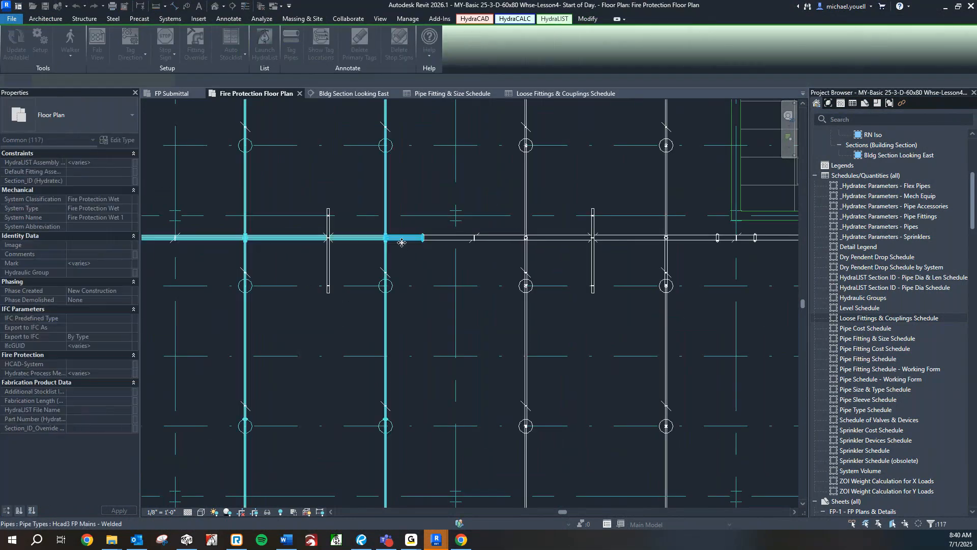
scroll(397, 247, "down", 4)
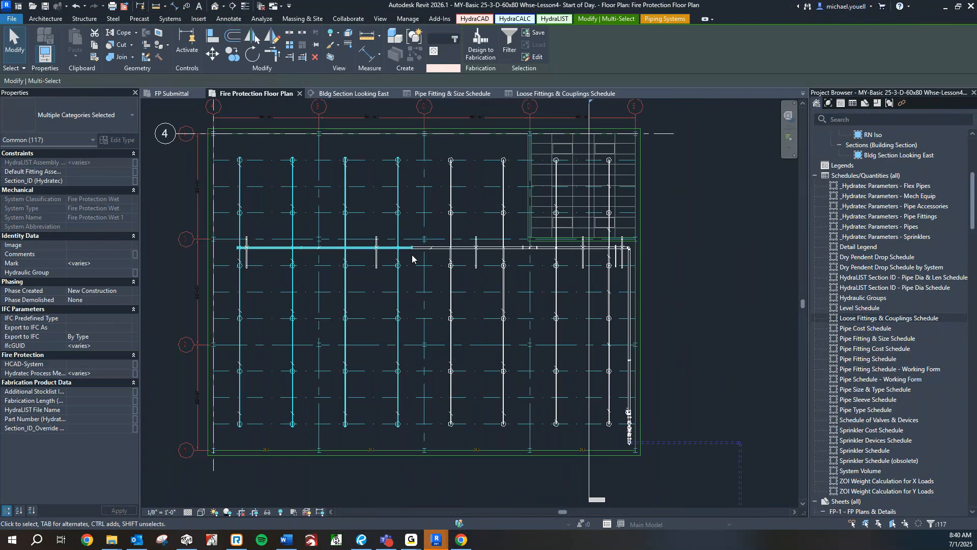
Turn off System_Divider on the cross main coupling and reselect the whole connected piping system.
key("Escape")
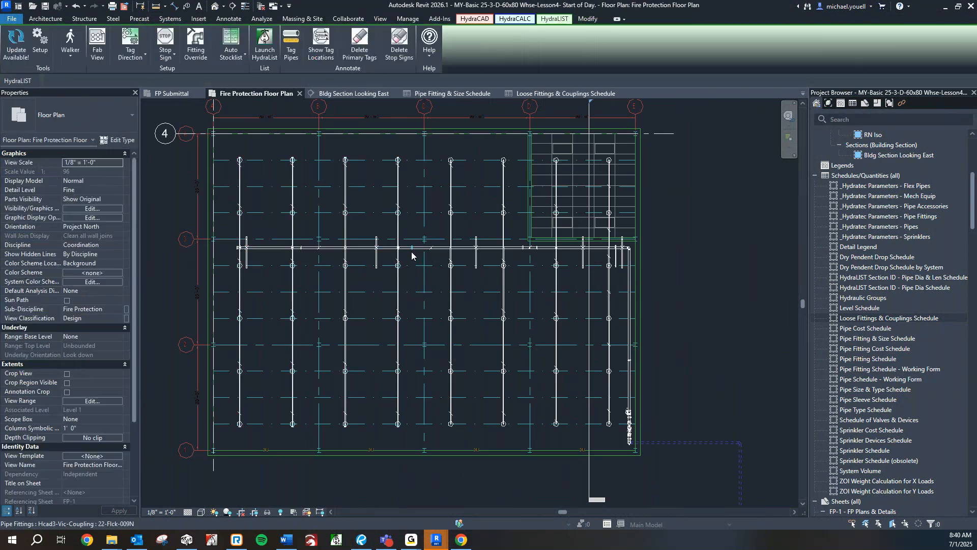
left_click(411, 247)
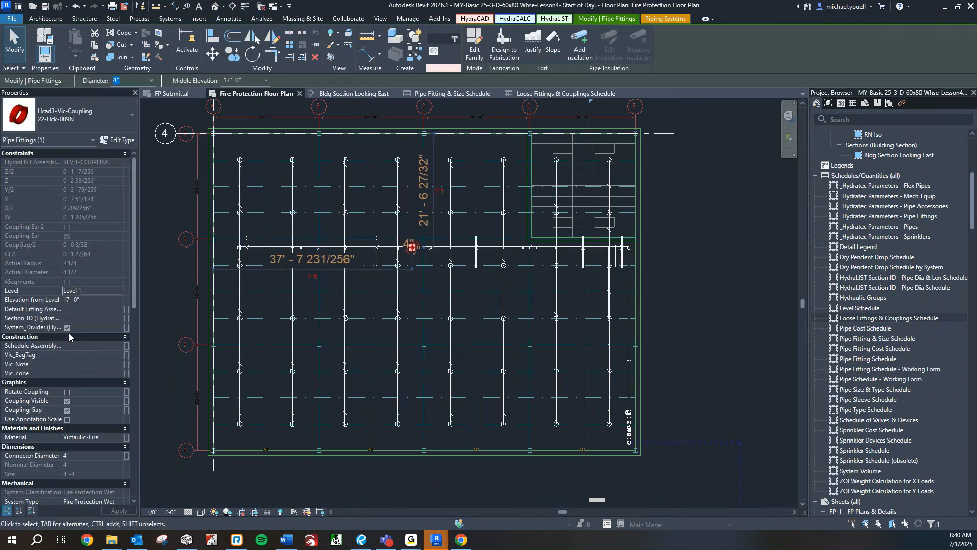
key("Escape")
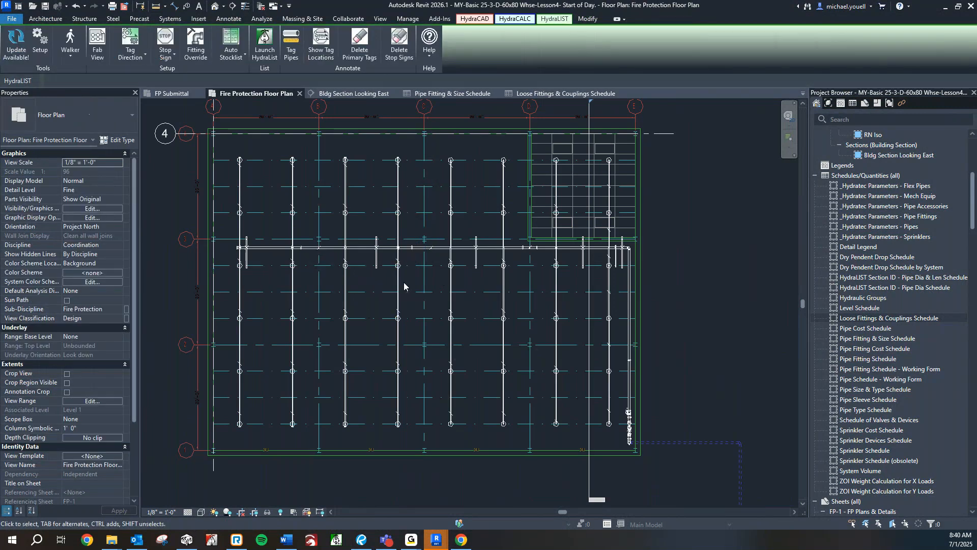
key("Tab")
left_click(407, 264)
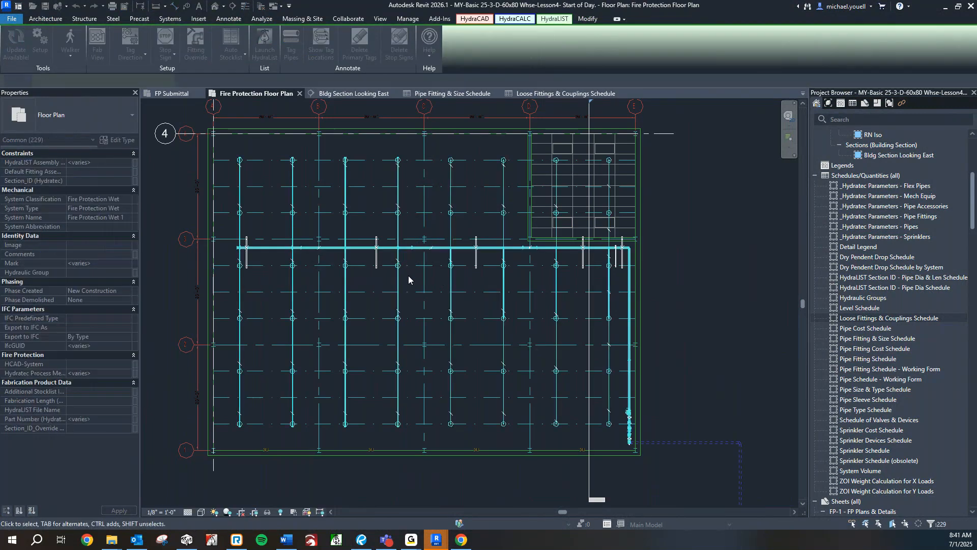
Switch to the Lesson 4 slides in Revu and advance to page 23.
left_click_drag(0, 6, 356, 0)
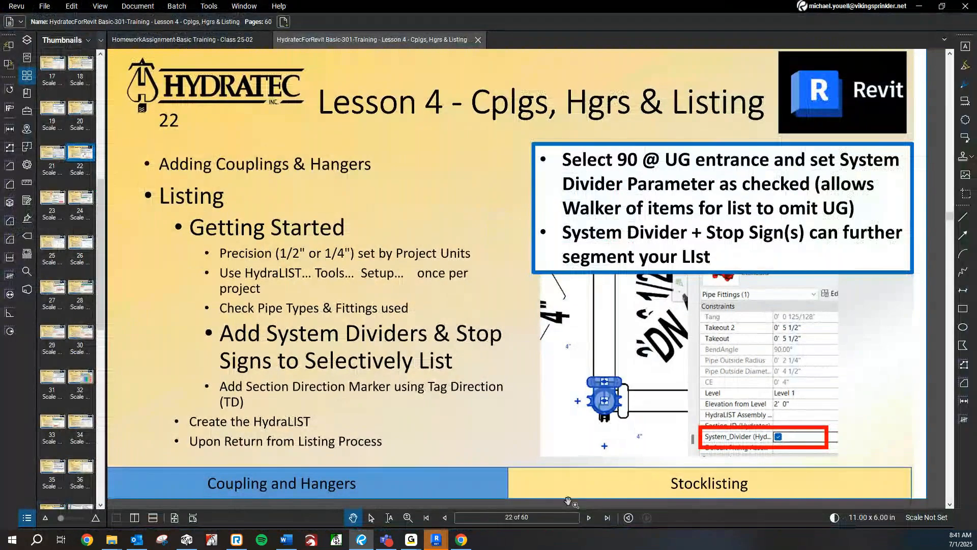
left_click(589, 518)
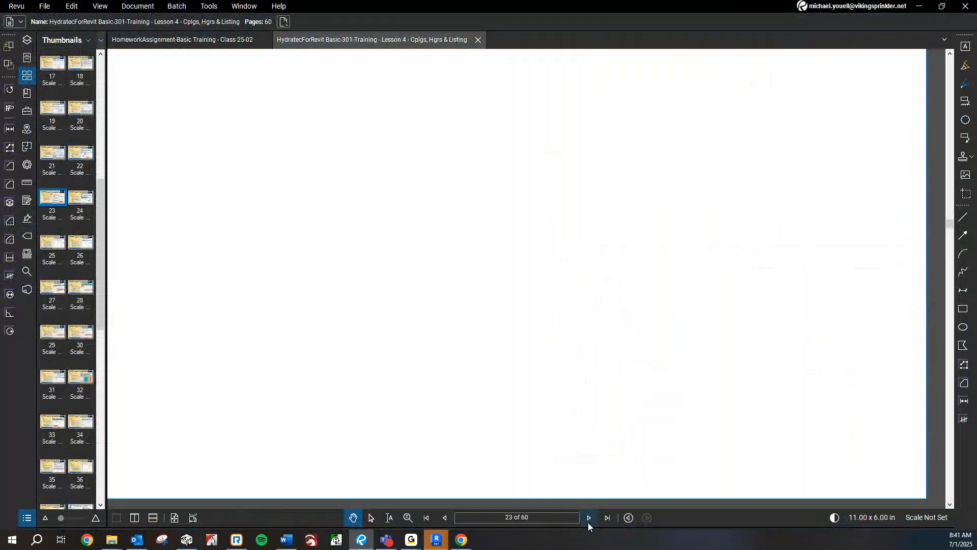
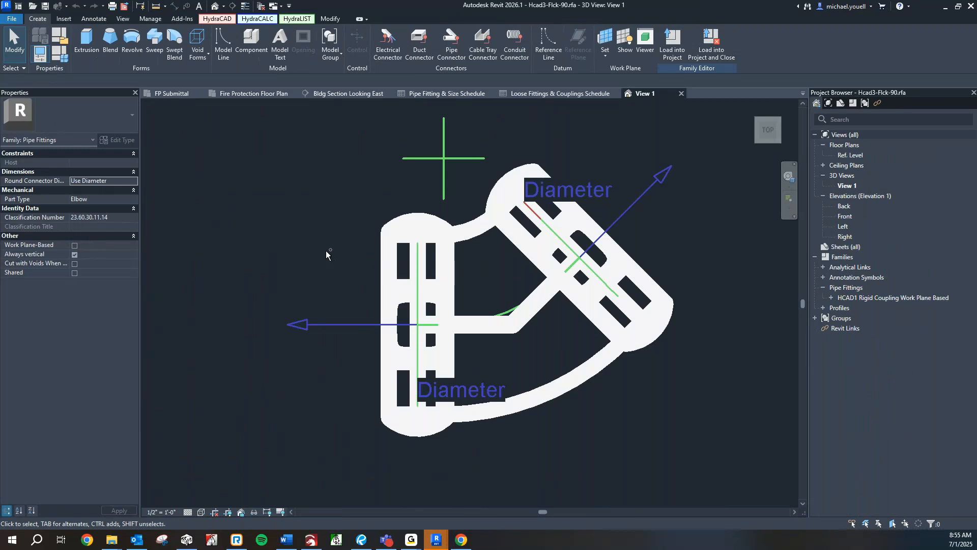
Close the Hcad3-Flck-90 family without saving its changes and return to the Fire Protection Floor Plan.
left_click(681, 93)
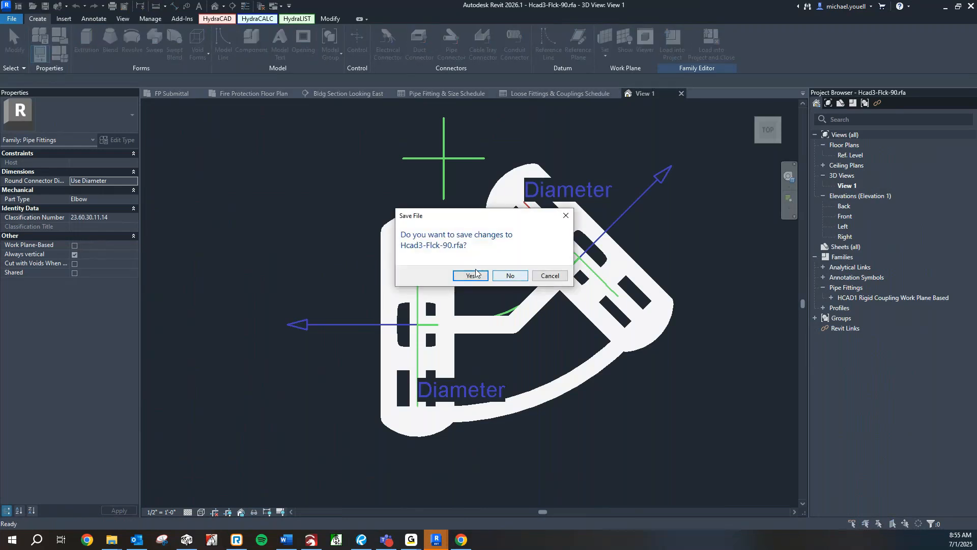
left_click(510, 276)
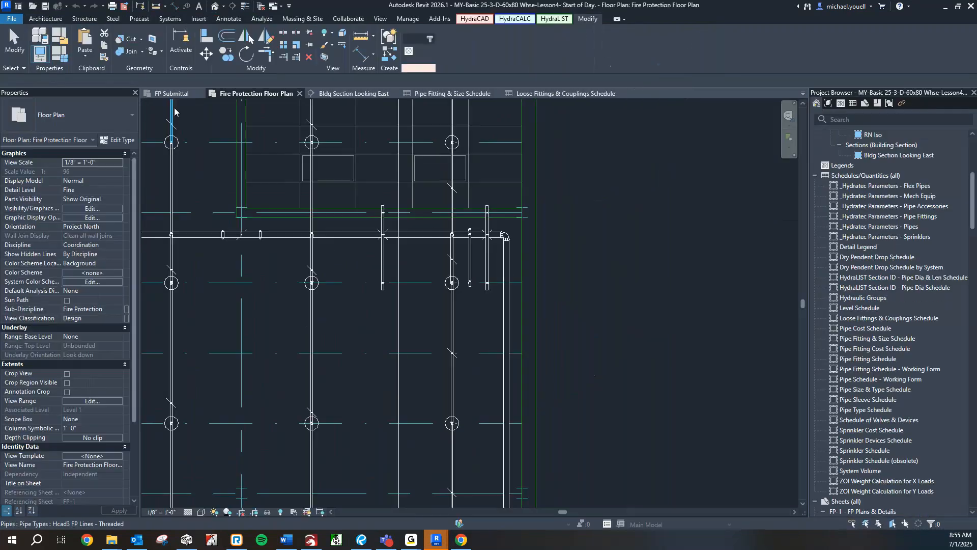
left_click(499, 239)
left_click(426, 258)
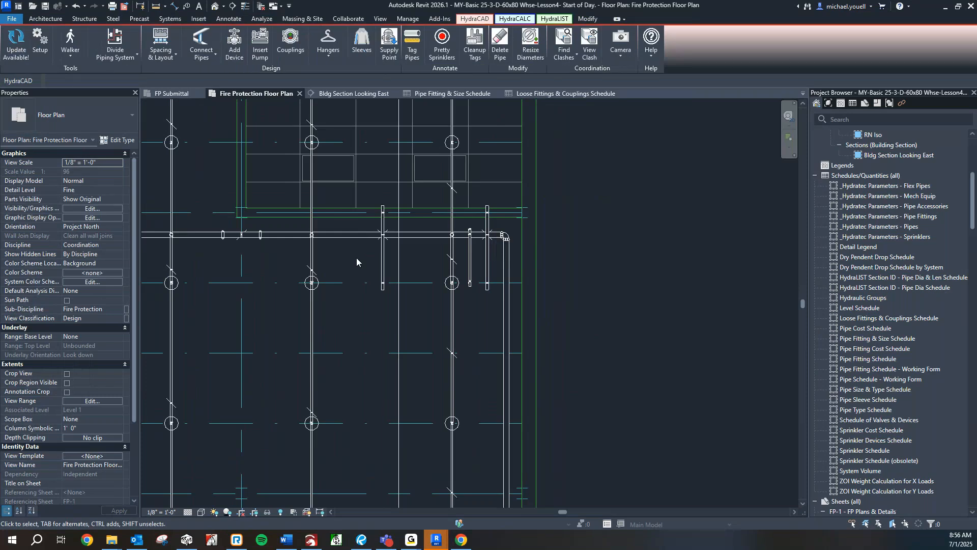
Select the entire connected piping system and start Auto Stocklist to open the Stocklisting Setup dialog.
key("Tab")
left_click(359, 241)
scroll(336, 290, "down", 3)
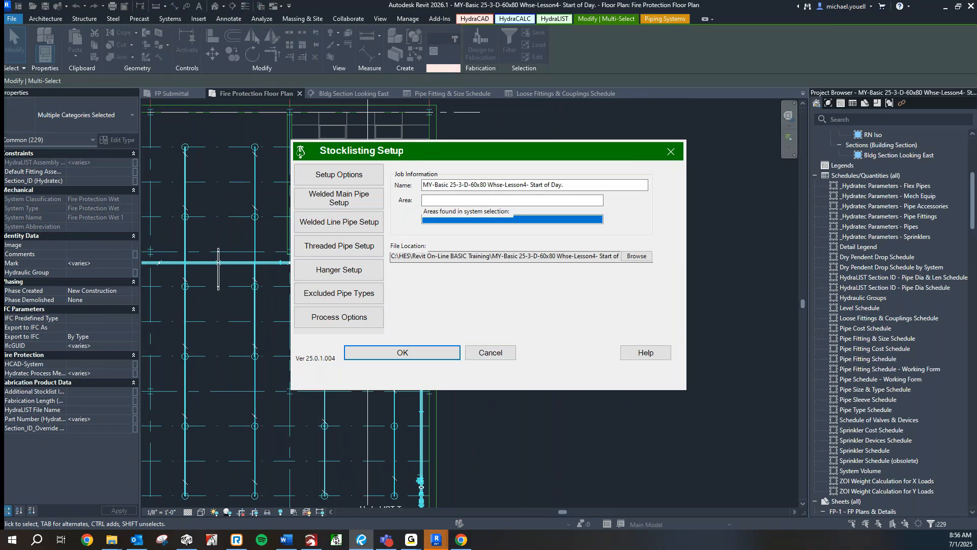
Consult the Lesson 4 slide on page 27 about Setup Options in Revu and return to the Stocklisting Setup dialog in Revit.
left_click_drag(0, 6, 356, 1)
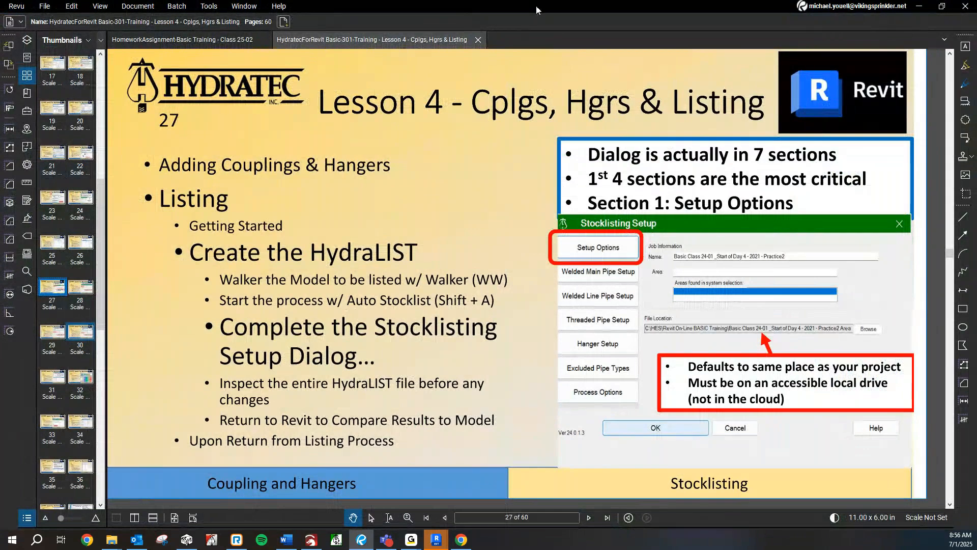
left_click_drag(536, 8, 0, 121)
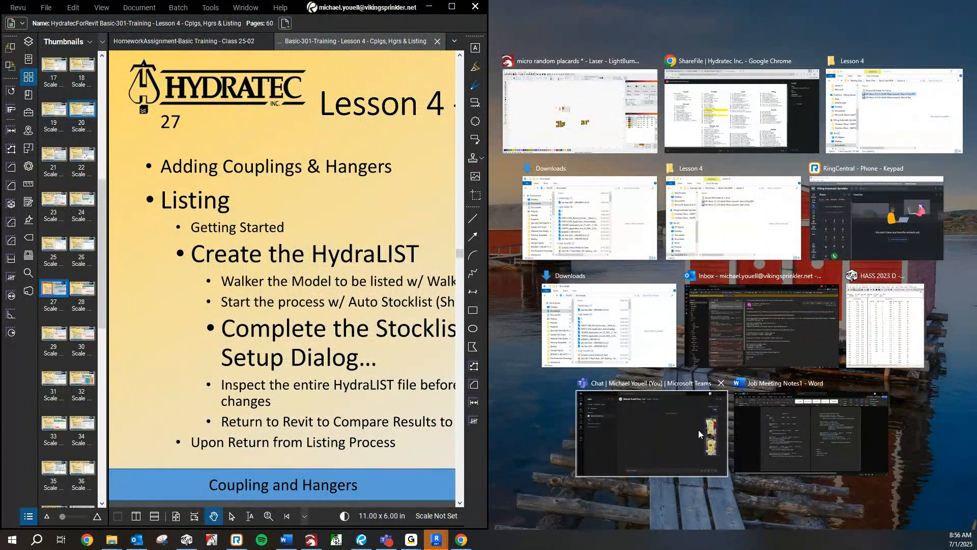
left_click(659, 37)
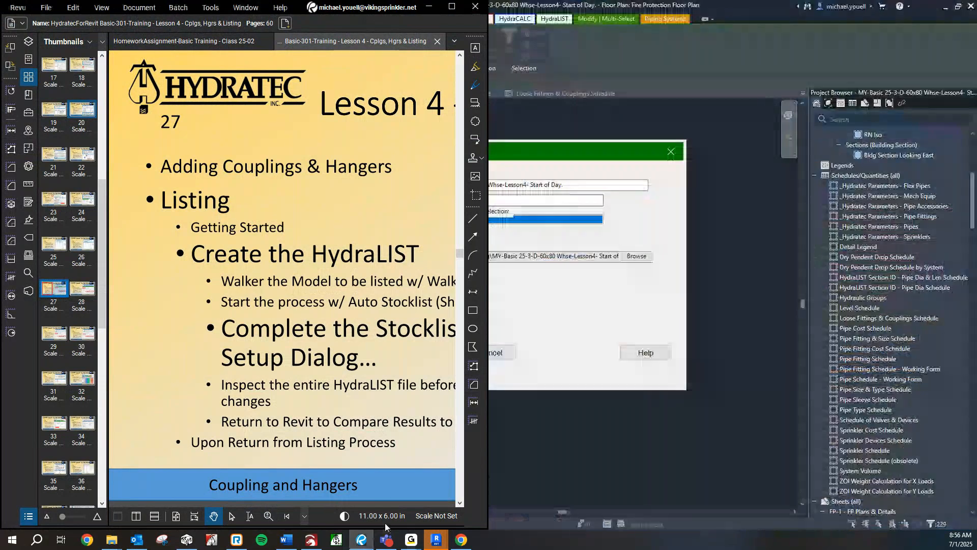
double_click(746, 7)
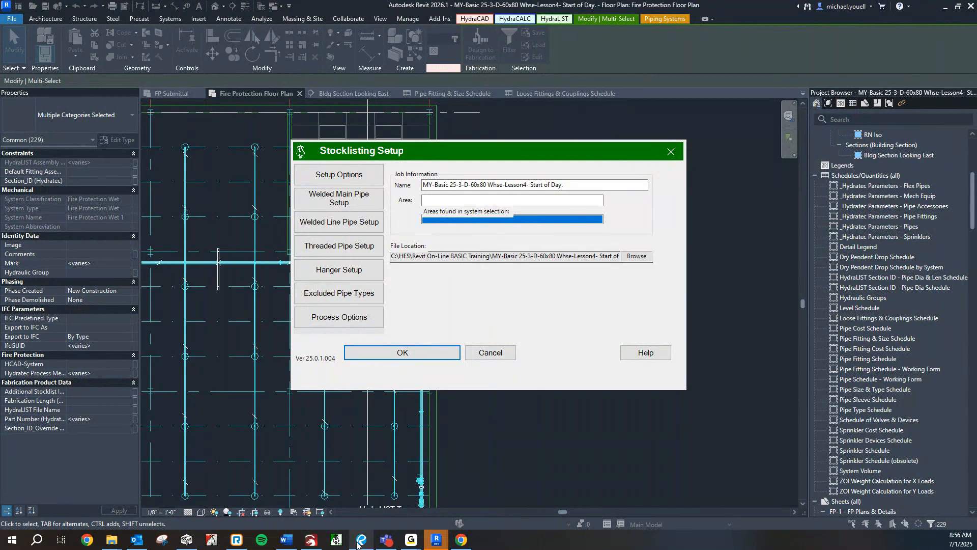
Switch to Revu to recheck the page 27 slide on completing the Stocklisting Setup dialog, and switch back to Revit.
mouse_move(357, 543)
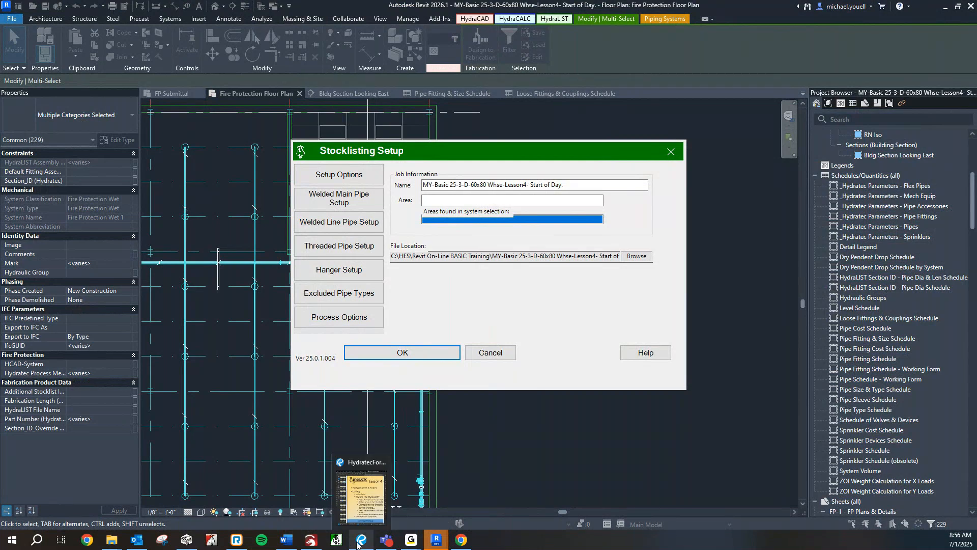
left_click(368, 492)
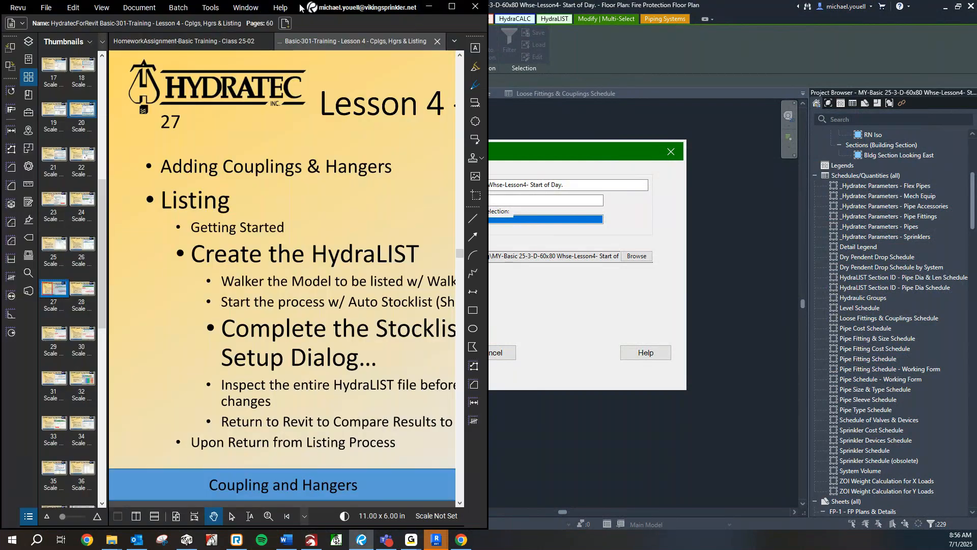
left_click(429, 6)
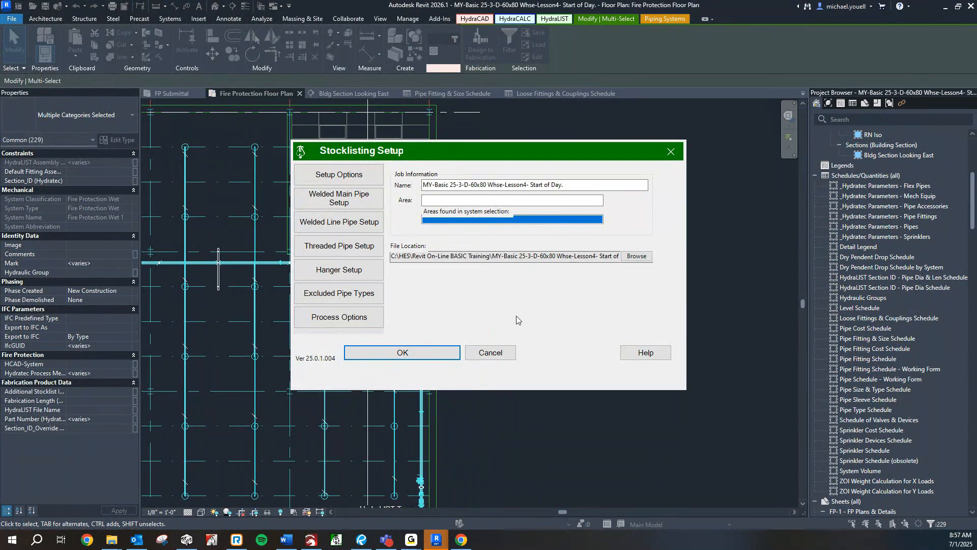
Enter SYSTEM 1 as the Area in the stocklisting job information.
left_click(378, 173)
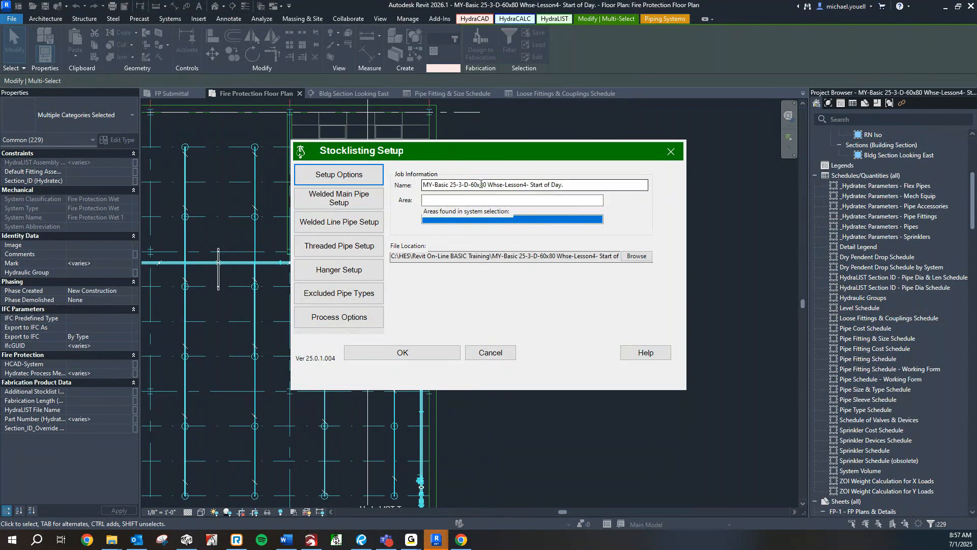
left_click(457, 201)
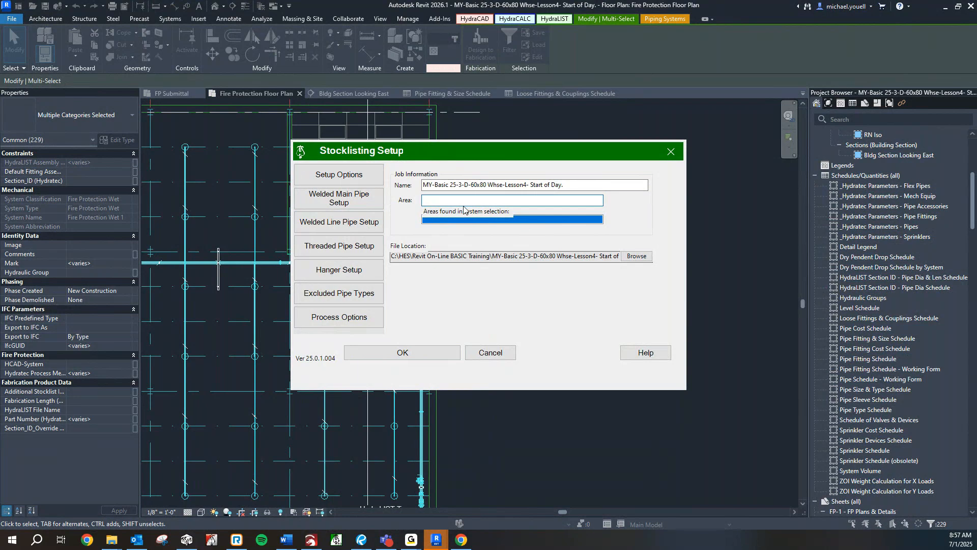
type("SYSTEM 1")
key("BackSpace")
key("BackSpace")
key("BackSpace")
key("BackSpace")
key("BackSpace")
key("BackSpace")
type("SYSTEM 1")
left_click(544, 220)
left_click(578, 203)
type("SYSTEM 1")
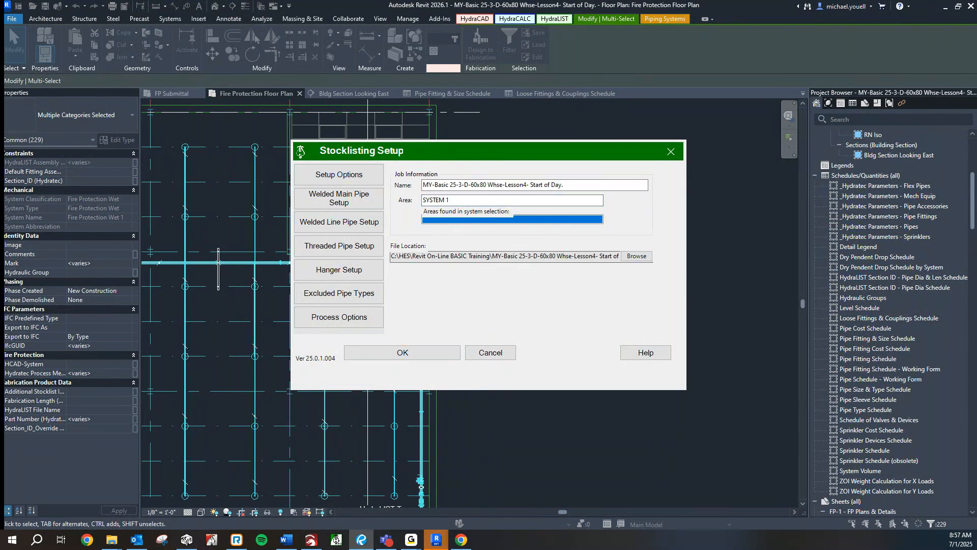
Review the Tag ID, HydraLIST pipe type choices and color choices in the Welded Main Pipe Setup.
left_click(338, 199)
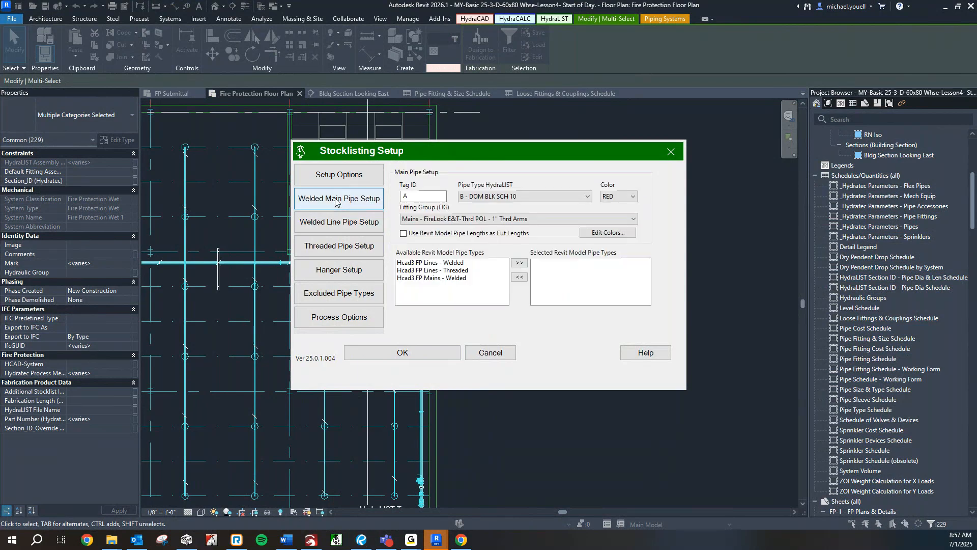
left_click(338, 181)
left_click(346, 201)
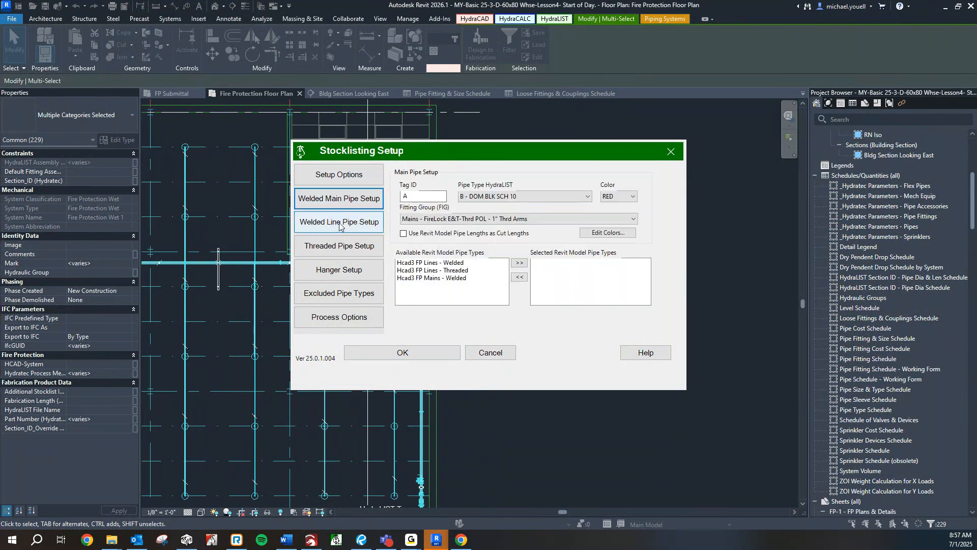
left_click(428, 197)
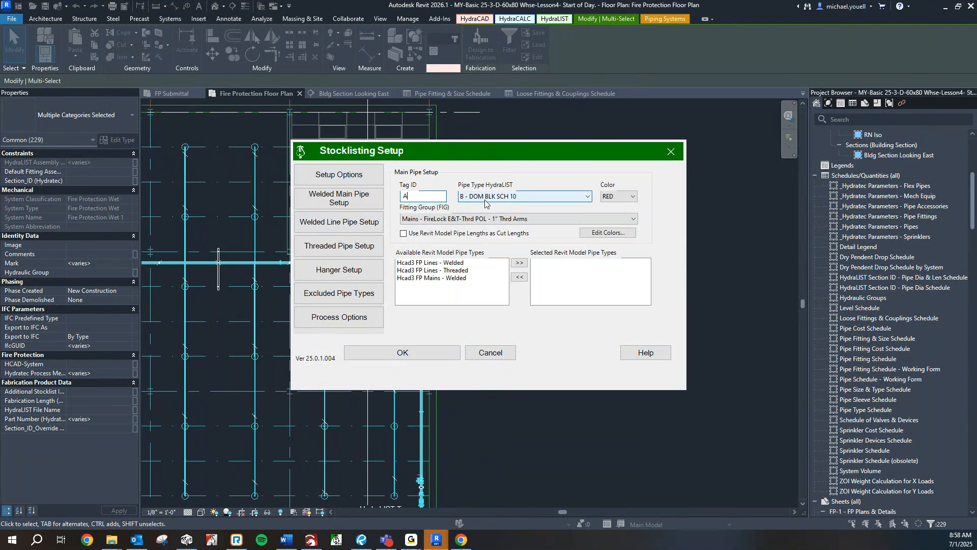
left_click(524, 200)
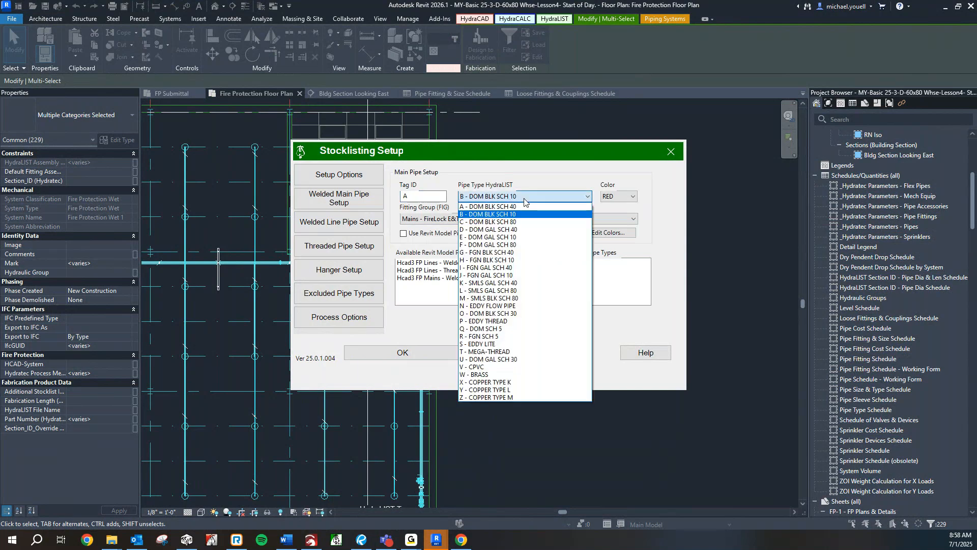
left_click(569, 173)
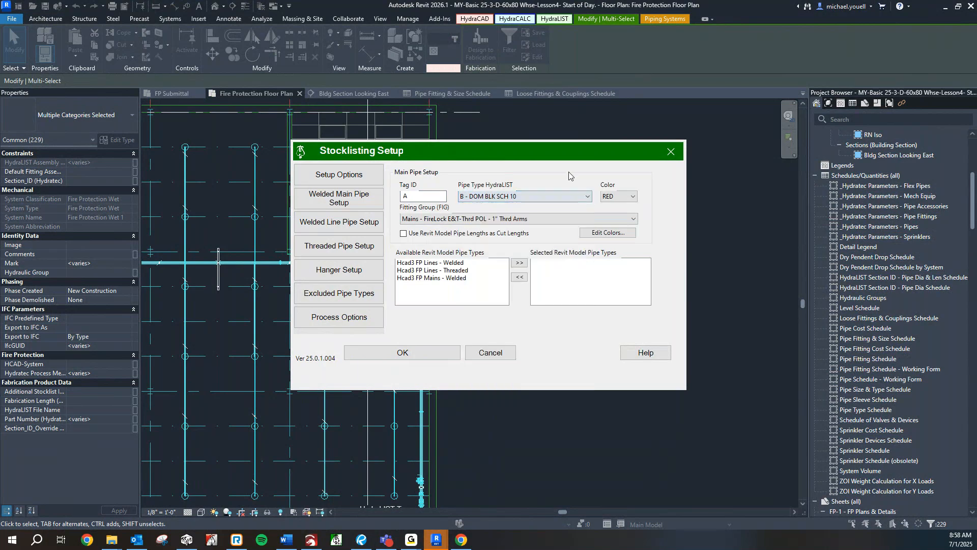
left_click(624, 198)
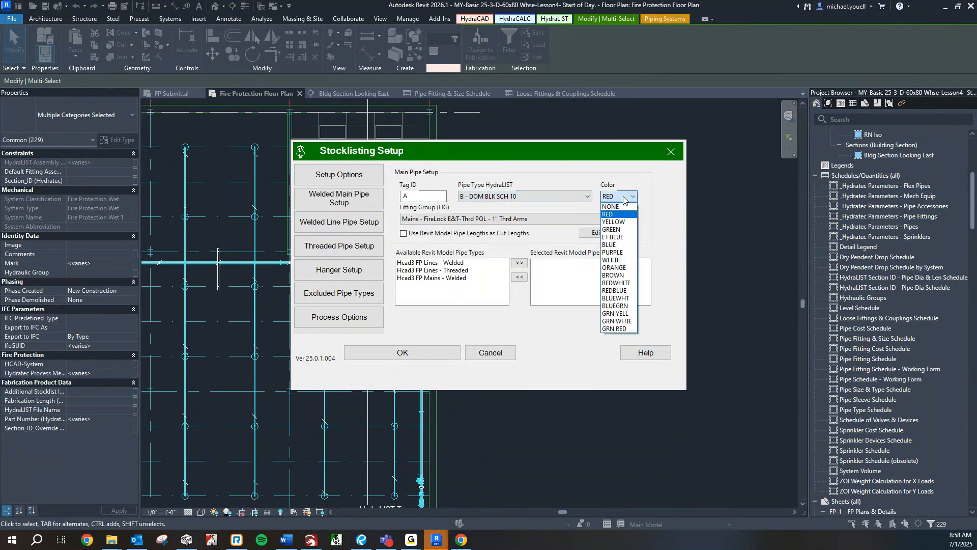
left_click(624, 198)
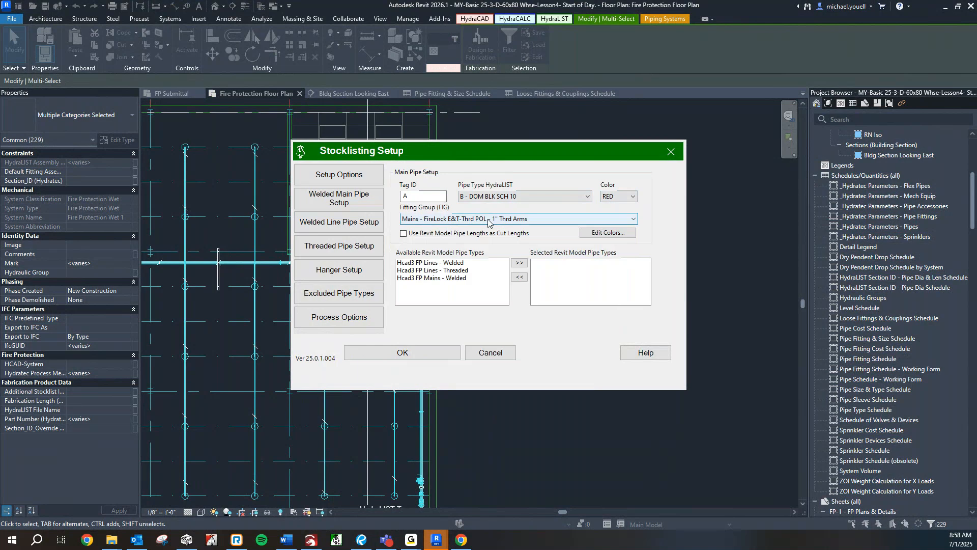
Examine the fitting groups available for the welded mains without changing the selected one.
left_click(553, 219)
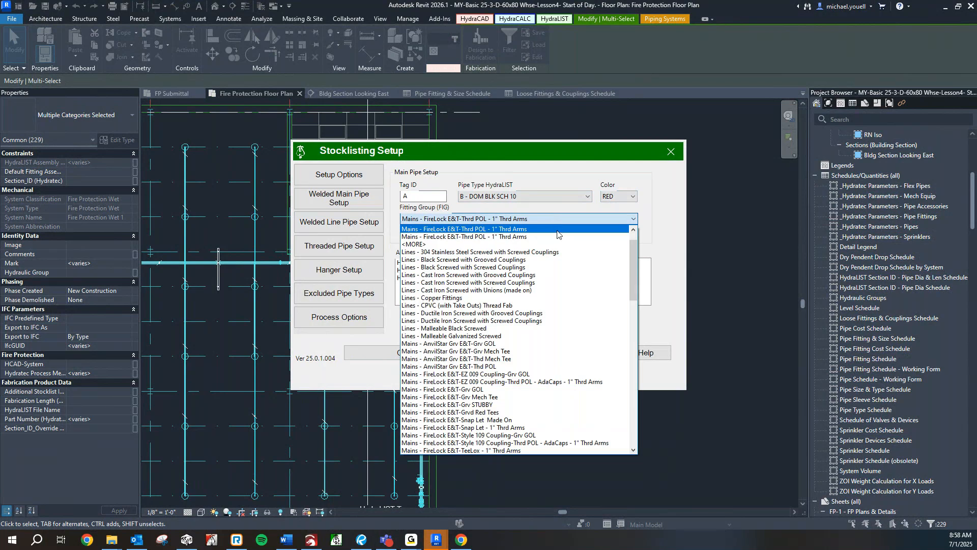
scroll(558, 232, "up", 1)
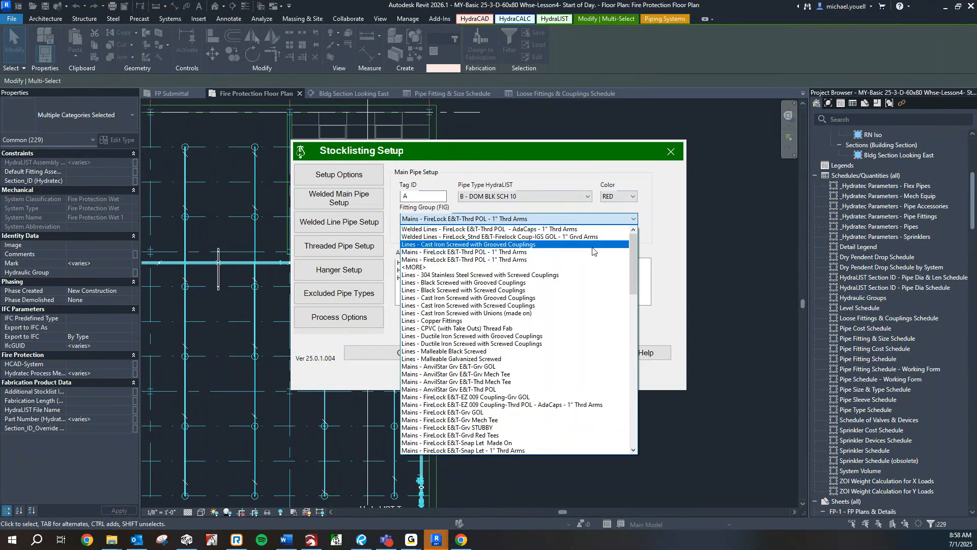
scroll(602, 247, "down", 5)
scroll(602, 248, "down", 3)
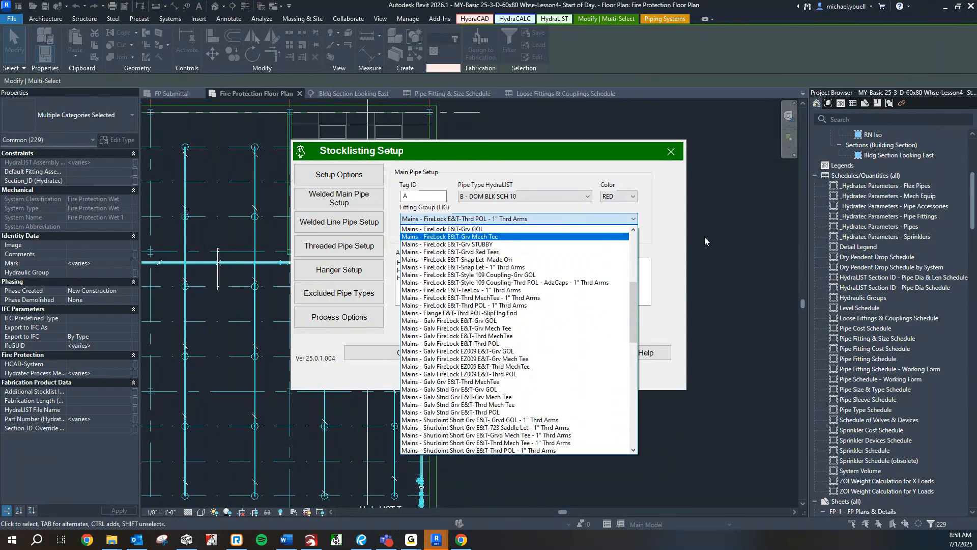
left_click(665, 222)
left_click(633, 219)
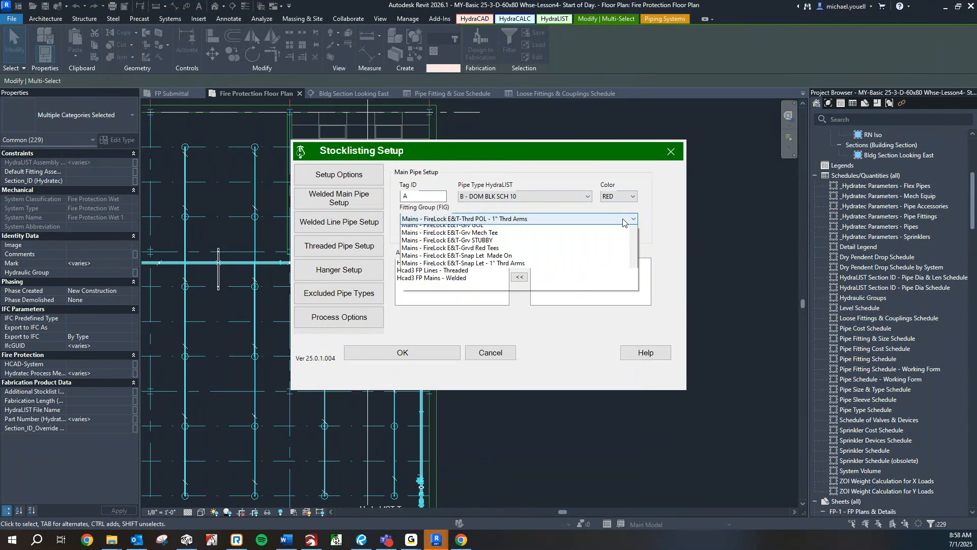
scroll(576, 255, "up", 1)
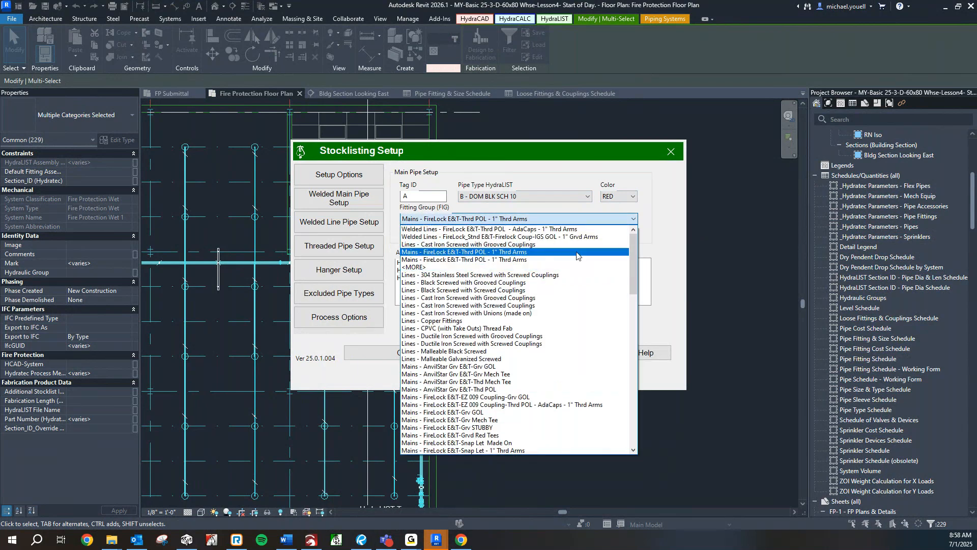
left_click(671, 231)
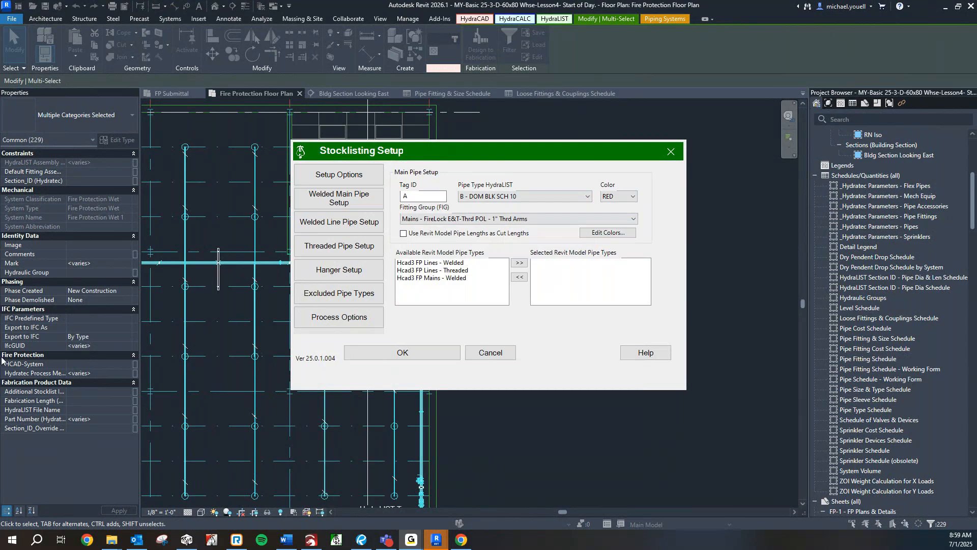
Use Revit model pipe lengths as cut lengths for the welded mains and assign the Hcad3 FP Mains - Welded pipe type.
left_click(405, 234)
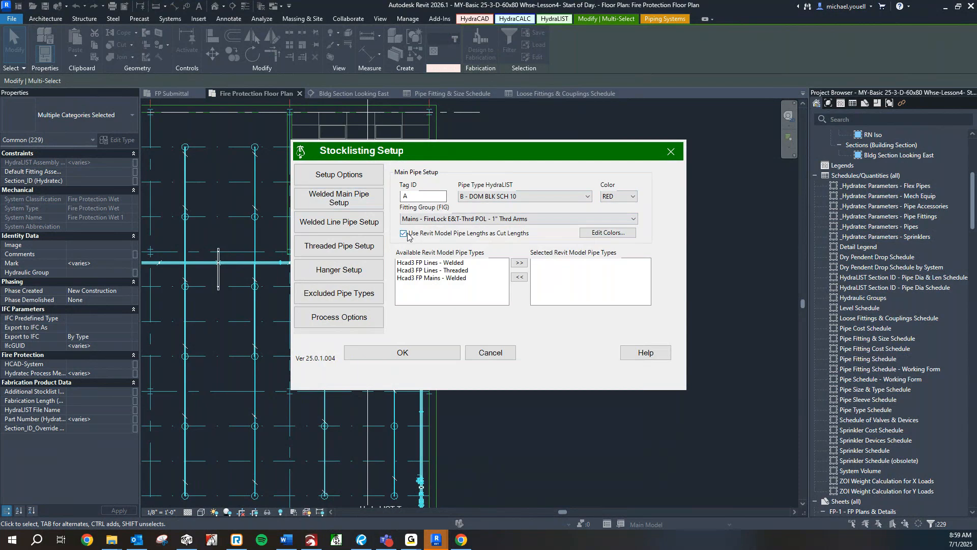
left_click(402, 232)
left_click(403, 231)
left_click(448, 277)
left_click(520, 264)
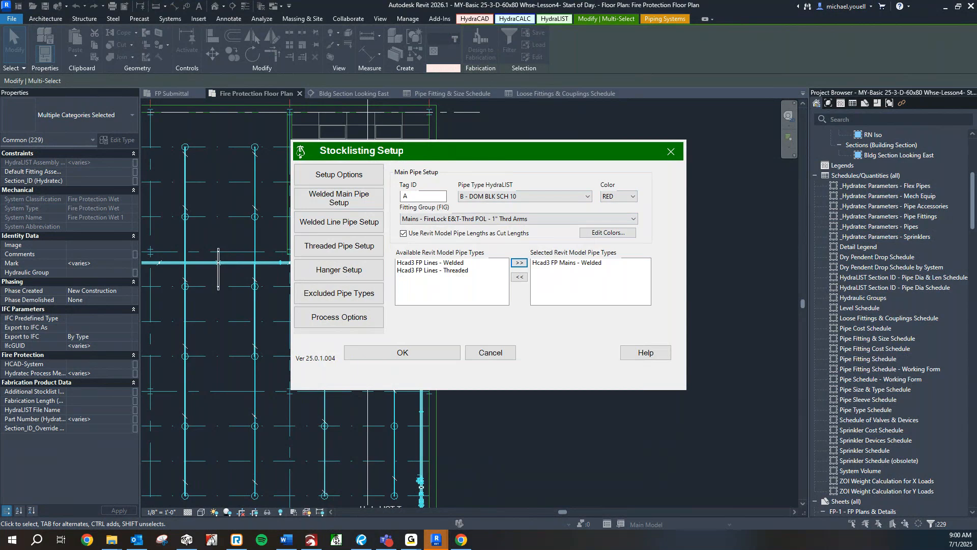
Set the Tag ID in the Welded Line Pipe Setup to W1.
left_click(330, 219)
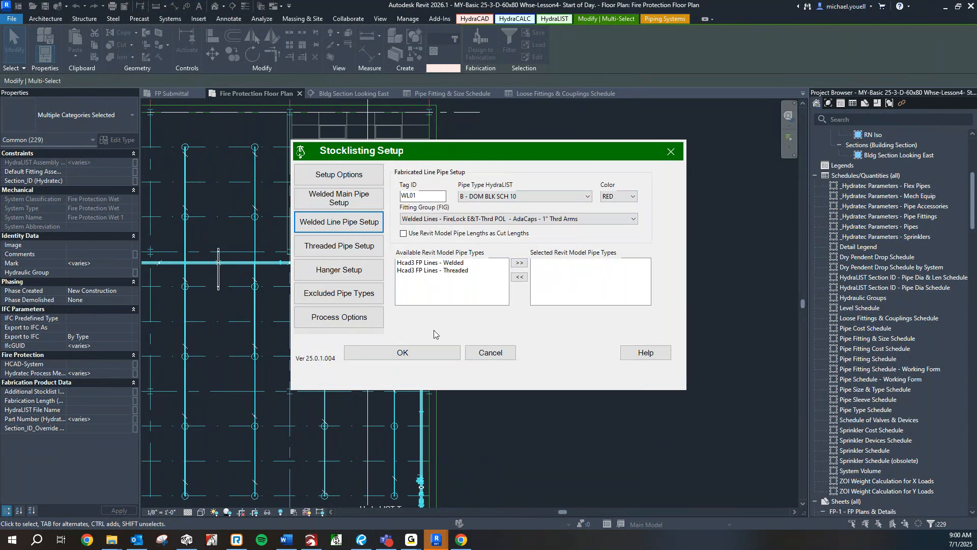
left_click(426, 196)
key("BackSpace")
key("BackSpace")
key("BackSpace")
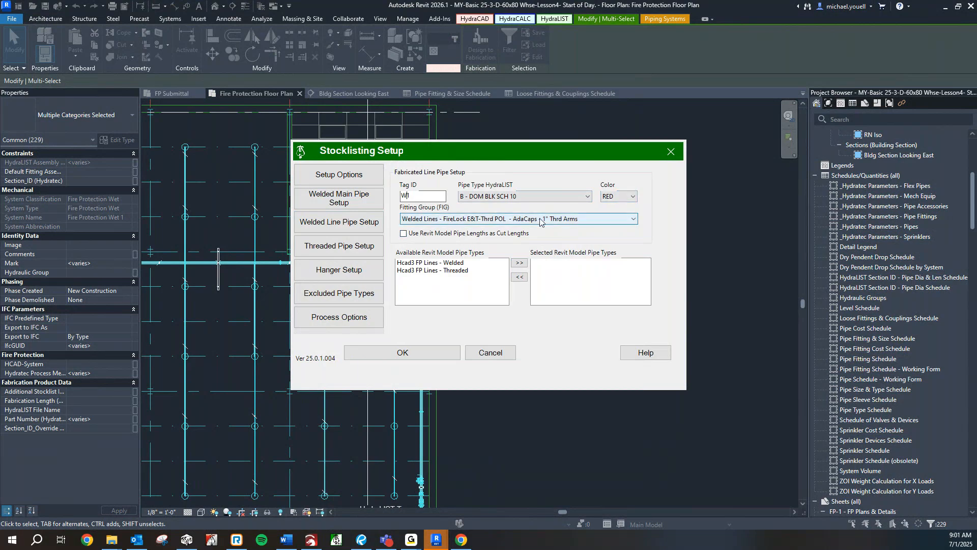
Use Revit model pipe lengths as cut lengths for the welded lines and assign the Hcad3 FP Lines - Welded pipe type.
left_click(493, 234)
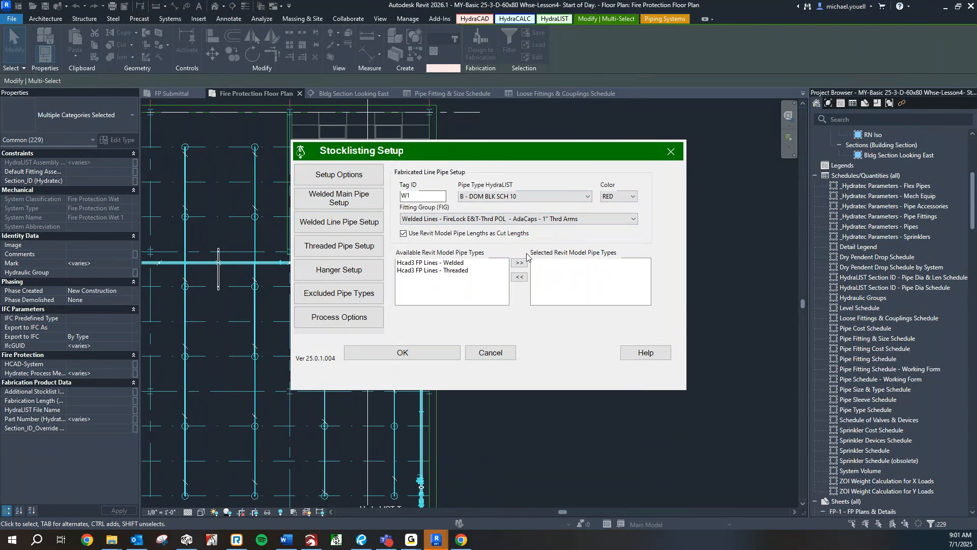
left_click(453, 263)
left_click(519, 263)
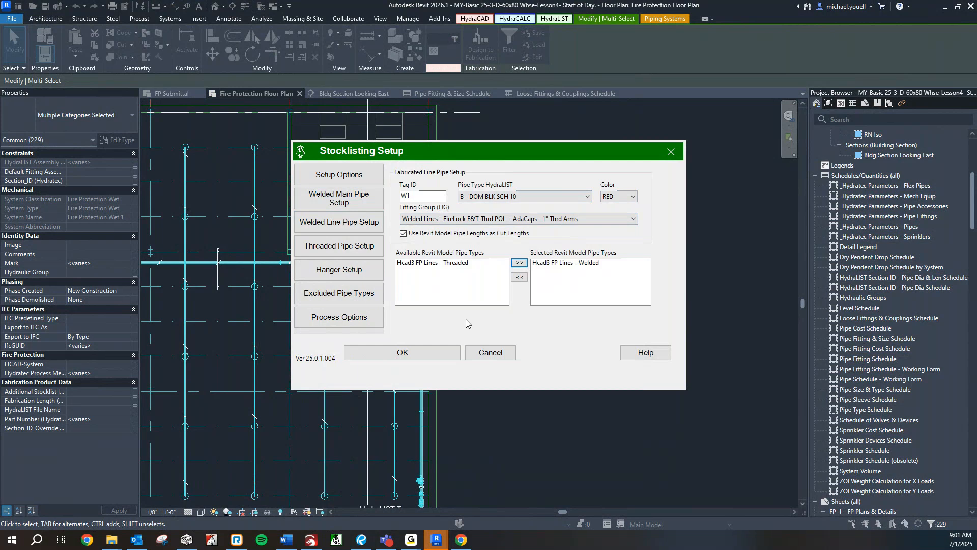
In the Threaded Pipe Setup, use Revit model pipe lengths as cut lengths and assign the Hcad3 FP Lines - Threaded pipe type.
left_click(339, 246)
left_click(422, 196)
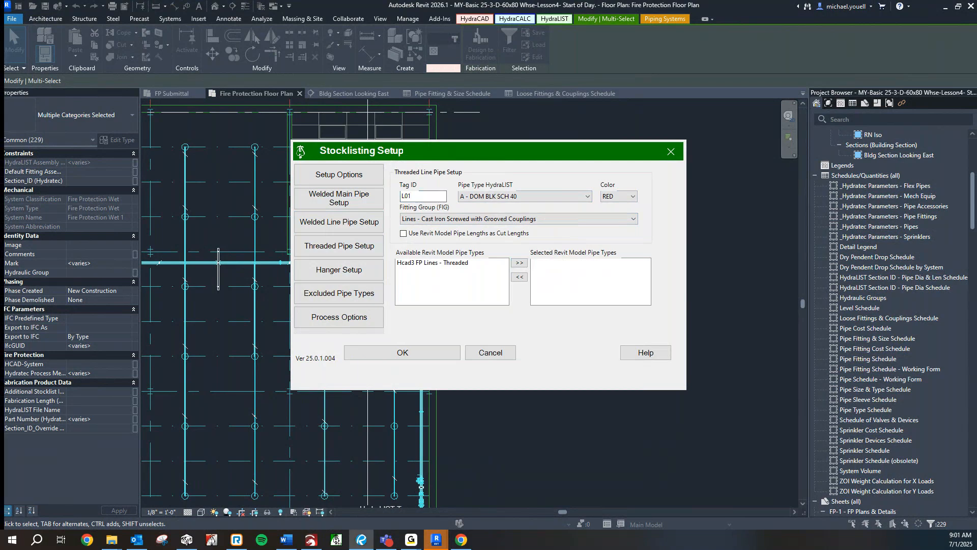
left_click(550, 199)
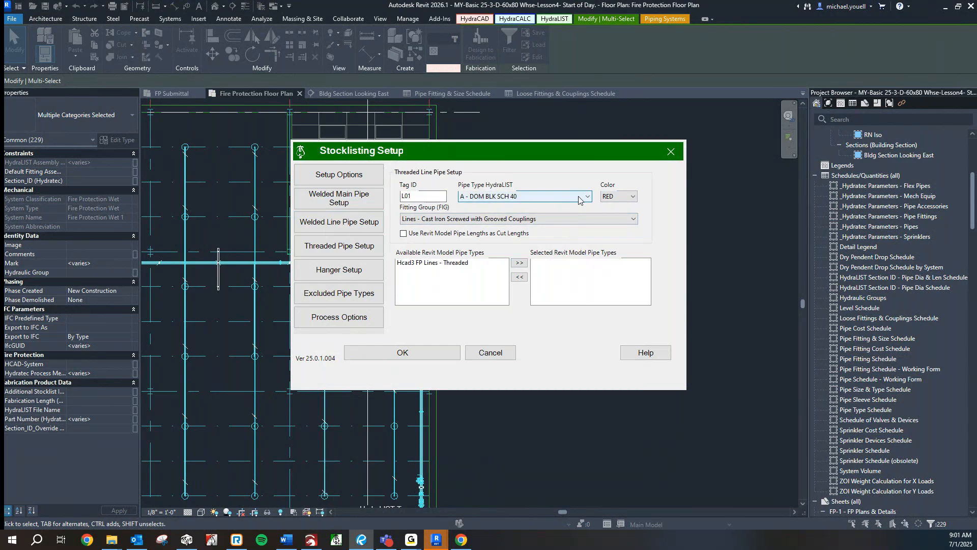
left_click(472, 234)
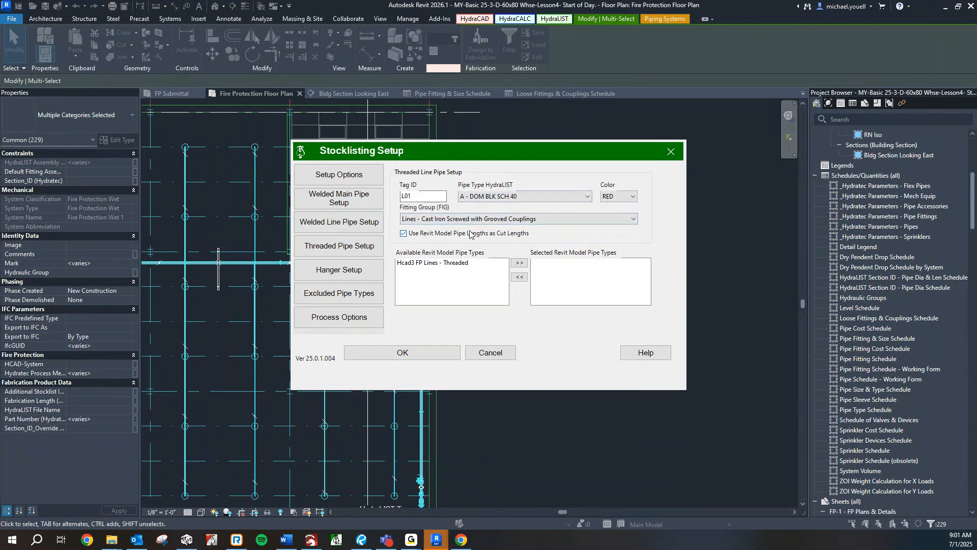
left_click(460, 263)
left_click(519, 263)
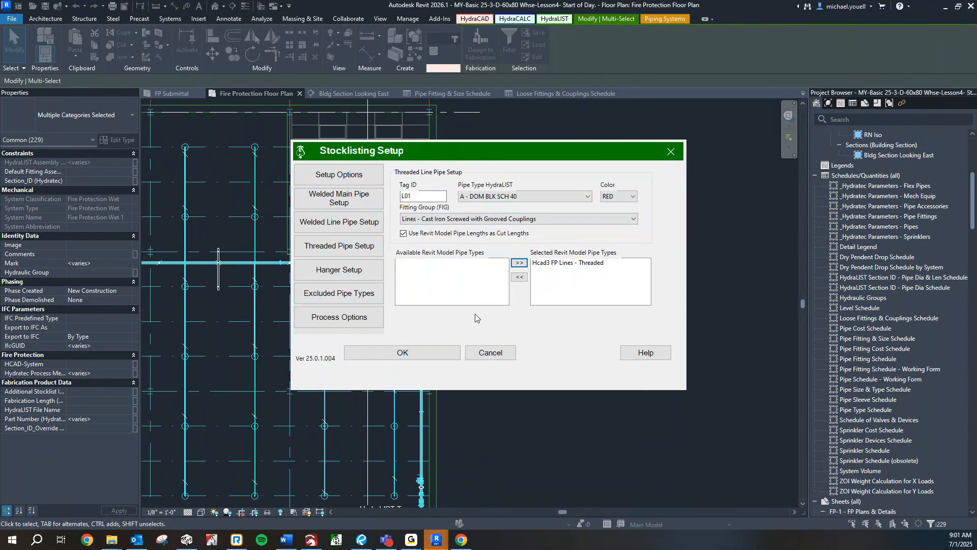
Set the hanger length format to Feet and Inches and review the Excluded Pipe Types.
left_click(339, 270)
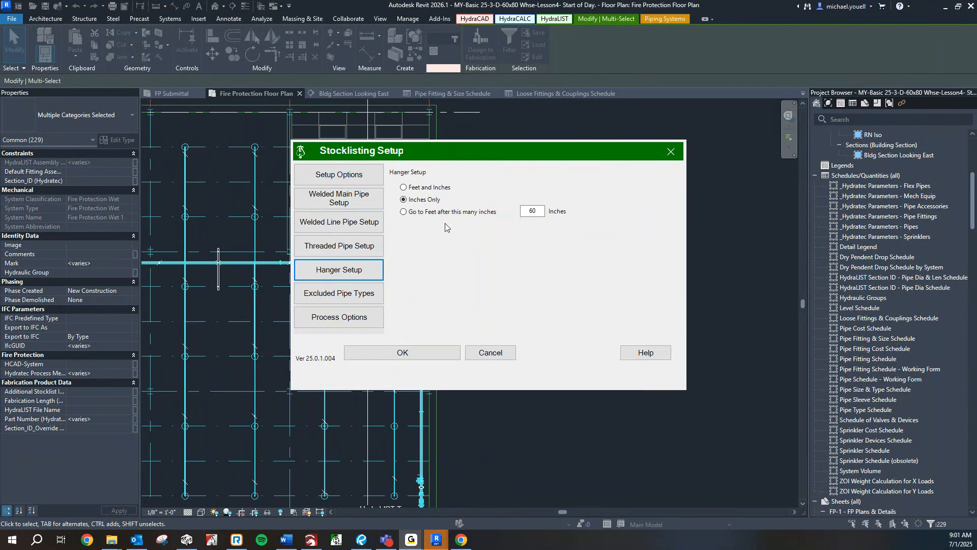
left_click(425, 186)
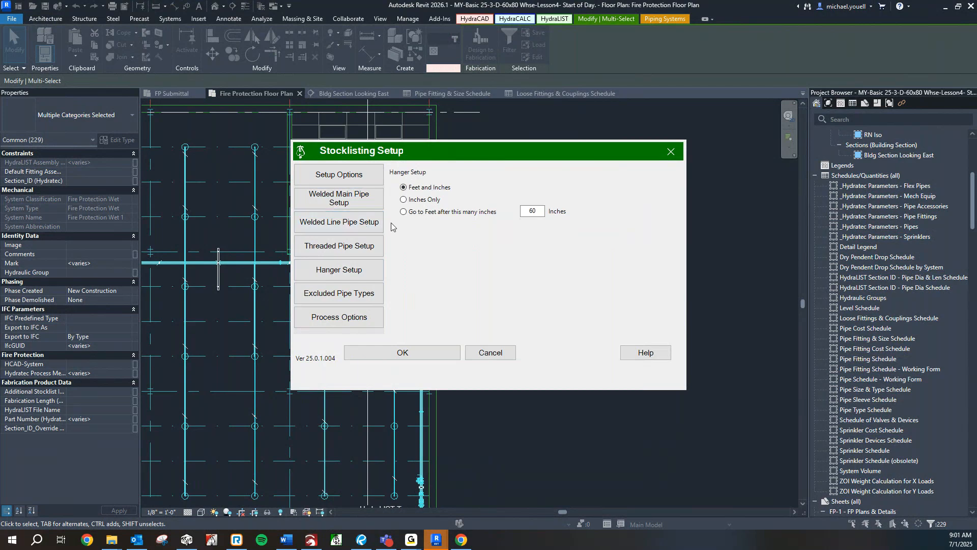
left_click(362, 297)
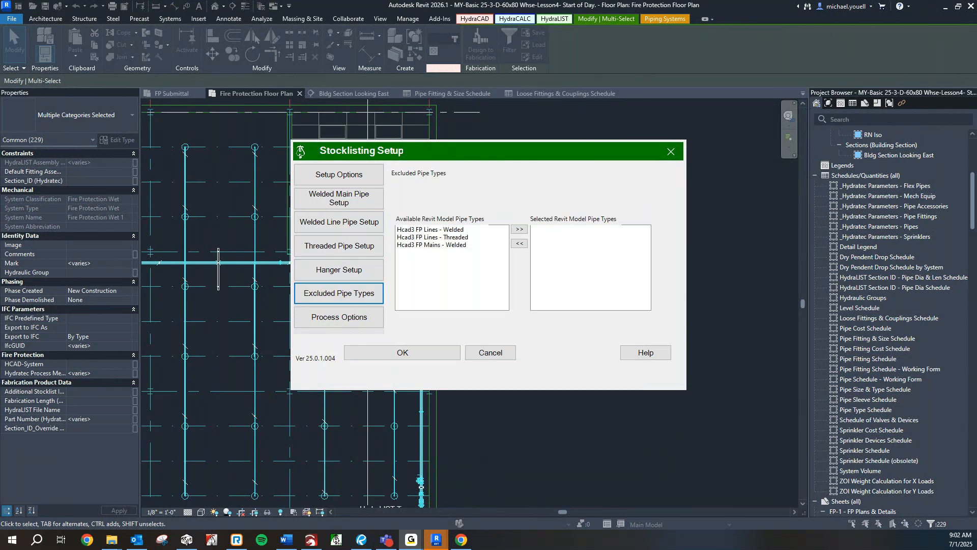
In the Process Options, add the GRPOLtoGOL.Wzrd wizard and enable applying HydraLIST wizards.
left_click(365, 321)
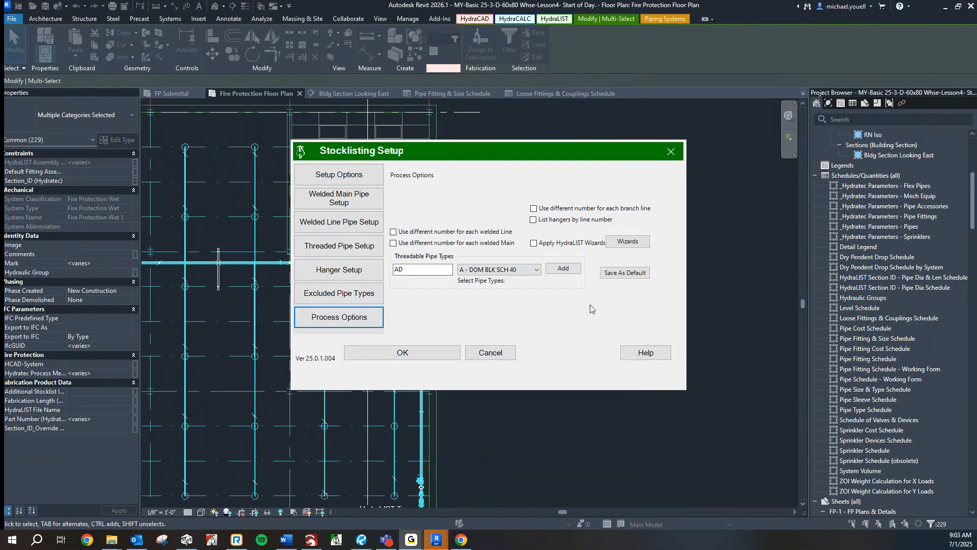
left_click(627, 241)
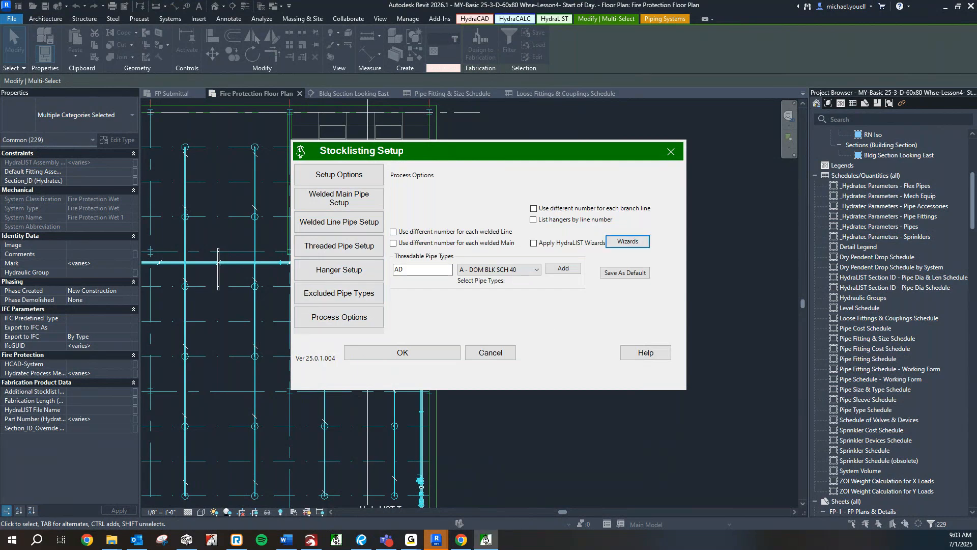
left_click_drag(345, 47, 264, 136)
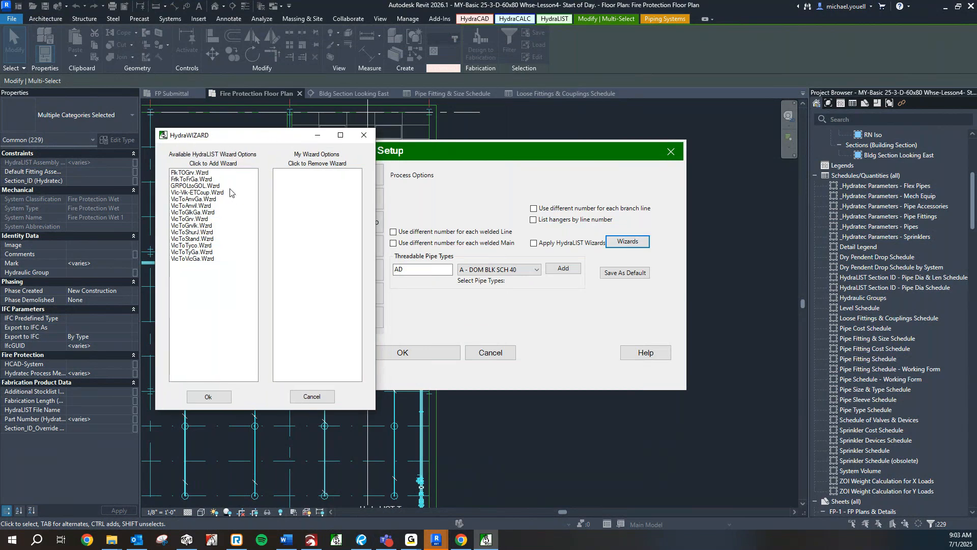
left_click(189, 186)
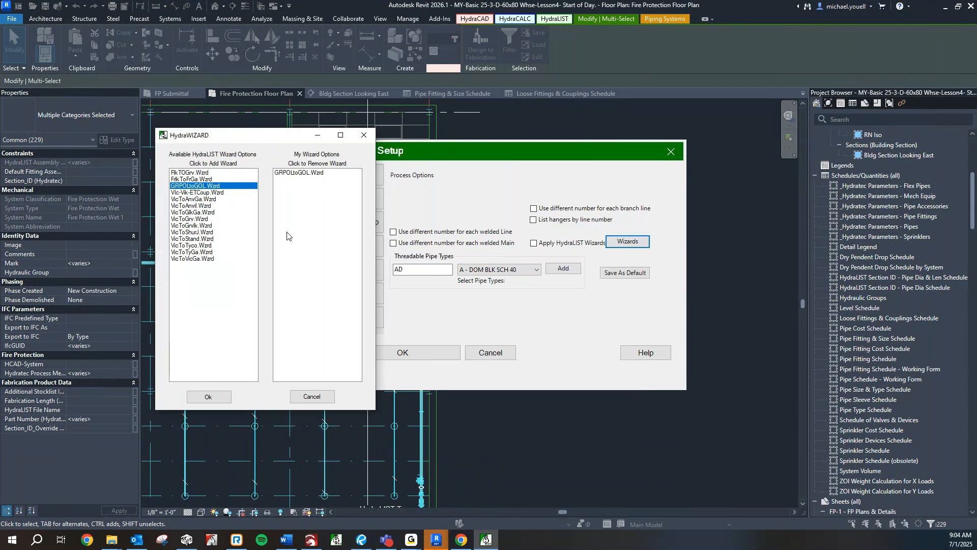
left_click(222, 401)
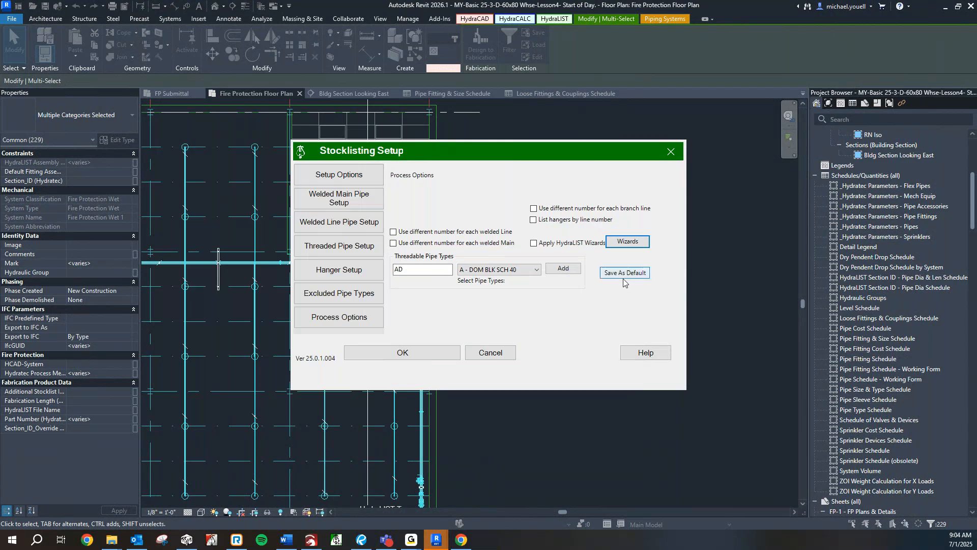
left_click(569, 243)
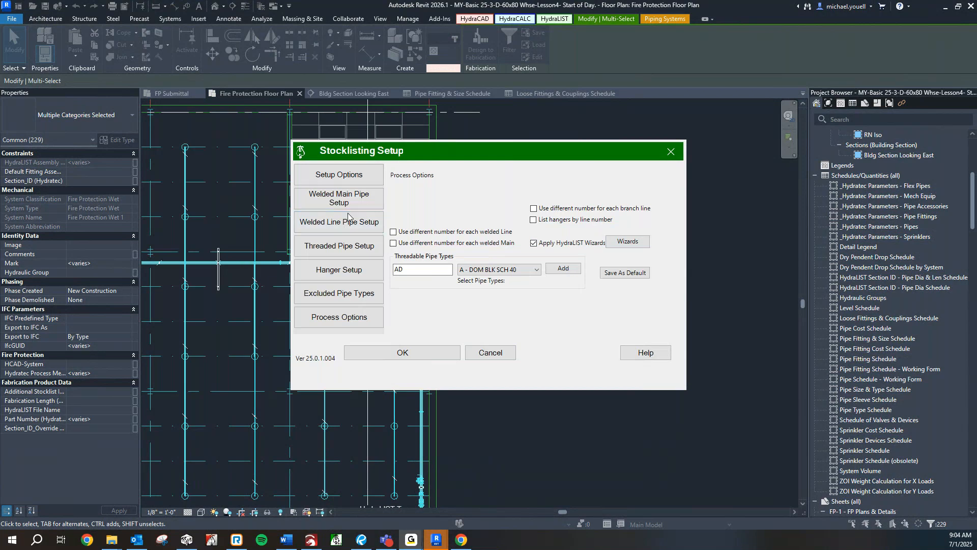
Recheck the welded main, welded line and threaded pipe setups, and accept the Stocklisting Setup to generate the stocklist.
left_click(339, 198)
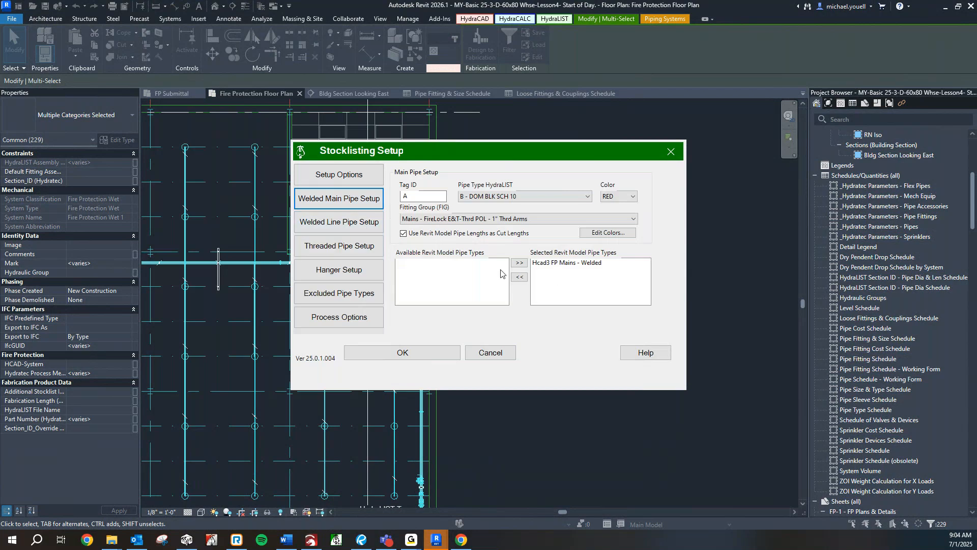
left_click(351, 227)
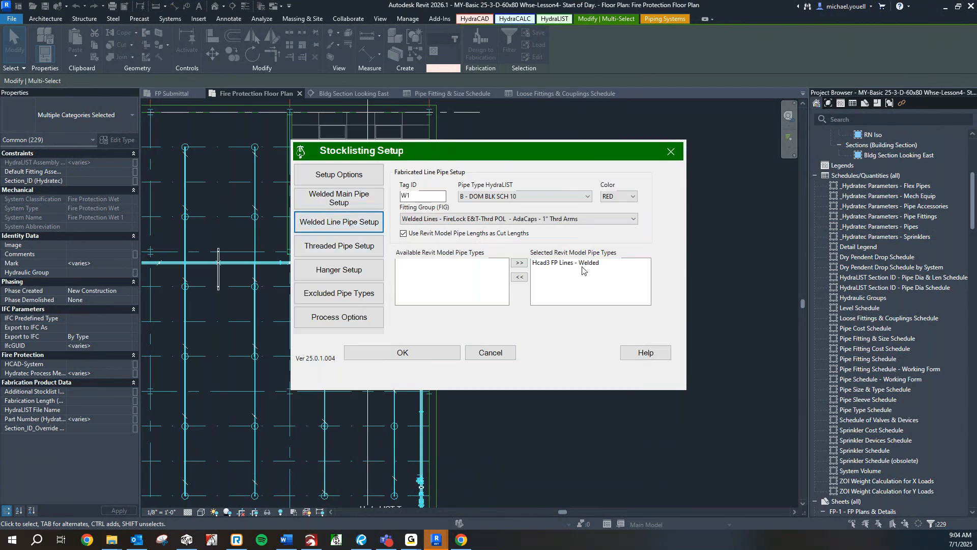
left_click(335, 249)
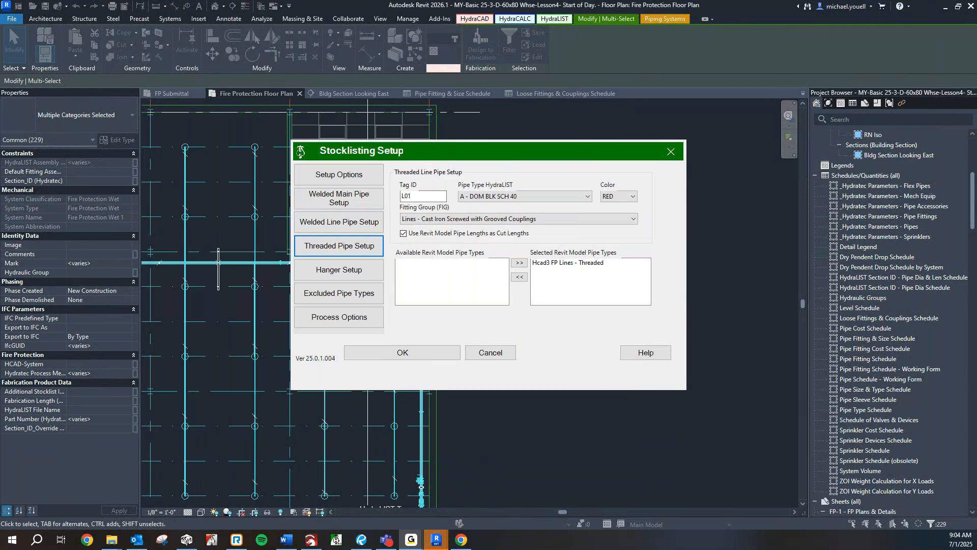
left_click(351, 318)
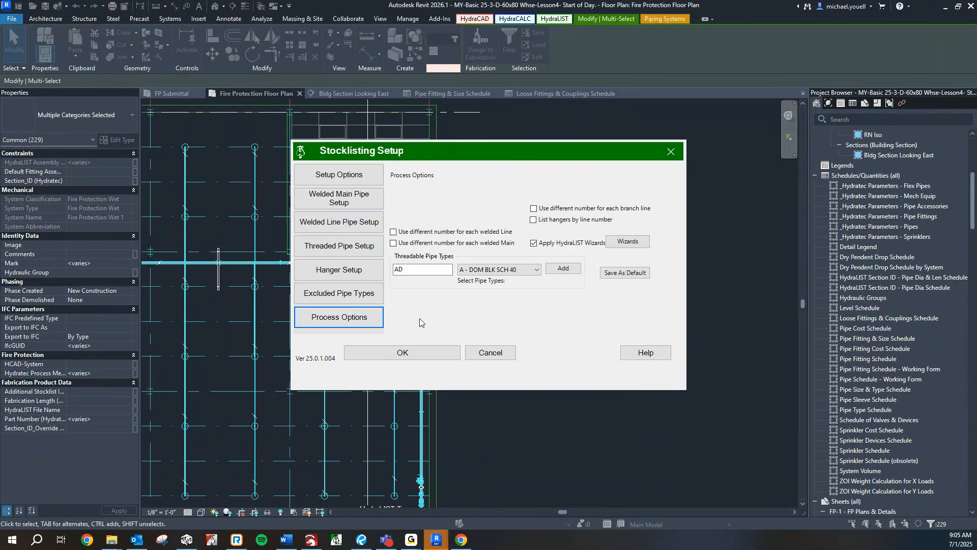
left_click(403, 355)
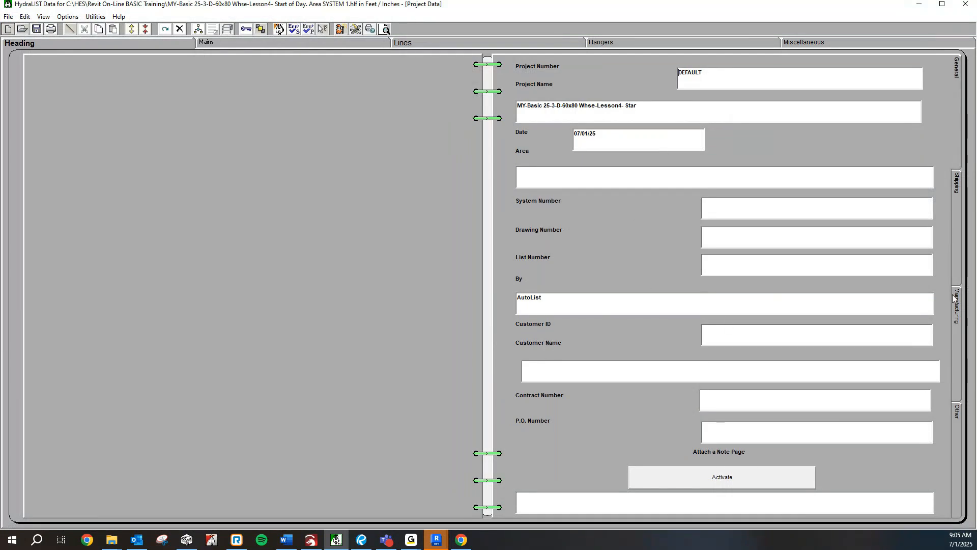
Examine the piece lengths, fitting sizes and fittings listed for main sections W1 and A in HydraLIST.
left_click(295, 42)
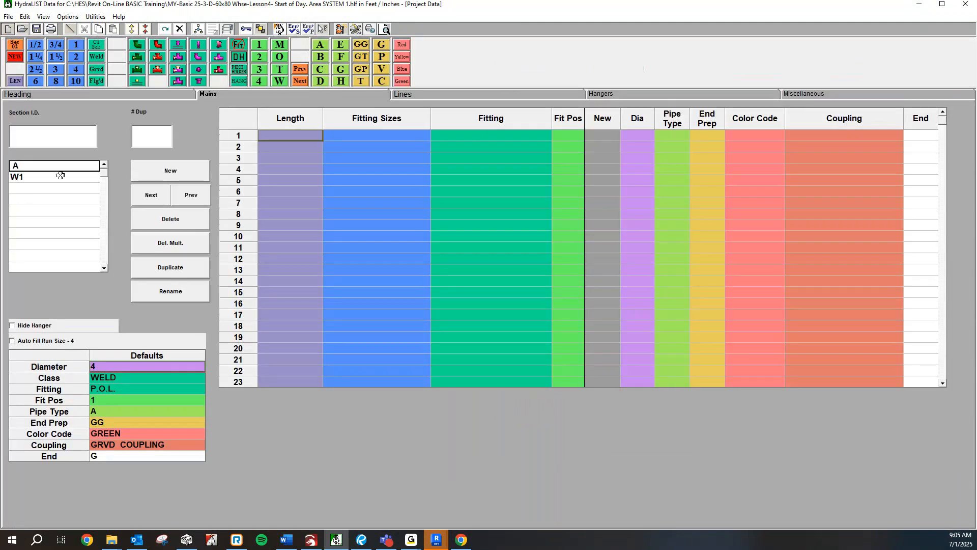
left_click(60, 175)
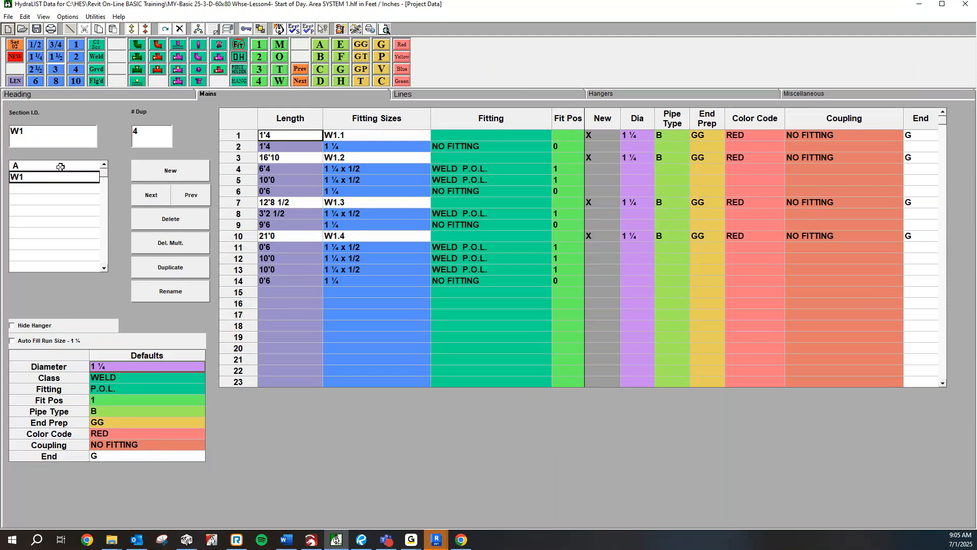
key("Up")
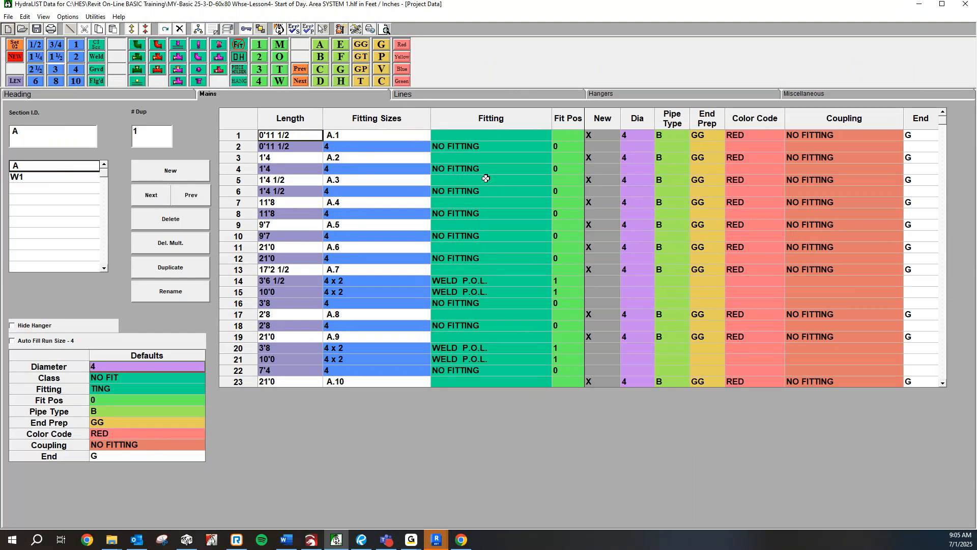
scroll(404, 360, "down", 5)
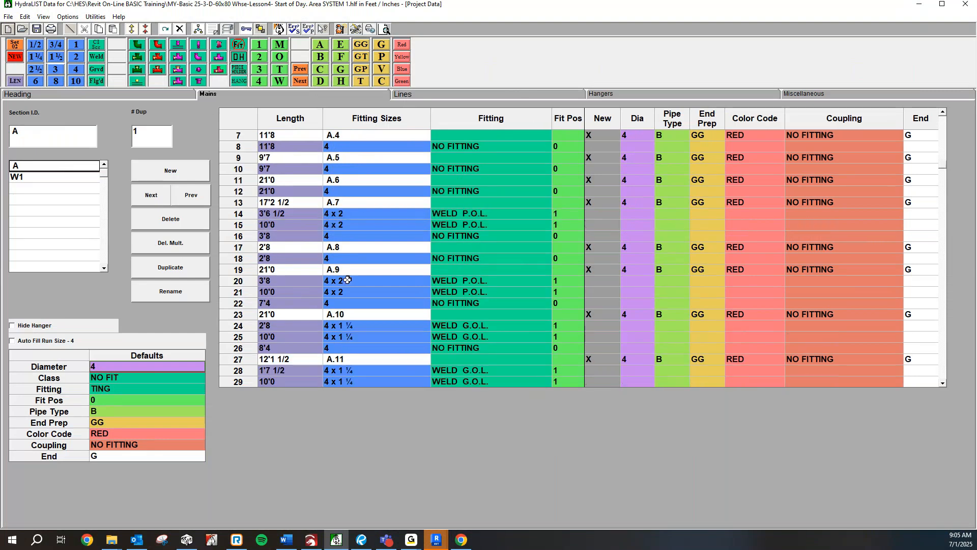
scroll(347, 280, "up", 5)
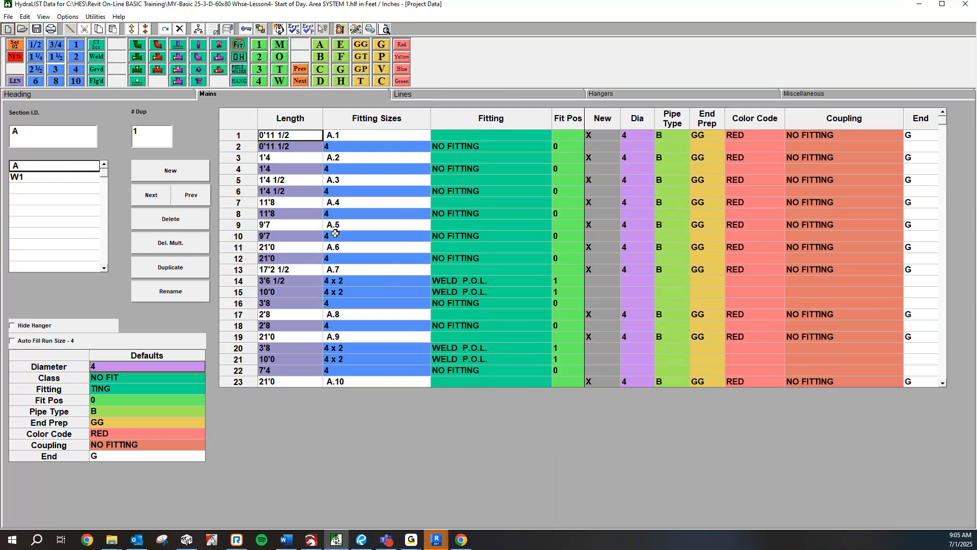
scroll(346, 310, "down", 2)
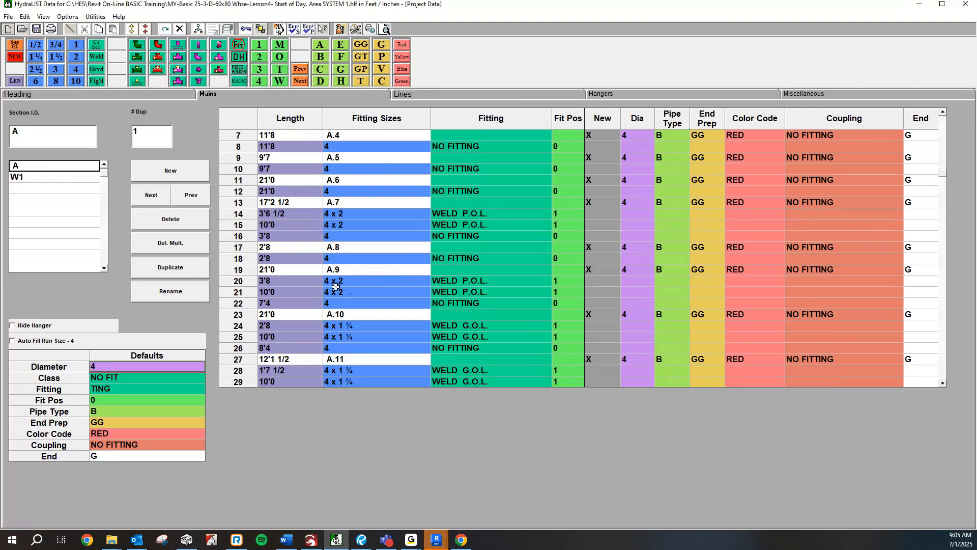
left_click(297, 210)
Return to Revit from the stocklist and examine the section tags along the main on the Fire Protection Floor Plan.
left_click(966, 5)
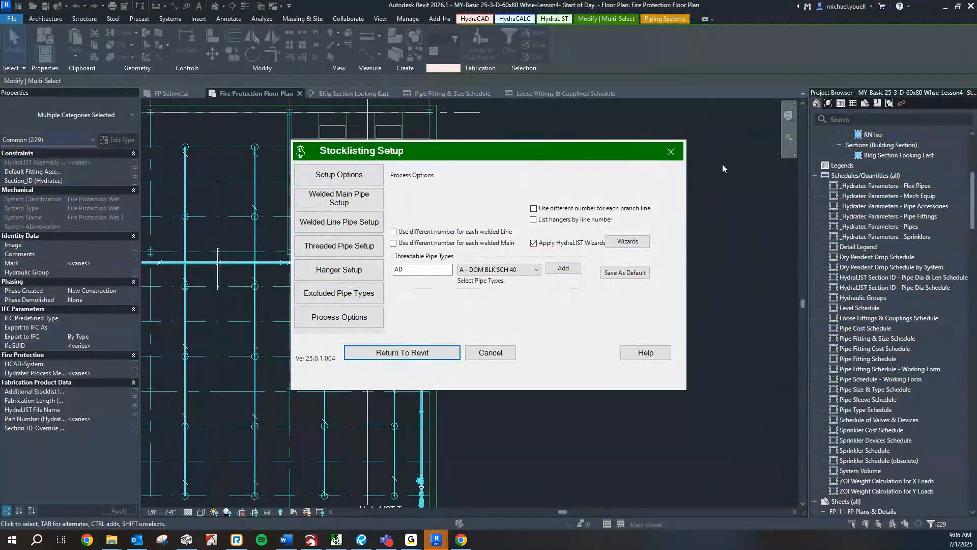
left_click(424, 353)
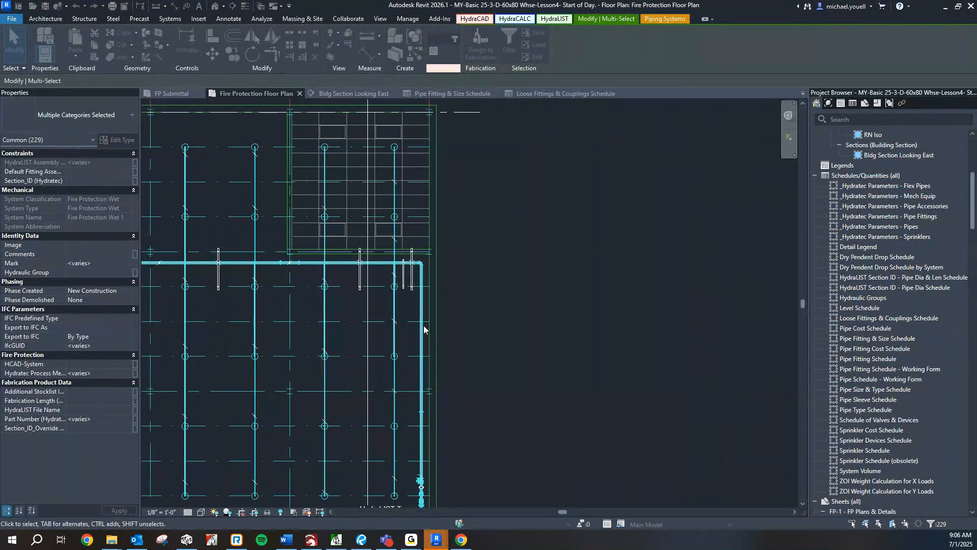
left_click(493, 288)
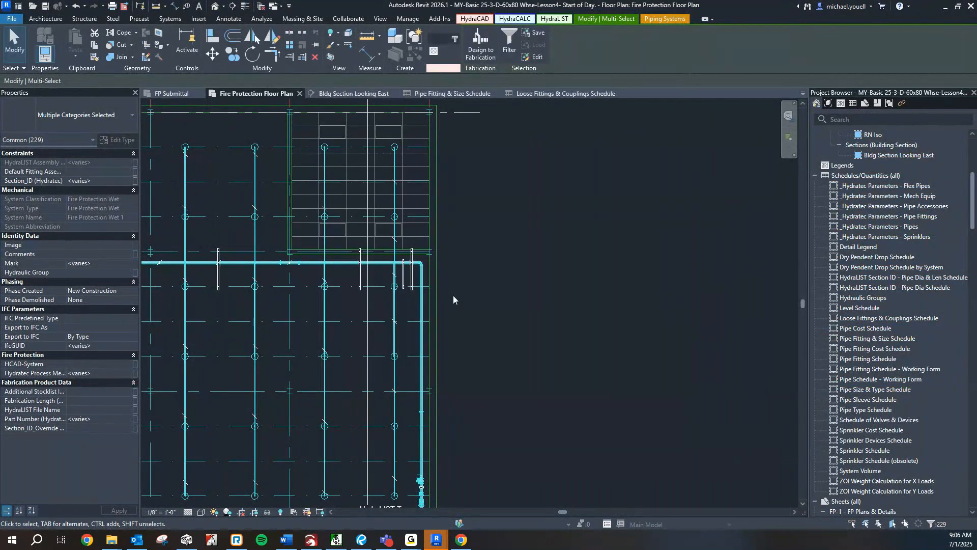
scroll(400, 294, "down", 2)
middle_click_drag(398, 294, 565, 266)
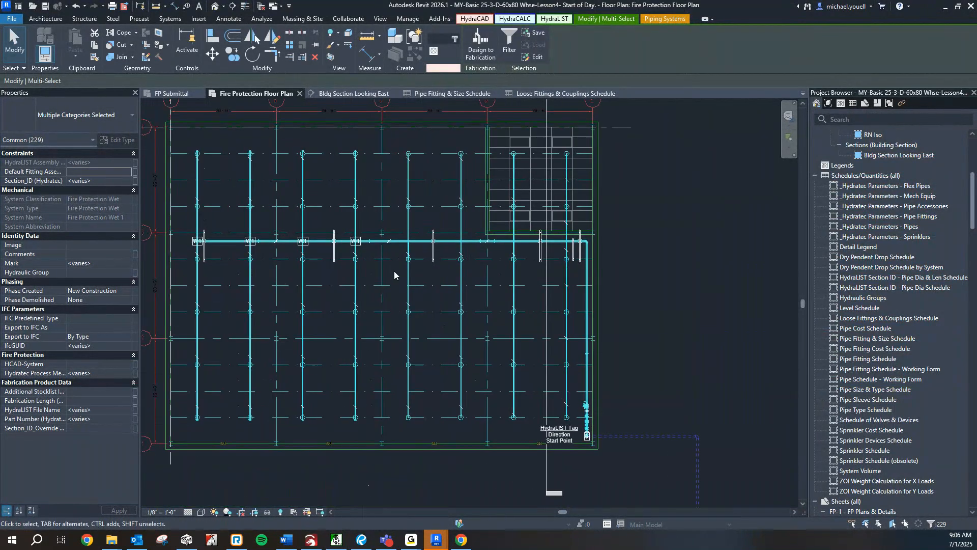
scroll(255, 244, "up", 3)
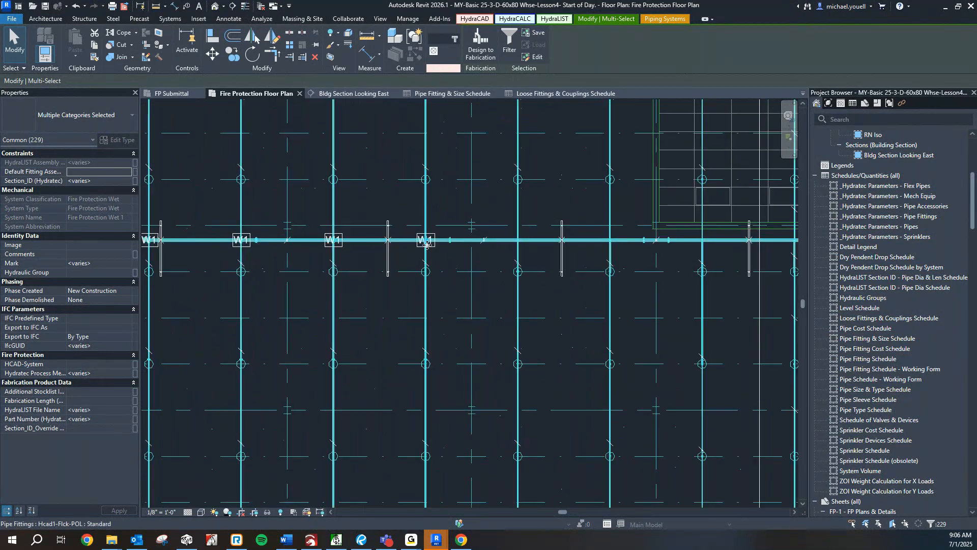
scroll(248, 247, "down", 2)
middle_click_drag(322, 266, 360, 270)
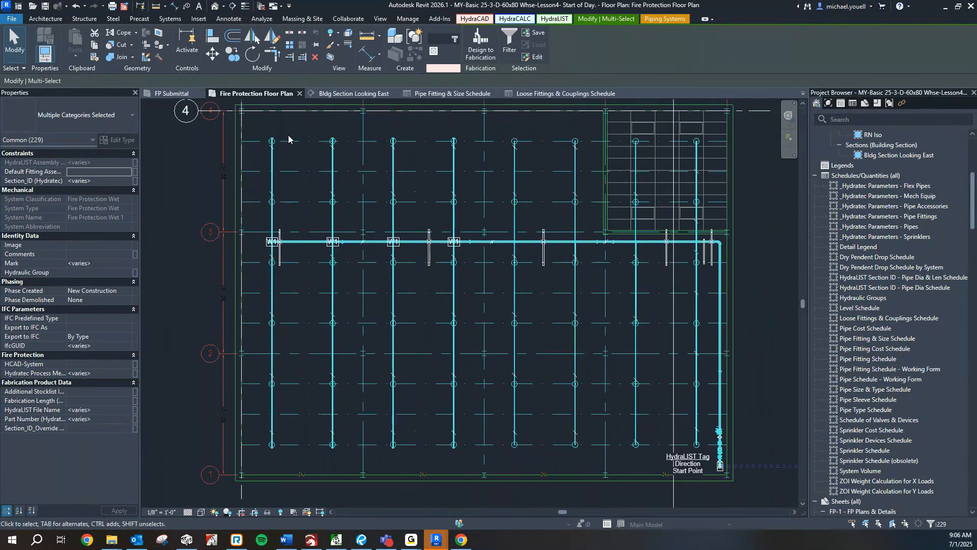
Open the FP Submittal floor plan and inspect the pipe lengths and outlets along the cross main up to its corner.
left_click(184, 95)
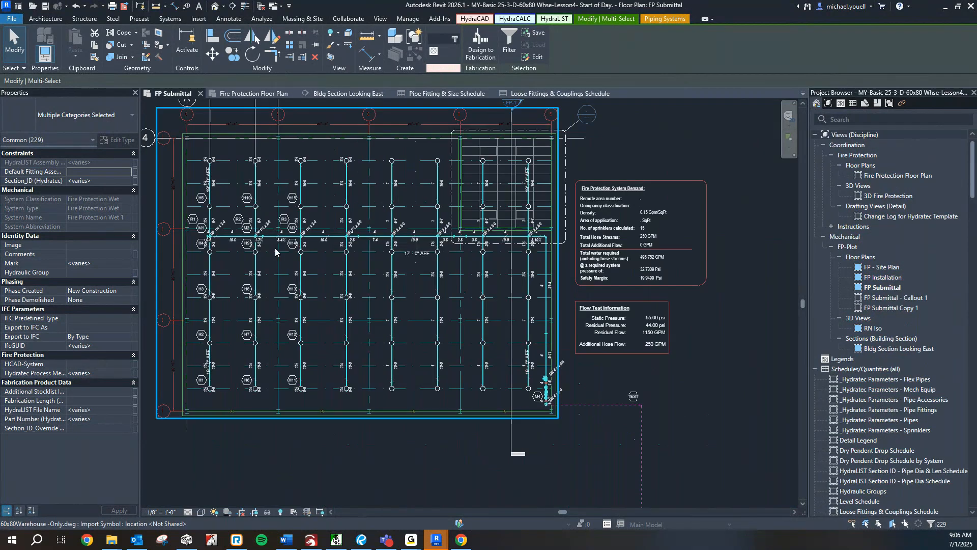
scroll(261, 251, "up", 4)
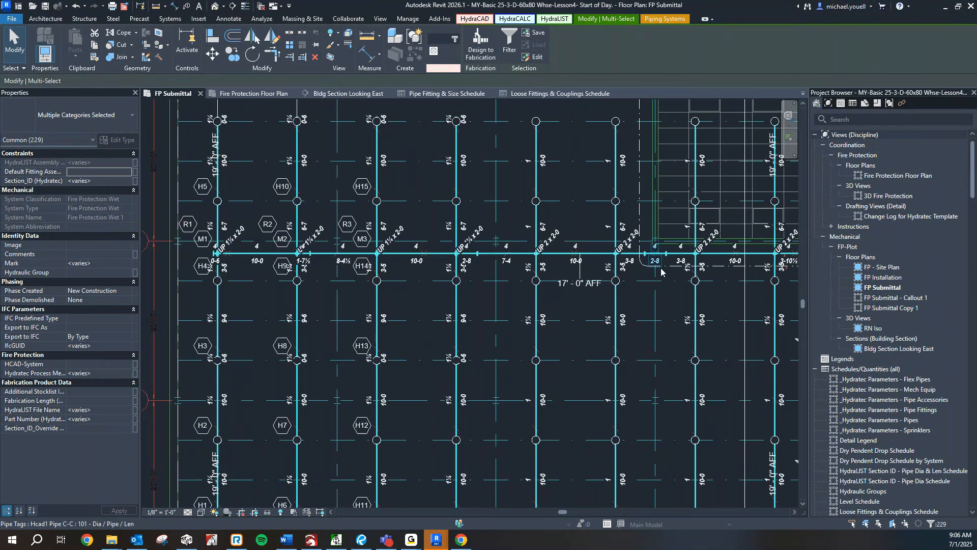
middle_click_drag(469, 292, 421, 297)
scroll(764, 275, "up", 2)
middle_click_drag(764, 276, 508, 232)
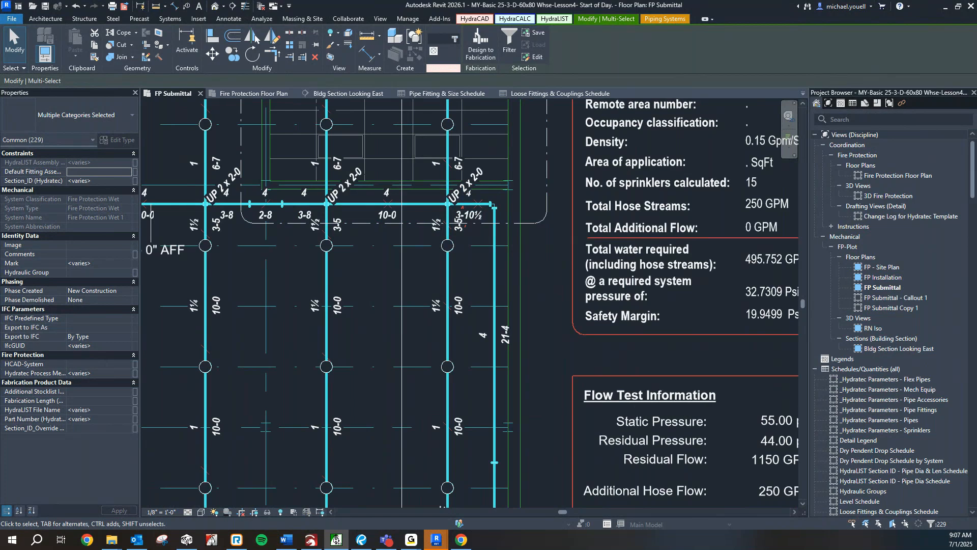
Place the HydraLIST window beside the FP Submittal plan and compare the section A pieces with the pipe lengths along the cross main.
left_click_drag(0, 138, 774, 107)
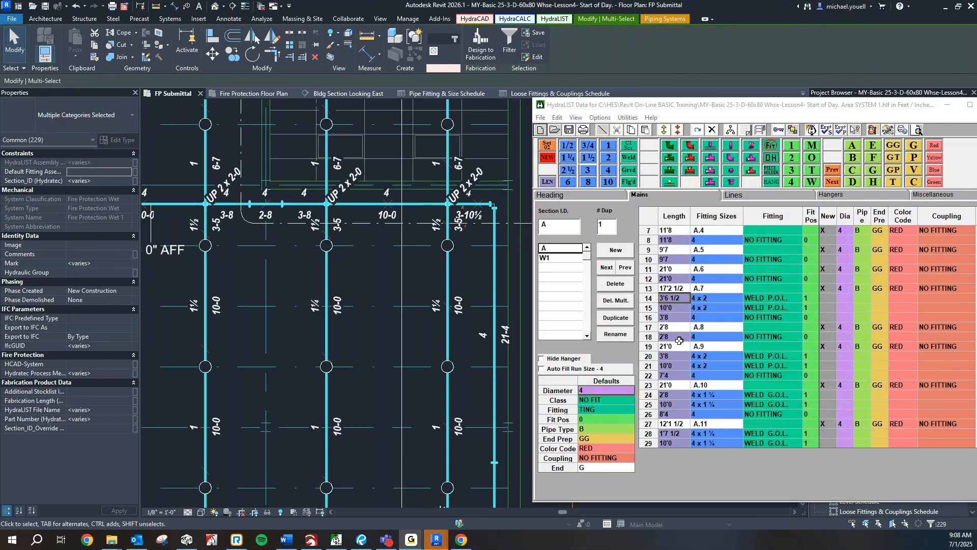
scroll(680, 341, "down", 1)
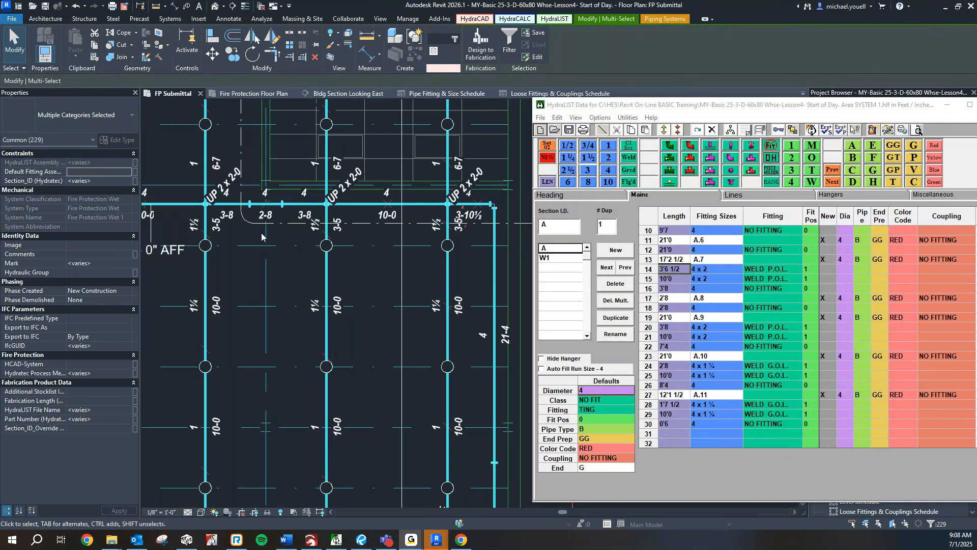
middle_click_drag(262, 237, 365, 239)
left_click(336, 539)
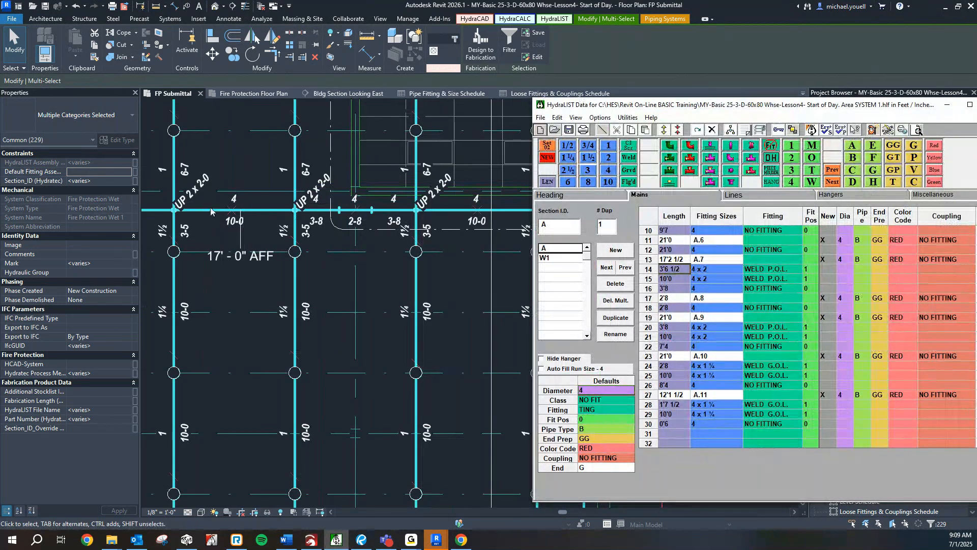
middle_click_drag(192, 213, 328, 222)
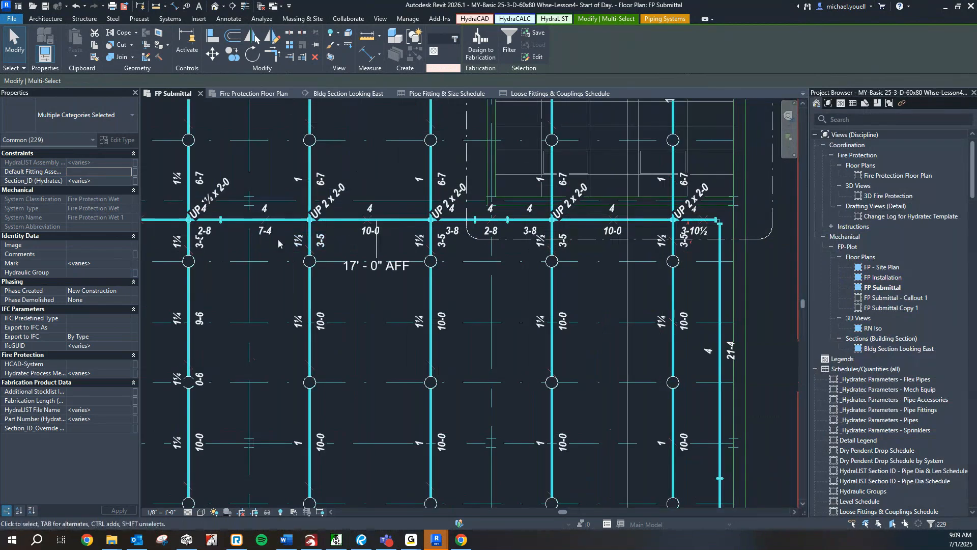
left_click(336, 540)
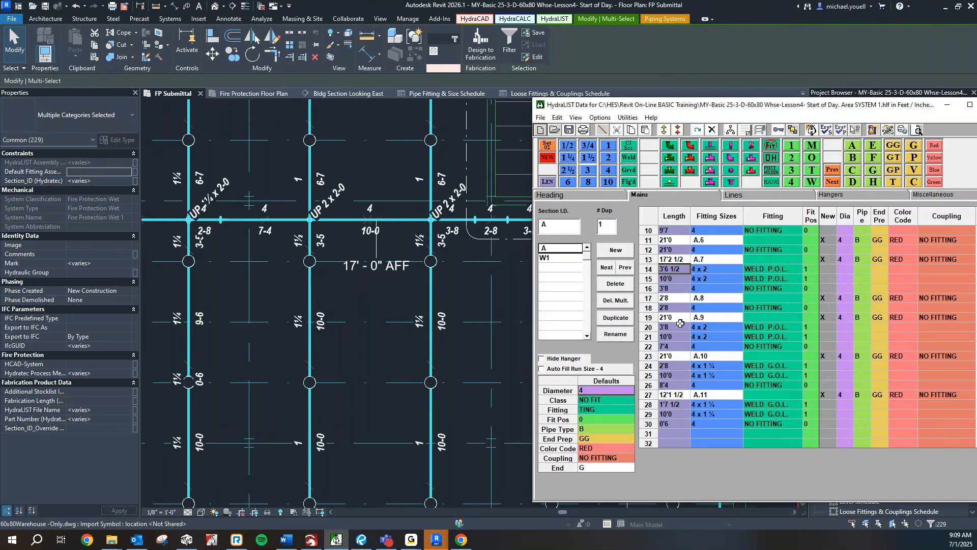
scroll(675, 351, "down", 1)
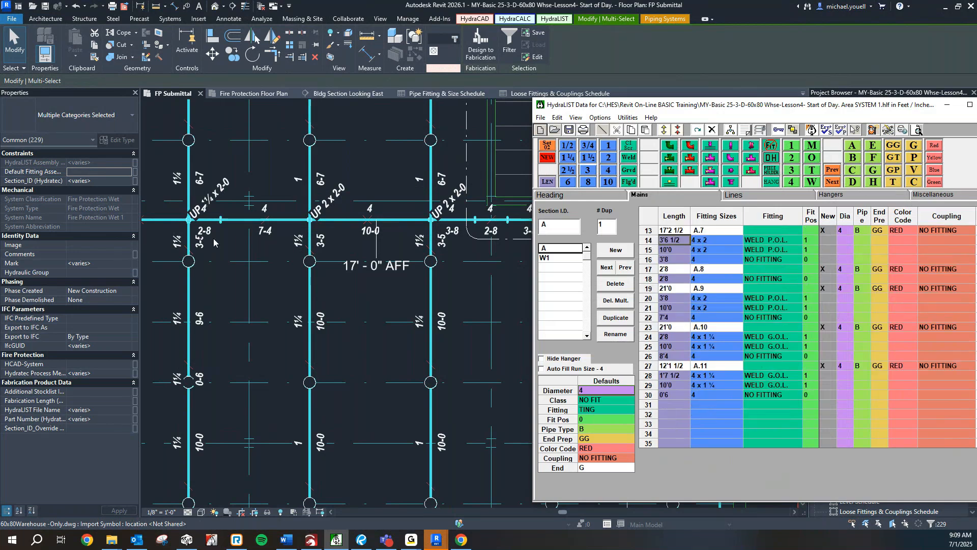
scroll(212, 238, "down", 2)
middle_click_drag(212, 238, 486, 276)
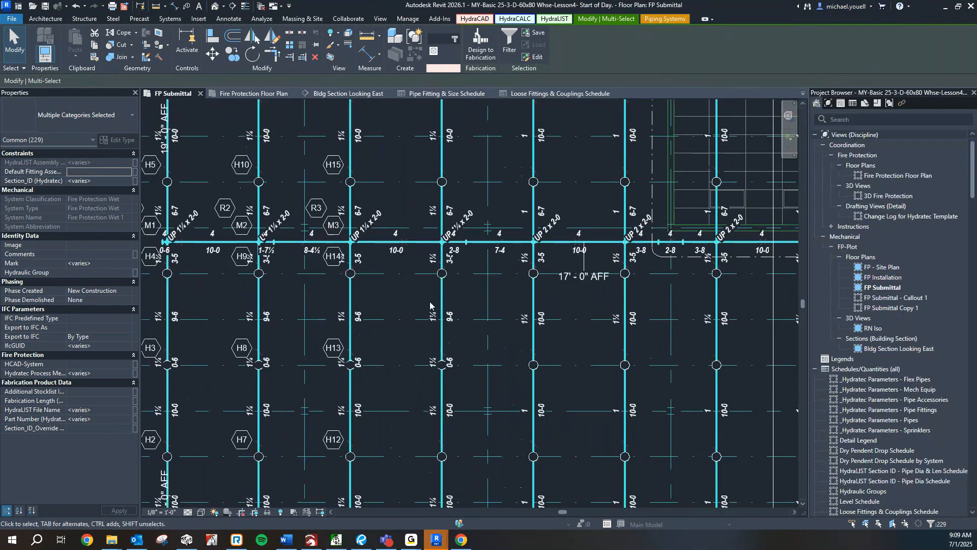
left_click(338, 541)
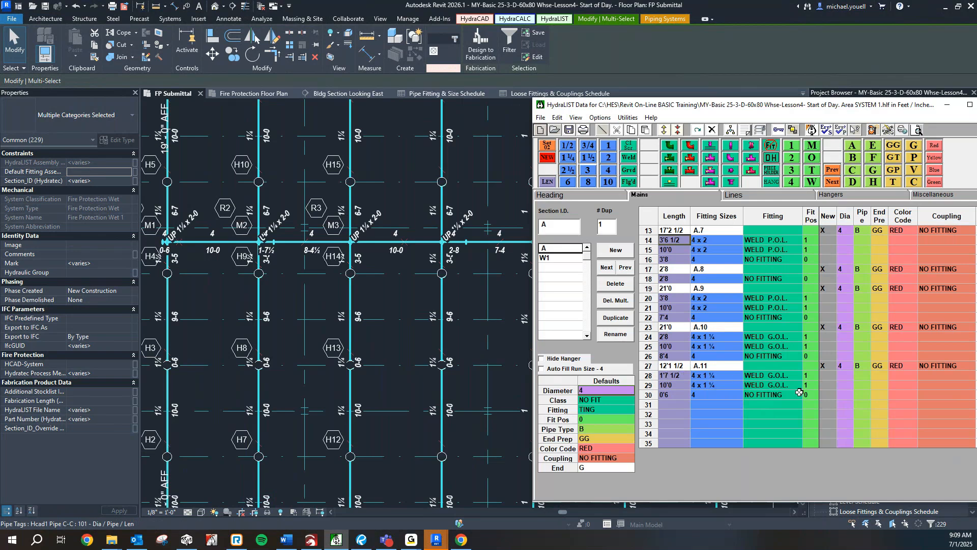
scroll(244, 252, "down", 1)
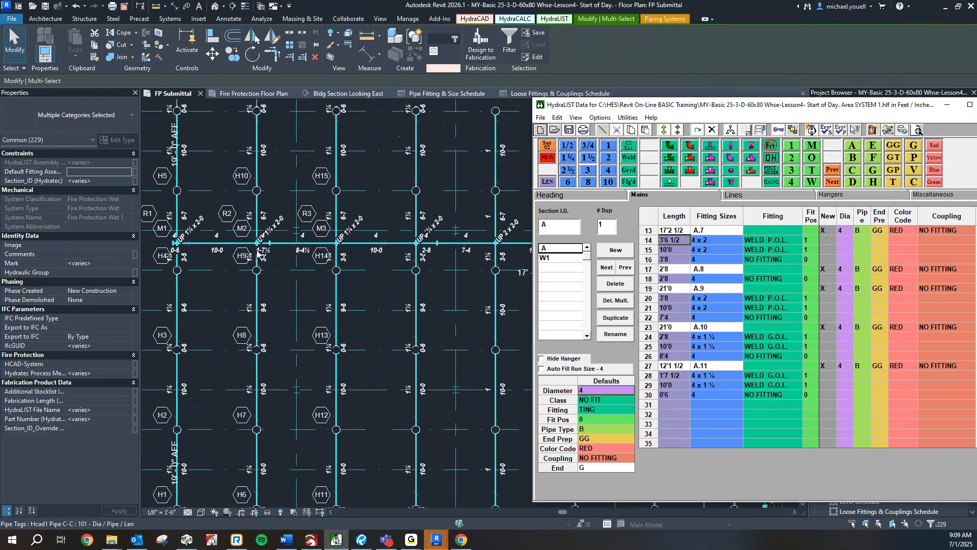
Open main section W1 in HydraLIST and compare its pieces with the pipe lengths on the FP Submittal plan.
scroll(169, 248, "down", 1)
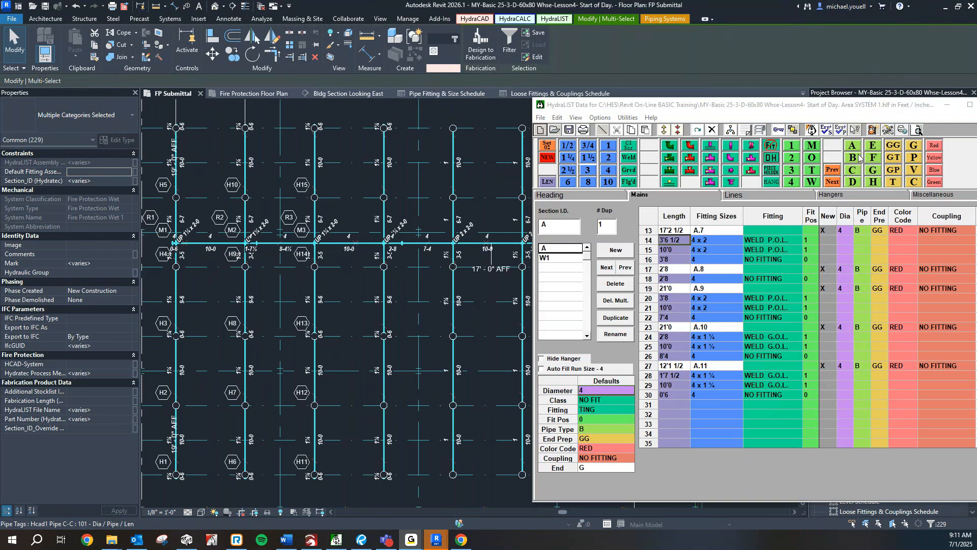
left_click(765, 108)
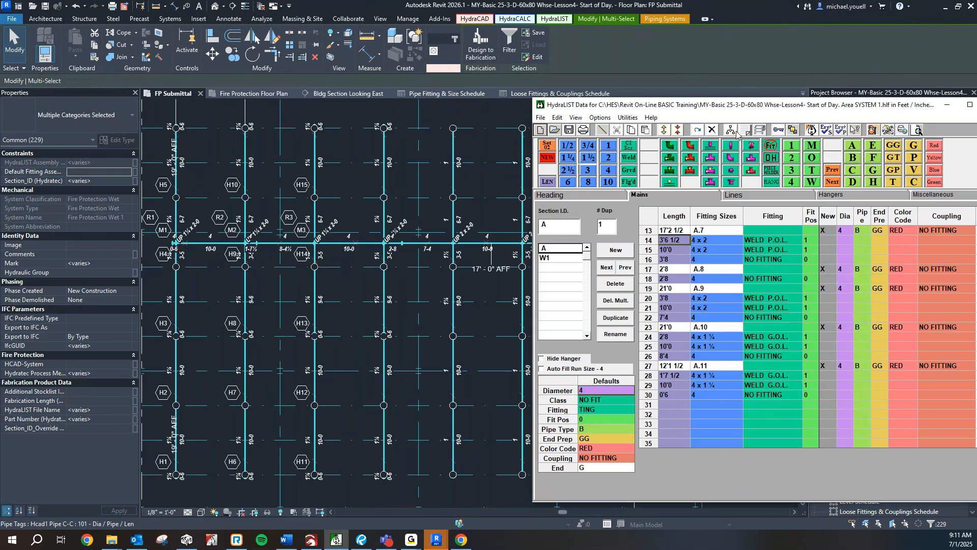
left_click(560, 257)
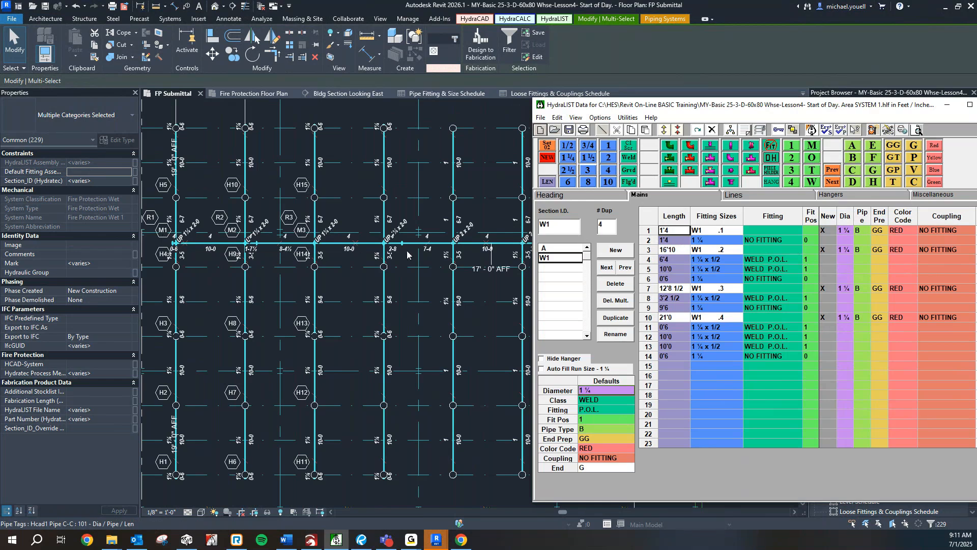
scroll(397, 241, "up", 2)
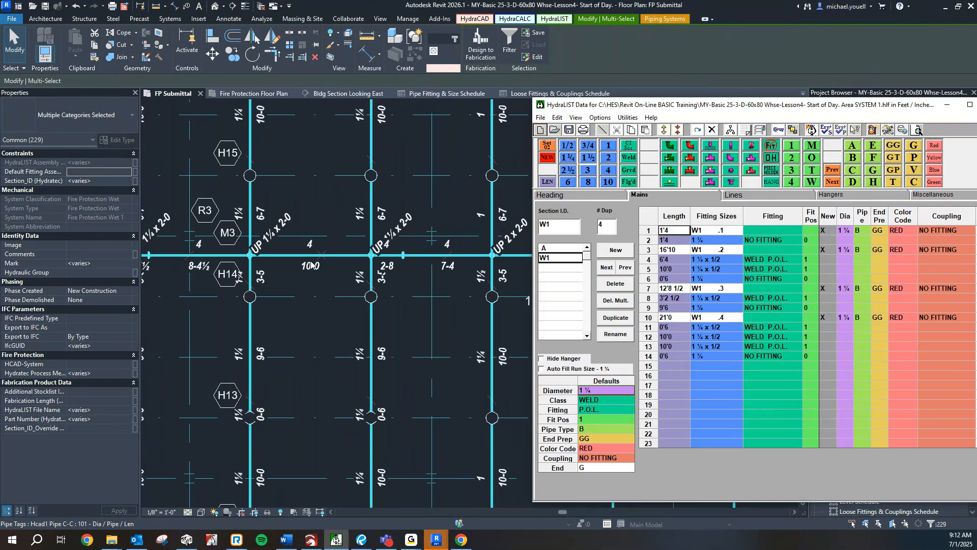
scroll(312, 262, "down", 1)
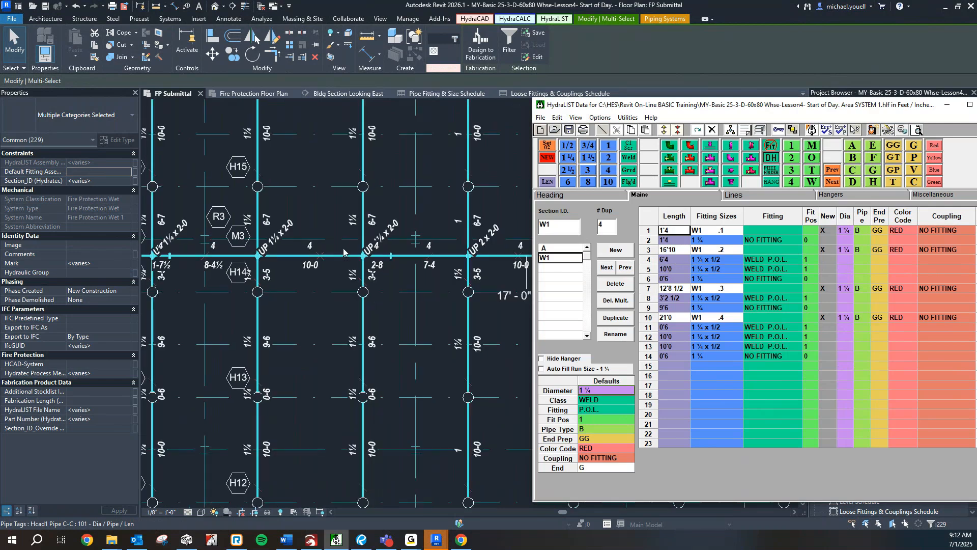
left_click(380, 221)
middle_click_drag(413, 229, 413, 317)
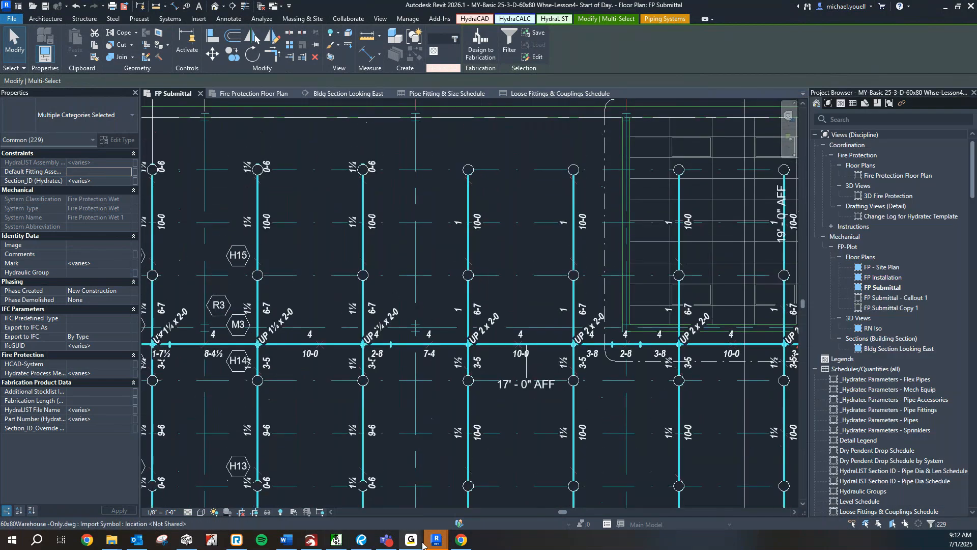
left_click(336, 539)
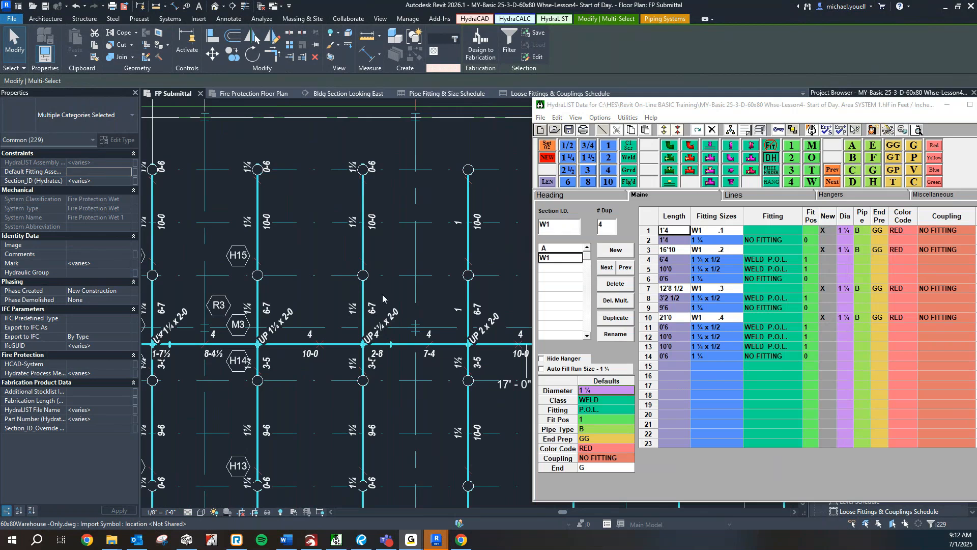
scroll(300, 251, "down", 3)
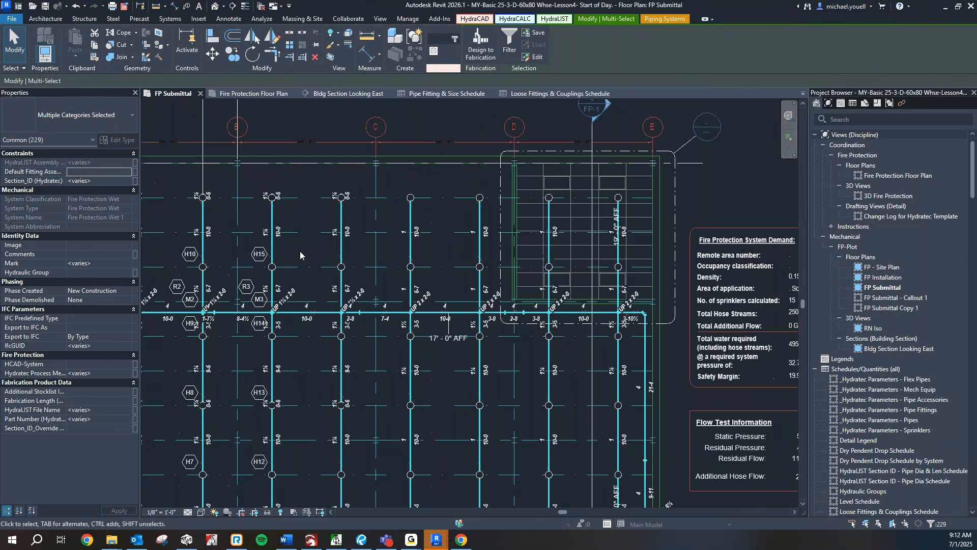
scroll(325, 252, "left", 1, "shift")
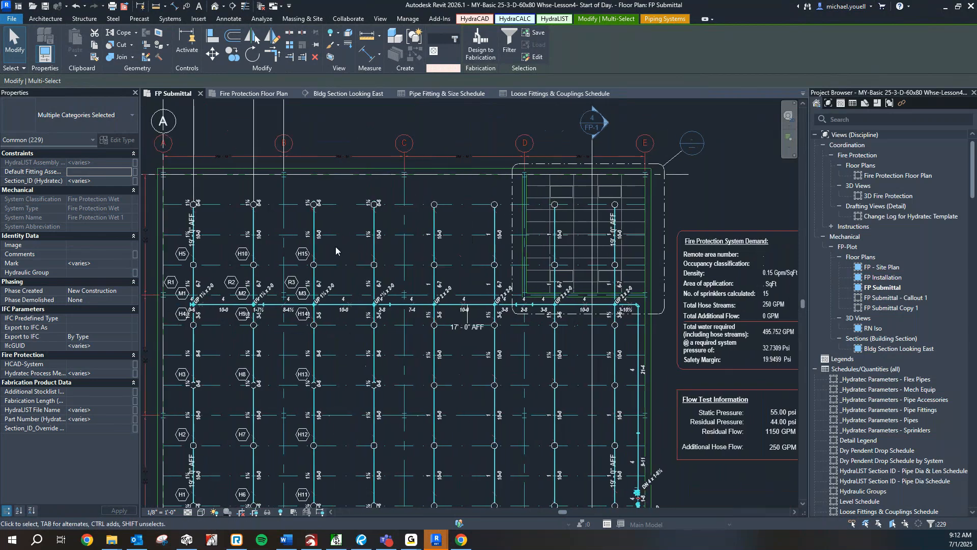
Clear the selection, open the FP Installation floor plan and examine the cut lengths along the cross main and branch lines.
left_click(556, 19)
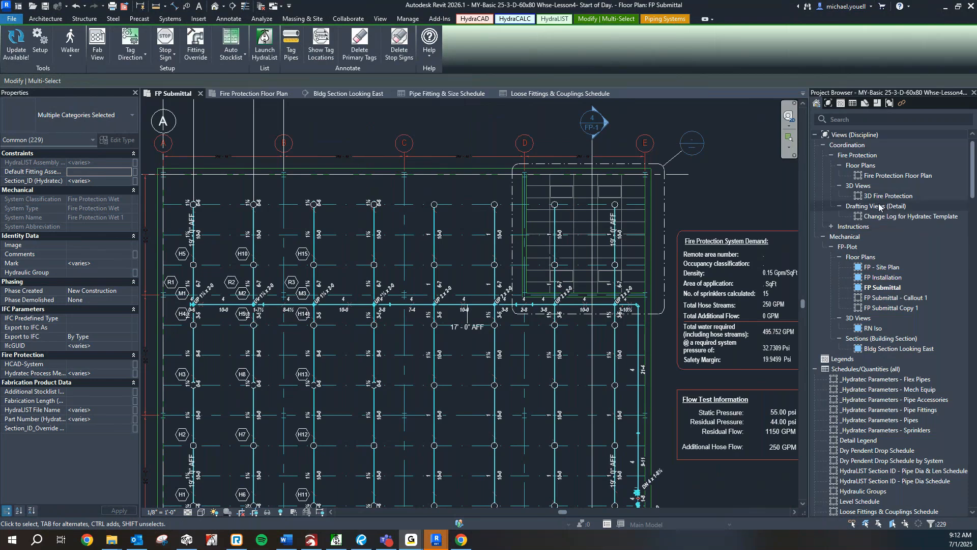
scroll(879, 207, "down", 2)
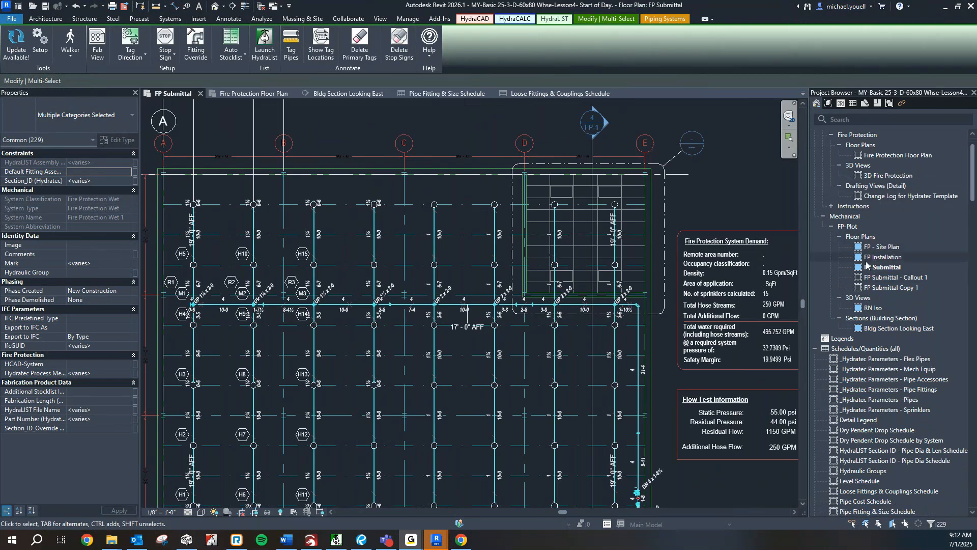
key("Escape")
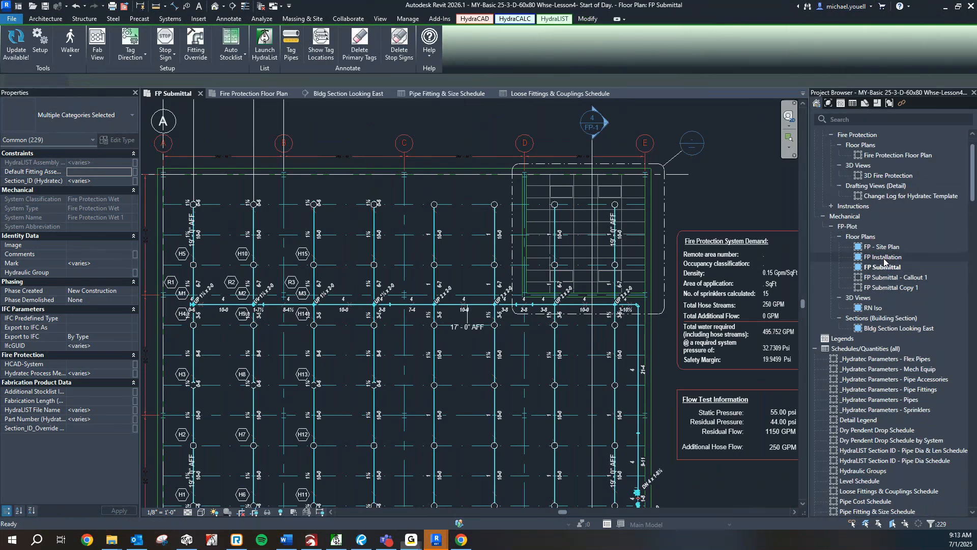
double_click(884, 258)
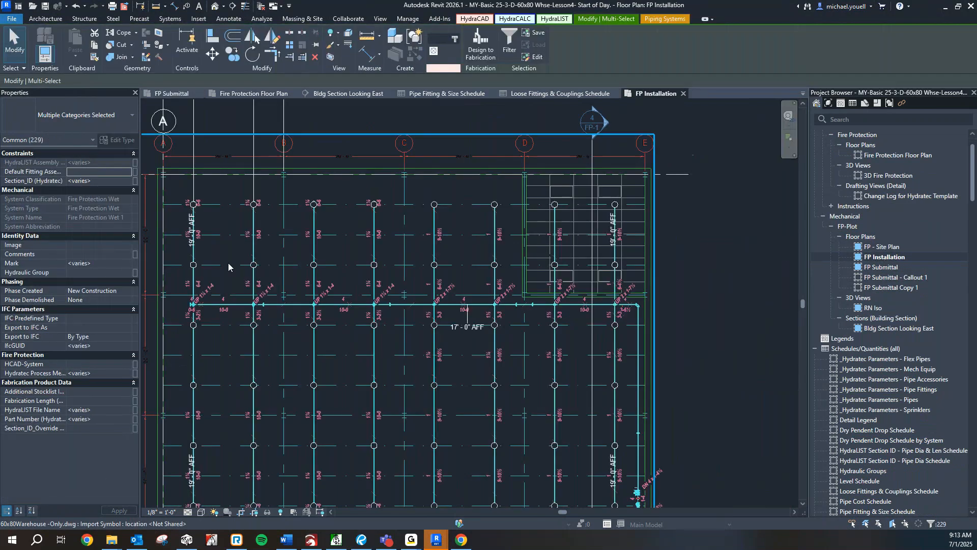
scroll(427, 268, "up", 2)
middle_click_drag(393, 270, 442, 265)
scroll(411, 261, "up", 1)
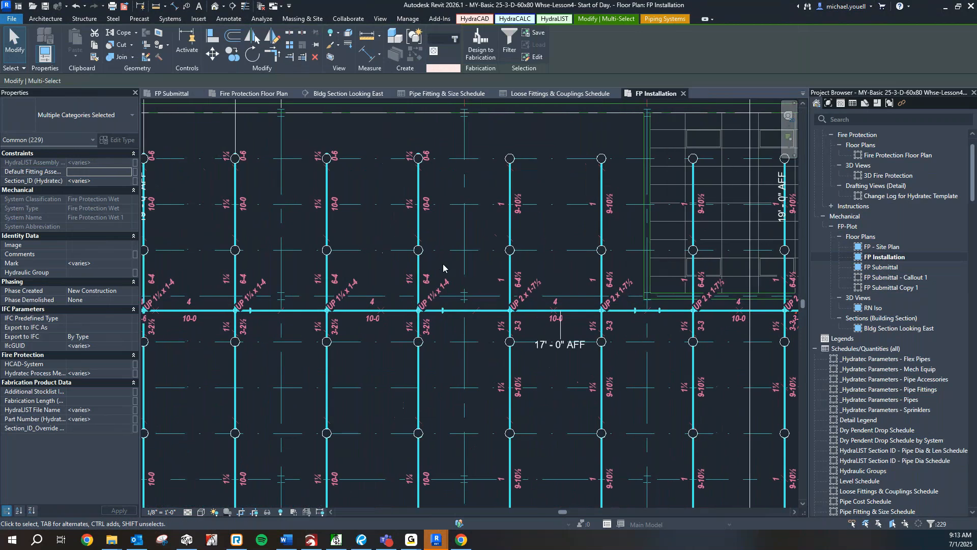
scroll(444, 268, "down", 1)
scroll(407, 283, "down", 1)
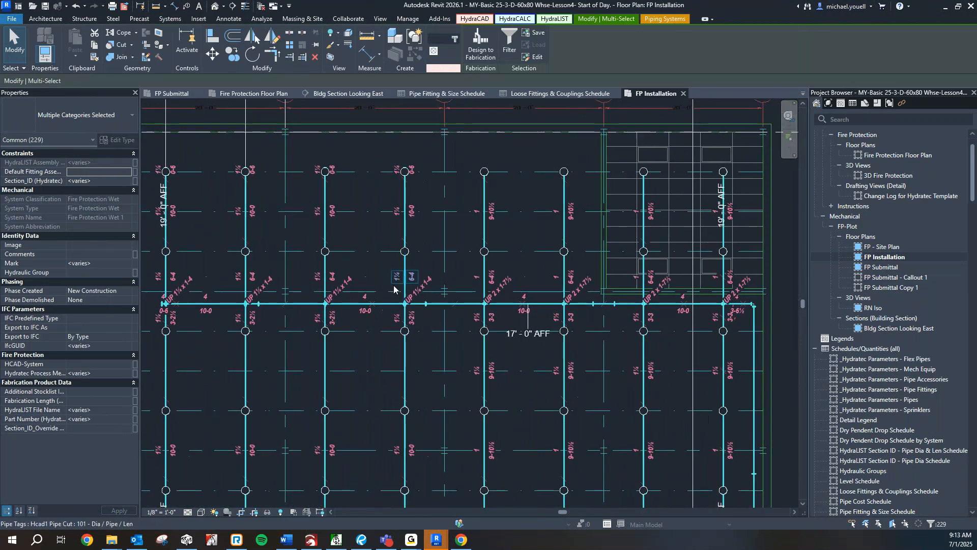
Open line section L01 in HydraLIST and compare its pieces with the riser nipple and branch line cut lengths on FP Installation.
left_click(336, 539)
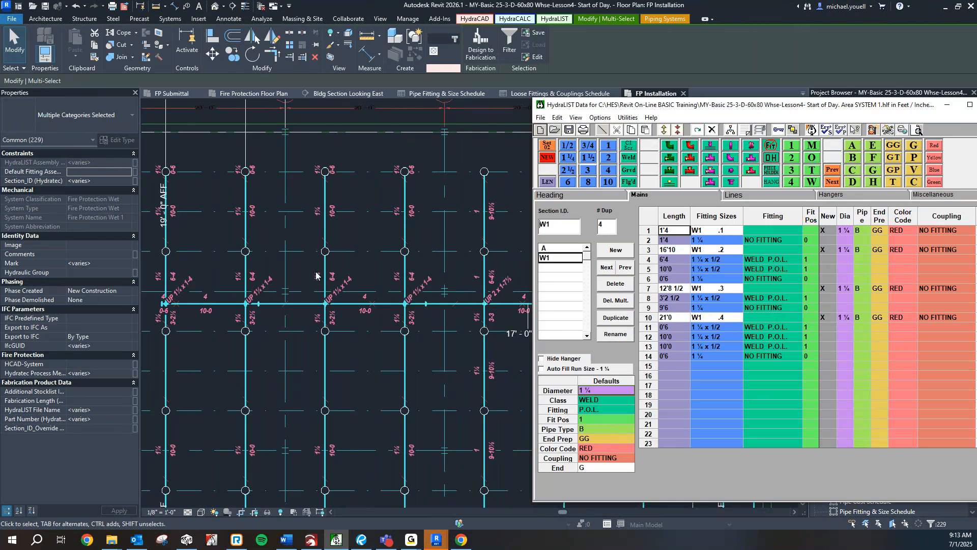
scroll(315, 275, "down", 1)
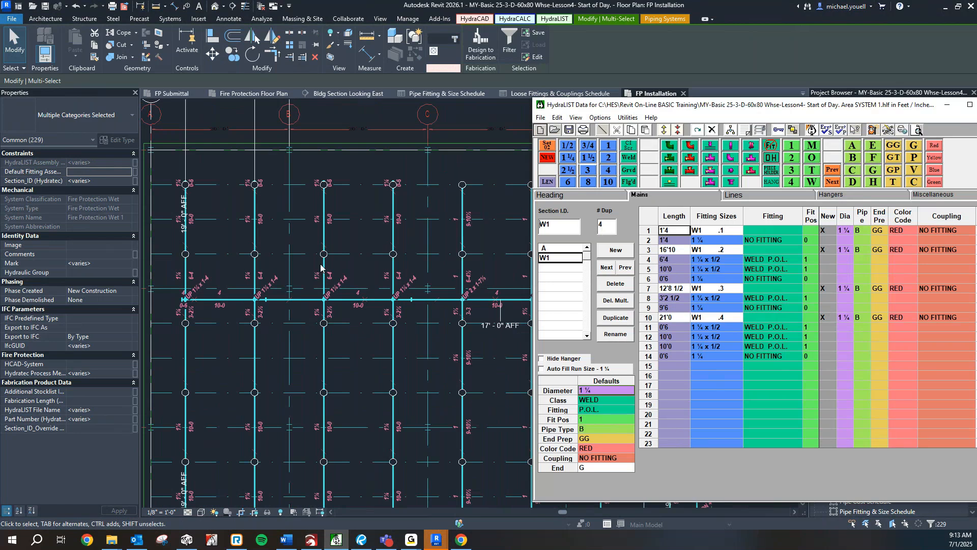
scroll(316, 270, "up", 1)
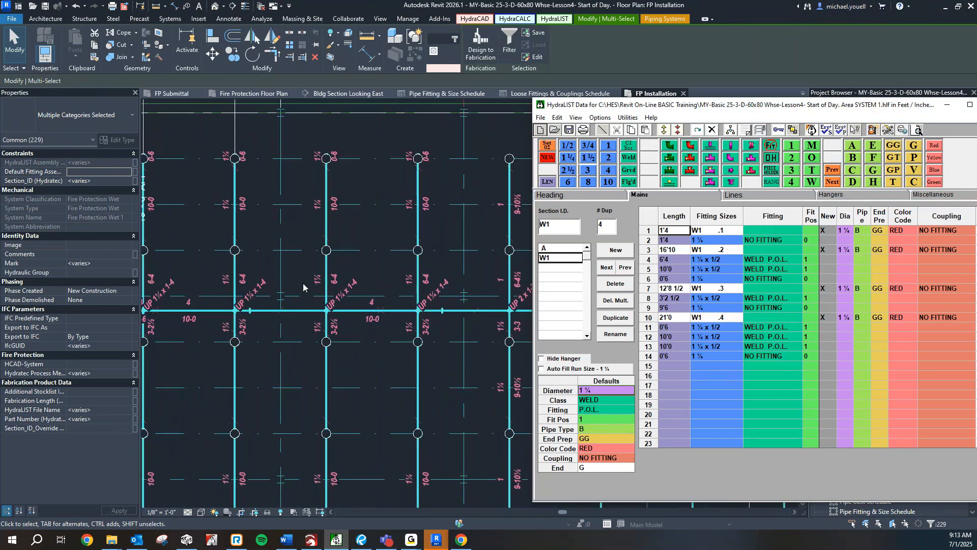
left_click(748, 197)
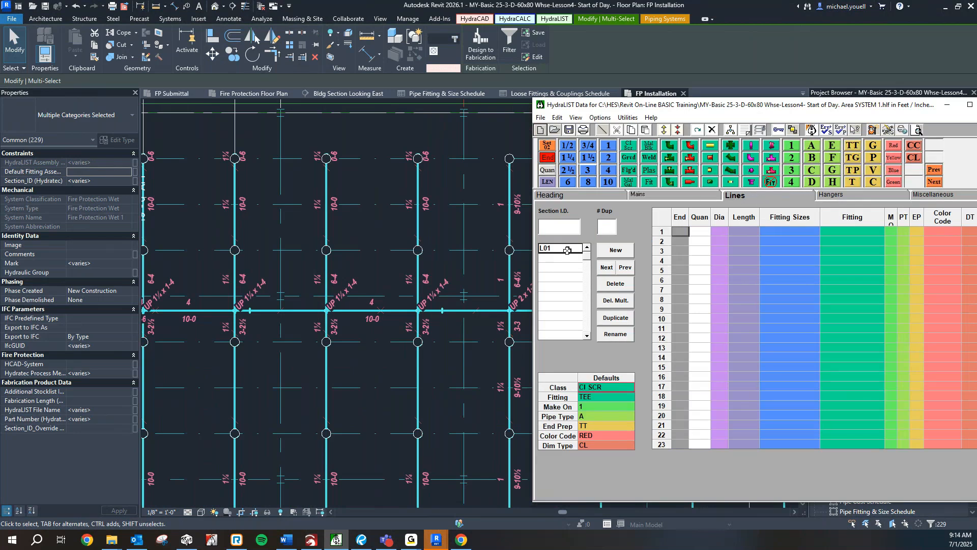
left_click(567, 249)
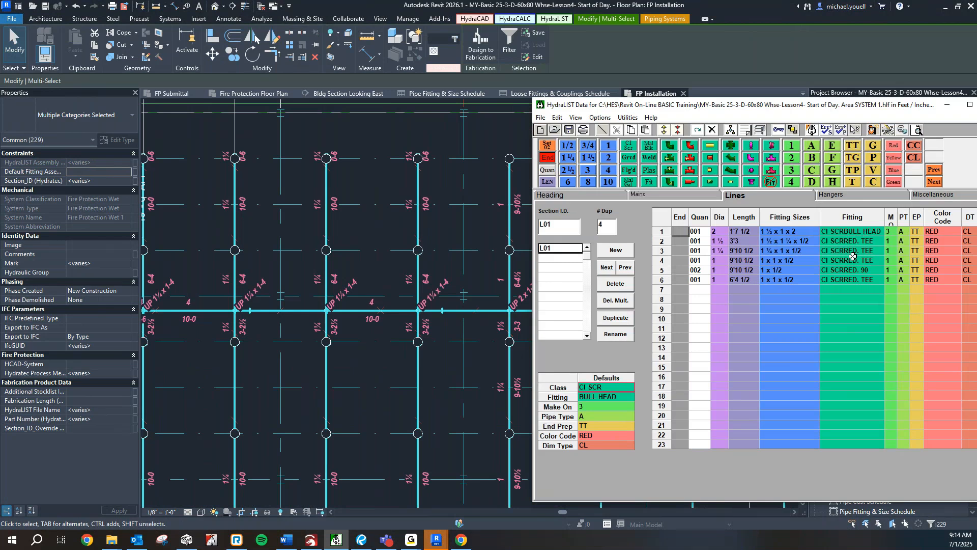
middle_click(477, 304)
middle_click_drag(474, 299, 356, 295)
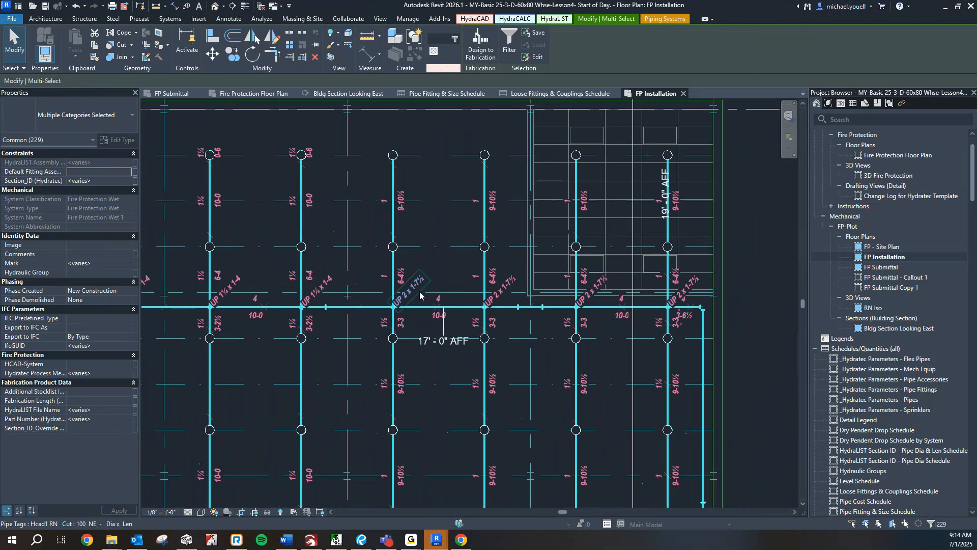
left_click(337, 539)
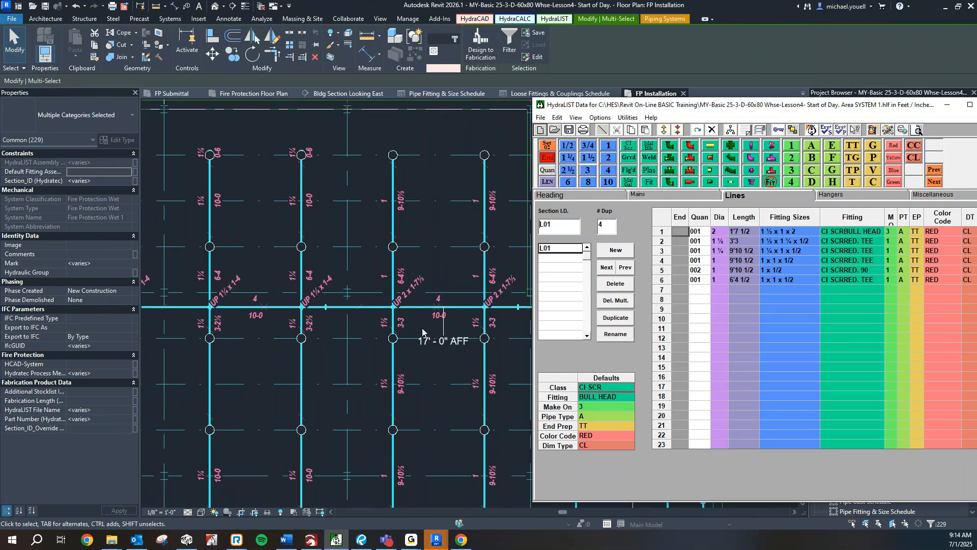
View the Pipe Fitting & Size Schedule and FP Submittal plan, and return to FP Installation to recheck the lines against section L01.
left_click(448, 94)
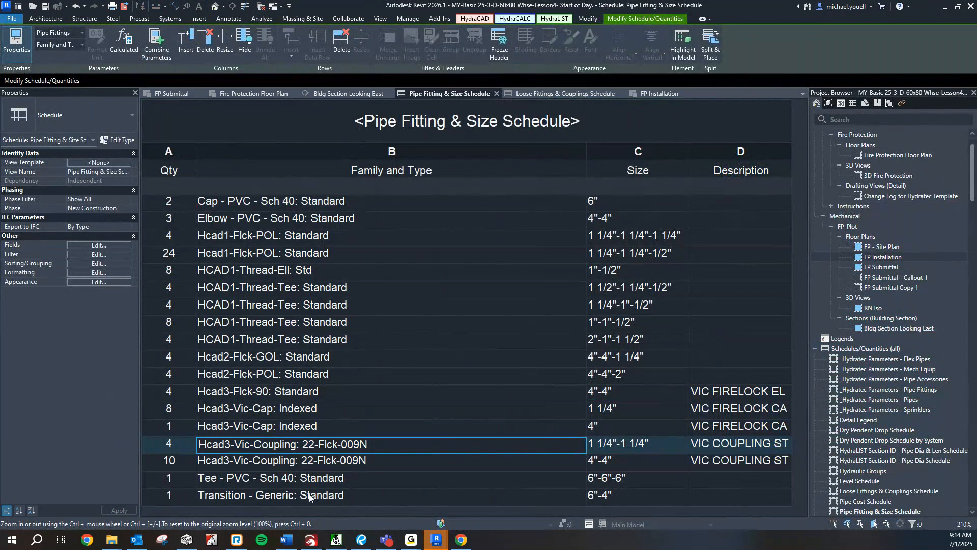
left_click(183, 98)
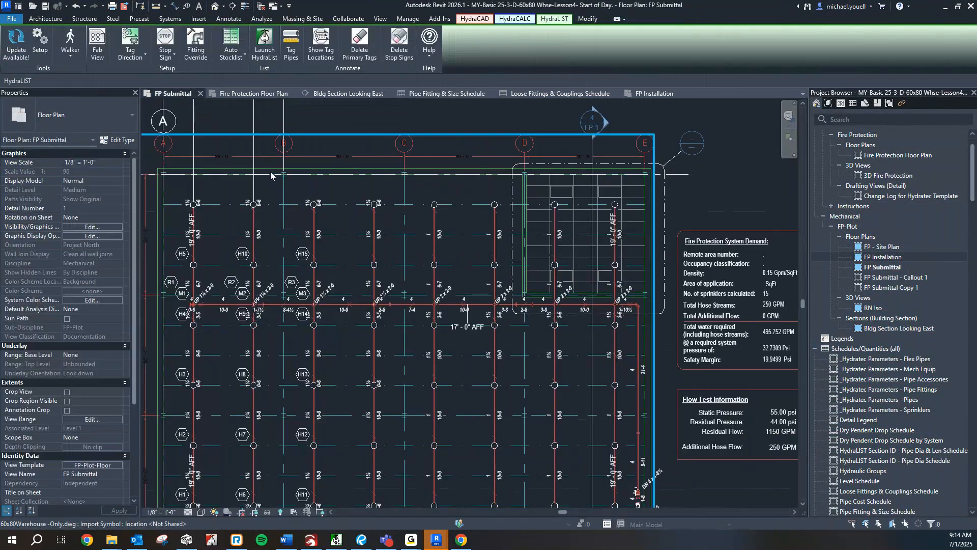
left_click(666, 94)
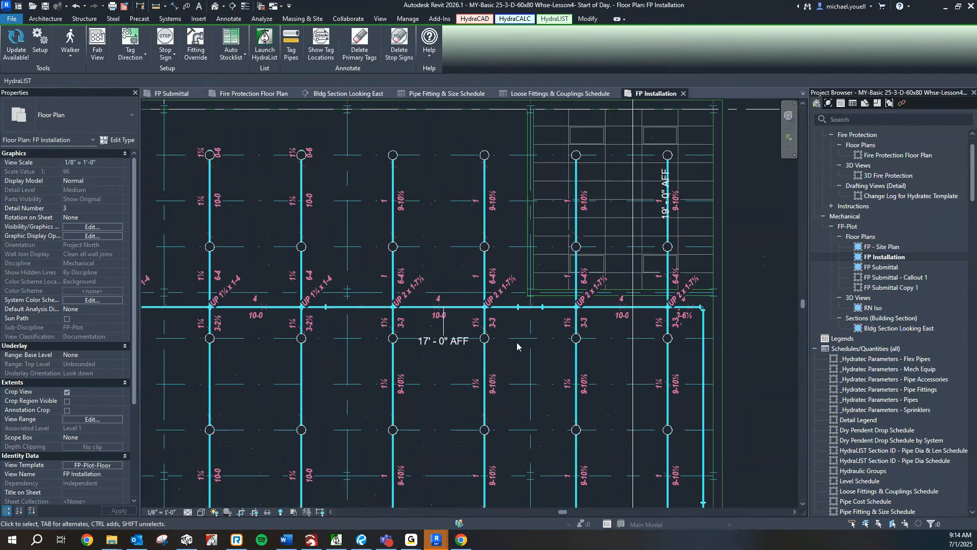
left_click(342, 538)
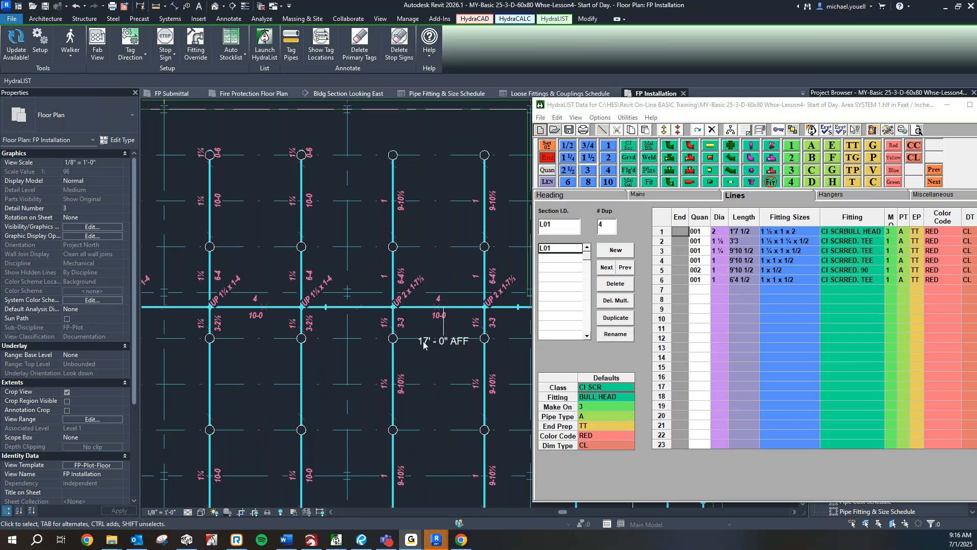
scroll(424, 345, "down", 2)
left_click(417, 380)
scroll(383, 327, "down", 1)
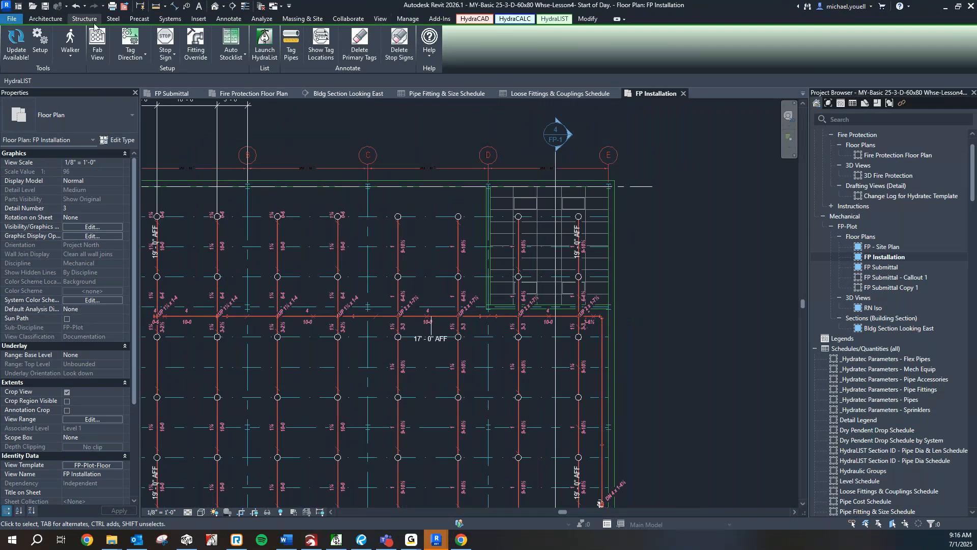
Cut a short building section across the cross main beside a 2-inch riser nipple on FP Installation and open its view.
left_click(230, 19)
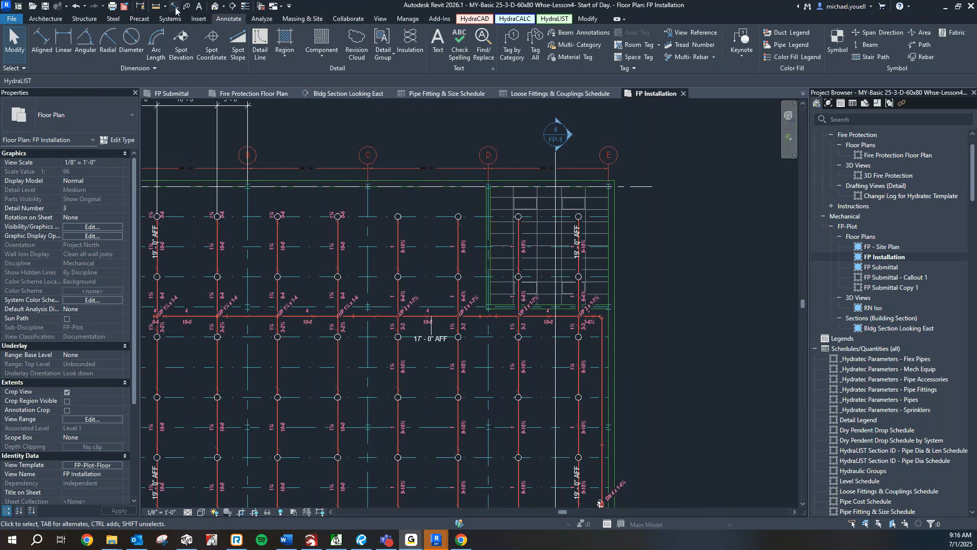
left_click(232, 6)
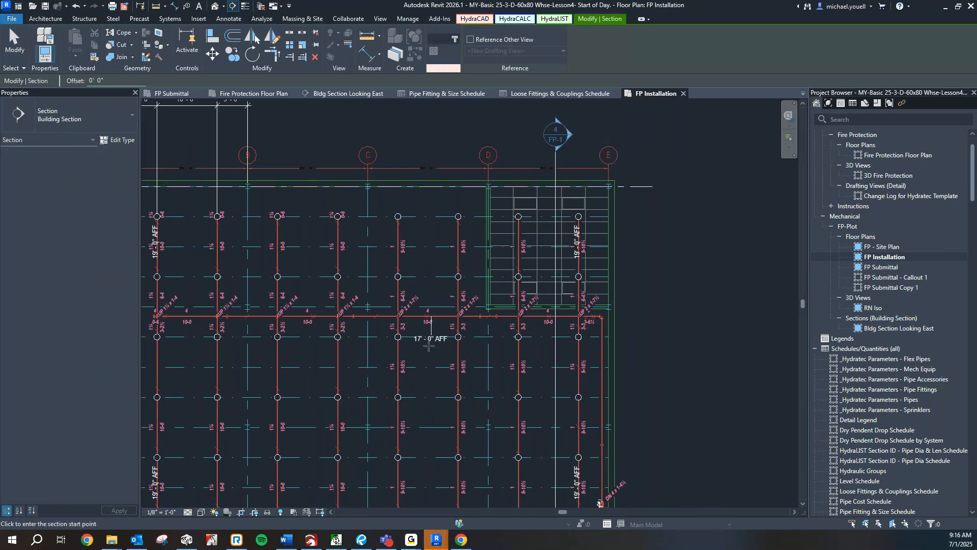
scroll(439, 334, "up", 4)
left_click(445, 253)
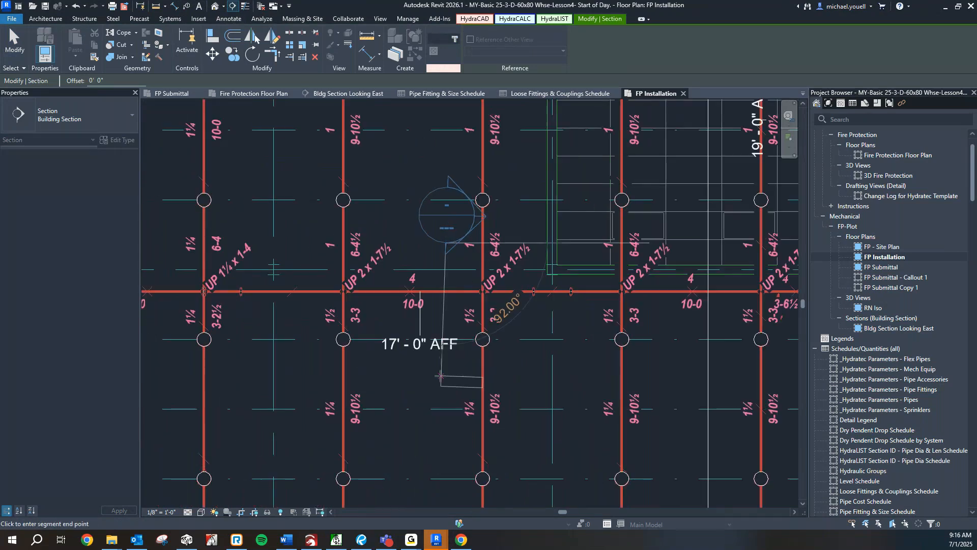
left_click(446, 396)
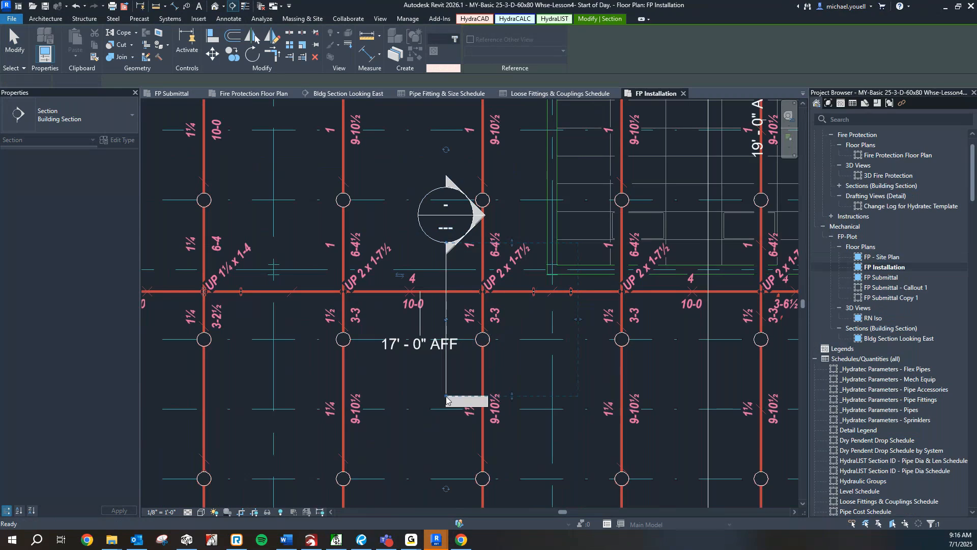
double_click(448, 232)
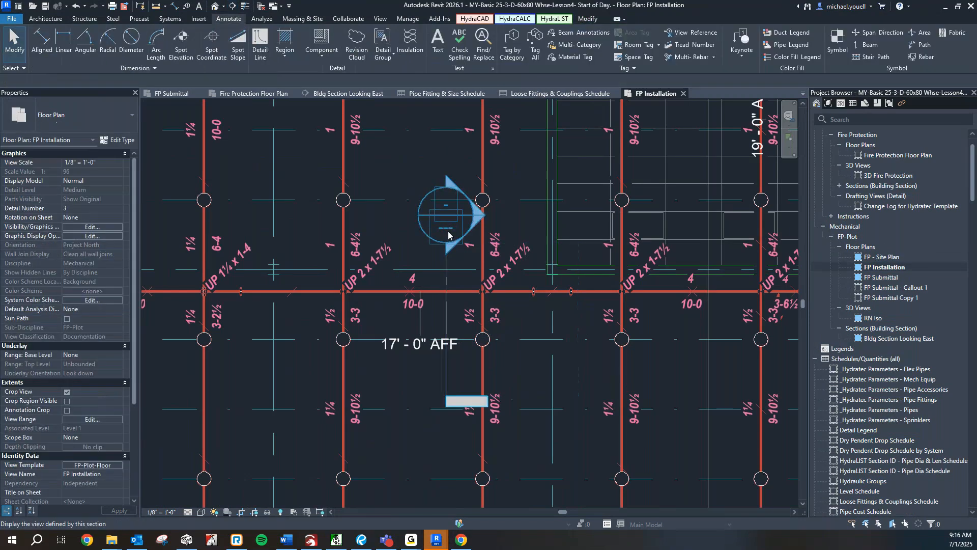
Select the 2-inch riser nipple in the section view and inspect how it connects the cross main to the branch line.
scroll(435, 283, "down", 1)
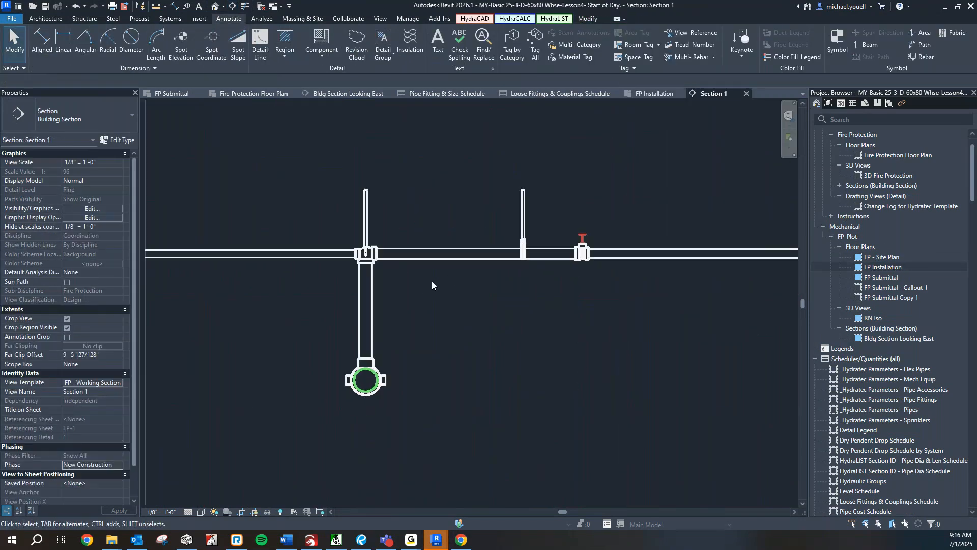
scroll(369, 289, "up", 1)
left_click(370, 291)
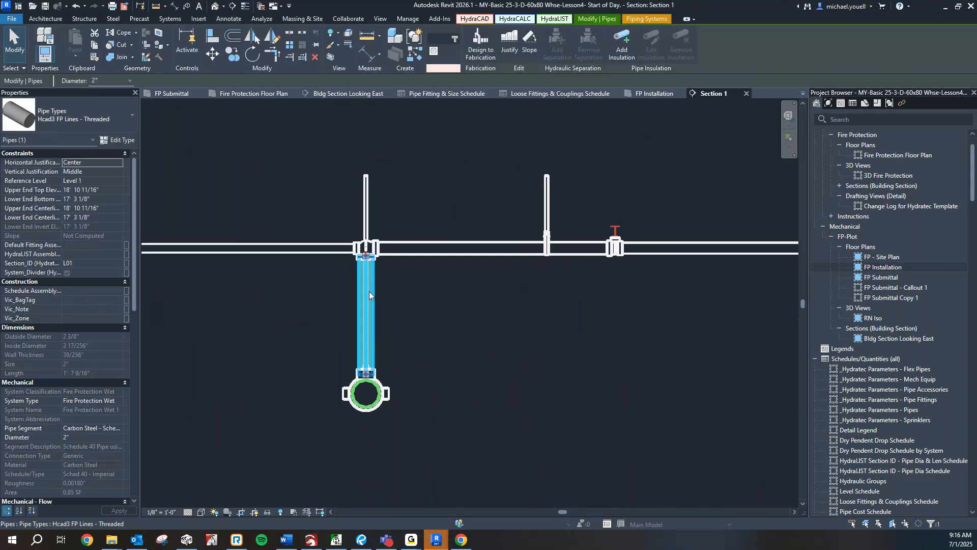
middle_click_drag(429, 299, 500, 261)
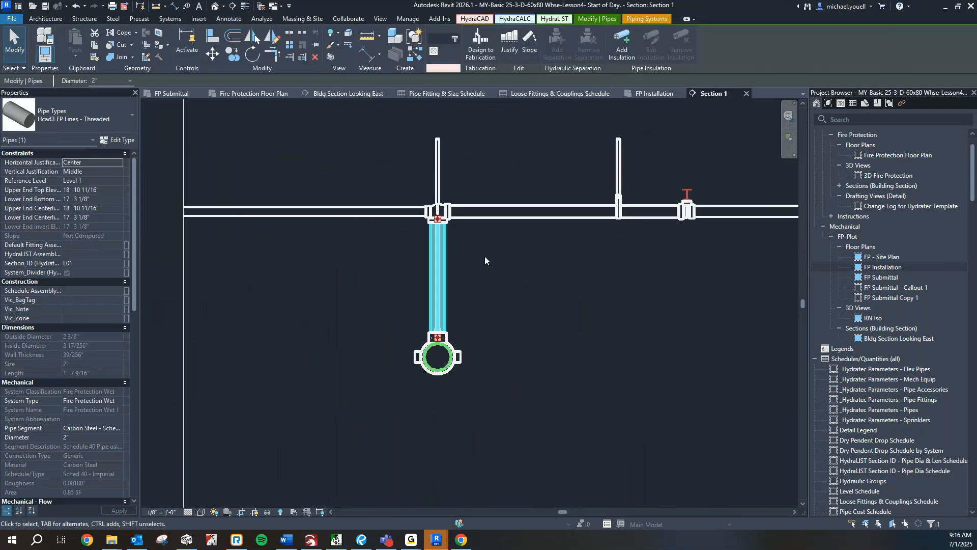
left_click(469, 247)
scroll(444, 214, "up", 3)
scroll(447, 216, "down", 5)
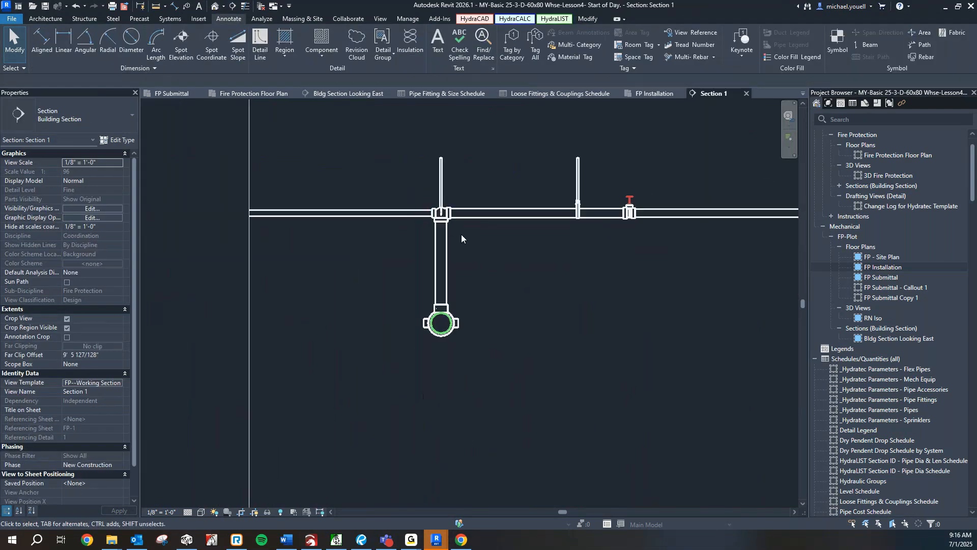
Check the outlet sizes of the threaded tee atop the riser nipple, and select the riser pipe again.
scroll(469, 240, "up", 1)
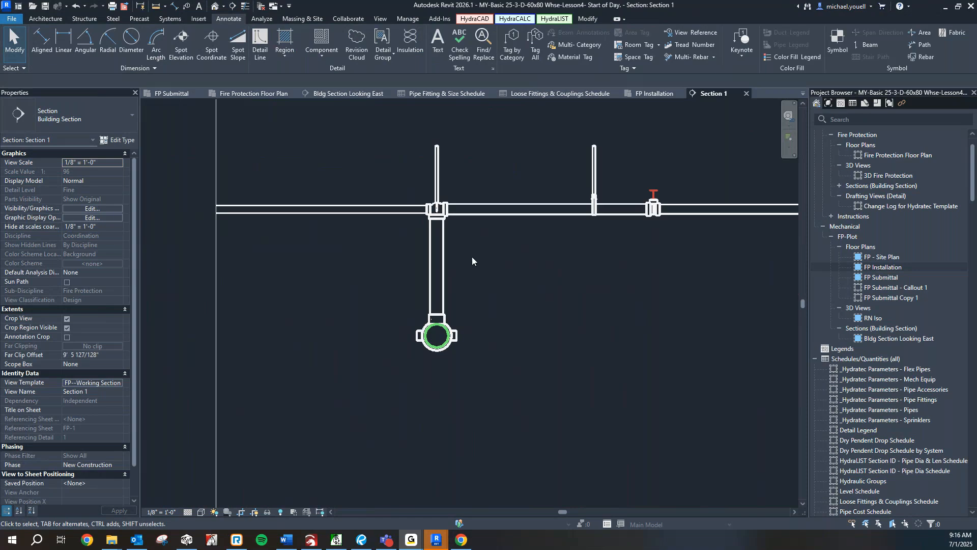
left_click(444, 216)
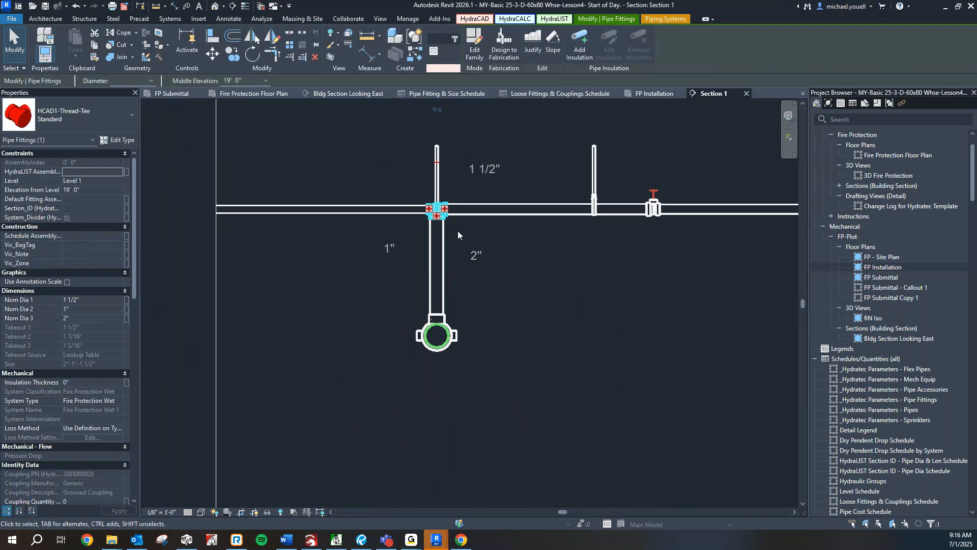
key("Escape")
right_click(466, 241)
left_click(444, 243)
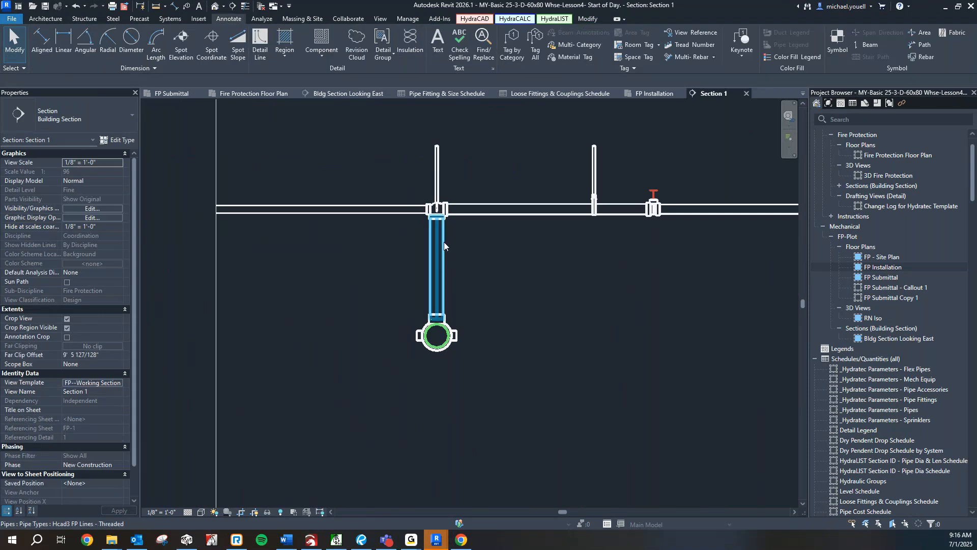
Select all instances of the threaded tee visible in the section view and temporarily hide the pipe fittings category.
right_click(444, 243)
key("Escape")
left_click_drag(436, 216, 443, 209)
left_click(437, 210)
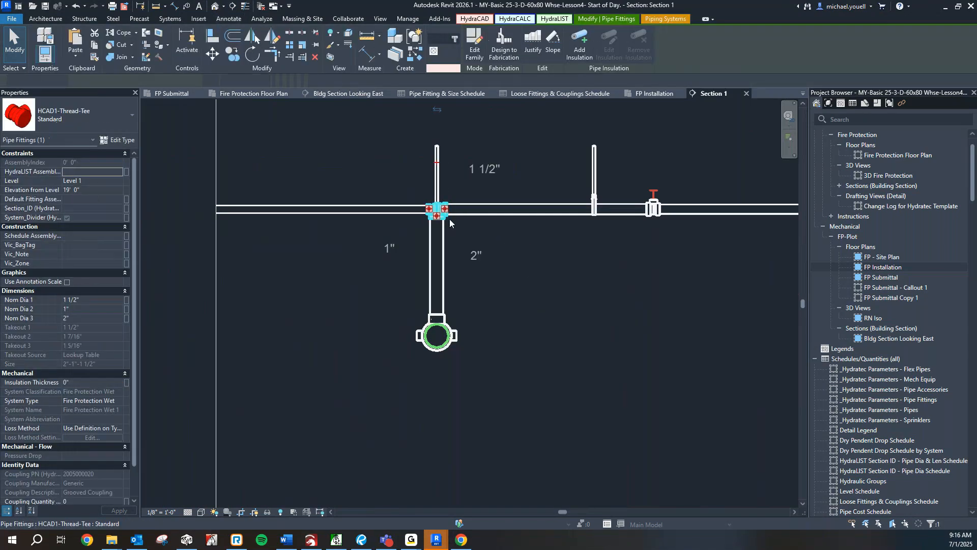
right_click(461, 242)
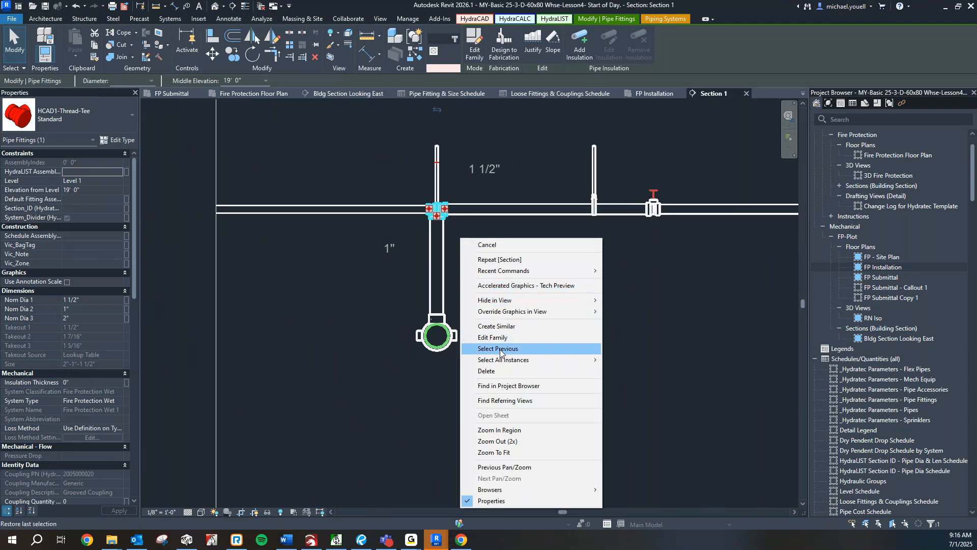
mouse_move(501, 360)
left_click(654, 360)
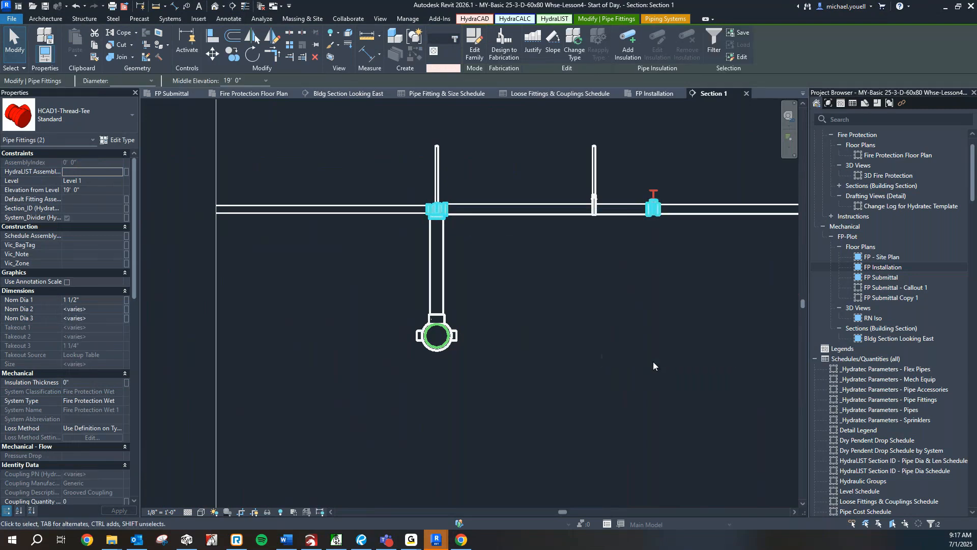
scroll(607, 313, "down", 4)
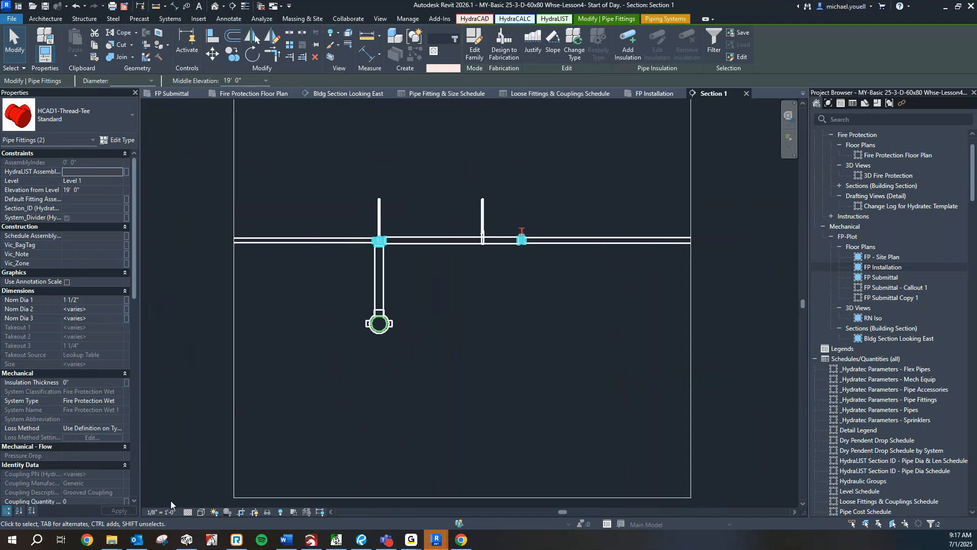
left_click(267, 511)
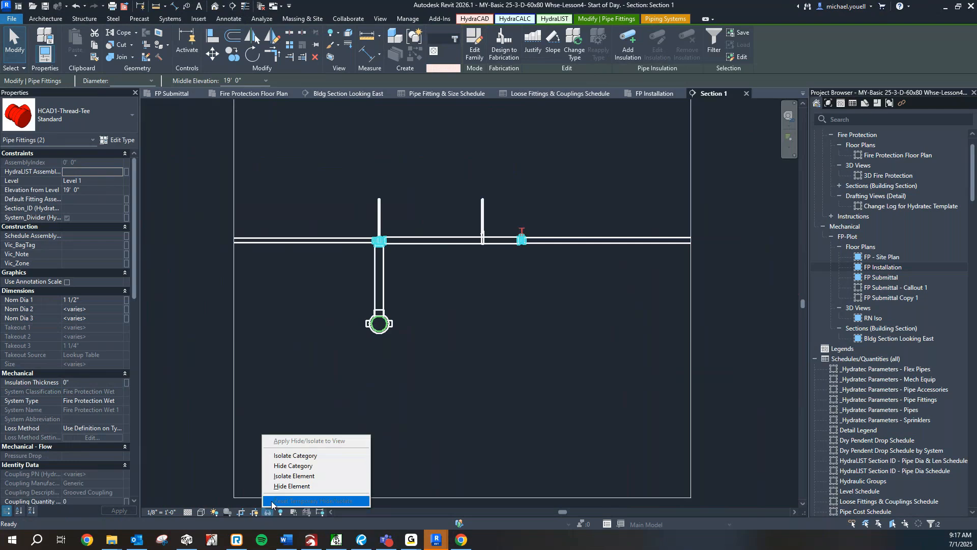
left_click(287, 467)
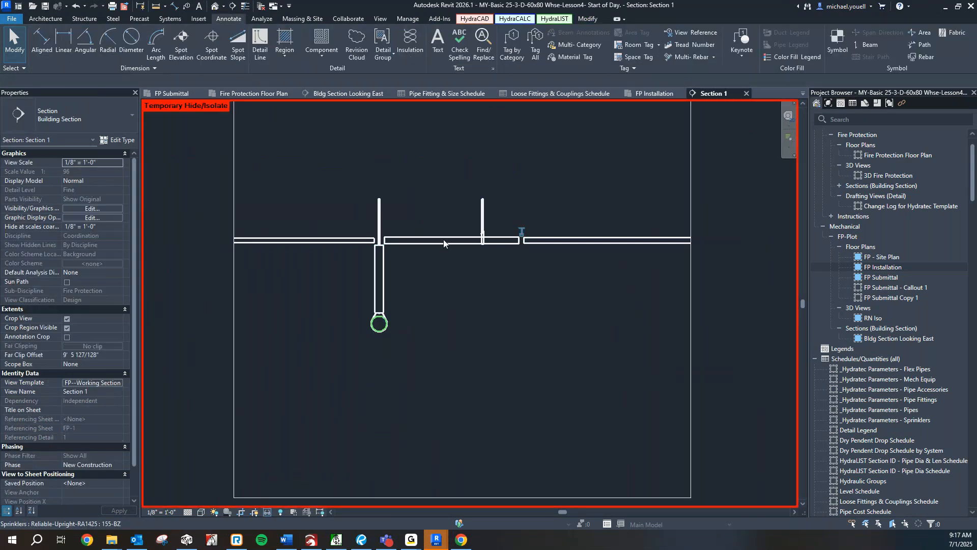
scroll(386, 239, "up", 2)
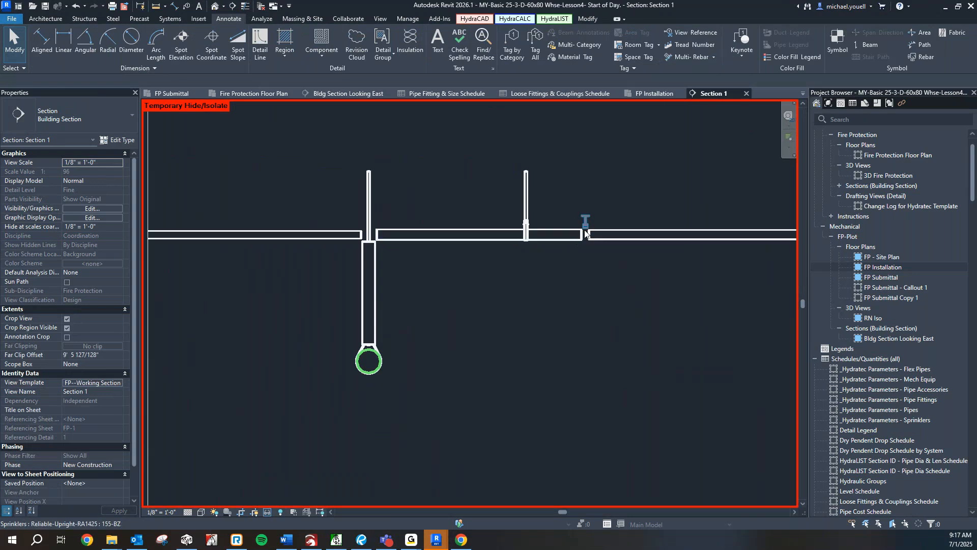
scroll(392, 264, "up", 2)
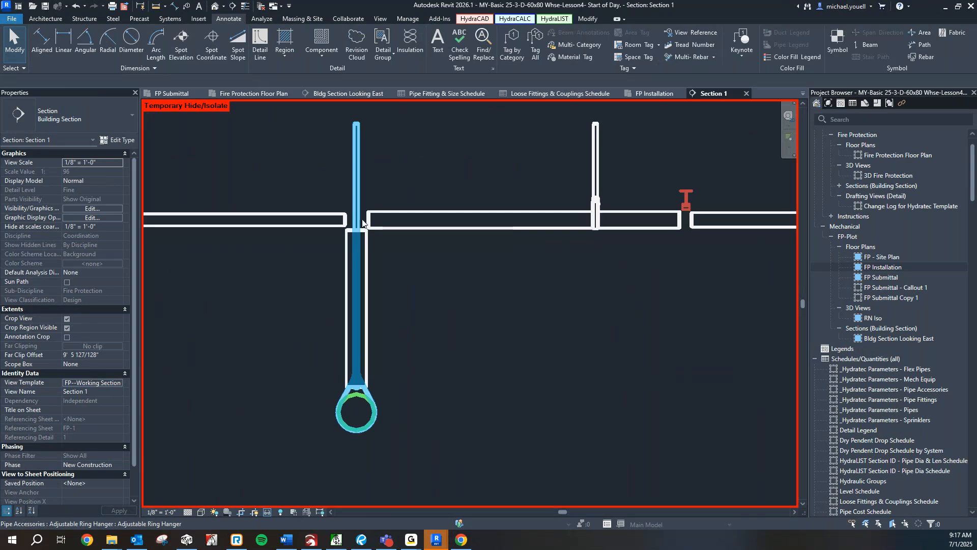
left_click(64, 46)
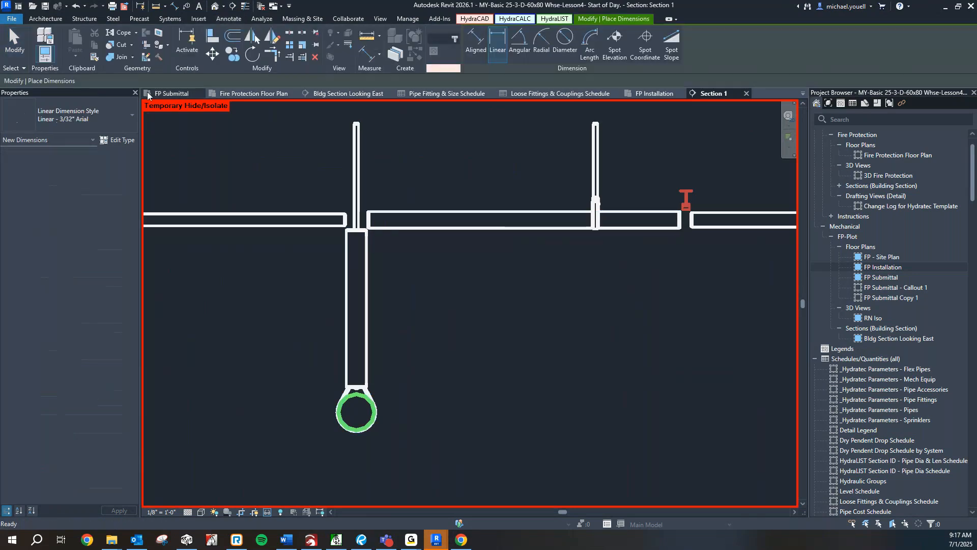
scroll(392, 242, "up", 2)
left_click(338, 229)
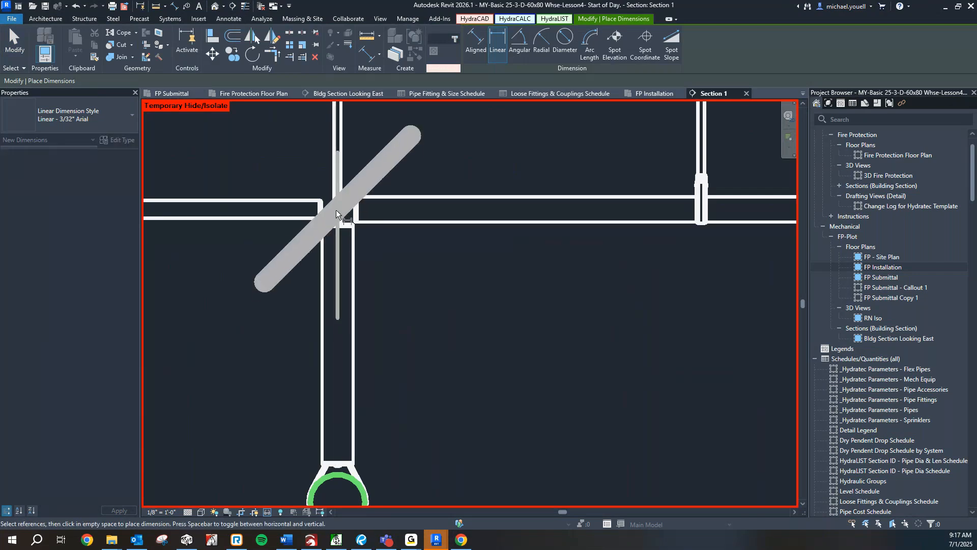
scroll(339, 208, "down", 1)
key("Escape")
scroll(339, 211, "down", 1)
key("Escape")
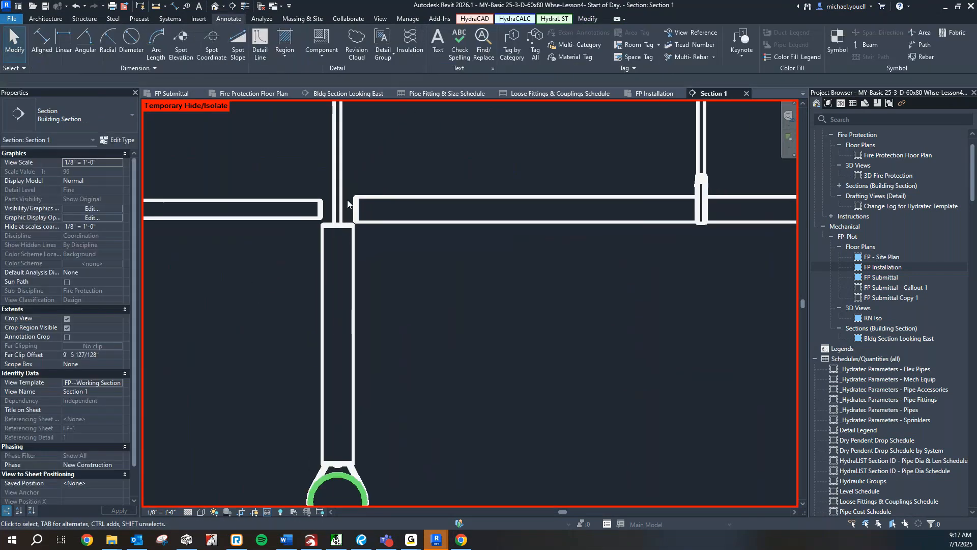
left_click(345, 173)
key("Escape")
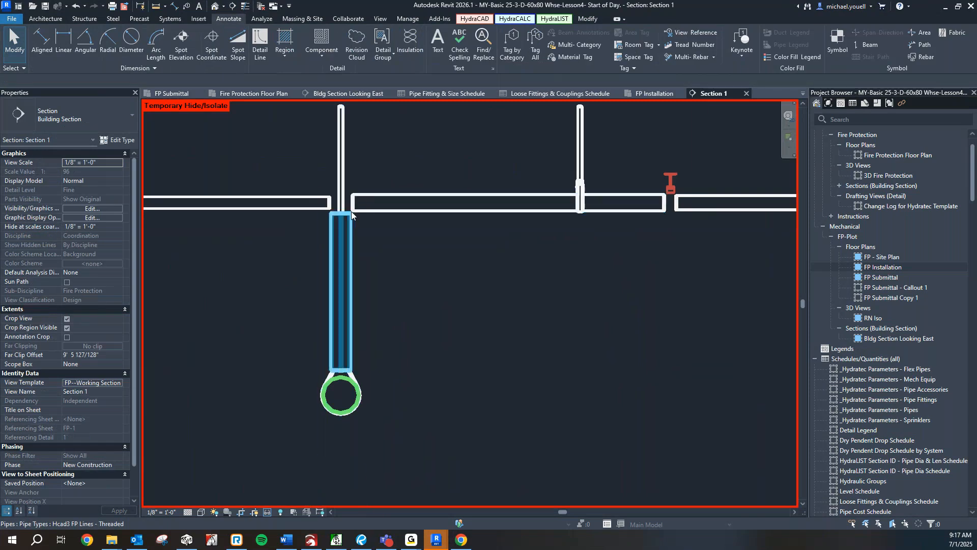
Select all adjustable ring hangers visible in the section and temporarily hide the pipe accessories category.
scroll(338, 204, "up", 2)
left_click(338, 180)
right_click(338, 183)
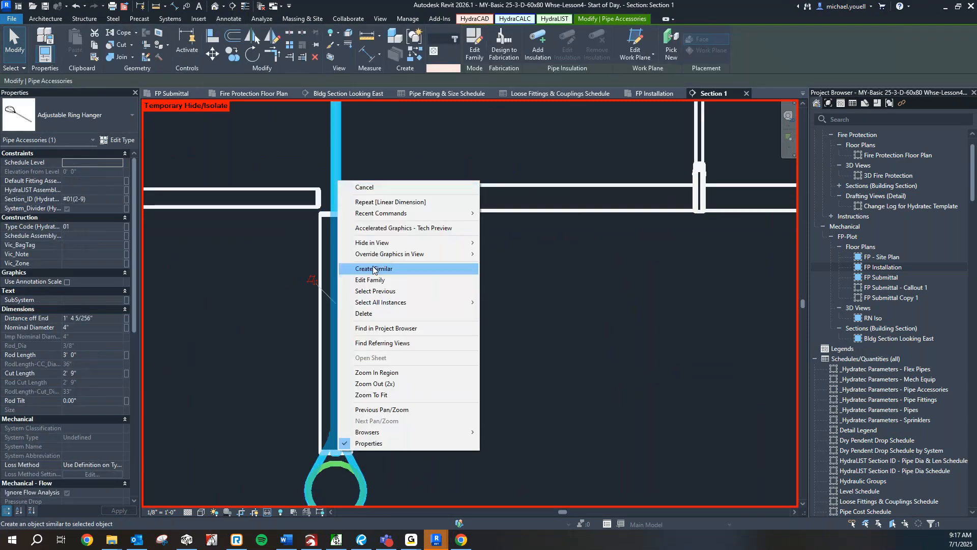
mouse_move(373, 305)
left_click(509, 302)
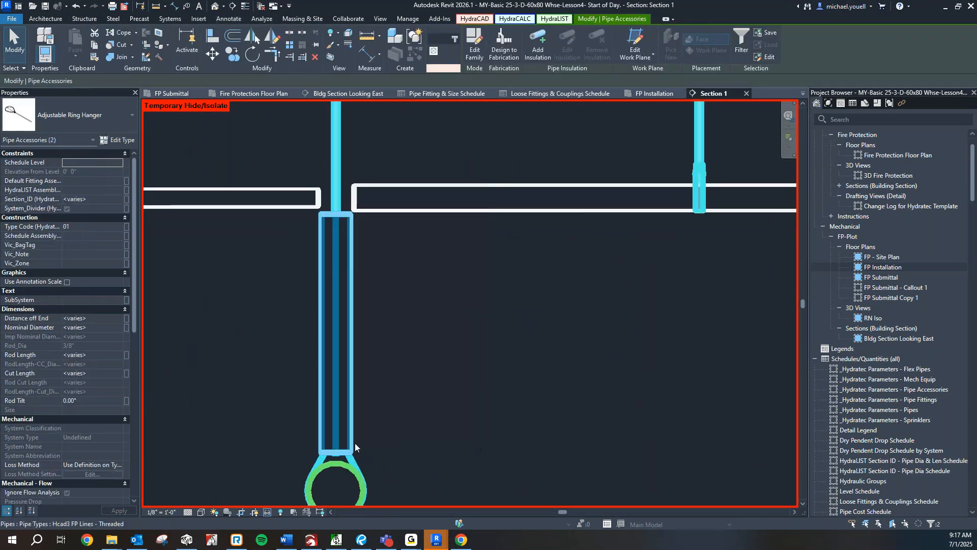
left_click(269, 512)
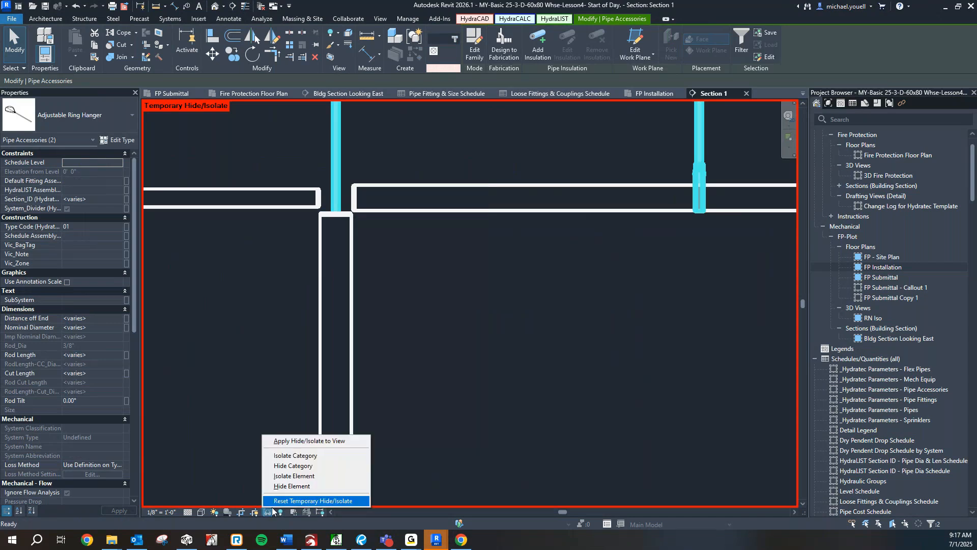
left_click(288, 467)
scroll(309, 349, "down", 2)
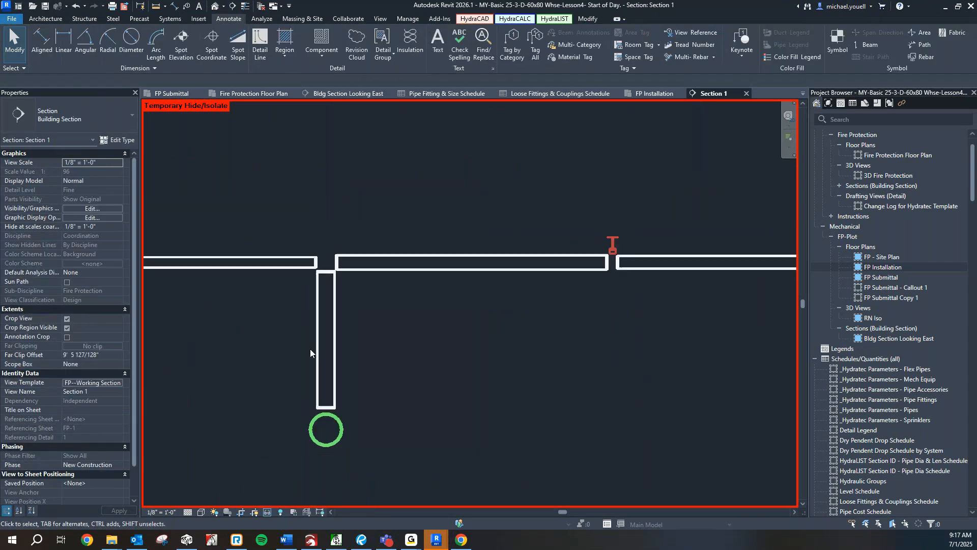
left_click(71, 41)
scroll(352, 265, "up", 2)
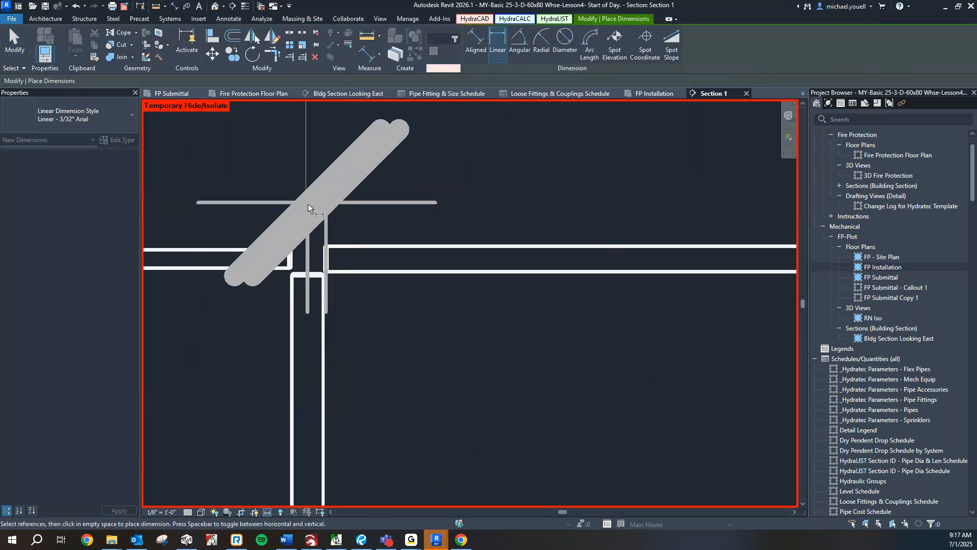
key("Escape")
key("Escape")
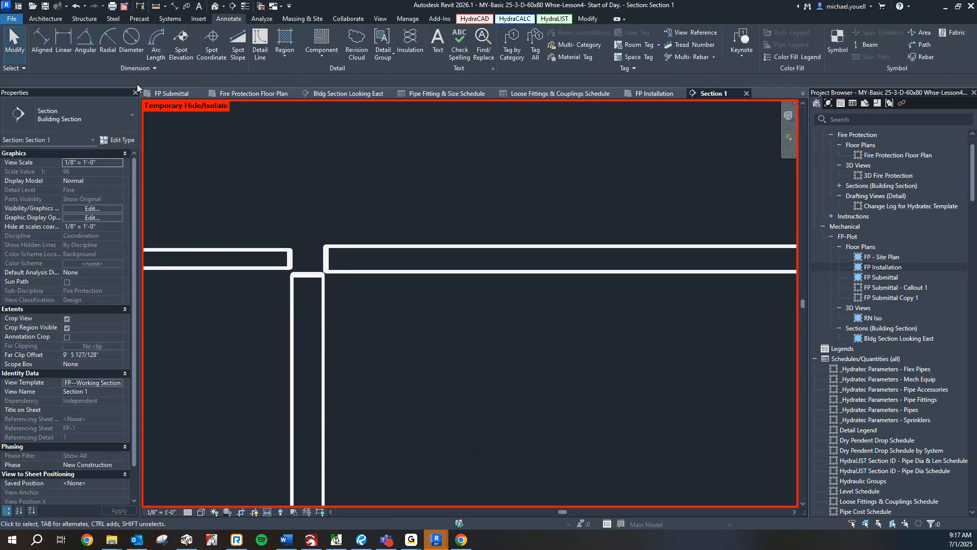
left_click(57, 33)
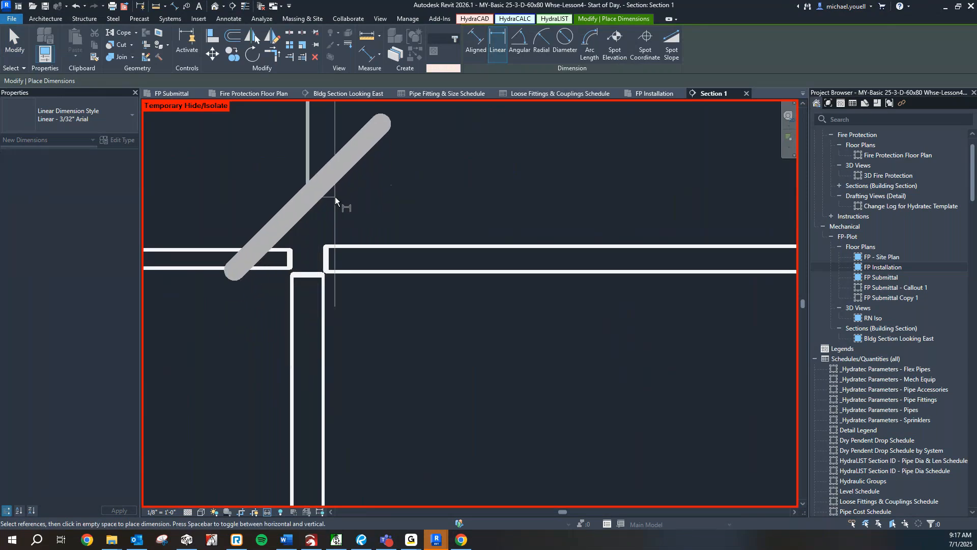
key("Escape")
key("Escape")
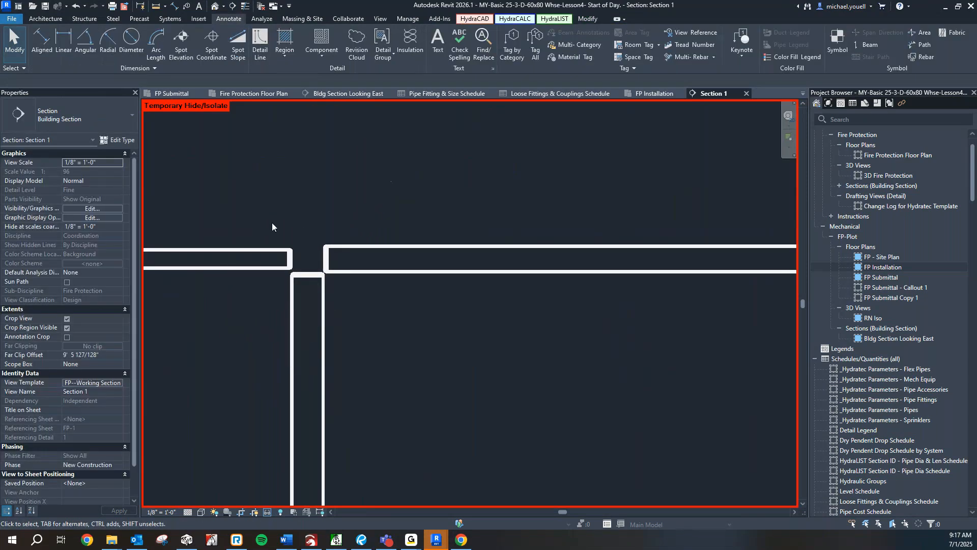
key("d")
key("i")
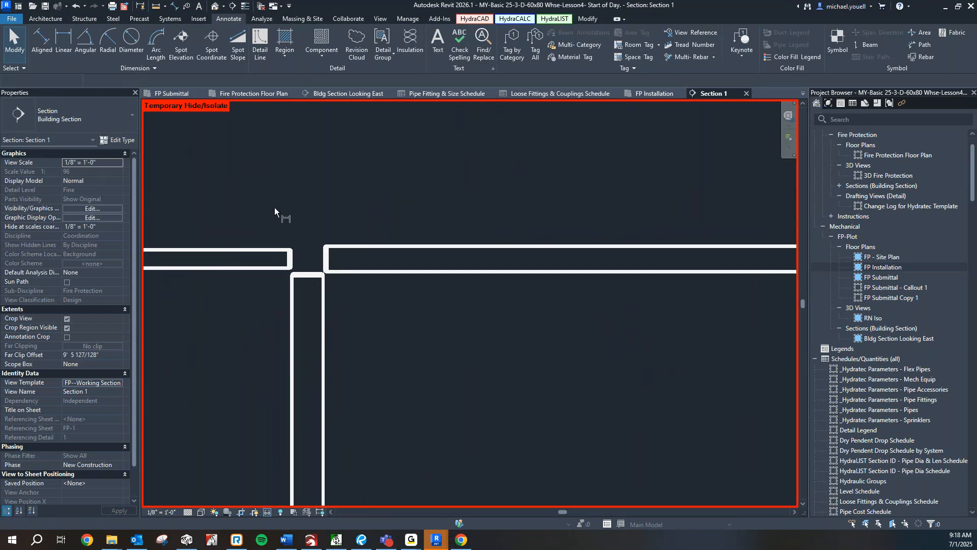
key("Escape")
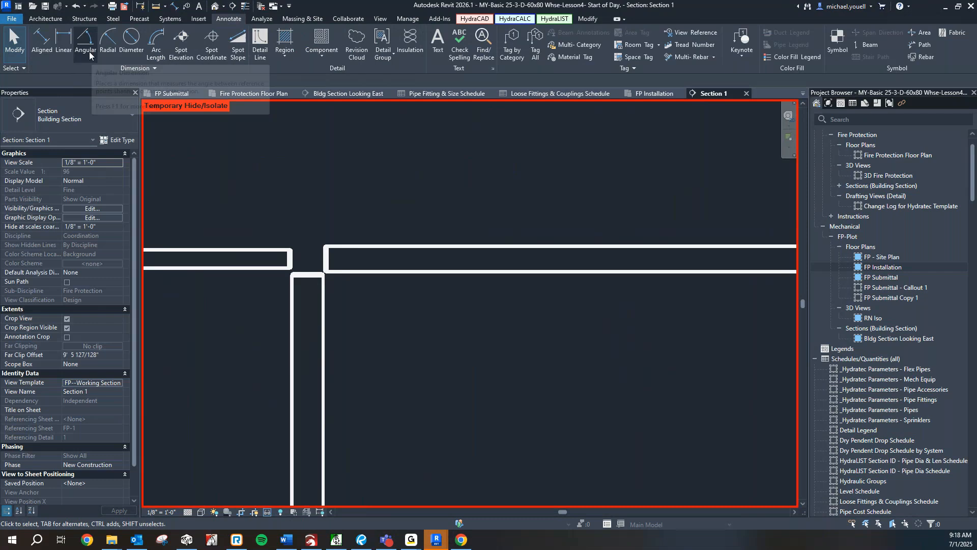
Place an aligned dimension between the vertical pipe's upper end and the horizontal branch line's centerline, beside the riser.
left_click(39, 41)
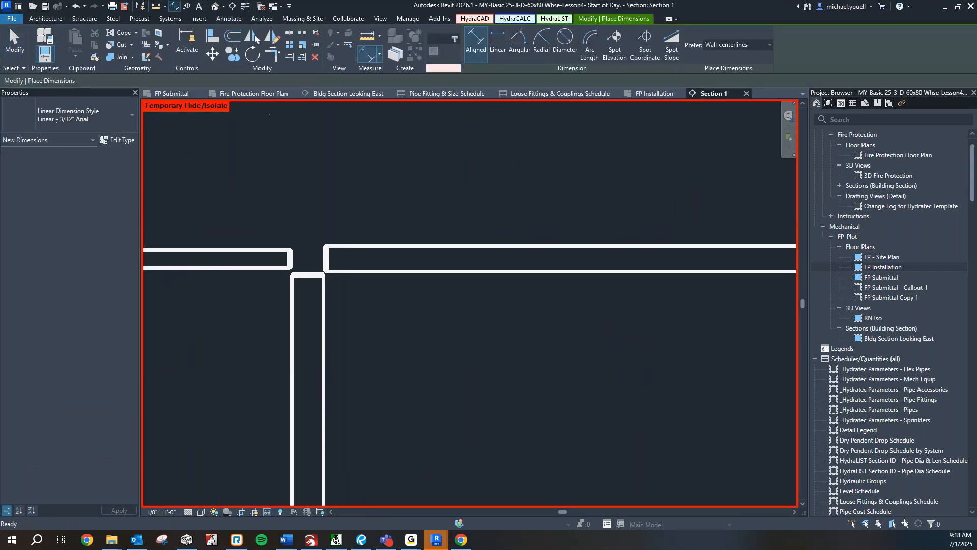
left_click(306, 275)
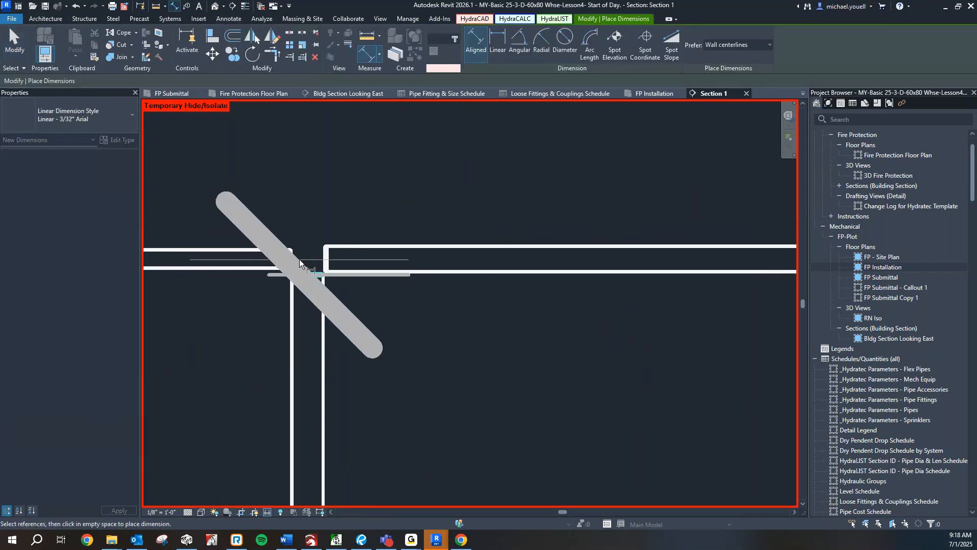
left_click(311, 240)
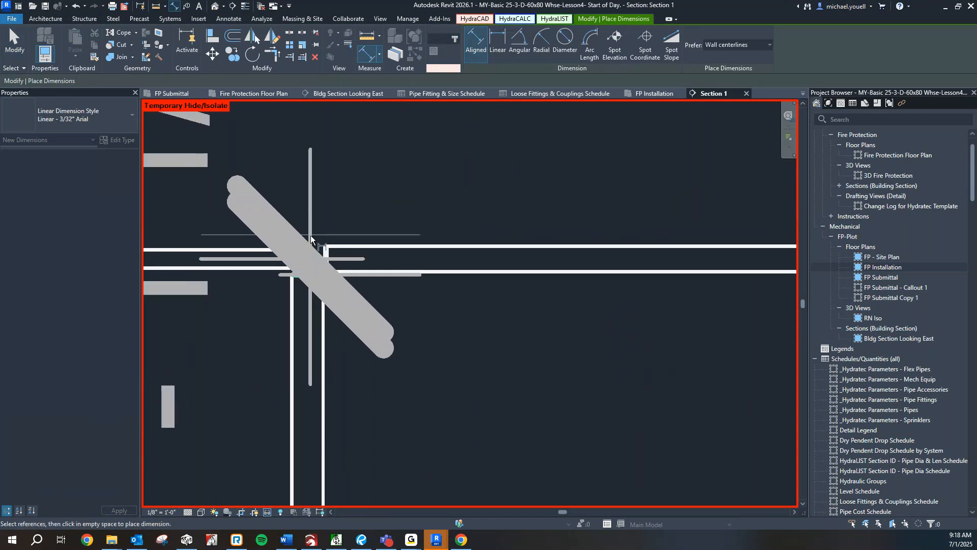
scroll(292, 199, "down", 2)
middle_click_drag(292, 199, 380, 199)
left_click(321, 209)
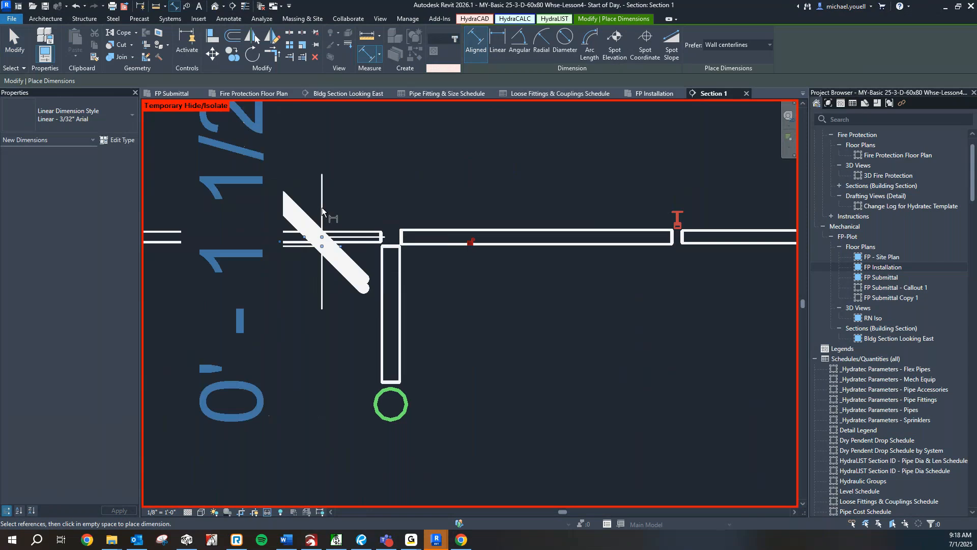
scroll(322, 208, "down", 1)
middle_click_drag(319, 275, 405, 290)
scroll(411, 291, "up", 1)
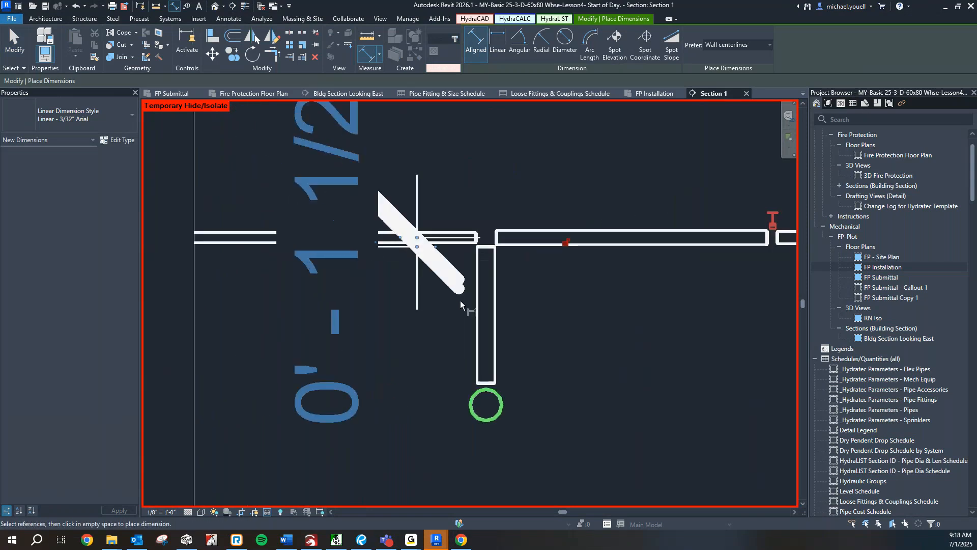
scroll(465, 310, "down", 1)
key("Escape")
key("Escape")
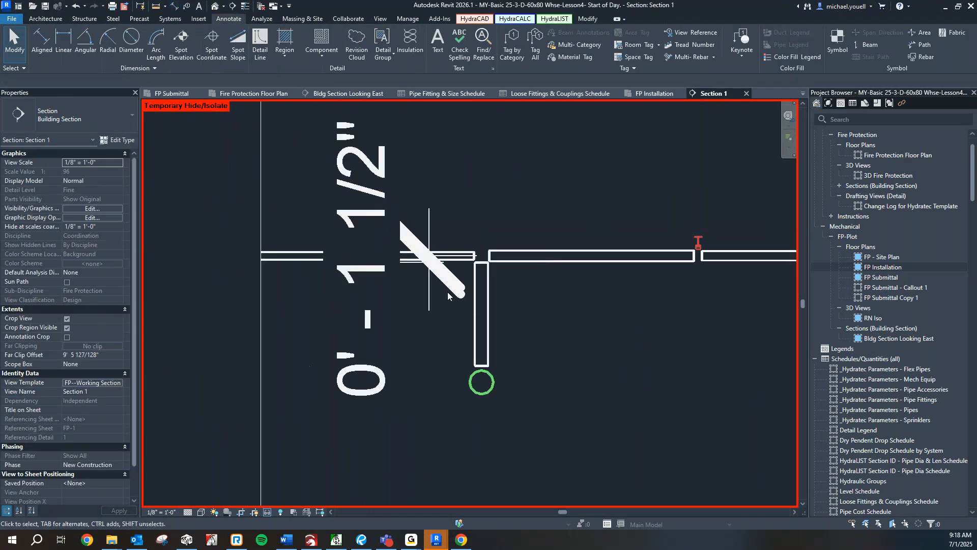
Inspect the exact value of the takeout dimension at the vertical pipe's upper end, then deselect it.
left_click(453, 281)
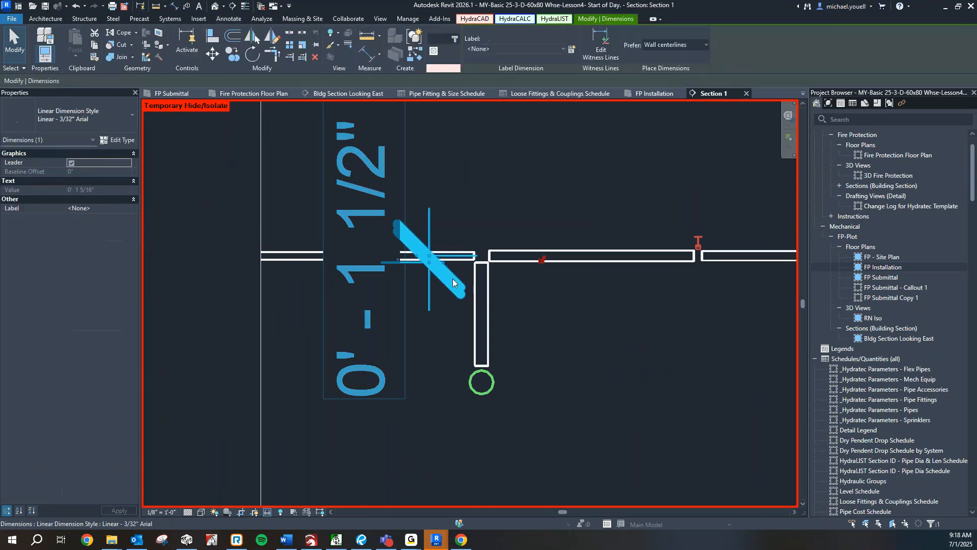
scroll(480, 274, "up", 2)
scroll(566, 313, "down", 1)
middle_click_drag(575, 321, 536, 309)
key("Escape")
left_click(39, 29)
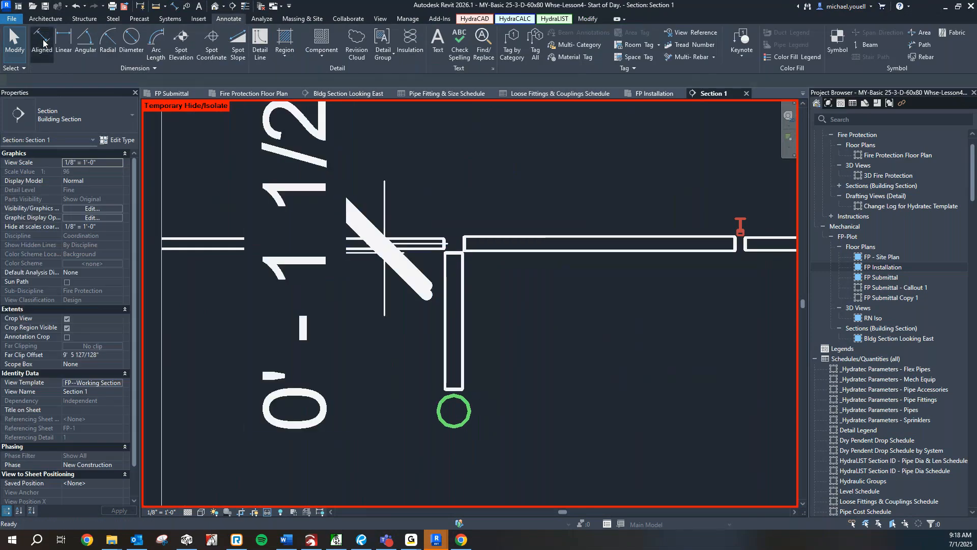
scroll(509, 433, "up", 1)
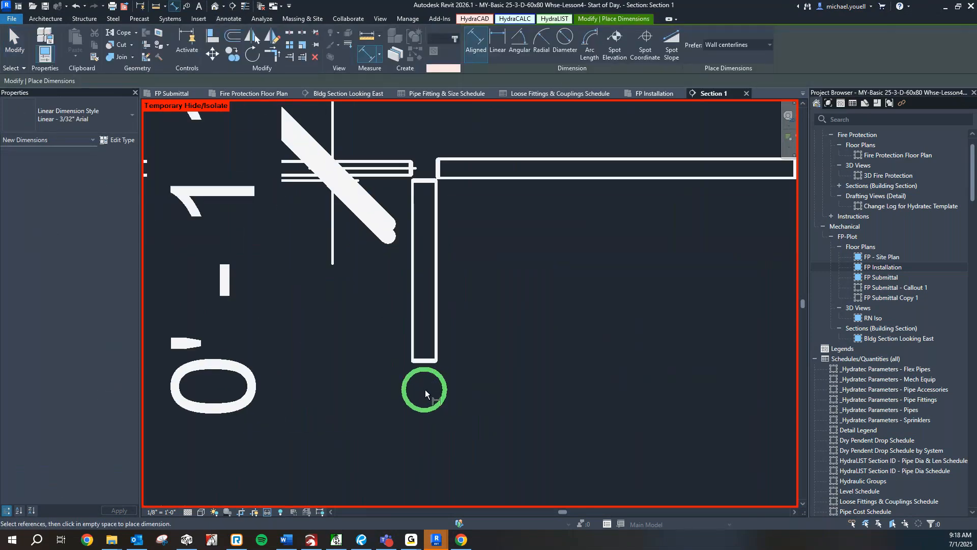
left_click(425, 361)
scroll(425, 386, "up", 2)
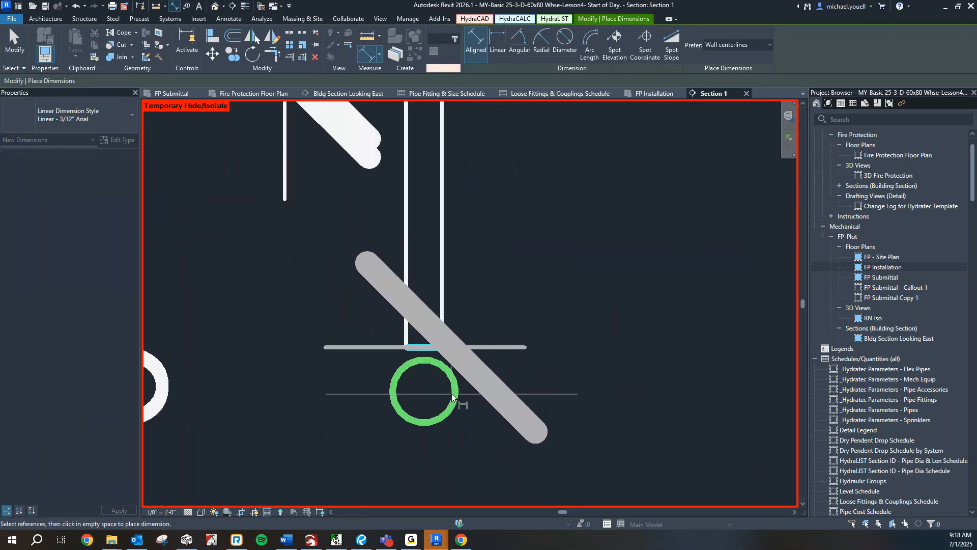
scroll(432, 359, "up", 3)
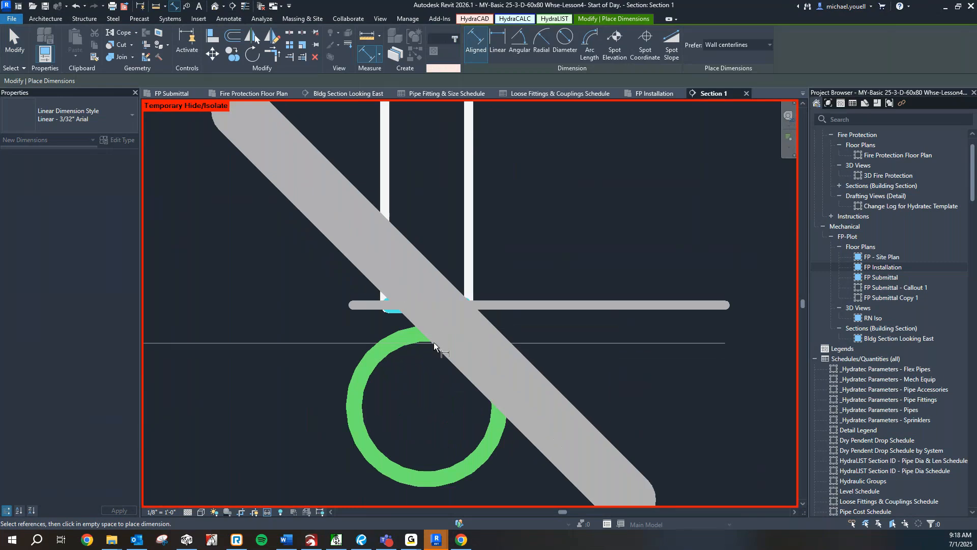
scroll(420, 357, "down", 3)
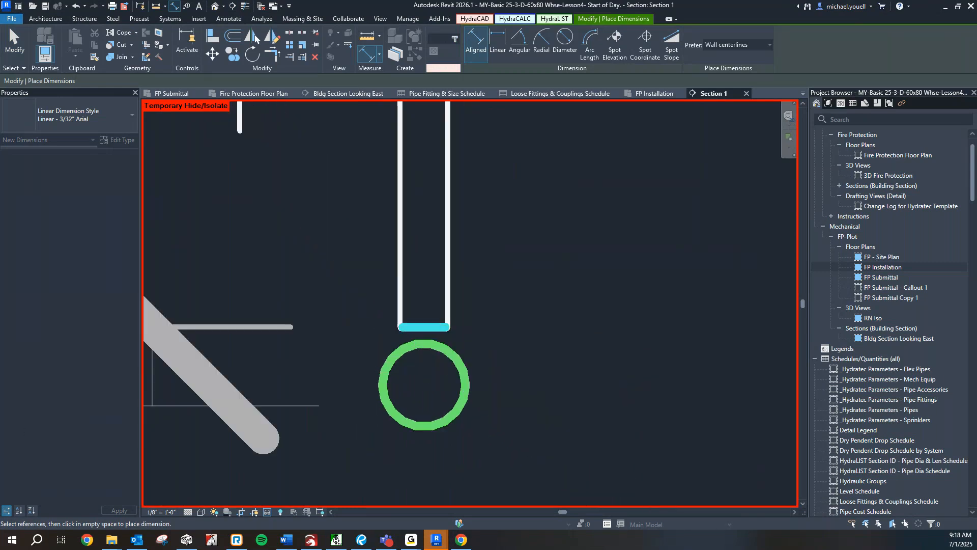
scroll(433, 363, "down", 5)
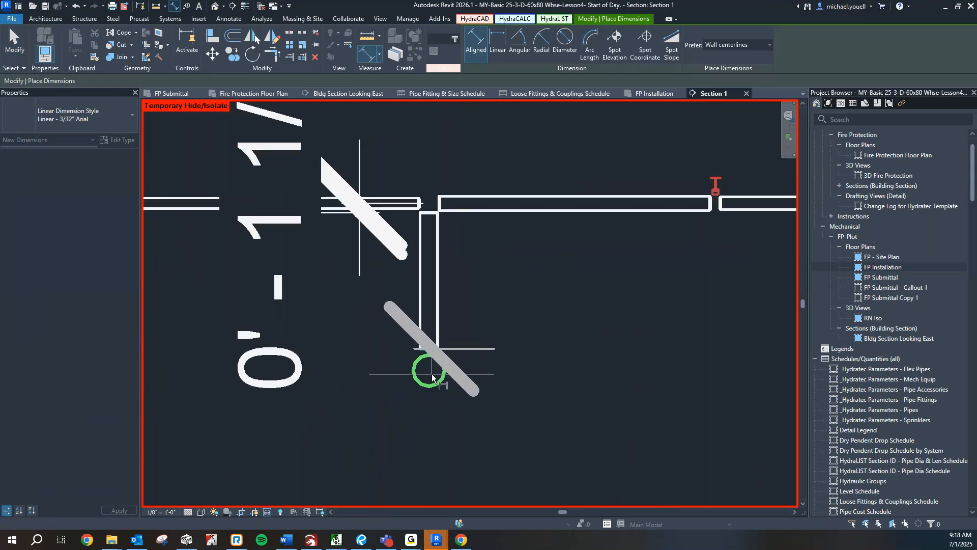
scroll(433, 377, "up", 2)
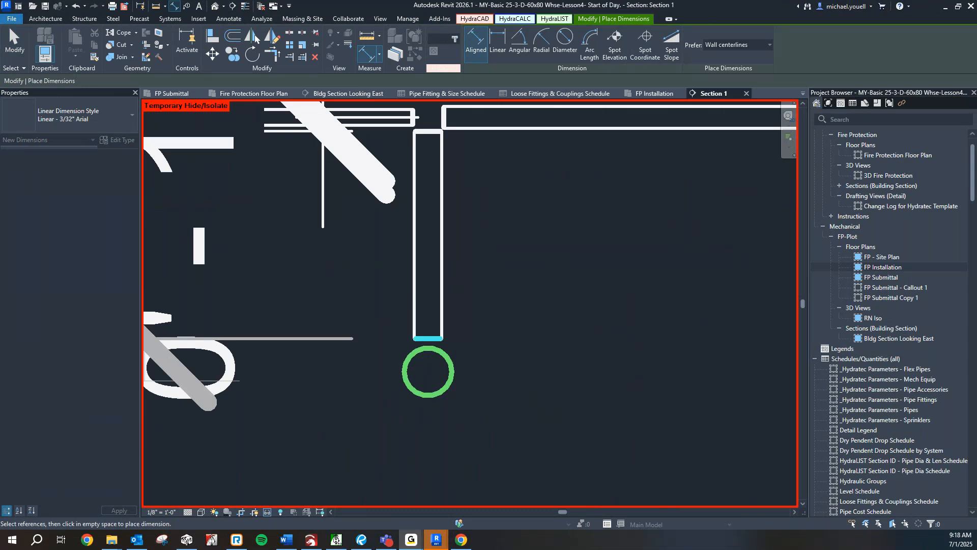
left_click(468, 337)
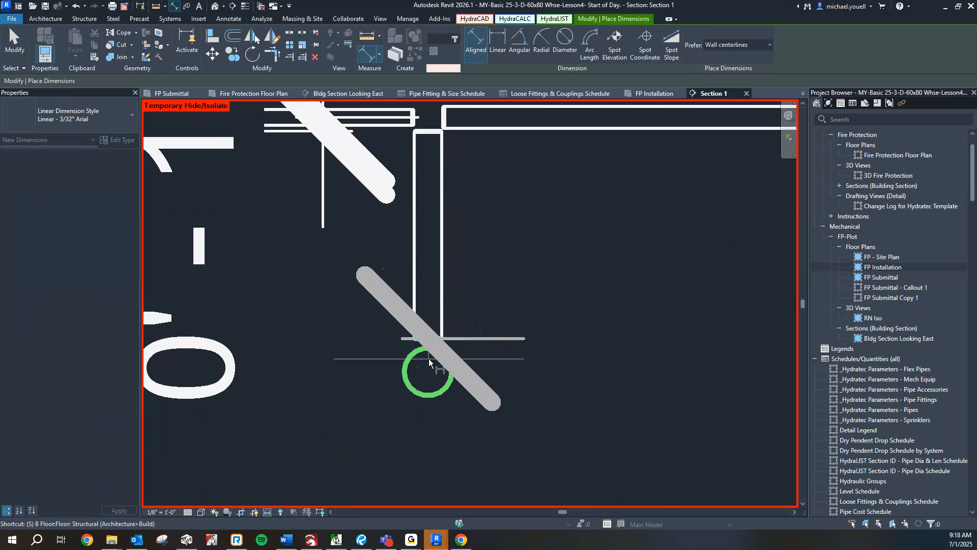
left_click(424, 338)
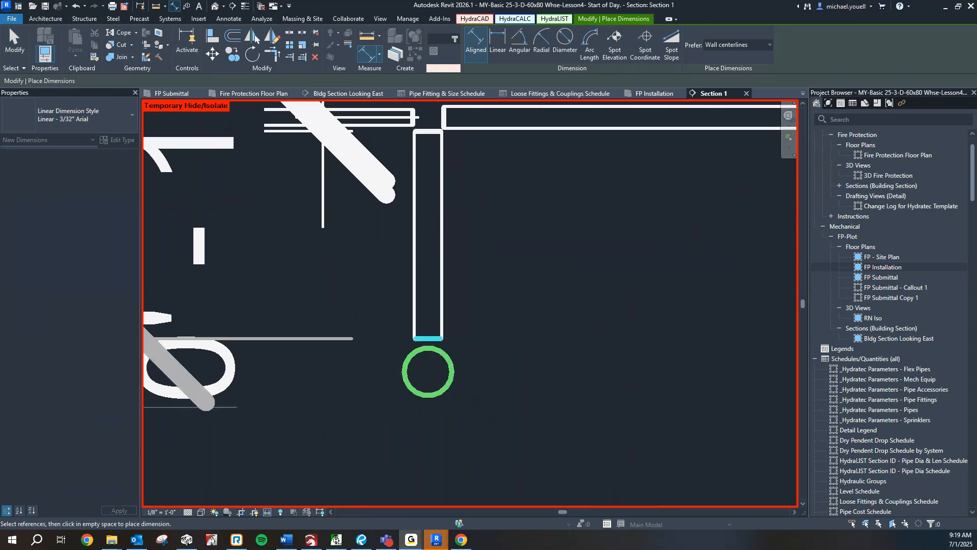
scroll(437, 372, "down", 3)
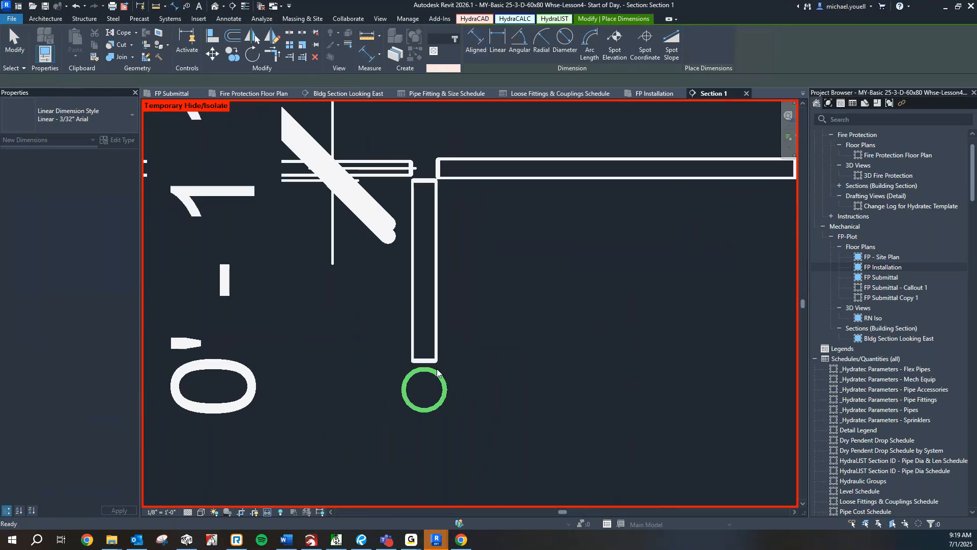
key("Escape")
key("Escape")
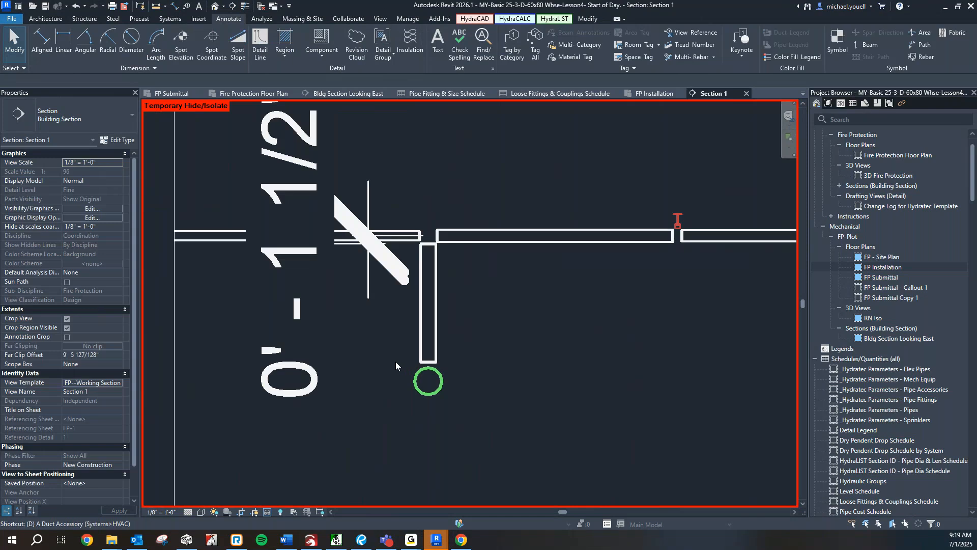
Draw a thin detail line about 3 1/8" long from the main's center up to the vertical pipe's lower end.
key("d")
key("l")
scroll(428, 376, "up", 4)
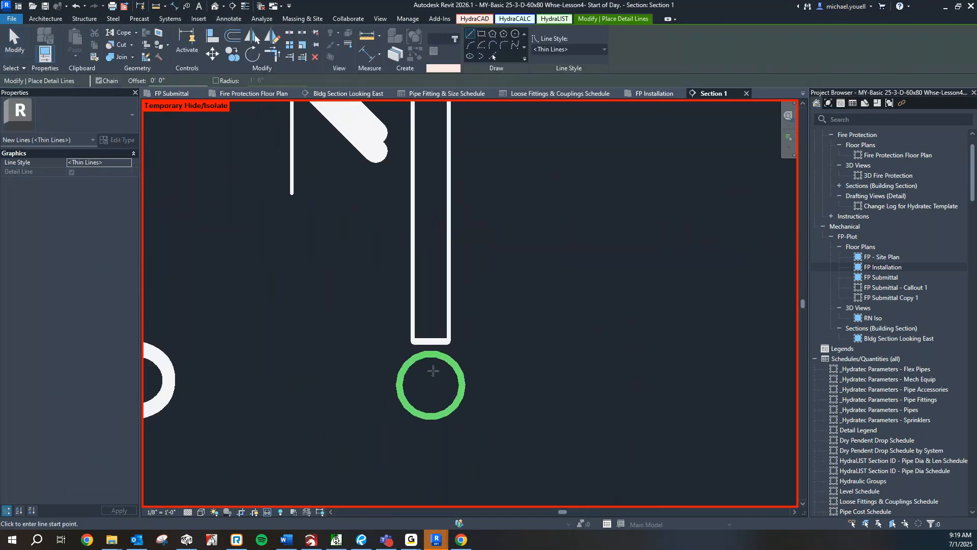
left_click(430, 384)
left_click(431, 340)
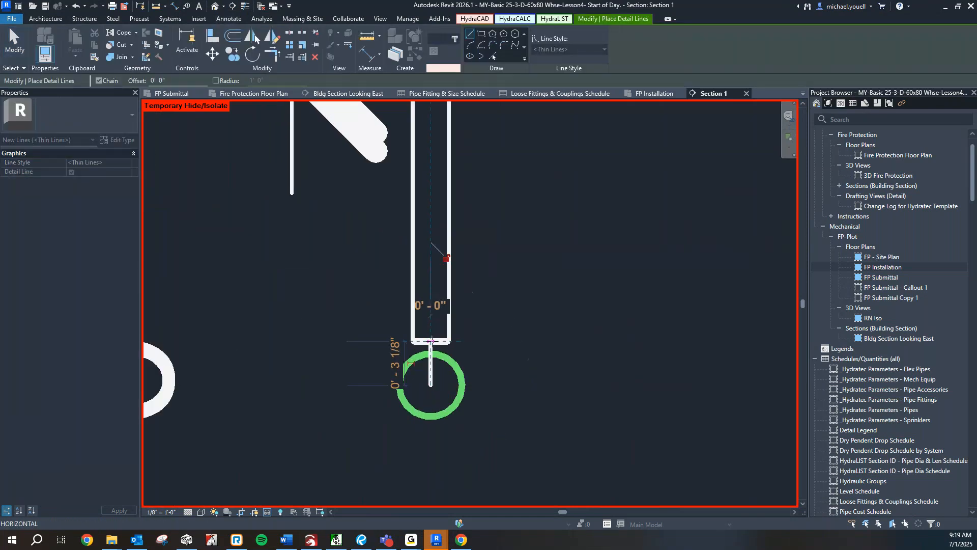
key("Escape")
key("Escape")
Select the detail line between the main's center and the vertical pipe, check its length, then deselect it.
scroll(435, 390, "up", 1)
left_click(431, 367)
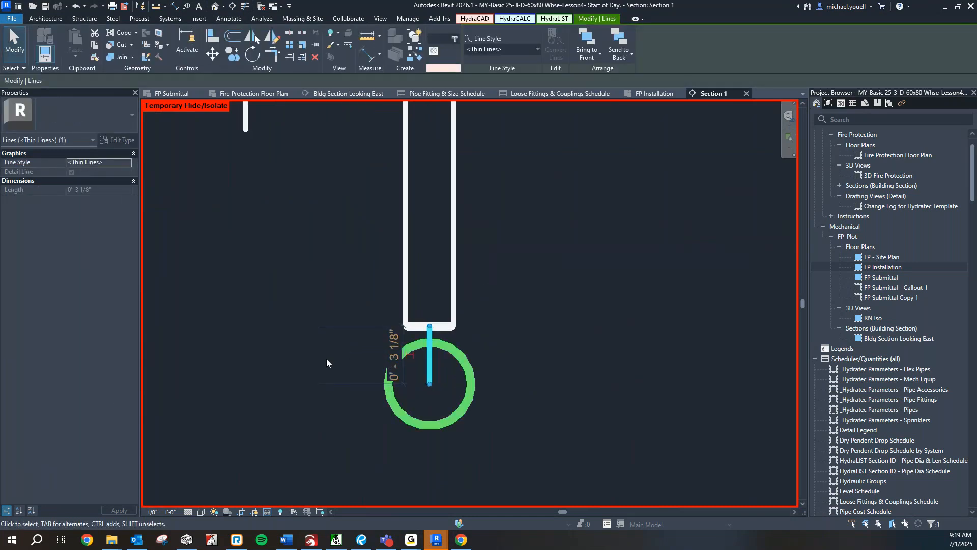
scroll(313, 358, "down", 1)
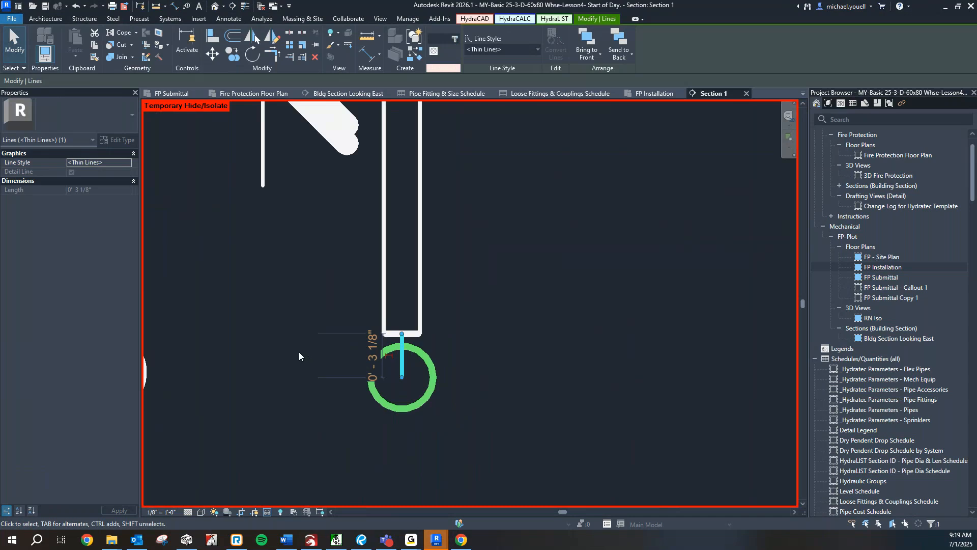
scroll(298, 352, "down", 2)
scroll(288, 356, "down", 2)
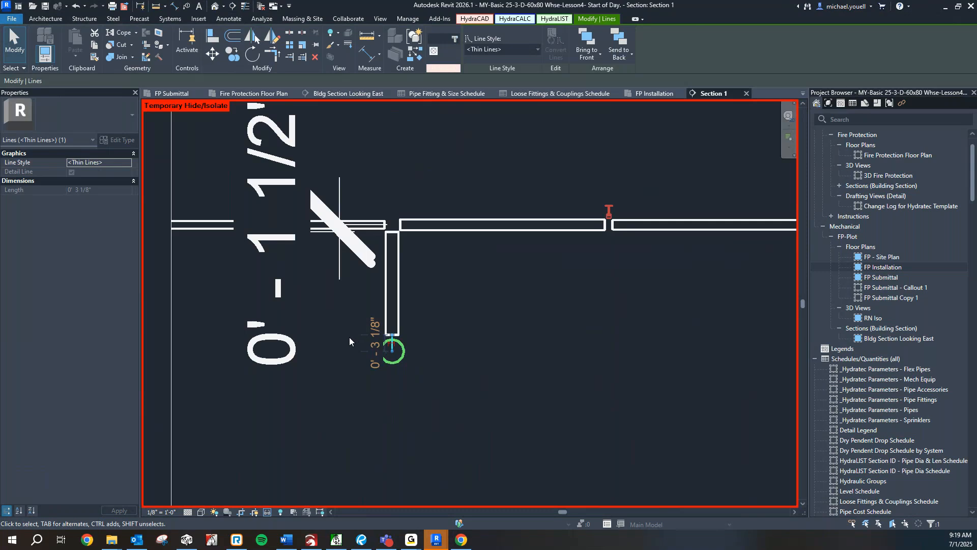
scroll(295, 257, "down", 1)
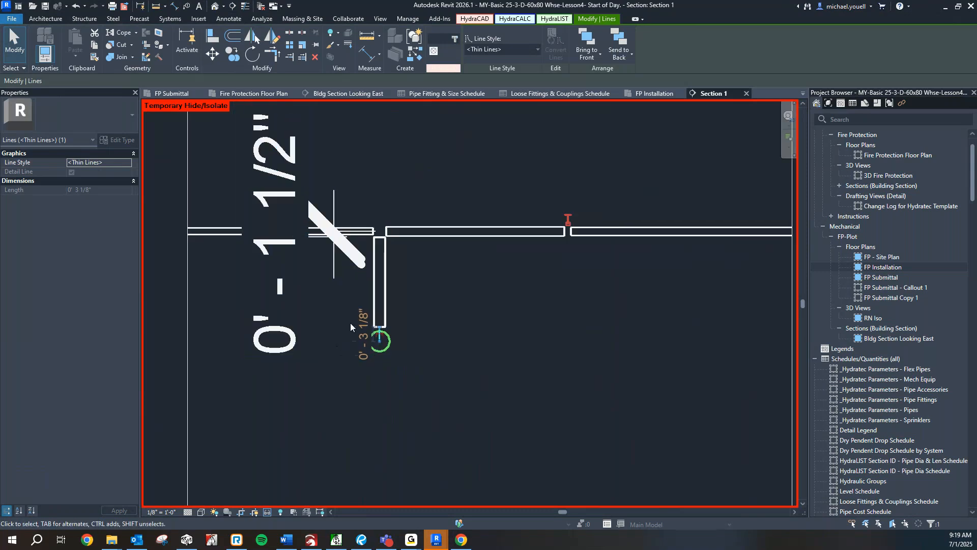
key("Escape")
Check the lengths of the takeout detail line and the vertical pipe one after the other, then clear the selection.
left_click(380, 340)
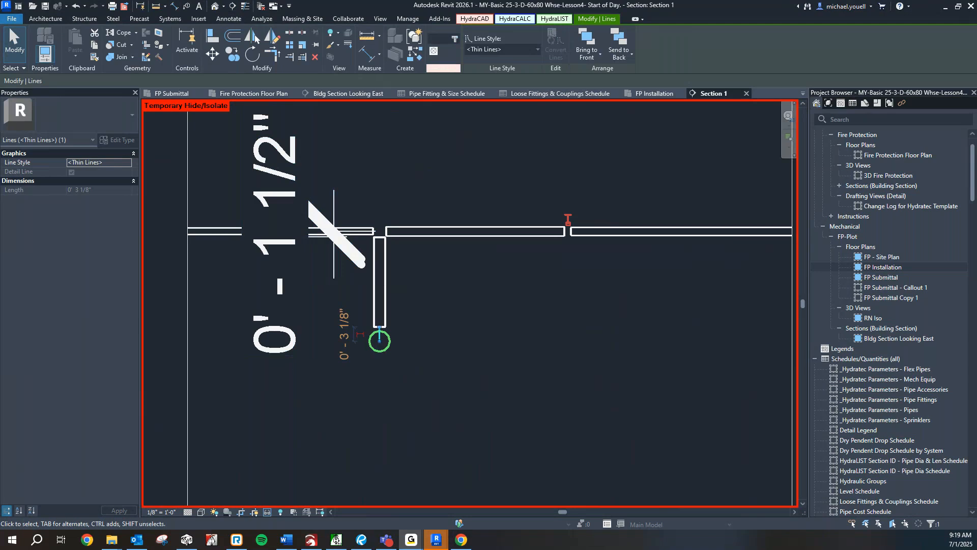
left_click(372, 288)
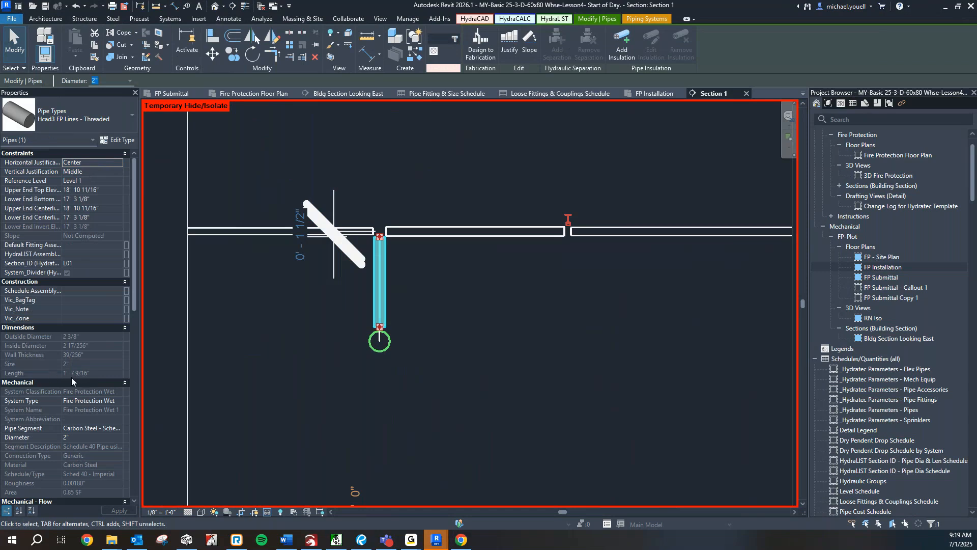
left_click(483, 345)
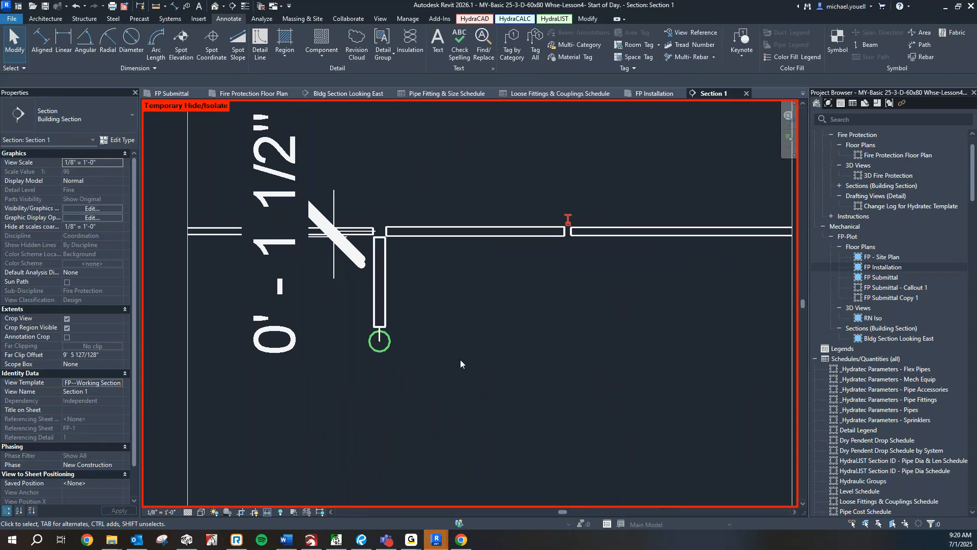
scroll(383, 342, "up", 2)
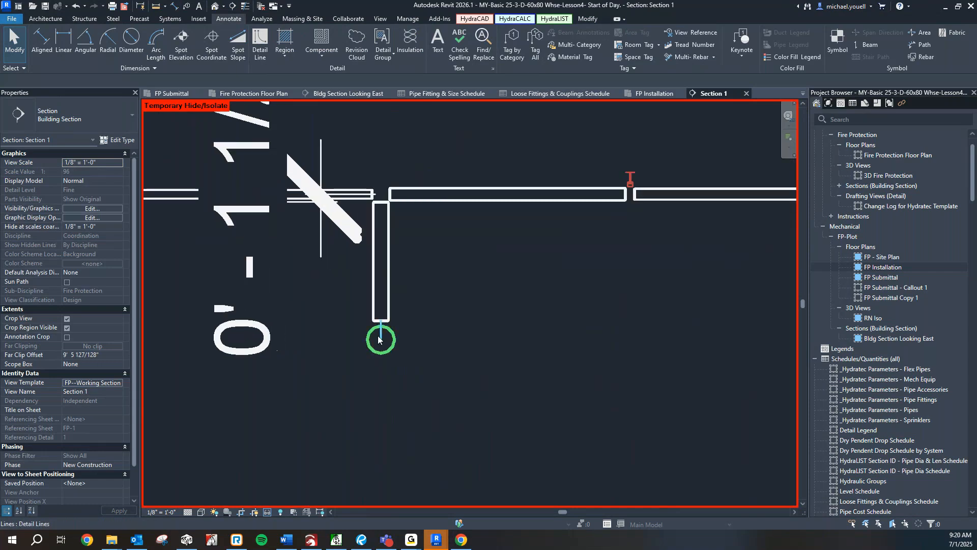
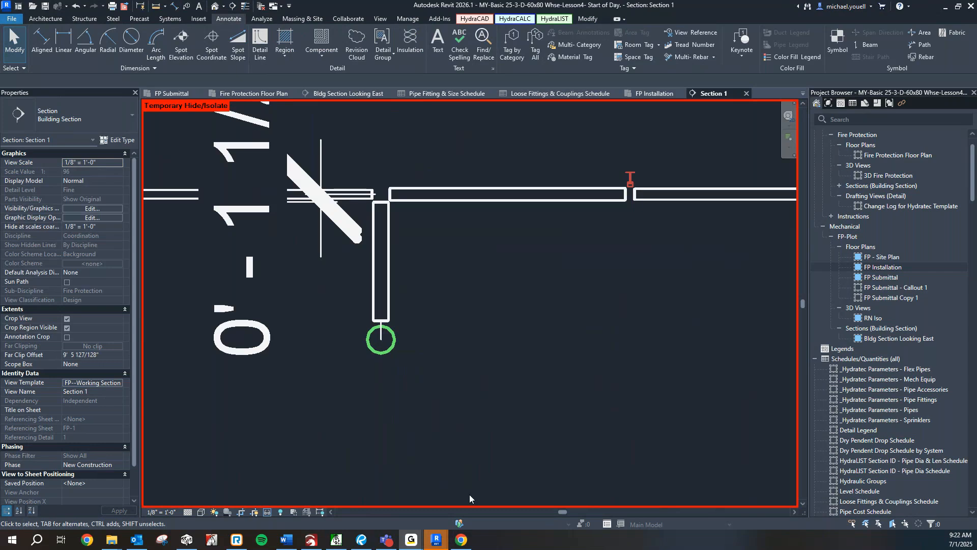
Reset the temporary hide/isolate so the fittings and hangers show again in the section view.
left_click(269, 512)
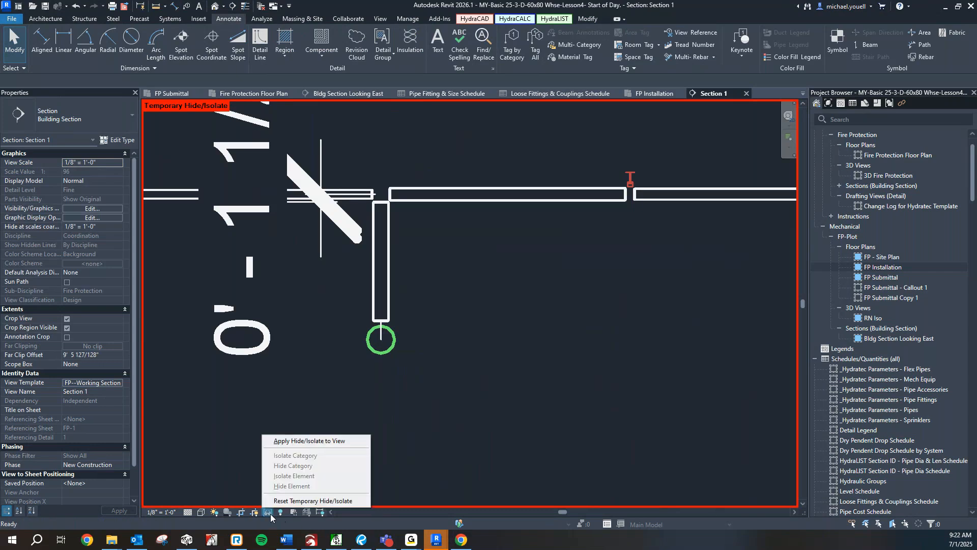
left_click(301, 502)
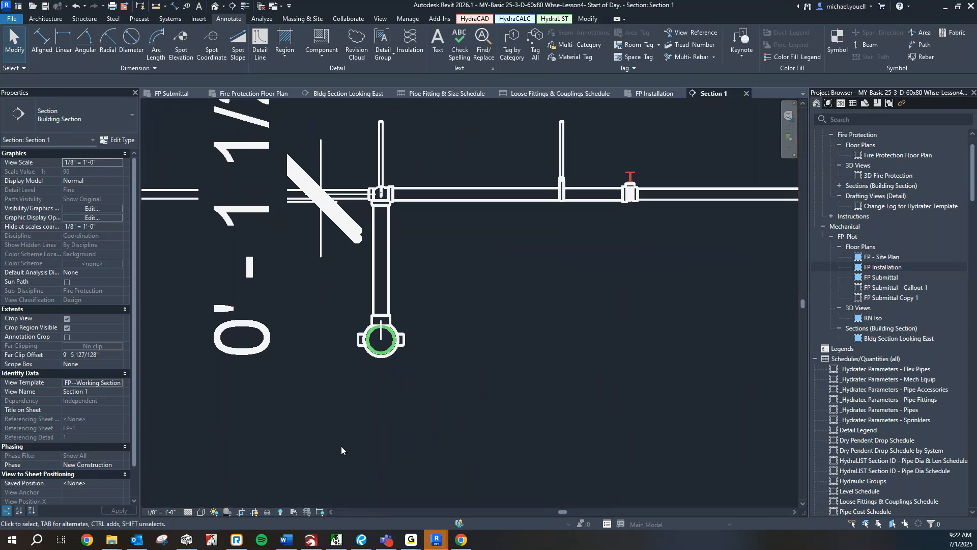
scroll(341, 446, "down", 4)
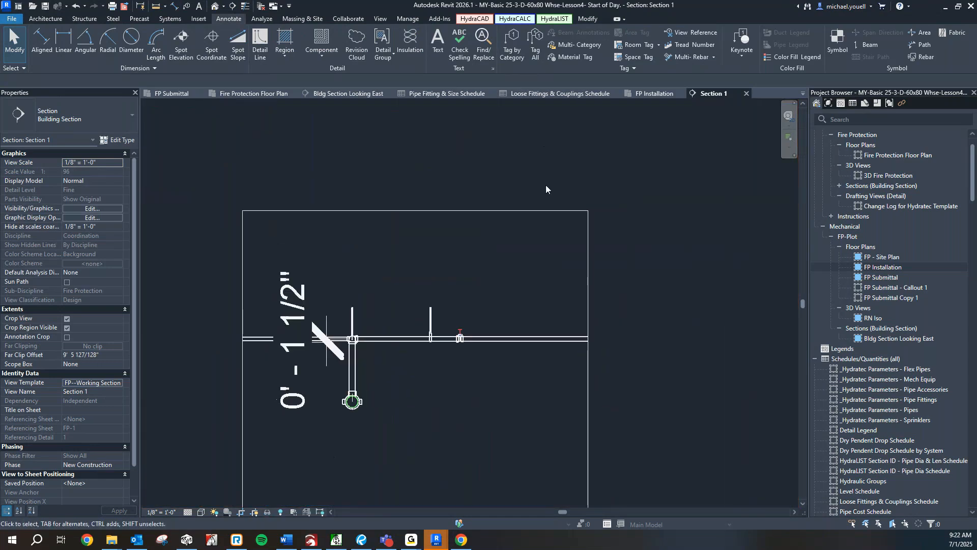
Switch to the HydraLIST data window, move it clear of the section drawing and show hanger section H01.
left_click(339, 540)
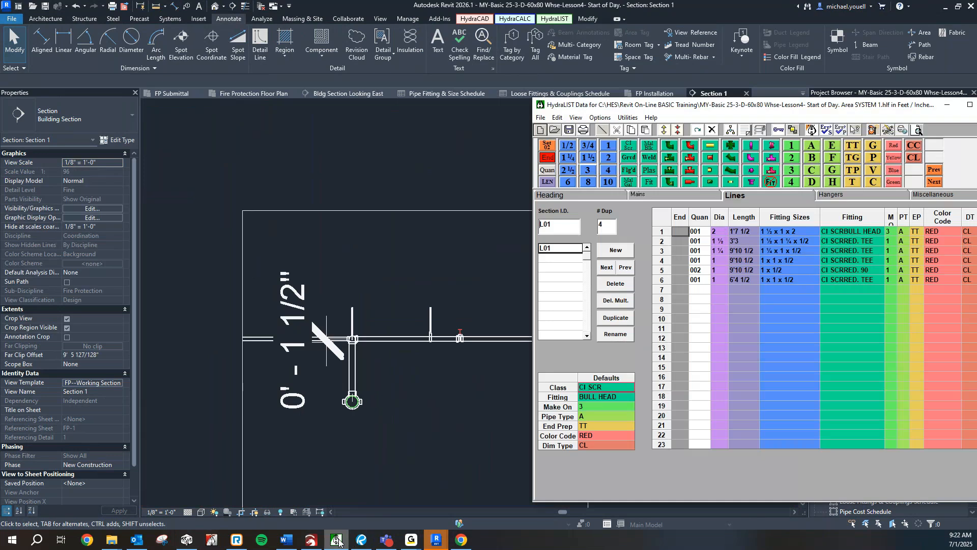
left_click_drag(813, 98, 729, 100)
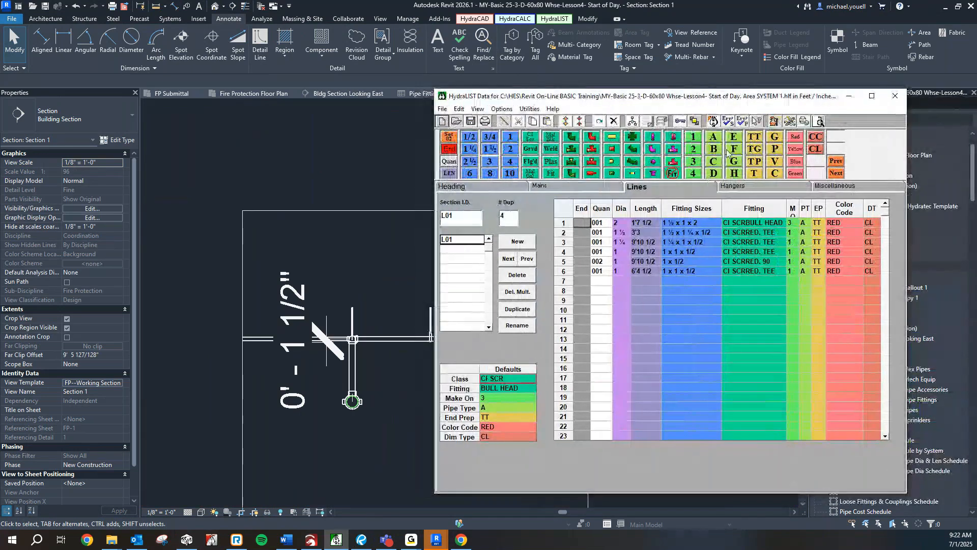
left_click(765, 185)
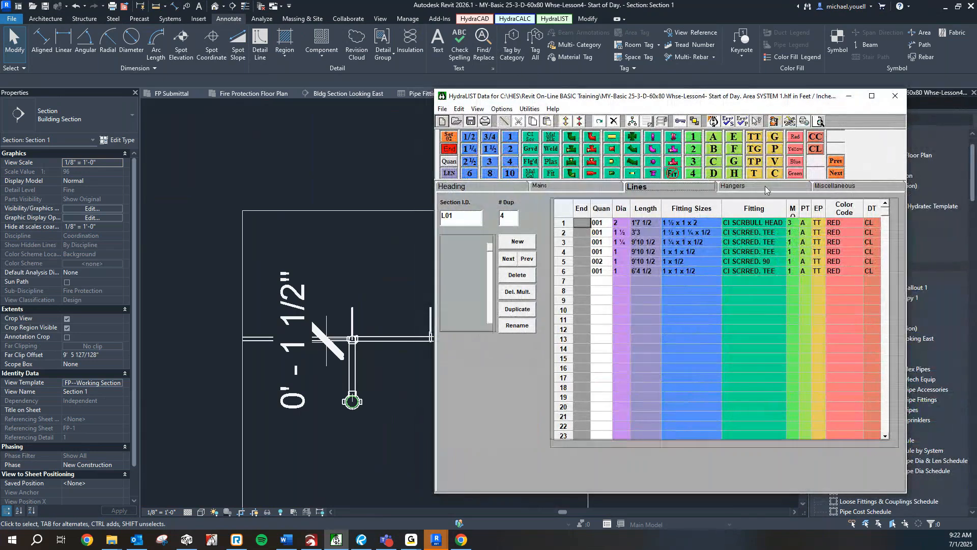
left_click(459, 238)
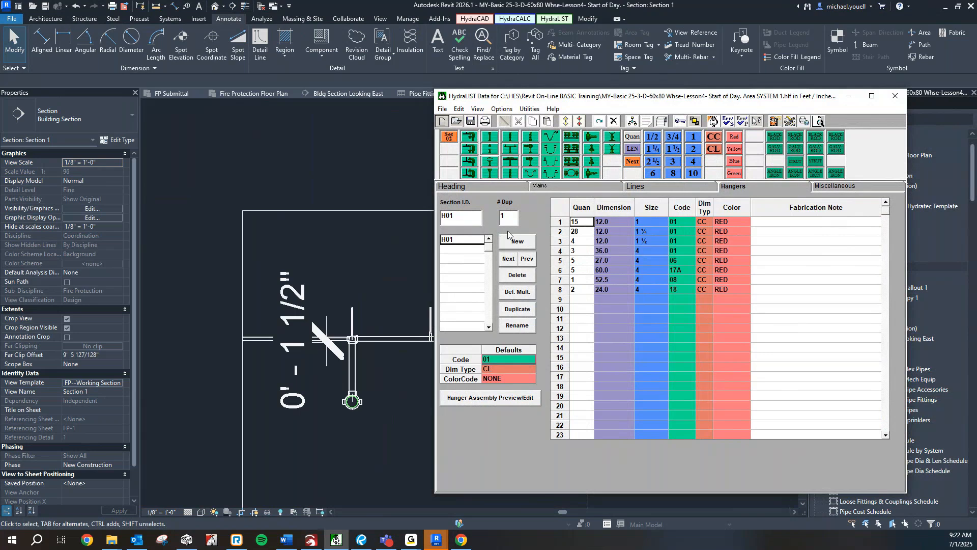
Extend the HydraLIST window upward and examine the dimensions of the 17A and 08 hangers in section H01.
left_click_drag(816, 90, 814, 32)
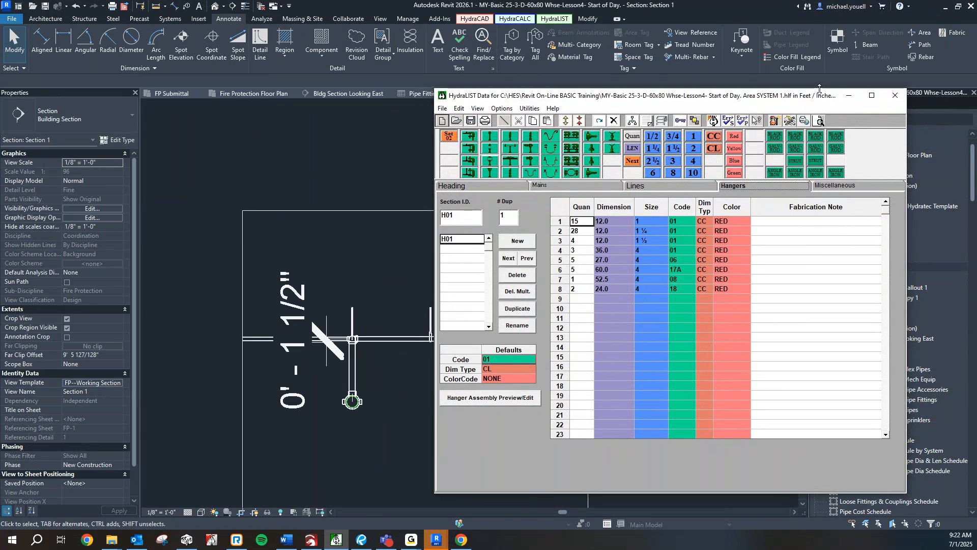
left_click_drag(818, 88, 822, 58)
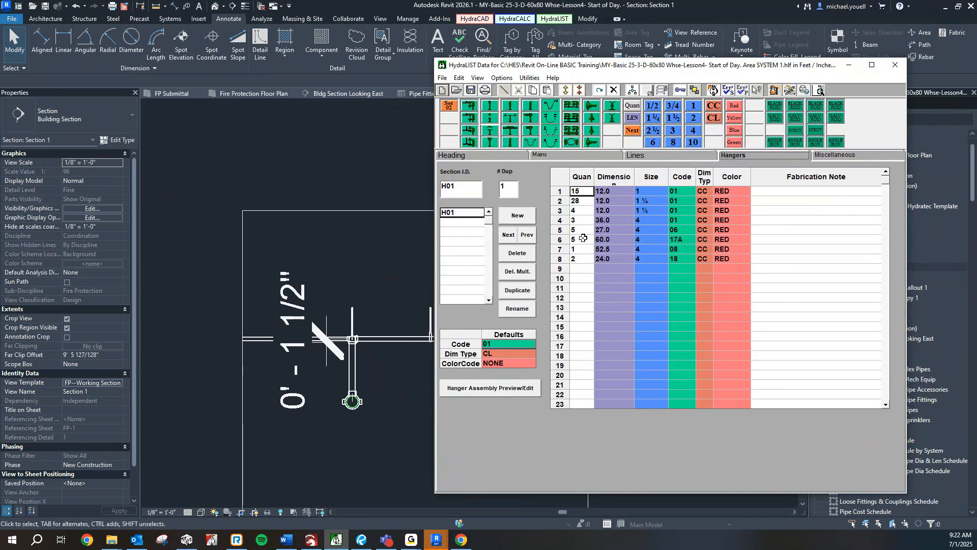
left_click(623, 237)
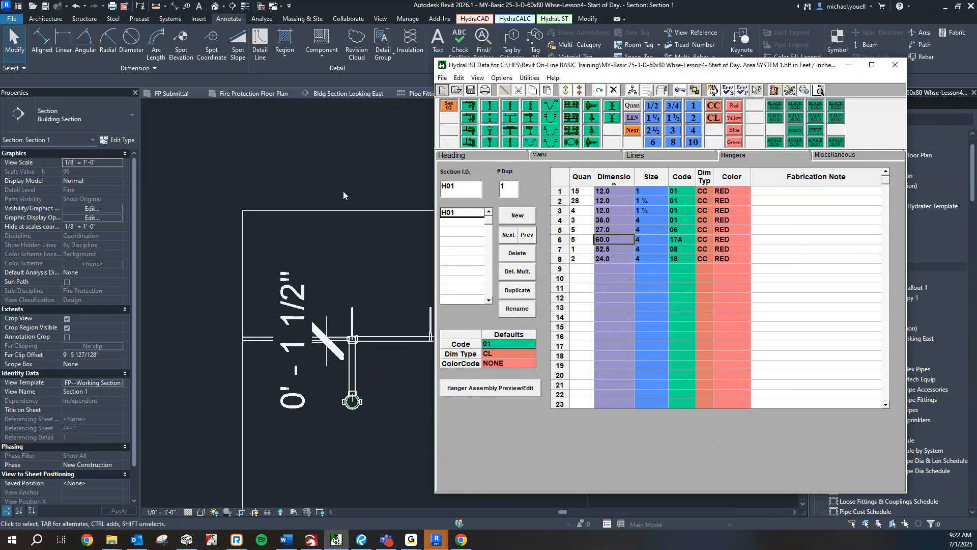
left_click(621, 250)
Switch to Revit, show the Fire Protection Floor Plan close up at the main, and bring the HydraLIST hanger list back in front.
left_click(173, 93)
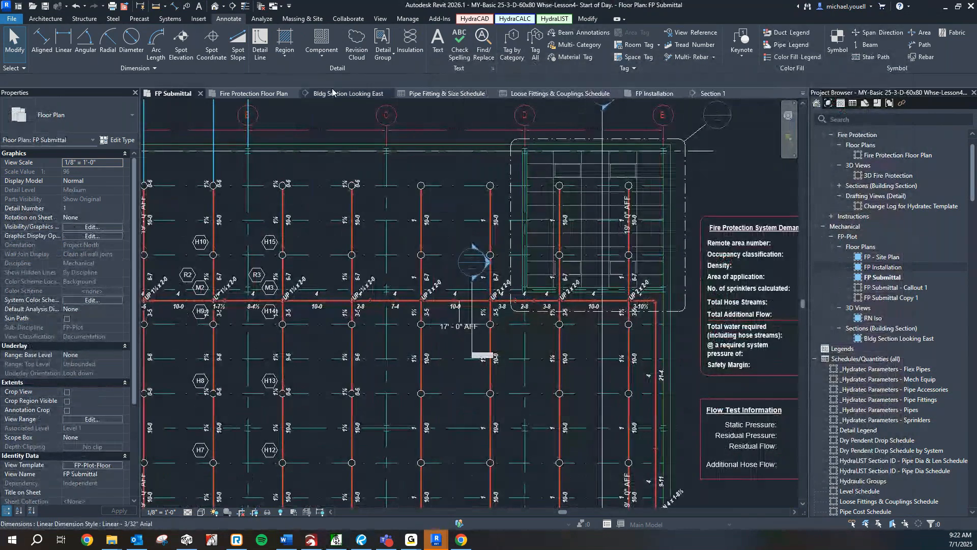
left_click(654, 93)
scroll(570, 178, "down", 2)
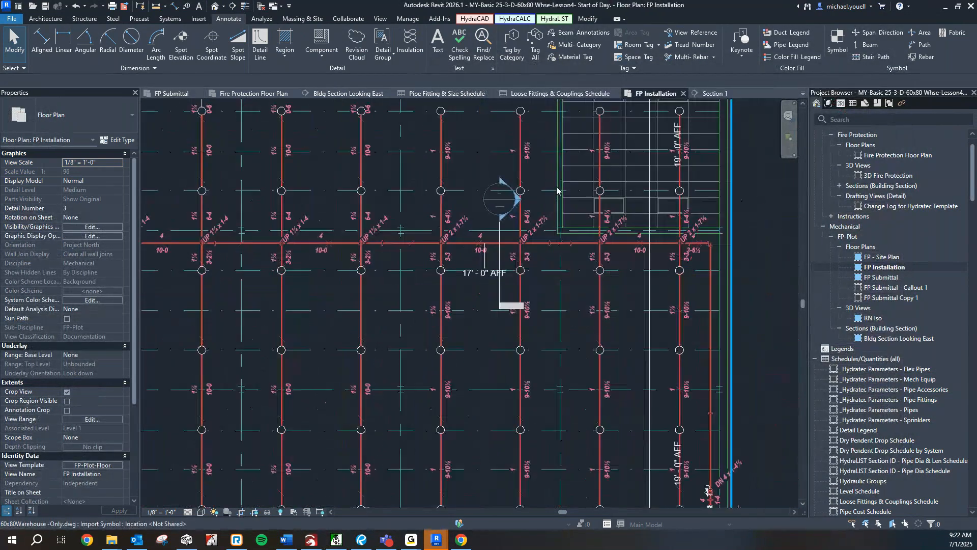
left_click(240, 94)
scroll(387, 285, "up", 3)
left_click(336, 539)
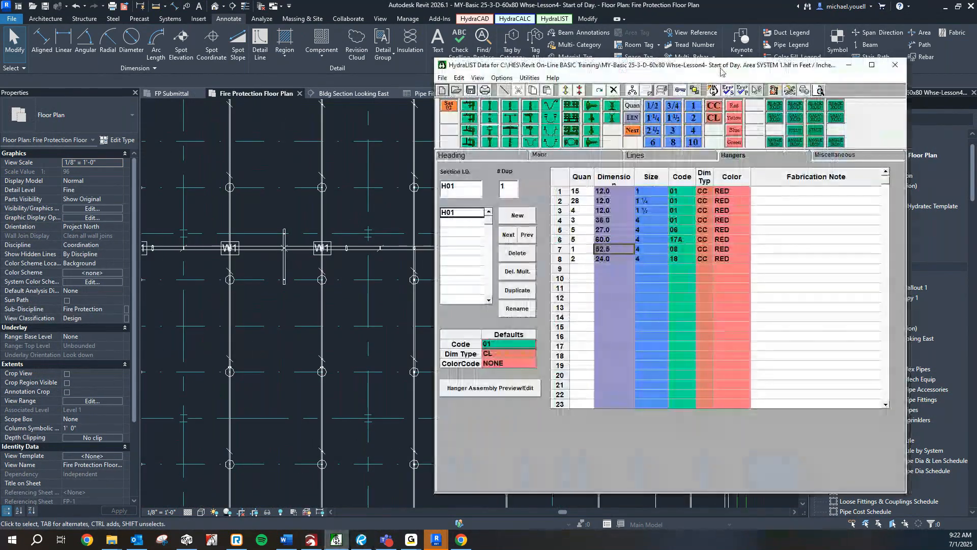
Move the HydraLIST window clear of the main's far end and compare the 52.5-inch hanger's 08 code with the floor plan.
left_click_drag(636, 65, 231, 108)
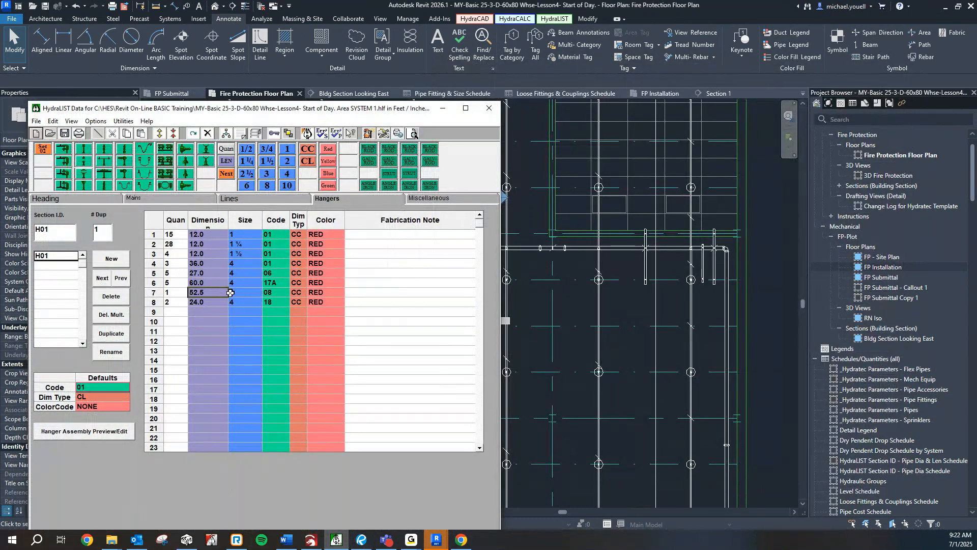
left_click(285, 294)
scroll(519, 223, "down", 1)
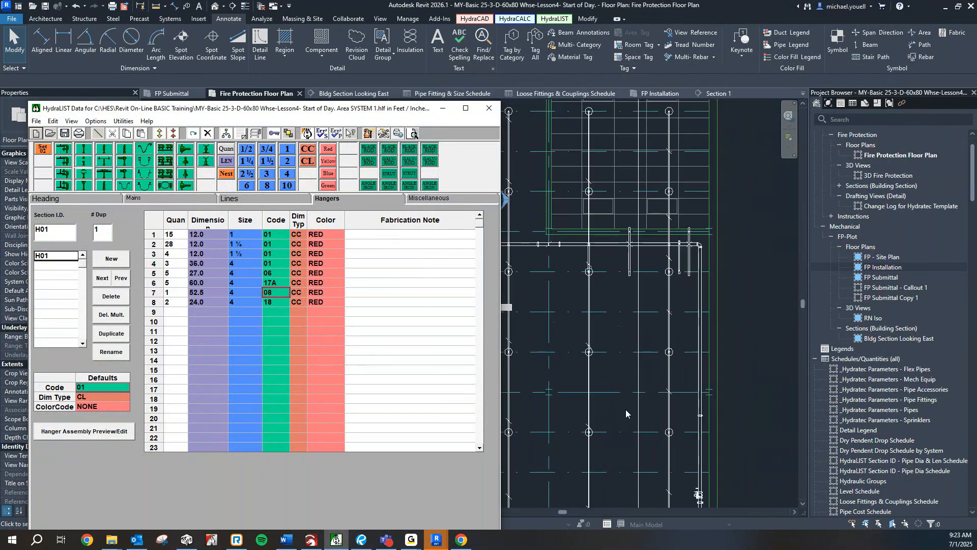
left_click(627, 409)
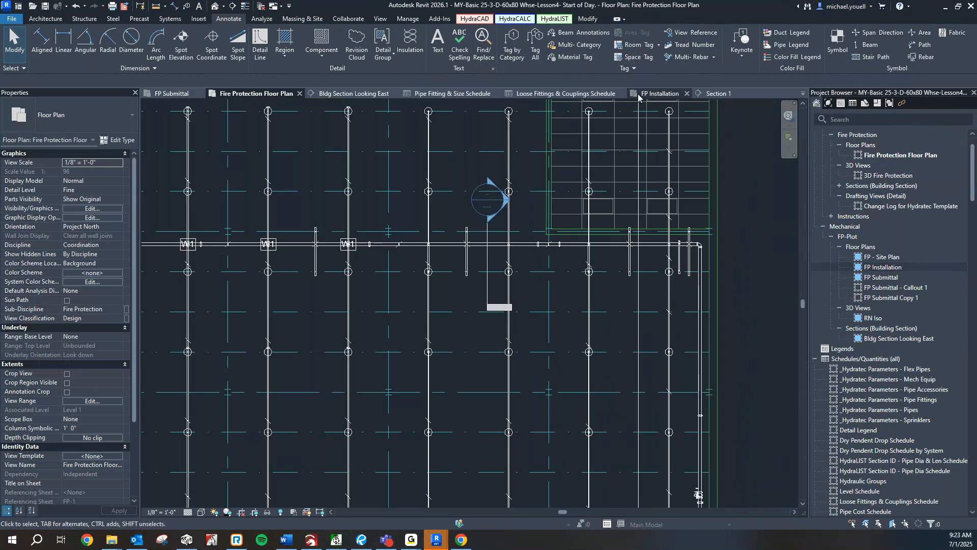
Look through the Section 1 and Bldg Section Looking East views and examine the main and its hangers under the roof close up.
left_click(711, 95)
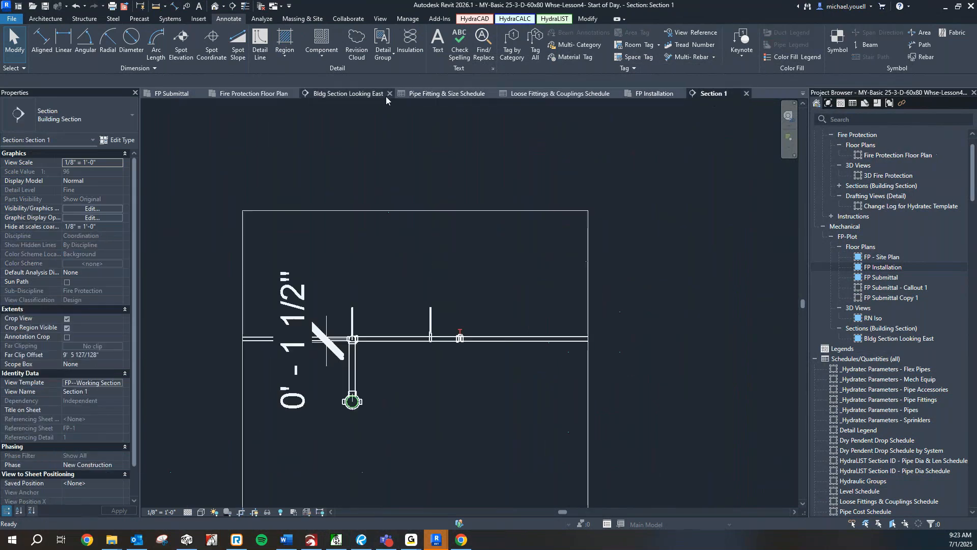
left_click(353, 96)
left_click(337, 539)
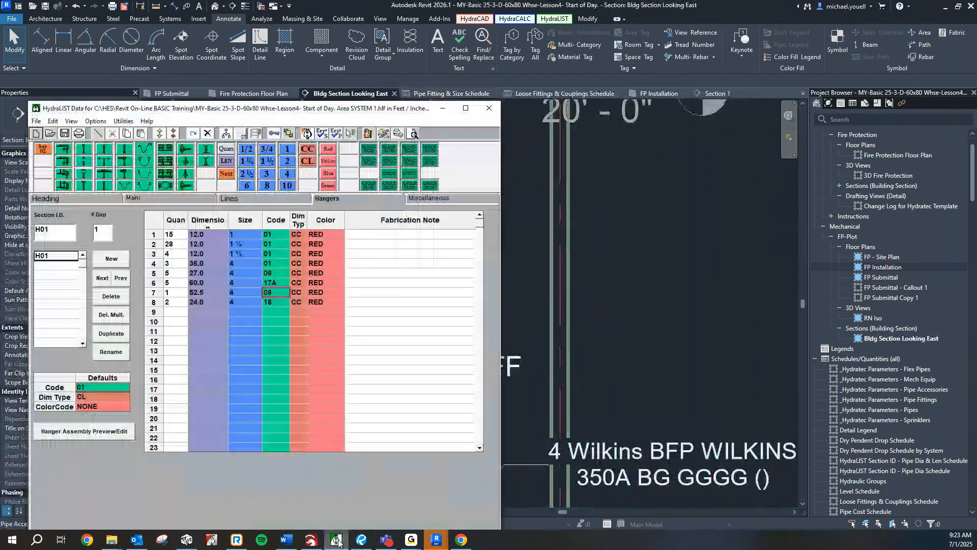
scroll(664, 275, "down", 6)
scroll(527, 422, "up", 2)
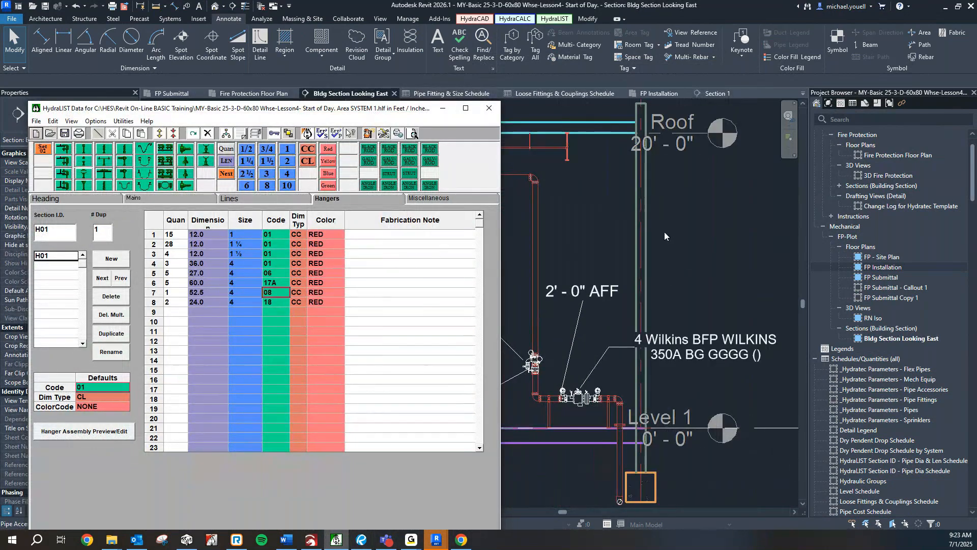
scroll(664, 231, "down", 1)
scroll(538, 182, "down", 5)
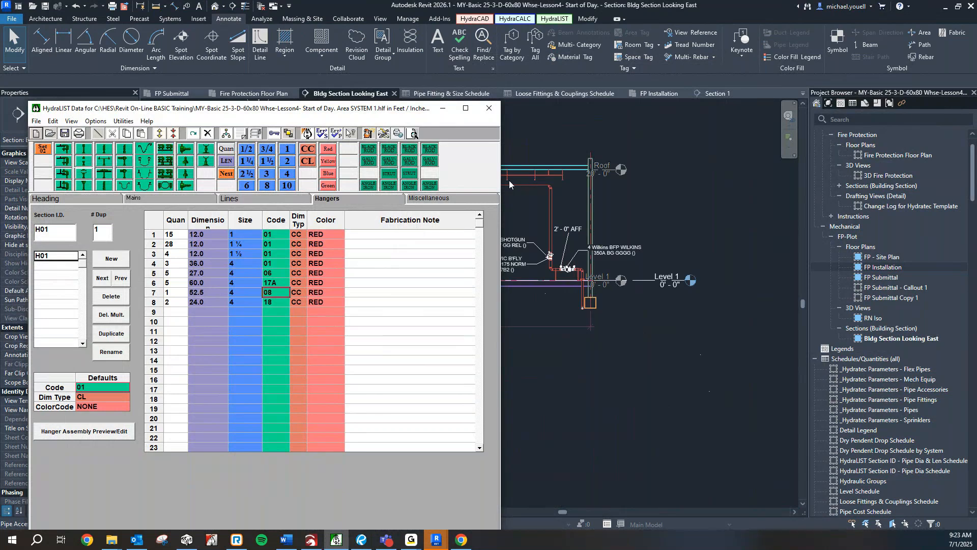
scroll(511, 181, "up", 4)
left_click(509, 181)
scroll(509, 180, "up", 5)
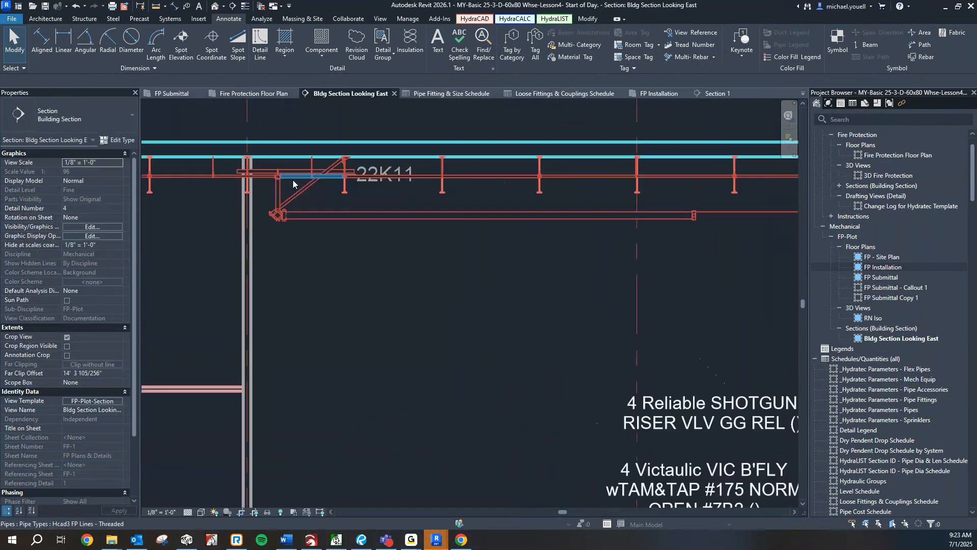
Switch to HydraLIST, move its window clear of the section drawing and show the miscellaneous items of section MISC.
left_click(333, 540)
left_click_drag(314, 105, 755, 96)
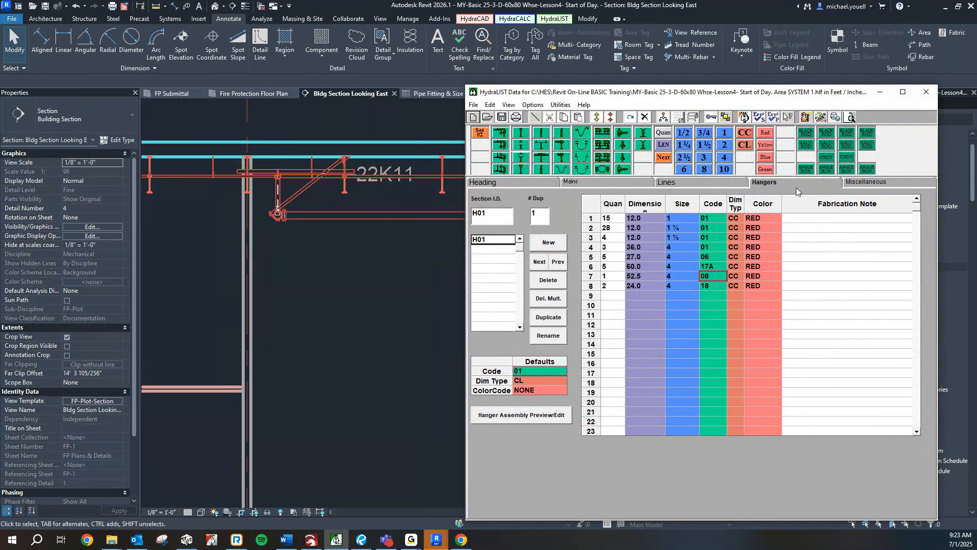
left_click(884, 183)
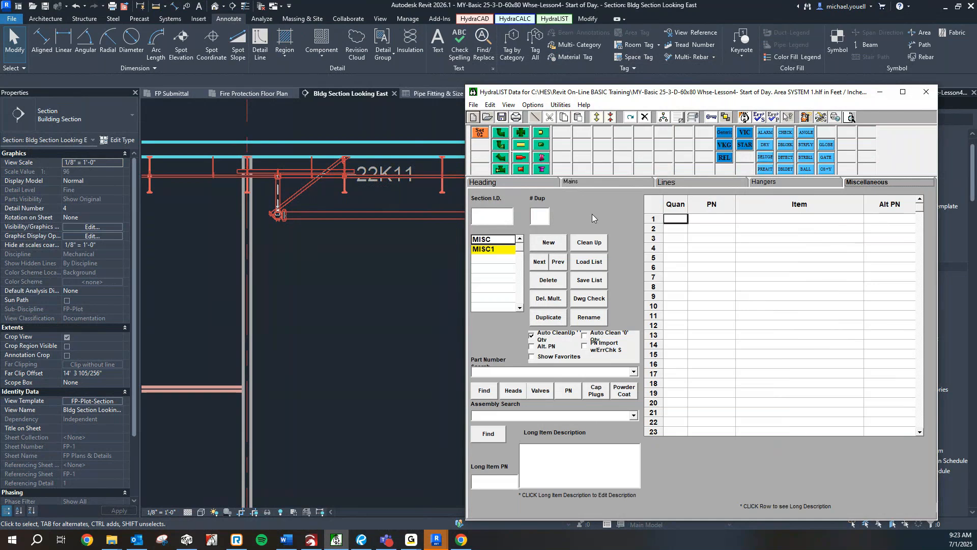
left_click(495, 238)
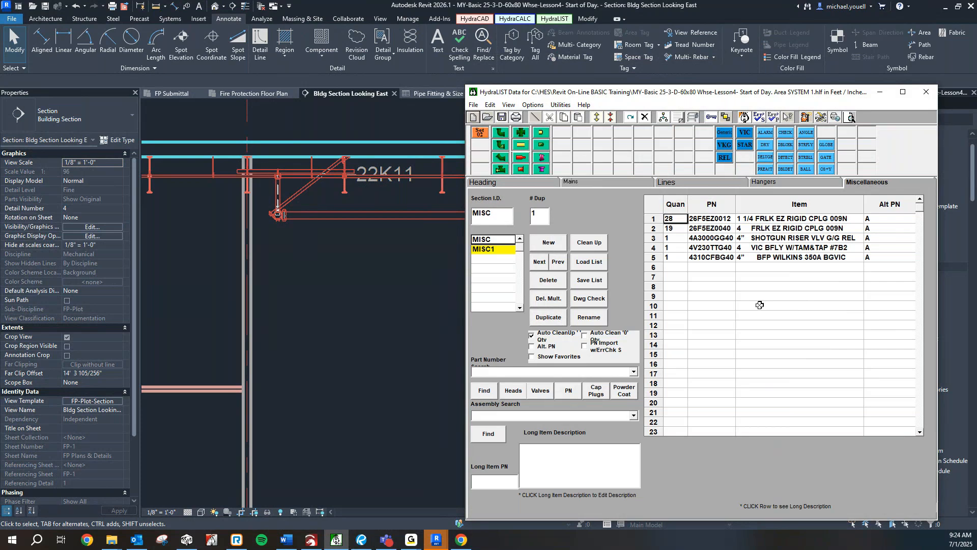
Switch to Revit, look through the floor plan views and examine the branch lines and sprinklers in the FP Submittal plan.
left_click(269, 94)
scroll(437, 260, "up", 2)
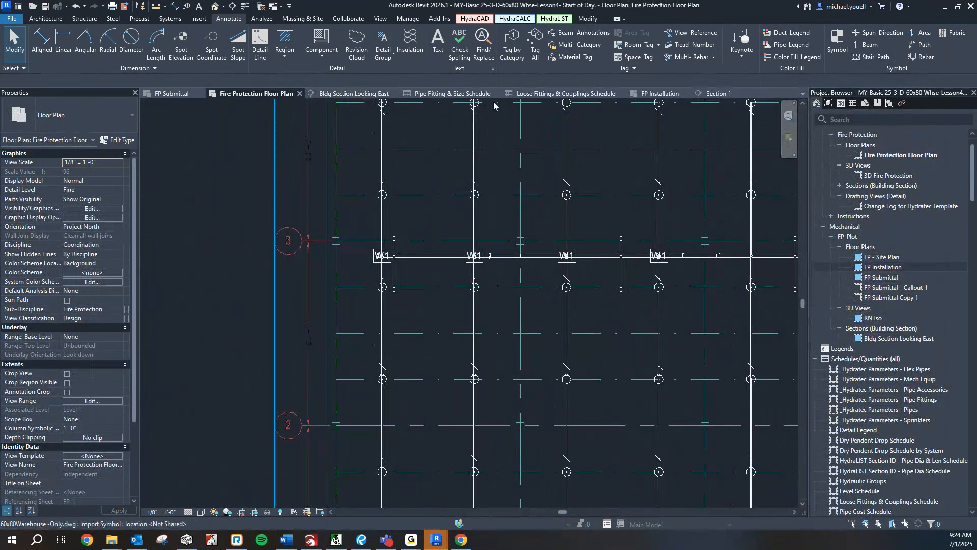
left_click(660, 93)
middle_click_drag(329, 239, 427, 230)
left_click(168, 94)
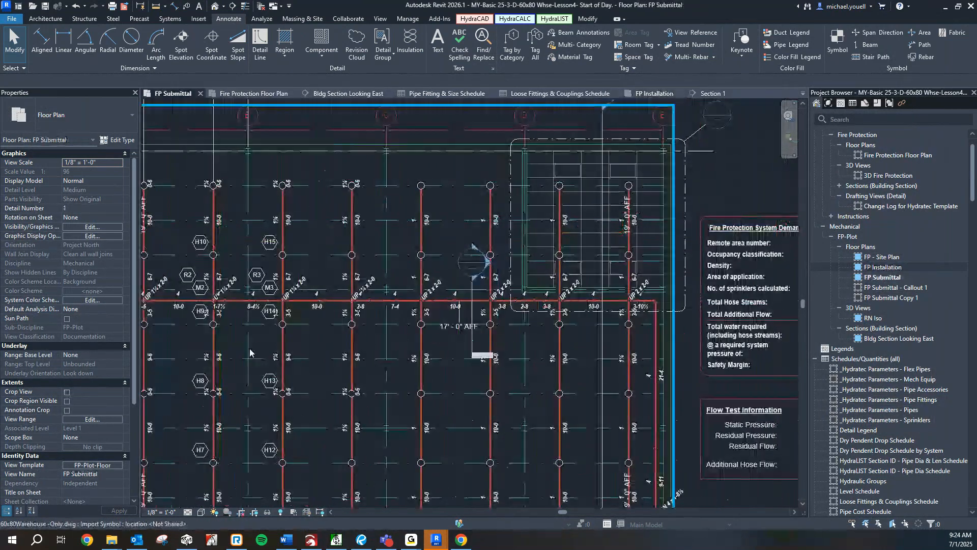
scroll(257, 351, "up", 4)
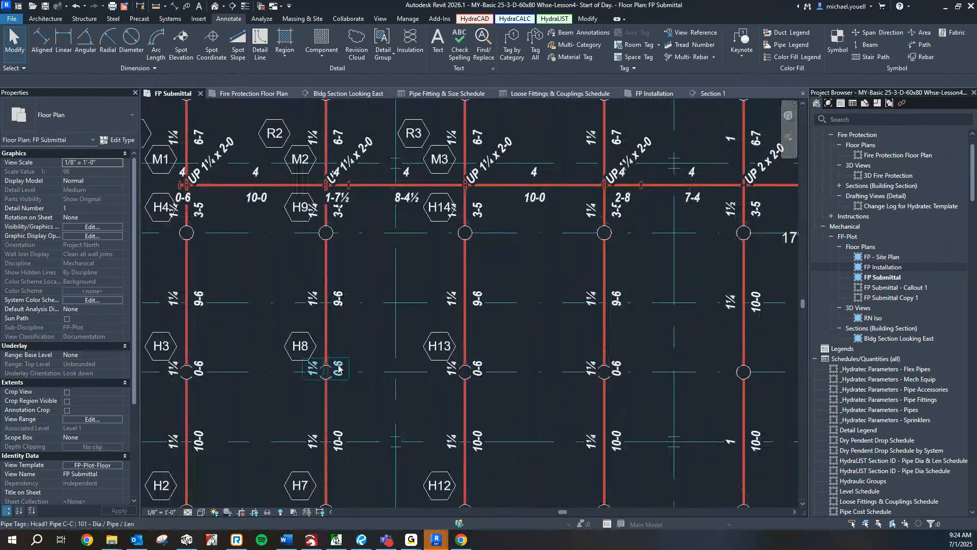
scroll(337, 369, "up", 3)
scroll(334, 370, "down", 7)
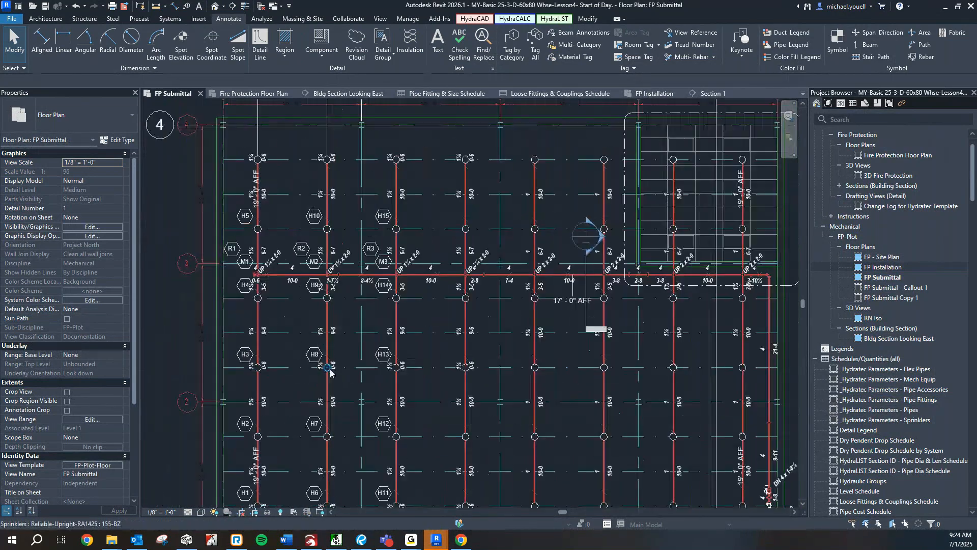
middle_click_drag(330, 373, 324, 287)
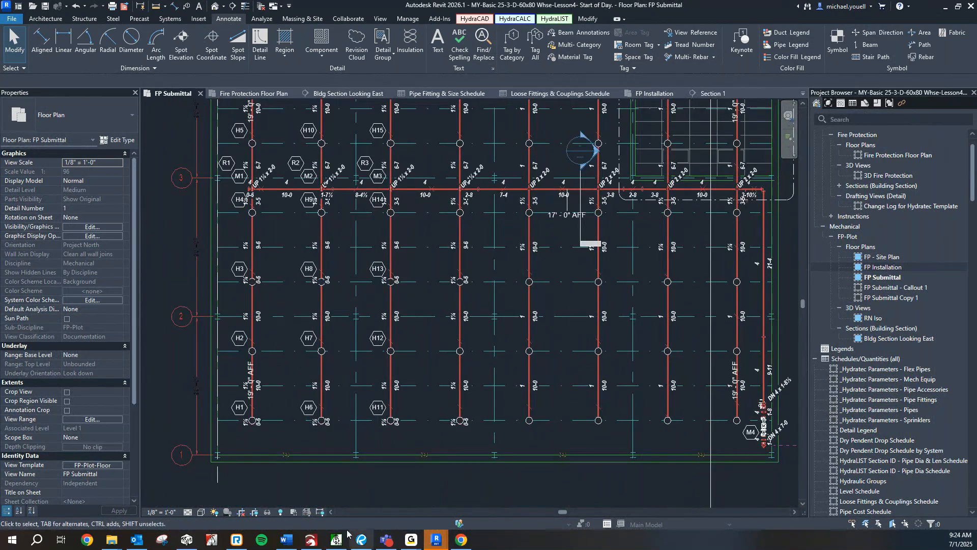
Switch to HydraLIST, show miscellaneous section MISC1 and inspect the blank item description of part 26F3000012.
left_click(336, 540)
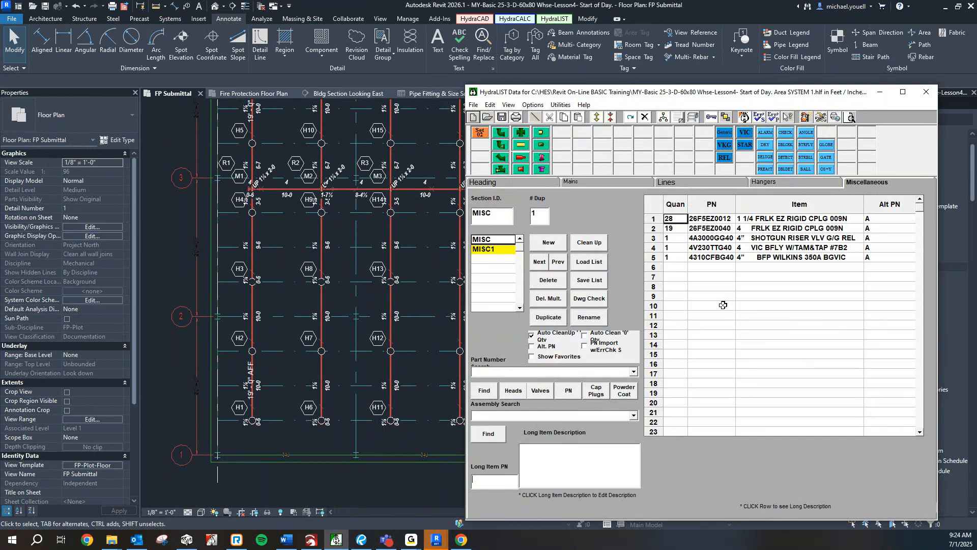
left_click(493, 250)
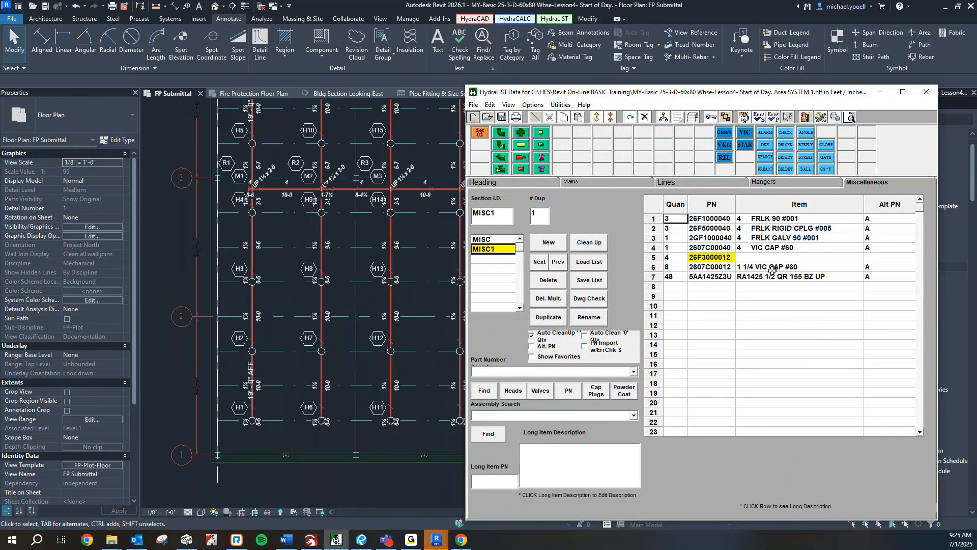
left_click(766, 293)
left_click(765, 258)
left_click(765, 257)
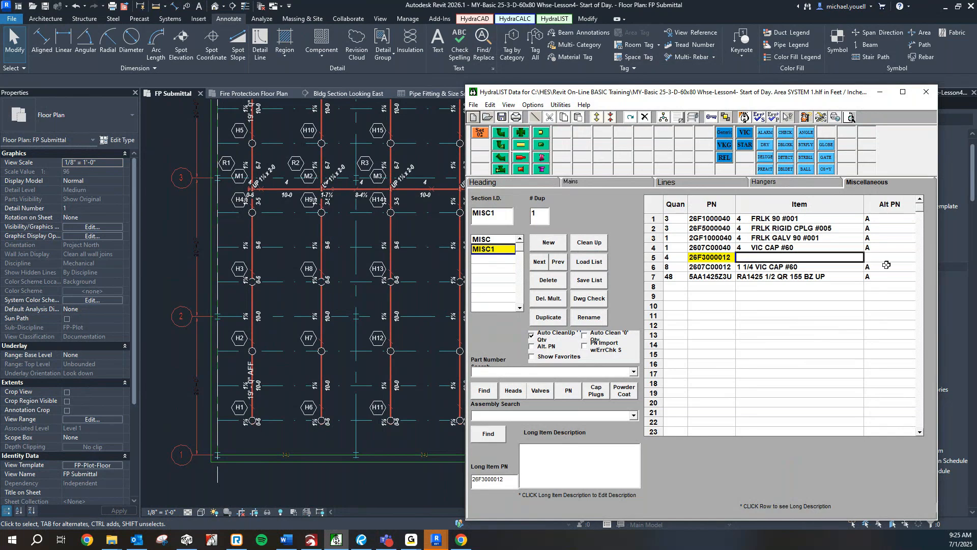
left_click(800, 305)
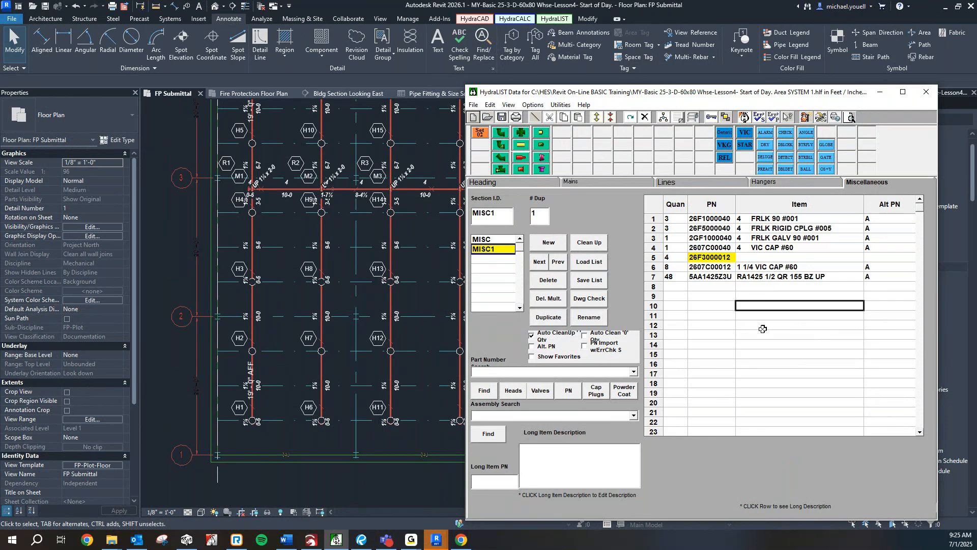
Search the part numbers for FRLK TEE and clean the items without quantities out of section MISC1.
left_click(574, 370)
type("FRLK TEE")
key("Return")
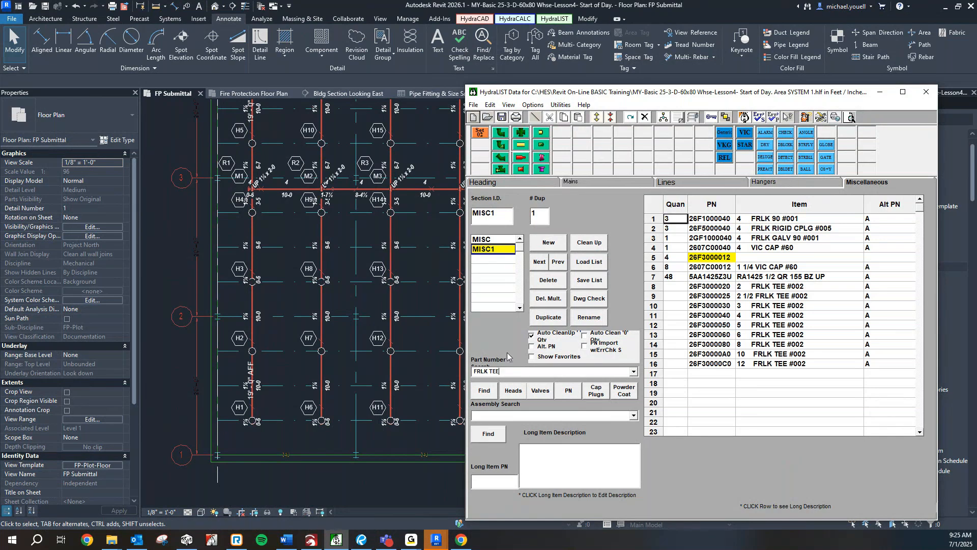
left_click(682, 384)
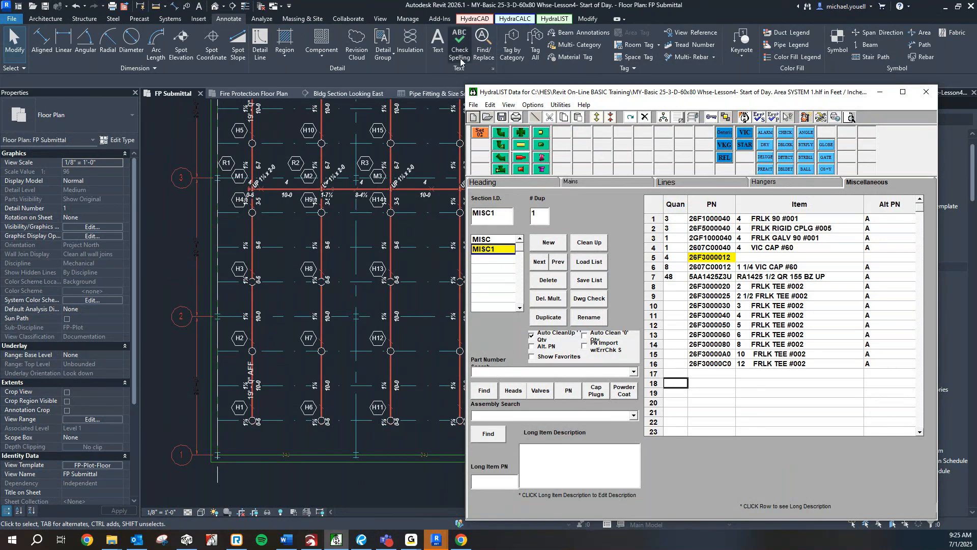
left_click(590, 244)
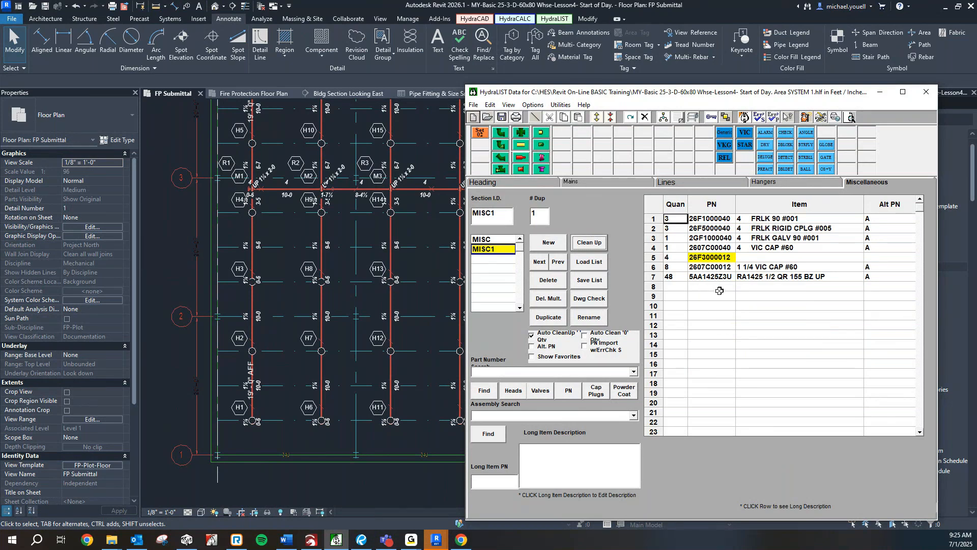
Search the part numbers for VIC TEE, give the 1 1/4 tee a quantity of 4 and clean up the unused items.
left_click(541, 374)
type("VIC TEE")
key("Return")
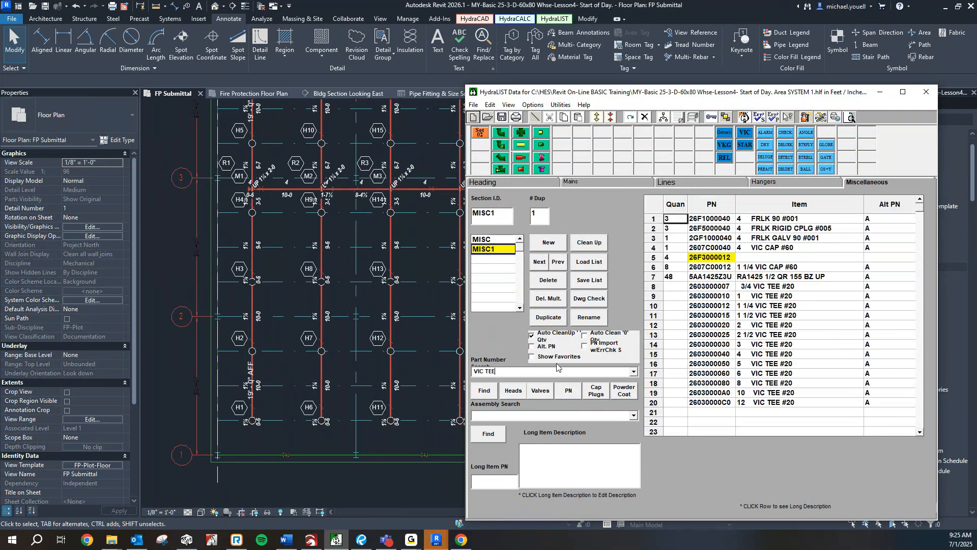
left_click(677, 304)
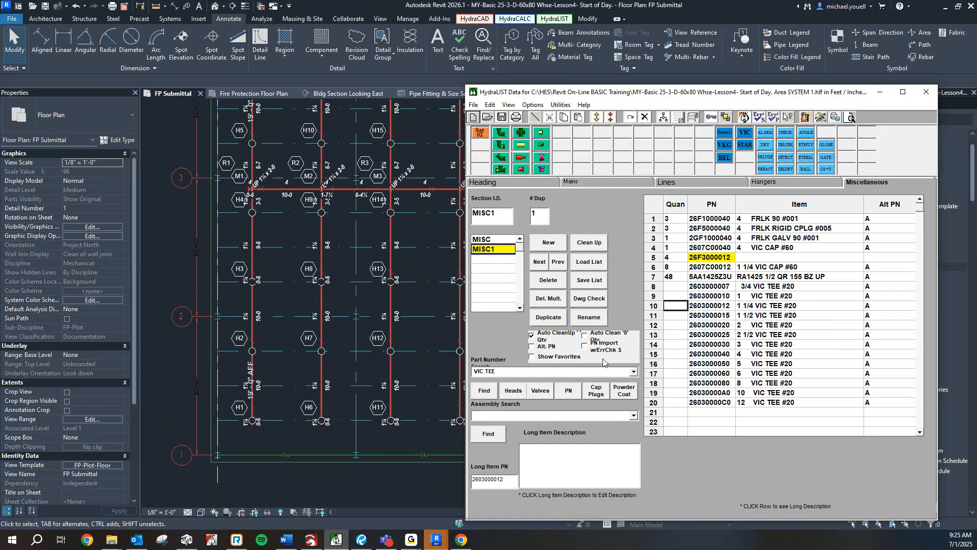
type("4")
key("Return")
left_click(597, 247)
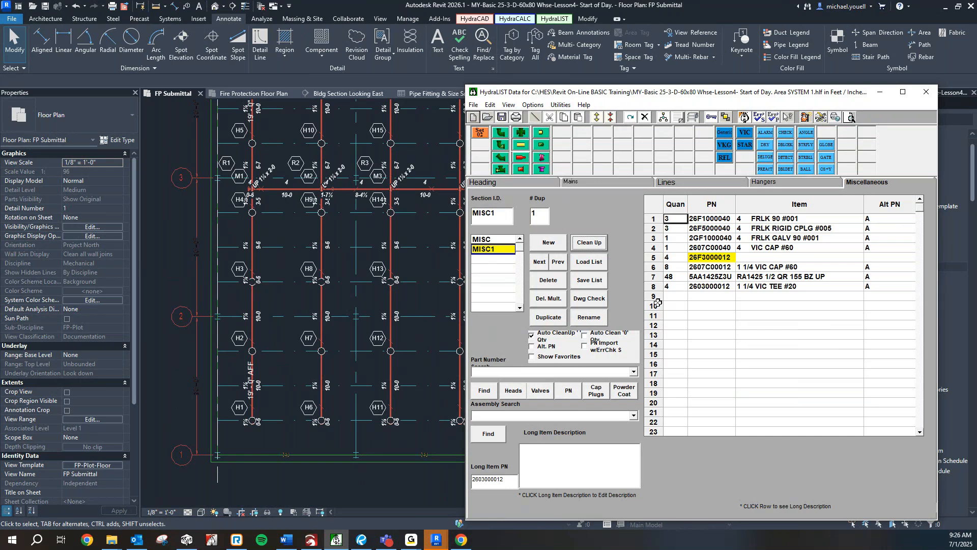
left_click(702, 258)
key("BackSpace")
type("0")
left_click(692, 266)
Delete the duplicate 1 1/4 VIC TEE #20 row in section MISC1, confirm the deletion and clean up the list.
left_click(714, 285)
left_click(610, 117)
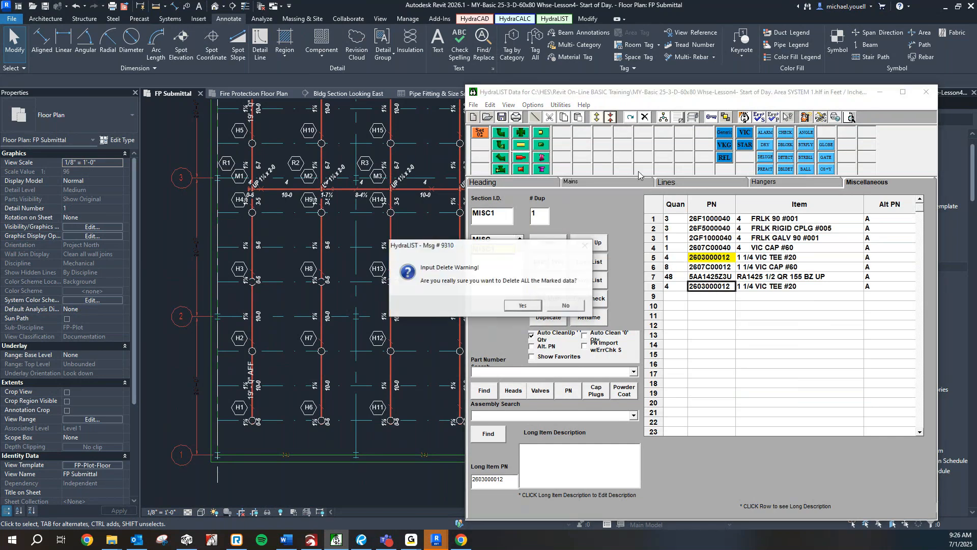
left_click(517, 317)
left_click(761, 360)
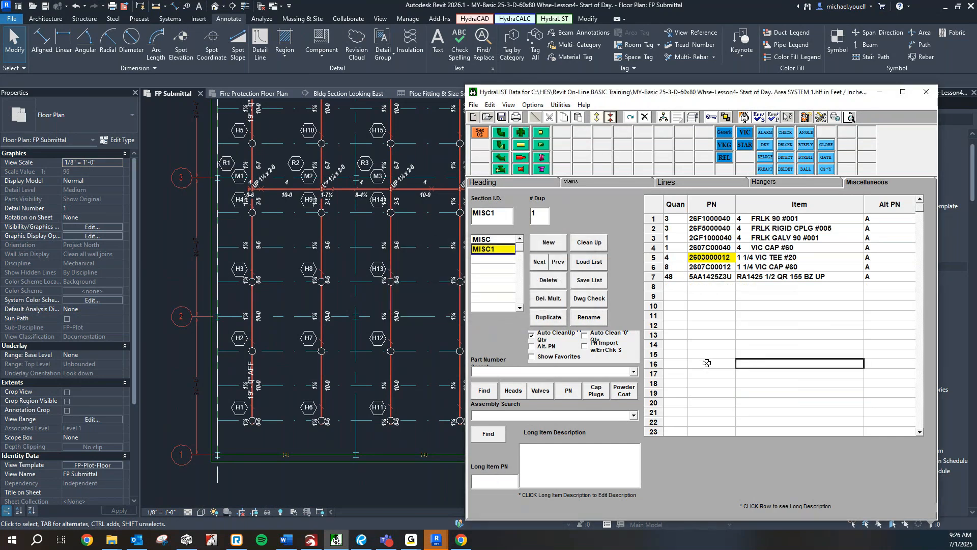
left_click(588, 240)
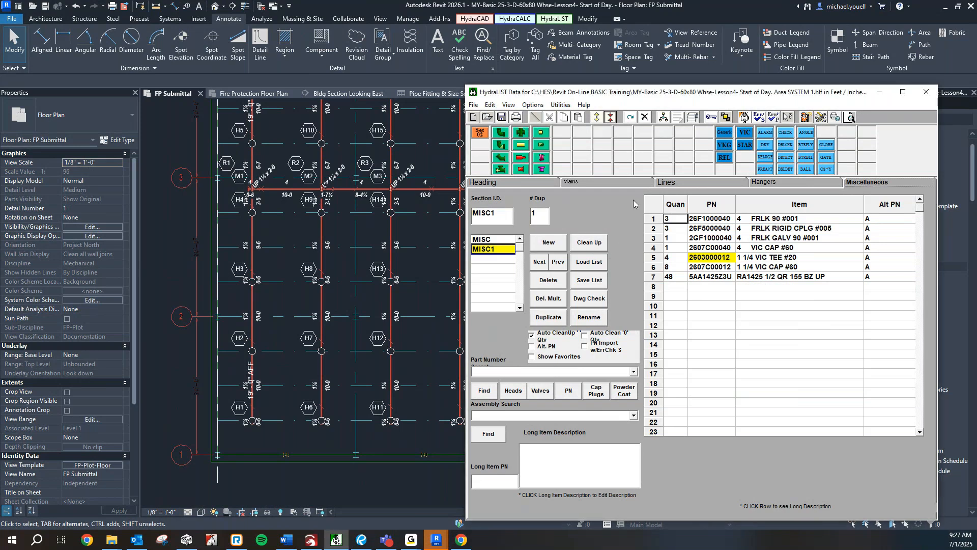
Show the mains data, review the pipe pieces of section W1 and move the HydraLIST window off the submittal plan.
left_click(618, 181)
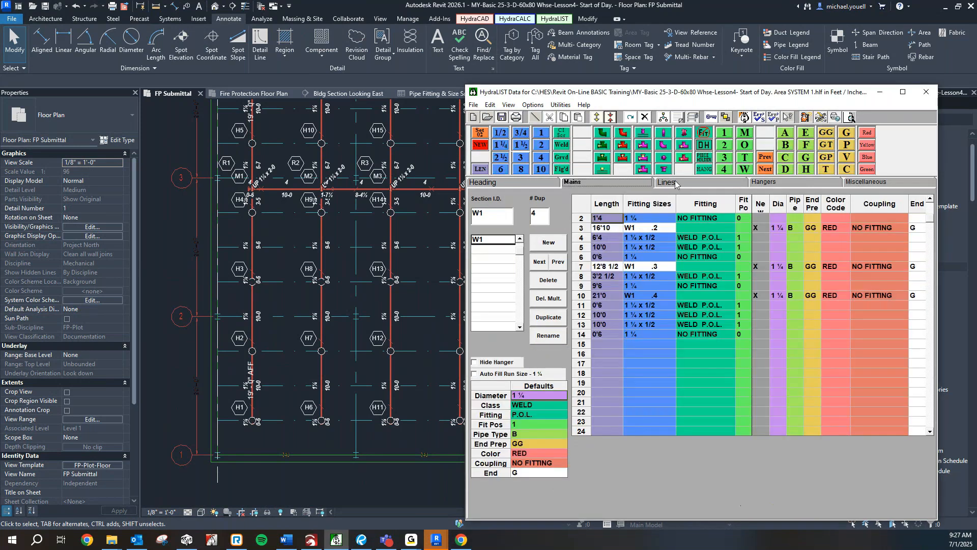
left_click(621, 184)
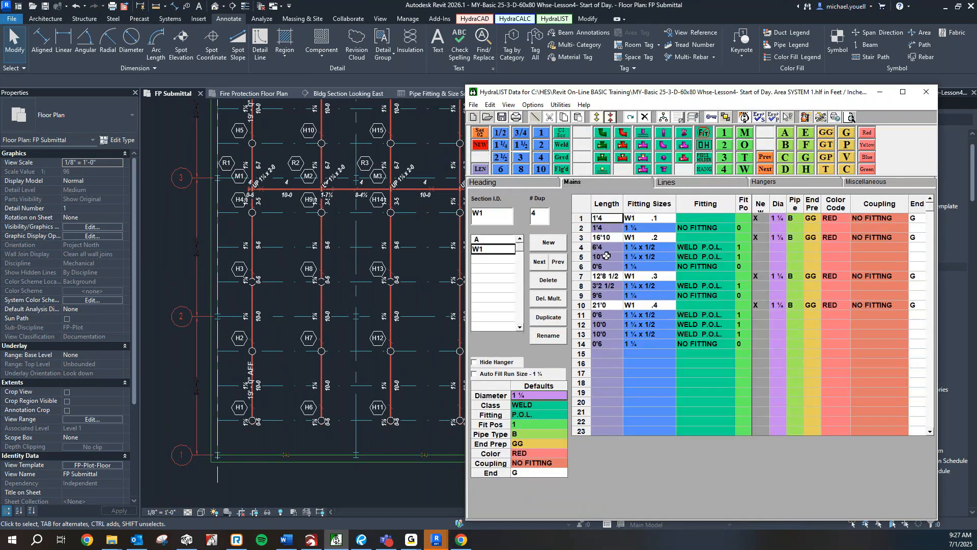
left_click_drag(689, 91, 758, 90)
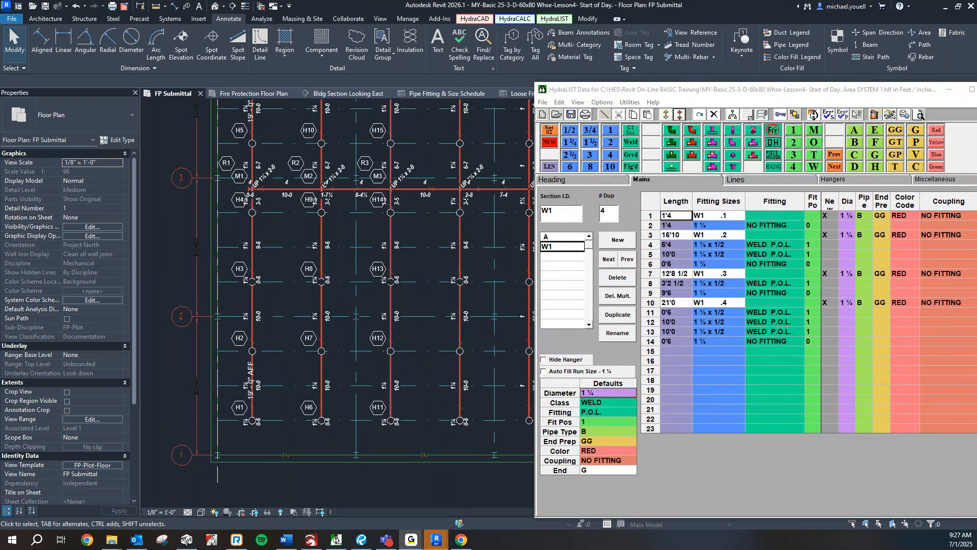
Bring the HydraLIST window fully on screen, save the HydraLIST file and close it.
left_click_drag(908, 91, 669, 76)
left_click(330, 100)
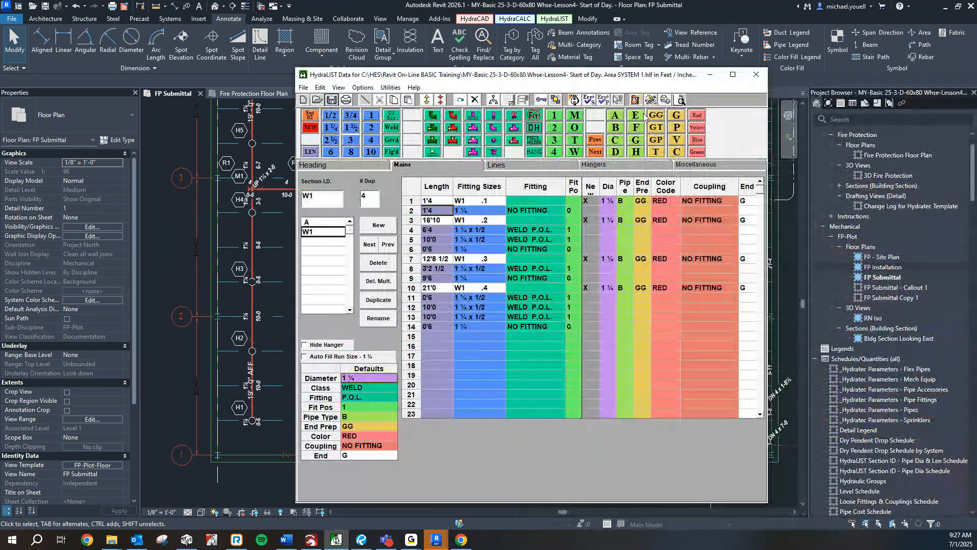
left_click(756, 75)
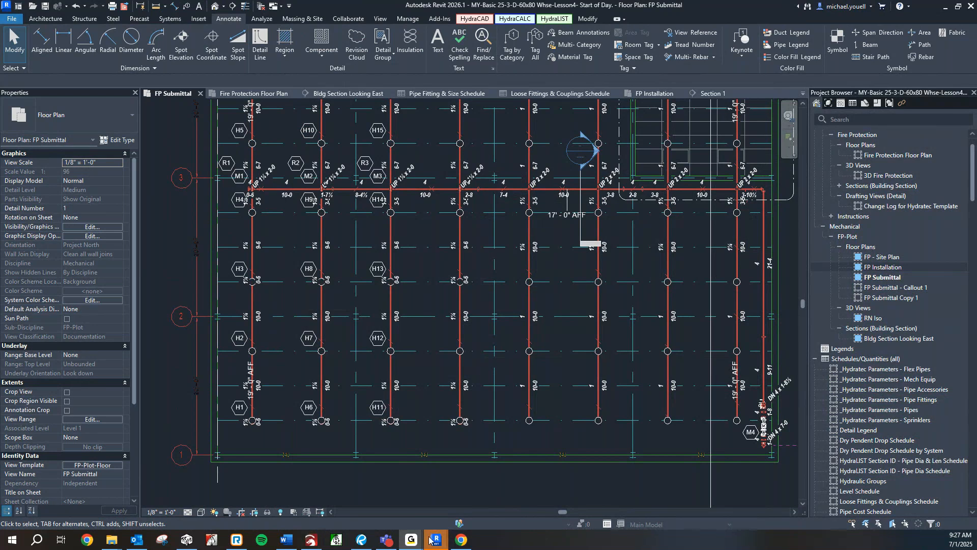
Switch to the Lesson 4 training PDF and show the slide on creating the HydraLIST.
mouse_move(430, 538)
left_click(336, 540)
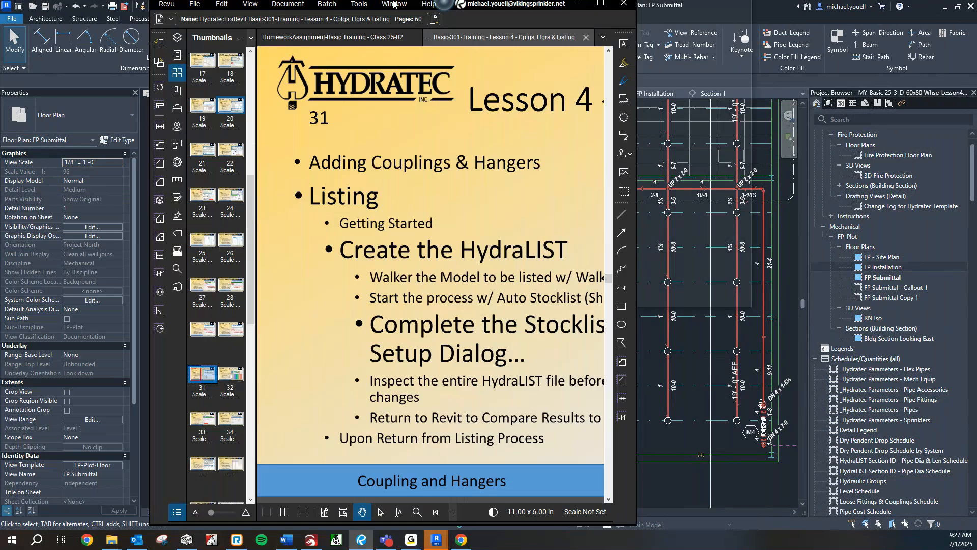
Enlarge the Lesson 4 training PDF to full screen and advance to page 32 on inspecting the entire HydraLIST file.
left_click_drag(394, 1, 394, 1)
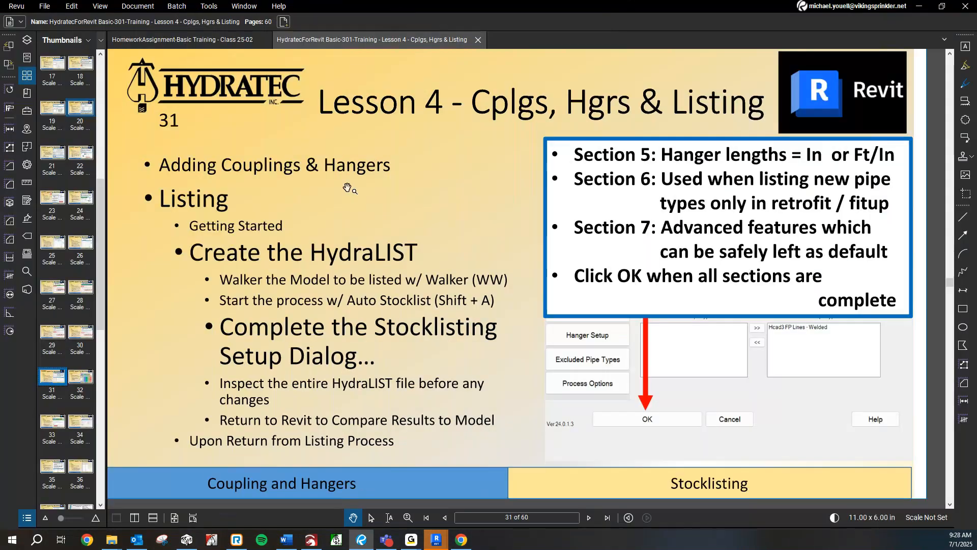
left_click(588, 516)
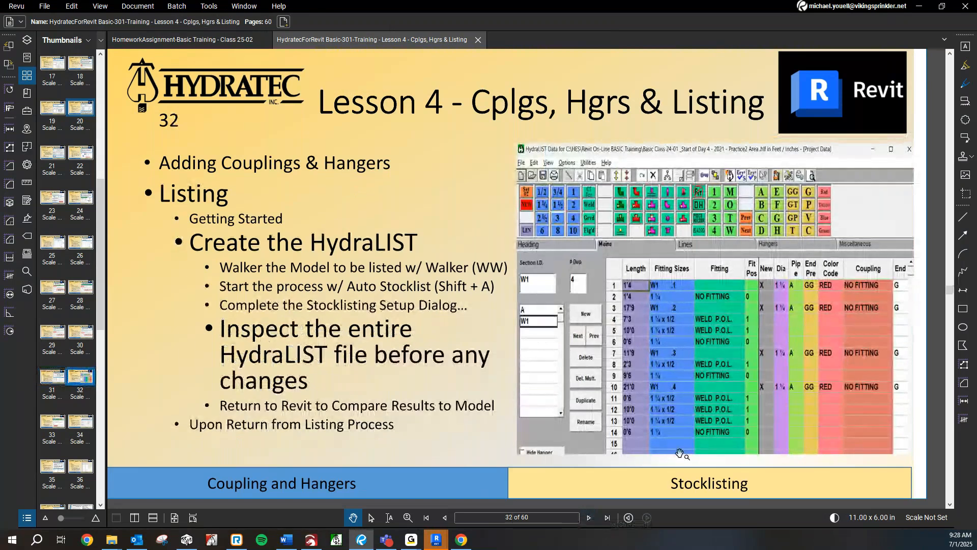
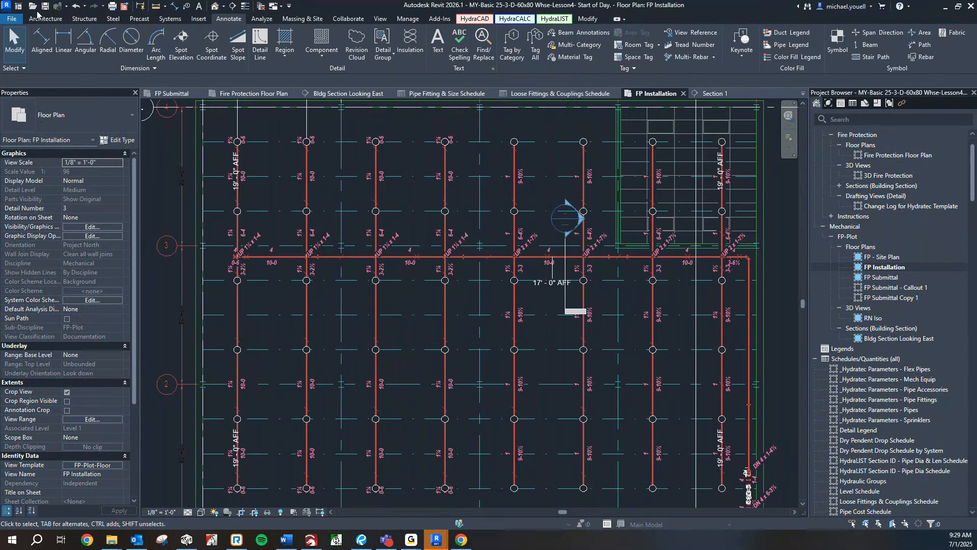
Save the Revit project and tag the whole connected piping system in the FP Installation plan with stocklisting tags centered on the lines.
left_click(45, 6)
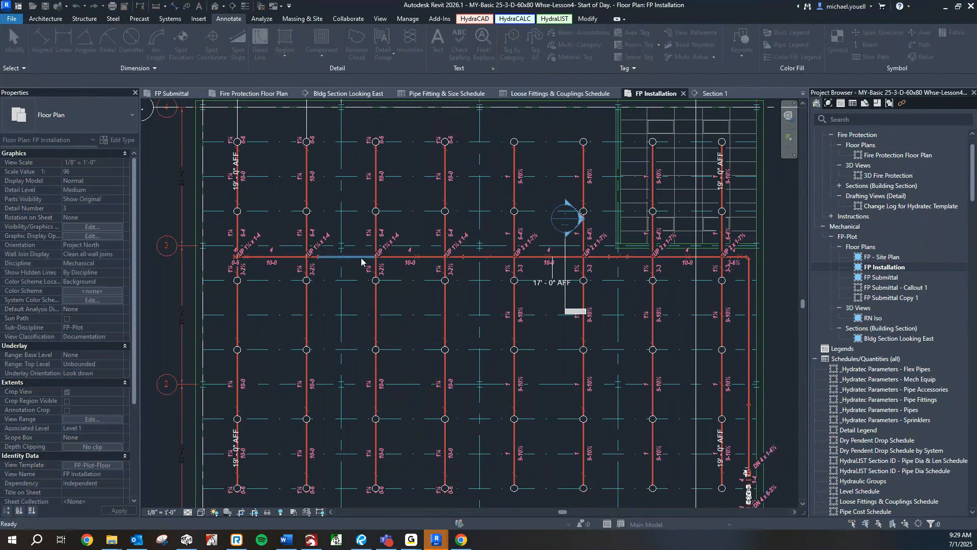
key("Tab")
left_click(361, 258)
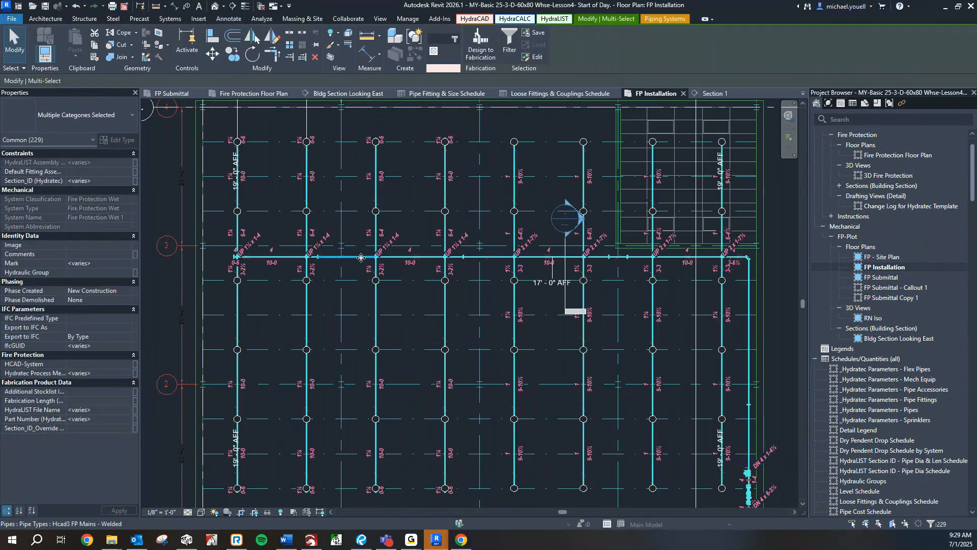
left_click(557, 19)
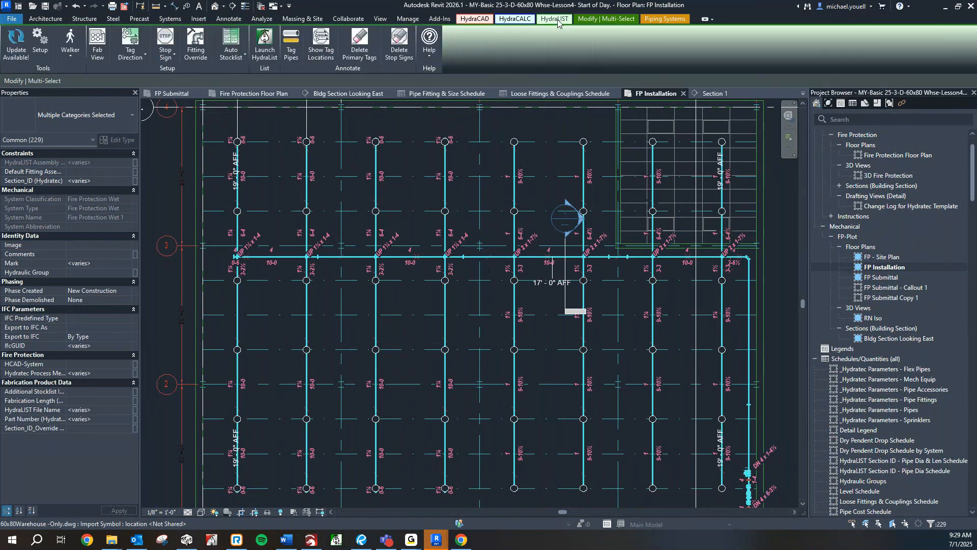
left_click(291, 48)
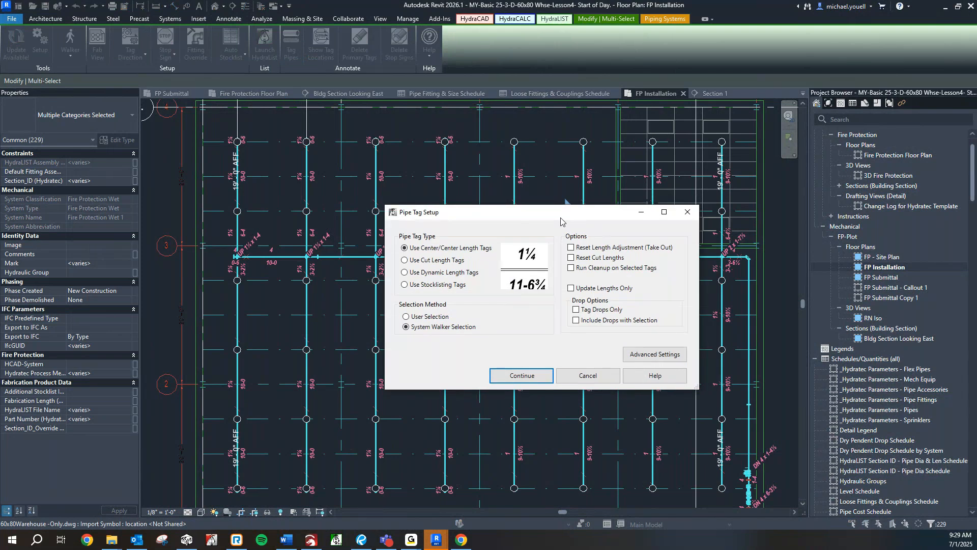
left_click(448, 286)
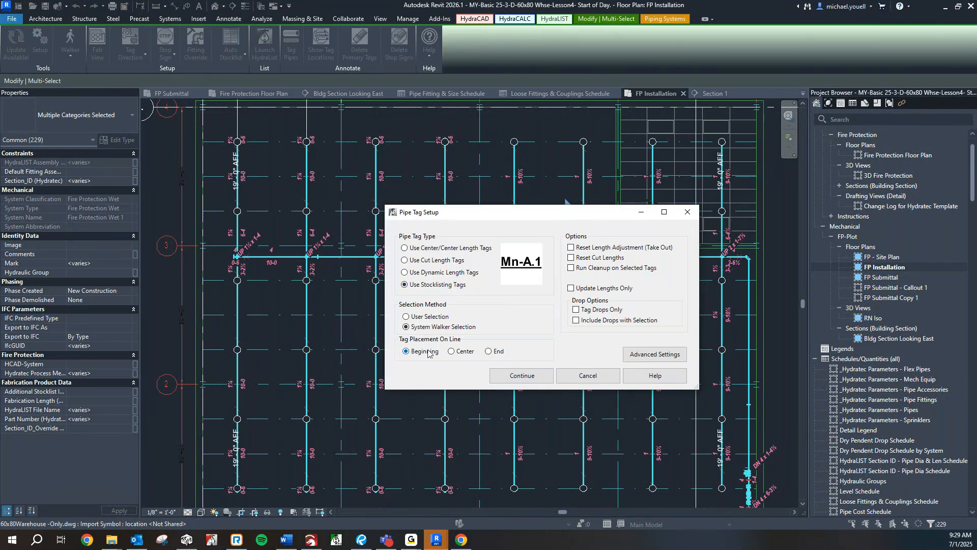
left_click(459, 357)
left_click(530, 376)
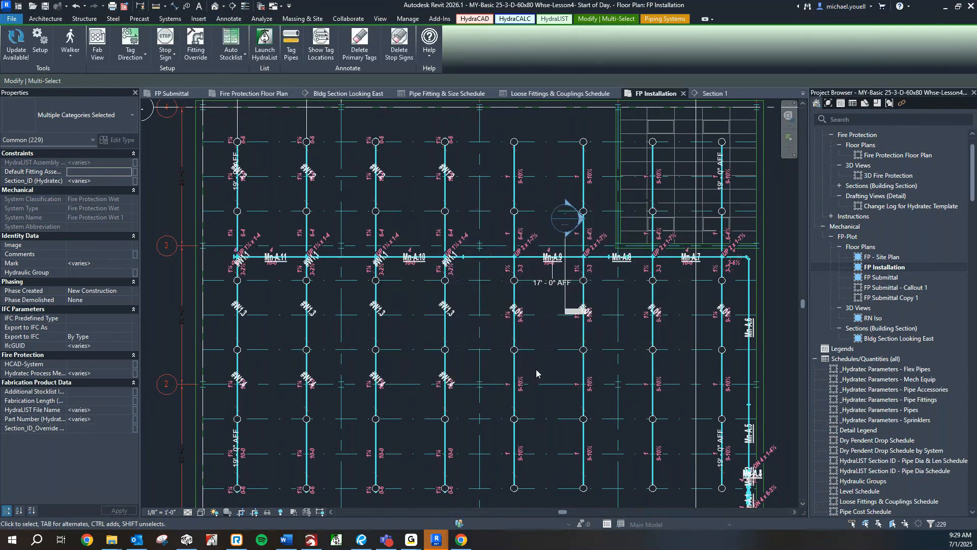
Select all main ID tags visible in the view and move them together off the main pipe.
middle_click_drag(551, 367, 502, 328)
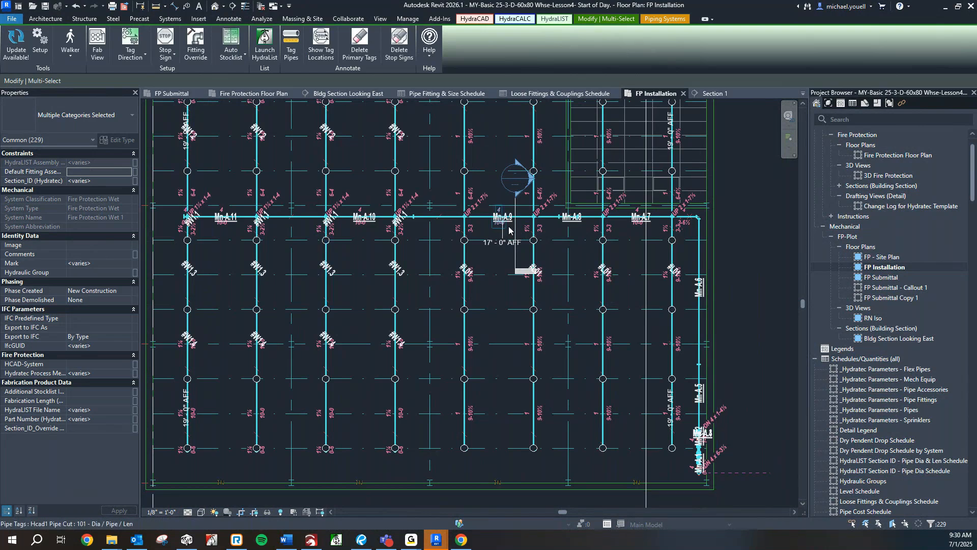
left_click(580, 219)
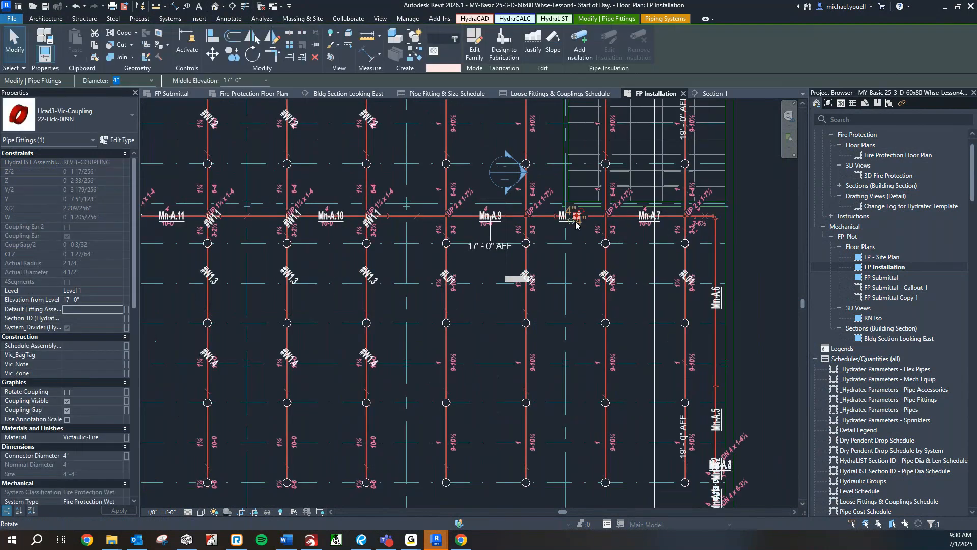
scroll(572, 223, "up", 3)
scroll(575, 229, "up", 2)
right_click(572, 223)
mouse_move(622, 362)
left_click(748, 355)
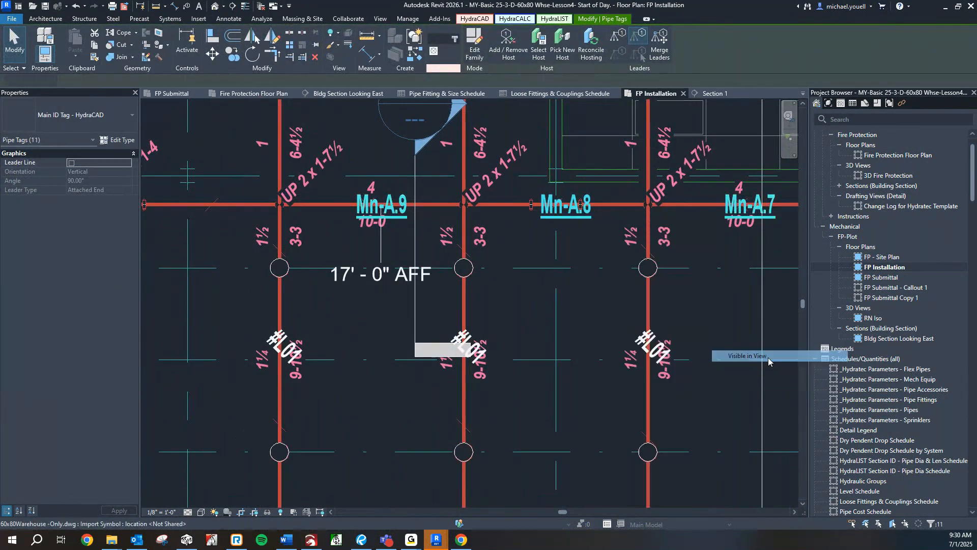
scroll(651, 332, "down", 4)
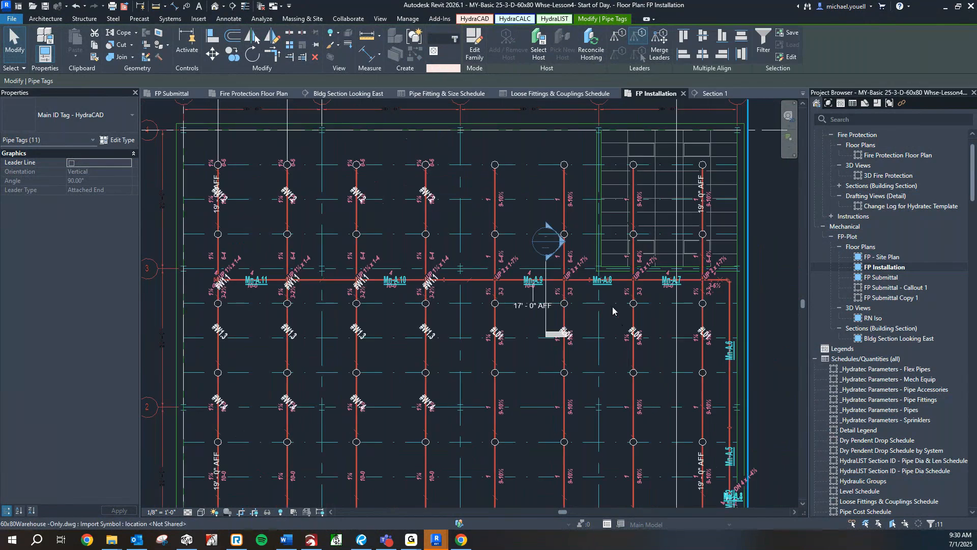
scroll(610, 293, "up", 5)
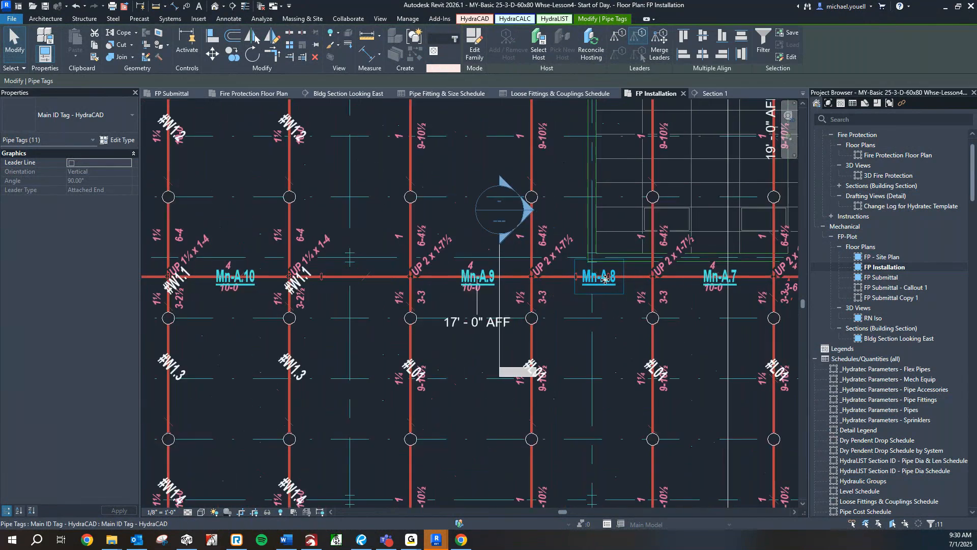
left_click_drag(605, 283, 662, 245)
scroll(664, 245, "down", 4)
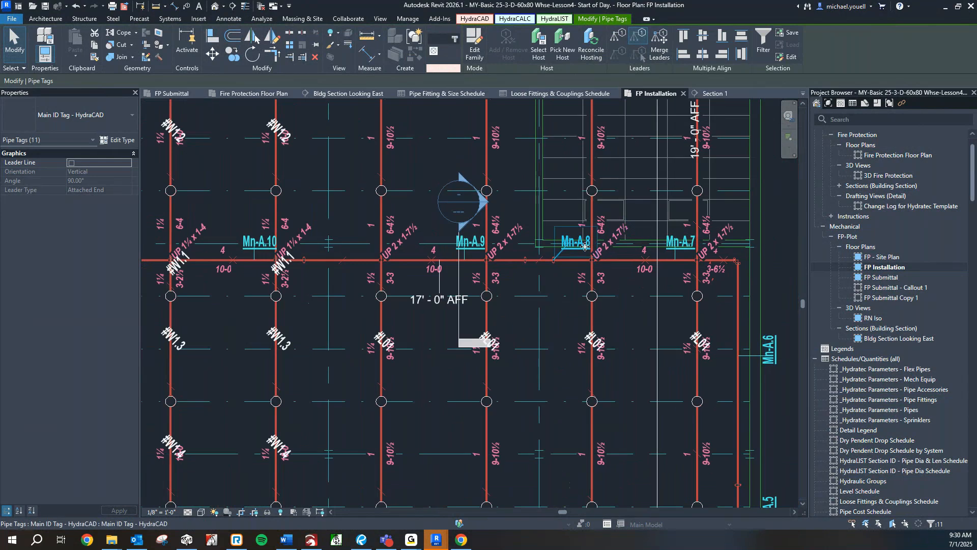
Shift the main ID tags slightly toward the building's grid 4 side-free space, away from the riser nipple tags, and clear the selection.
left_click_drag(581, 248, 567, 249)
scroll(540, 333, "down", 2)
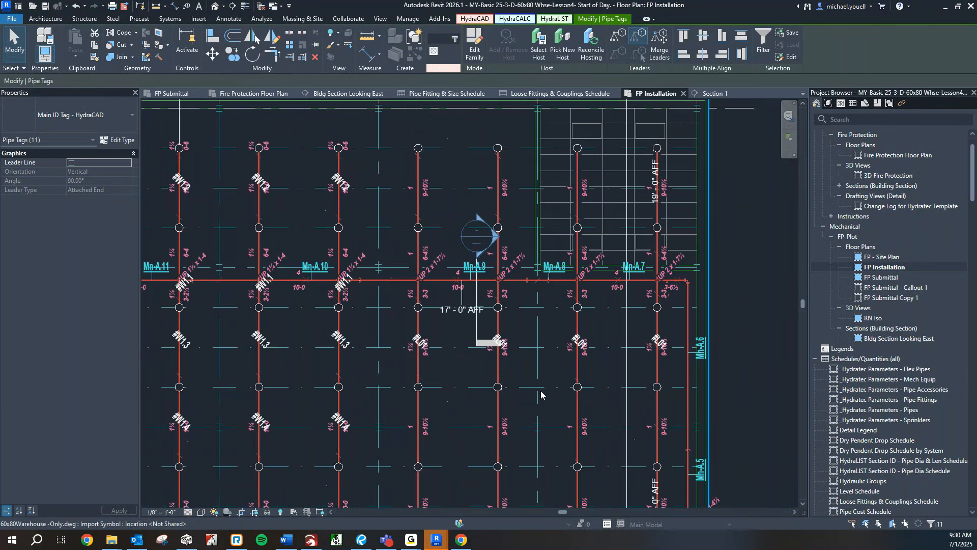
scroll(540, 333, "down", 1)
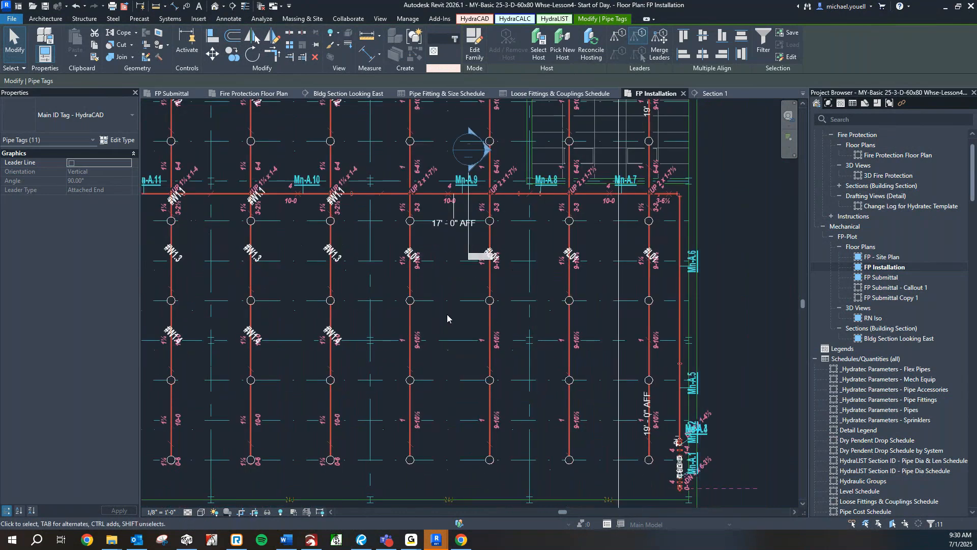
middle_click_drag(482, 324, 533, 330)
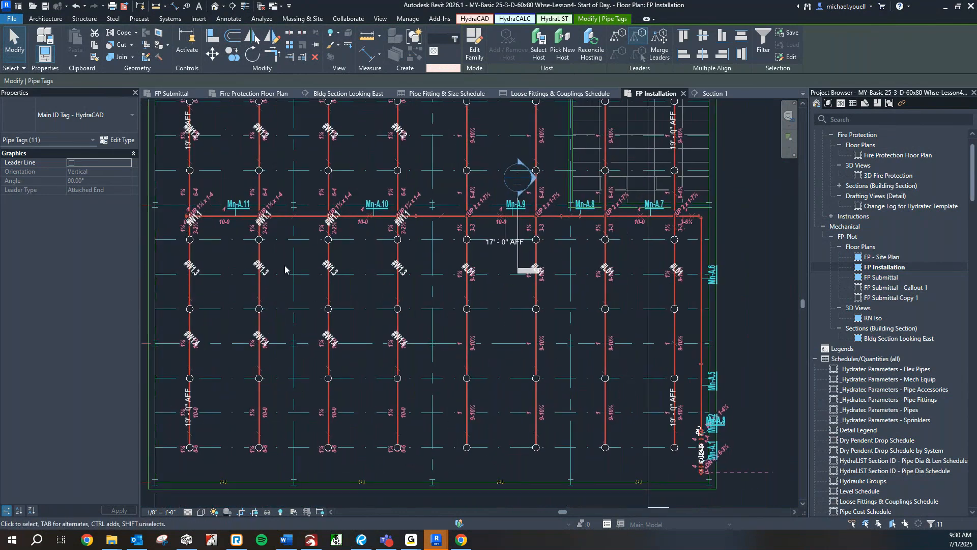
left_click(379, 284)
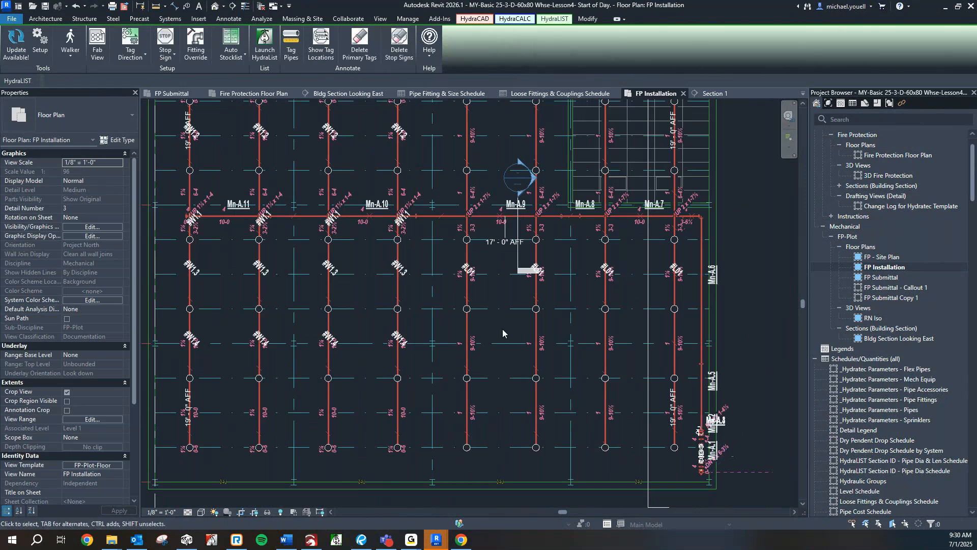
Delete the Section 1 marker and its view from the FP Installation plan.
double_click(521, 190)
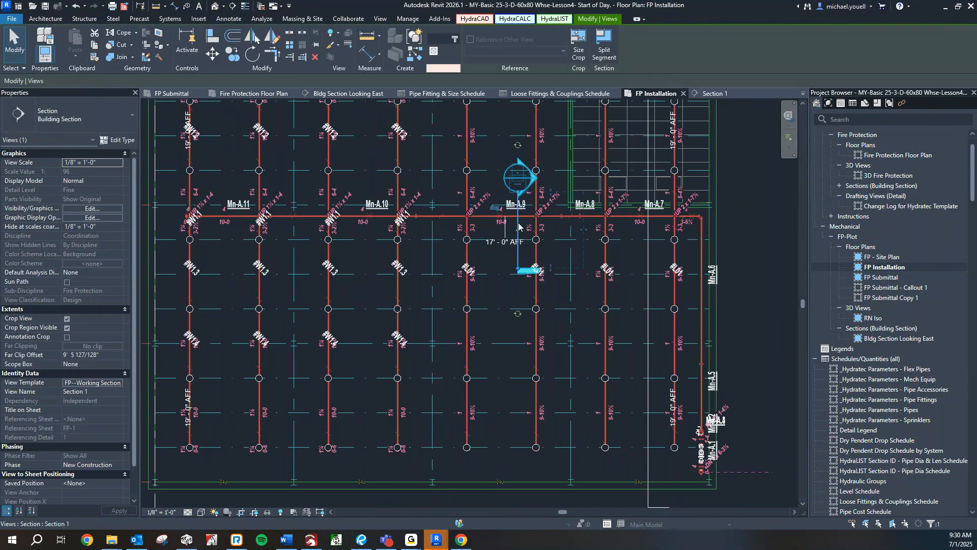
key("Delete")
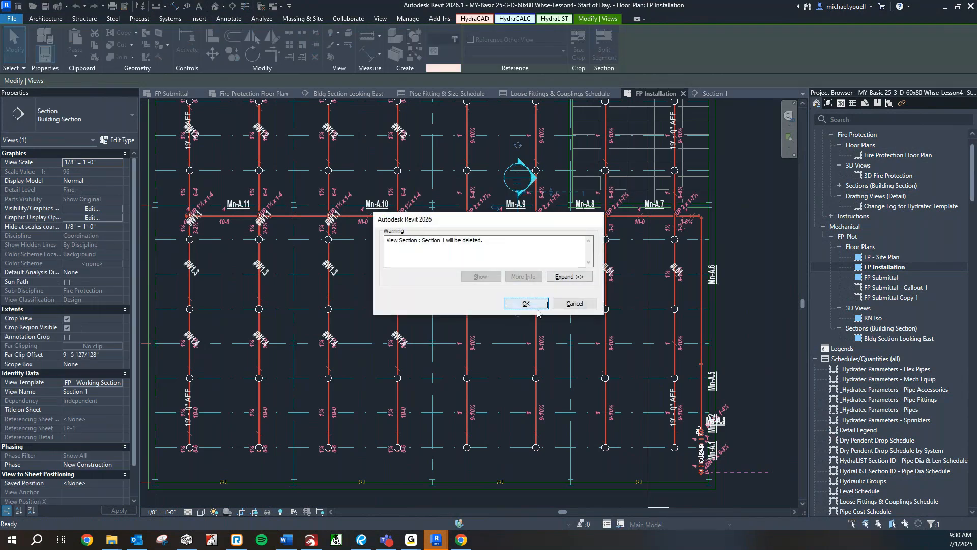
left_click(525, 304)
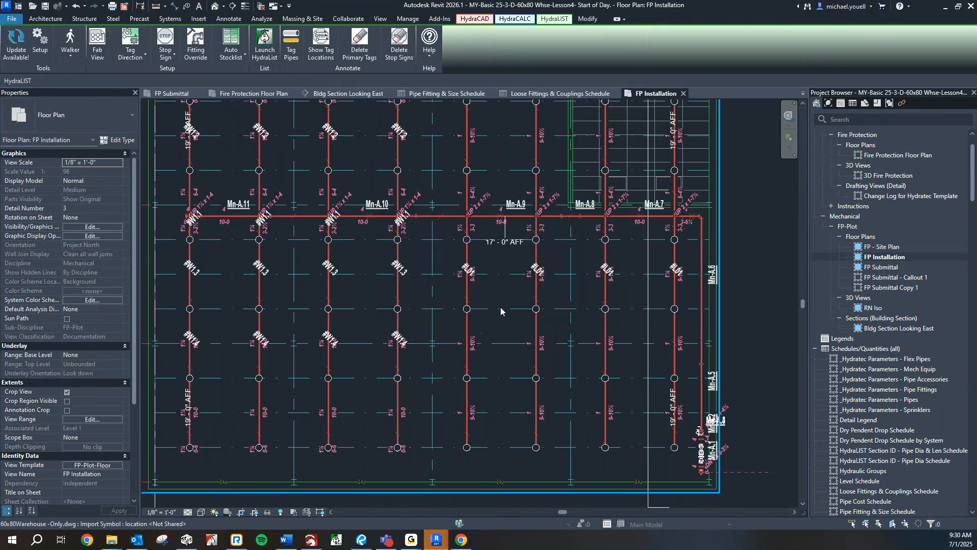
Select all line ID tags visible in the view and move them sideways off the branch lines.
scroll(476, 276, "up", 4)
left_click(464, 266)
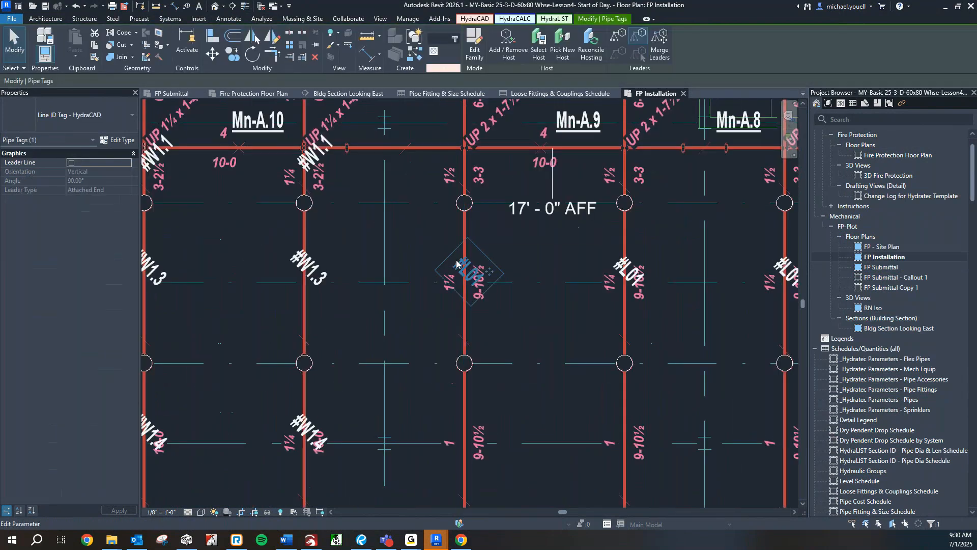
right_click(456, 264)
mouse_move(560, 381)
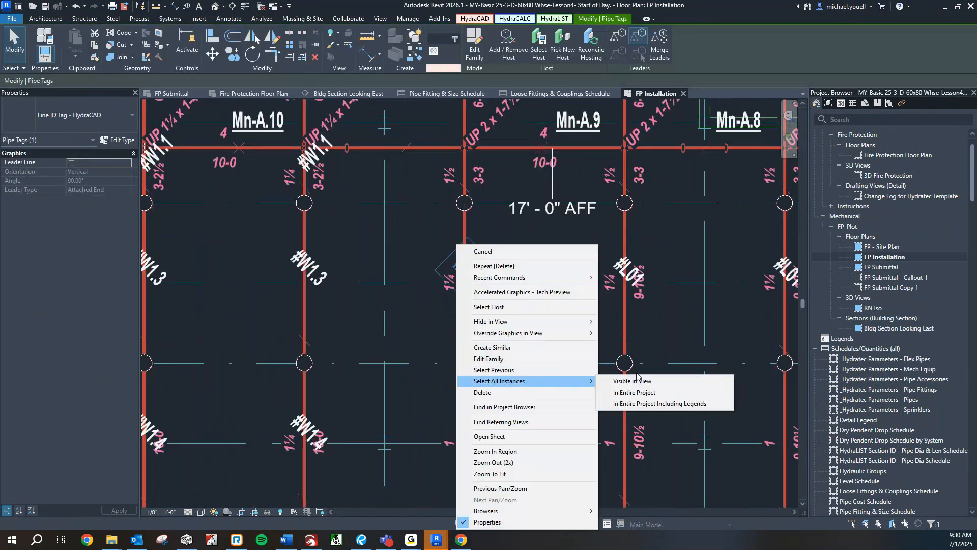
left_click(631, 381)
scroll(454, 305, "down", 5)
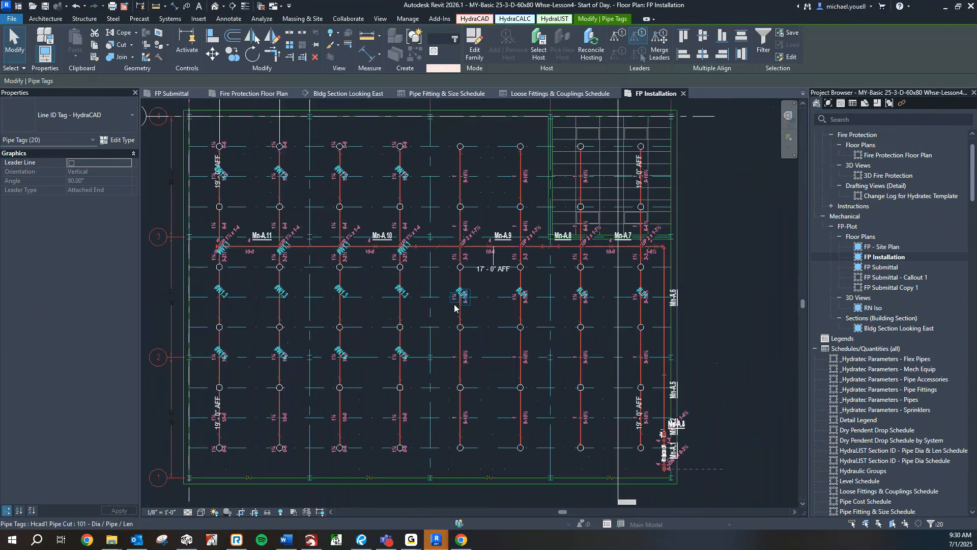
left_click_drag(421, 293, 357, 293)
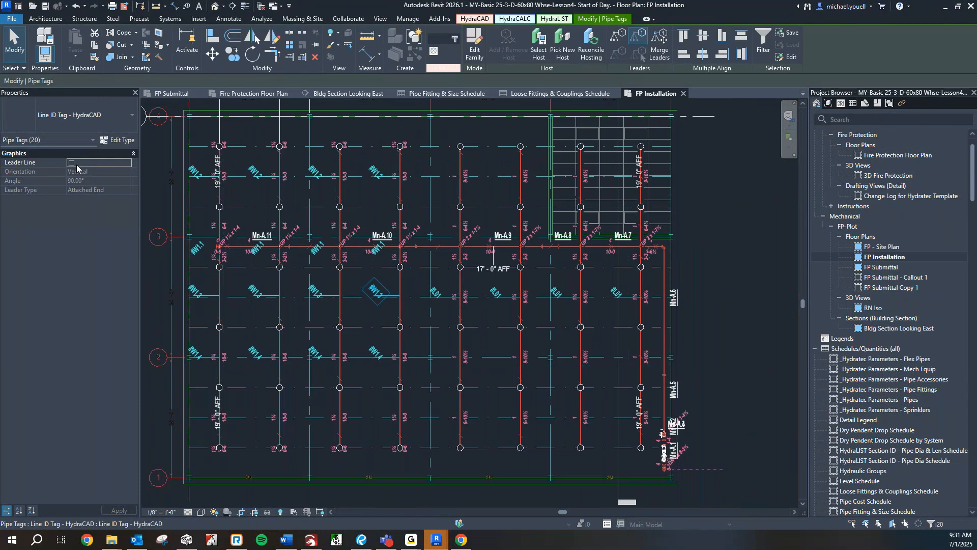
Change the selected line ID tags to the _Horizontal type of Line ID Tag - HydraCAD.
left_click(94, 141)
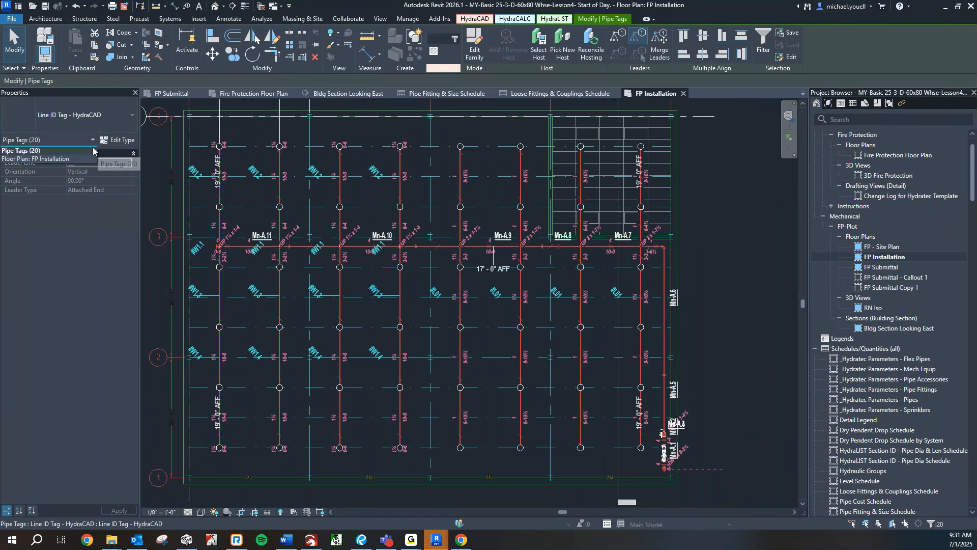
left_click(129, 109)
left_click(133, 115)
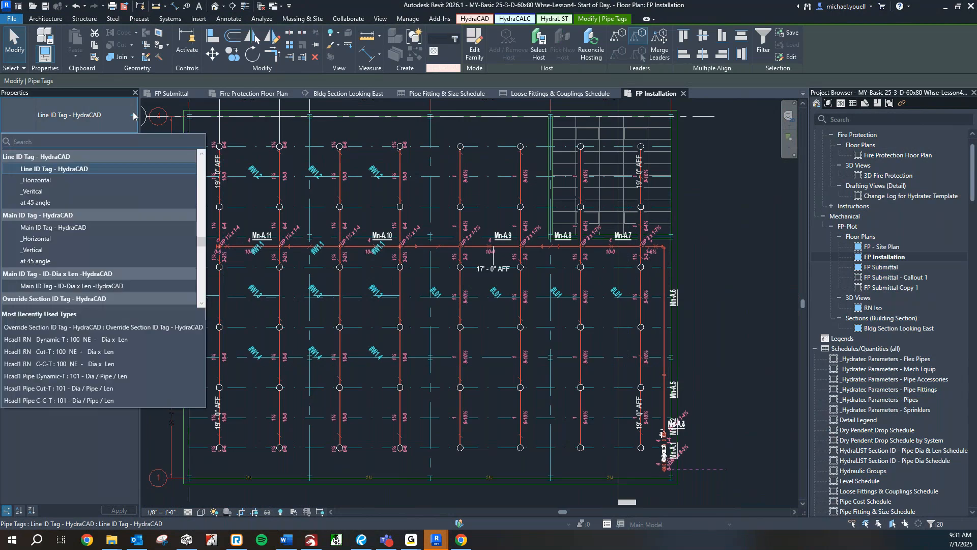
left_click(43, 181)
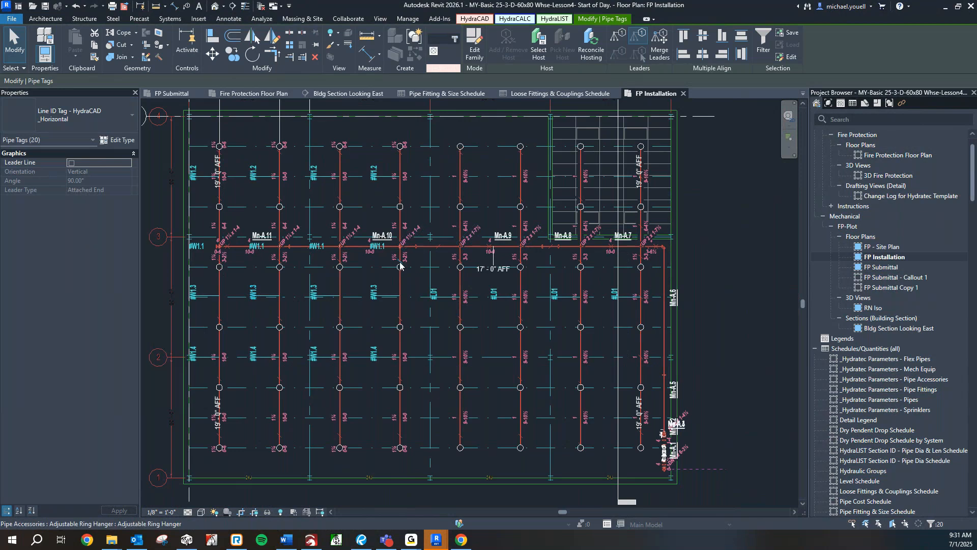
Reselect all horizontal line ID tags visible in the view and move them closer to their branch lines.
left_click(386, 294)
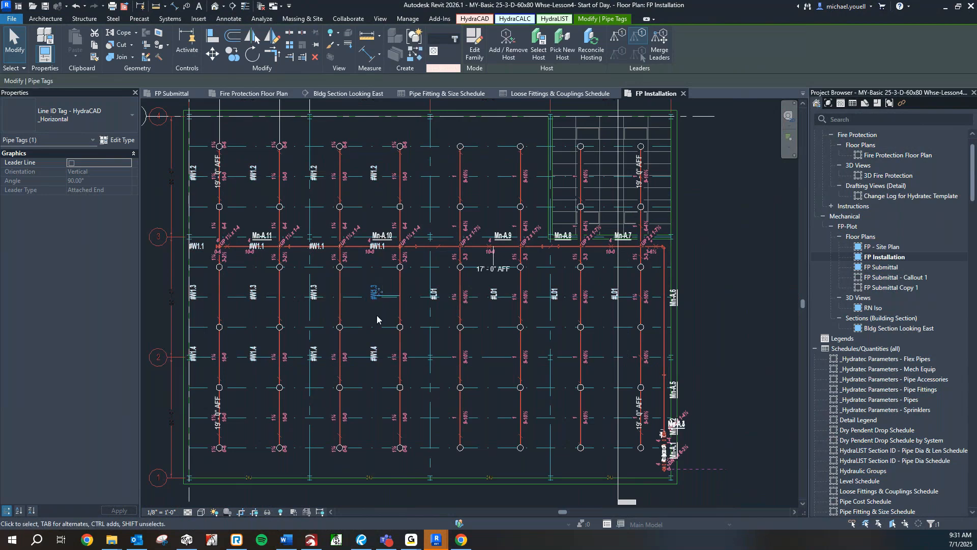
left_click(372, 321)
left_click(374, 293)
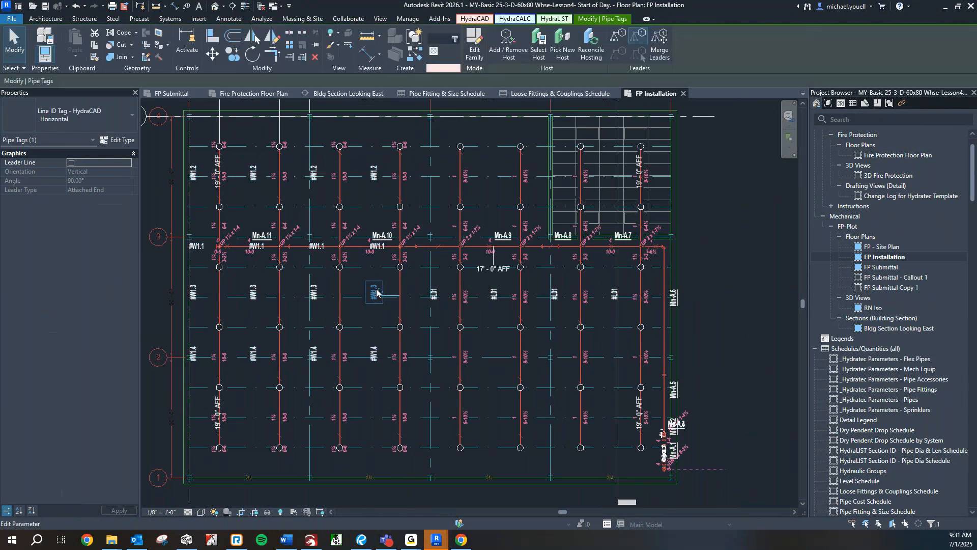
right_click(377, 294)
mouse_move(420, 140)
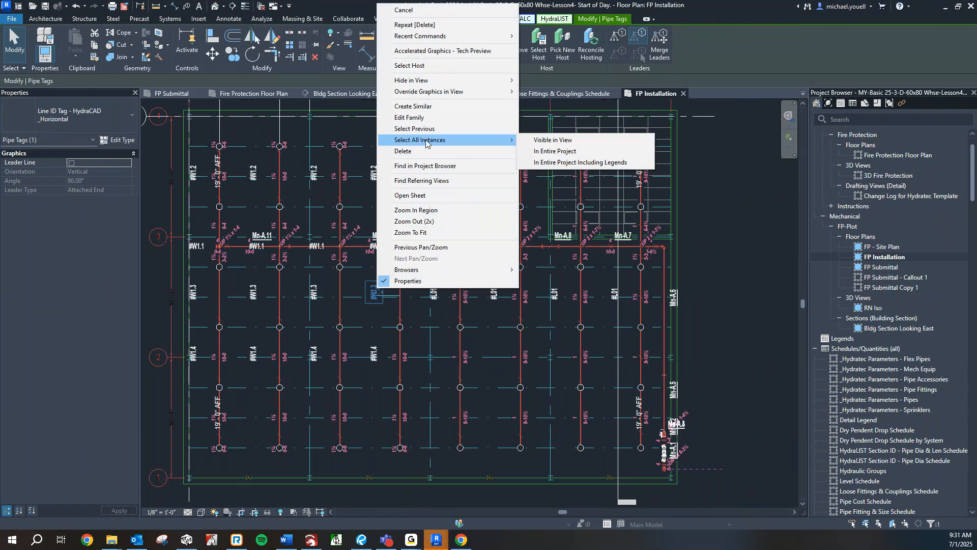
left_click(553, 141)
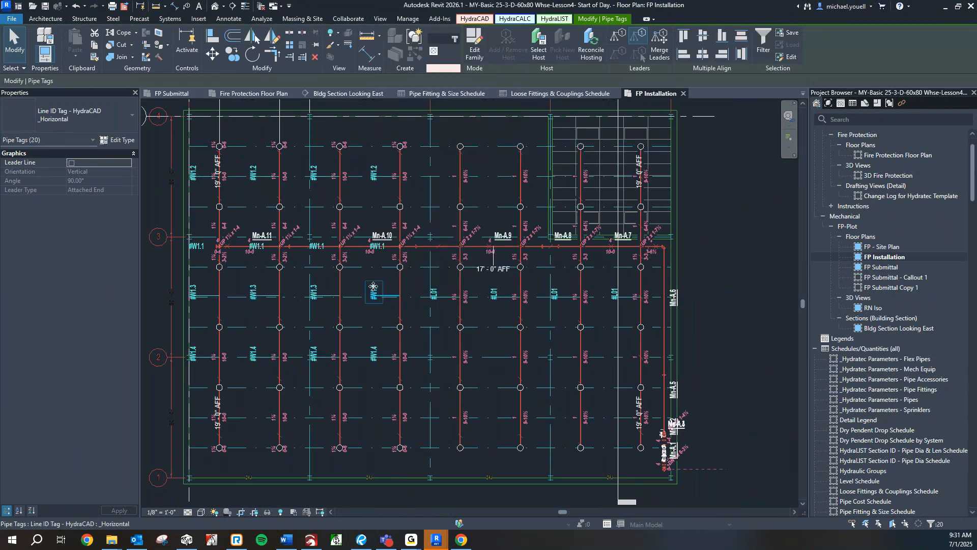
left_click_drag(385, 286, 374, 291)
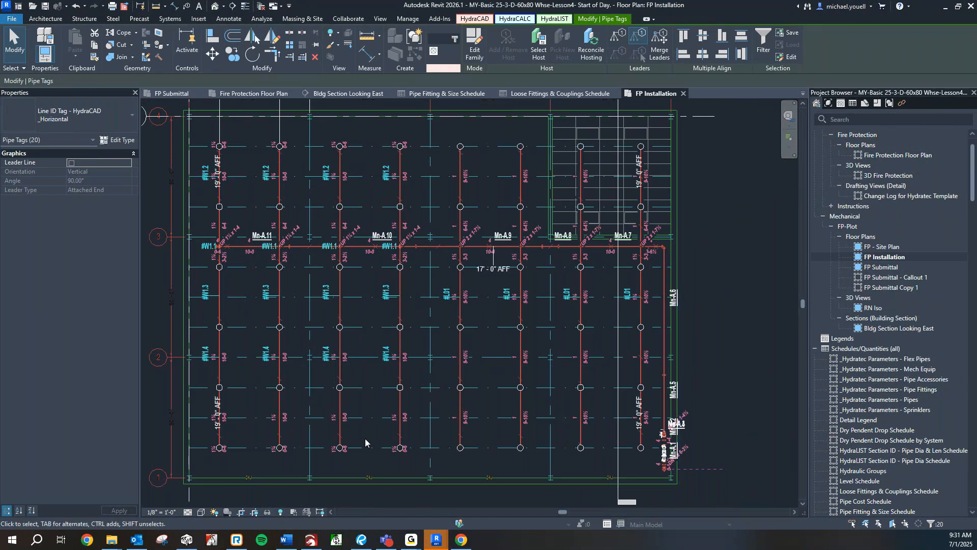
middle_click_drag(361, 428, 371, 426)
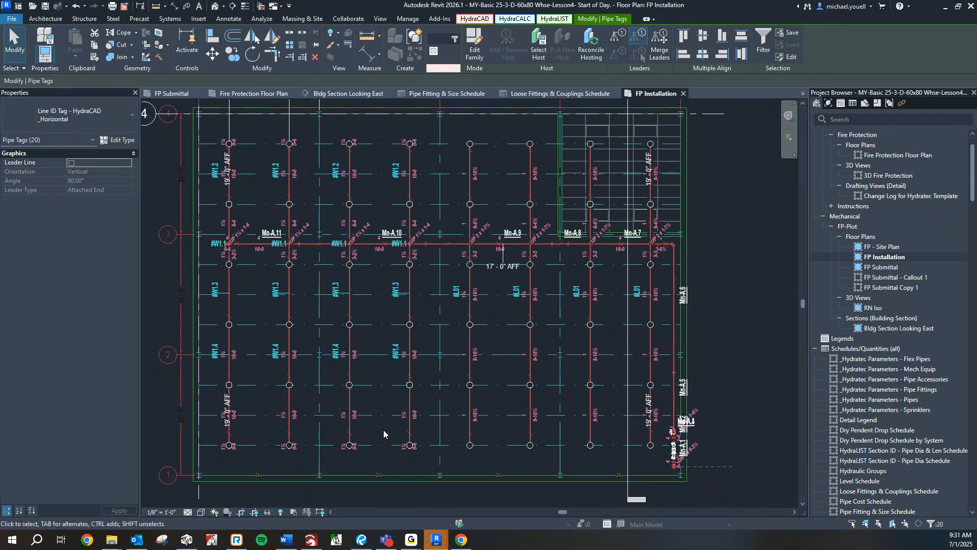
Deselect the line ID tags, switch to the lesson PDF in Revu, and read through slides 35 and 36.
key("Escape")
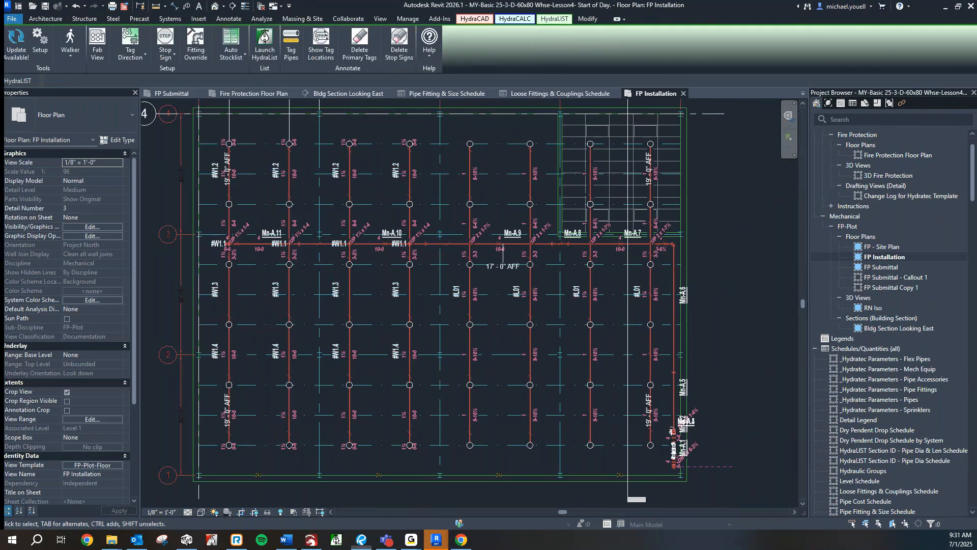
key("alt+Tab")
left_click(589, 517)
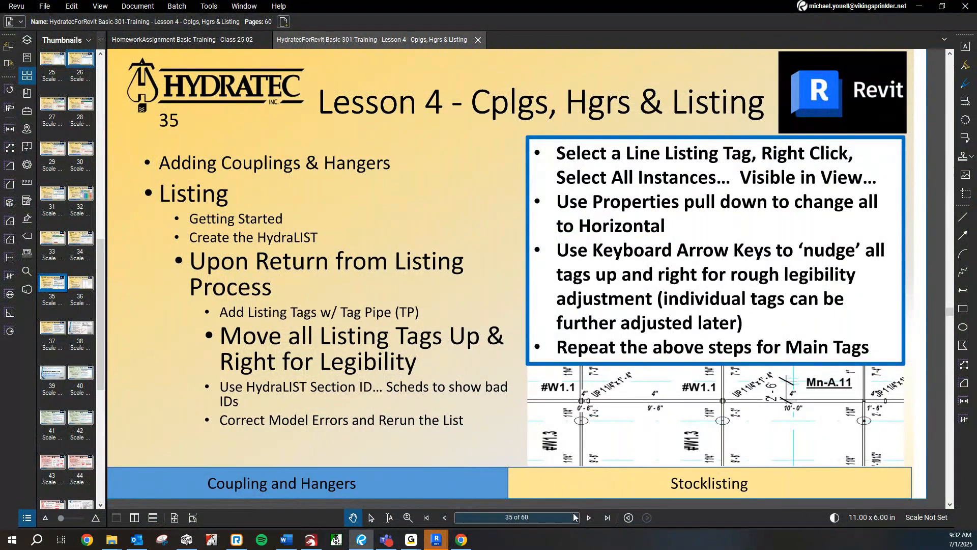
left_click(589, 517)
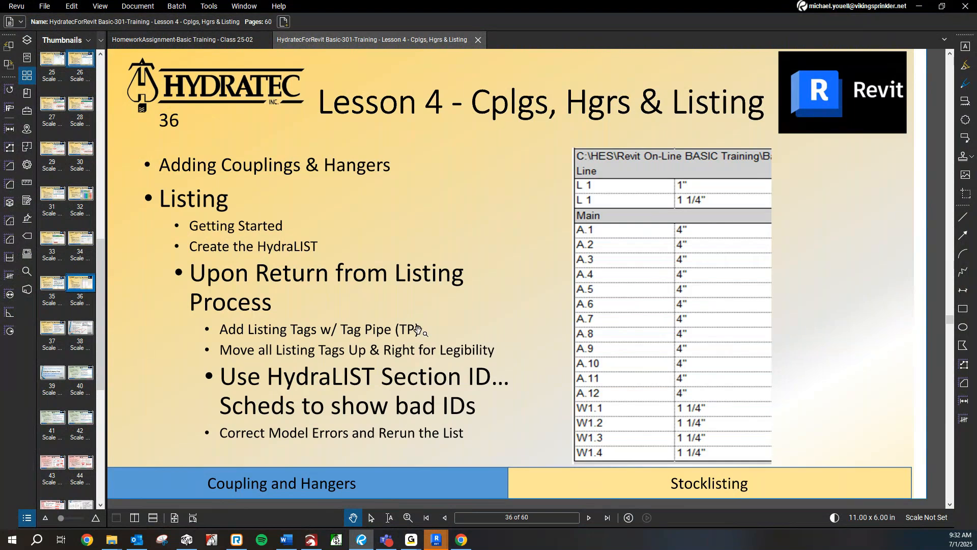
Return to Revit and open the HydraLIST Section ID - Pipe Dia Schedule for review.
key("alt+Tab")
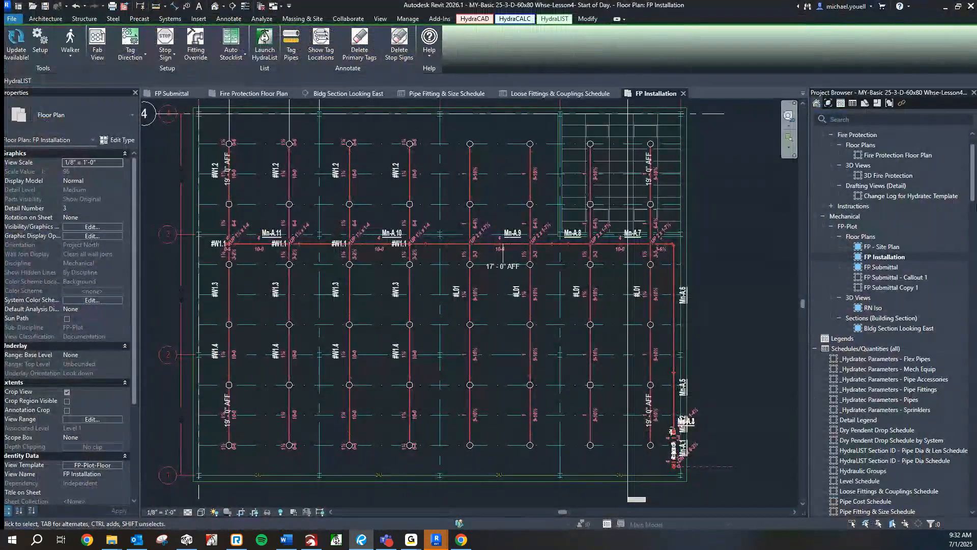
scroll(840, 324, "down", 3)
scroll(837, 320, "down", 4)
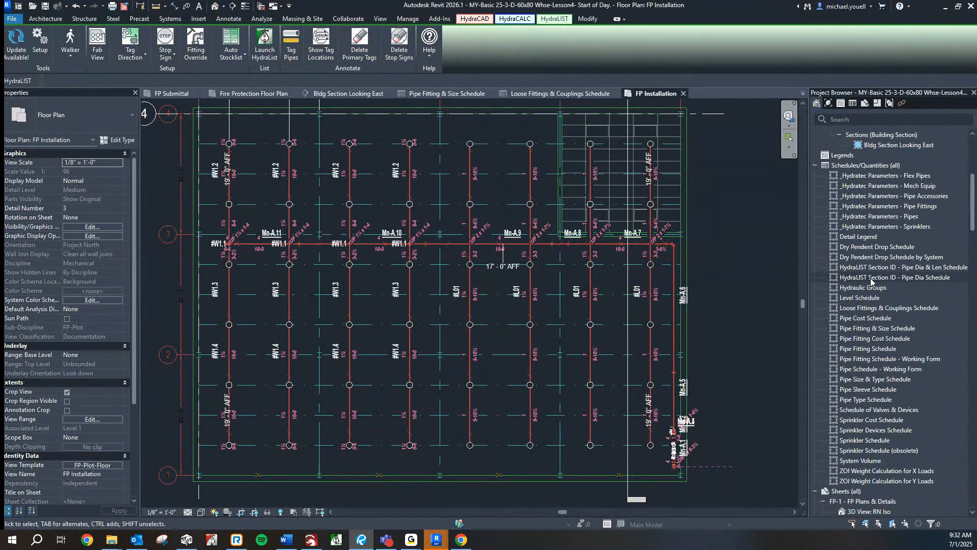
left_click_drag(870, 278, 805, 278)
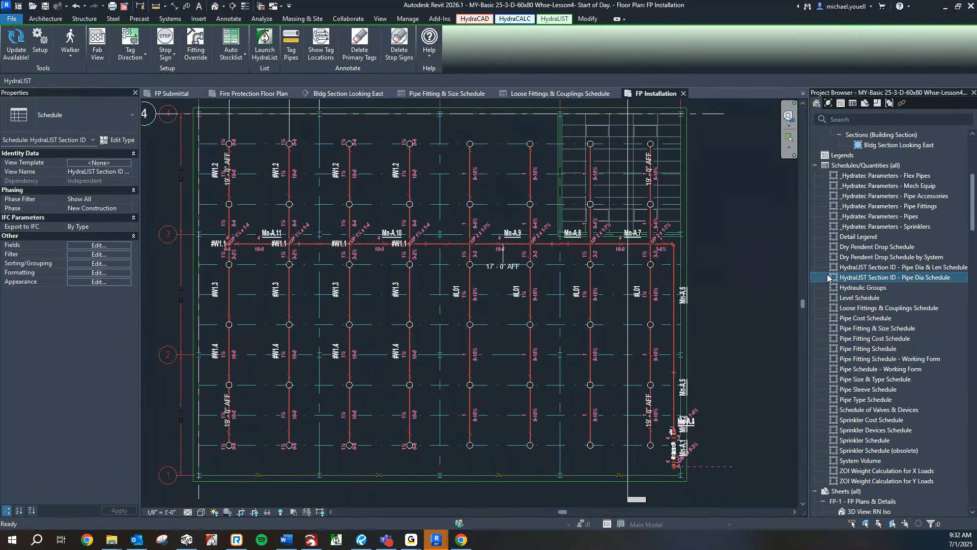
double_click(872, 277)
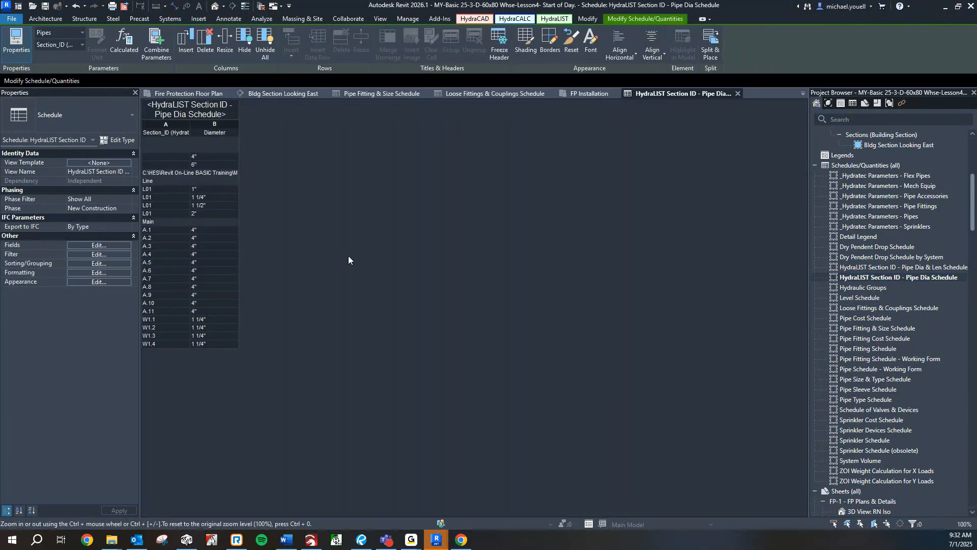
scroll(292, 235, "up", 4, "ctrl")
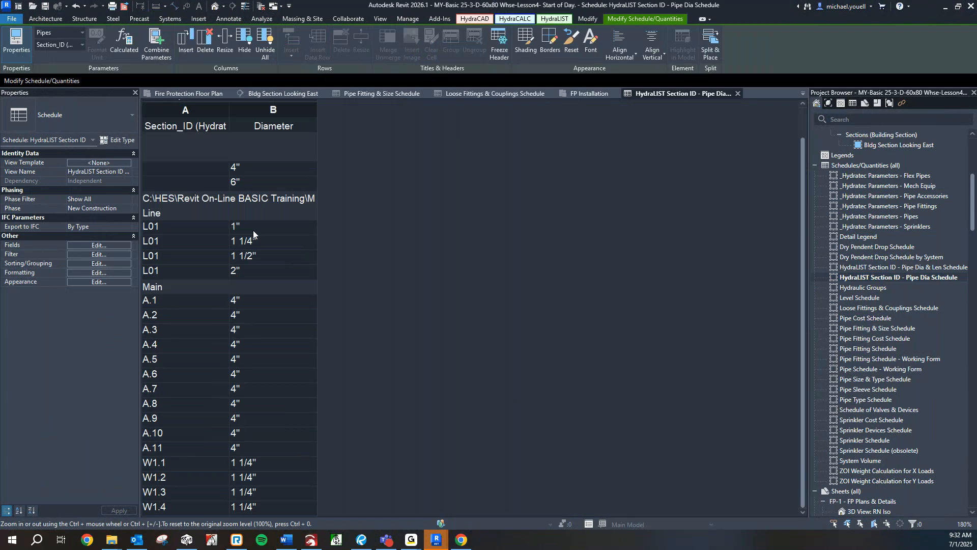
Highlight section A.9 from the schedule in the model and examine its extent in the FP Installation plan.
left_click(194, 420)
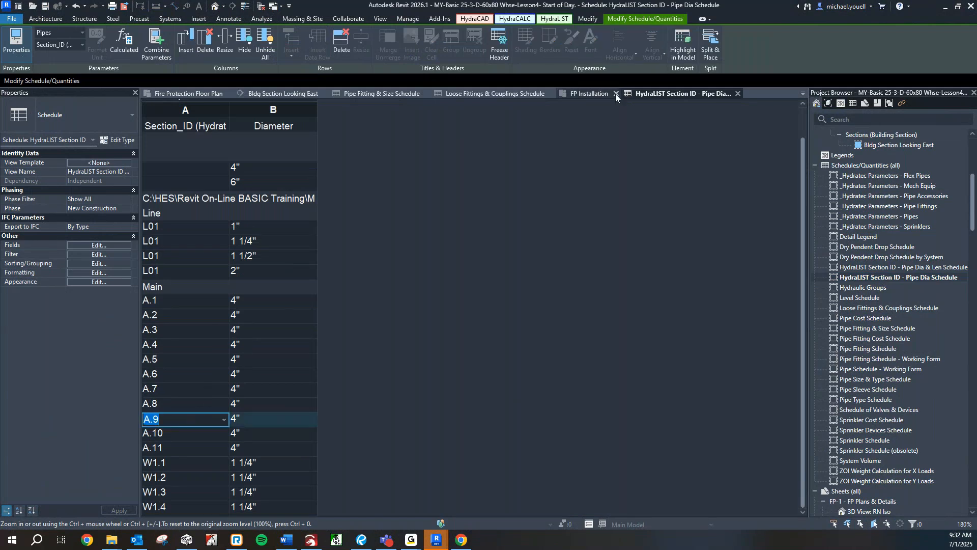
left_click(692, 45)
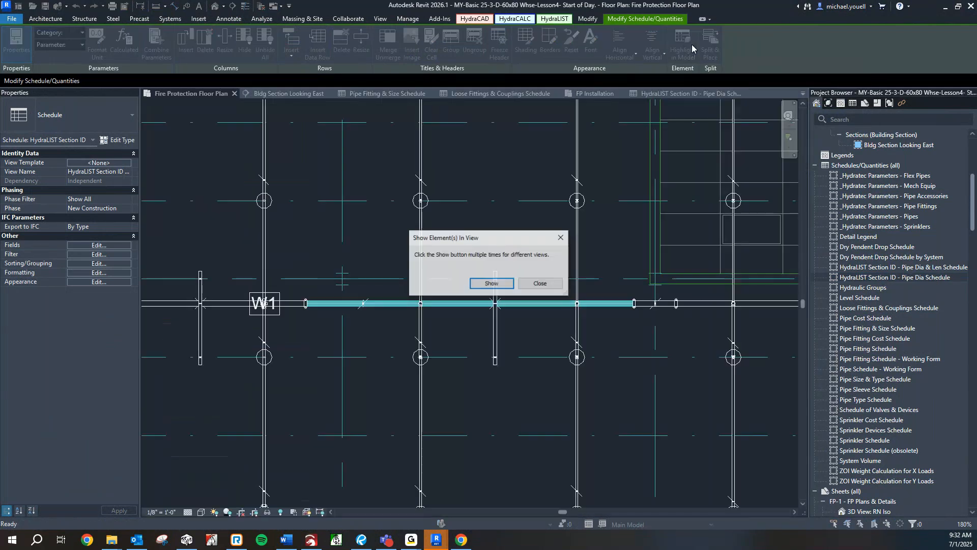
left_click(547, 281)
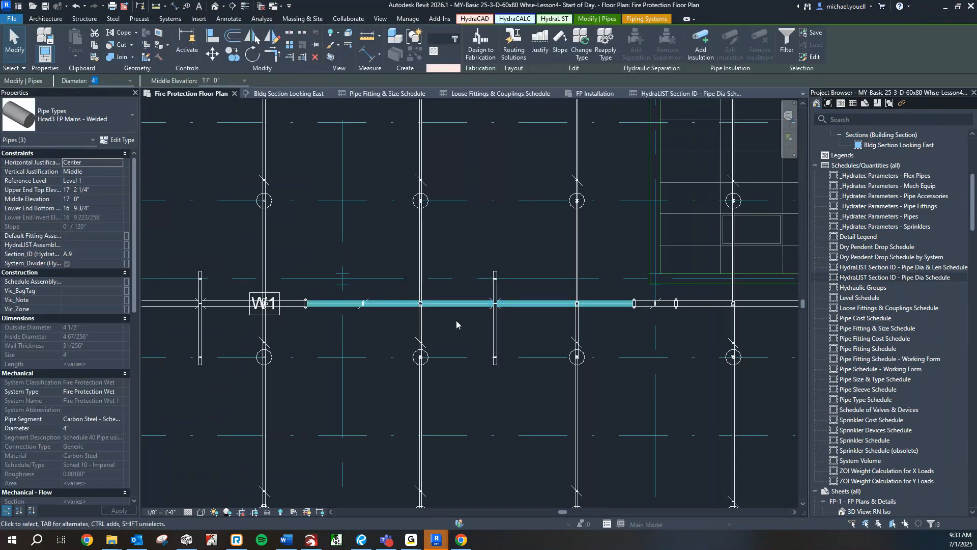
scroll(456, 325, "down", 4)
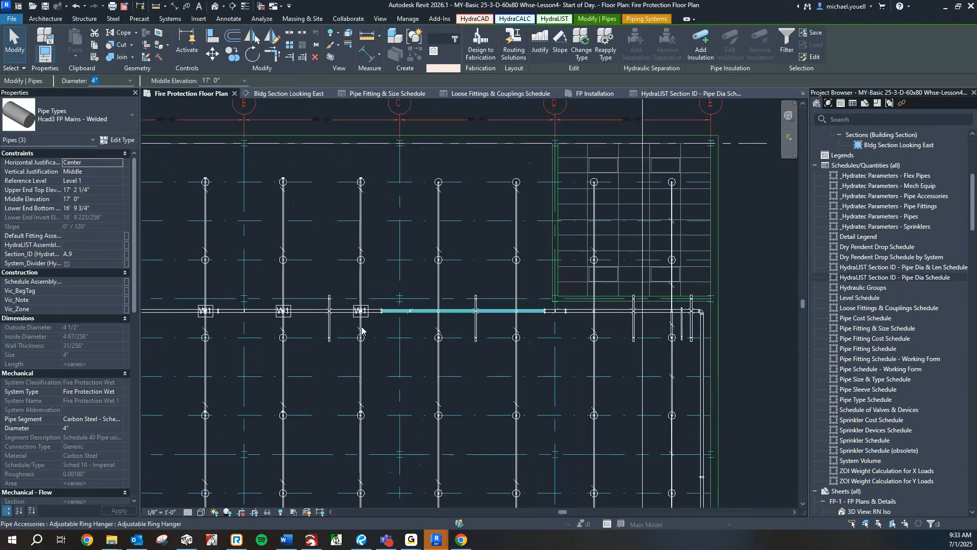
middle_click_drag(383, 355, 394, 330)
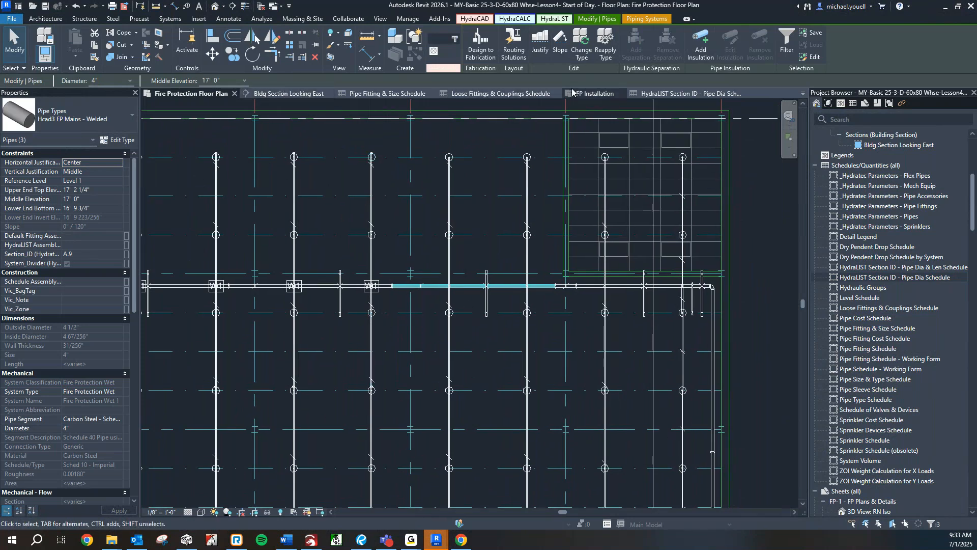
left_click(595, 94)
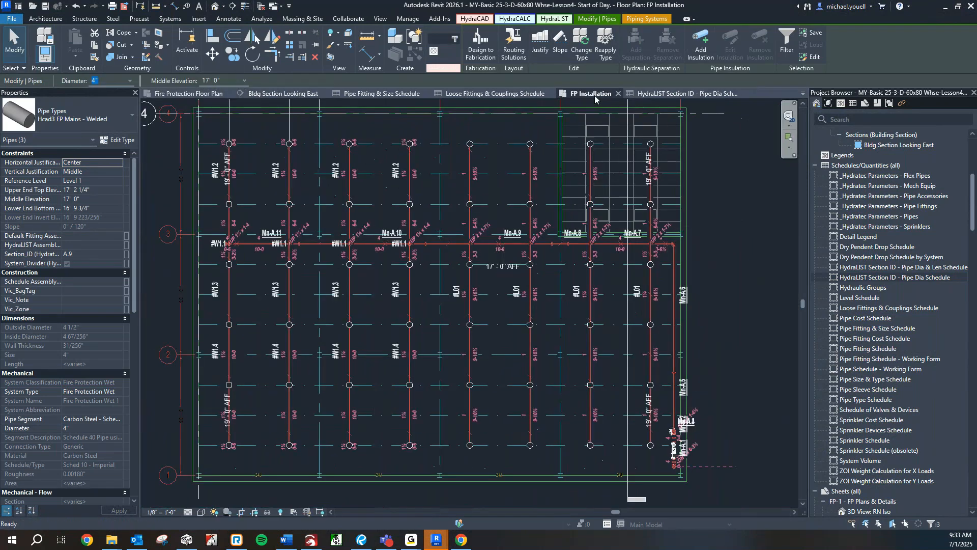
scroll(343, 220, "up", 2)
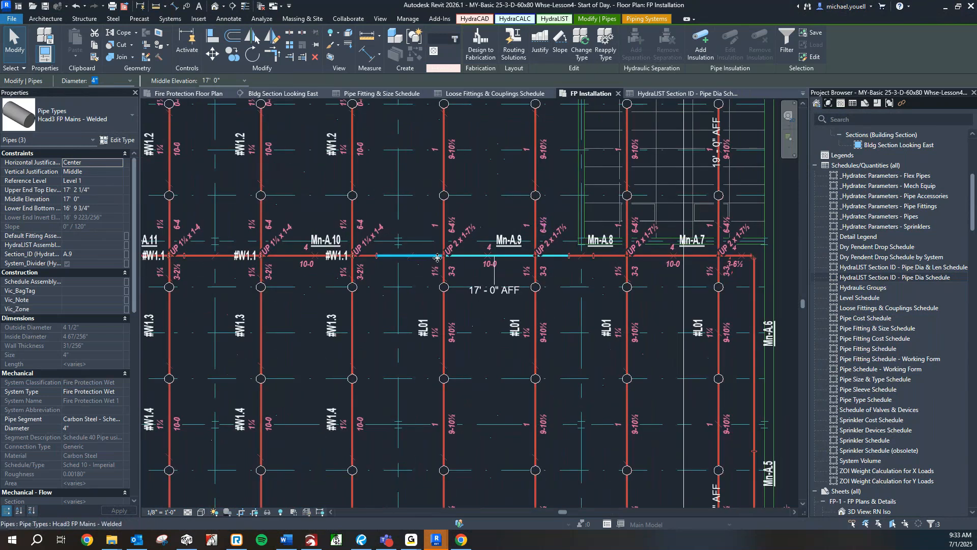
scroll(383, 302, "down", 1)
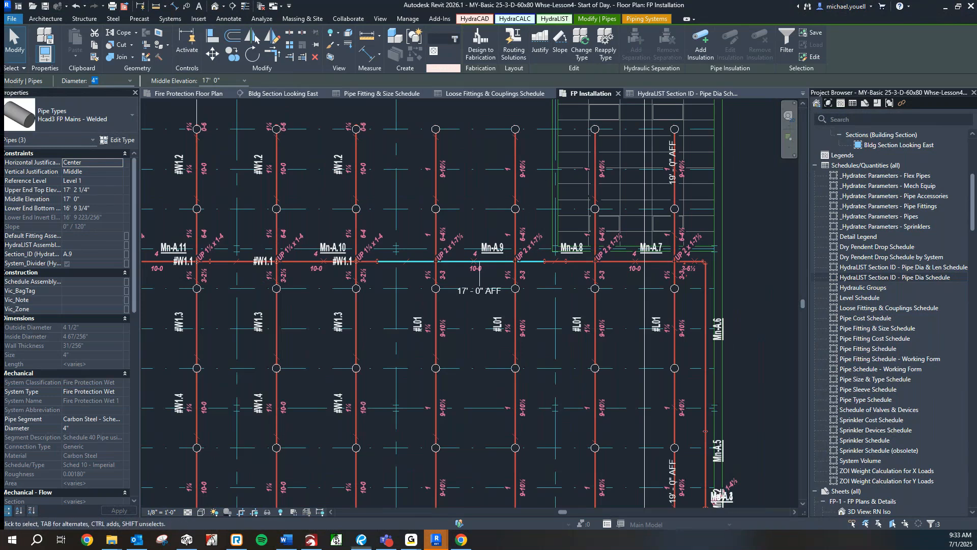
Switch to the lesson PDF in Revu and advance to slide 37 on correcting model errors.
left_click(361, 539)
left_click_drag(263, 4, 262, 0)
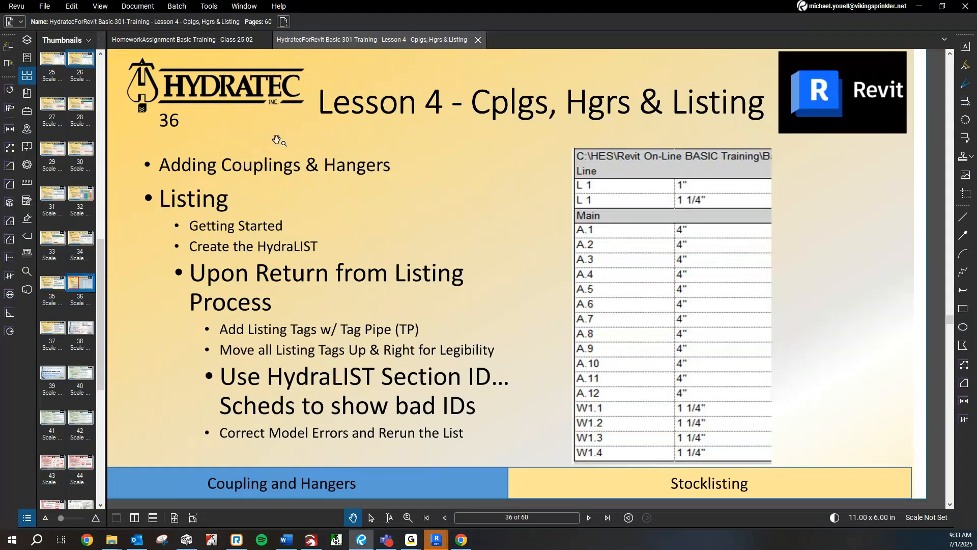
left_click(589, 519)
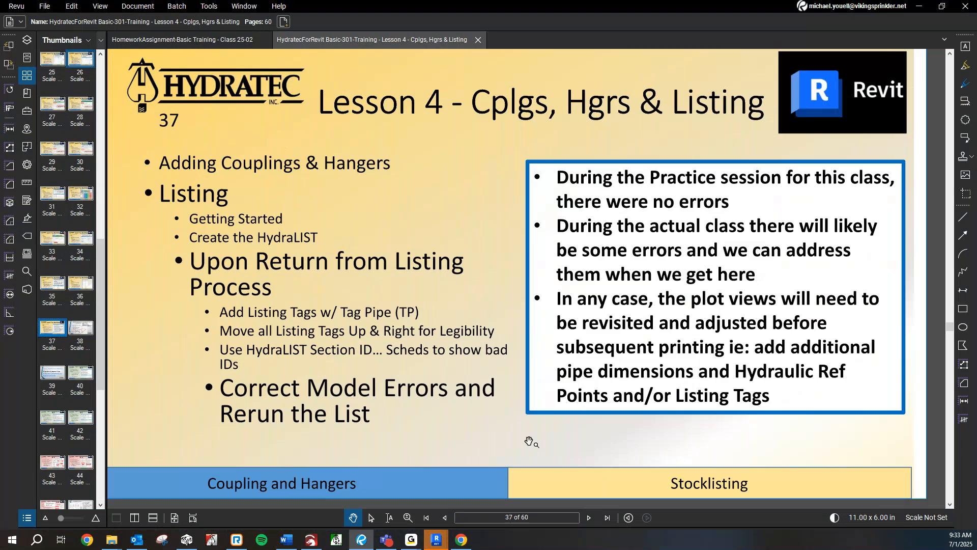
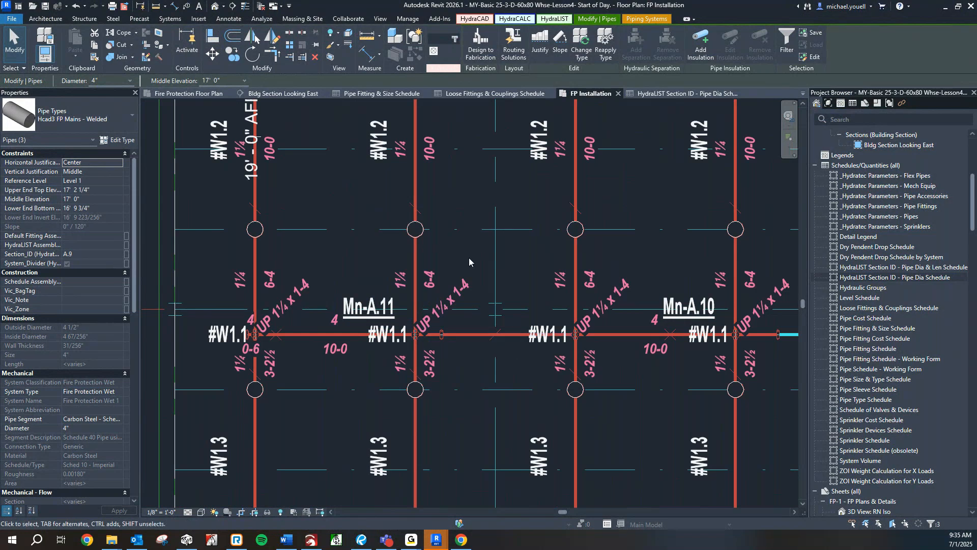
In Revit's FP Installation plan, tag the walked piping system with cut length tags, using System Walker Selection and cleanup on selected tags.
left_click(554, 19)
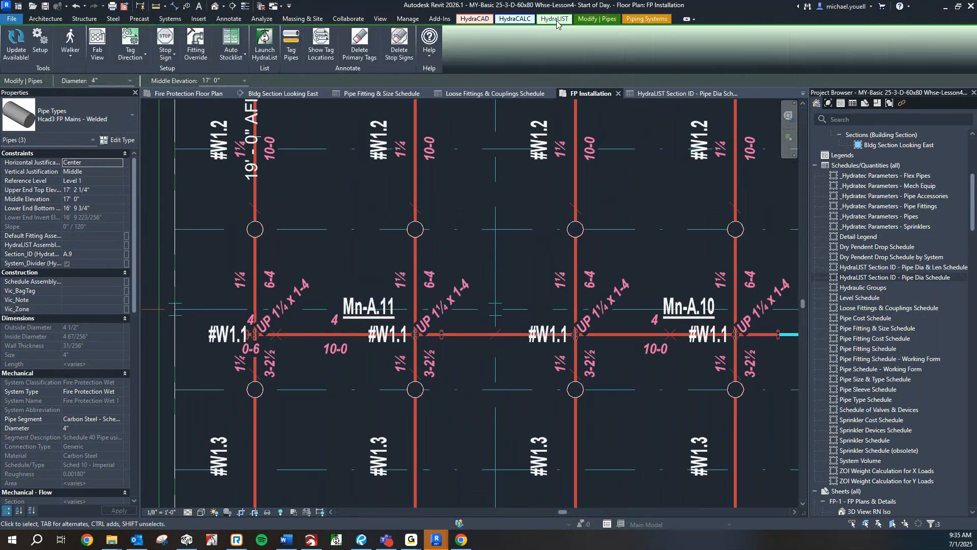
left_click(338, 227)
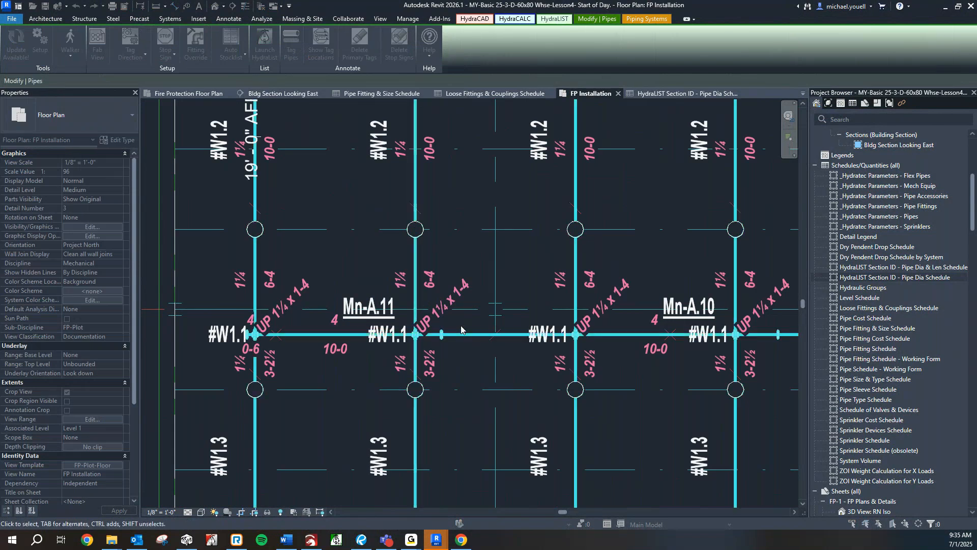
left_click(461, 330)
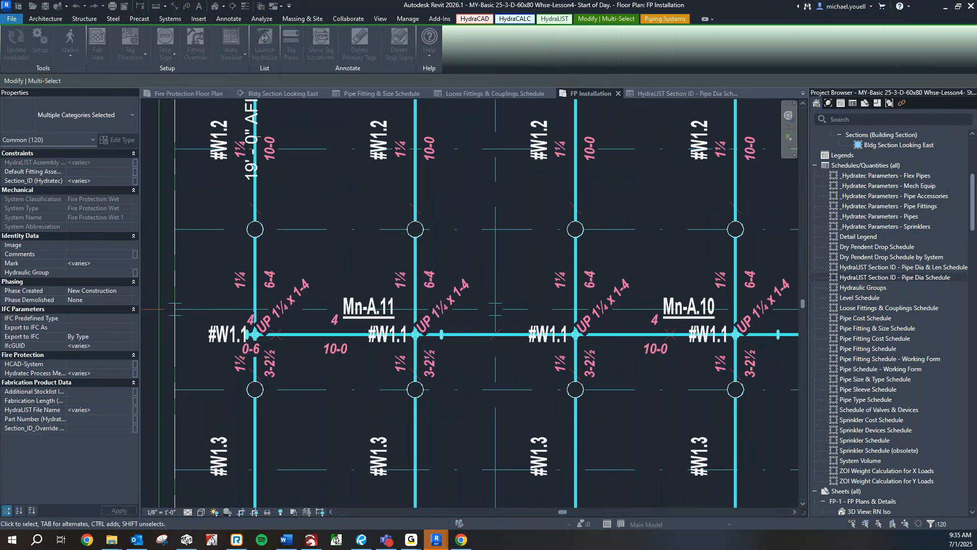
left_click(517, 315)
left_click(533, 326)
left_click(522, 315)
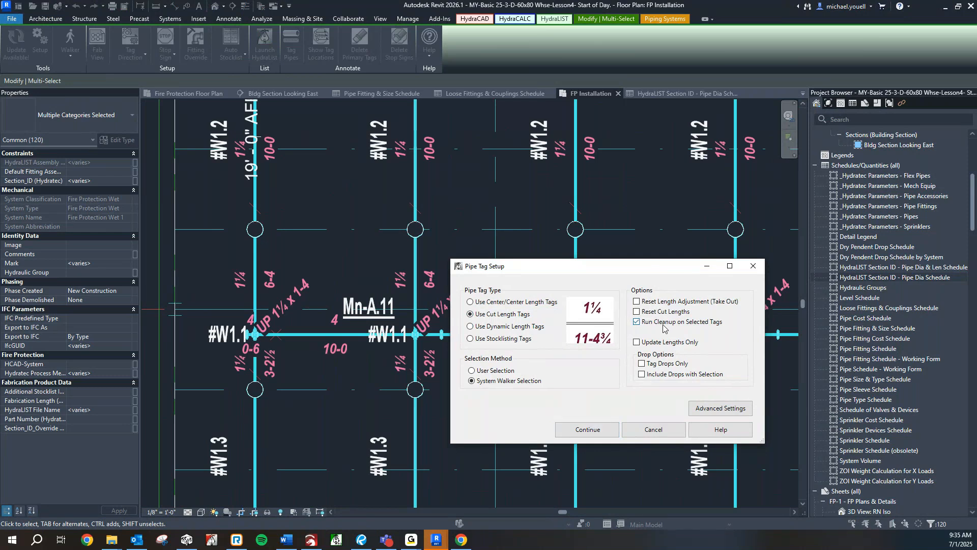
left_click(604, 431)
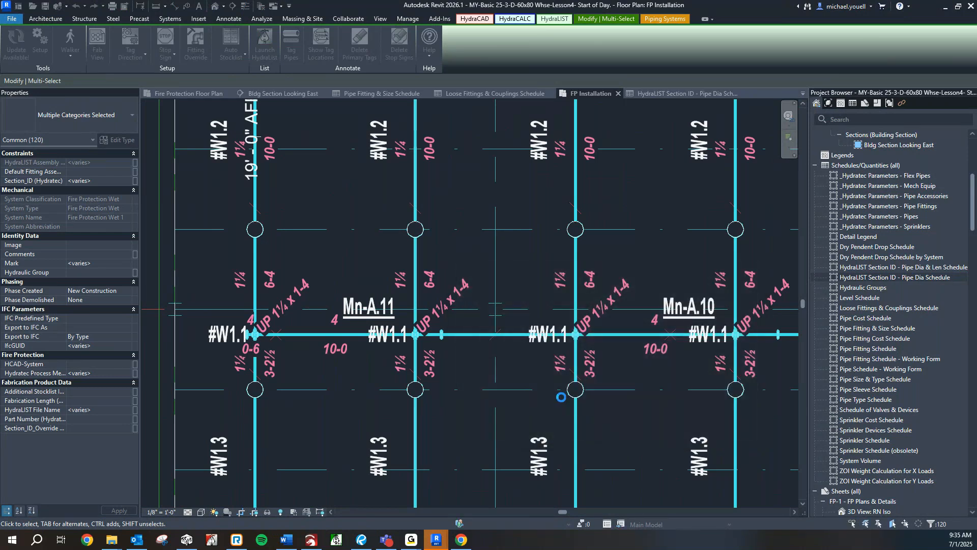
left_click(436, 271)
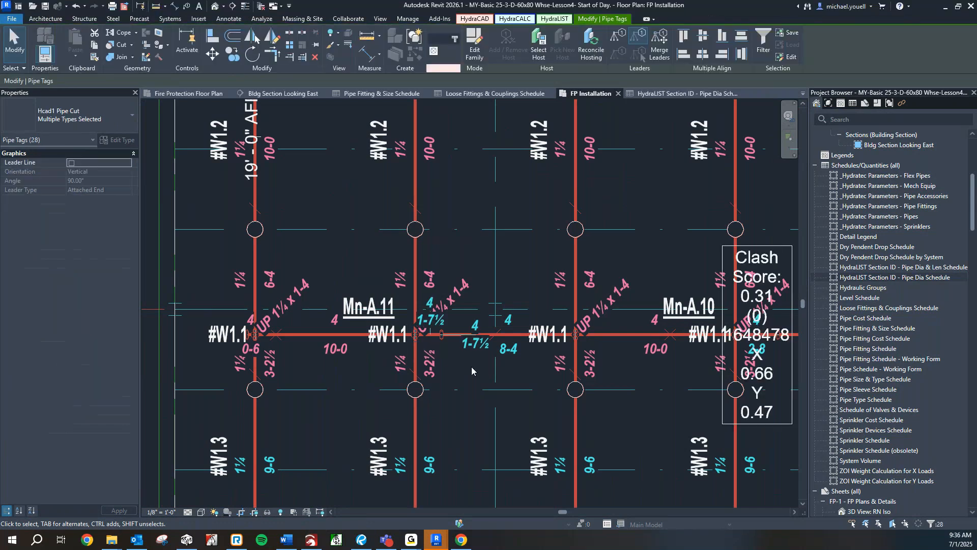
Deselect the new pipe tags and delete the Clash Score bubble beside Mn-A.10 on the main.
scroll(454, 392, "up", 3)
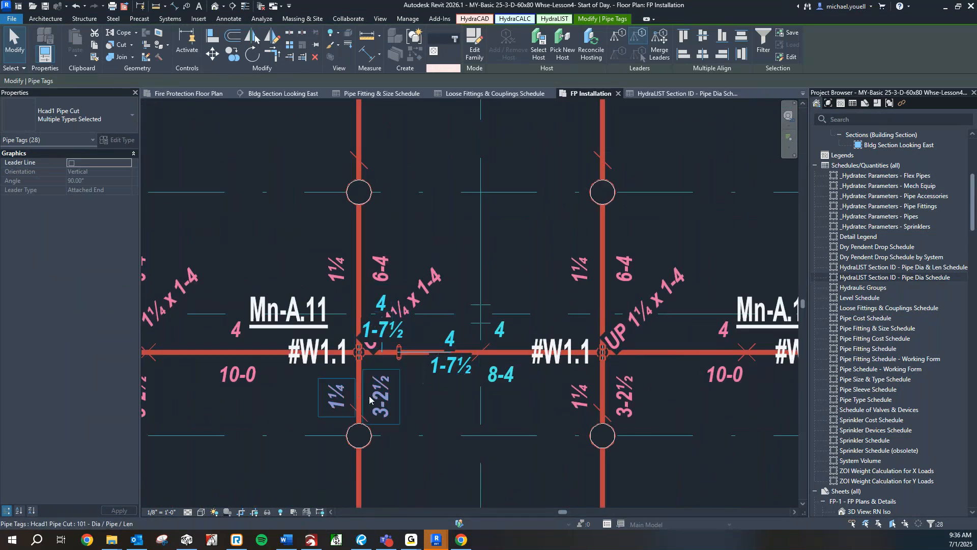
scroll(369, 399, "down", 4)
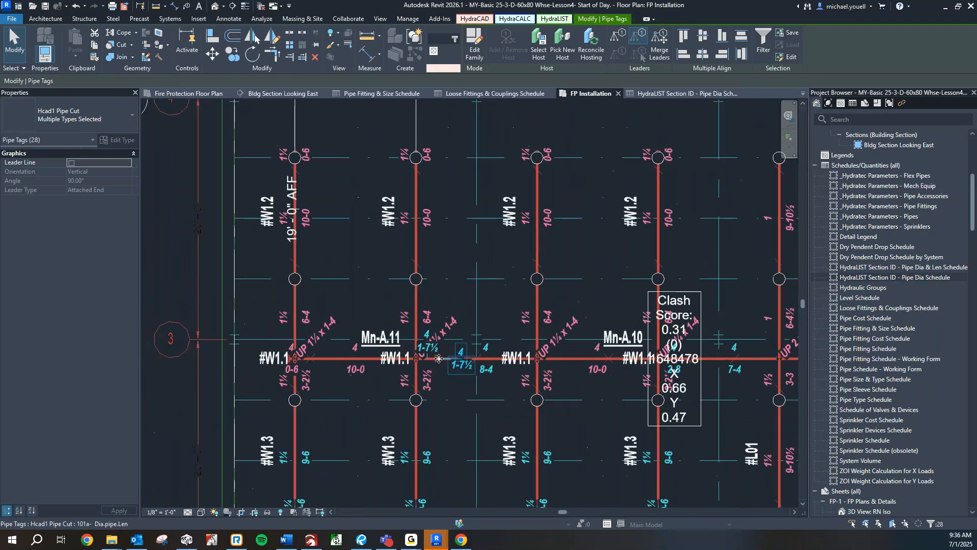
scroll(439, 359, "down", 1)
scroll(430, 393, "up", 3)
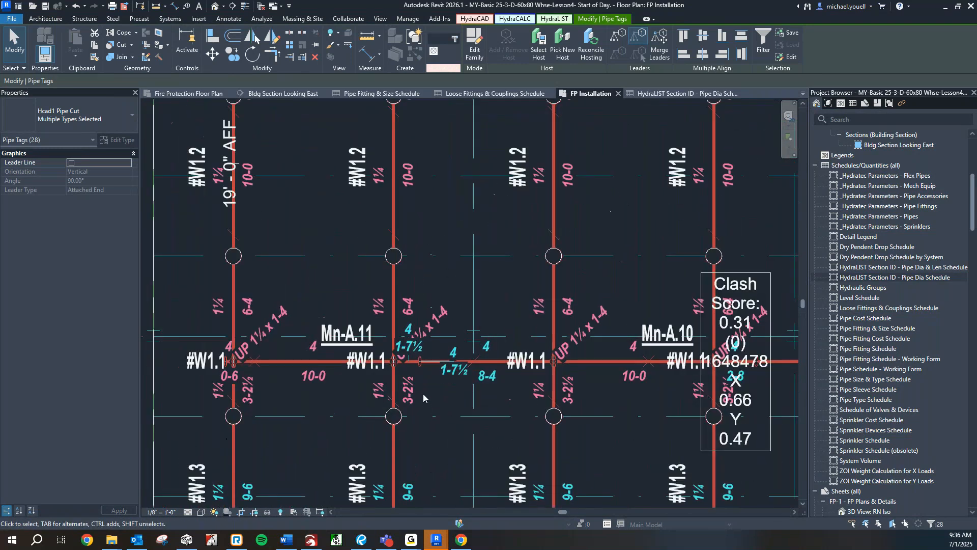
scroll(423, 393, "up", 3)
scroll(429, 383, "down", 6)
scroll(661, 389, "up", 2)
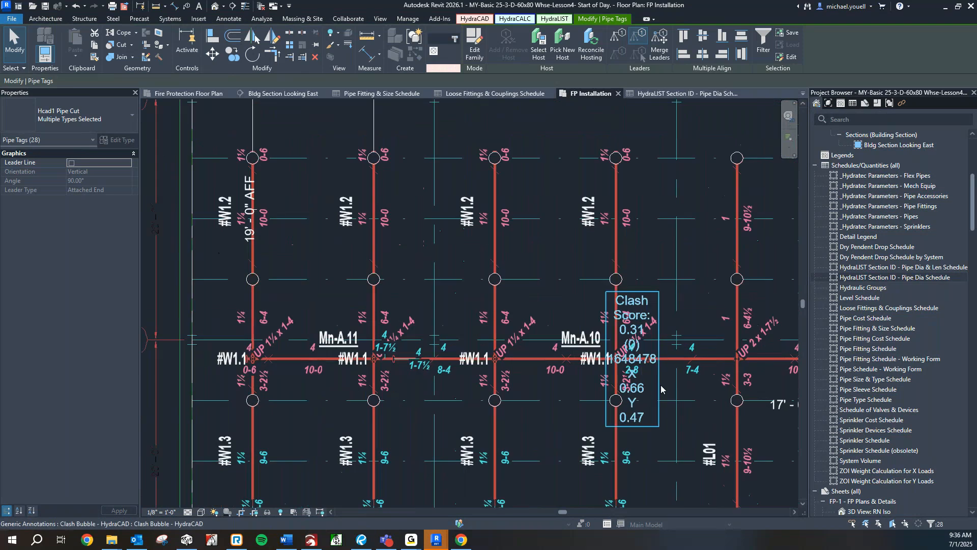
scroll(661, 389, "up", 2)
key("Escape")
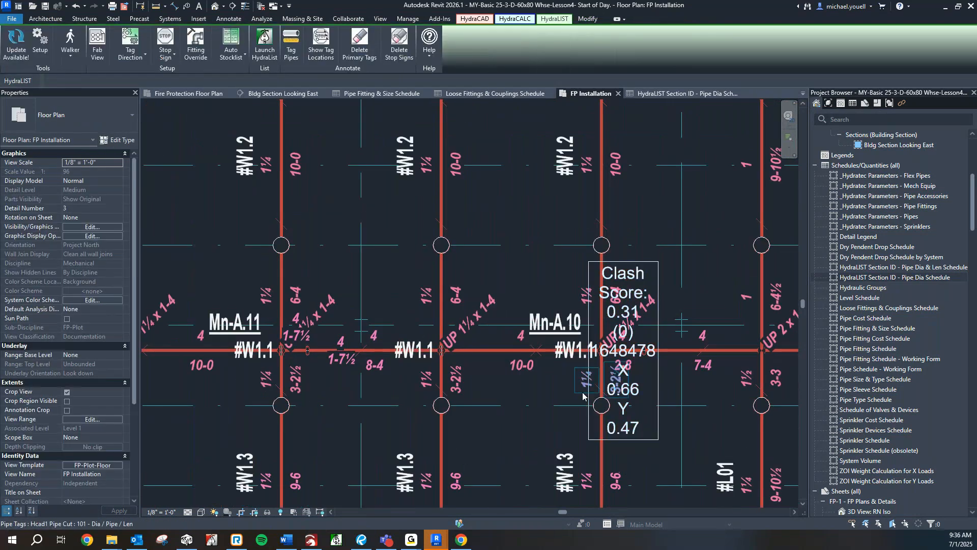
left_click(640, 394)
key("Delete")
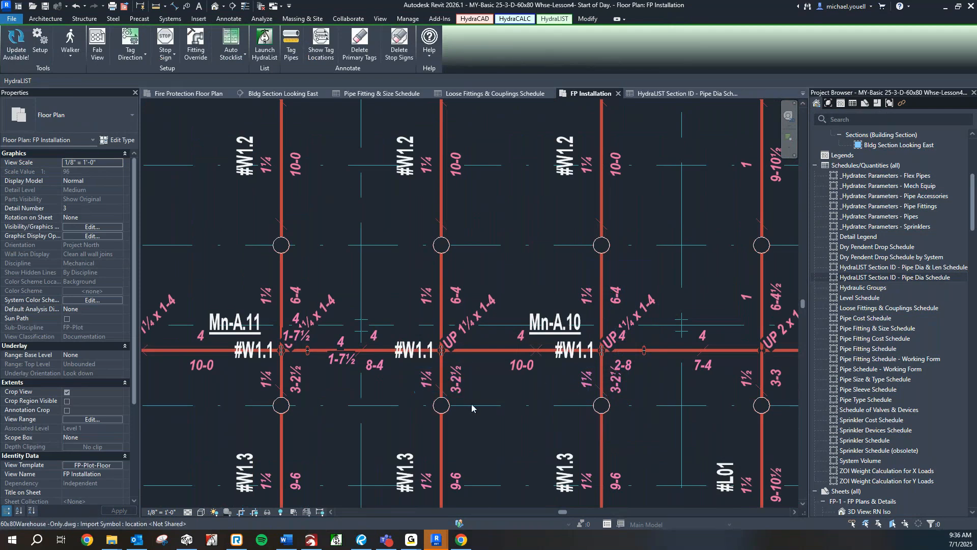
Examine the cut length tags along the main near Mn-A.11 and around the riser near Mn-A.1 for overlaps.
middle_click_drag(345, 405, 356, 409)
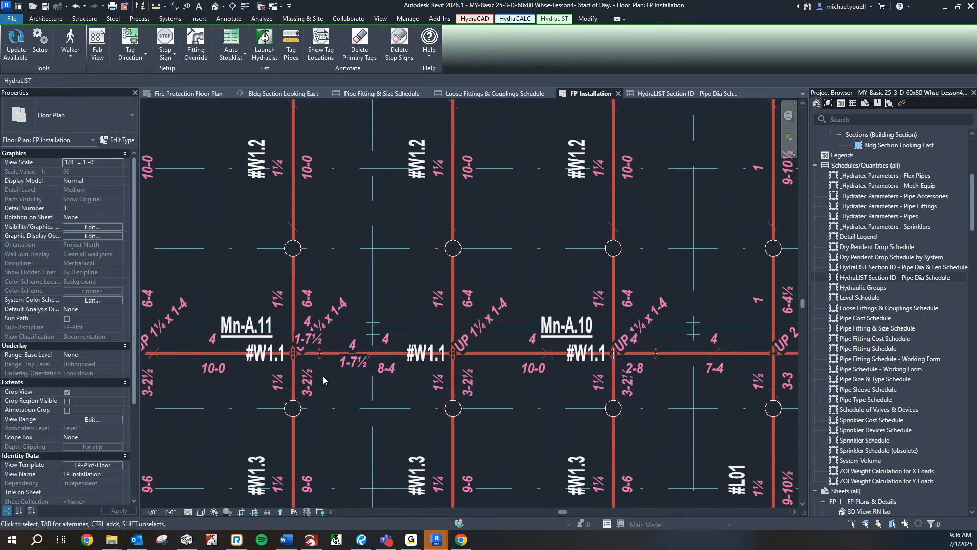
scroll(323, 380, "up", 2)
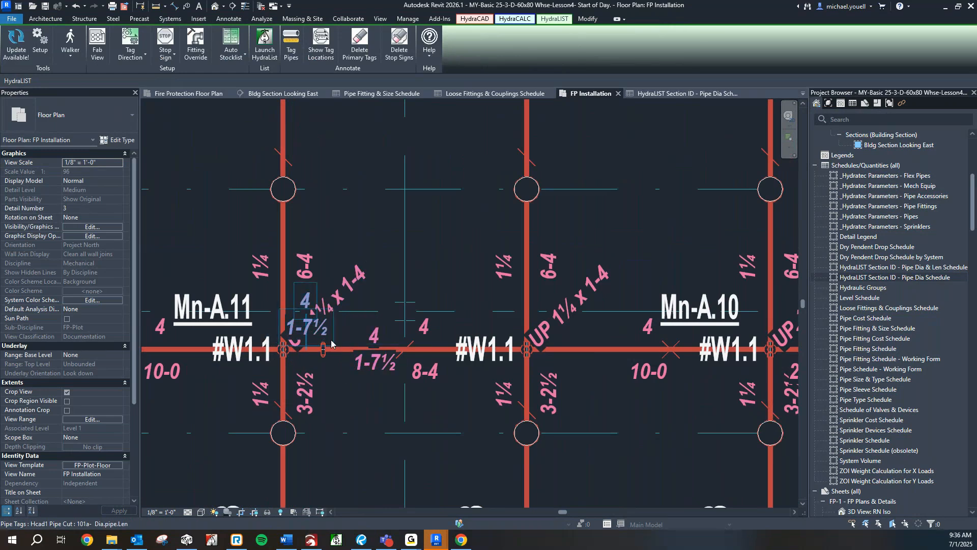
scroll(340, 384, "down", 1)
middle_click_drag(338, 387, 375, 376)
scroll(362, 398, "down", 1)
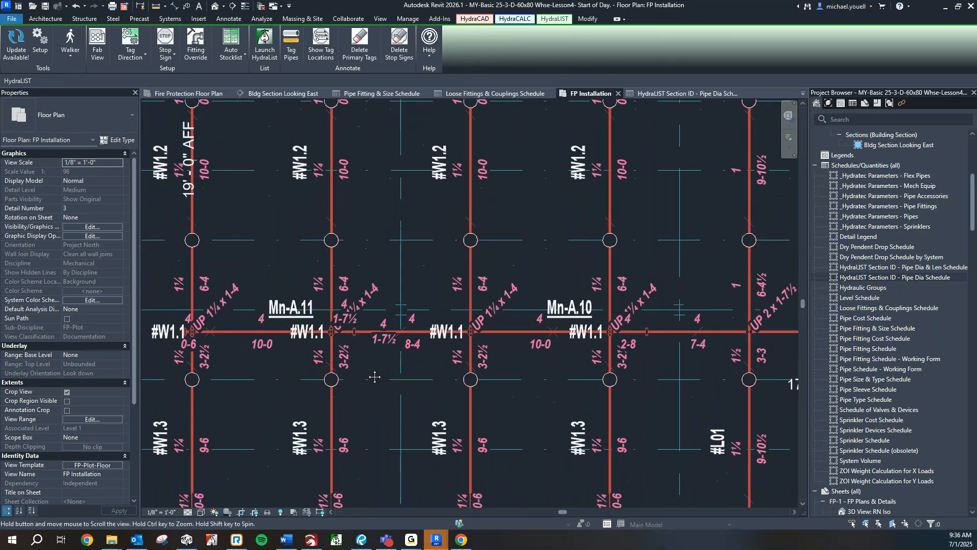
scroll(368, 373, "down", 1)
scroll(684, 470, "down", 2)
middle_click_drag(688, 475, 219, 302)
middle_click_drag(374, 431, 319, 320)
scroll(440, 378, "up", 3)
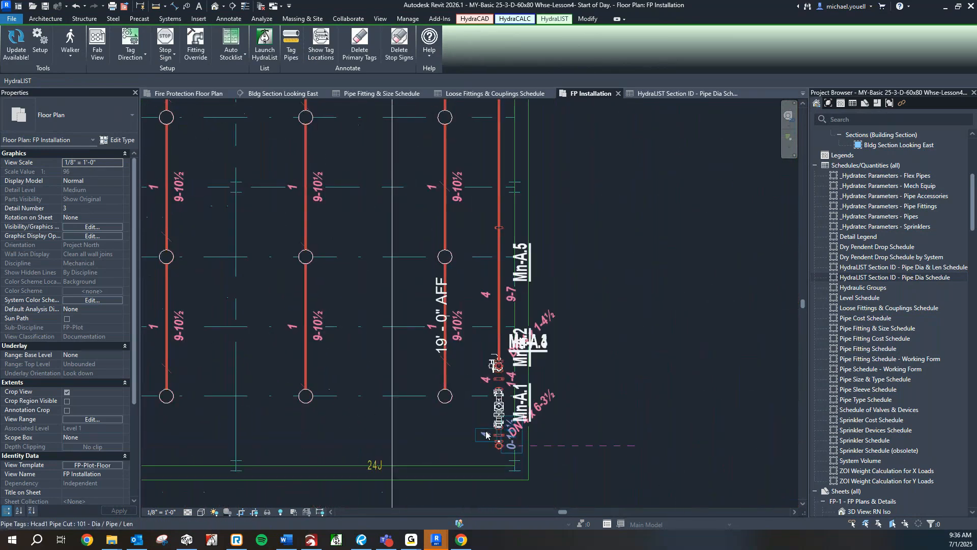
Examine the overlapping main ID and cut length tags around the riser between Mn-A.1 and Mn-A.5.
scroll(486, 434, "up", 1)
scroll(451, 412, "up", 2)
scroll(451, 411, "up", 1)
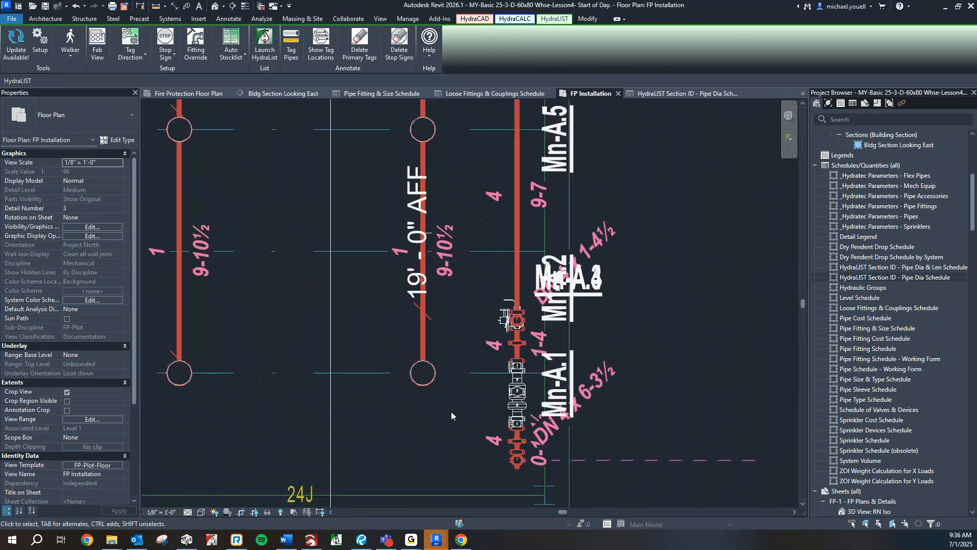
scroll(451, 389, "up", 1)
scroll(450, 389, "down", 1)
scroll(450, 391, "down", 1)
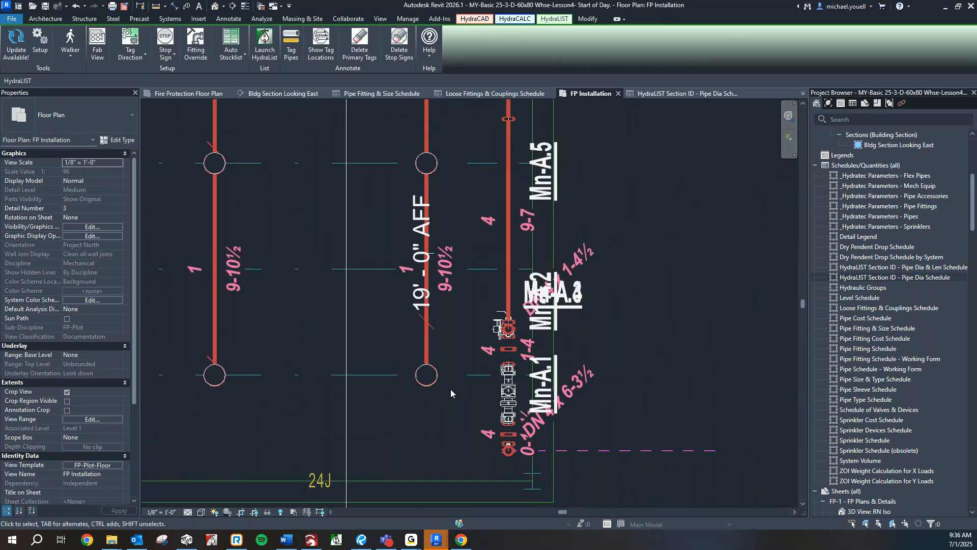
scroll(449, 371, "down", 1)
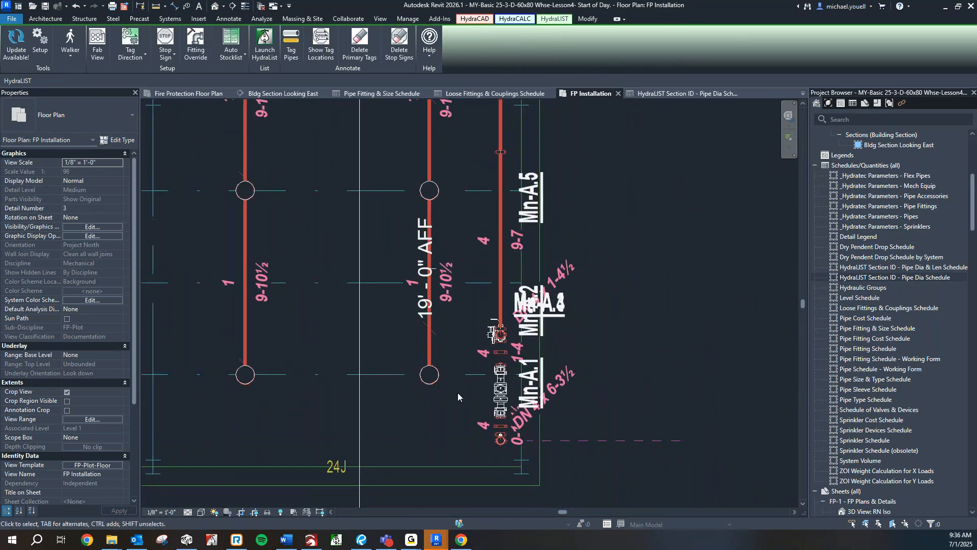
scroll(457, 393, "down", 3)
scroll(457, 393, "up", 5)
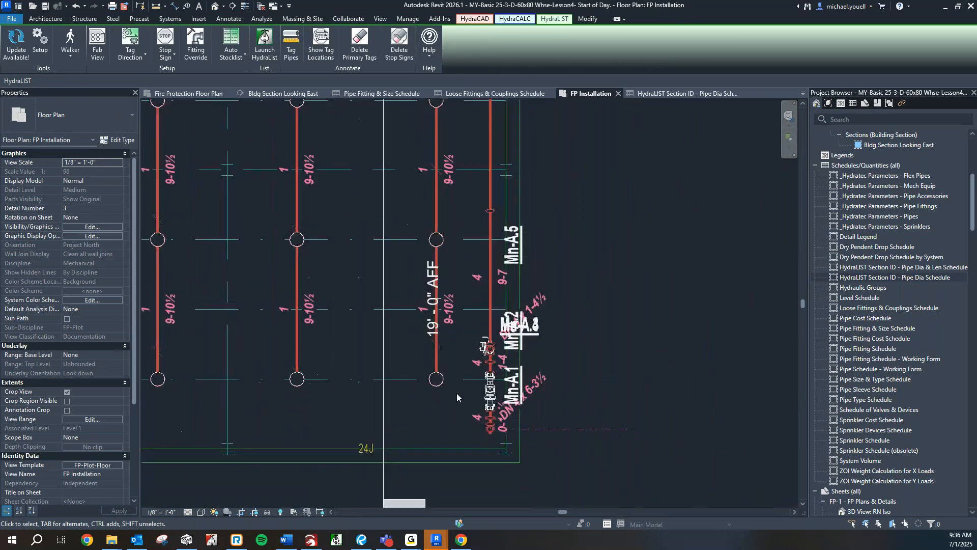
scroll(457, 393, "down", 2)
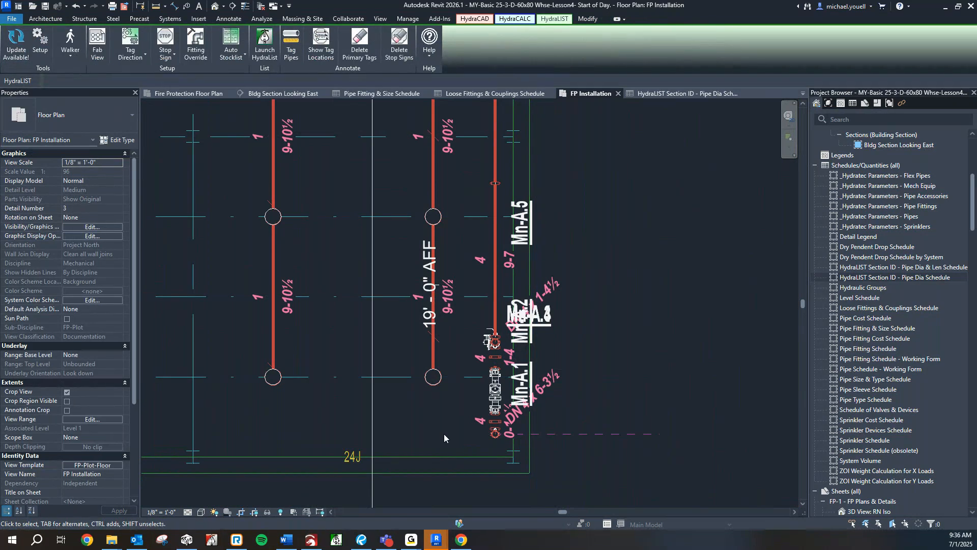
left_click(918, 524)
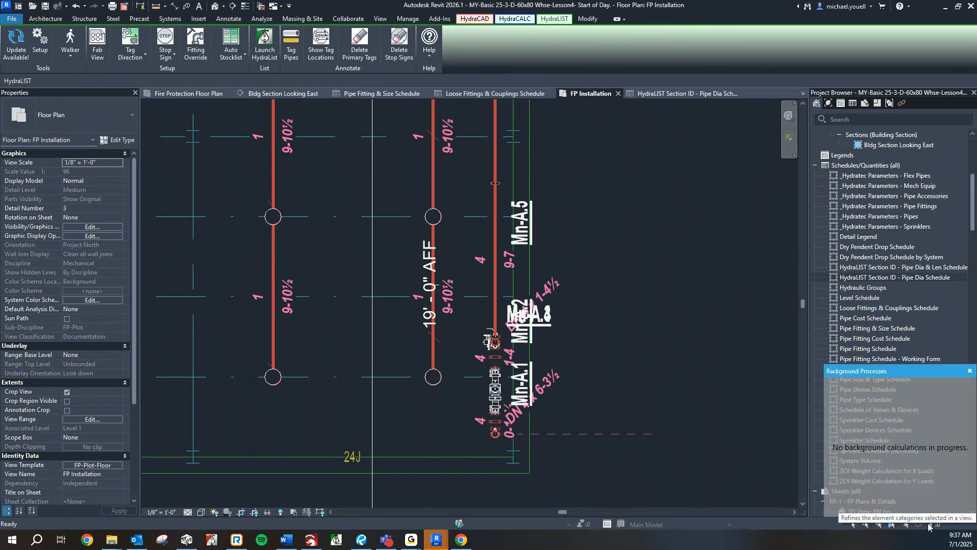
left_click(970, 370)
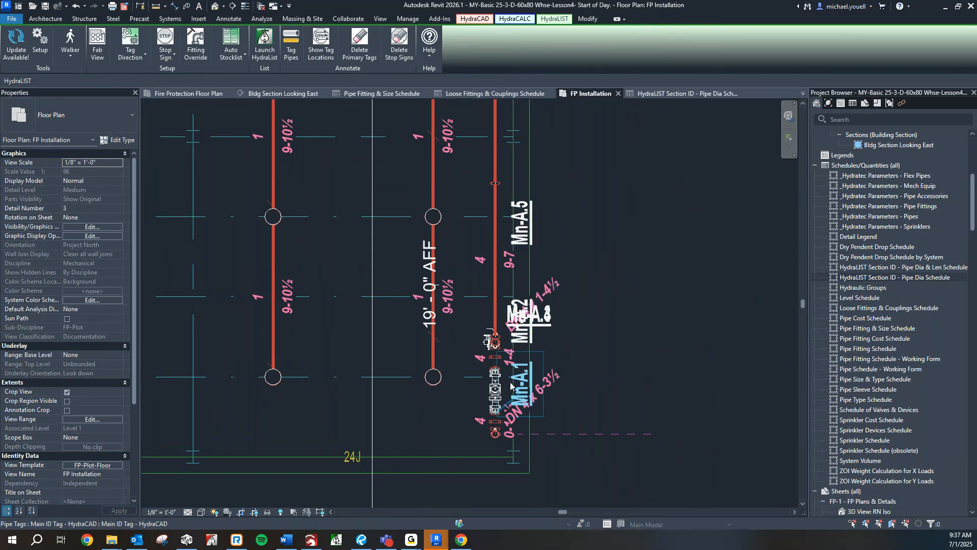
Move the 19' - 0" AFF tag off the branch line nearest the riser into the open space beside it, keeping its leader.
left_click(432, 317)
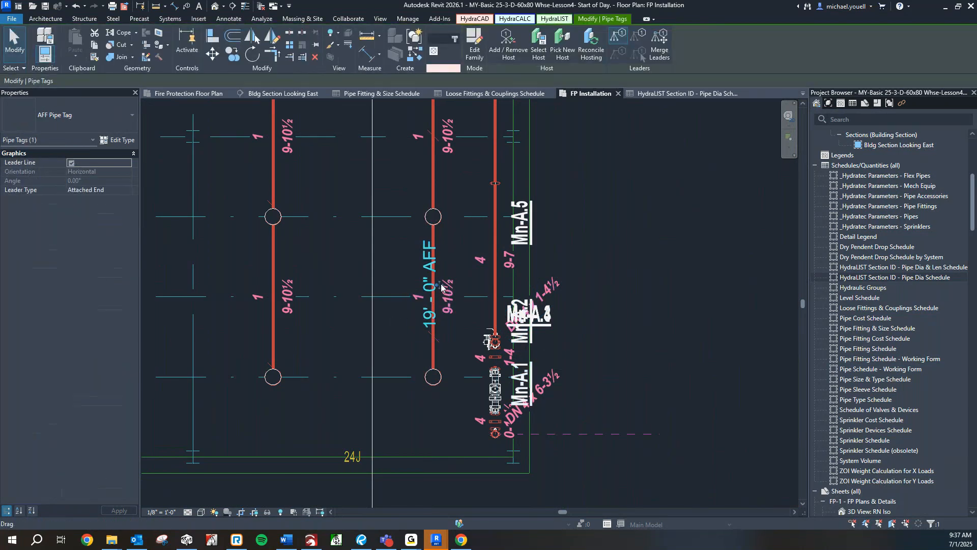
left_click_drag(438, 285, 399, 286)
left_click(417, 358)
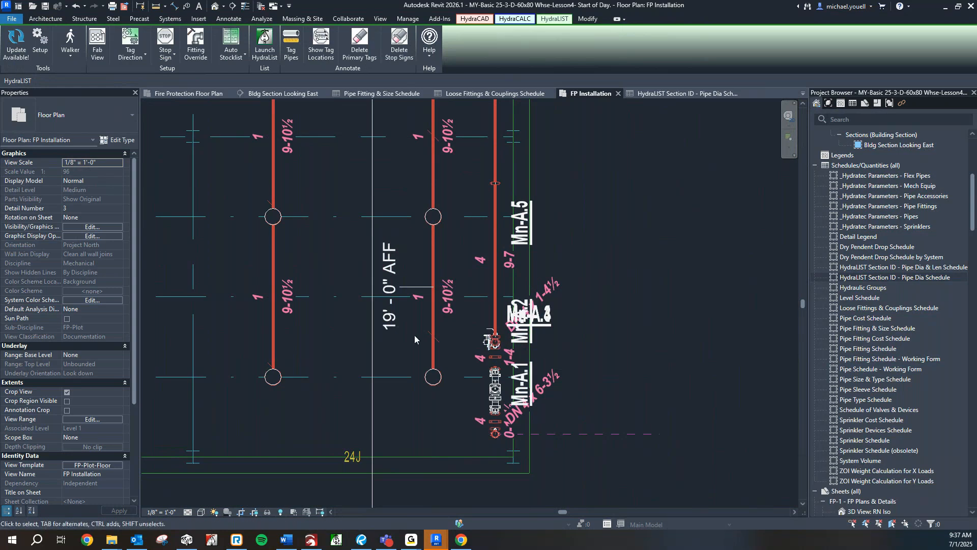
left_click(395, 323)
left_click_drag(408, 359, 379, 329)
key("Escape")
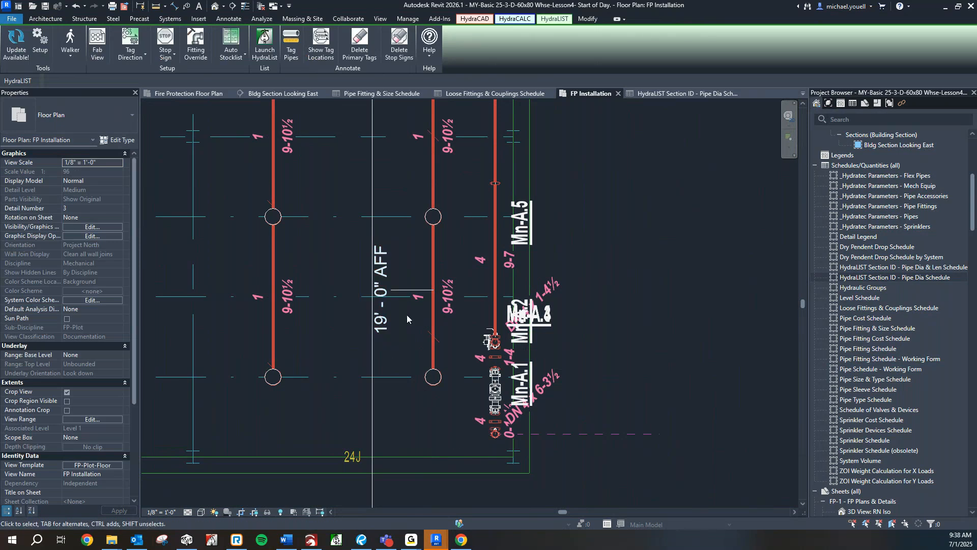
left_click(378, 329)
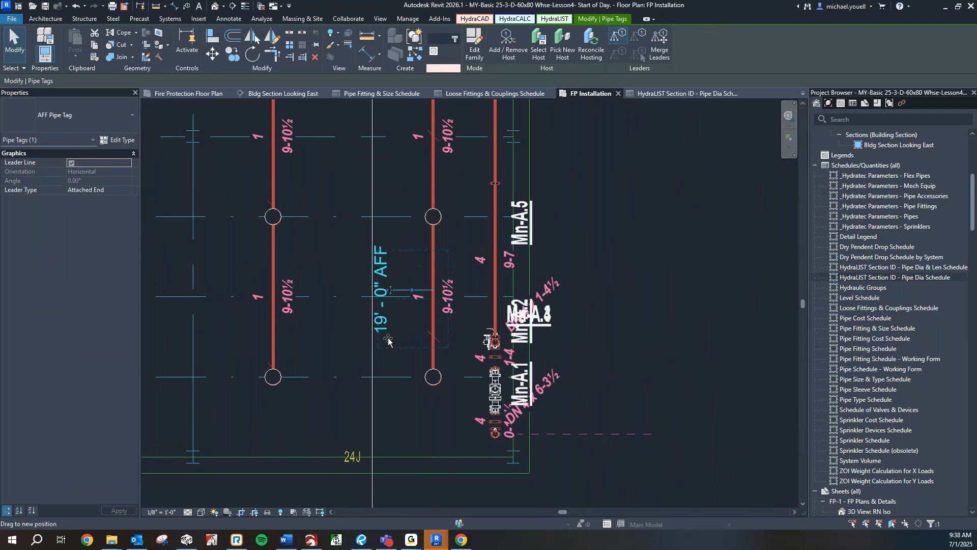
key("Escape")
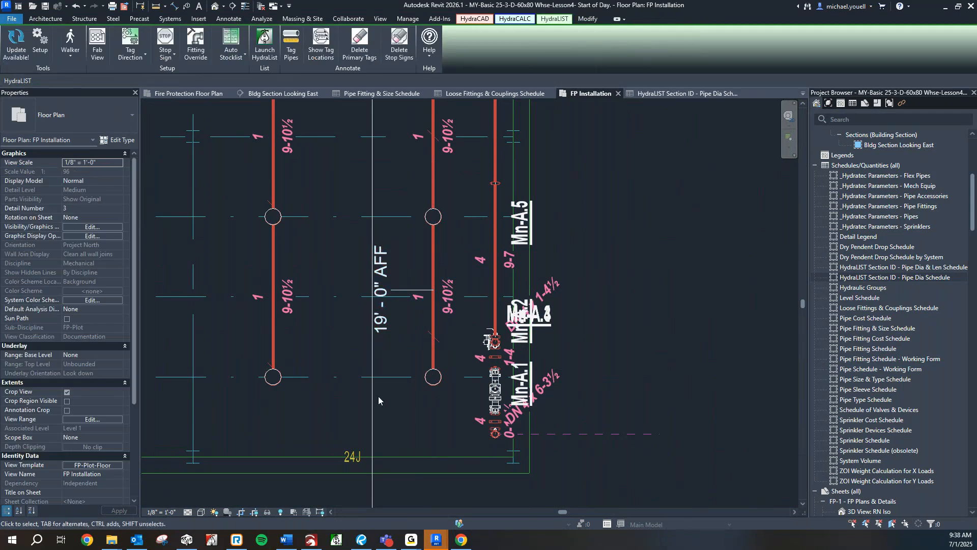
Move the Mn-A.4 main ID tag out from over the Mn-A.3 tag at the riser, and deselect it.
left_click_drag(550, 323, 576, 331)
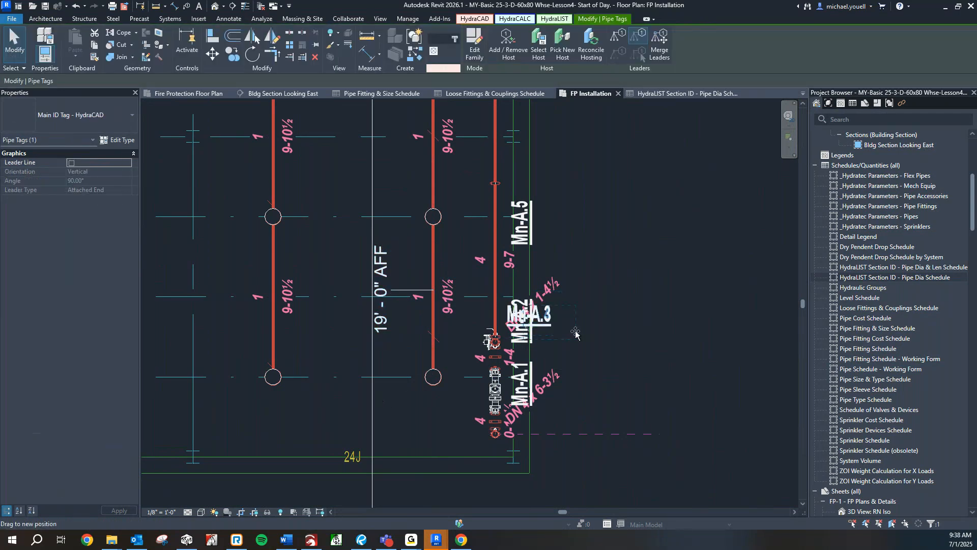
scroll(543, 357, "down", 5)
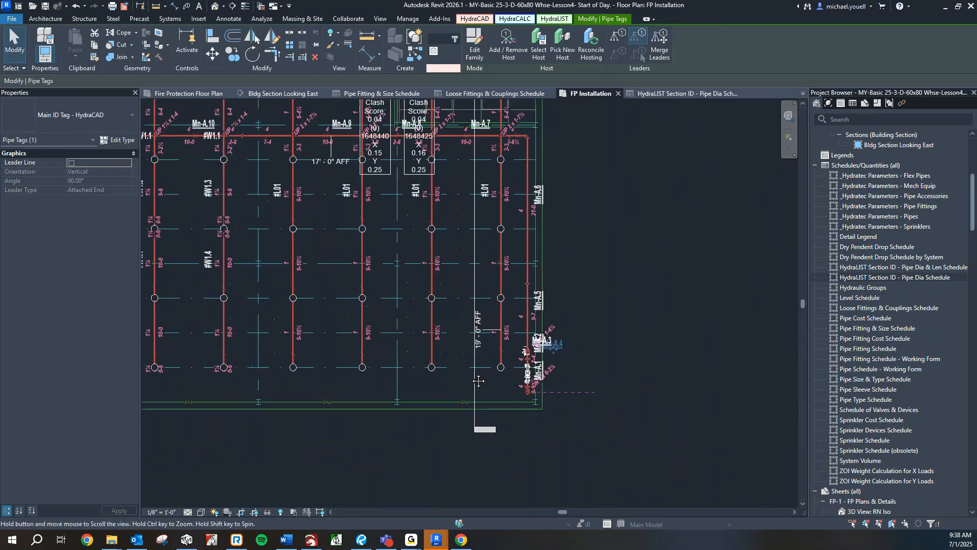
scroll(519, 379, "up", 2)
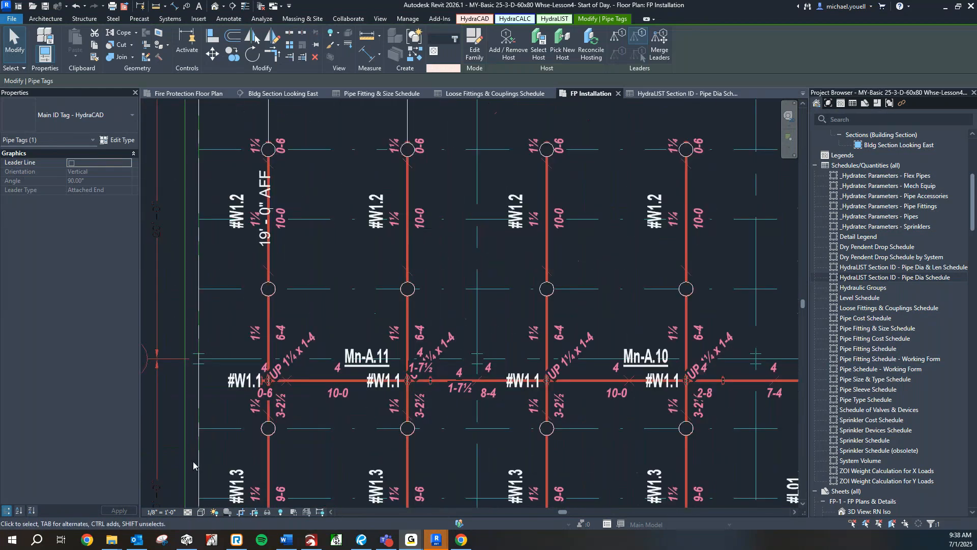
scroll(457, 401, "up", 2)
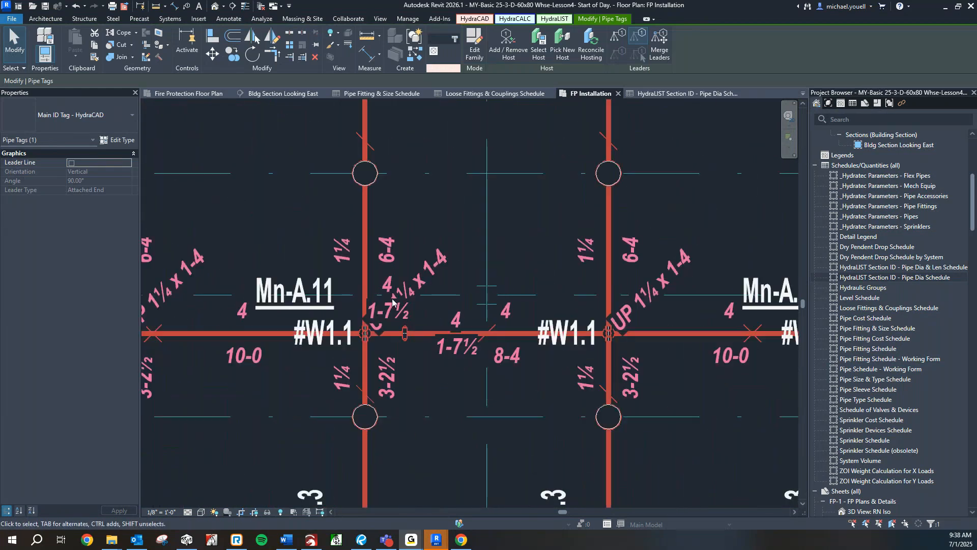
scroll(452, 352, "up", 1)
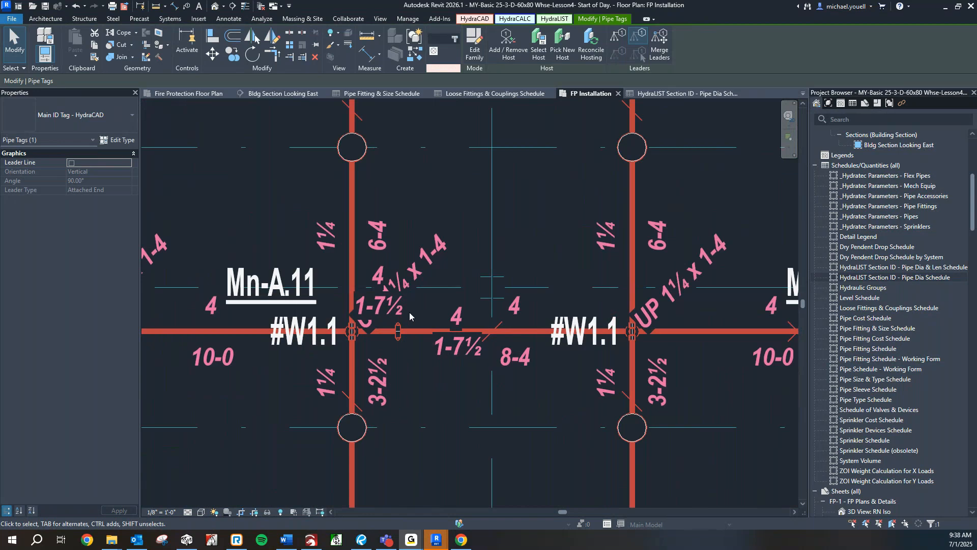
key("Escape")
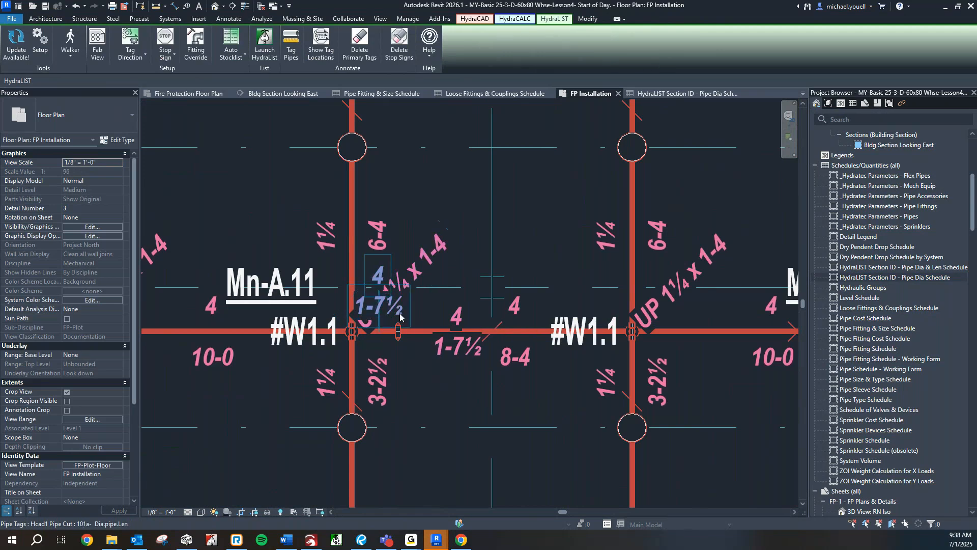
Delete the duplicate 4 / 1-7½ cut length tag on the main between the coupling and the 8-4 tag, near Mn-A.11.
scroll(400, 316, "up", 2)
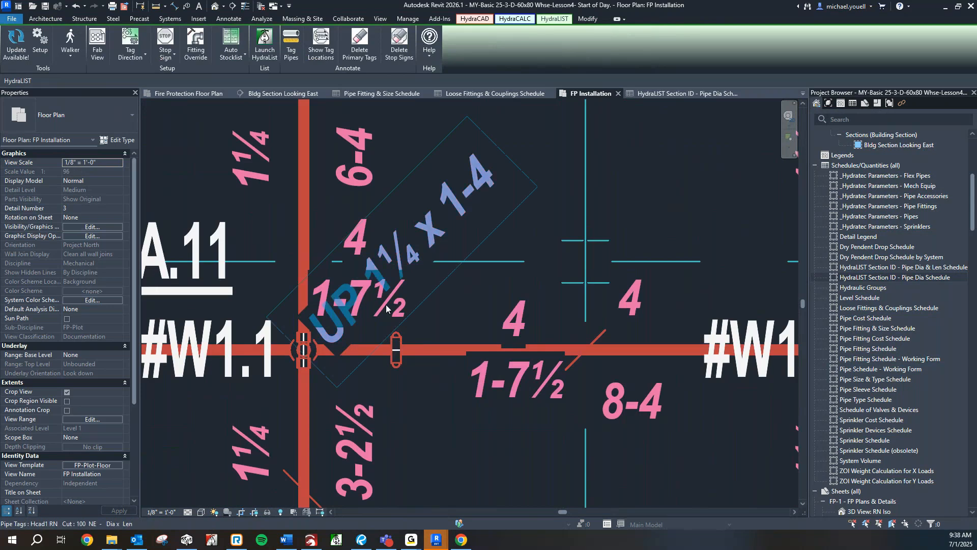
scroll(460, 319, "down", 2)
left_click(476, 354)
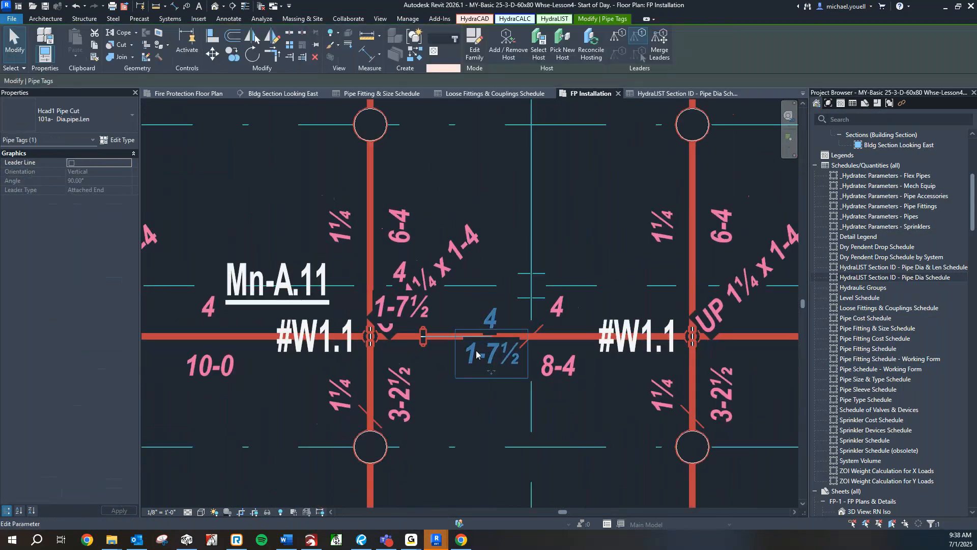
scroll(476, 350, "down", 4)
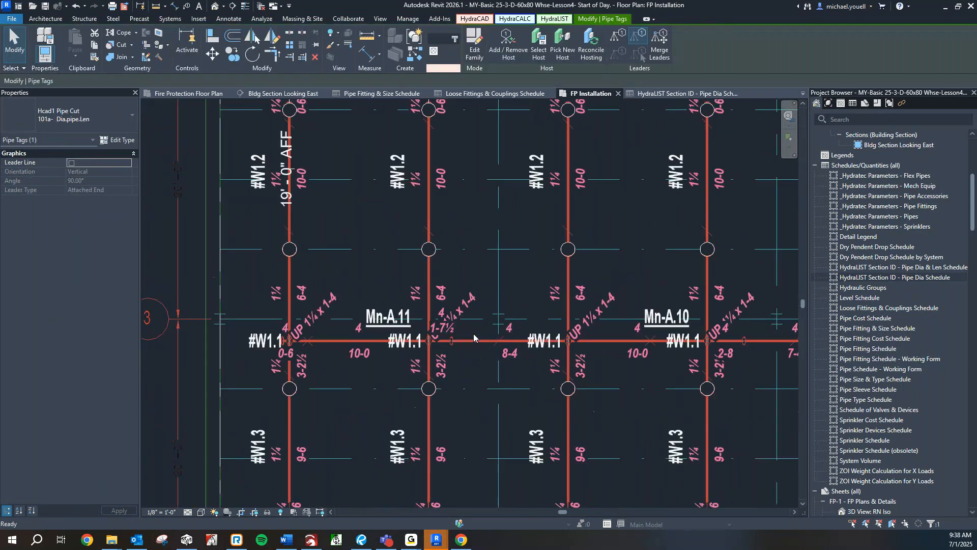
key("Escape")
Move the remaining 4 / 1-7½ cut length tag near Mn-A.11 below the main, clear of the UP 1¼ x 1-4 riser nipple tag.
scroll(473, 333, "up", 3)
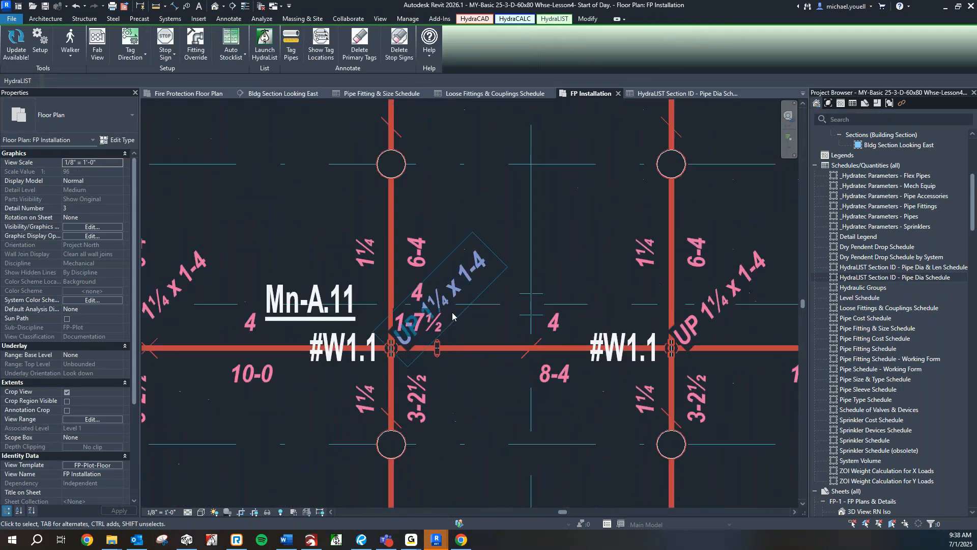
scroll(453, 336, "down", 3)
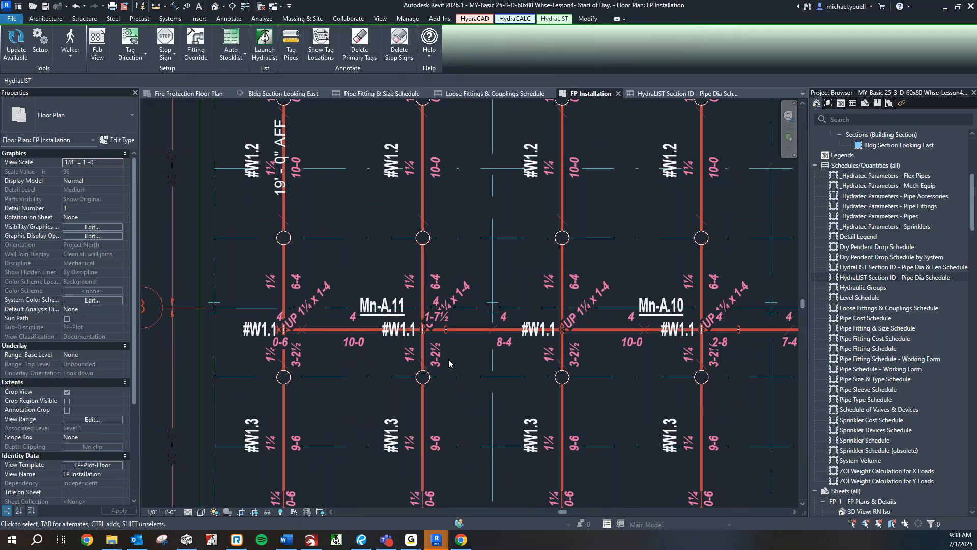
scroll(448, 359, "up", 3)
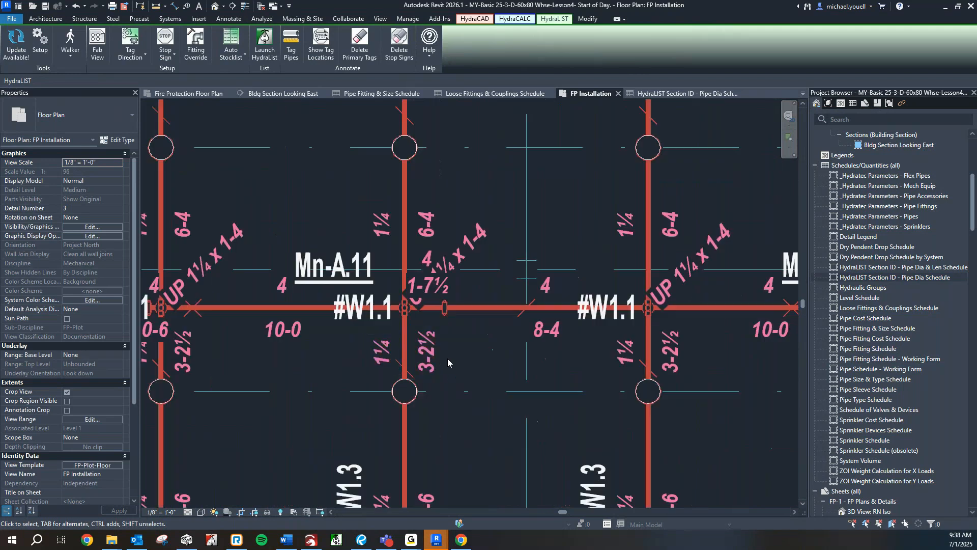
left_click(437, 308)
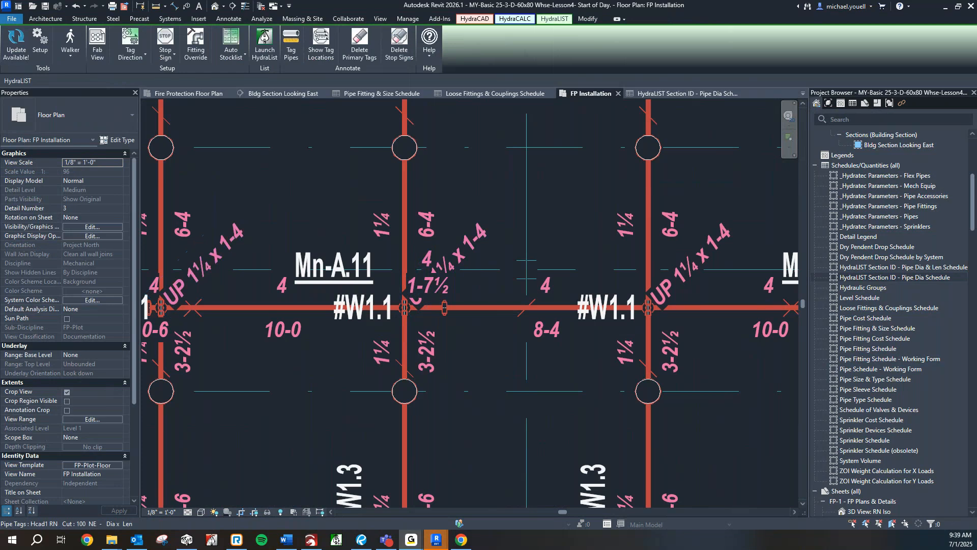
scroll(366, 433, "down", 2)
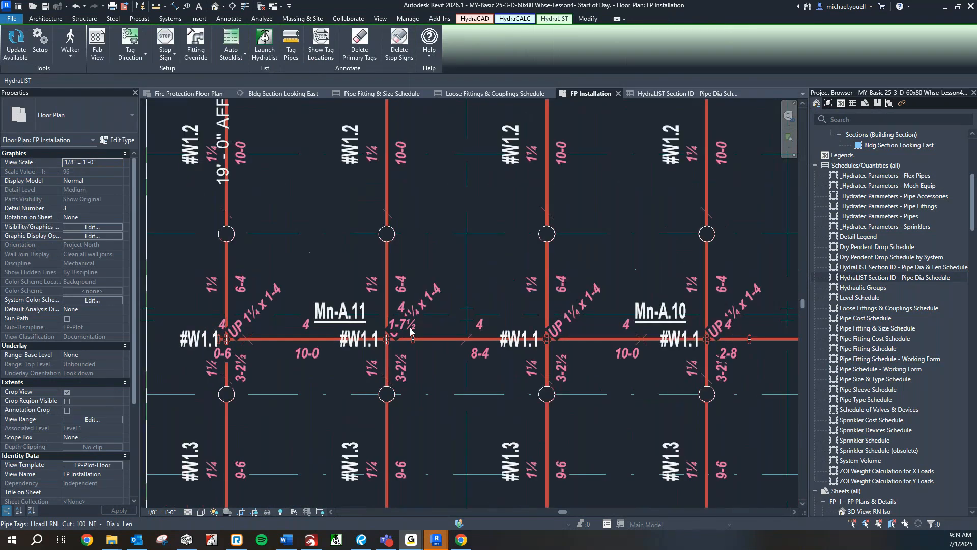
left_click_drag(411, 330, 436, 375)
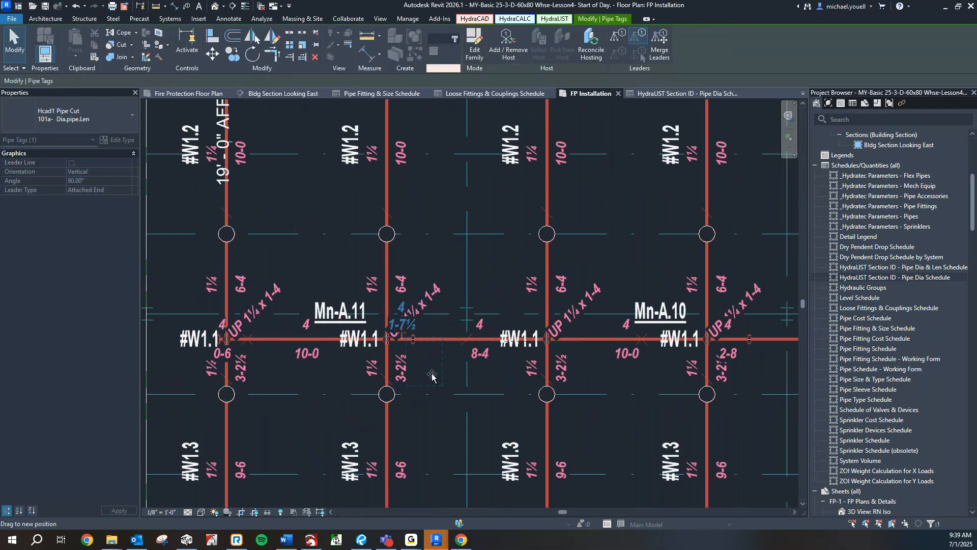
scroll(432, 374, "up", 2)
left_click(334, 345)
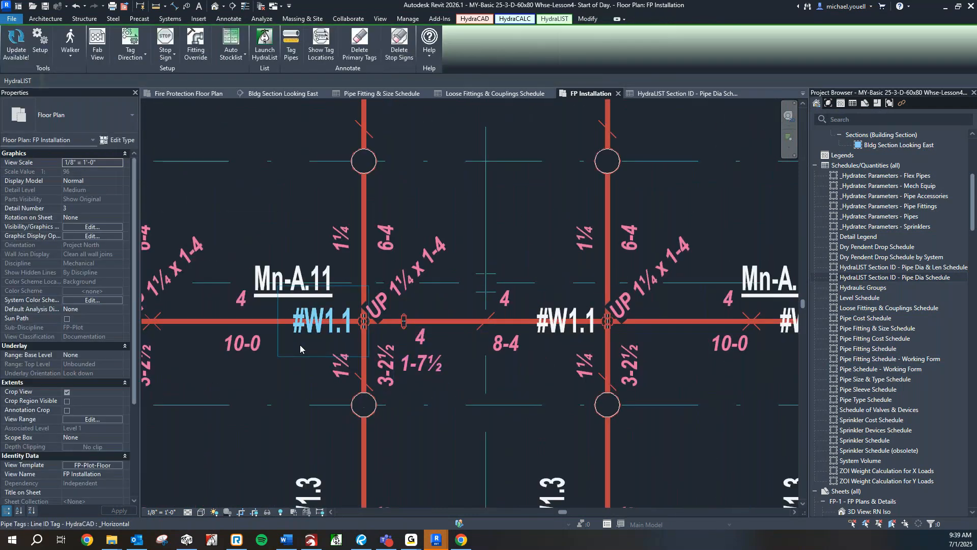
Move the four #W1.1 line ID tags together off the main into the open space above and beside their branch lines.
scroll(300, 344, "down", 2)
middle_click_drag(264, 371, 307, 372)
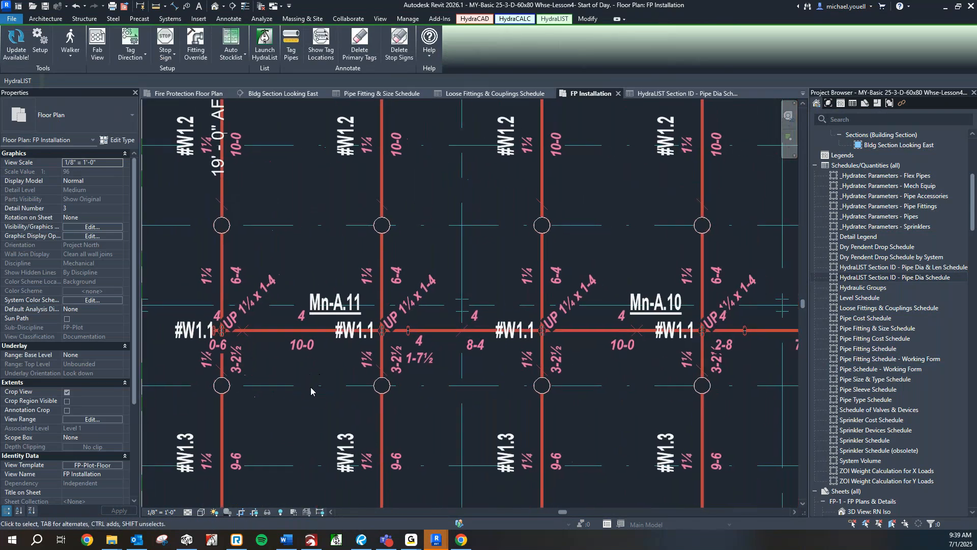
scroll(360, 361, "down", 1)
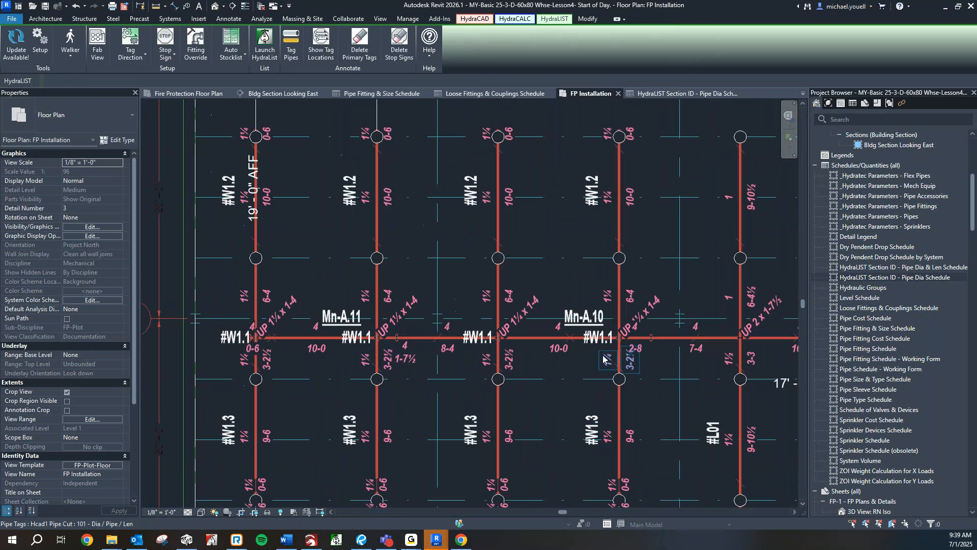
left_click(602, 345)
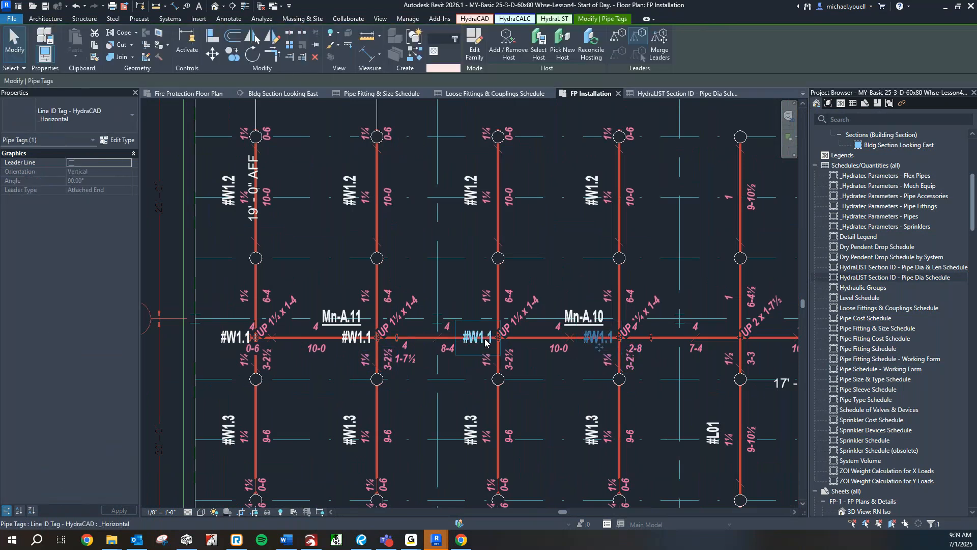
left_click(483, 338, "ctrl")
left_click(357, 339, "ctrl")
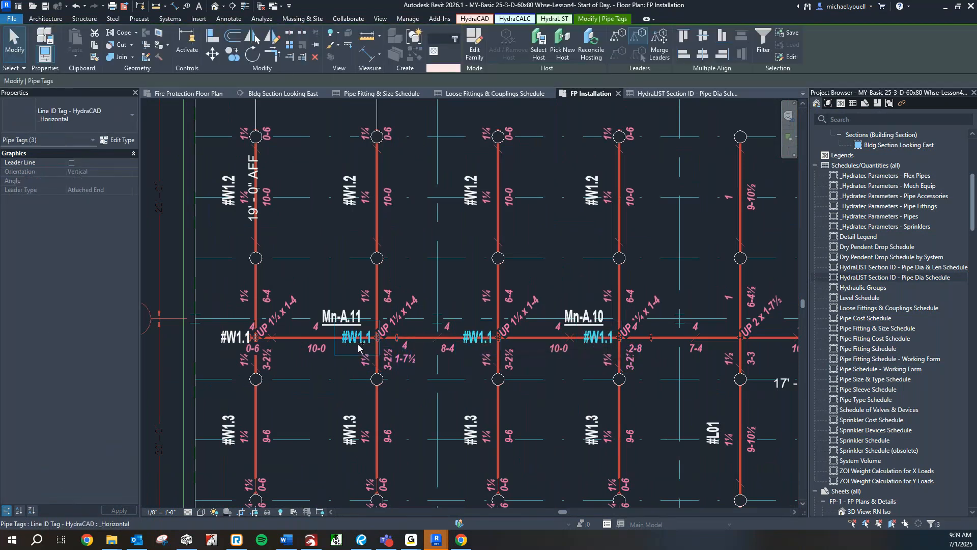
left_click(238, 347, "ctrl")
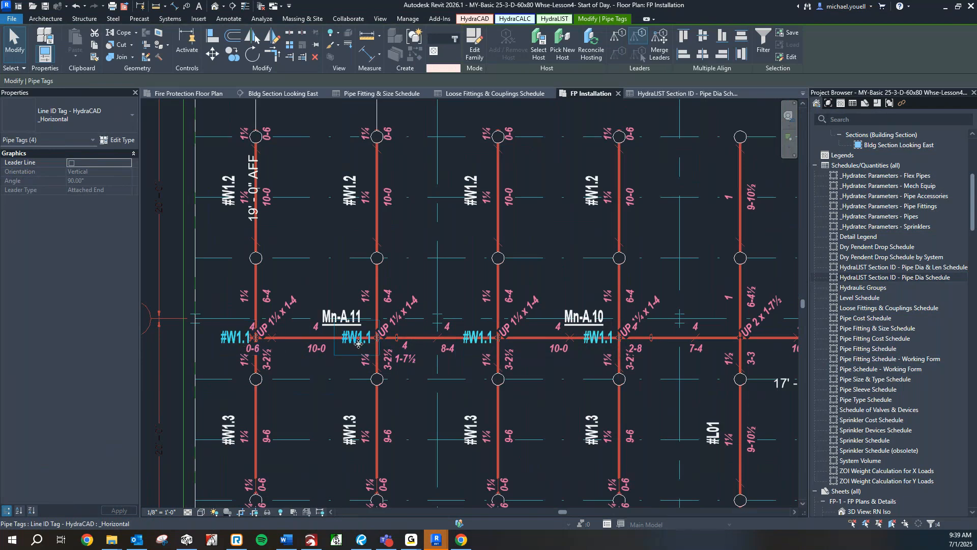
left_click_drag(351, 354, 430, 297)
left_click(417, 432)
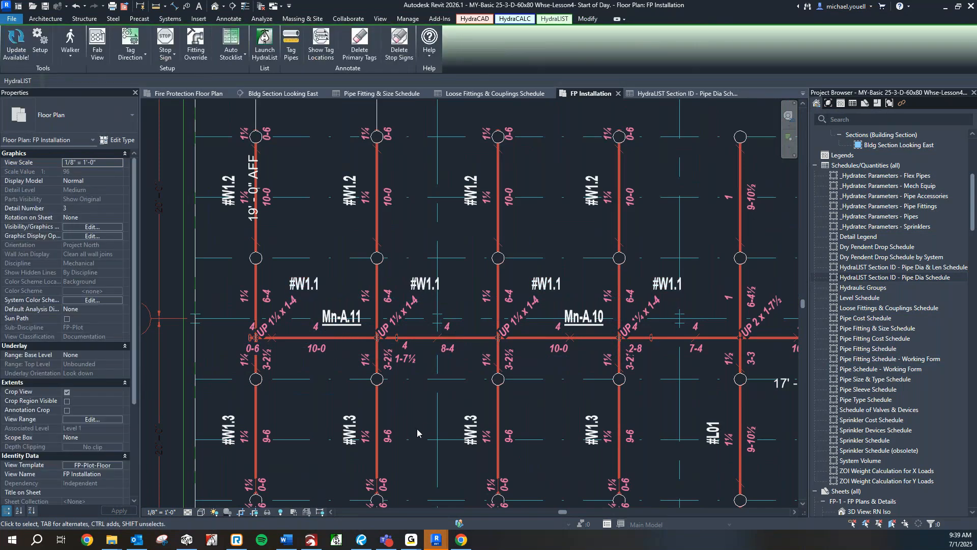
middle_click_drag(395, 445, 398, 400)
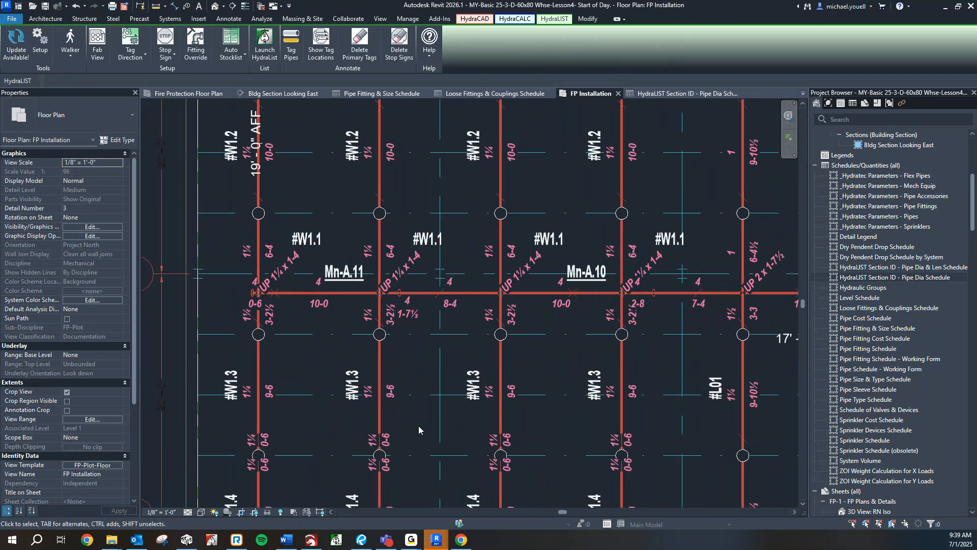
Switch to Revu and advance the Lesson 4 training PDF by one page.
scroll(448, 404, "down", 1)
middle_click_drag(589, 421, 515, 396)
middle_click_drag(612, 477, 540, 405)
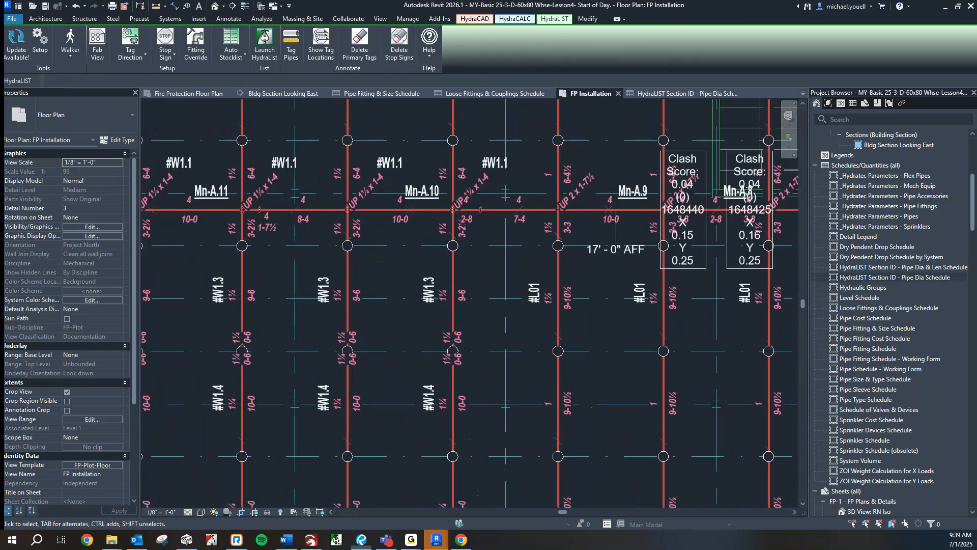
key("alt+Tab")
left_click(588, 517)
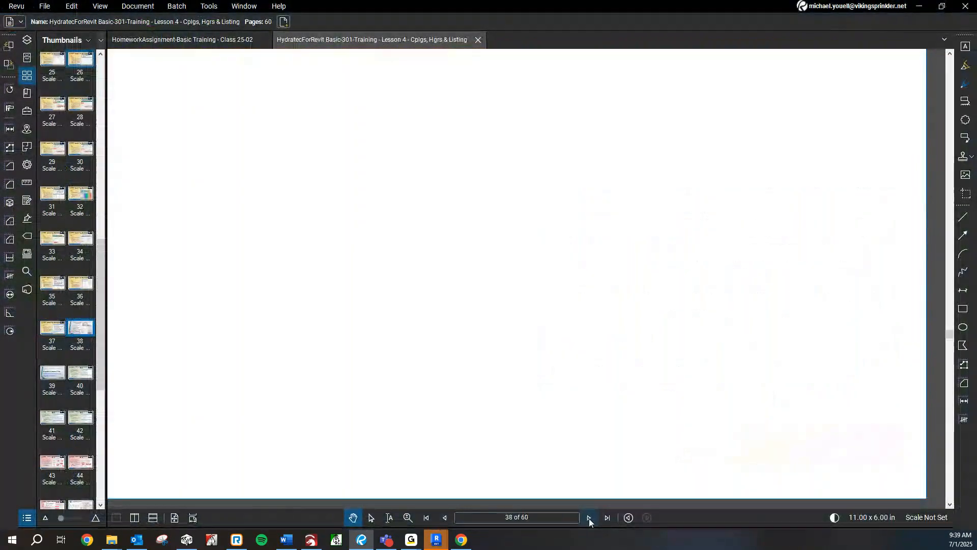
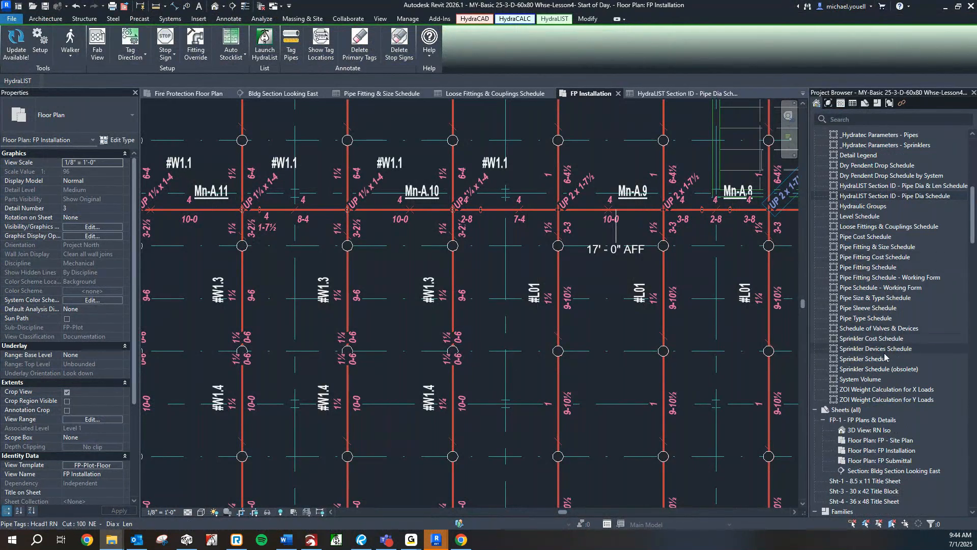
Open the Sprinkler Schedule and enlarge its text for reading.
double_click(865, 358)
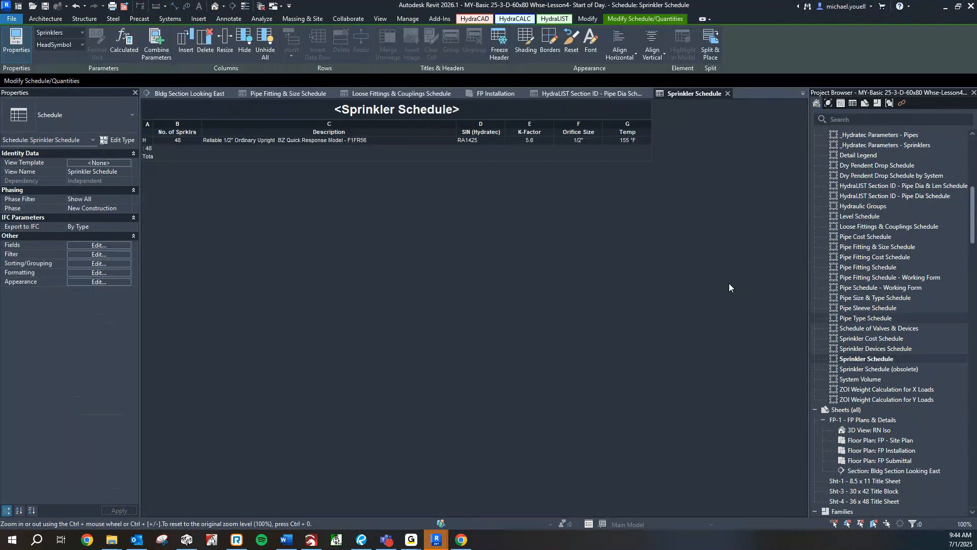
scroll(286, 159, "up", 3, "ctrl")
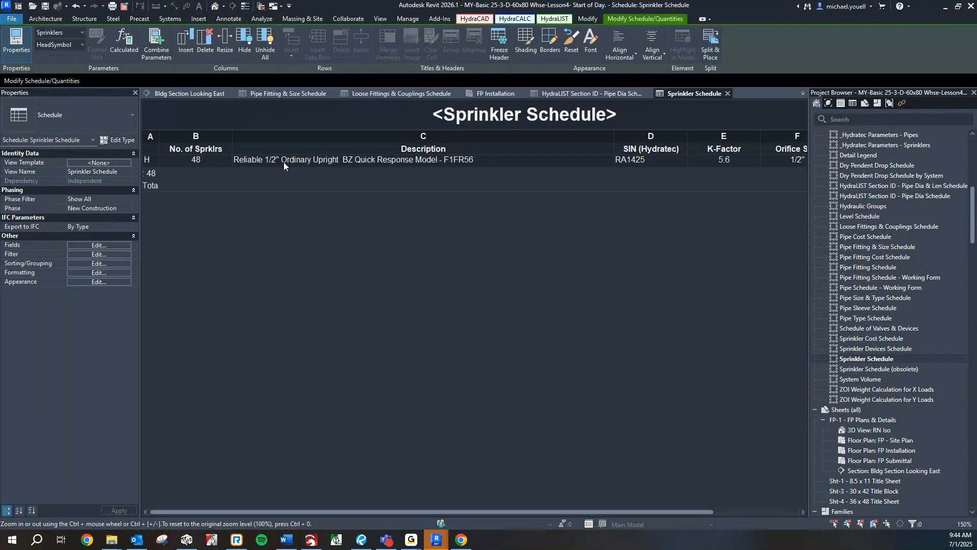
scroll(284, 163, "down", 2, "ctrl")
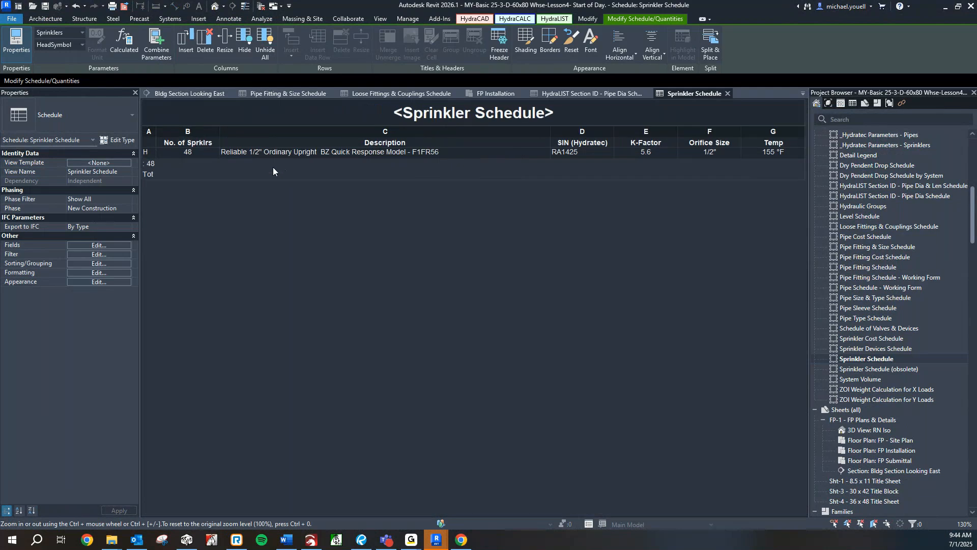
scroll(289, 199, "down", 1, "ctrl")
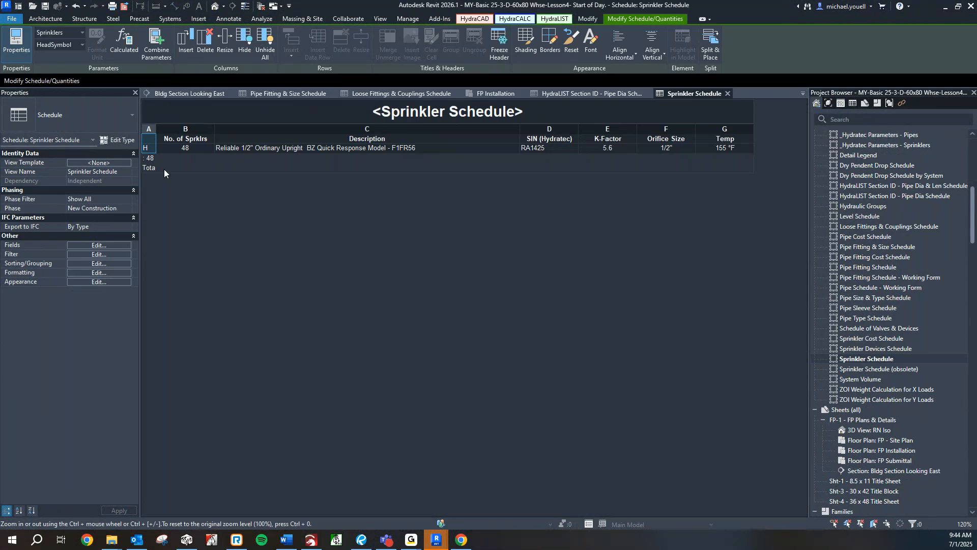
Assign Head02.png as the head symbol image in the Reliable upright sprinkler row, applying it to all elements of that type.
left_click(147, 149)
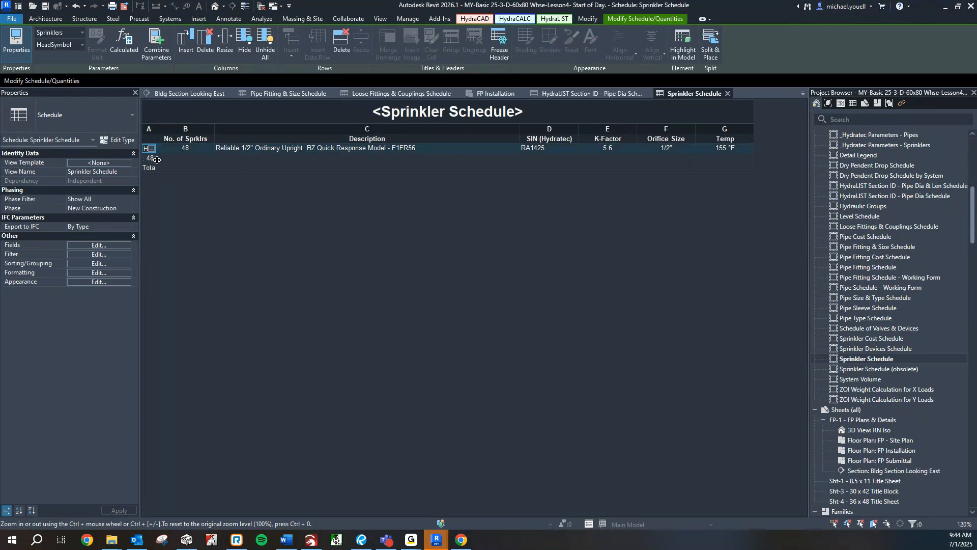
left_click(151, 148)
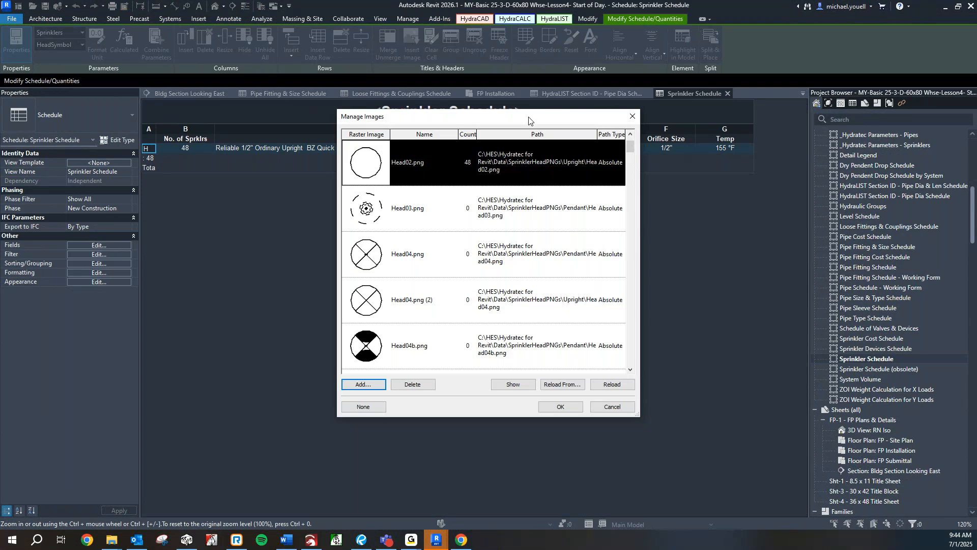
left_click(530, 158)
left_click(562, 406)
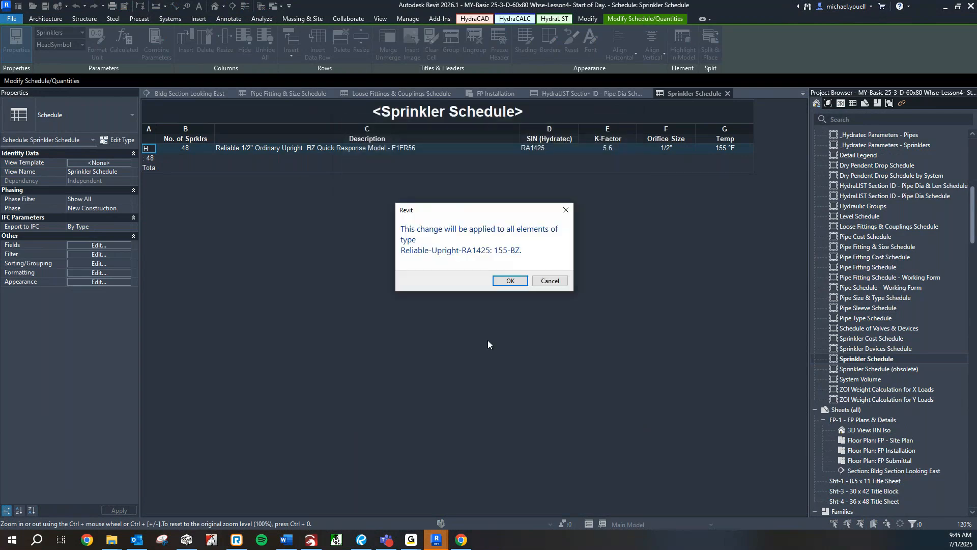
left_click(509, 281)
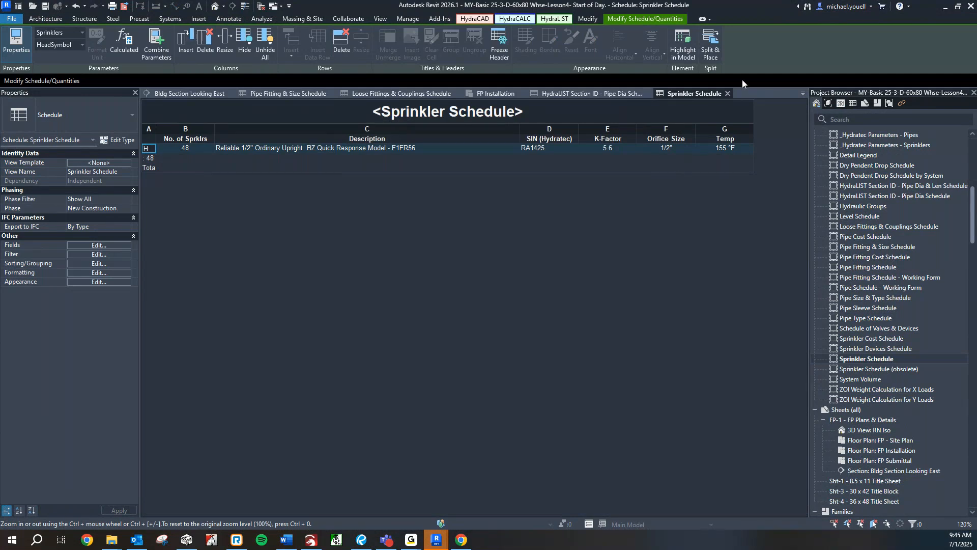
Remove the Orifice Size field from the Sprinkler Schedule.
left_click(671, 130)
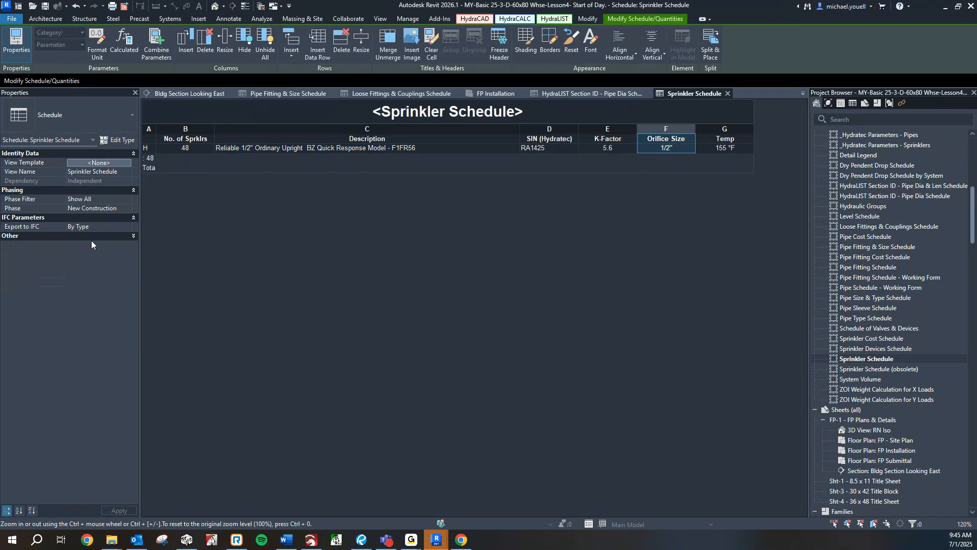
left_click(97, 246)
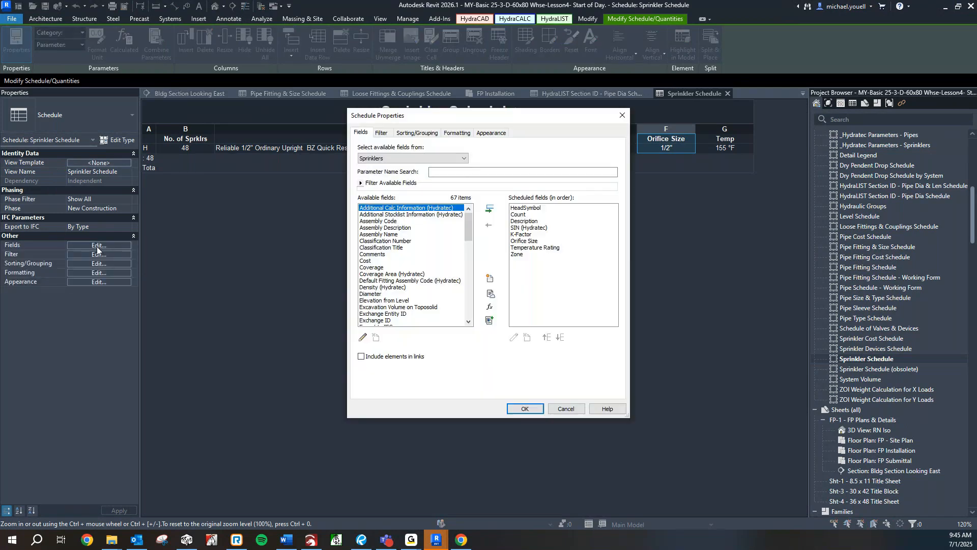
left_click(535, 242)
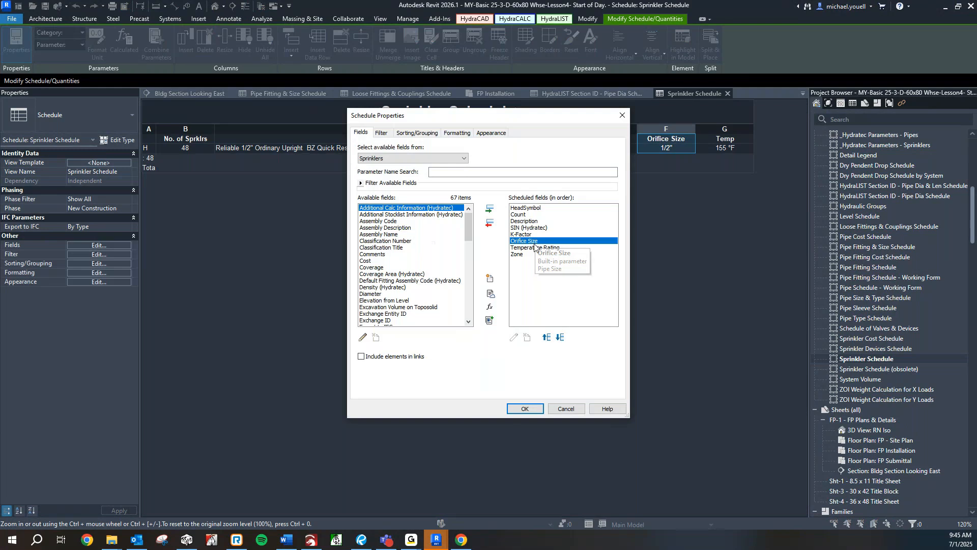
left_click(490, 224)
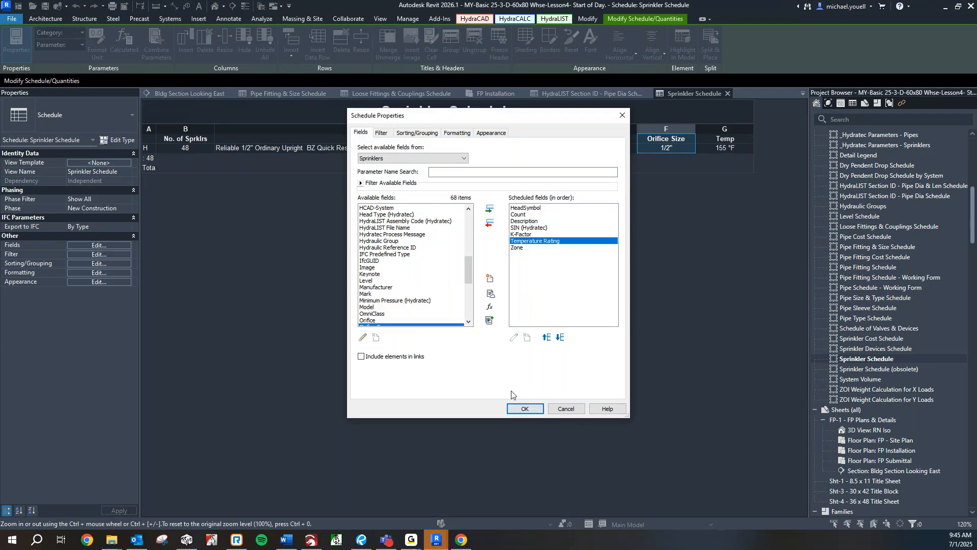
left_click(532, 408)
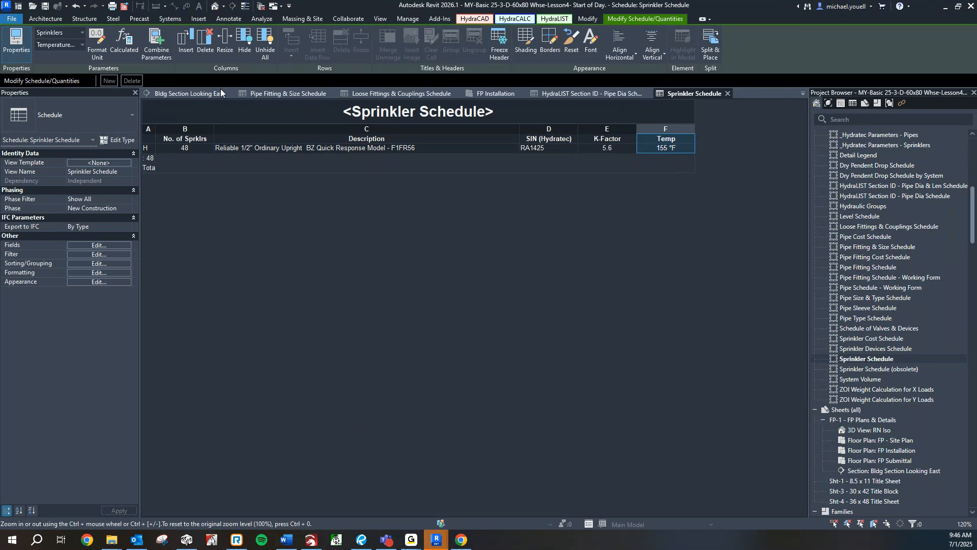
Collapse the Schedules/Quantities group in the project browser and open sheet FP-1 - FP Plans & Details.
scroll(864, 267, "up", 8)
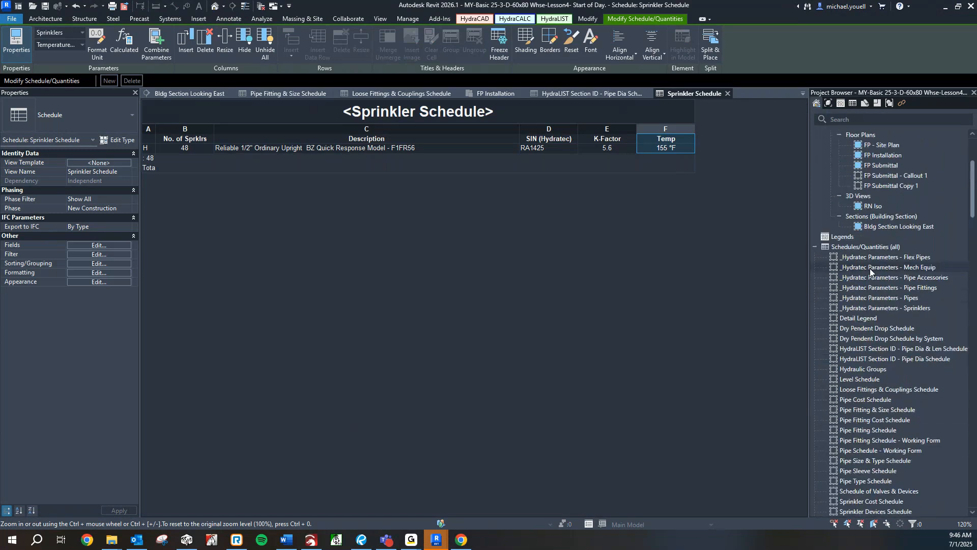
scroll(865, 250, "up", 1)
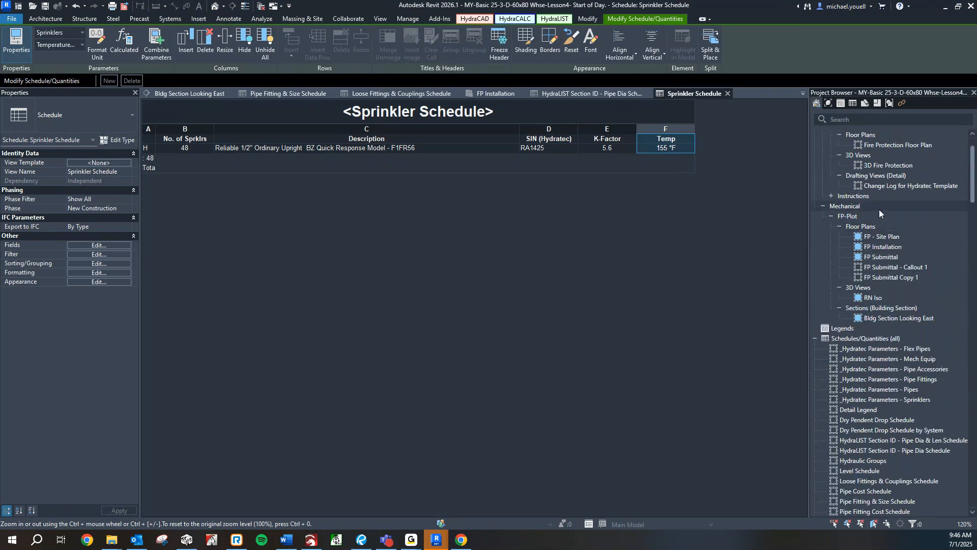
scroll(878, 209, "up", 3)
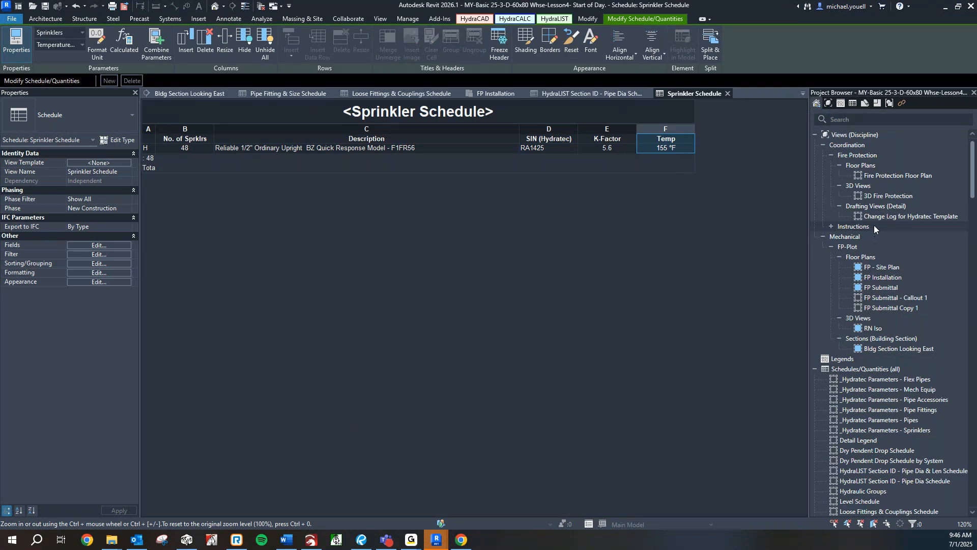
left_click(815, 369)
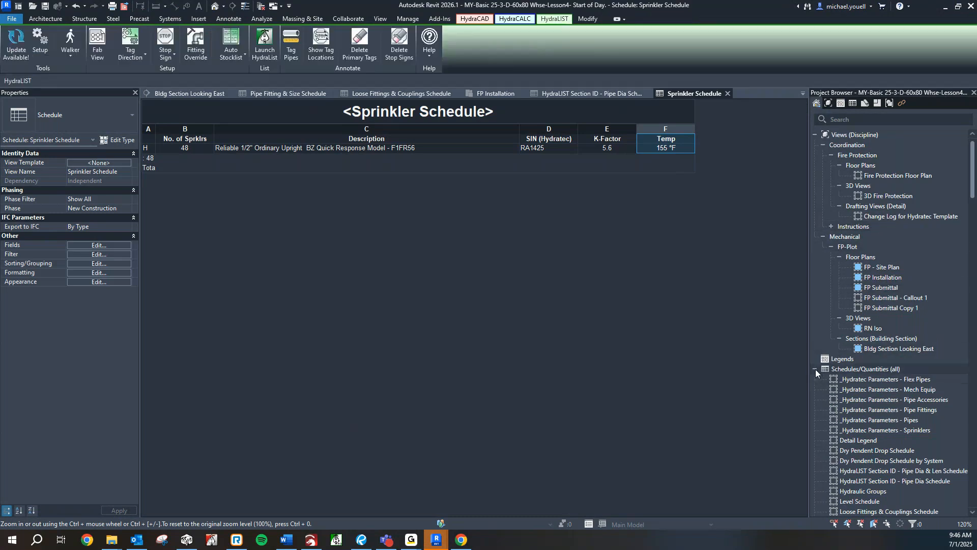
left_click(815, 369)
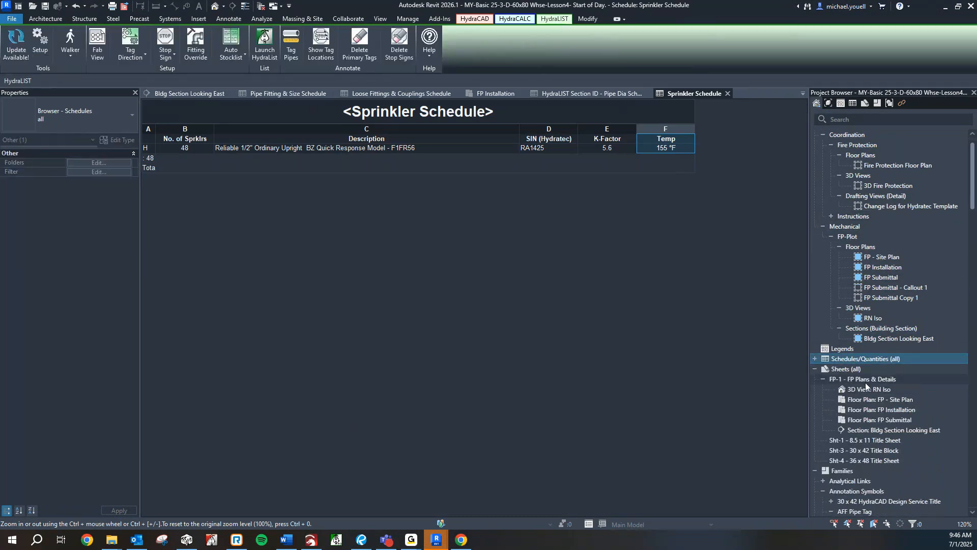
double_click(865, 381)
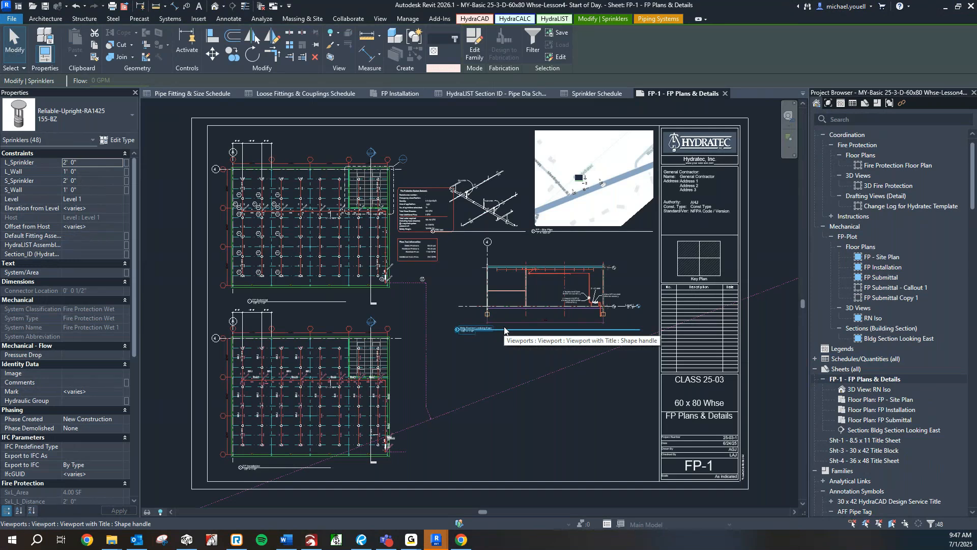
left_click(534, 411)
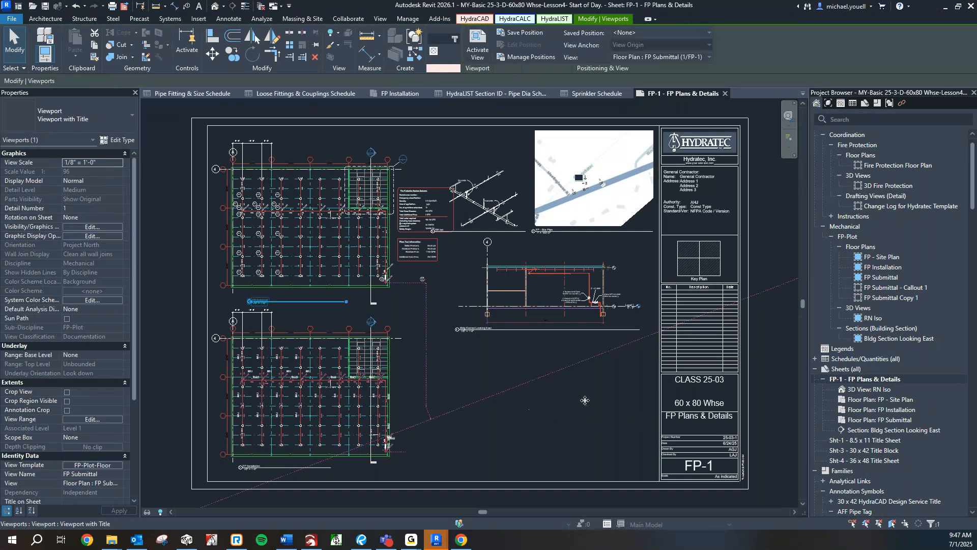
Place the Sprinkler Schedule on sheet FP-1 in the open space below the building section, beside the title block.
scroll(879, 324, "down", 1)
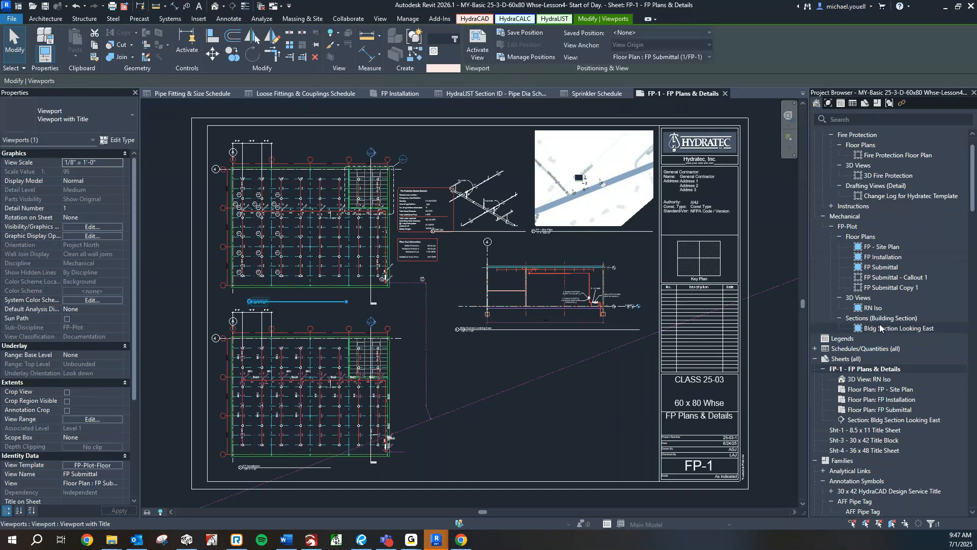
scroll(879, 324, "down", 3)
left_click(815, 319)
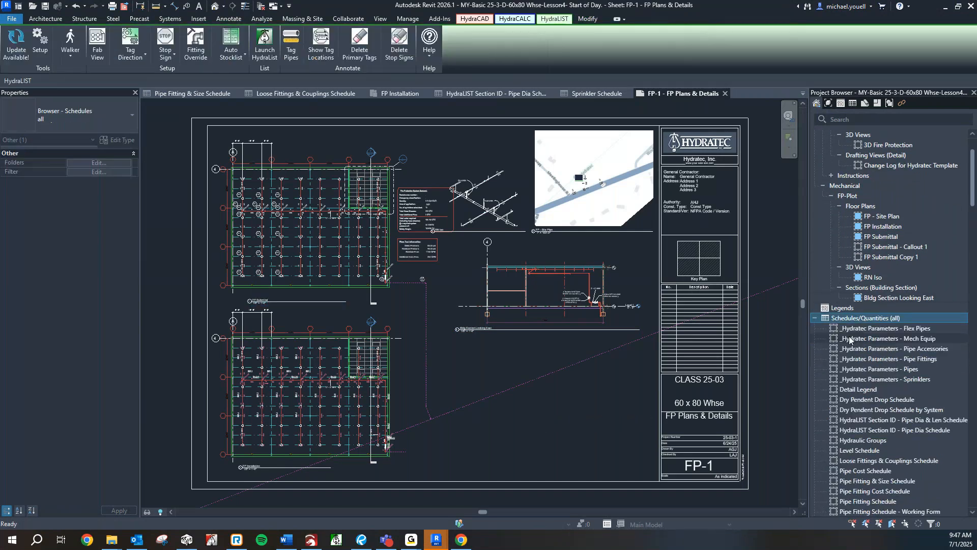
scroll(855, 326, "down", 20)
scroll(864, 318, "up", 2)
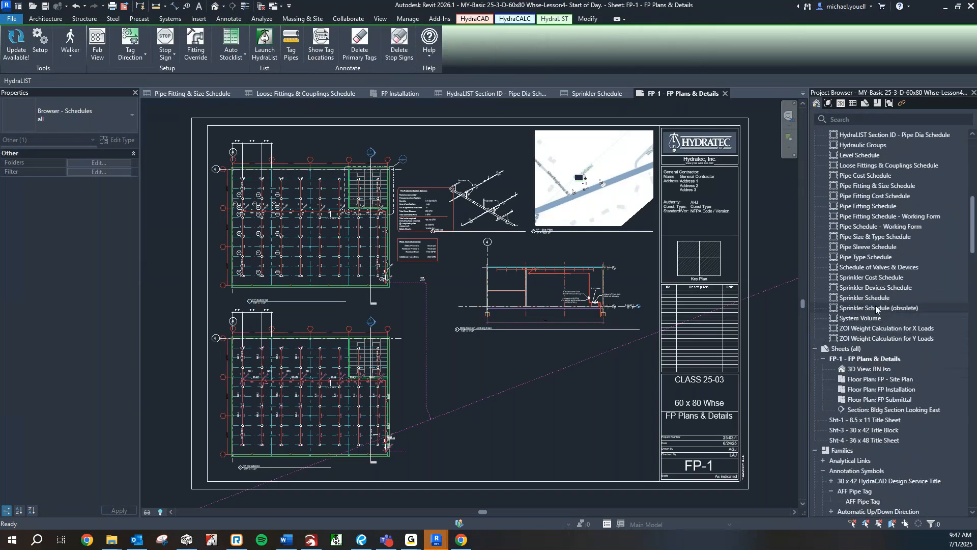
left_click_drag(865, 297, 575, 463)
left_click(565, 386)
left_click(582, 468)
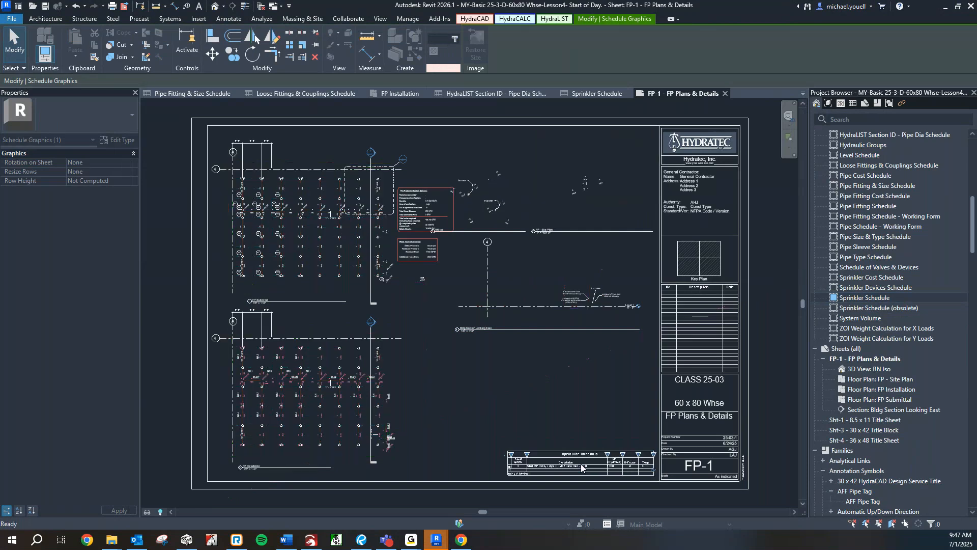
left_click(570, 414)
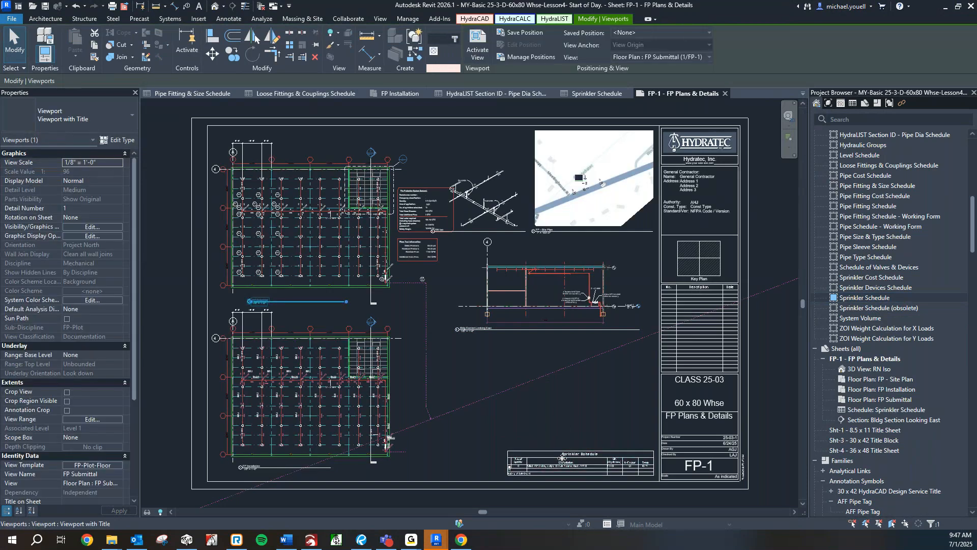
Examine the placed Sprinkler Schedule up close, checking the head symbol image, columns and total row.
scroll(569, 488, "up", 5)
scroll(591, 353, "up", 2)
middle_click_drag(568, 362, 429, 351)
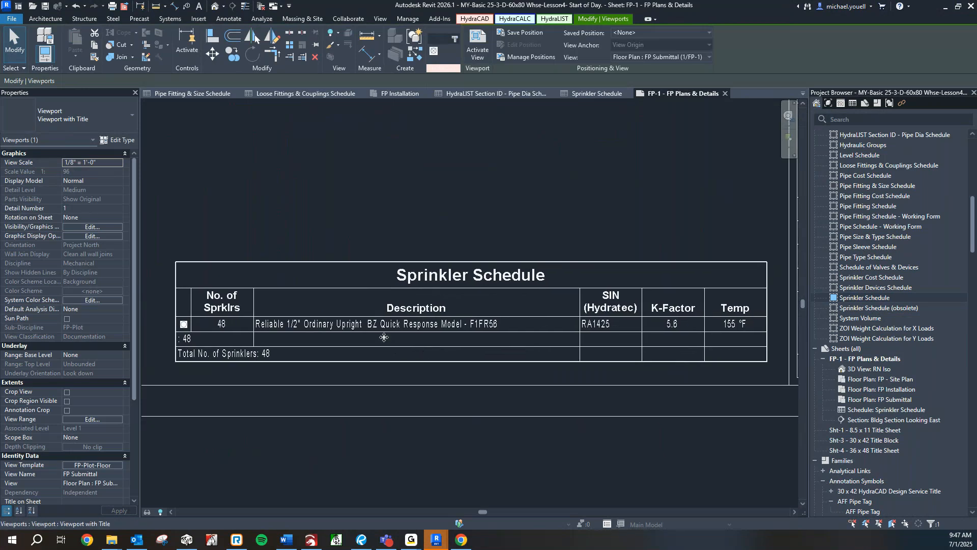
scroll(298, 314, "up", 1)
scroll(295, 314, "down", 2)
scroll(198, 319, "up", 4)
scroll(194, 328, "down", 1)
scroll(194, 327, "up", 1)
scroll(195, 326, "down", 3)
scroll(185, 276, "down", 1)
middle_click_drag(184, 277, 333, 290)
scroll(249, 294, "up", 2)
scroll(251, 294, "down", 3)
scroll(334, 290, "up", 8)
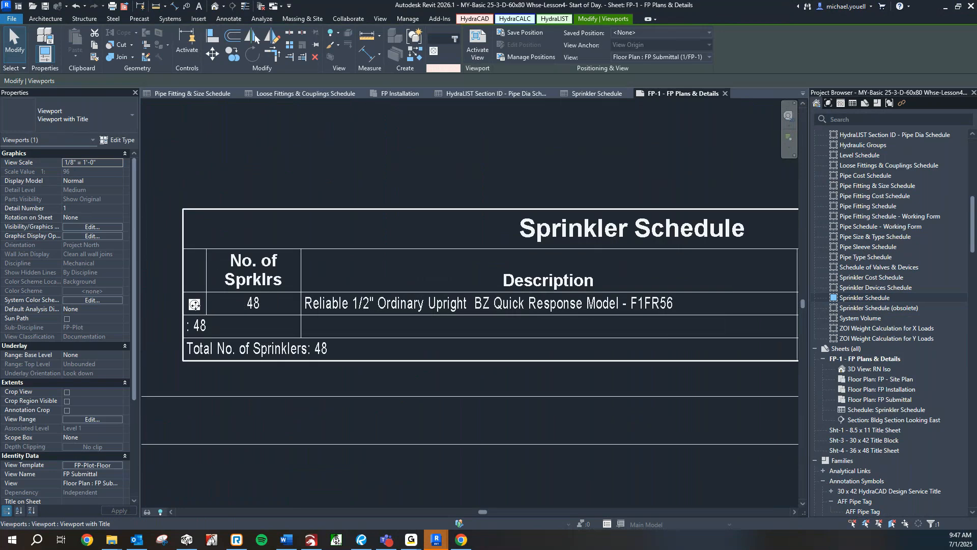
scroll(219, 234, "down", 3)
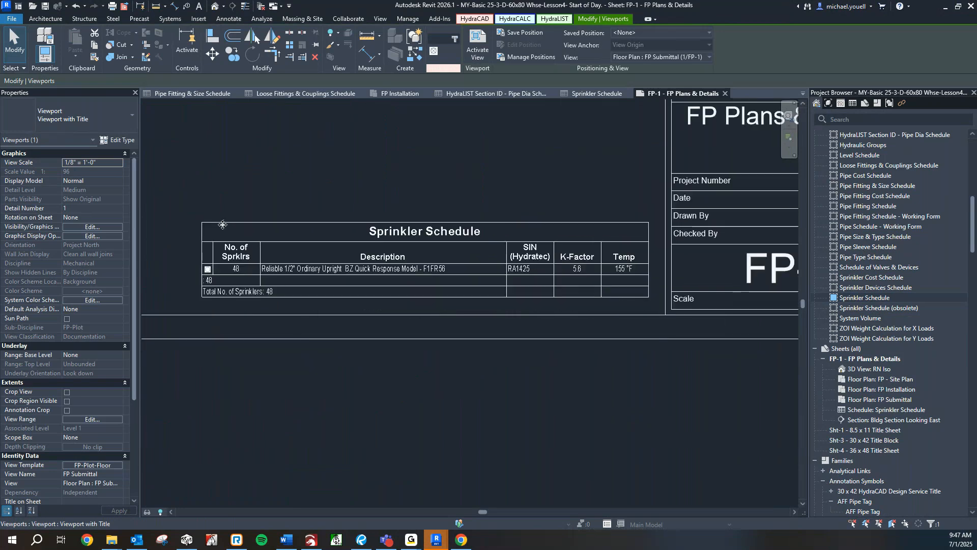
Widen the head symbol column of the placed Sprinkler Schedule to enlarge the image, and move the schedule clear of the sheet border and title block.
key("Escape")
left_click(239, 260)
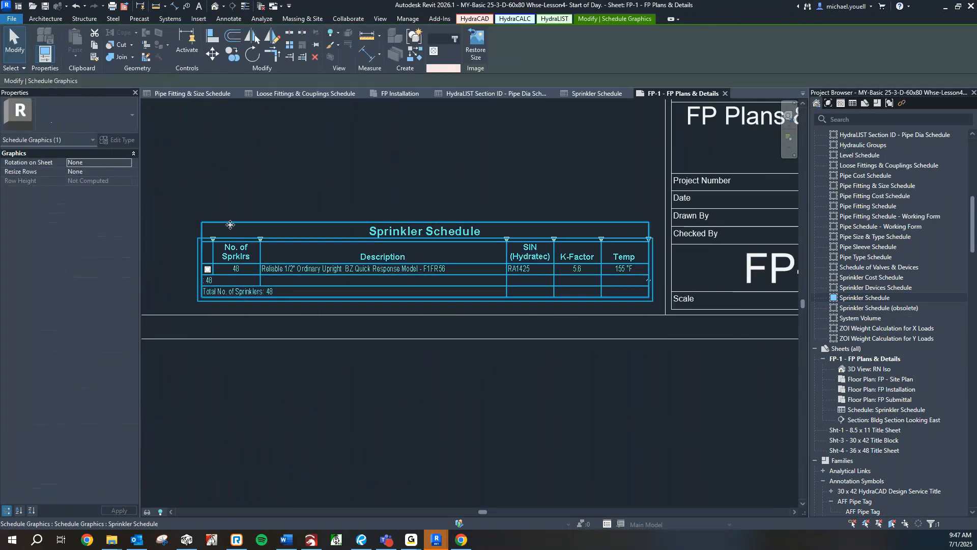
scroll(382, 285, "down", 3)
scroll(274, 240, "up", 2)
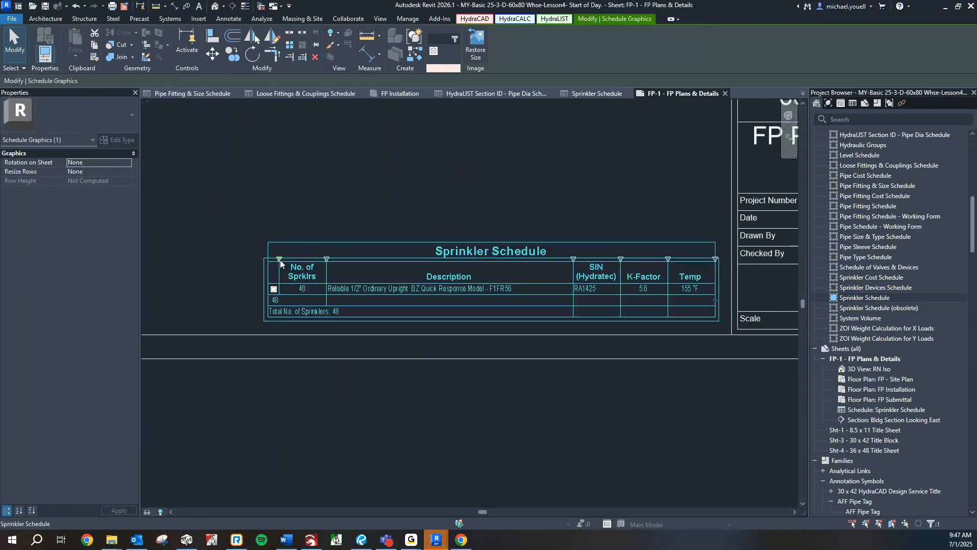
left_click_drag(280, 262, 296, 261)
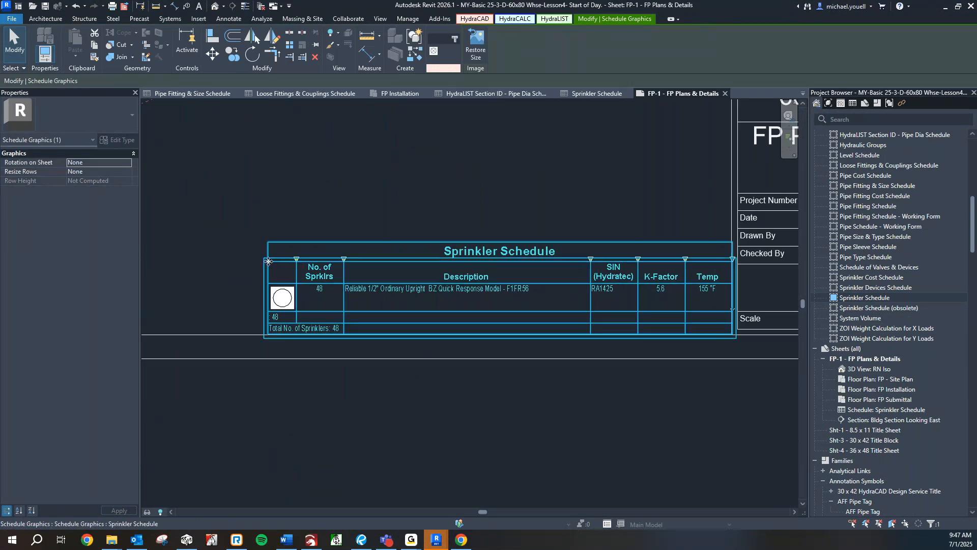
left_click_drag(257, 253, 246, 246)
left_click(264, 333)
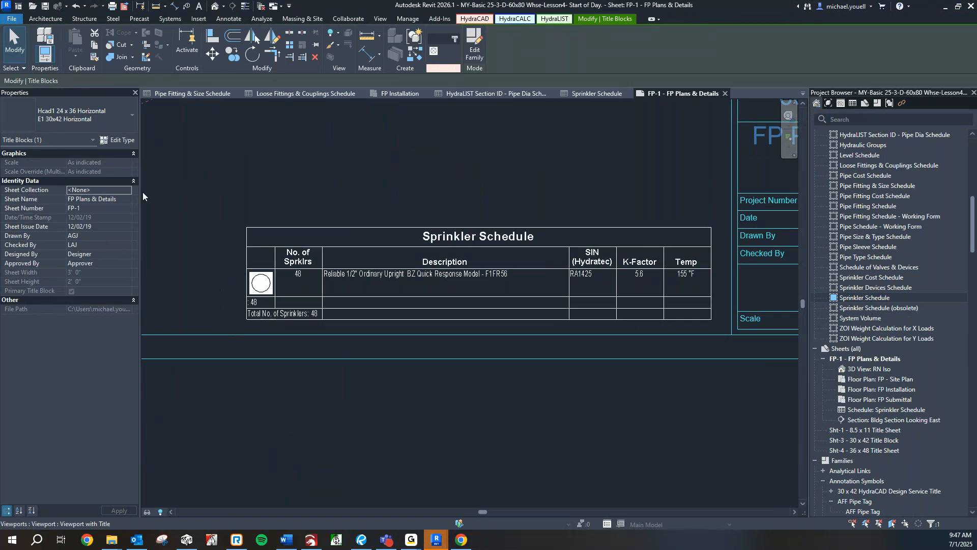
Narrow the Description and Temp columns of the Sprinkler Schedule placed on sheet FP-1 so they fit their text.
left_click(222, 212)
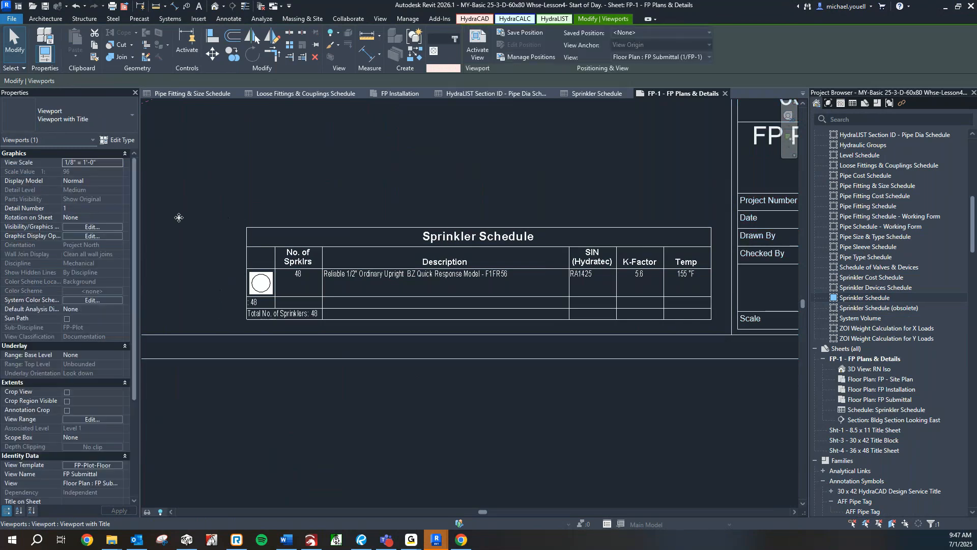
scroll(180, 193, "up", 1)
left_click(184, 182)
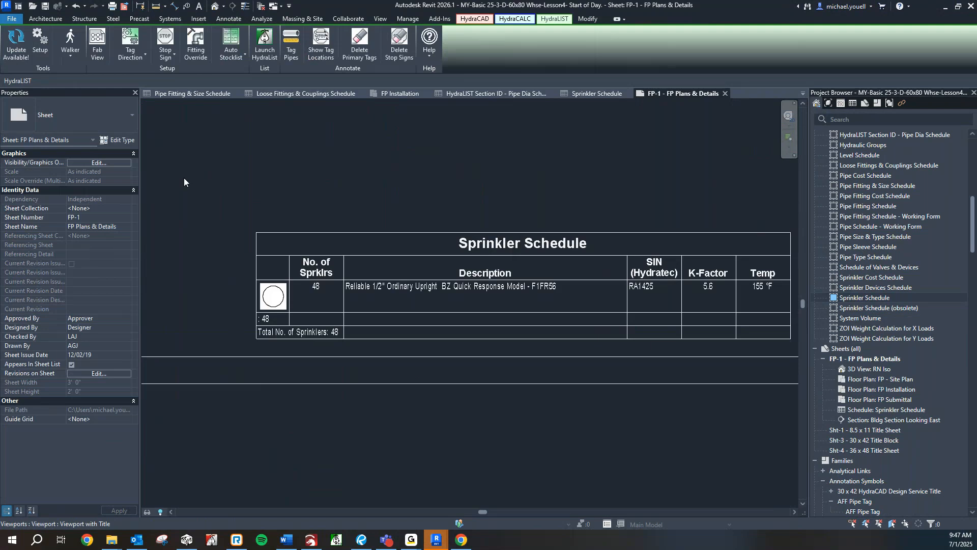
left_click(450, 314)
middle_click_drag(451, 313, 415, 334)
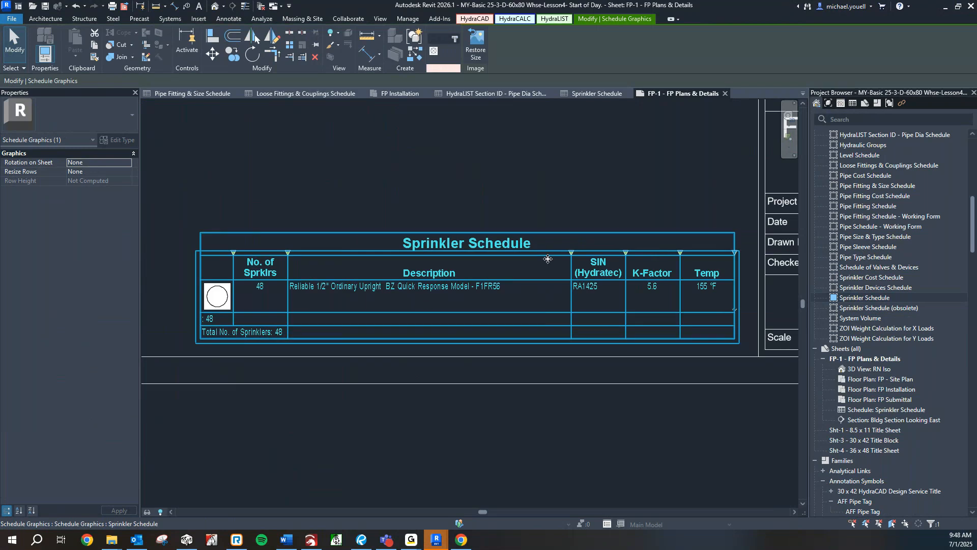
left_click_drag(571, 253, 514, 254)
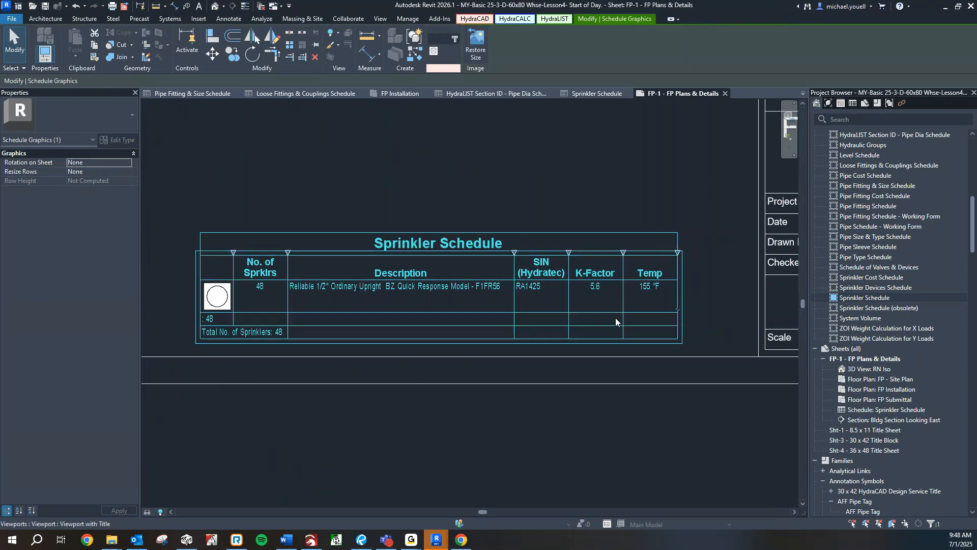
left_click_drag(680, 255, 671, 255)
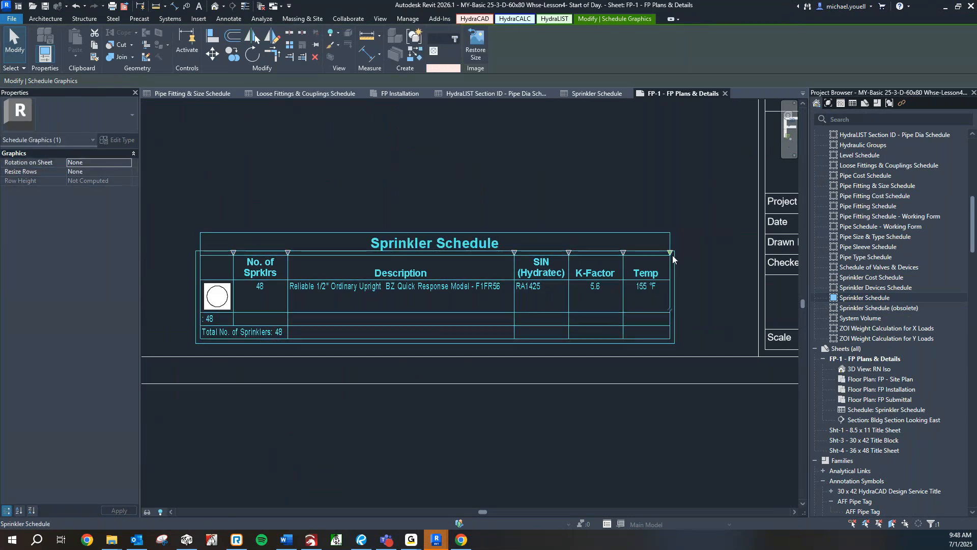
Open the Sprinkler Schedule view and shorten the SIN (Hydratec) column heading to SIN.
double_click(457, 296)
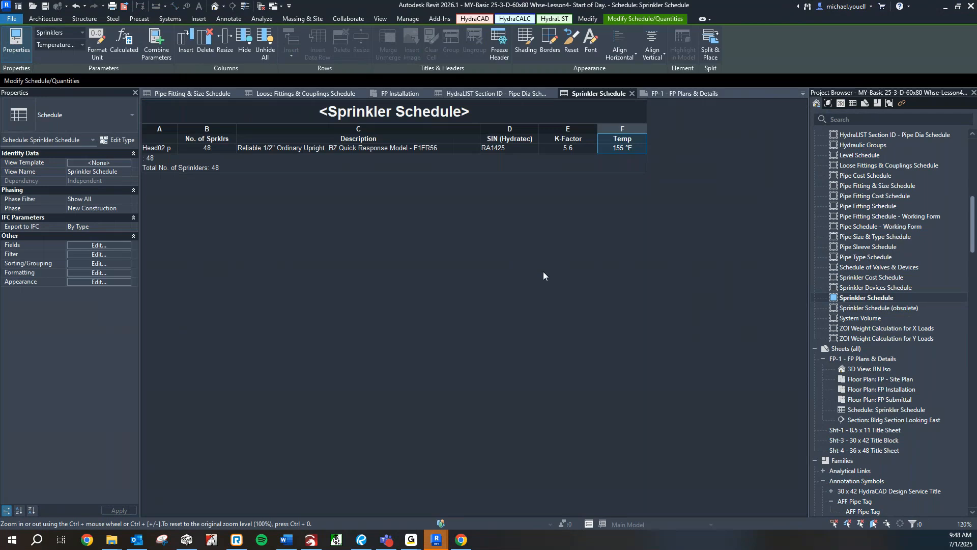
left_click(532, 139)
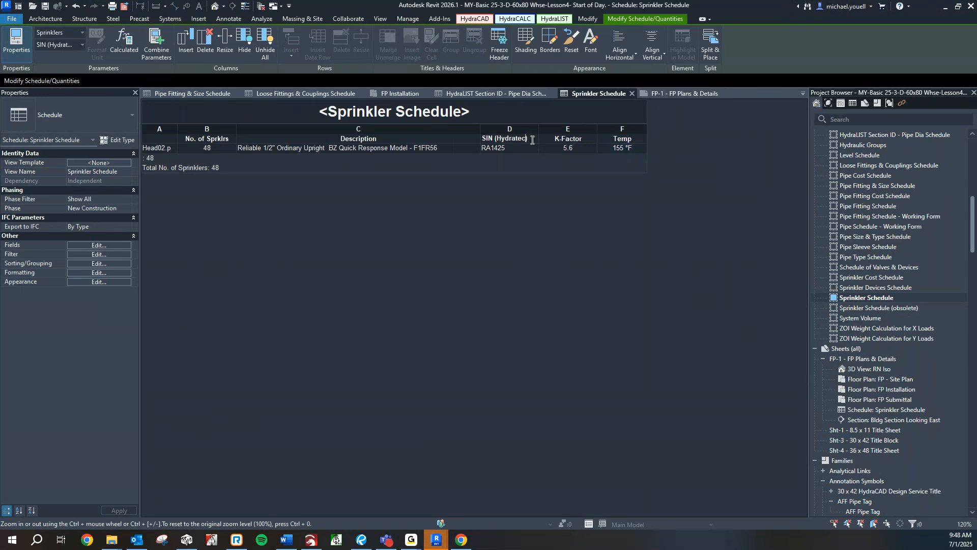
key("BackSpace")
key("BackSpace")
key("BackSpace")
key("BackSpace")
key("BackSpace")
key("BackSpace")
key("ctrl+z")
left_click(534, 134)
key("BackSpace")
key("BackSpace")
key("BackSpace")
key("BackSpace")
key("BackSpace")
key("BackSpace")
key("BackSpace")
key("BackSpace")
key("BackSpace")
key("BackSpace")
left_click(504, 148)
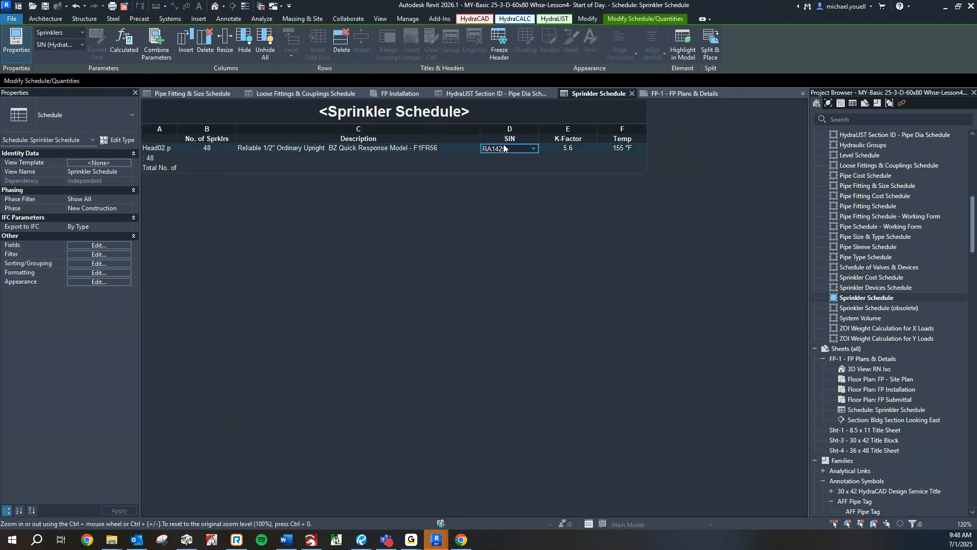
Return to sheet FP-1 and narrow the SIN column of the placed Sprinkler Schedule.
left_click(682, 96)
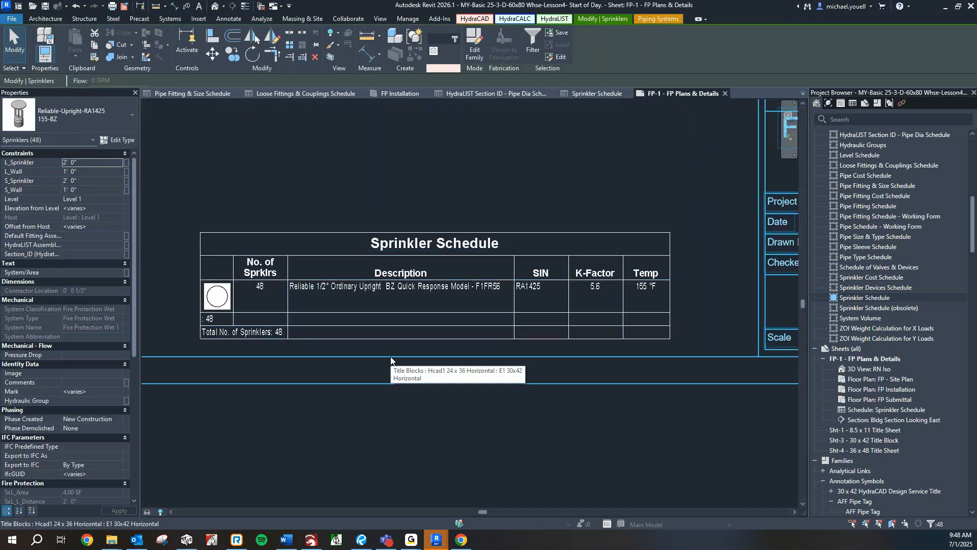
left_click(547, 281)
left_click_drag(565, 255, 552, 253)
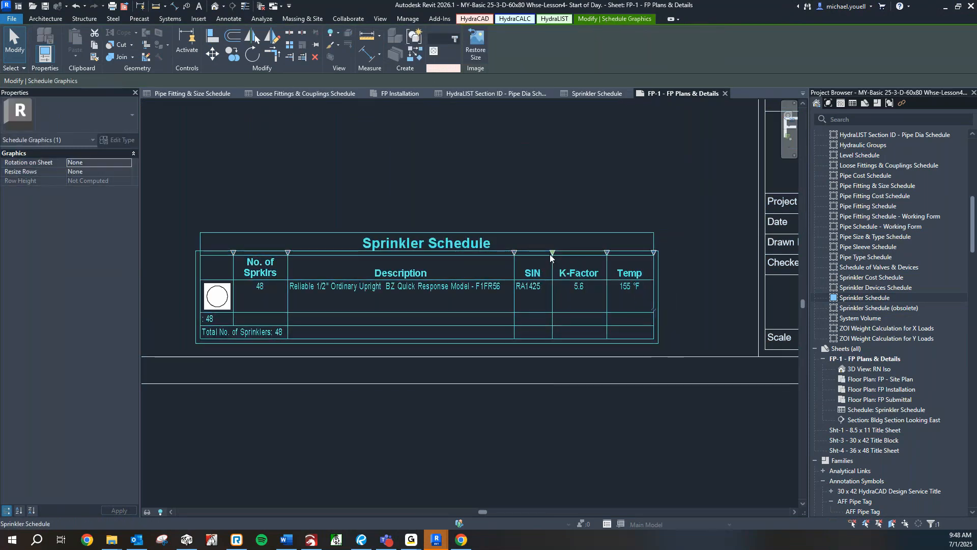
left_click(478, 442)
scroll(471, 440, "down", 2)
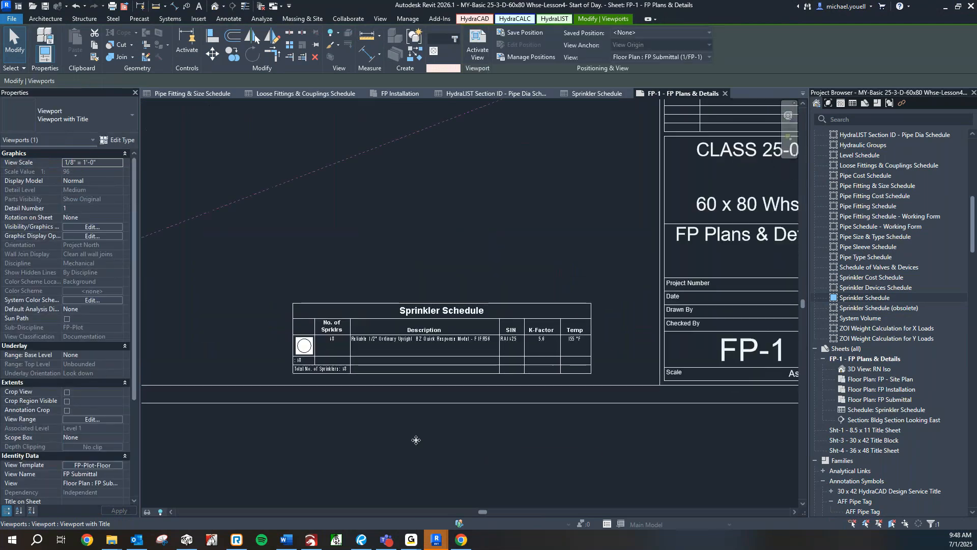
Switch to the Lesson 4 training slides in Revu, hide the markups list and advance past page 40.
left_click(364, 540)
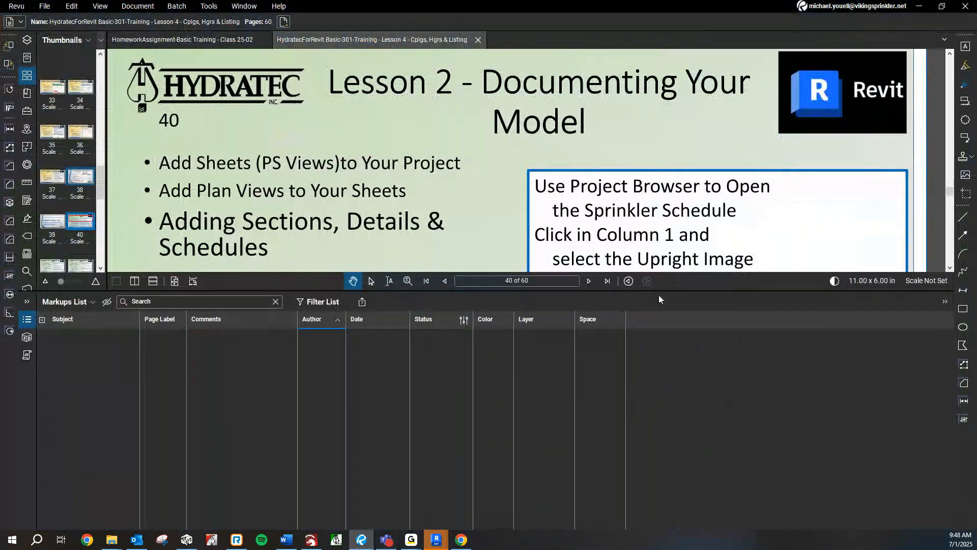
double_click(665, 291)
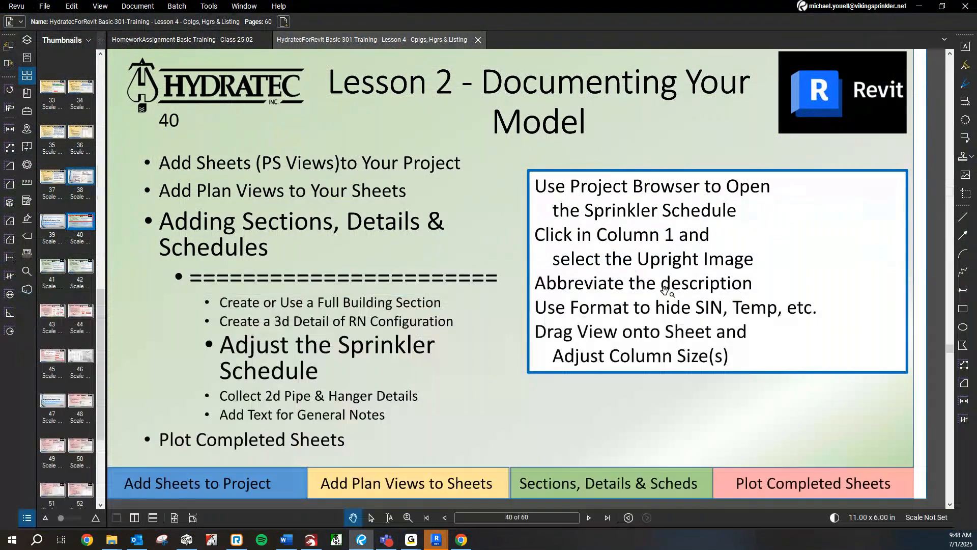
left_click(589, 518)
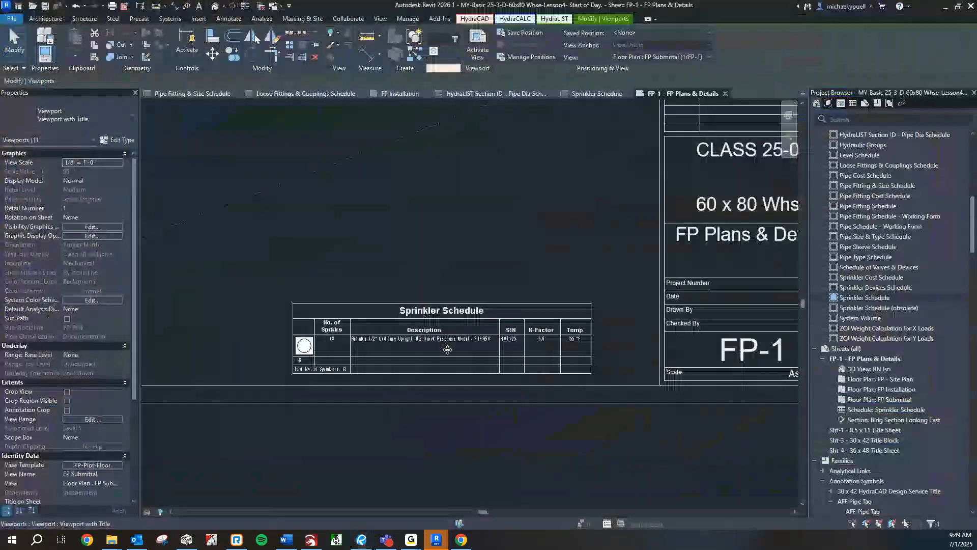
Switch back to Revit, clear the viewport selection on sheet FP-1 and close all other open views.
scroll(462, 212, "down", 5)
middle_click_drag(516, 312, 518, 312)
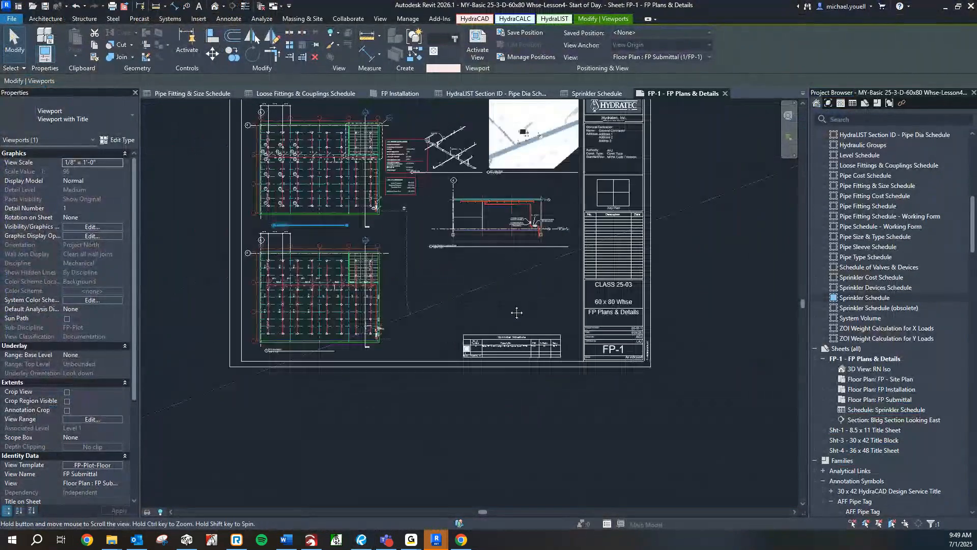
middle_click_drag(502, 279, 469, 313)
left_click(465, 304)
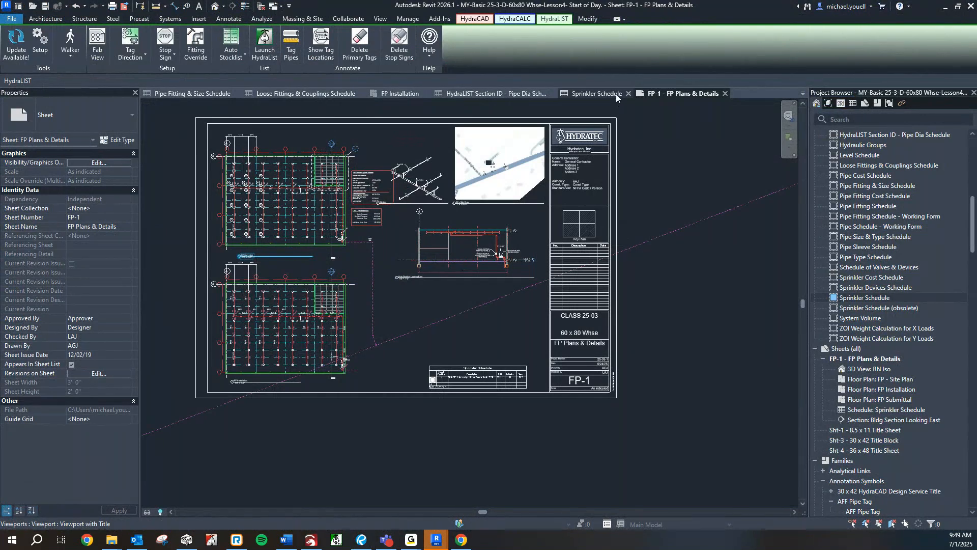
left_click(261, 7)
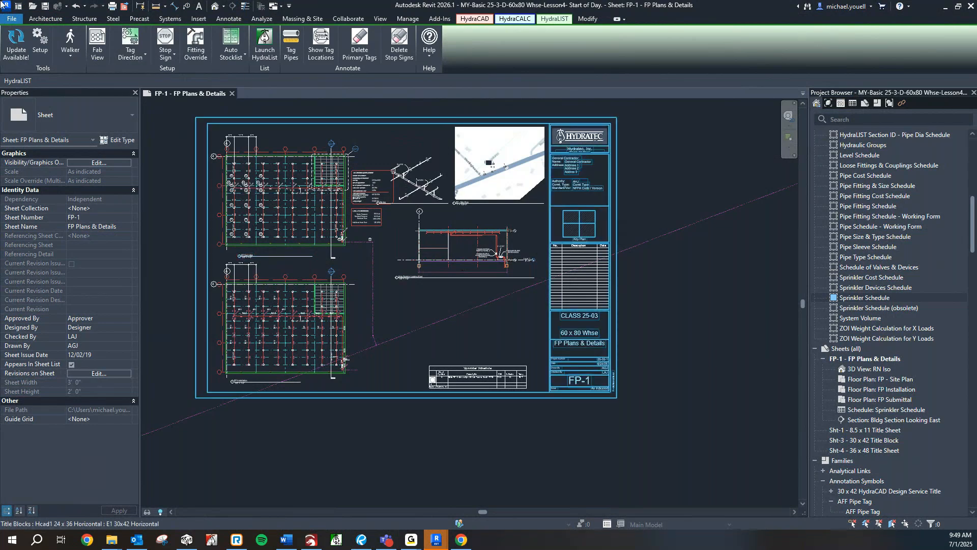
Open the HydraLIST help videos page in the browser and search the useful topics for 2D DETAILS.
left_click(434, 55)
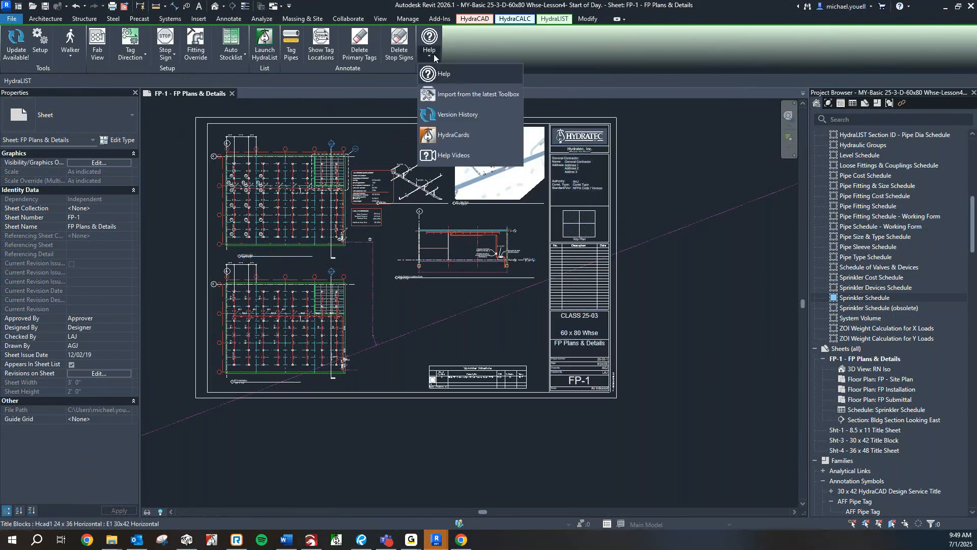
left_click(448, 155)
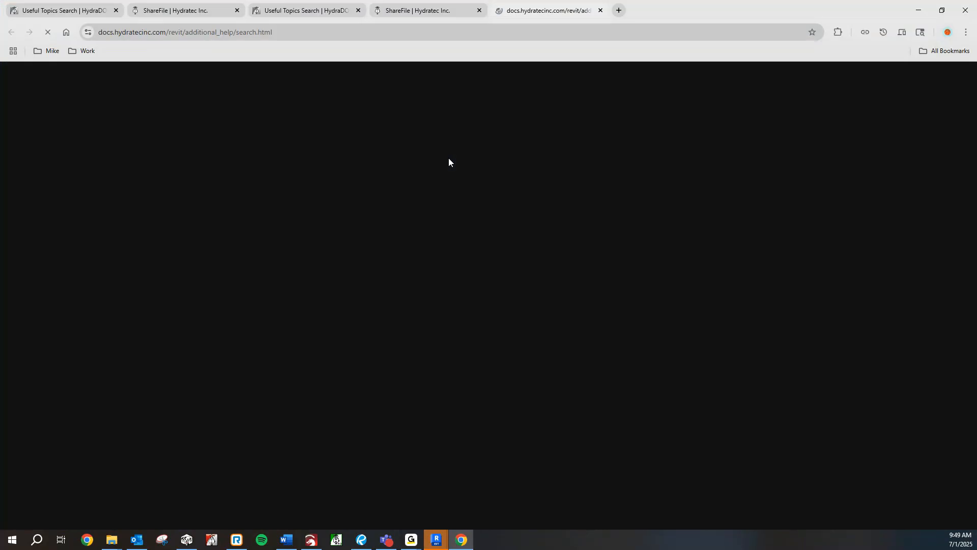
left_click(370, 183)
type("2")
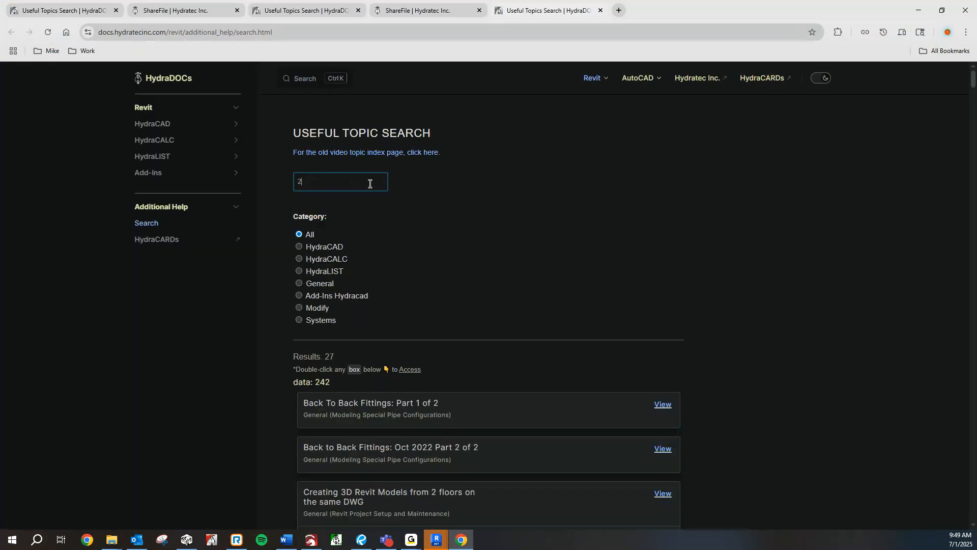
type("D ")
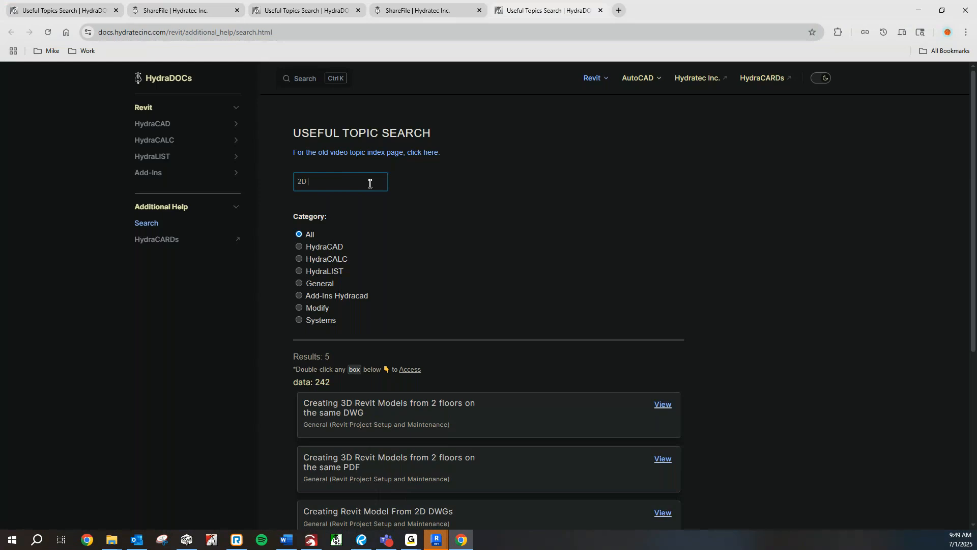
type("DETAILS")
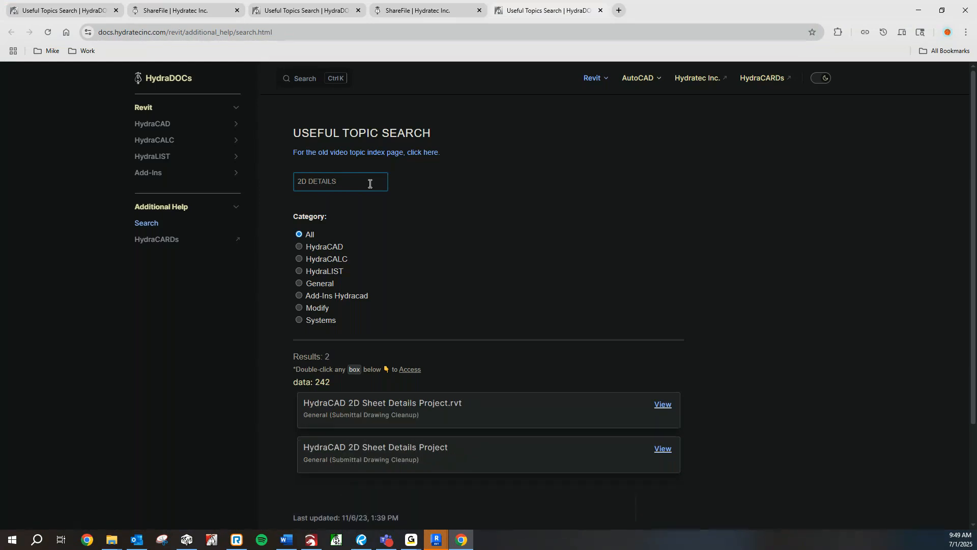
scroll(424, 266, "down", 2)
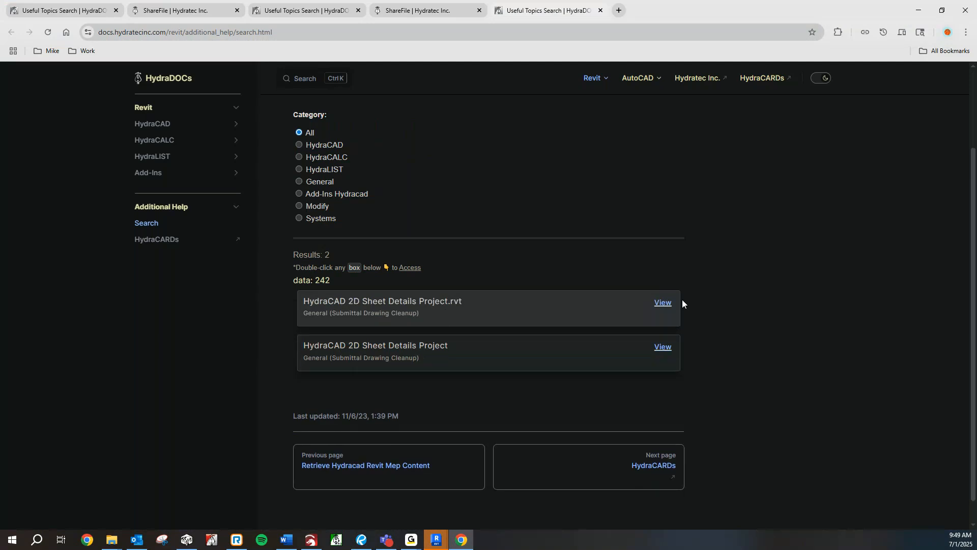
Open the HydraCAD 2D Sheet Details Project.rvt search result and download the file to the Downloads folder.
left_click(662, 302)
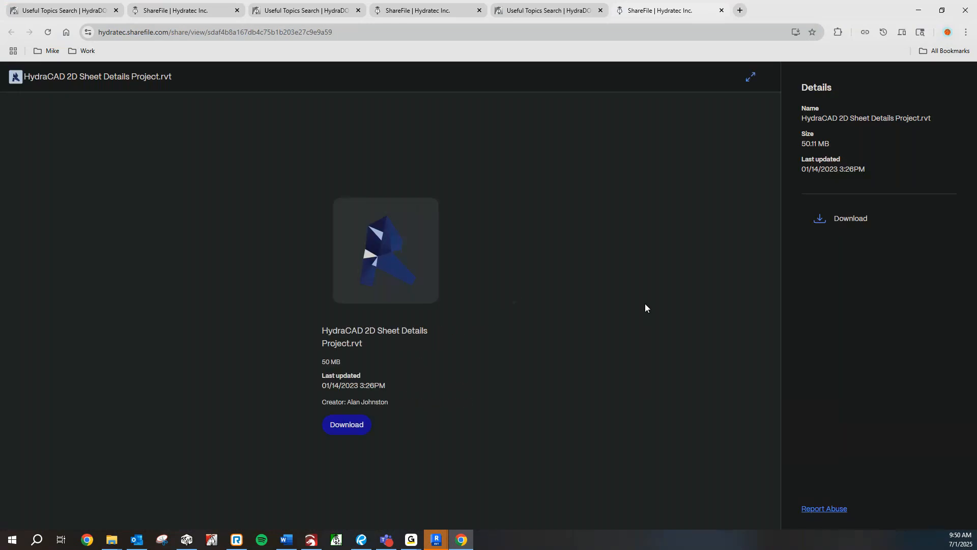
left_click(816, 222)
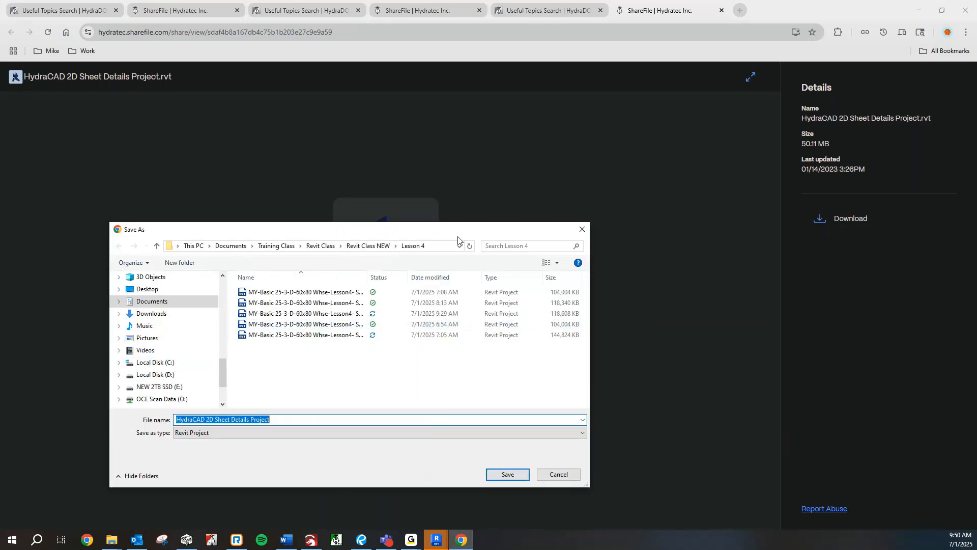
left_click_drag(457, 238, 750, 247)
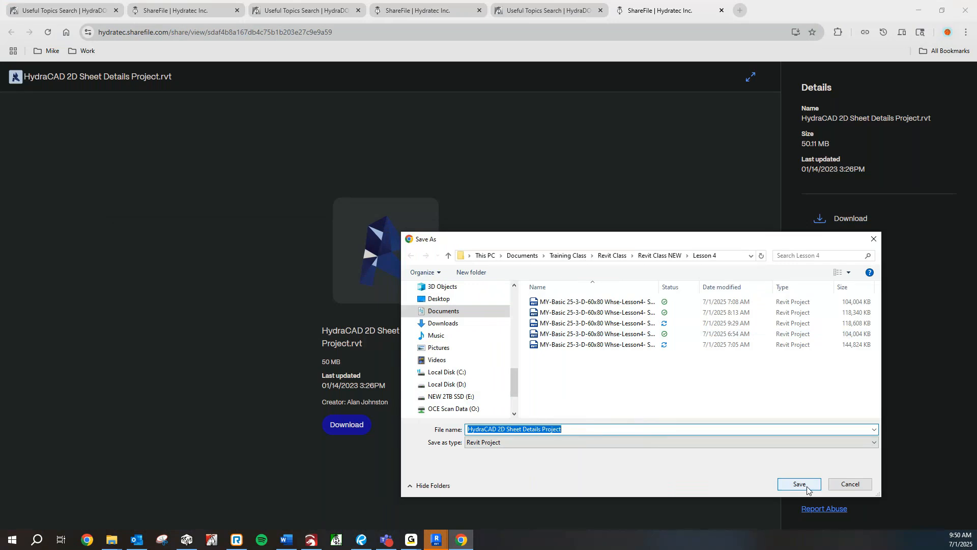
scroll(420, 344, "up", 6)
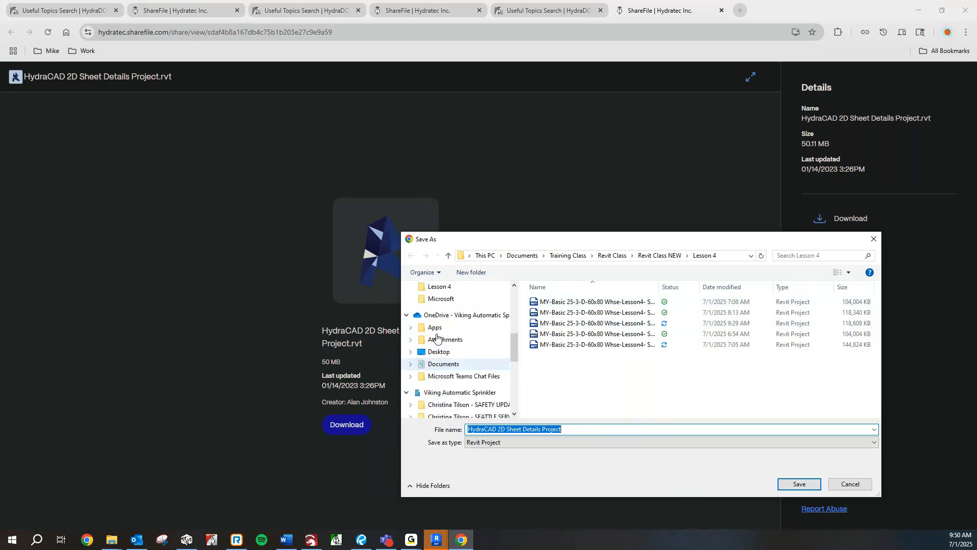
scroll(441, 313, "up", 5)
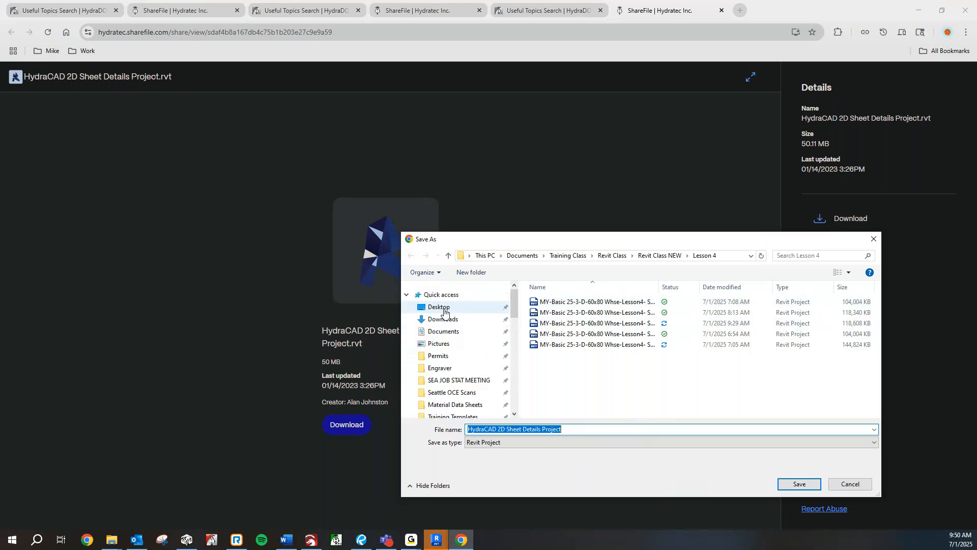
left_click(441, 319)
left_click(798, 483)
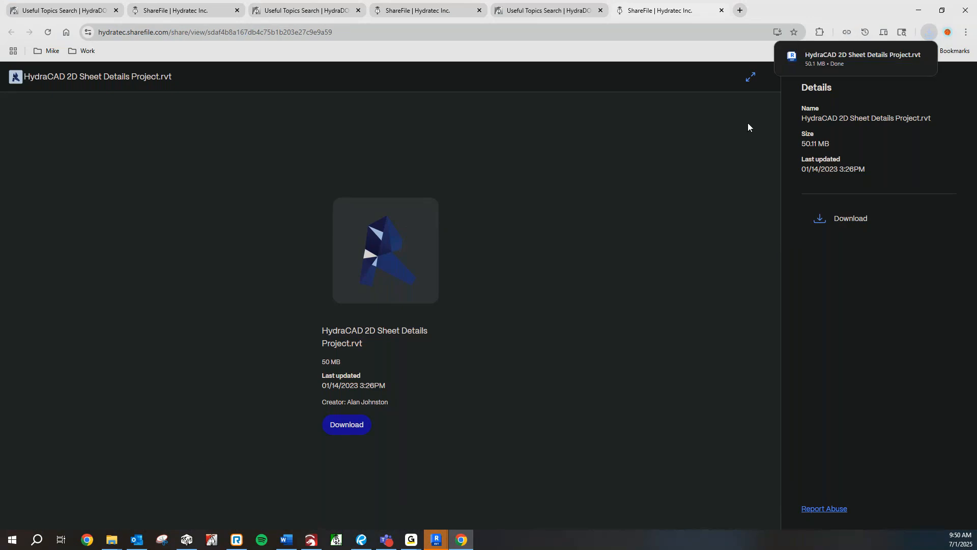
Open the downloaded HydraCAD 2D Sheet Details Project in Revit and upgrade the model to Revit 2026.
left_click(901, 56)
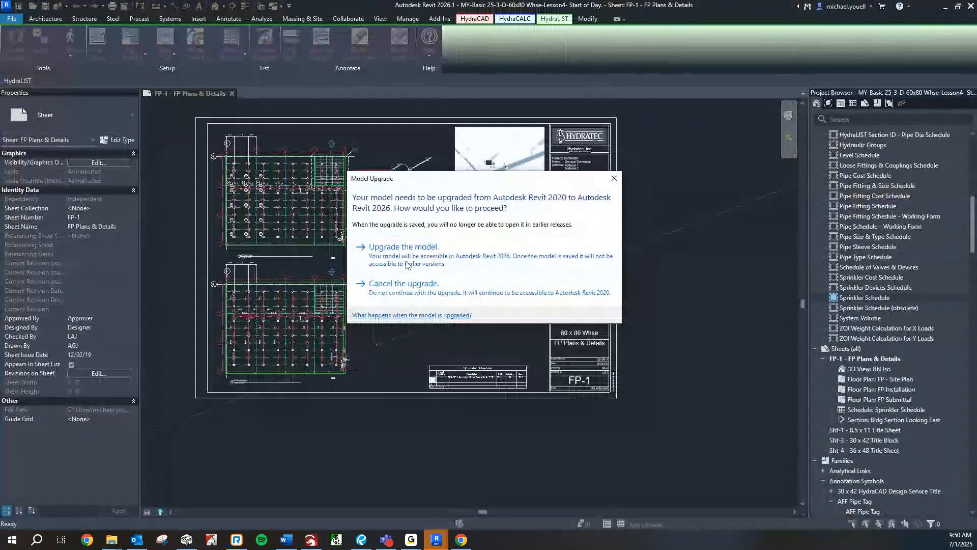
left_click(410, 305)
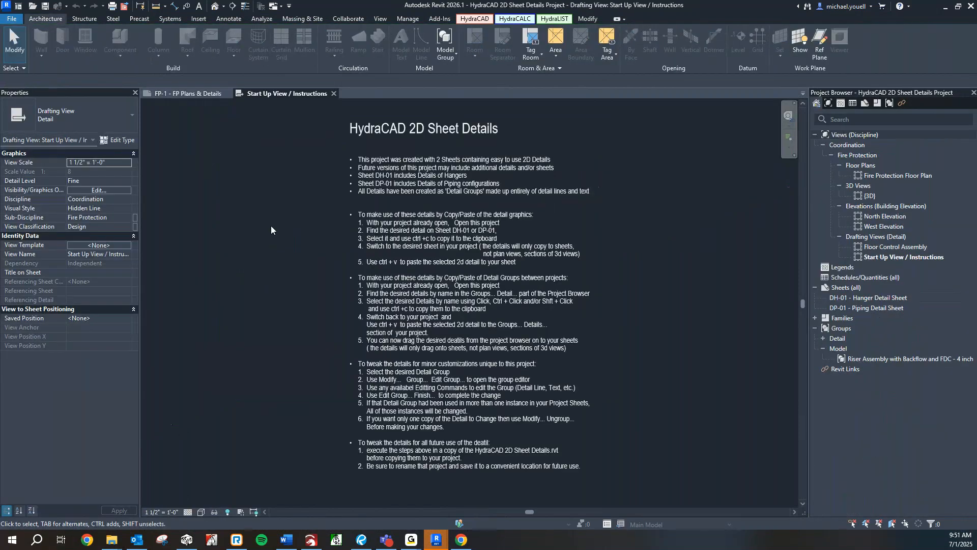
Read the start-up instructions for reusing the 2D details and open sheet DH-01 - Hanger Detail Sheet.
scroll(272, 224, "down", 5)
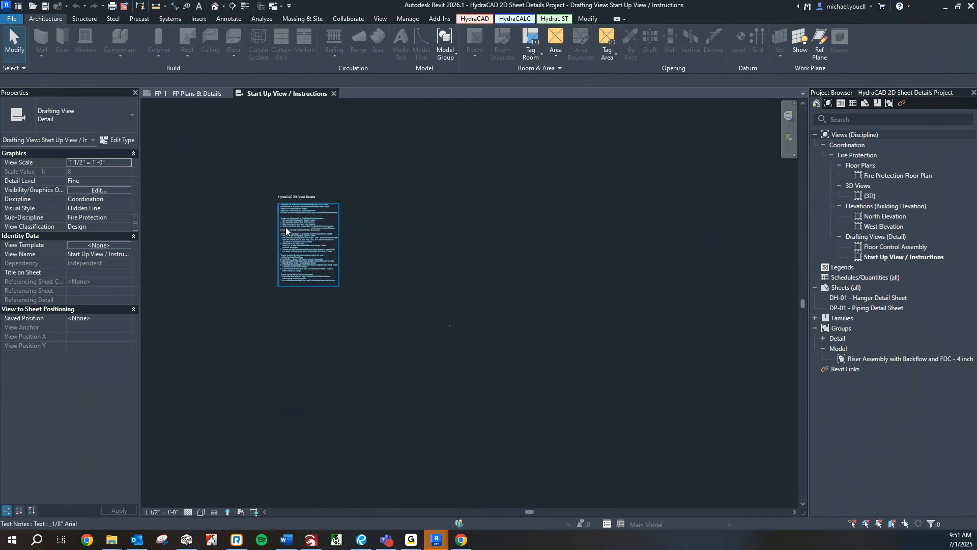
scroll(285, 227, "up", 4)
scroll(220, 218, "up", 2)
middle_click_drag(219, 219, 229, 241)
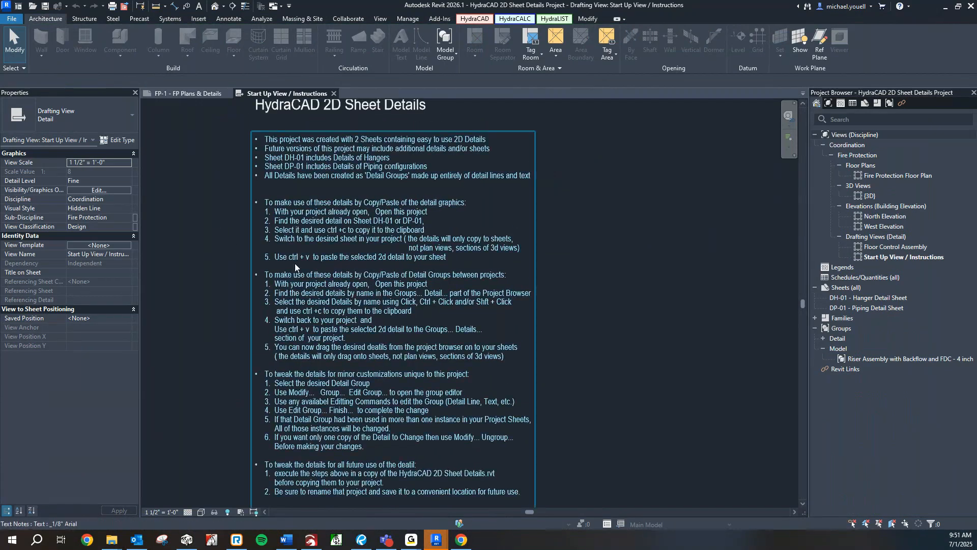
scroll(288, 249, "down", 3)
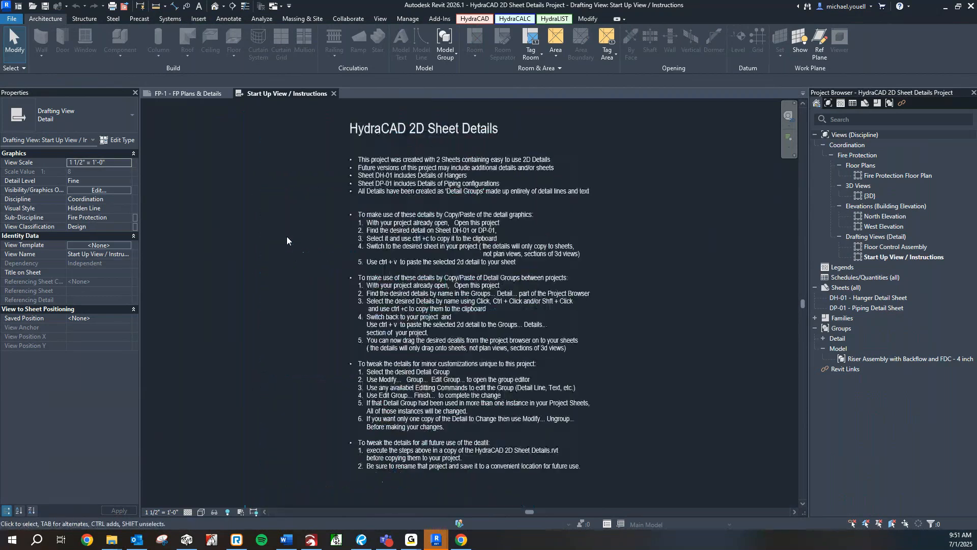
double_click(861, 297)
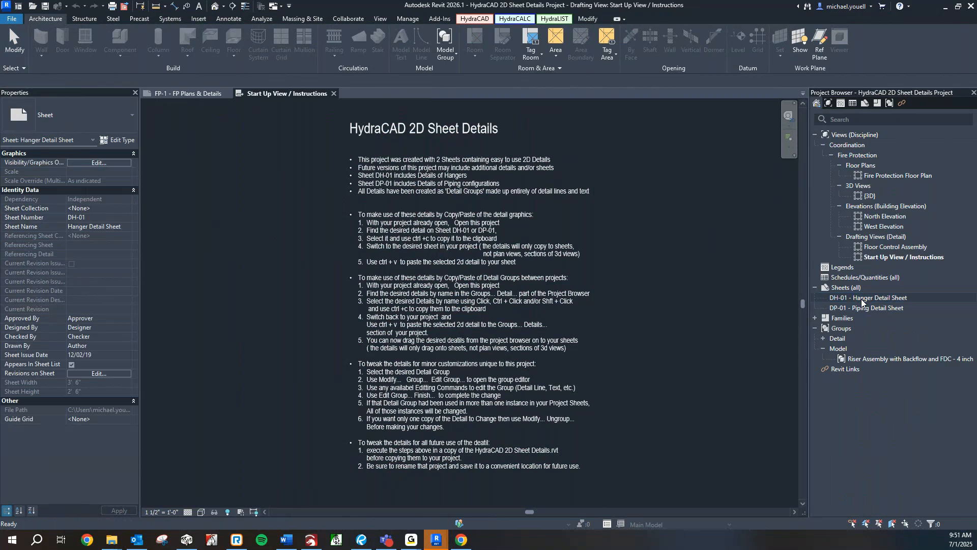
Copy the Typical 01 Hanger detail group from the DH-01 hanger detail sheet.
scroll(560, 268, "up", 5)
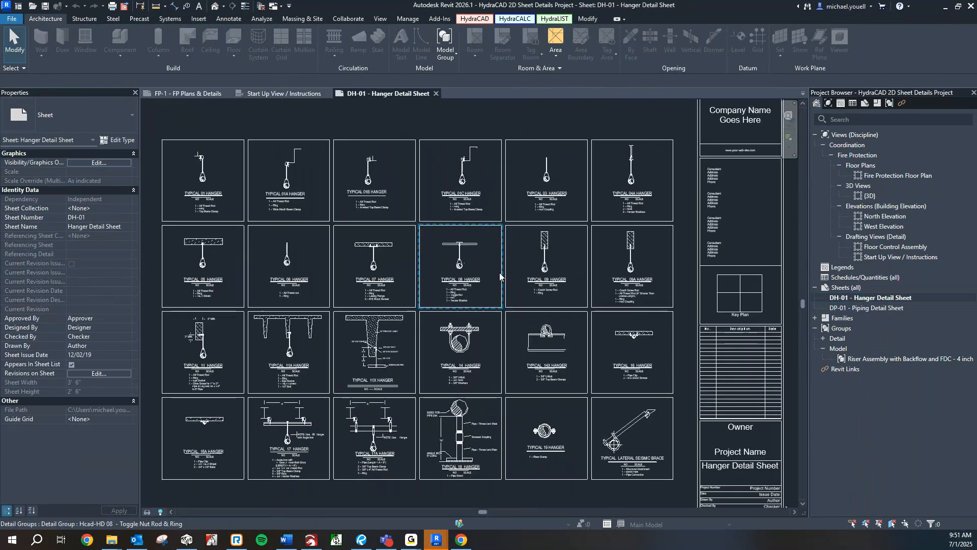
middle_click_drag(501, 240, 528, 306)
left_click(243, 161)
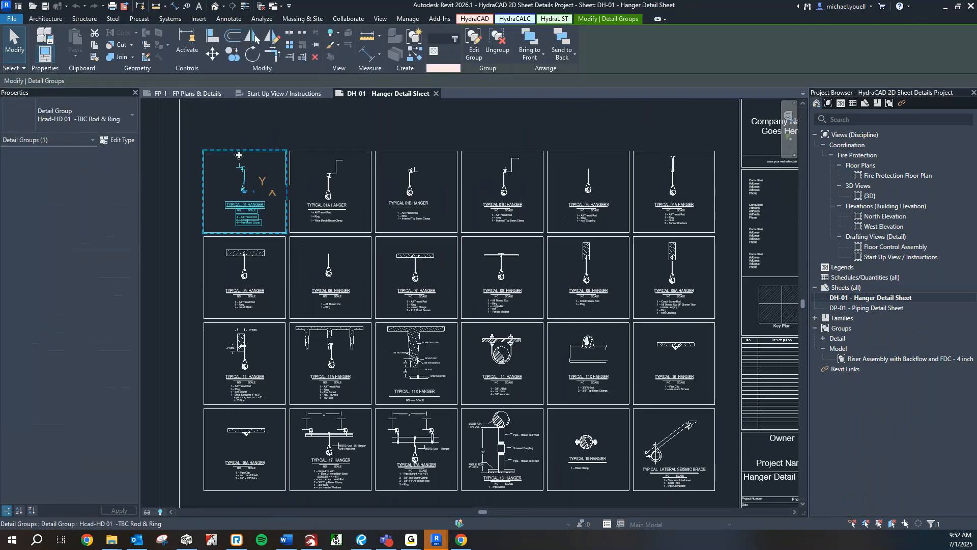
right_click(239, 158)
left_click(268, 135)
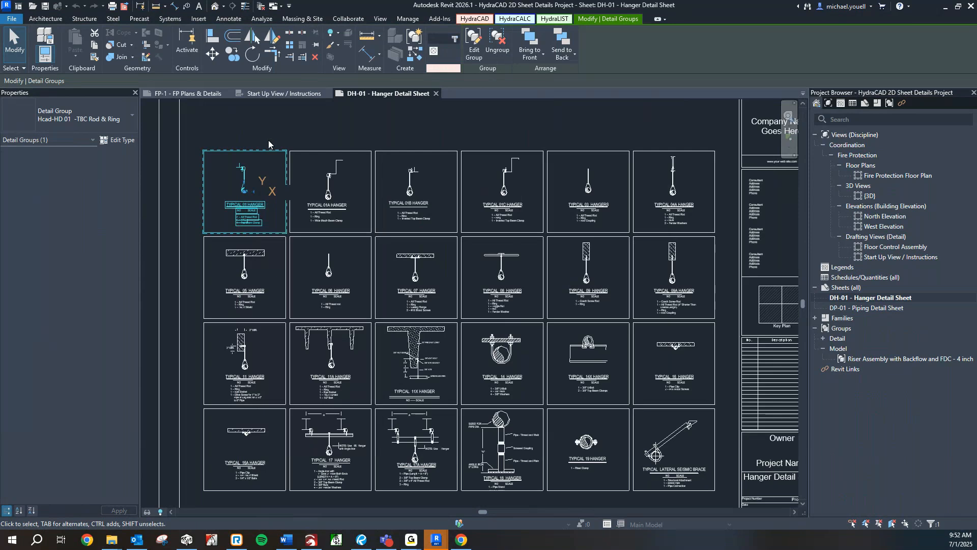
Paste the Typical 01 Hanger detail onto sheet FP-1 above the Sprinkler Schedule, accepting the existing project's 3/16" Arial text type.
left_click(171, 95)
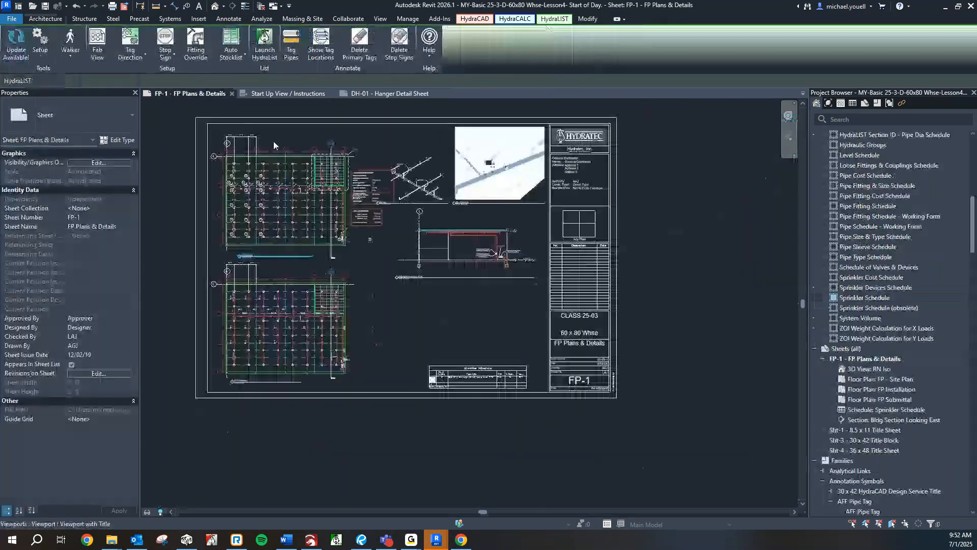
key("ctrl+v")
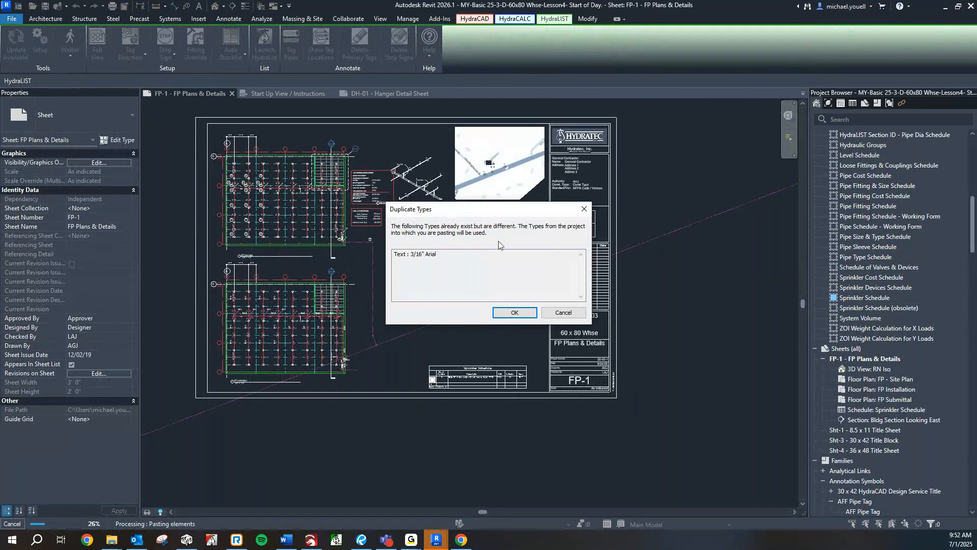
left_click(515, 312)
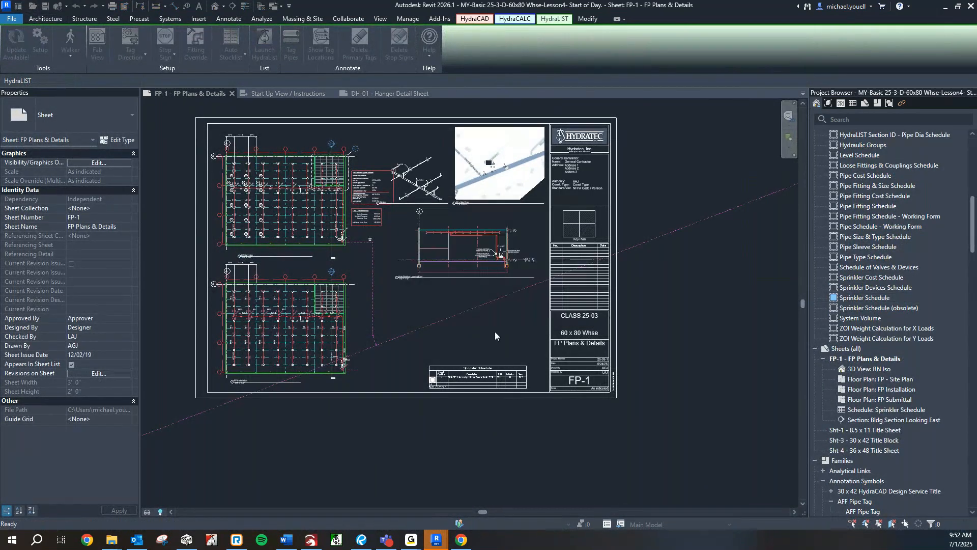
scroll(495, 331, "up", 2)
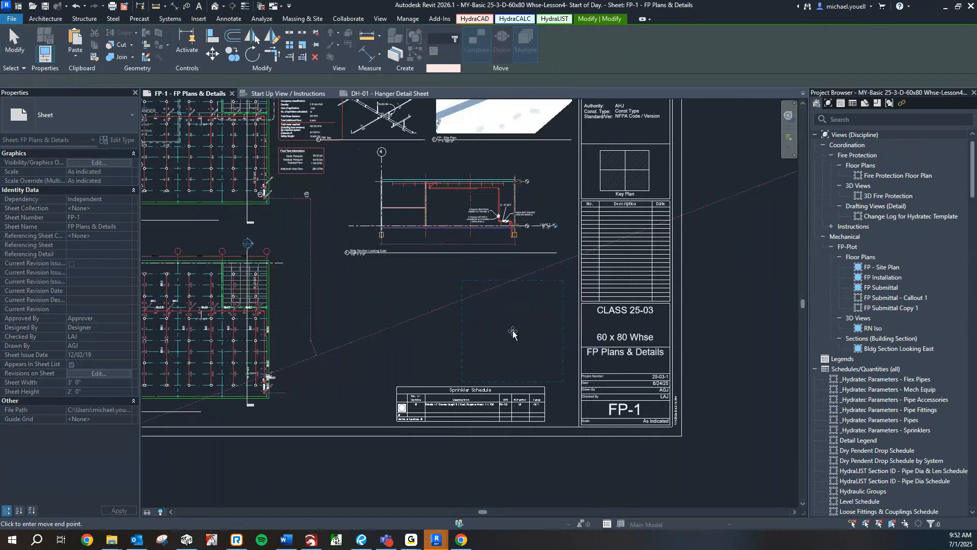
left_click(513, 333)
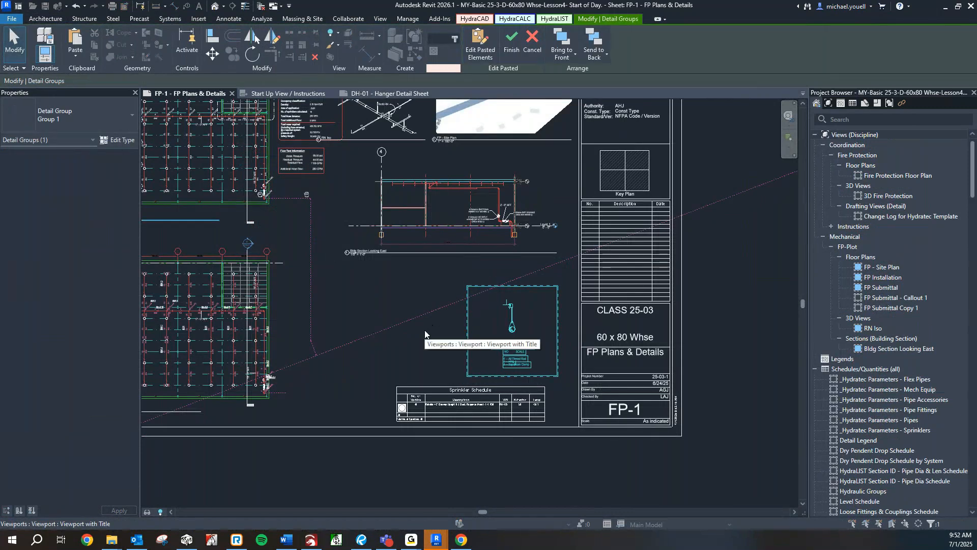
key("Escape")
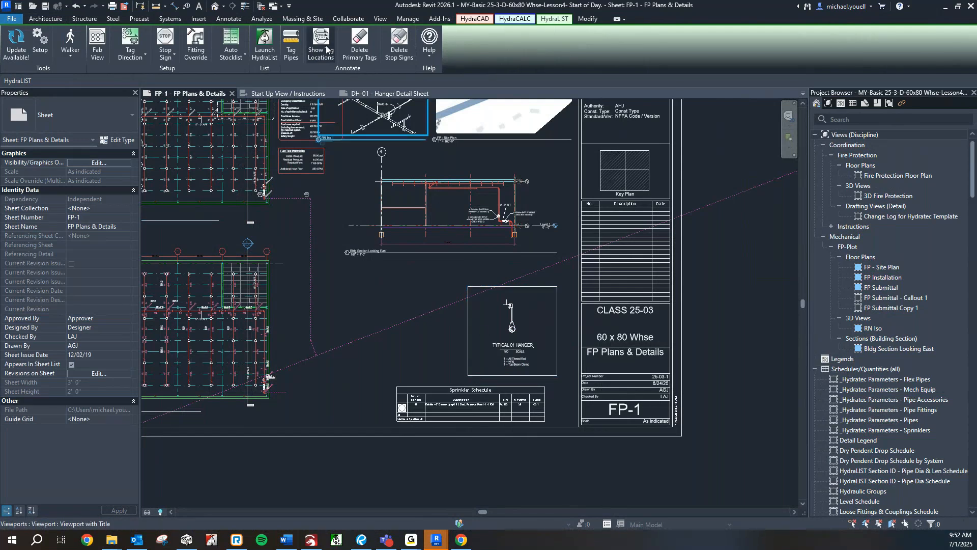
Copy the Typical 17A Hanger pipe trapeze detail group from the DH-01 hanger detail sheet.
left_click(392, 95)
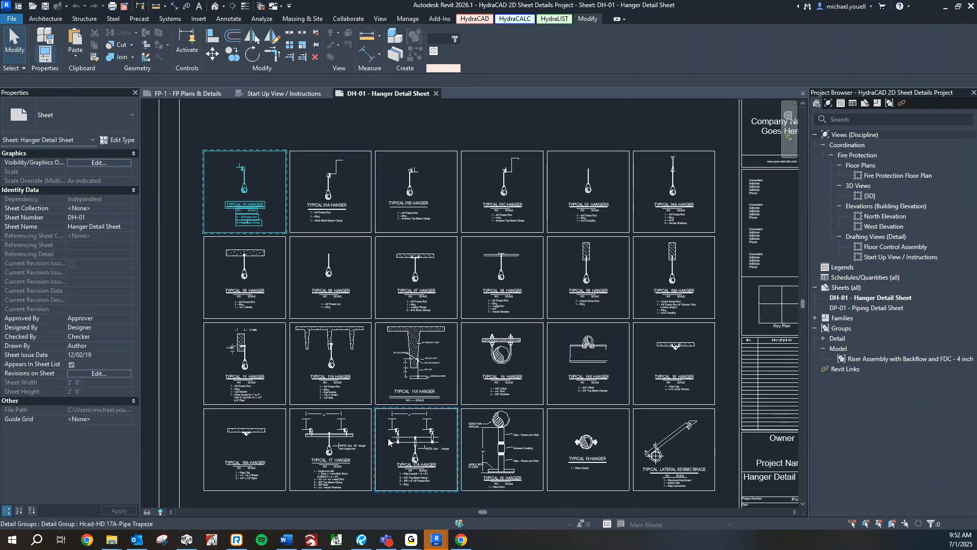
scroll(363, 469, "up", 2)
middle_click_drag(362, 469, 357, 437)
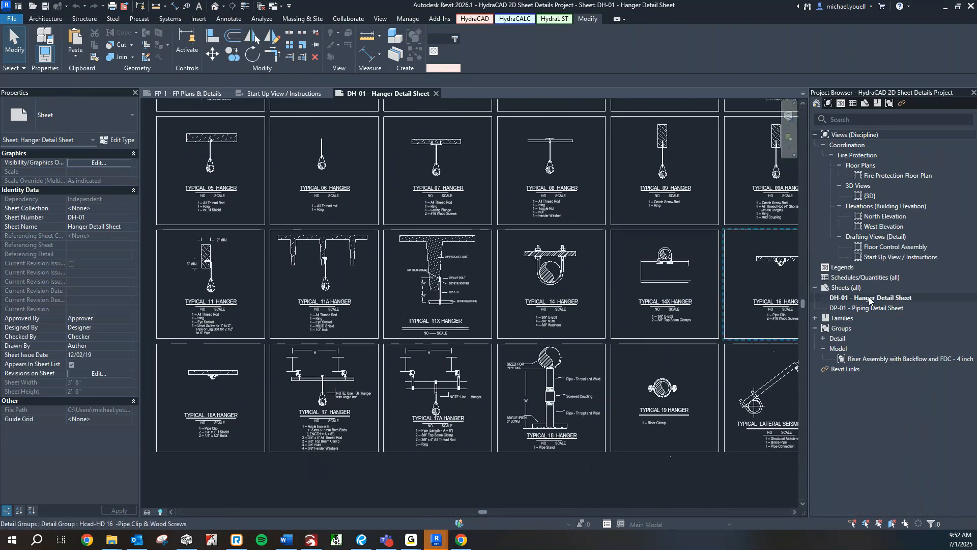
scroll(352, 414, "up", 2)
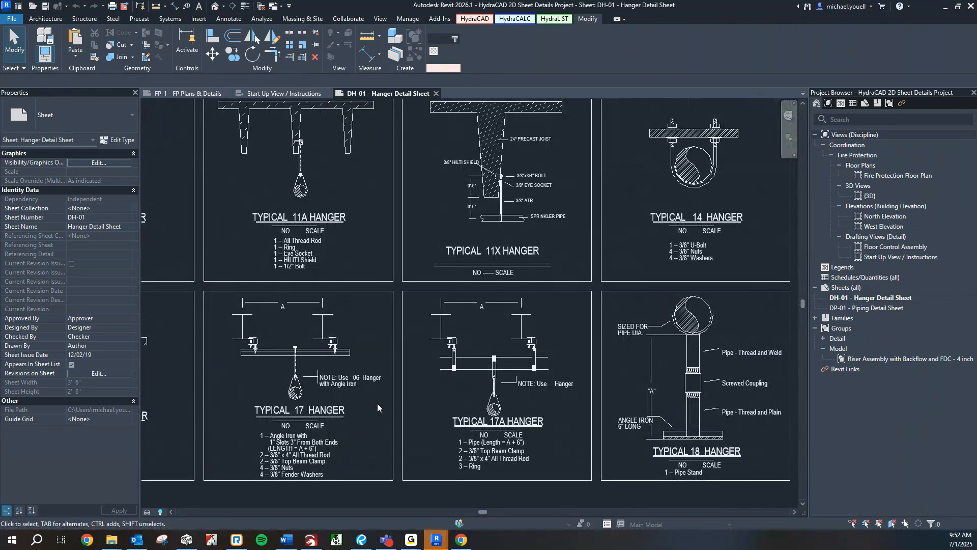
left_click(571, 374)
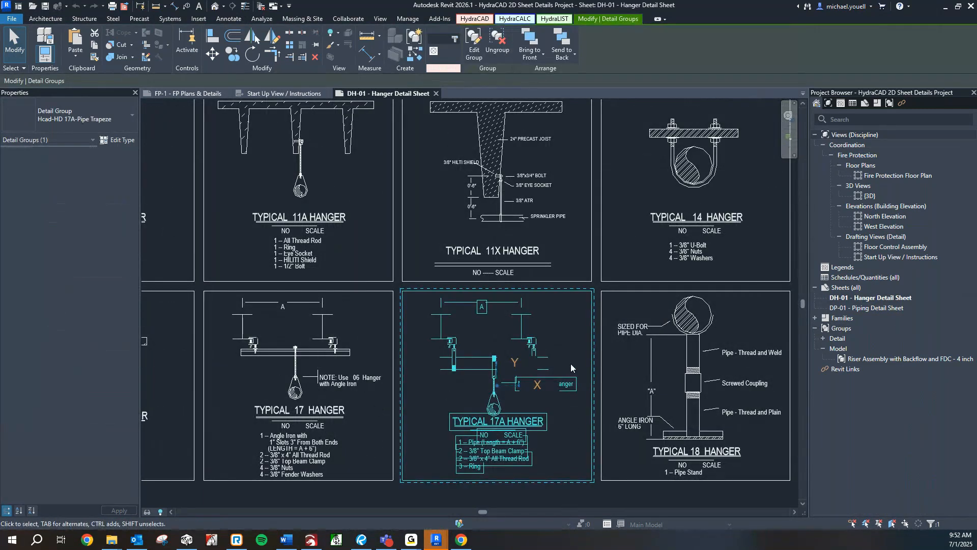
key("ctrl+c")
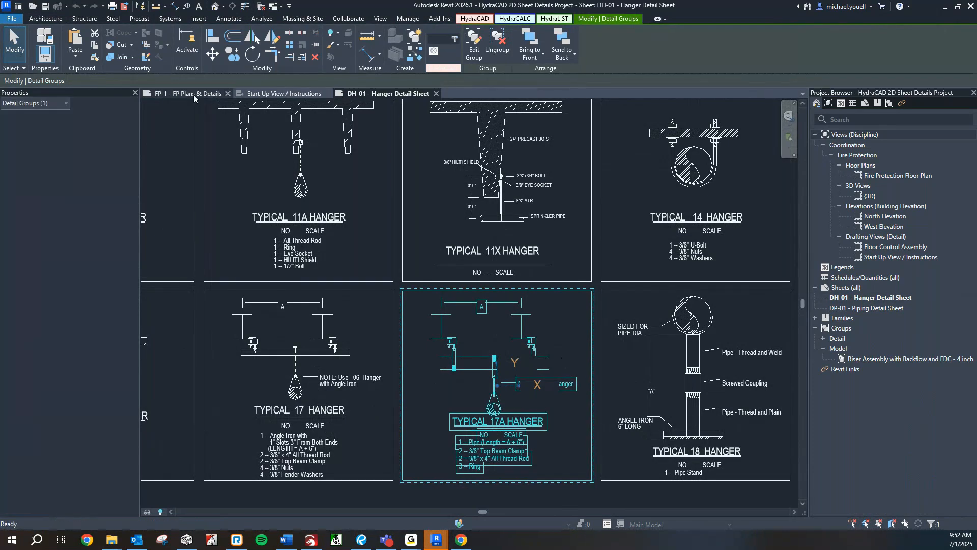
Paste the Typical 17A Hanger detail onto sheet FP-1 beside the Typical 01 Hanger and nudge it slightly lower.
left_click(193, 94)
key("ctrl+v")
left_click(512, 311)
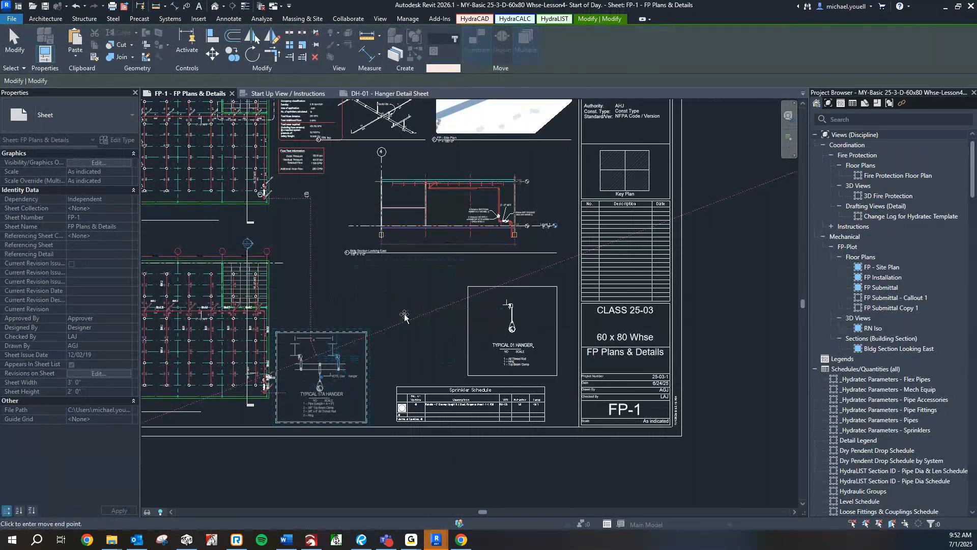
left_click(397, 328)
scroll(363, 354, "up", 3)
key("Escape")
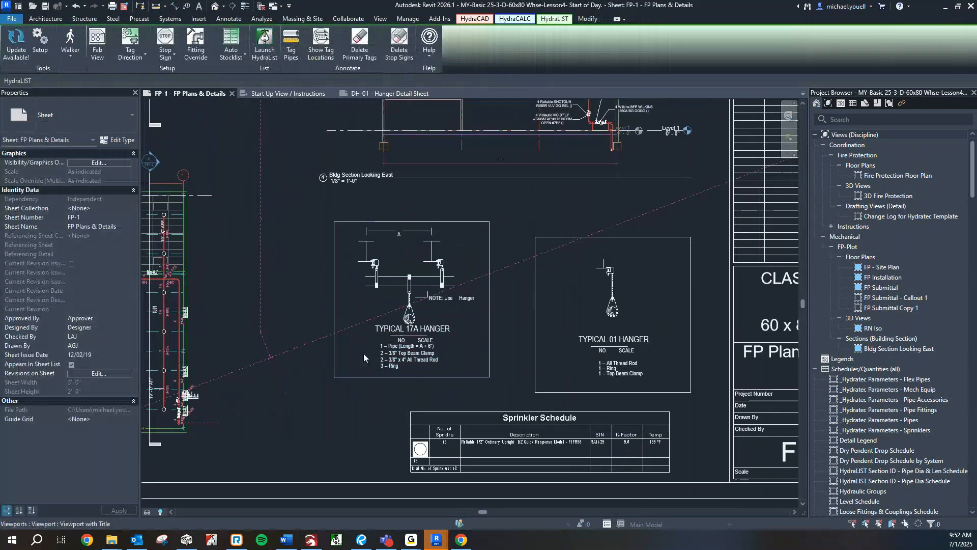
left_click(370, 340)
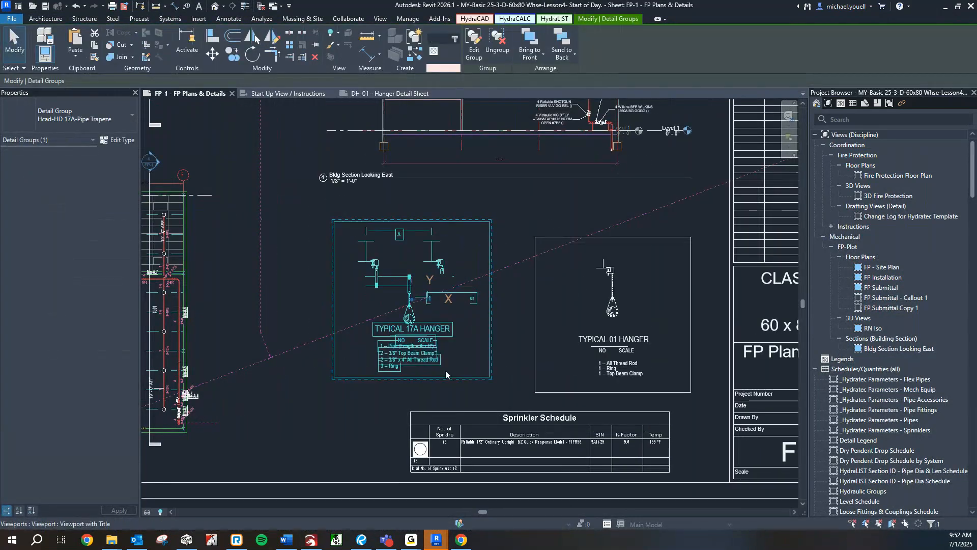
left_click_drag(450, 352, 452, 353)
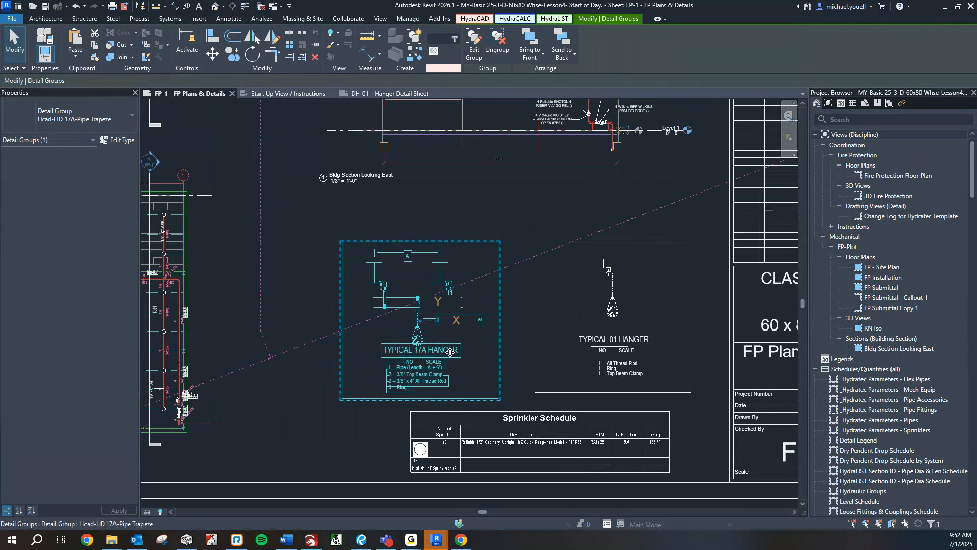
left_click(314, 372)
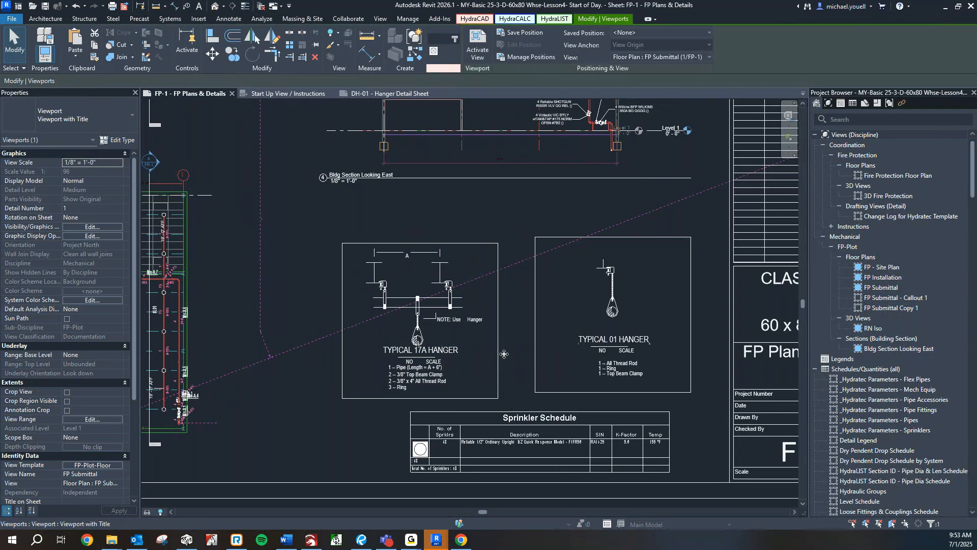
Activate the FP Submittal view on sheet FP-1 and turn on its Crop View and Crop Region Visible settings.
double_click(465, 350)
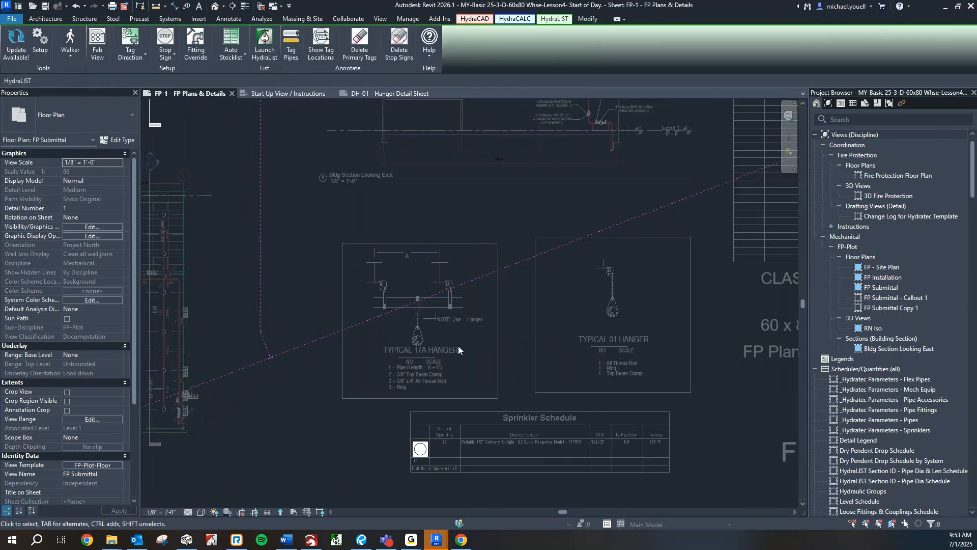
scroll(458, 346, "down", 4)
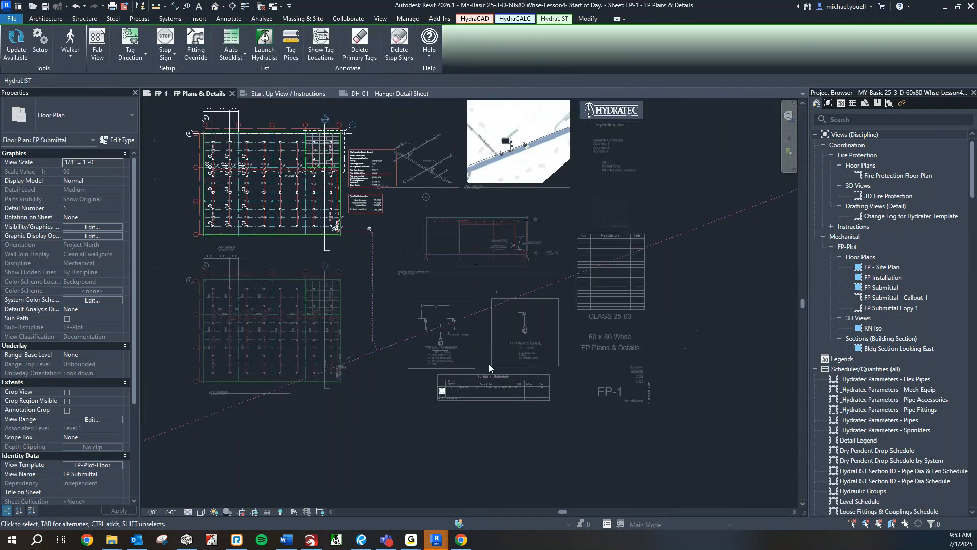
scroll(489, 363, "down", 2)
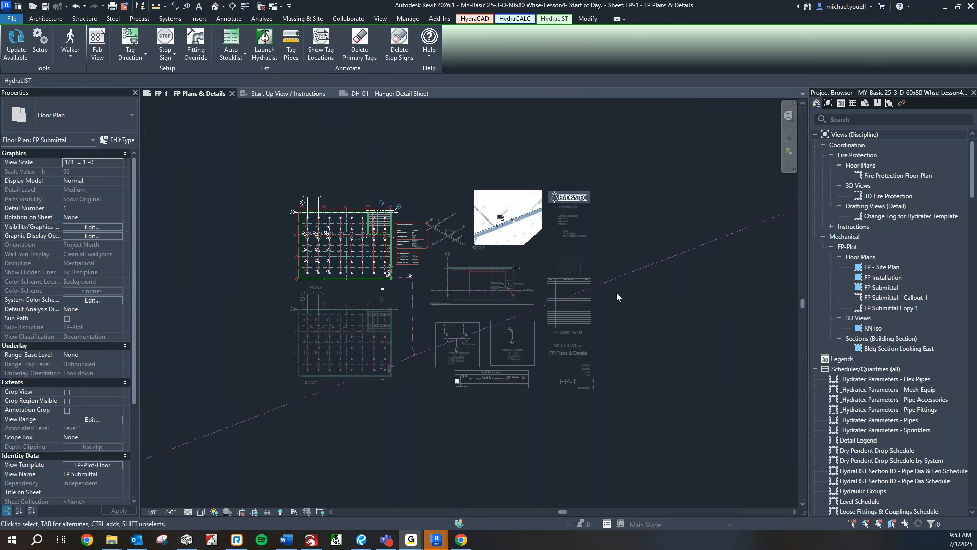
left_click(383, 92)
left_click(285, 94)
left_click(163, 94)
left_click(73, 392)
left_click(68, 405)
left_click(69, 404)
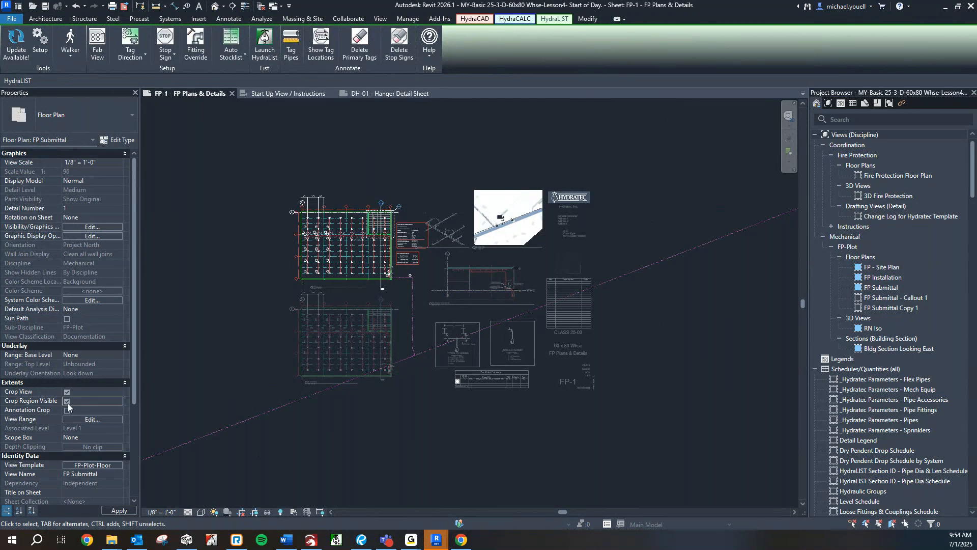
Hide the FP Submittal view's crop region and return from the active view to sheet FP-1.
left_click_drag(267, 188, 413, 289)
left_click(286, 245)
left_click_drag(265, 182, 622, 419)
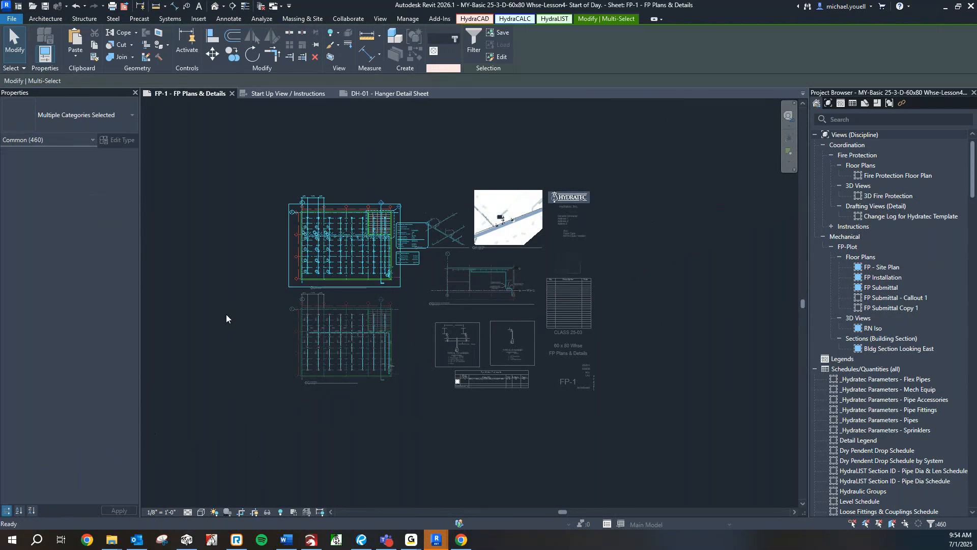
left_click(252, 293)
left_click(67, 401)
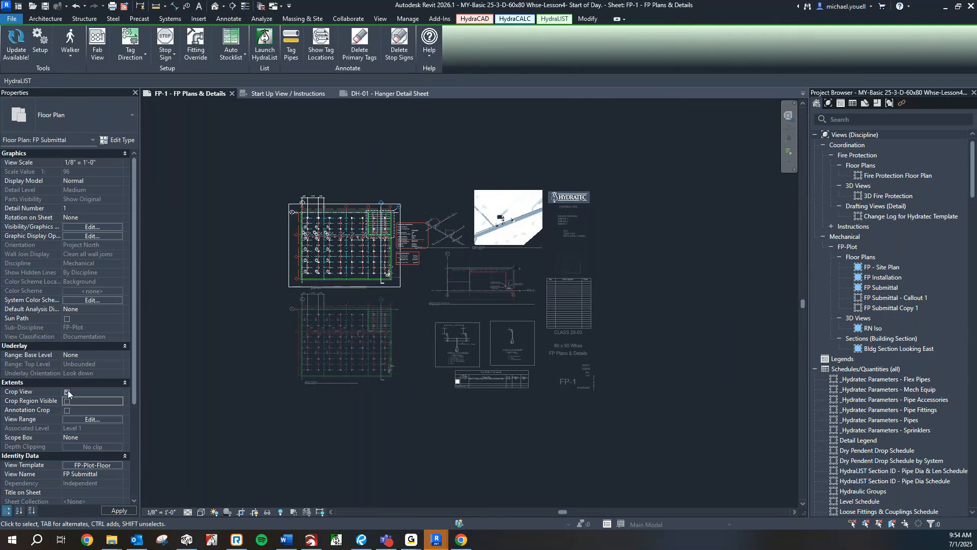
double_click(231, 322)
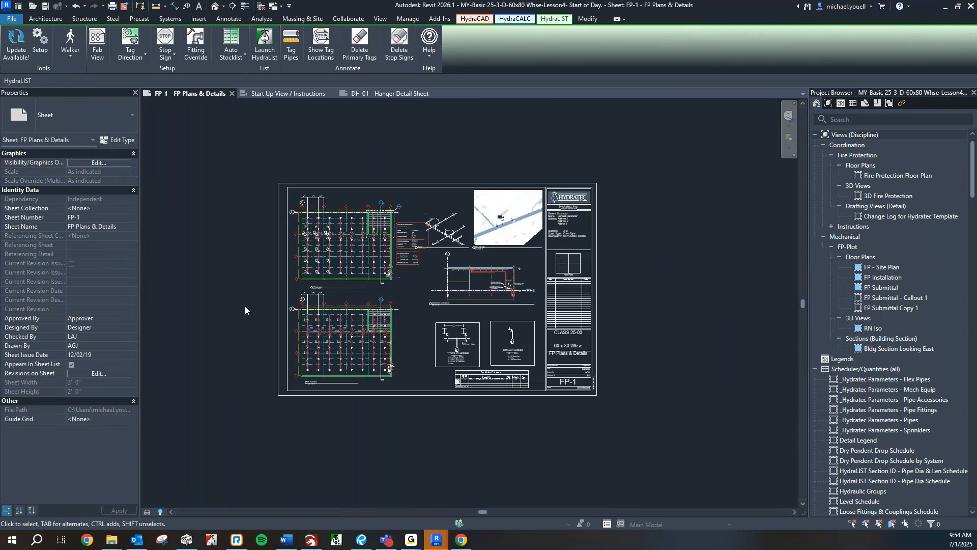
Extend the FP Submittal crop region past the water test notes and slightly below the plan, and hide its boundary.
left_click(319, 261)
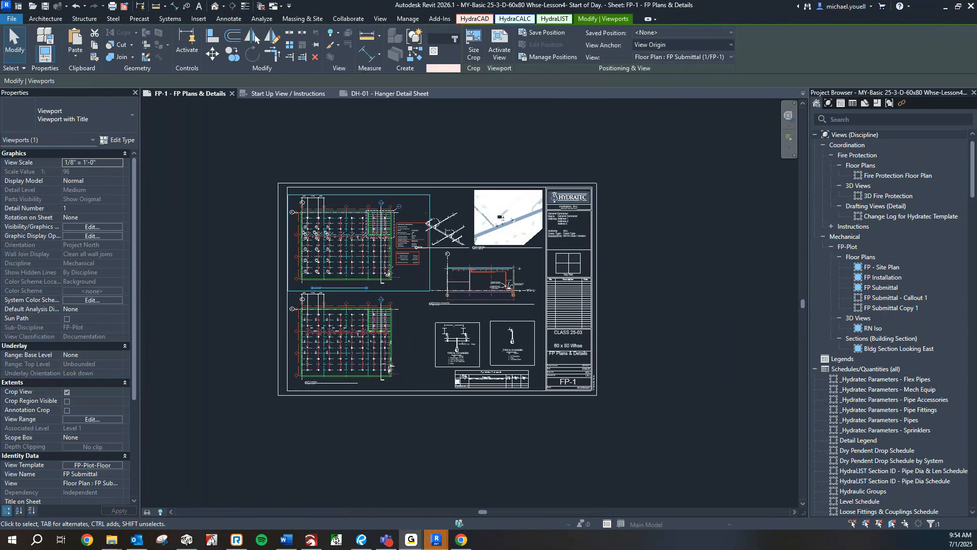
left_click(66, 402)
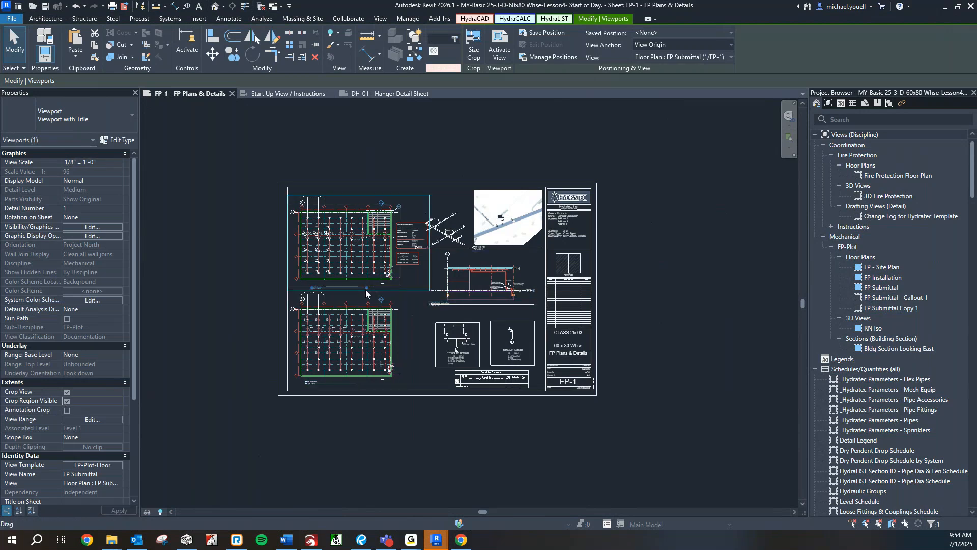
scroll(399, 286, "up", 3)
scroll(384, 287, "up", 1)
double_click(389, 284)
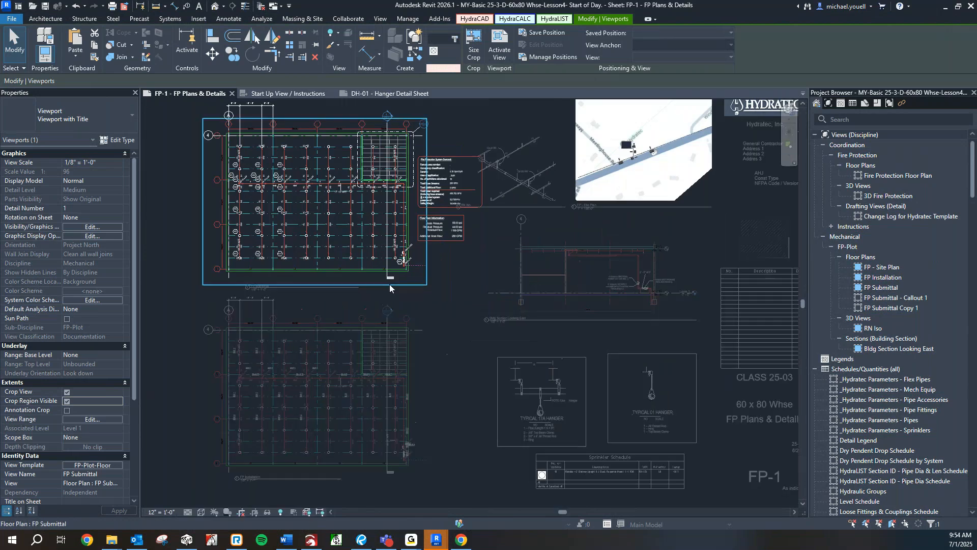
left_click_drag(399, 289, 399, 290)
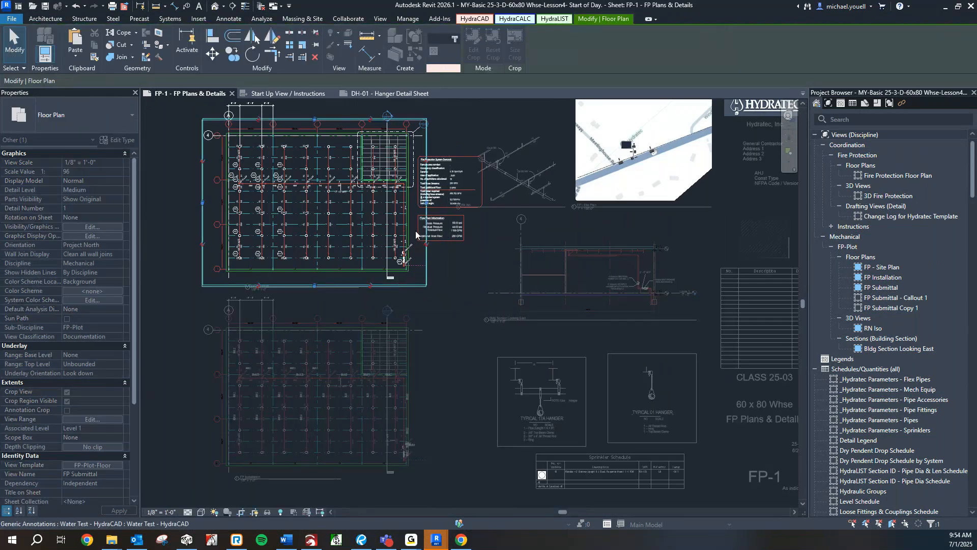
left_click_drag(426, 204, 490, 204)
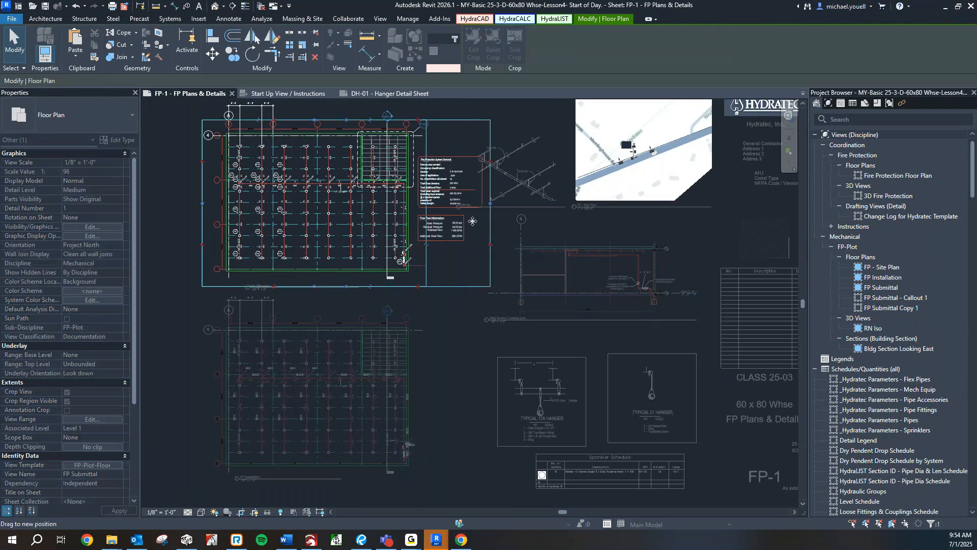
left_click_drag(346, 286, 345, 297)
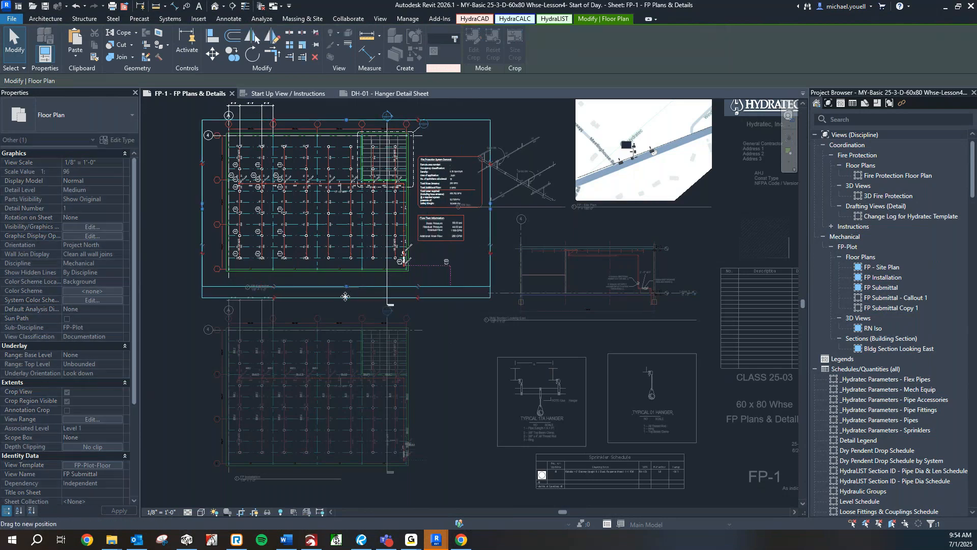
left_click(67, 401)
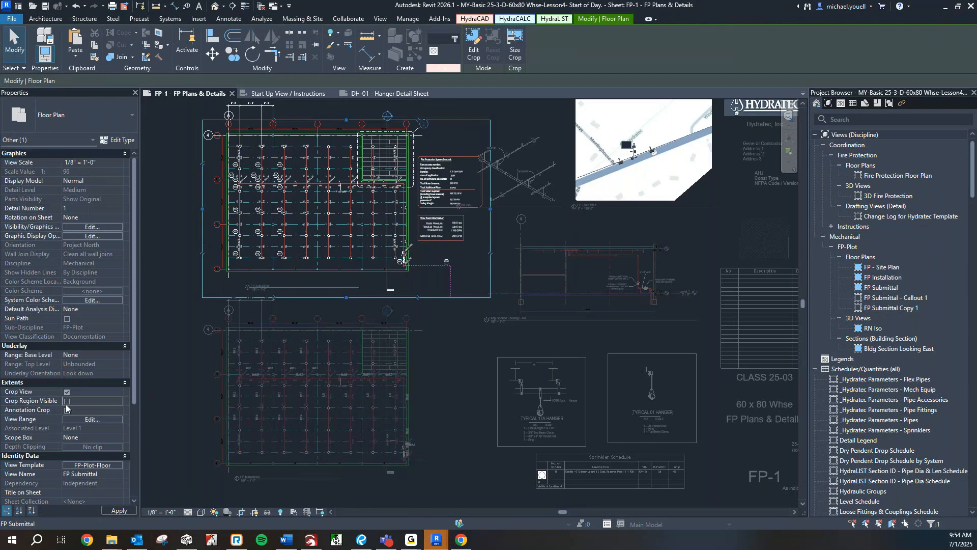
double_click(175, 350)
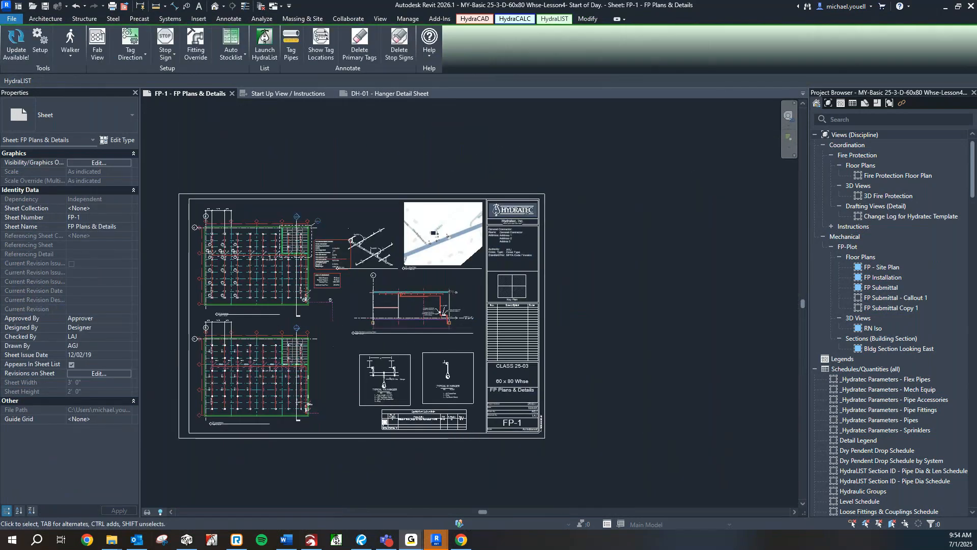
Close the Hanger Detail Sheet and Start Up View of the 2D details project, leaving only sheet FP-1 open.
left_click(305, 95)
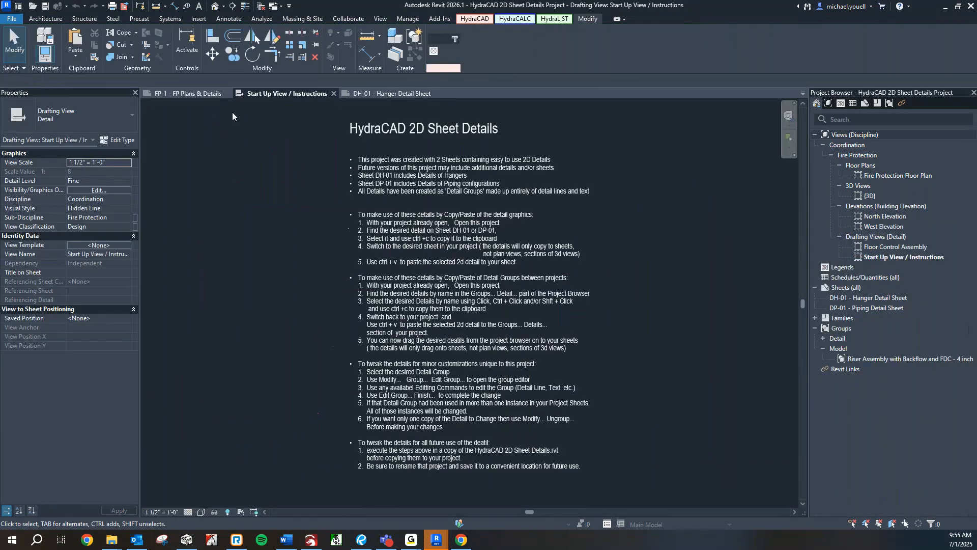
left_click(203, 92)
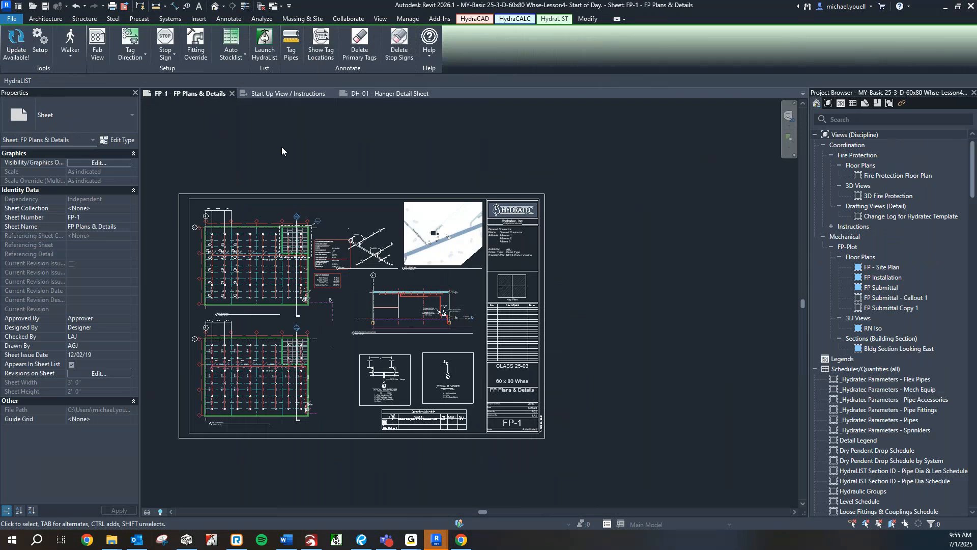
left_click(351, 304)
left_click(324, 221)
left_click(238, 126)
left_click(310, 95)
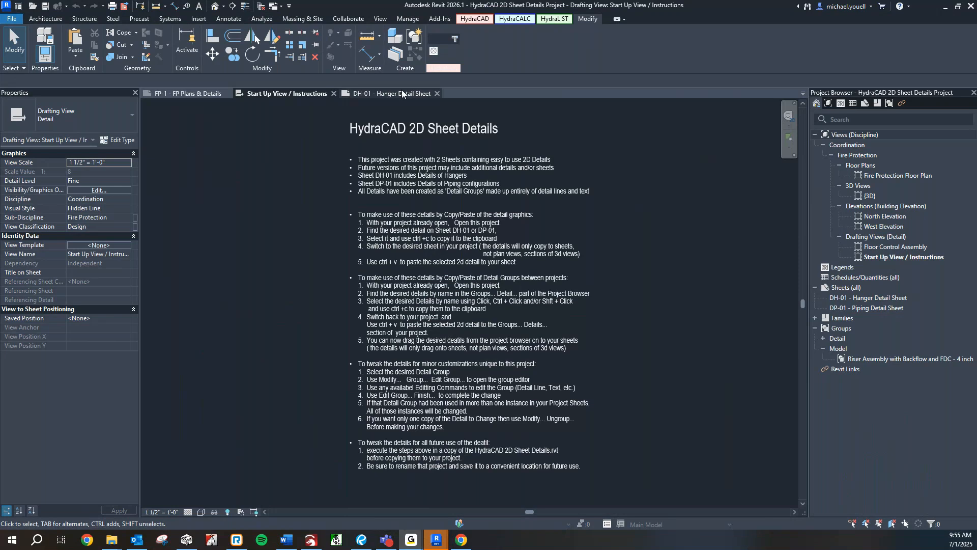
left_click(437, 94)
left_click(334, 93)
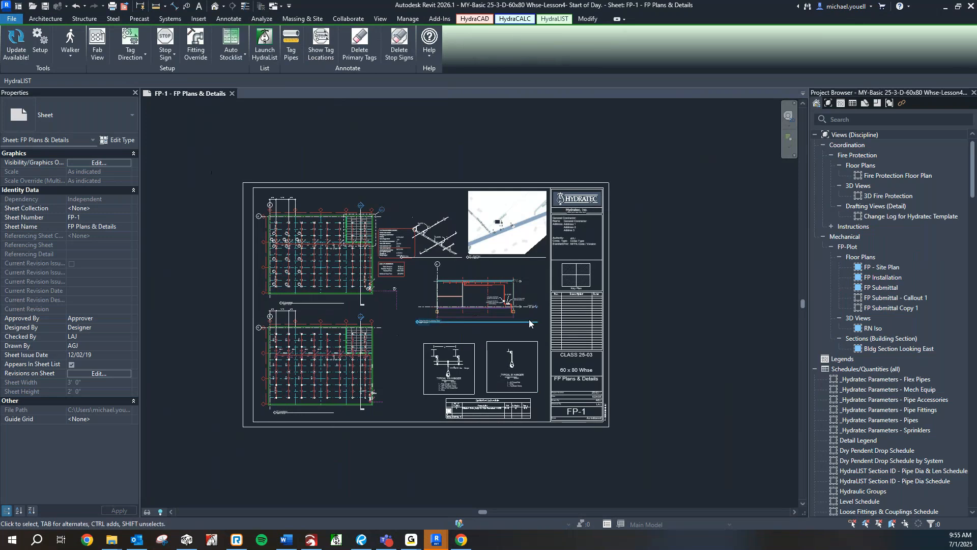
Shift both hanger details on sheet FP-1 and move the Typical 17A Hanger up against the Typical 01 Hanger's border.
left_click_drag(529, 328, 480, 339)
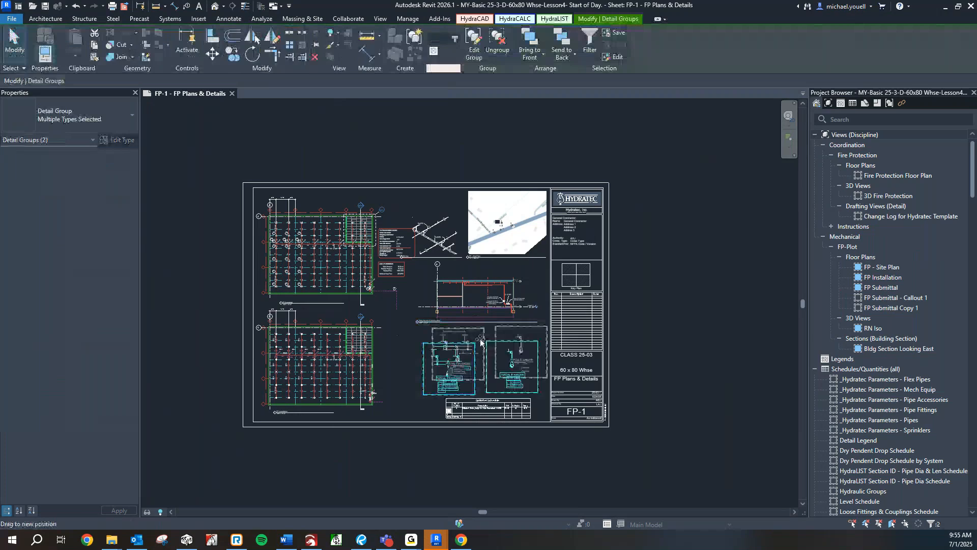
scroll(481, 340, "up", 4)
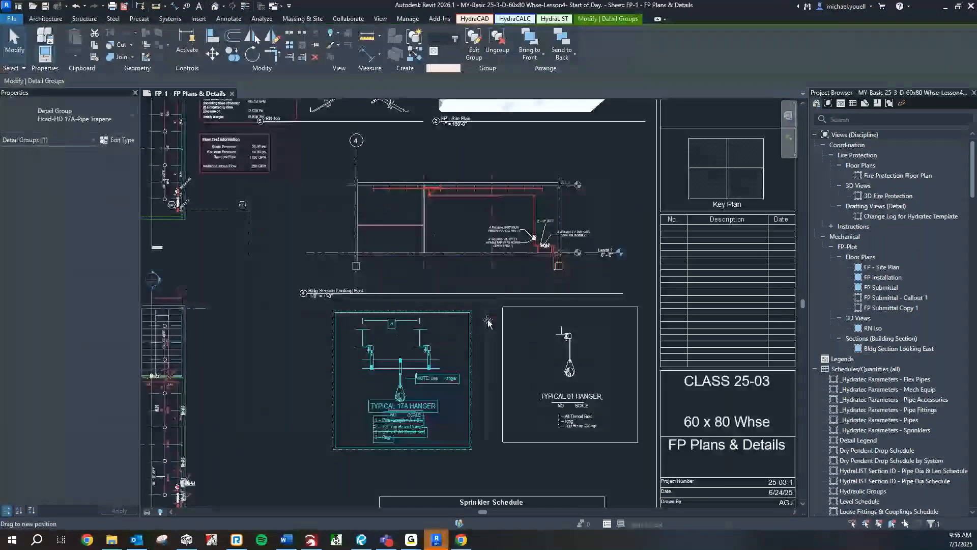
left_click_drag(487, 322, 520, 313)
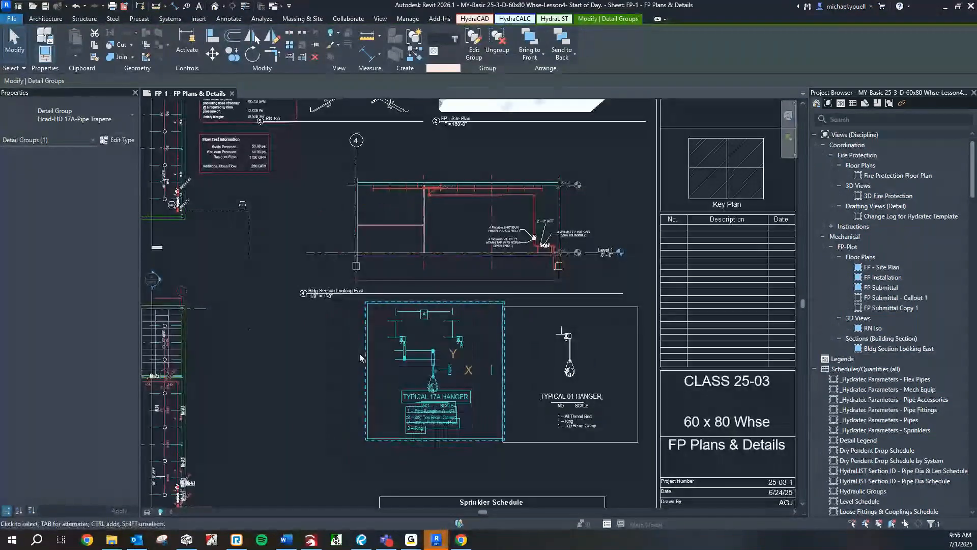
left_click(359, 353)
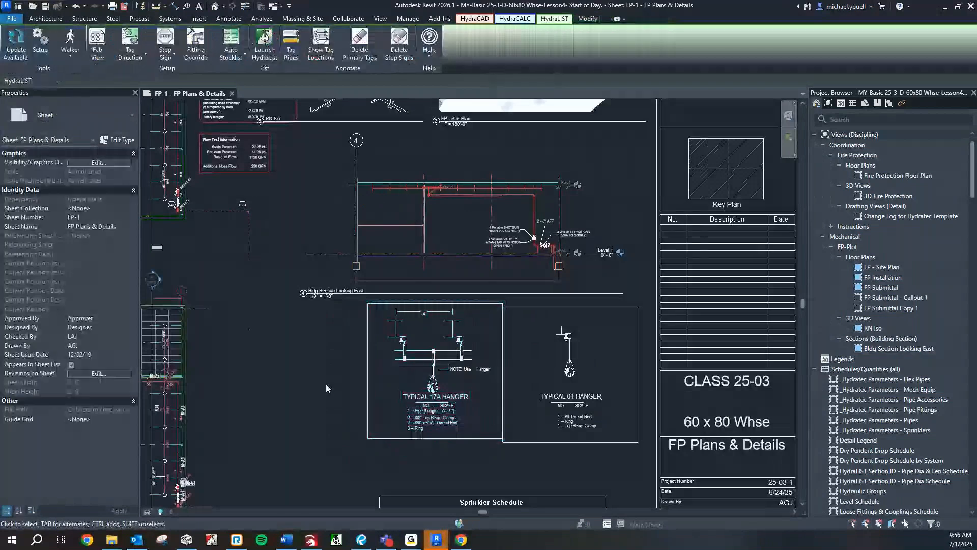
Align the lower border of the Typical 01 Hanger detail with the lower border of the Typical 17A Hanger.
middle_click_drag(326, 389, 379, 362)
left_click(526, 406)
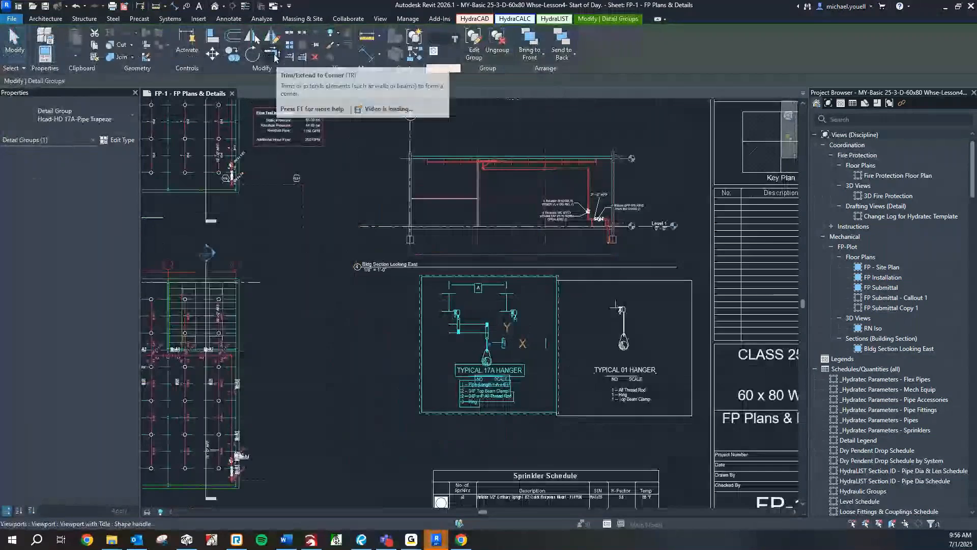
key("a")
key("l")
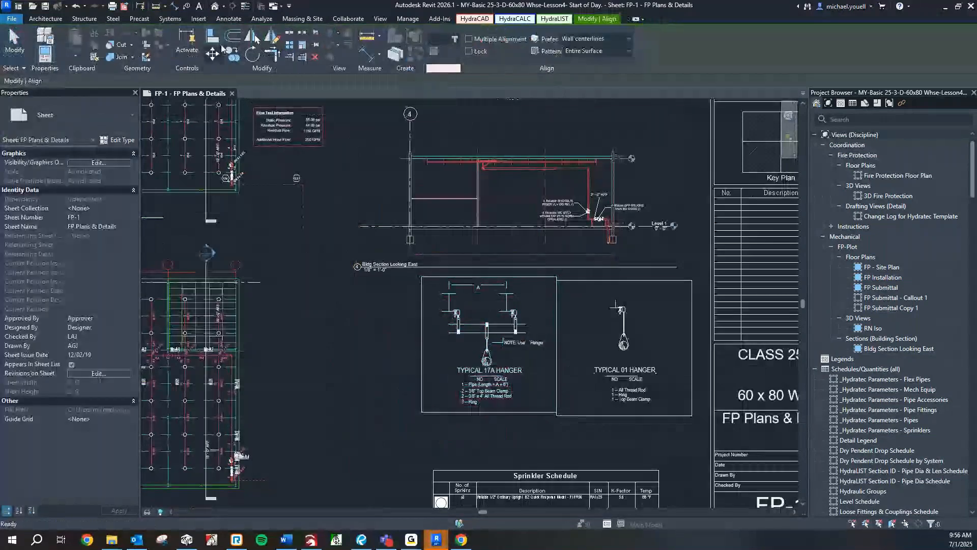
left_click(540, 412)
left_click(571, 416)
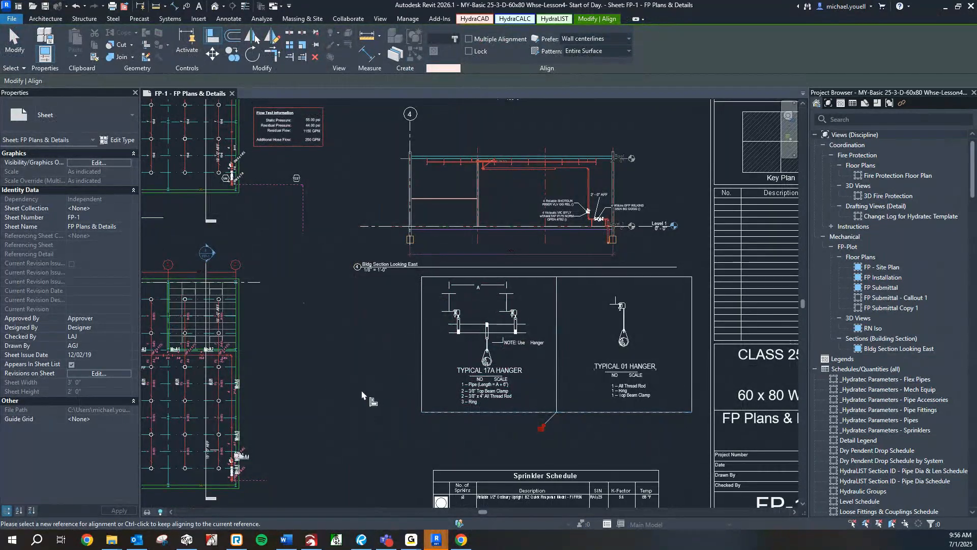
scroll(598, 377, "up", 3)
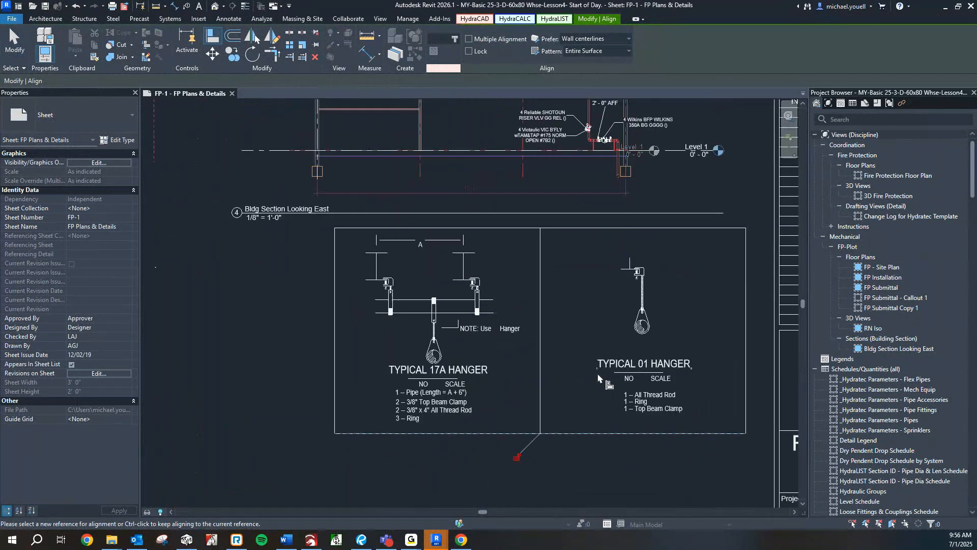
scroll(598, 377, "down", 1)
key("Escape")
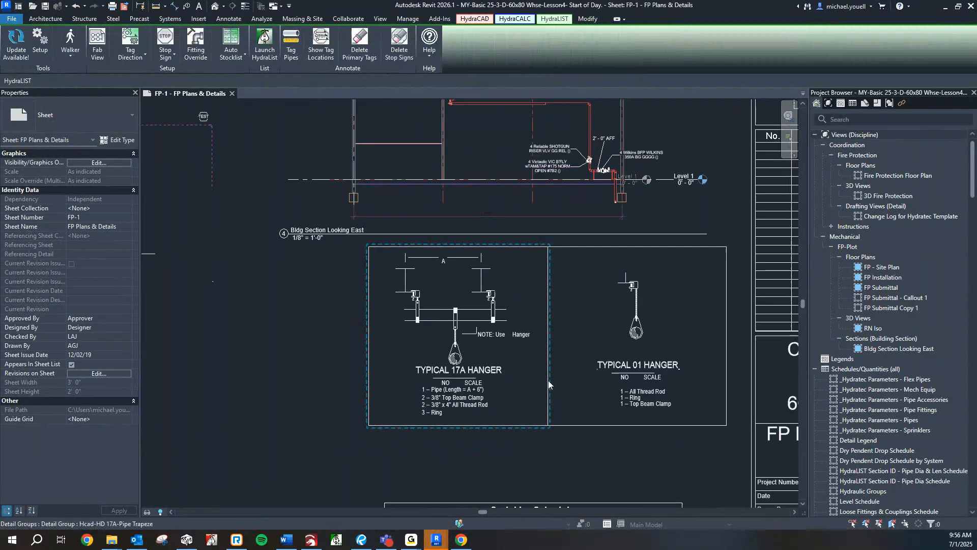
scroll(549, 385, "down", 3)
left_click(554, 388)
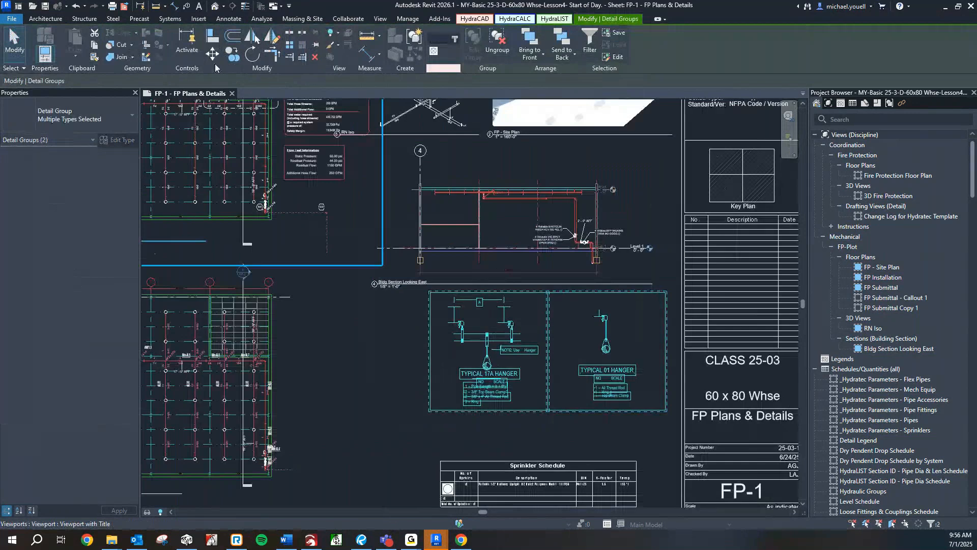
left_click(217, 44)
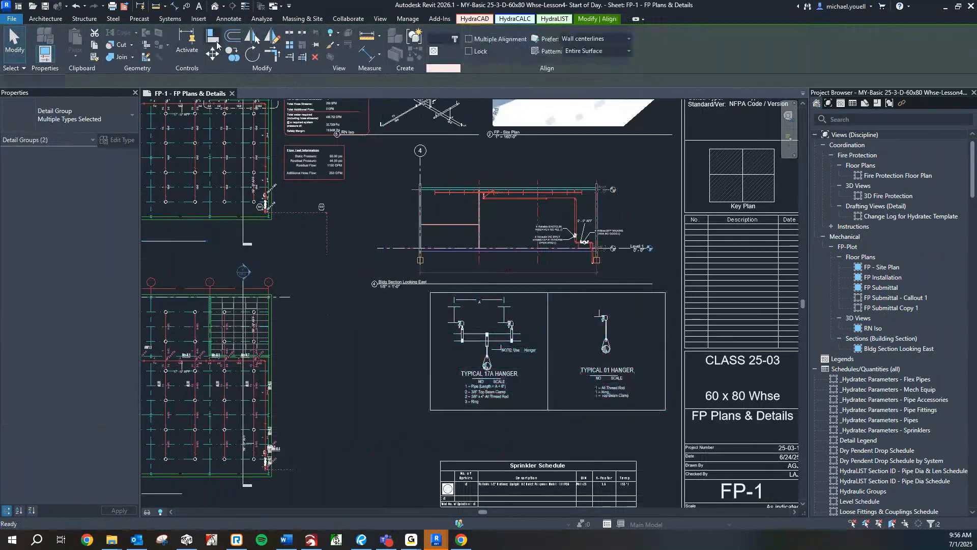
left_click(682, 348)
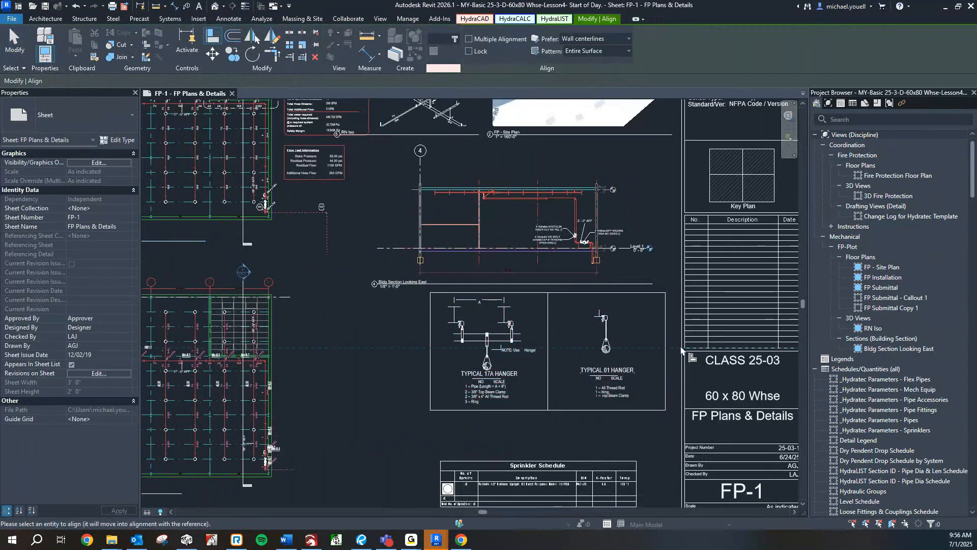
scroll(681, 348, "up", 2)
key("Escape")
key("Escape")
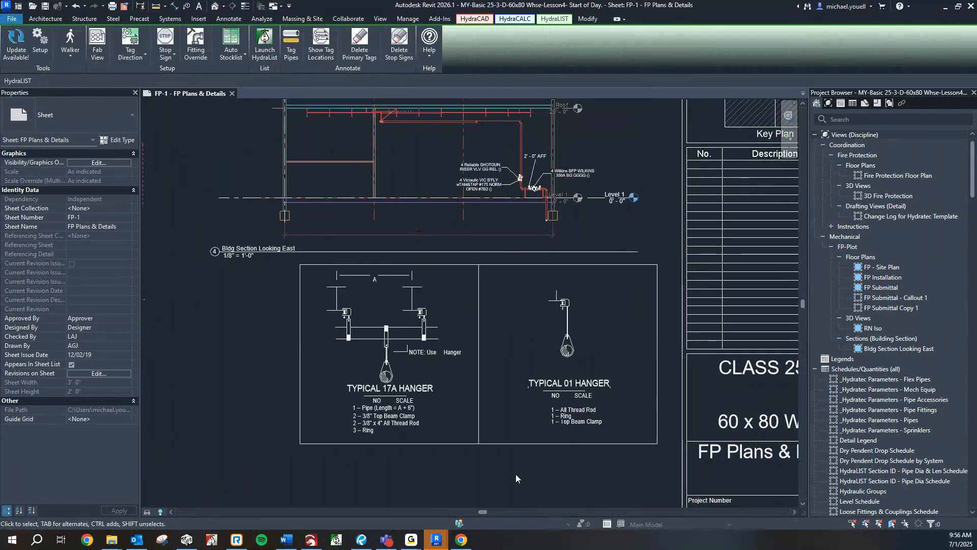
Align the Typical 01 Hanger's right border to the title block edge and the Typical 17A Hanger's right border to the 01 detail.
left_click(229, 21)
left_click_drag(536, 471, 415, 386)
key("a")
key("l")
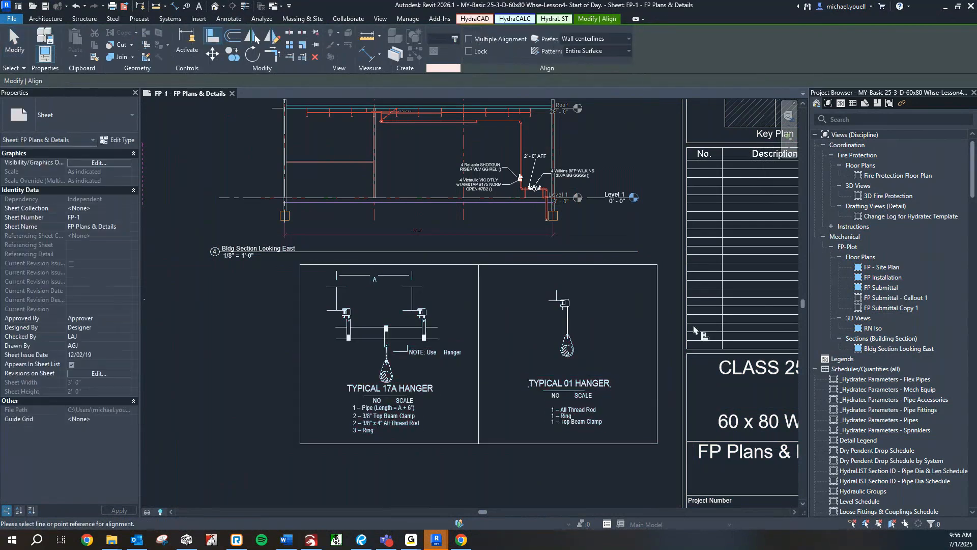
left_click(683, 338)
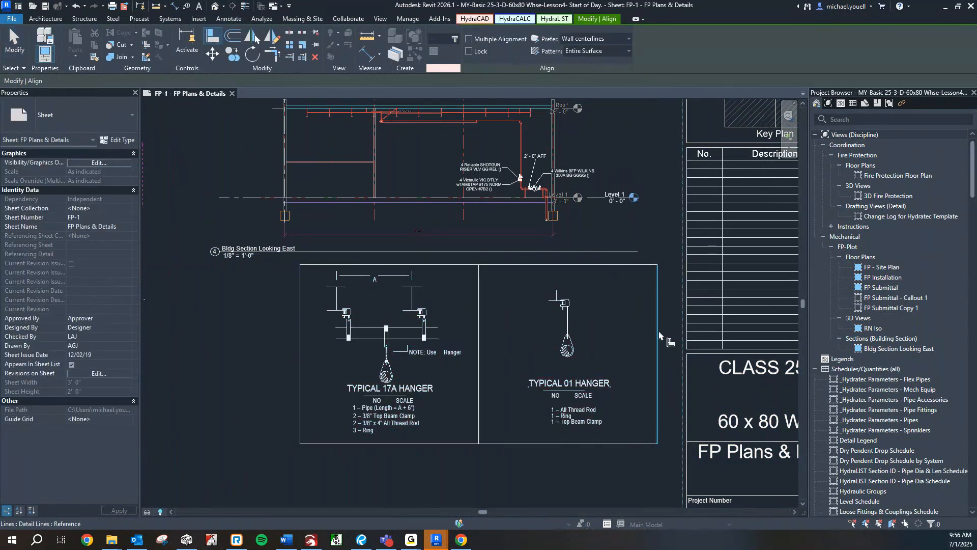
left_click(658, 336)
left_click(503, 336)
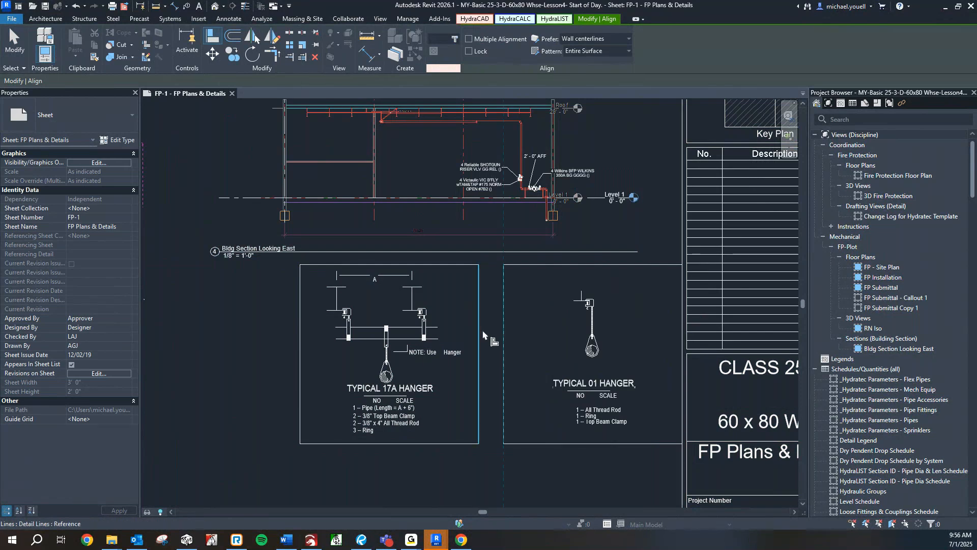
left_click(478, 336)
scroll(481, 381, "down", 3)
key("Escape")
key("Escape")
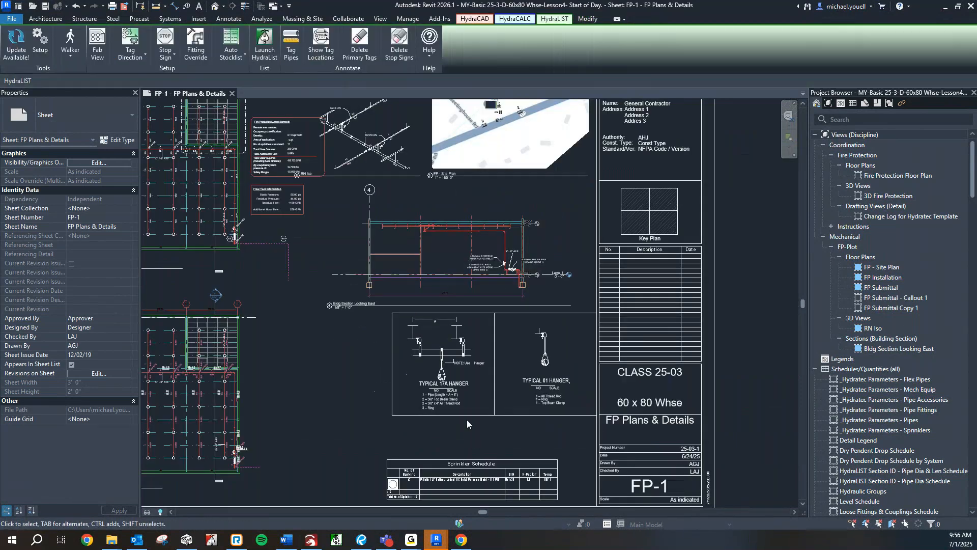
Inspect the tiny text note lying between the lower floor plan and the hanger details.
scroll(396, 374, "down", 2)
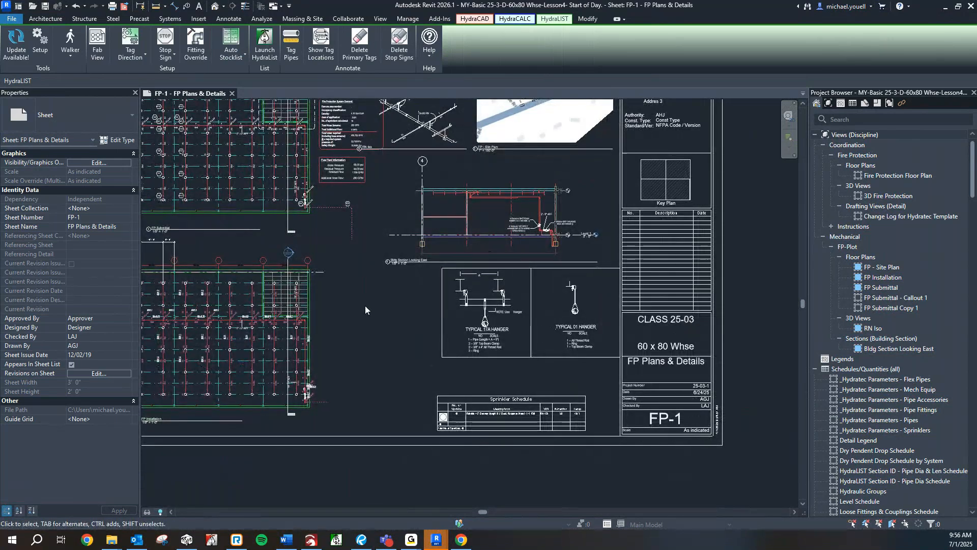
scroll(368, 305, "up", 8)
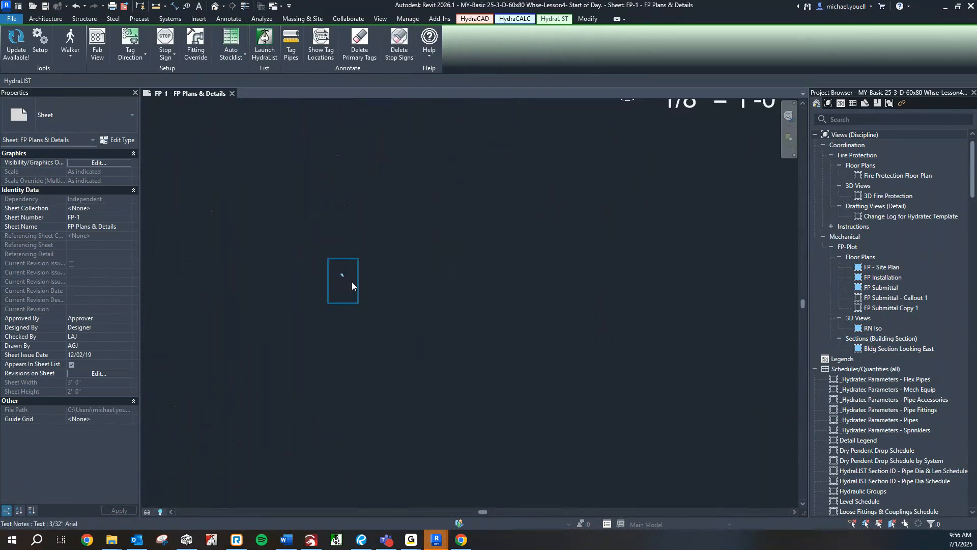
left_click(353, 282)
scroll(352, 282, "down", 8)
scroll(369, 291, "down", 3)
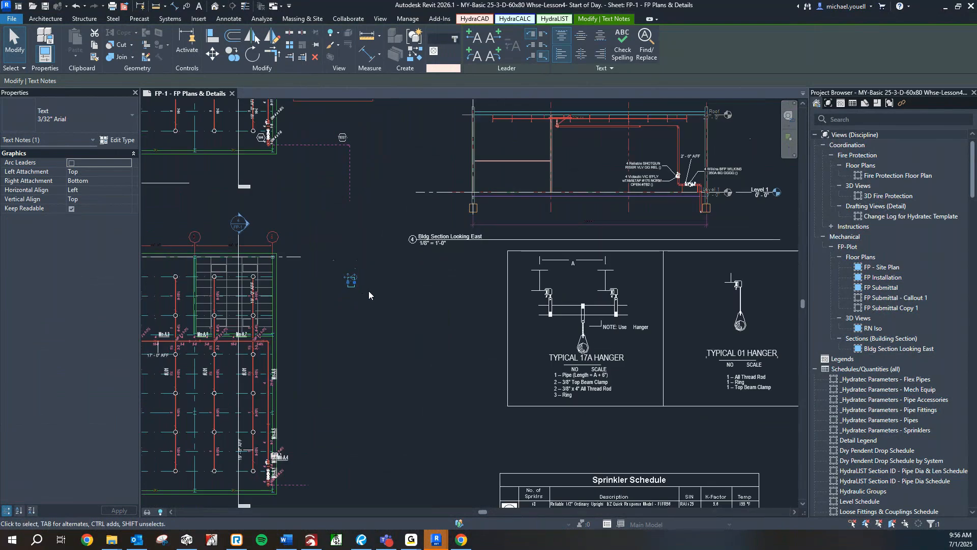
key("Escape")
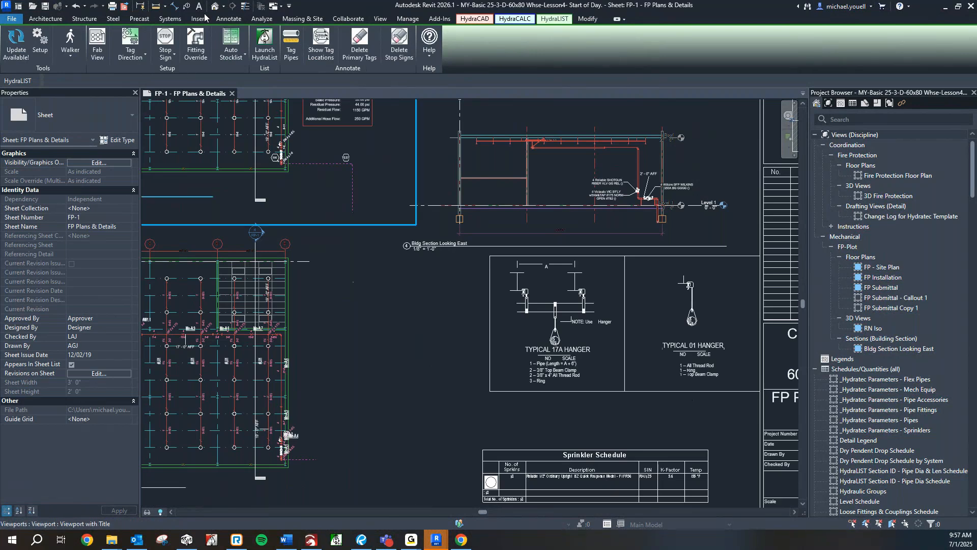
Place a text note between the lower floor plan and the hanger details, headed "GENERAL NOTES:", and start a new line.
left_click(223, 19)
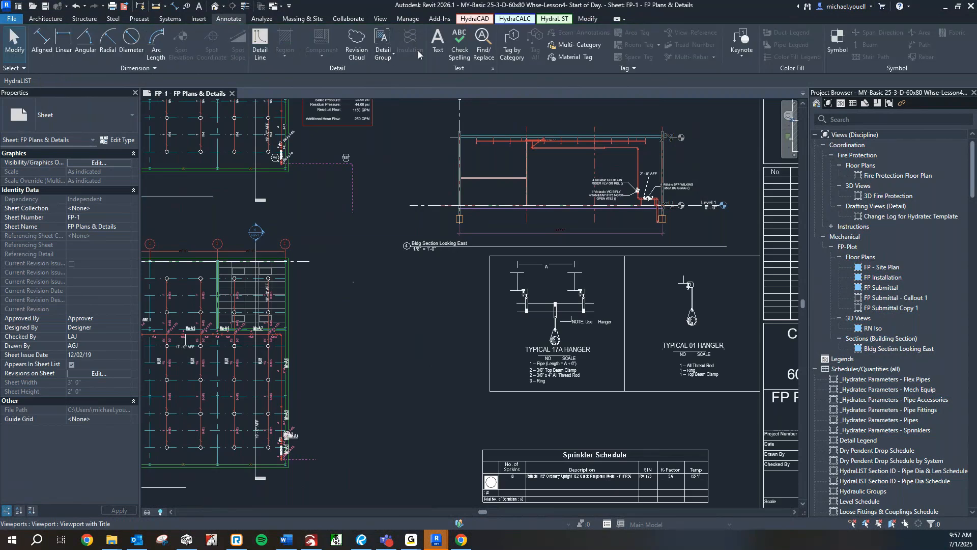
left_click(437, 42)
left_click_drag(345, 290, 450, 388)
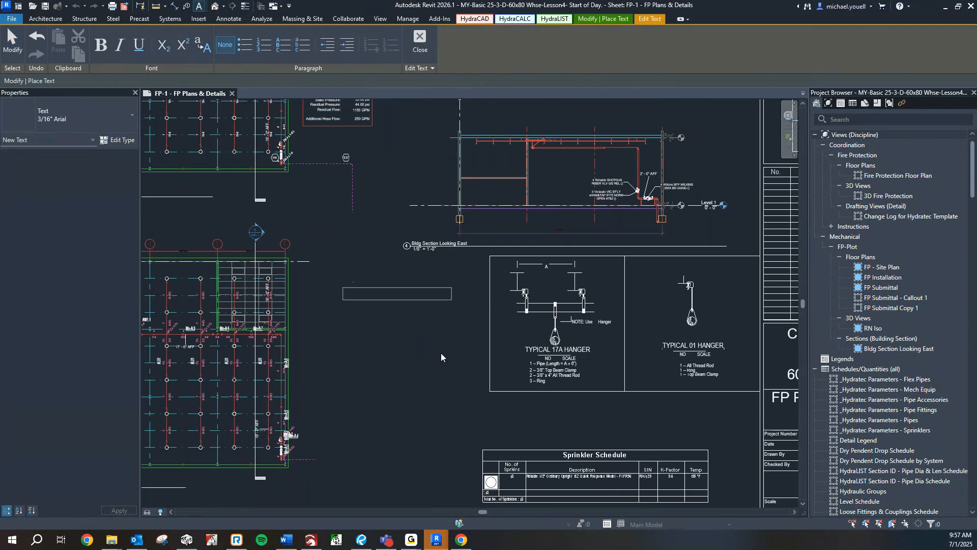
type("GENERAL NOTES:")
key("Return")
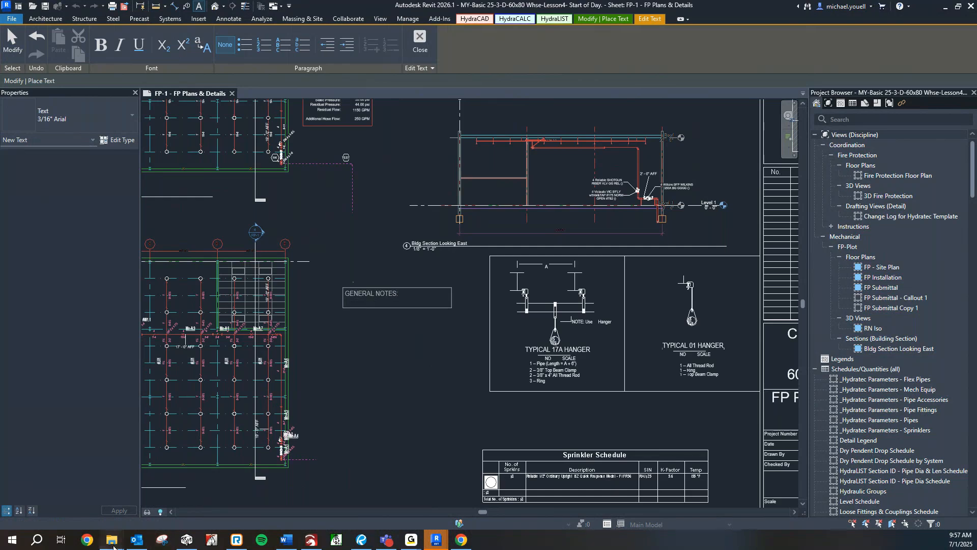
Switch to File Explorer and open the Acad Backgrounds folder under C:\HES\Revit On-Line BASIC Training.
mouse_move(111, 540)
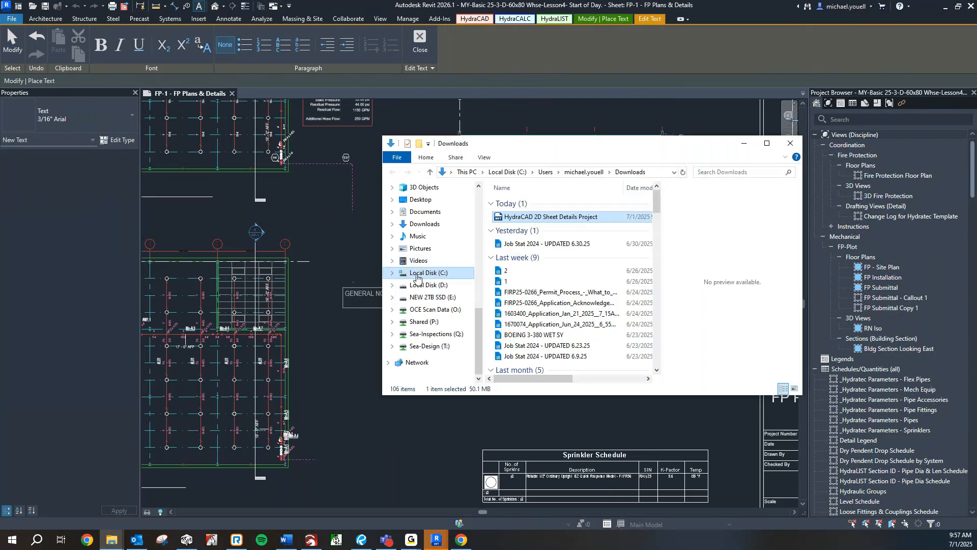
left_click(430, 275)
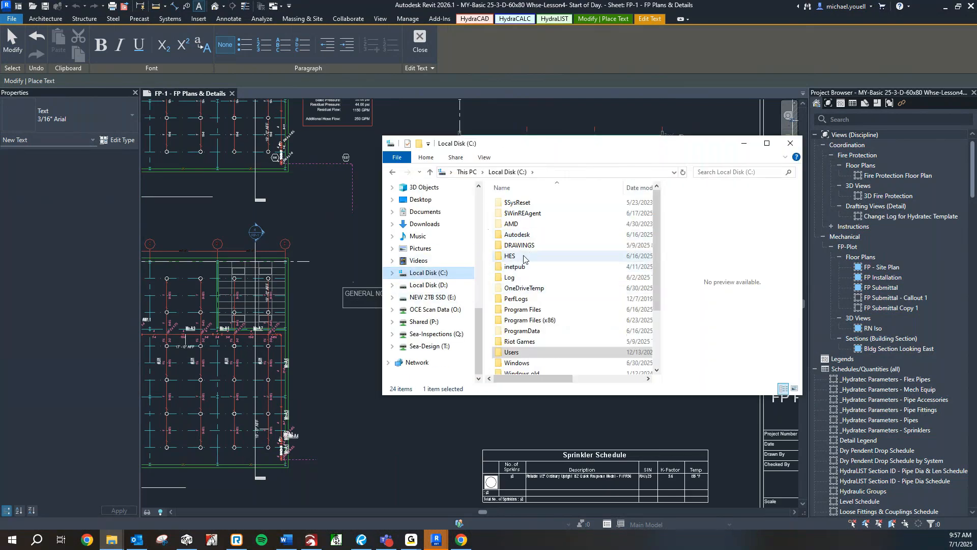
double_click(510, 256)
double_click(530, 288)
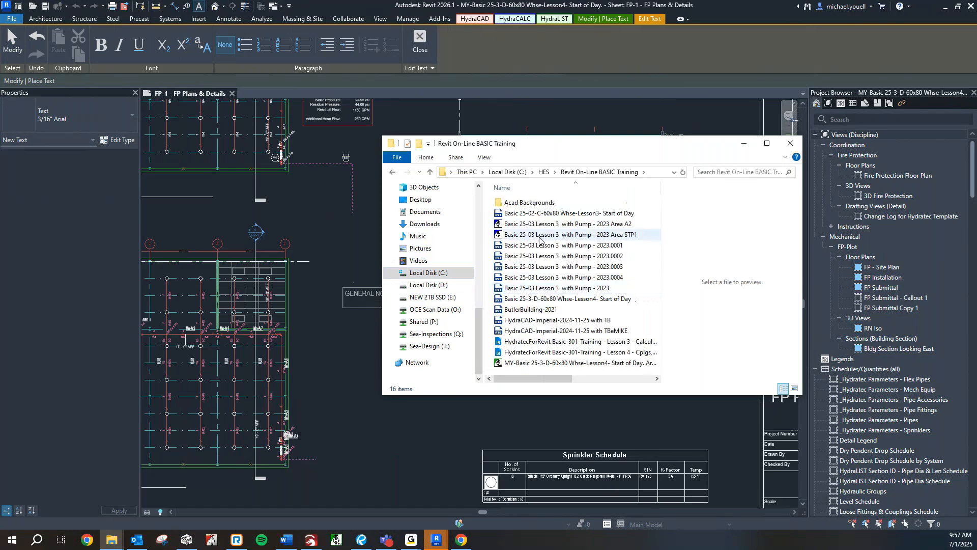
double_click(541, 203)
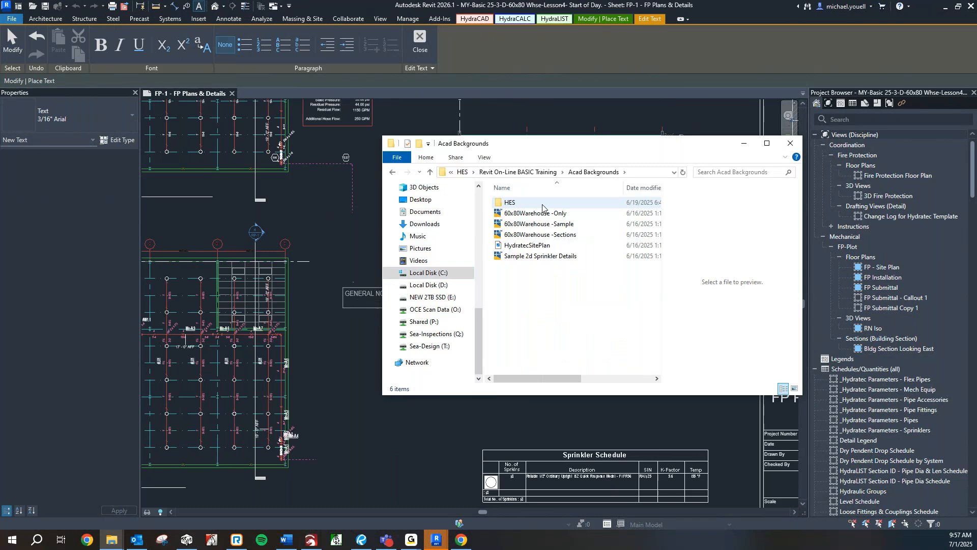
Browse the nested HES folder's subfolders and open the Acad Backgrounds folder inside its Revit On-Line BASIC Training folder.
double_click(545, 204)
left_click(539, 206)
double_click(539, 206)
double_click(539, 204)
key("alt+Up")
key("alt+Up")
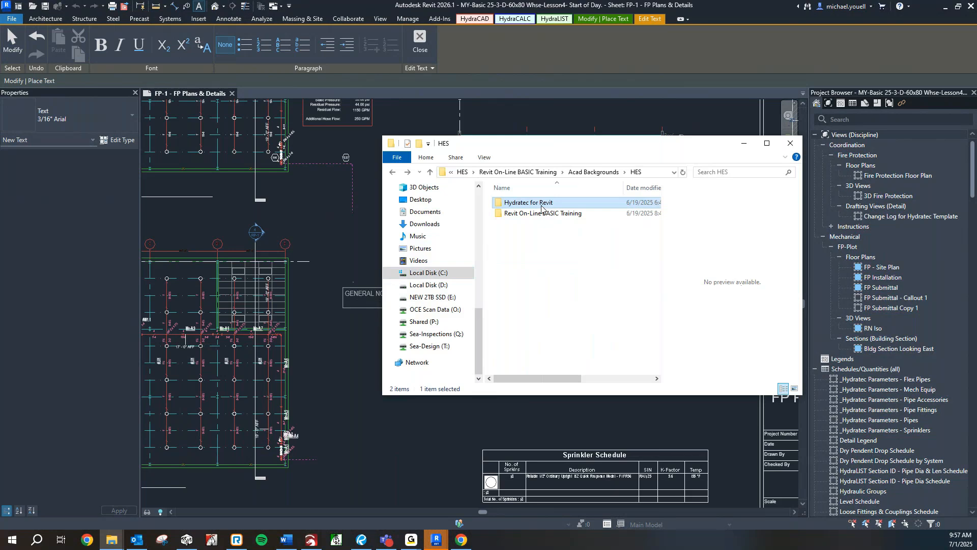
double_click(542, 213)
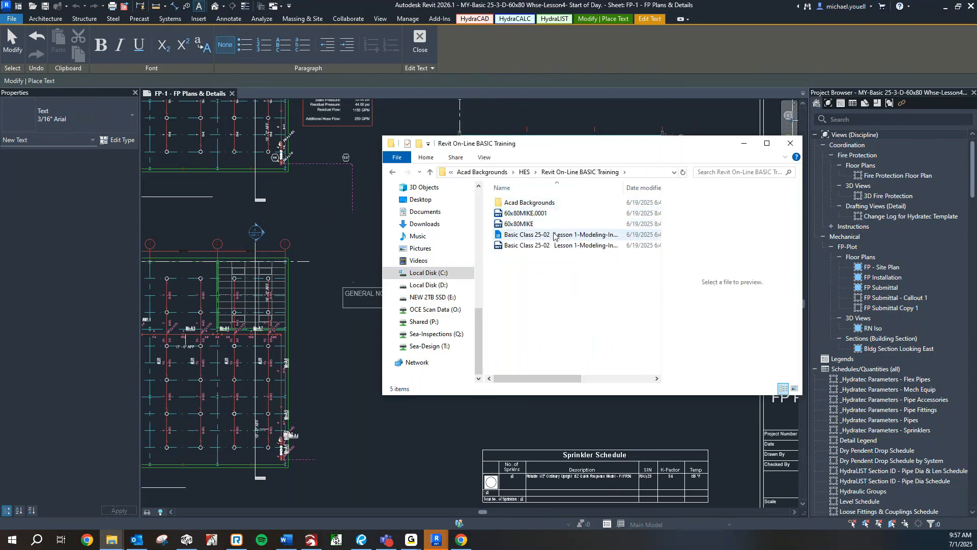
double_click(547, 203)
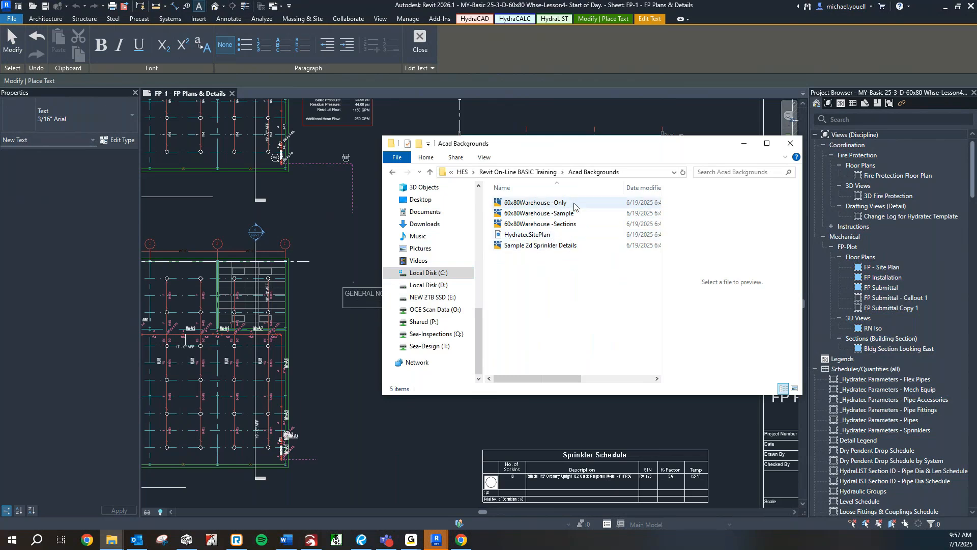
Go back up through the nested Acad Backgrounds folders to the HES folder on drive C.
left_click(509, 176)
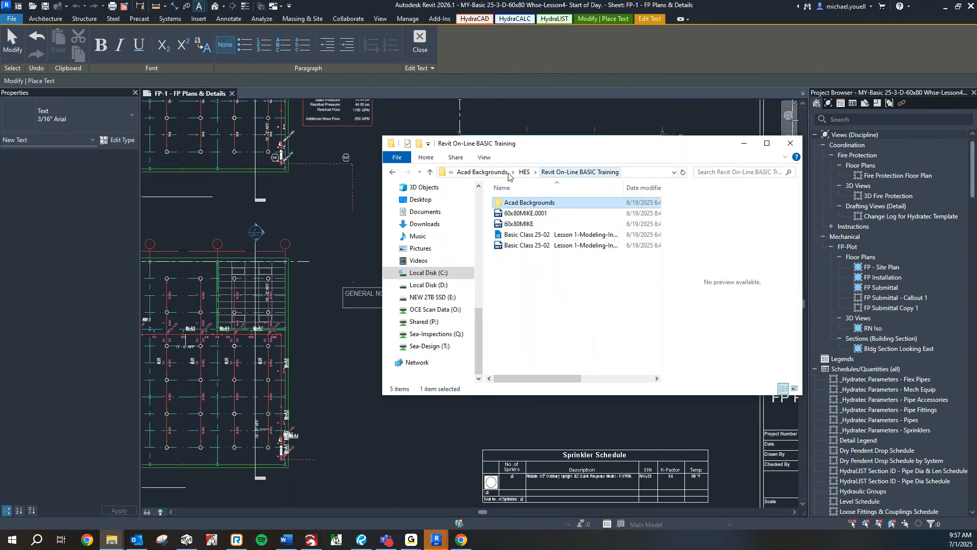
left_click(501, 174)
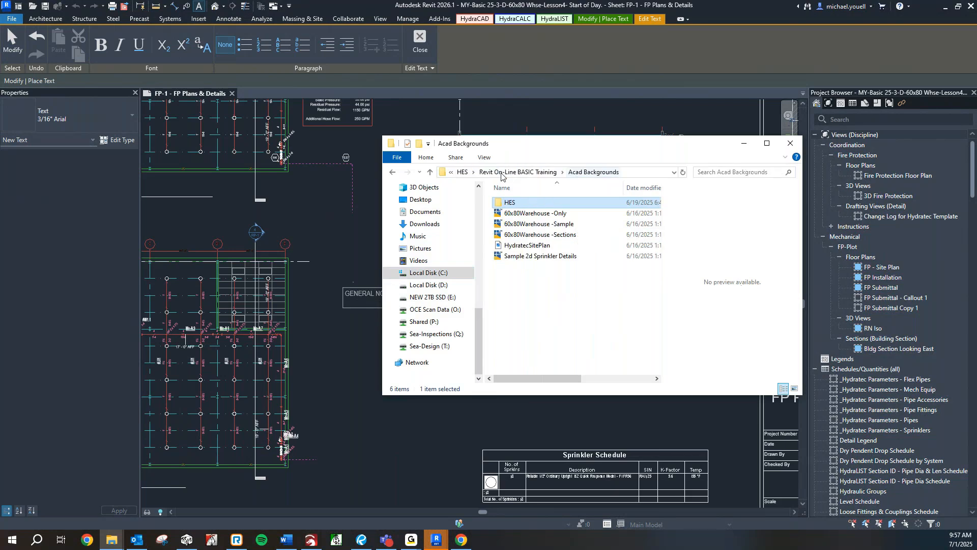
left_click(462, 172)
scroll(429, 305, "up", 10)
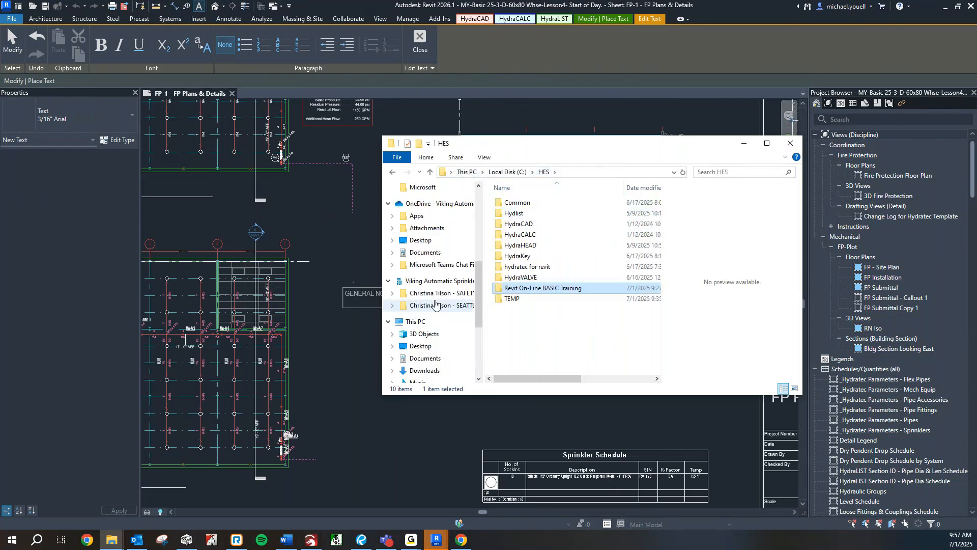
scroll(432, 256, "up", 1)
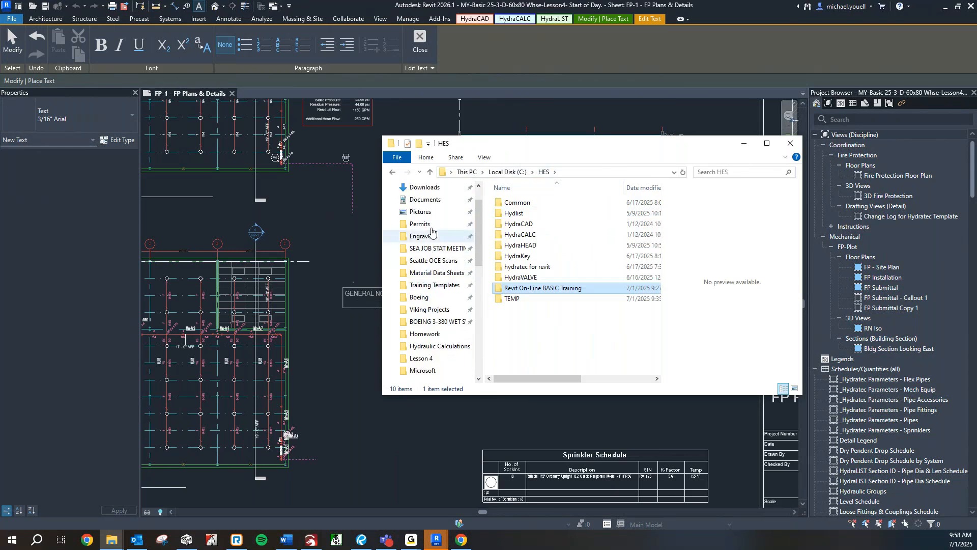
Check the Homework folder and the Revit On-Line BASIC Training folder inside Lesson 4 of Revit Class NEW, and close File Explorer.
left_click(438, 334)
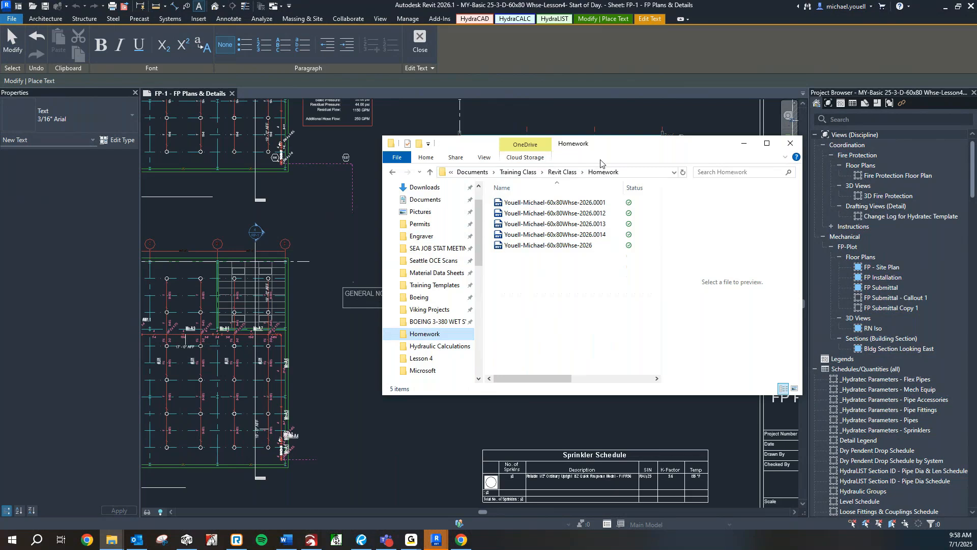
left_click(565, 172)
double_click(528, 226)
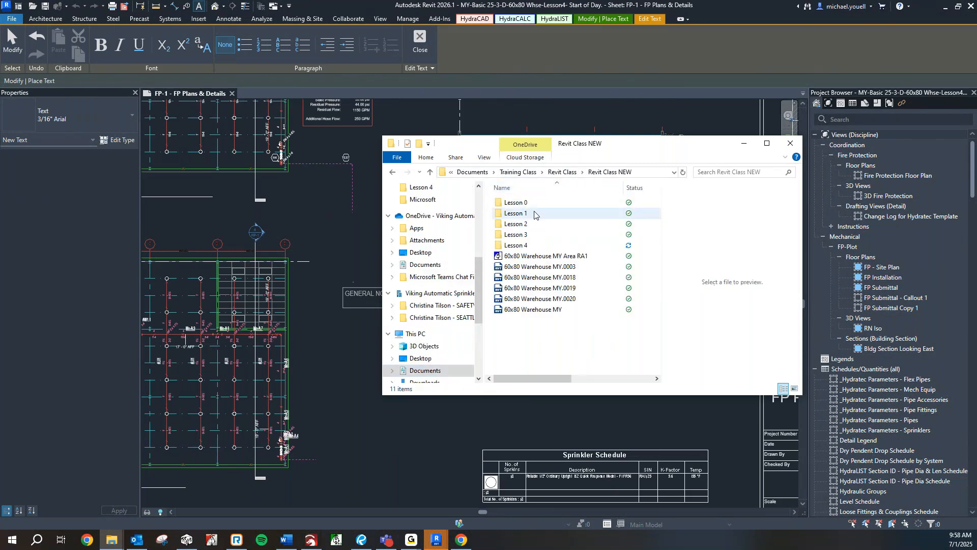
double_click(530, 246)
left_click(532, 204)
double_click(532, 202)
double_click(531, 203)
double_click(532, 203)
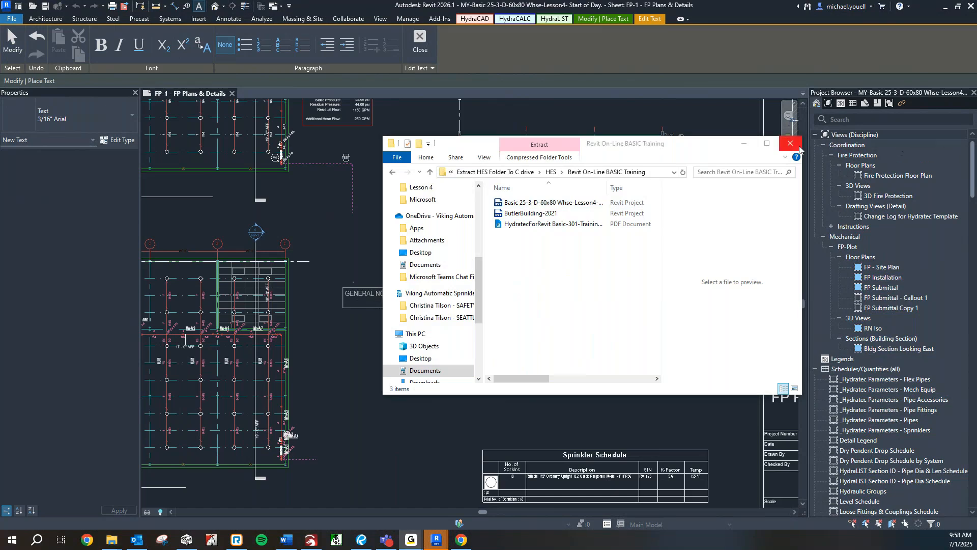
left_click(527, 282)
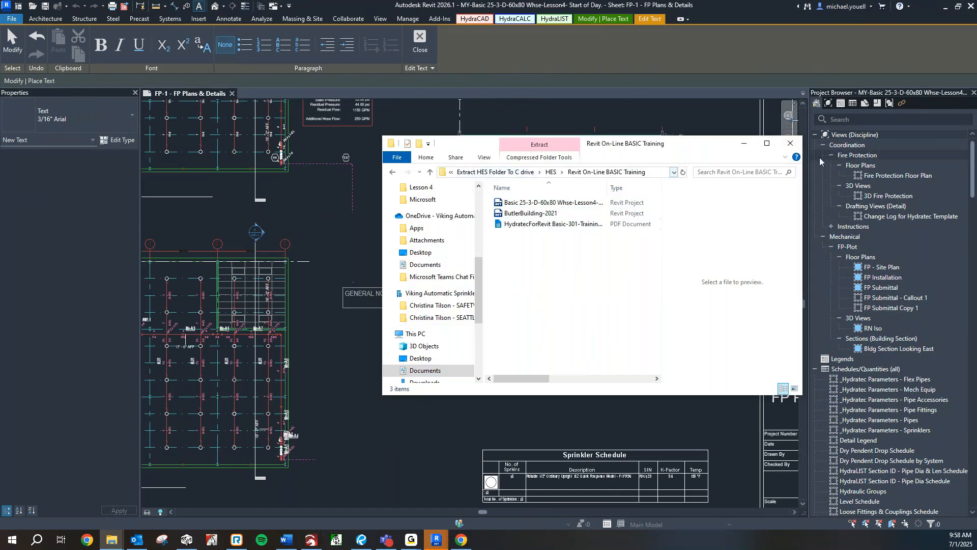
left_click(789, 144)
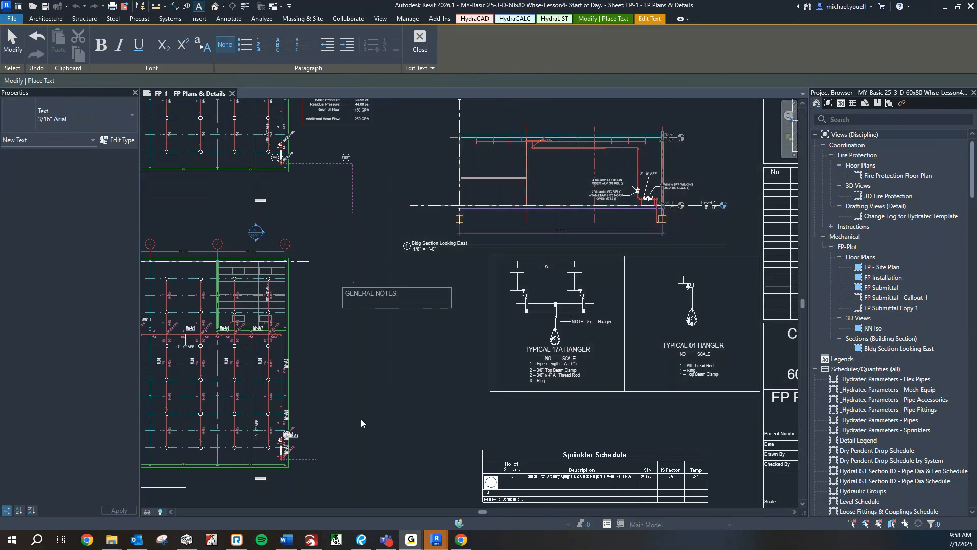
Add the lines "NOTE 1", "NOTE 2" and "NOTE 3" below the GENERAL NOTES: heading.
type("NOTE 1")
key("Return")
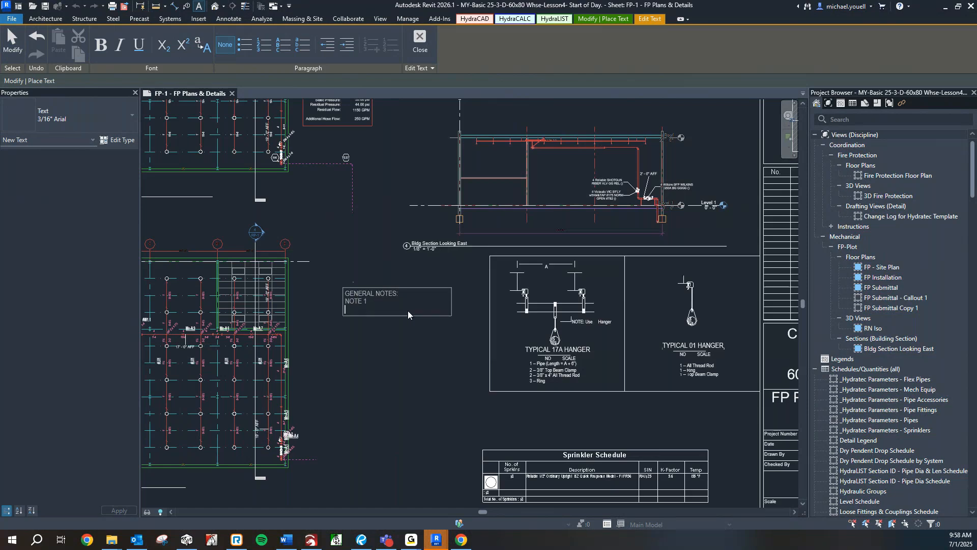
type("NOTE 2")
key("Return")
type("NOTE 2")
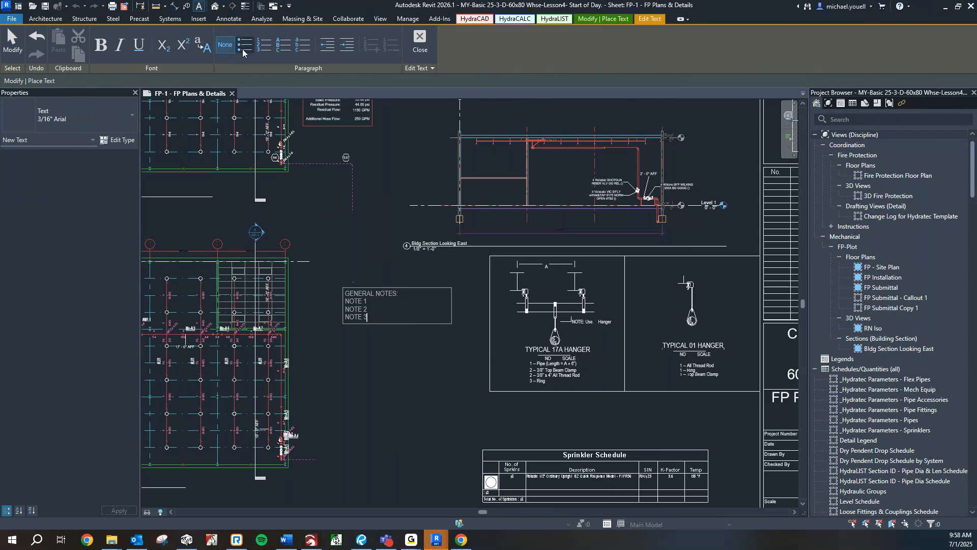
Format the three note lines below the heading as a bulleted list.
double_click(365, 317)
left_click_drag(365, 317, 346, 300)
left_click(245, 45)
left_click(406, 312)
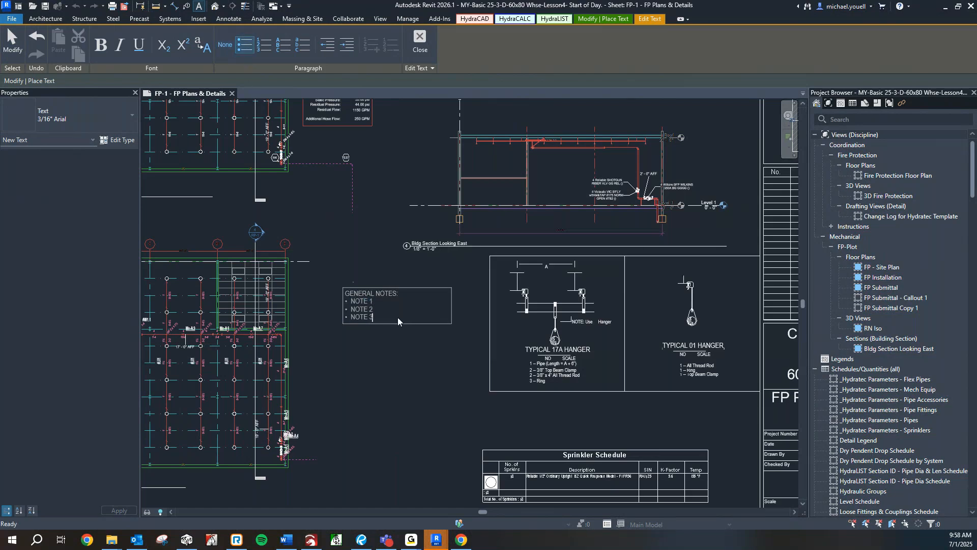
Underline the GENERAL NOTES: heading and finish editing the text note.
left_click_drag(400, 294, 342, 294)
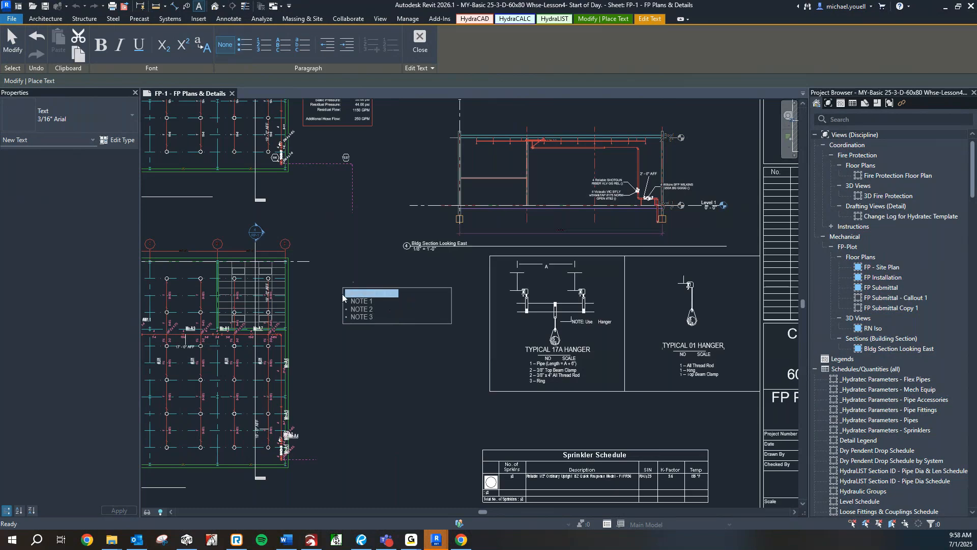
left_click(137, 45)
left_click(368, 302)
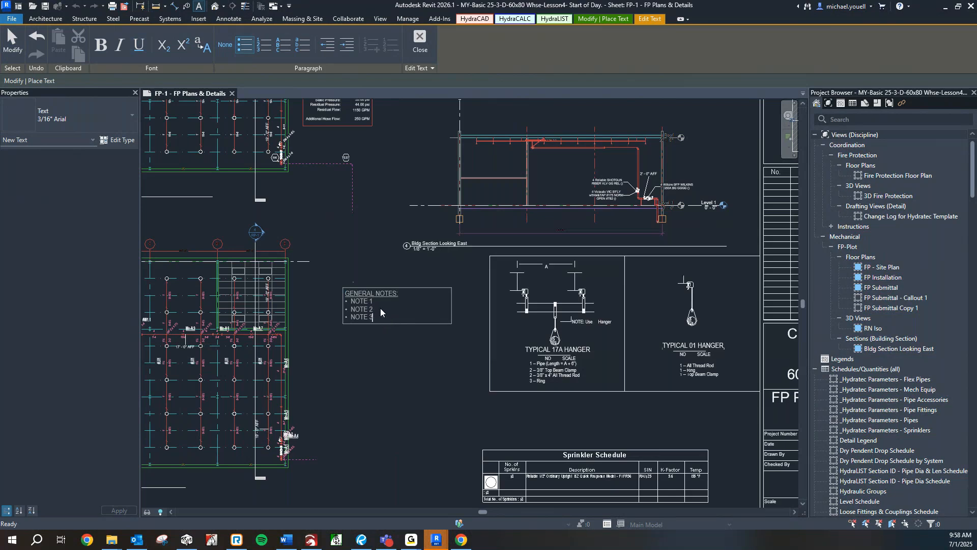
left_click(371, 269)
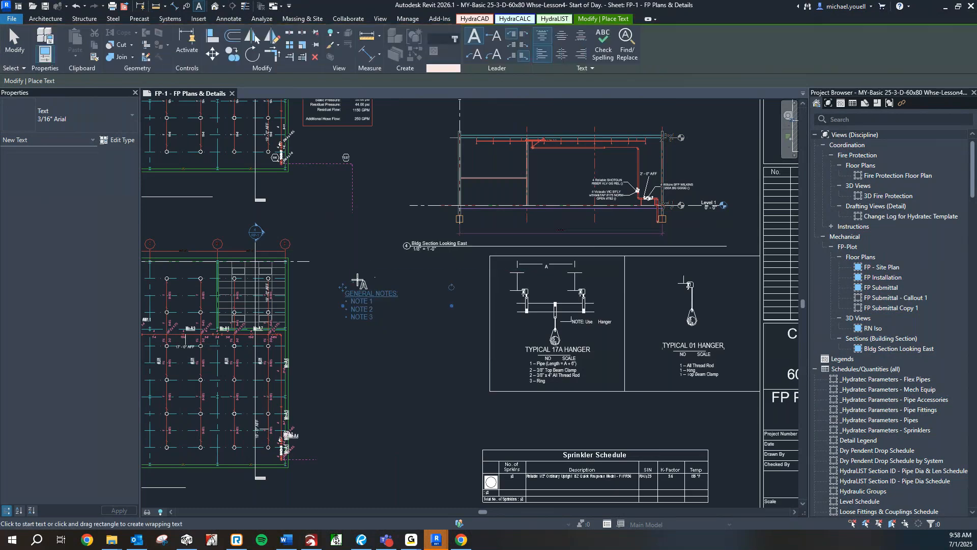
Leave text placement and delete the tiny stray text note just above the general notes.
scroll(352, 279, "up", 4)
key("Escape")
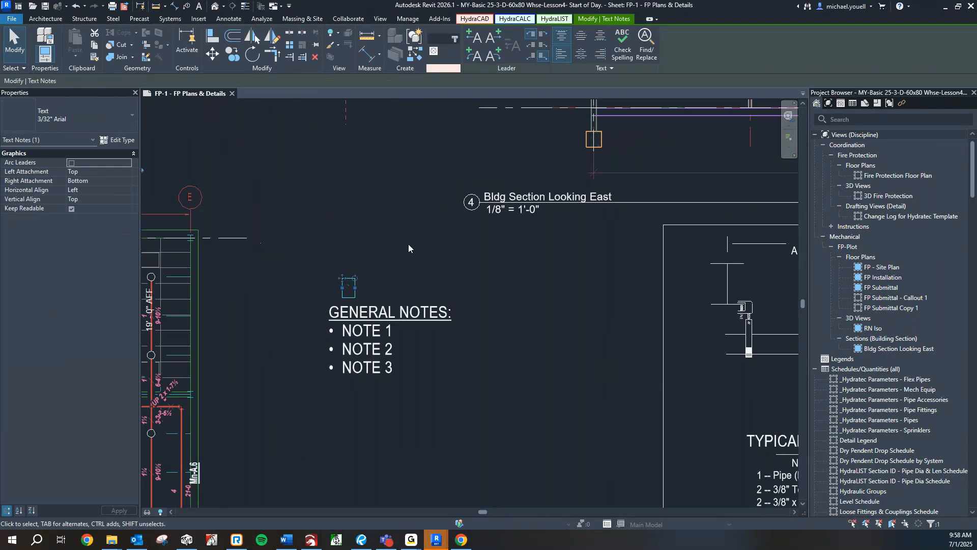
key("Escape")
Move the general notes block lower between the lower floor plan and the hanger details, and save the project.
scroll(407, 249, "down", 2)
scroll(407, 249, "down", 2)
left_click_drag(402, 273, 416, 320)
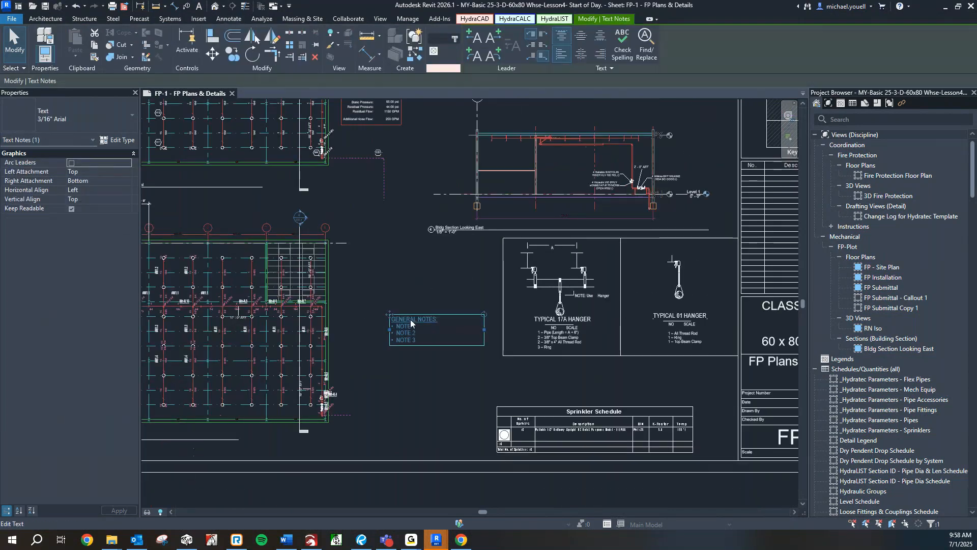
left_click(44, 7)
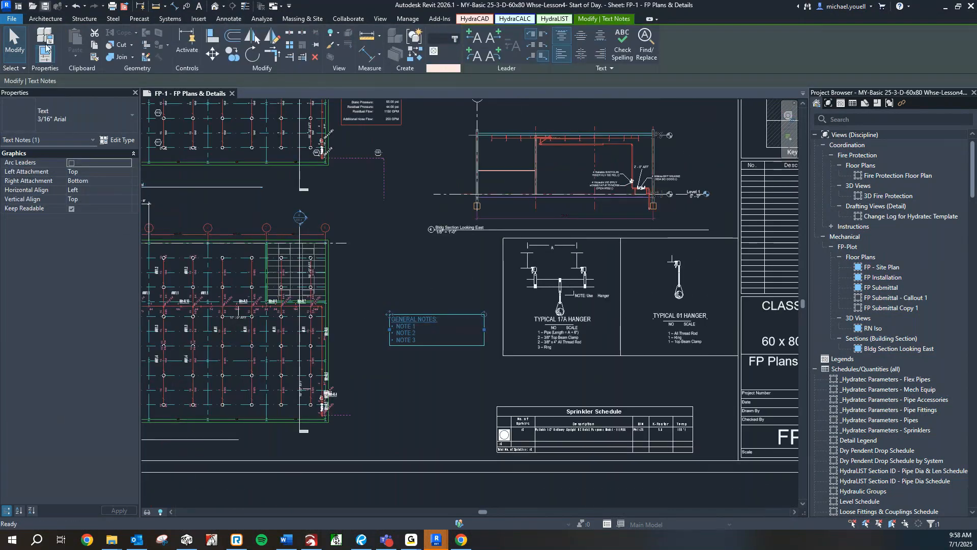
Switch to the training PDF in Bluebeam Revu and view page 43 on printer and paper size selection for plotting.
left_click(359, 543)
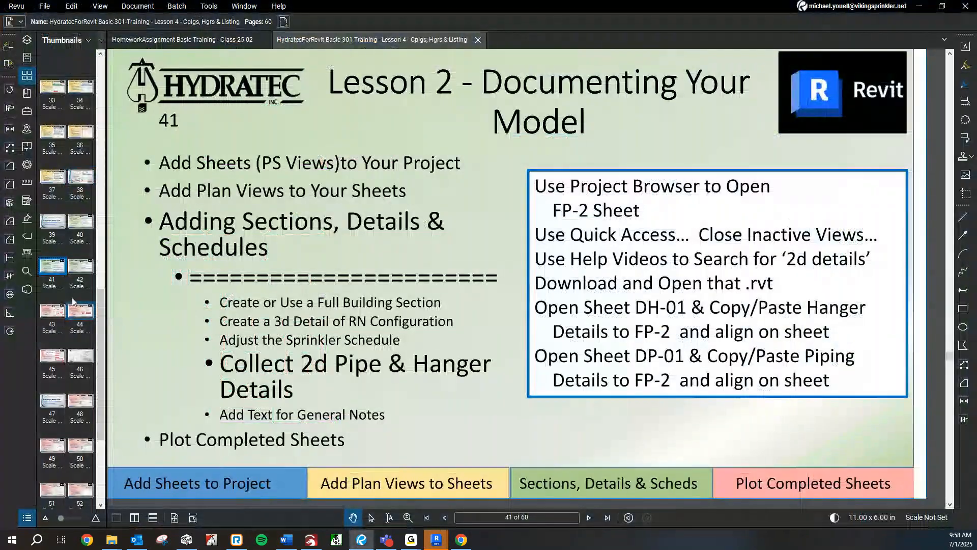
left_click(80, 267)
left_click(60, 319)
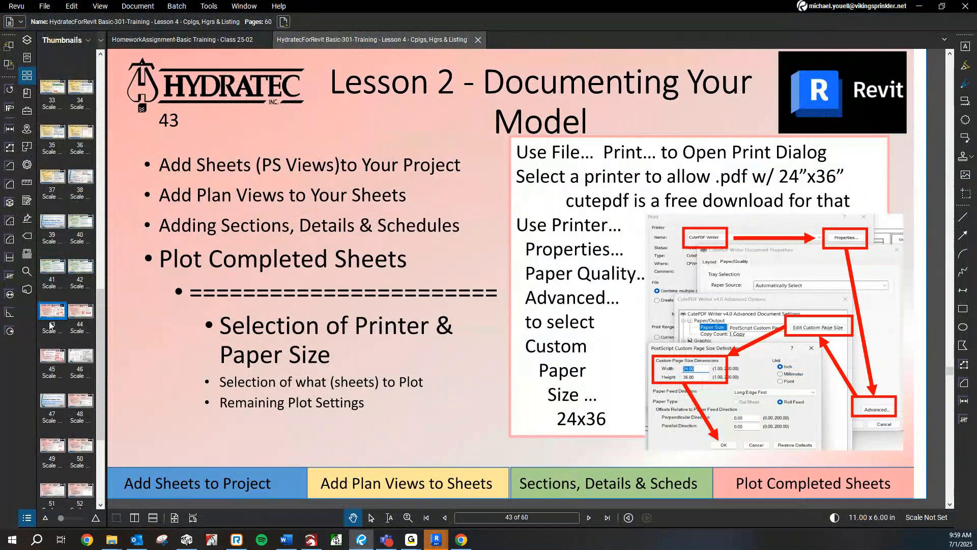
scroll(88, 321, "down", 3)
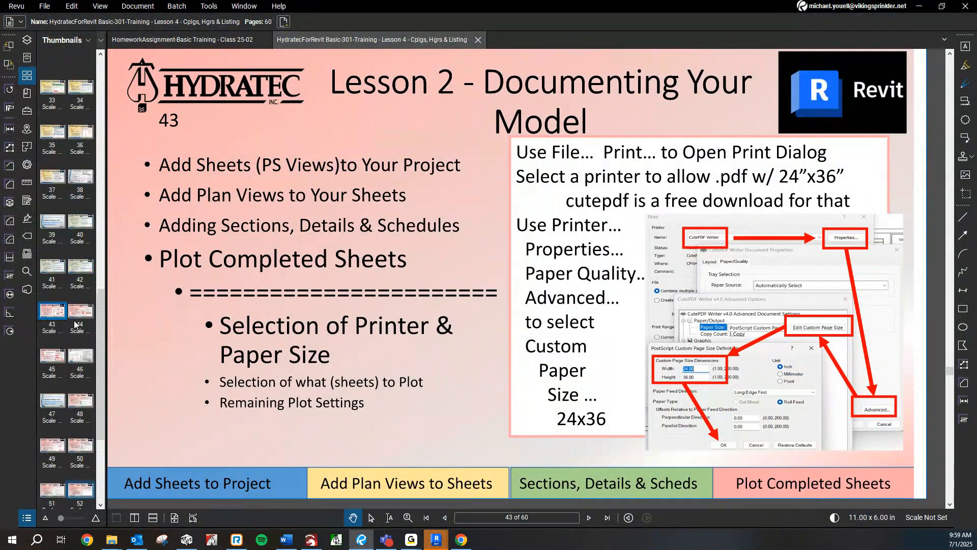
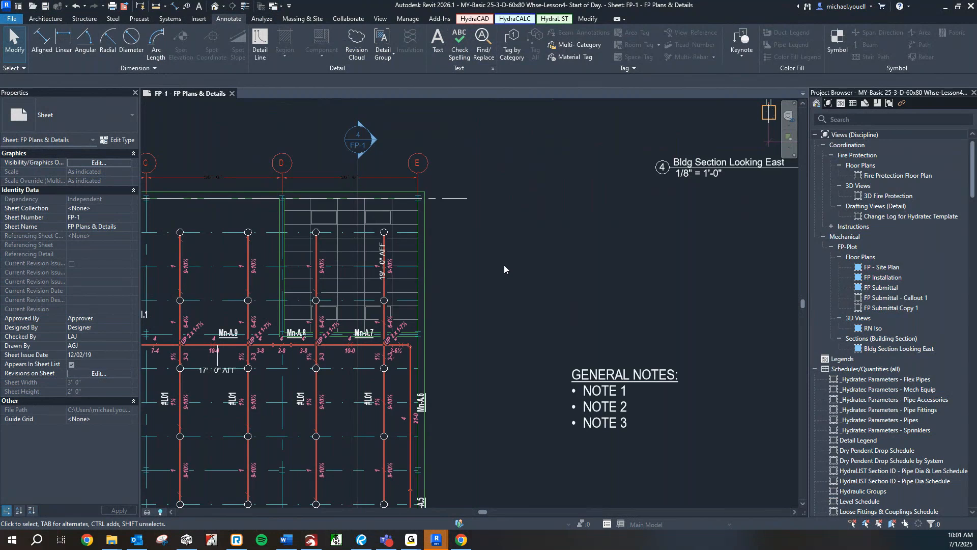
Open the TYPICAL 17A HANGER detail group on sheet FP-1 for editing.
scroll(473, 271, "down", 2)
scroll(542, 220, "down", 1)
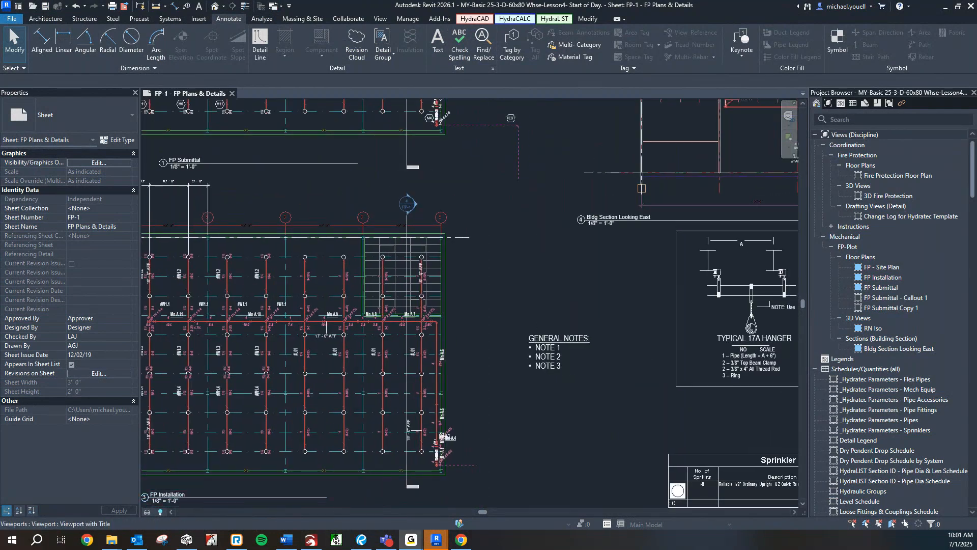
scroll(472, 375, "down", 3)
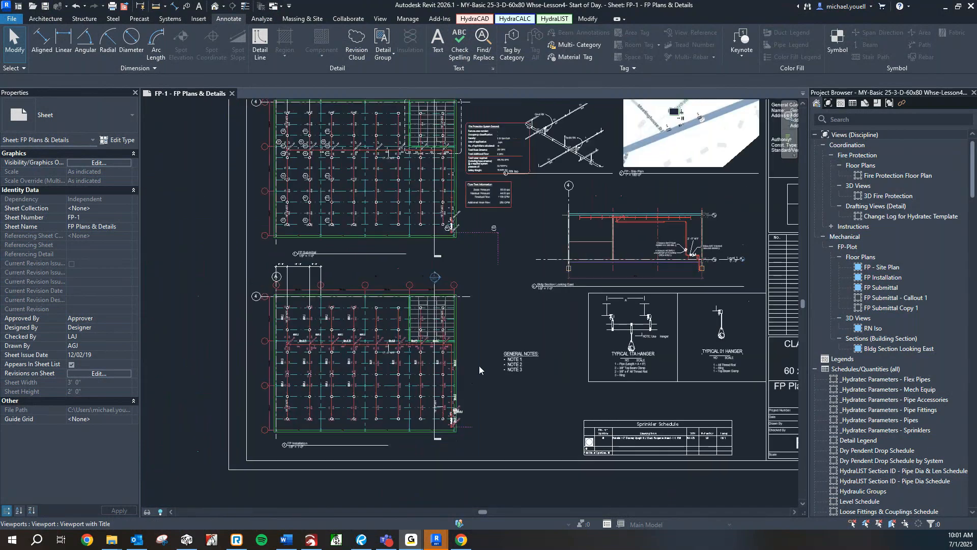
middle_click_drag(489, 371, 480, 390)
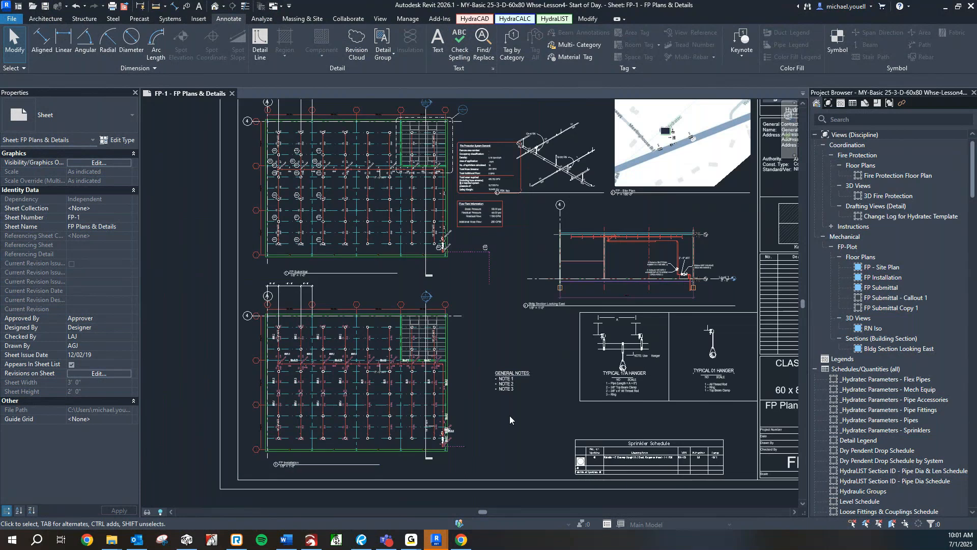
middle_click_drag(512, 416, 502, 423)
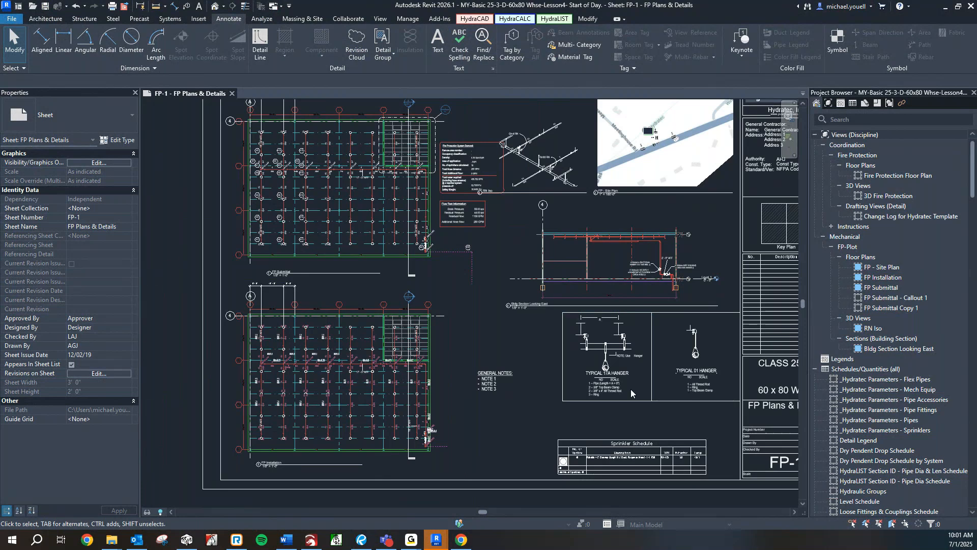
scroll(629, 389, "up", 3)
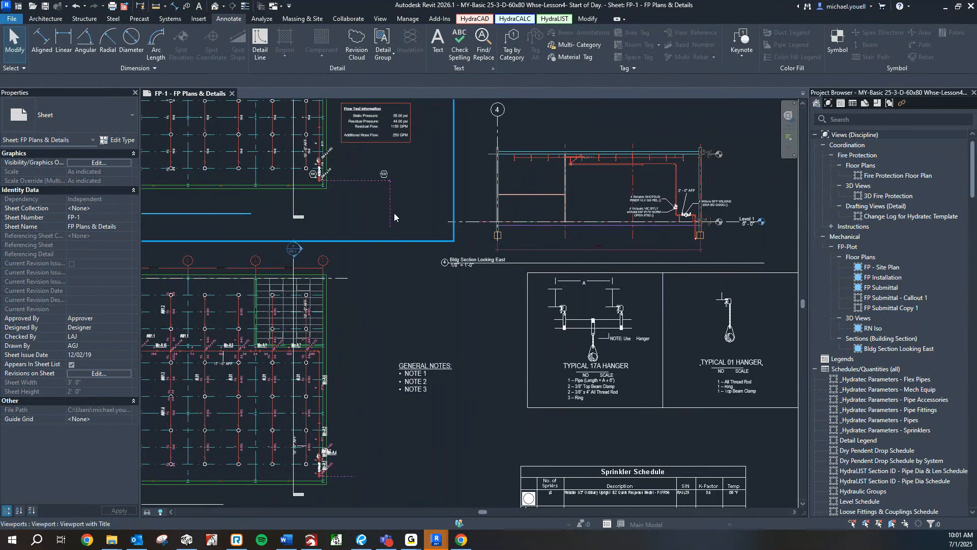
double_click(573, 323)
Change the title text inside the trapeze hanger group to "TYPICAL 02 HANGER".
left_click(596, 369)
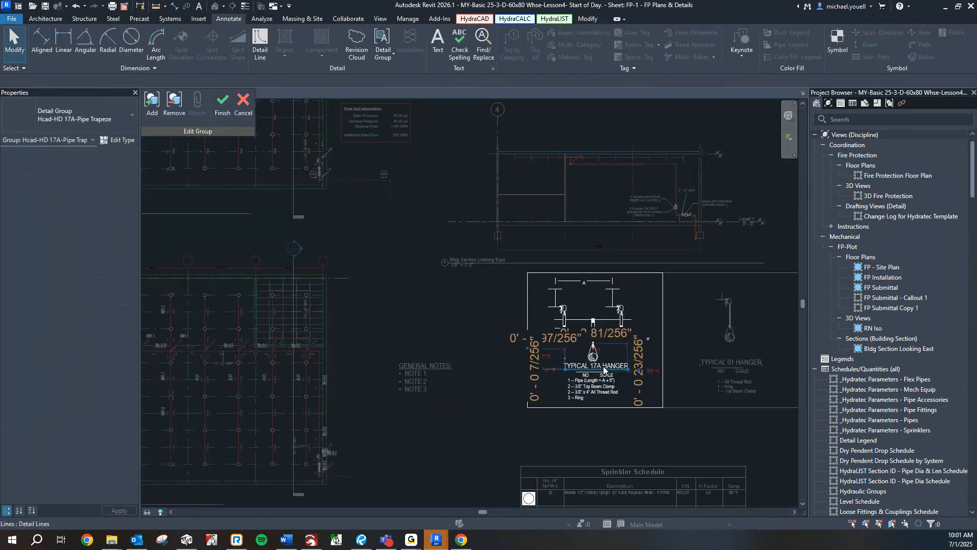
left_click(604, 392)
left_click(593, 369)
left_click(606, 366)
left_click(606, 367)
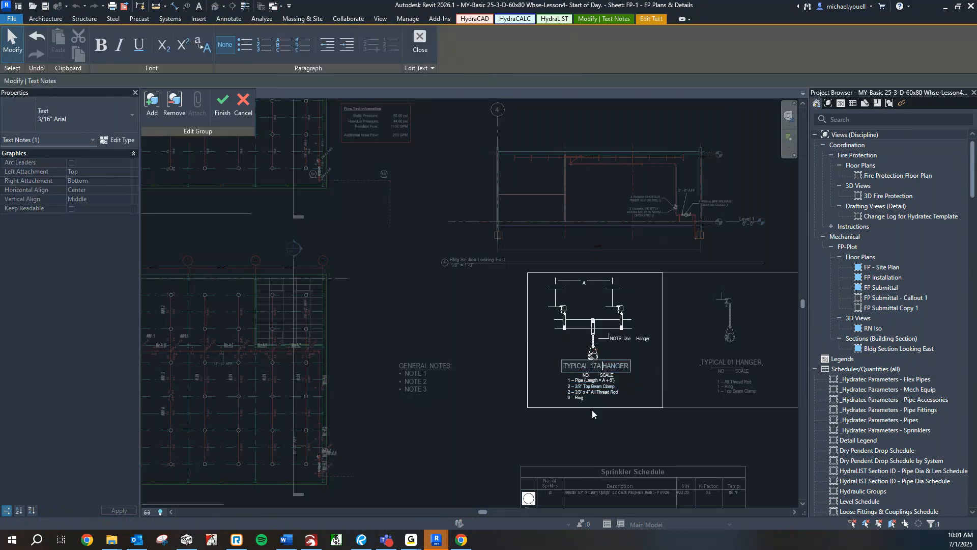
key("BackSpace")
key("BackSpace")
key("BackSpace")
key("BackSpace")
type("02")
left_click(603, 441)
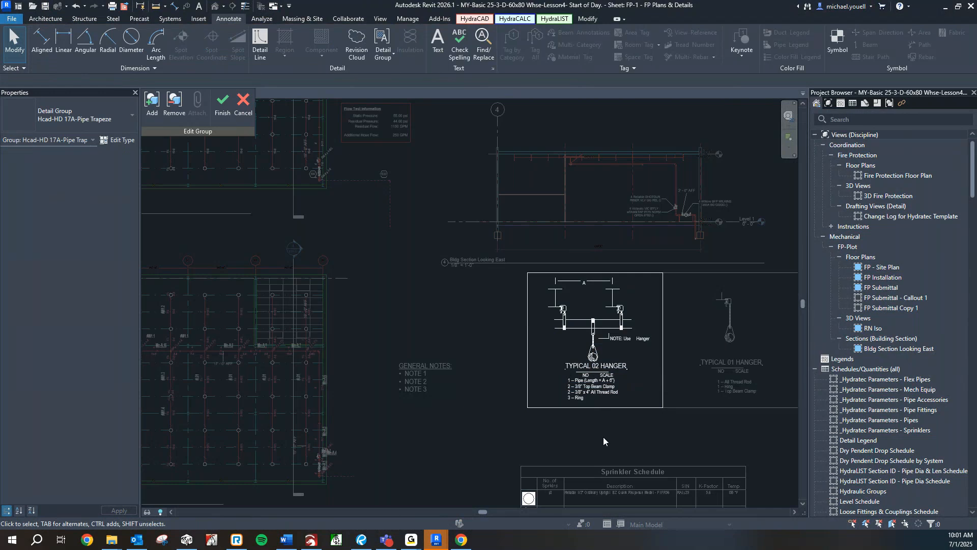
Finish editing the trapeze hanger group, deselect it and save the project.
left_click(218, 103)
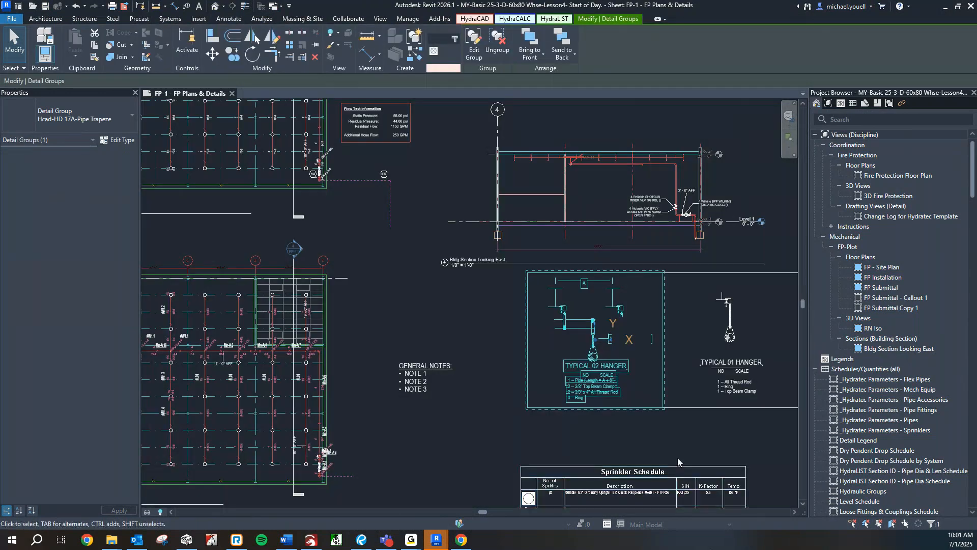
left_click(684, 436)
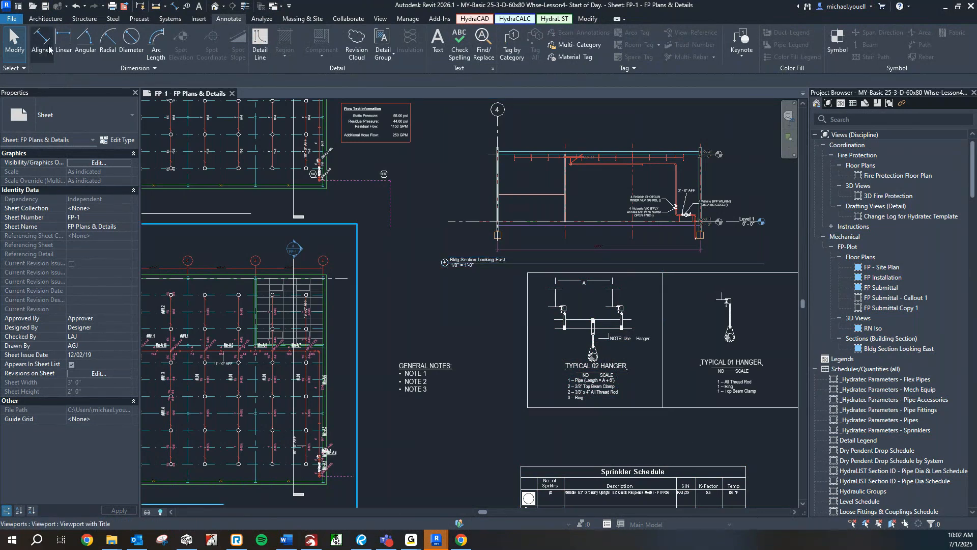
left_click(46, 7)
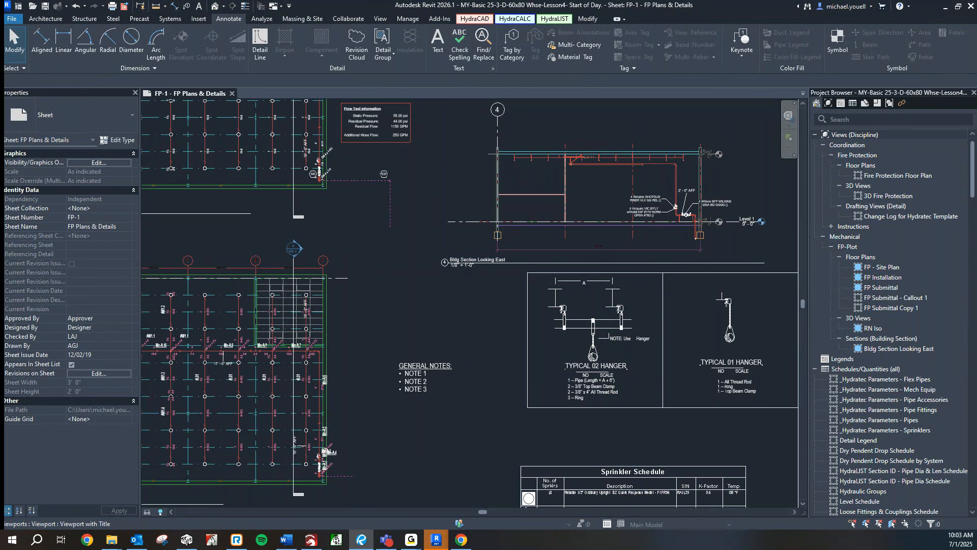
Switch to the training PDF in Bluebeam Revu and advance to page 47, Questions & Answer Time.
left_click_drag(0, 5, 317, 0)
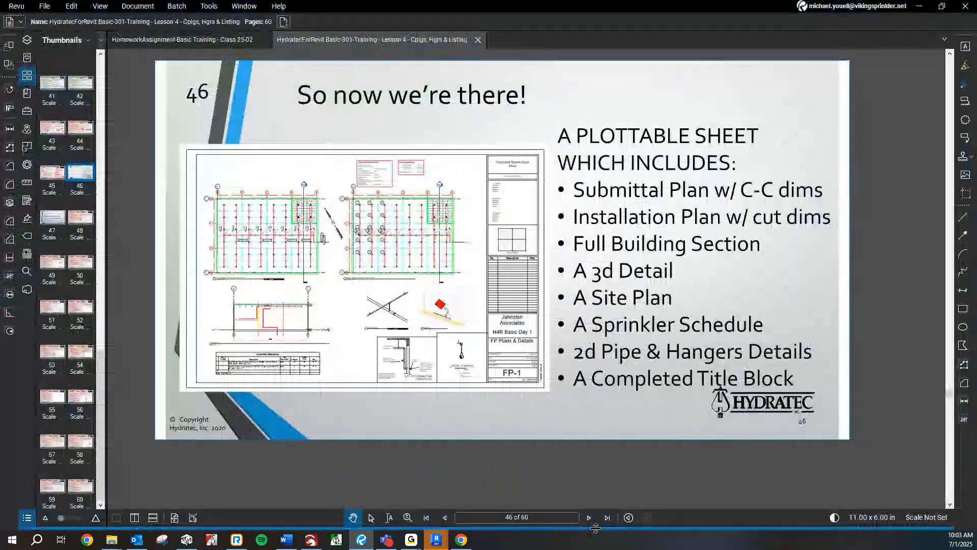
left_click(589, 518)
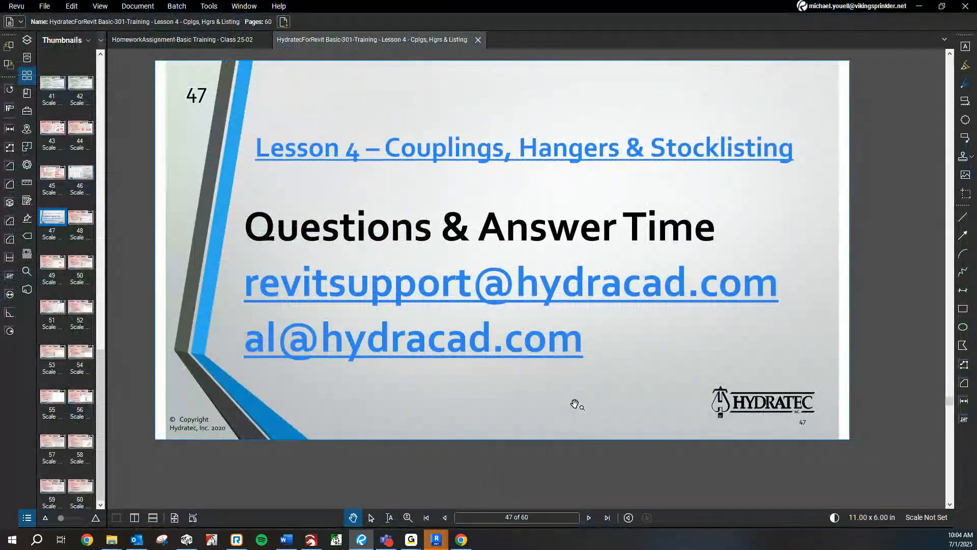